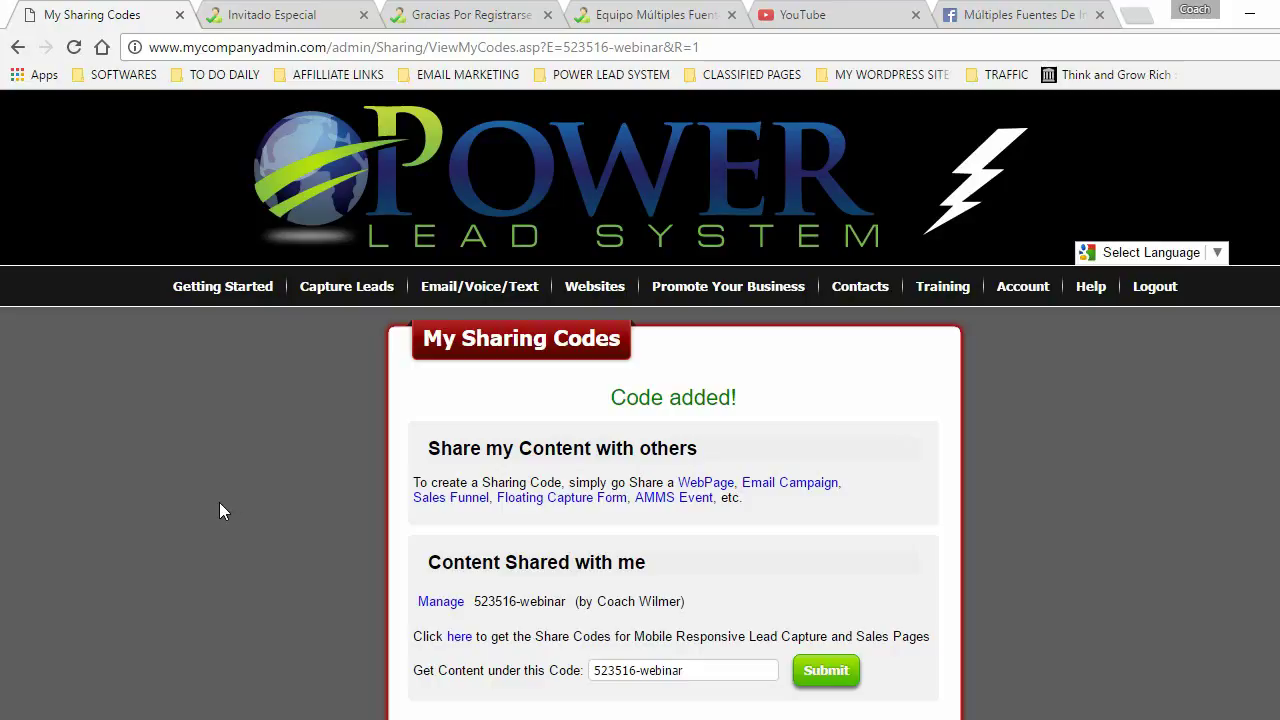
- Go to Websites > Domains/SubDomains > Manage SubDomains and scroll to the Create New Sub-Domain form
{"action": "mouse_move", "coordinate": [600, 292]}
{"action": "mouse_move", "coordinate": [634, 368]}
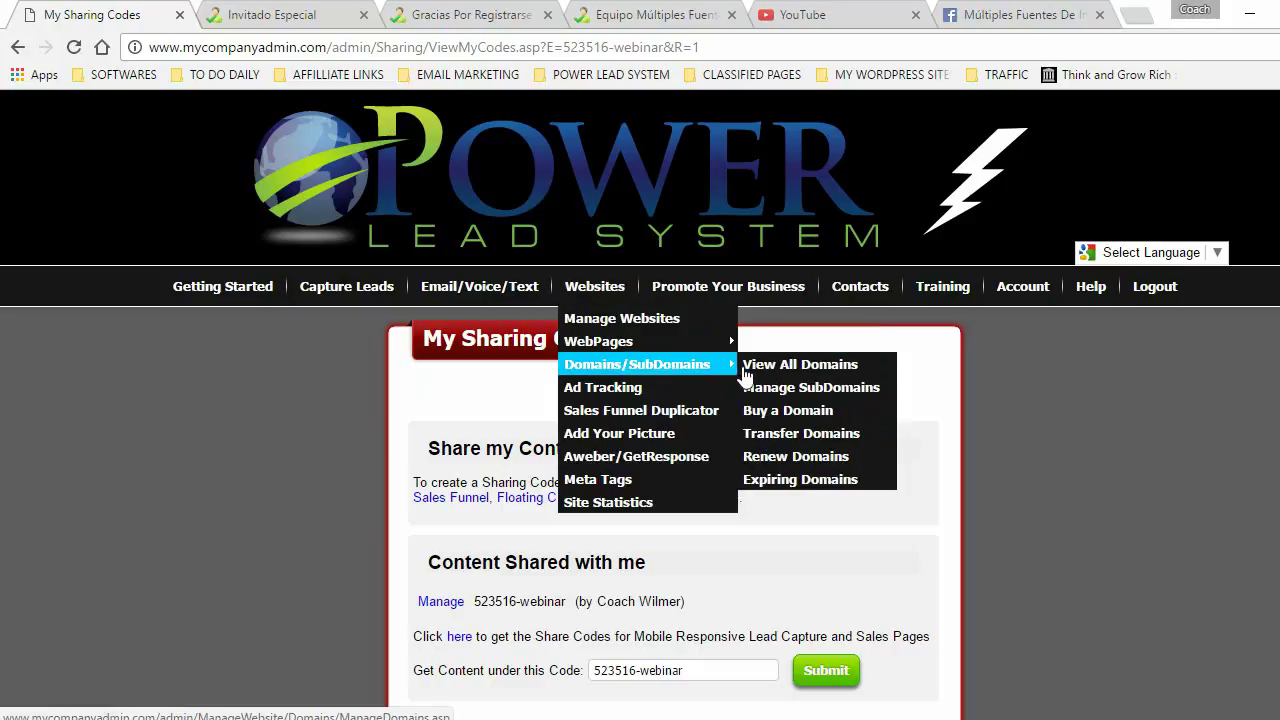
{"action": "left_click", "coordinate": [838, 398]}
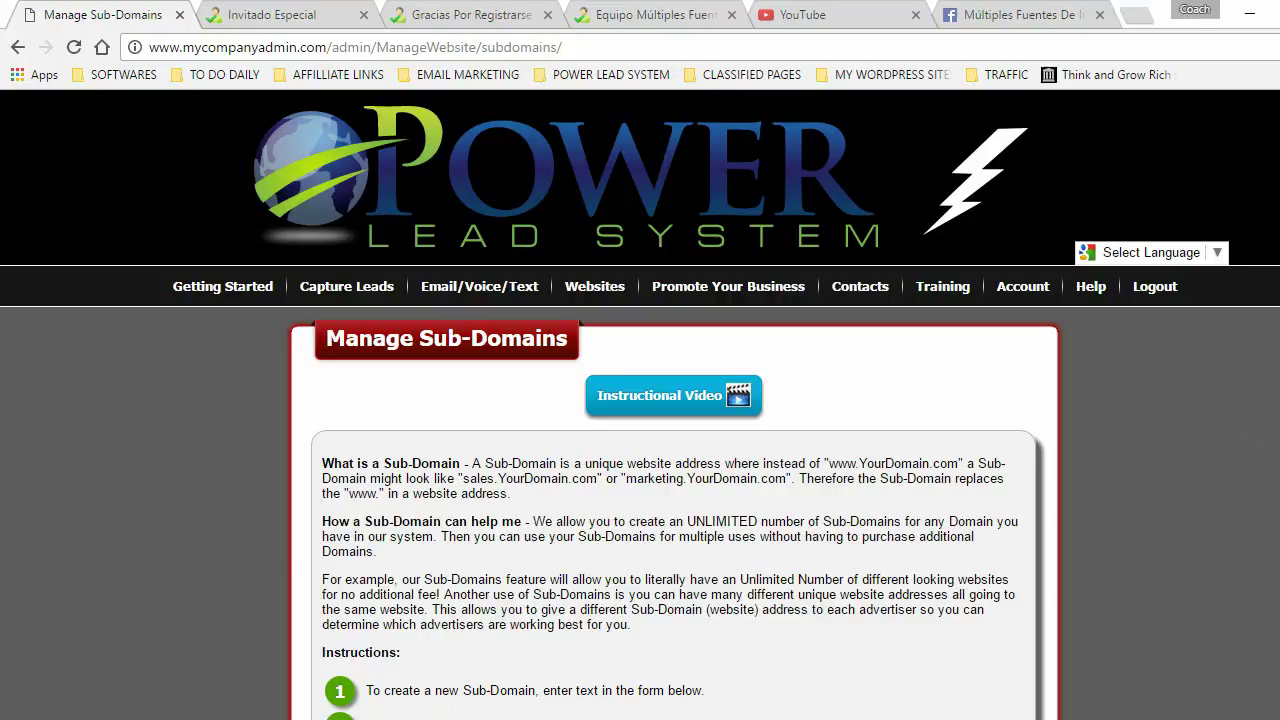
{"action": "scroll", "coordinate": [121, 565], "scroll_direction": "down", "scroll_amount": 3}
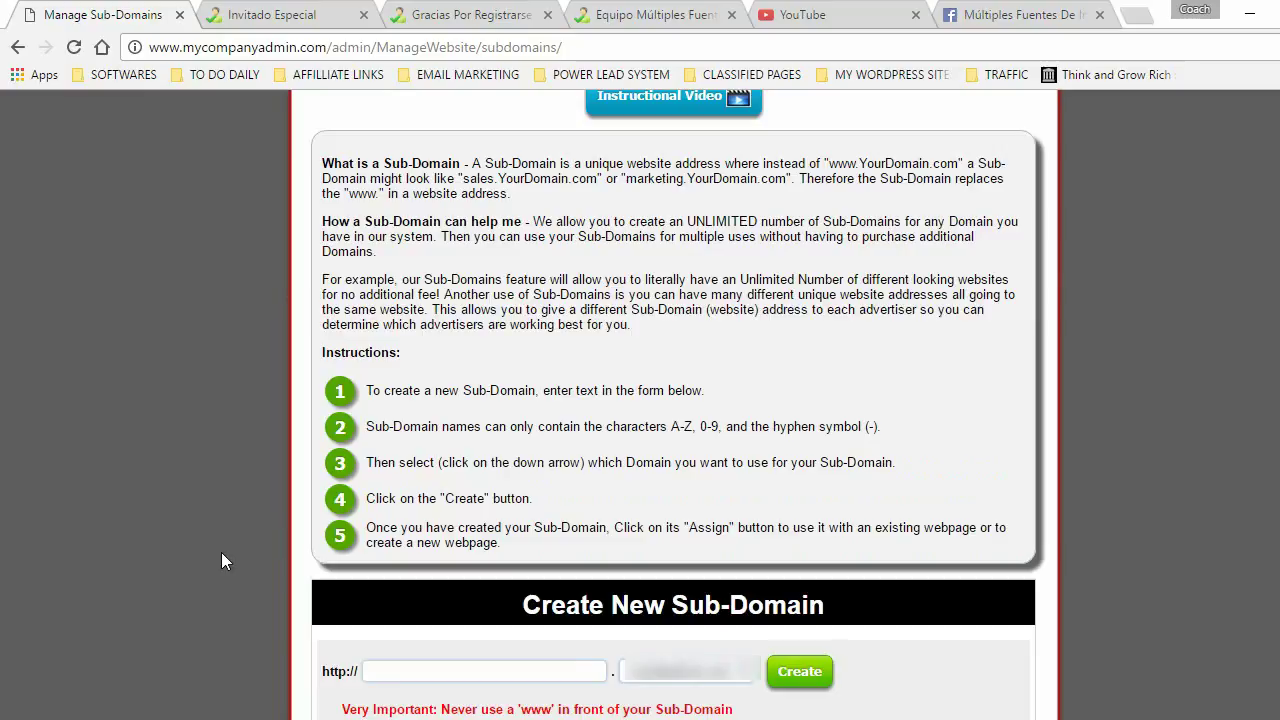
- Enter 'webinar' as the new sub-domain name and create it
{"action": "left_click", "coordinate": [403, 670]}
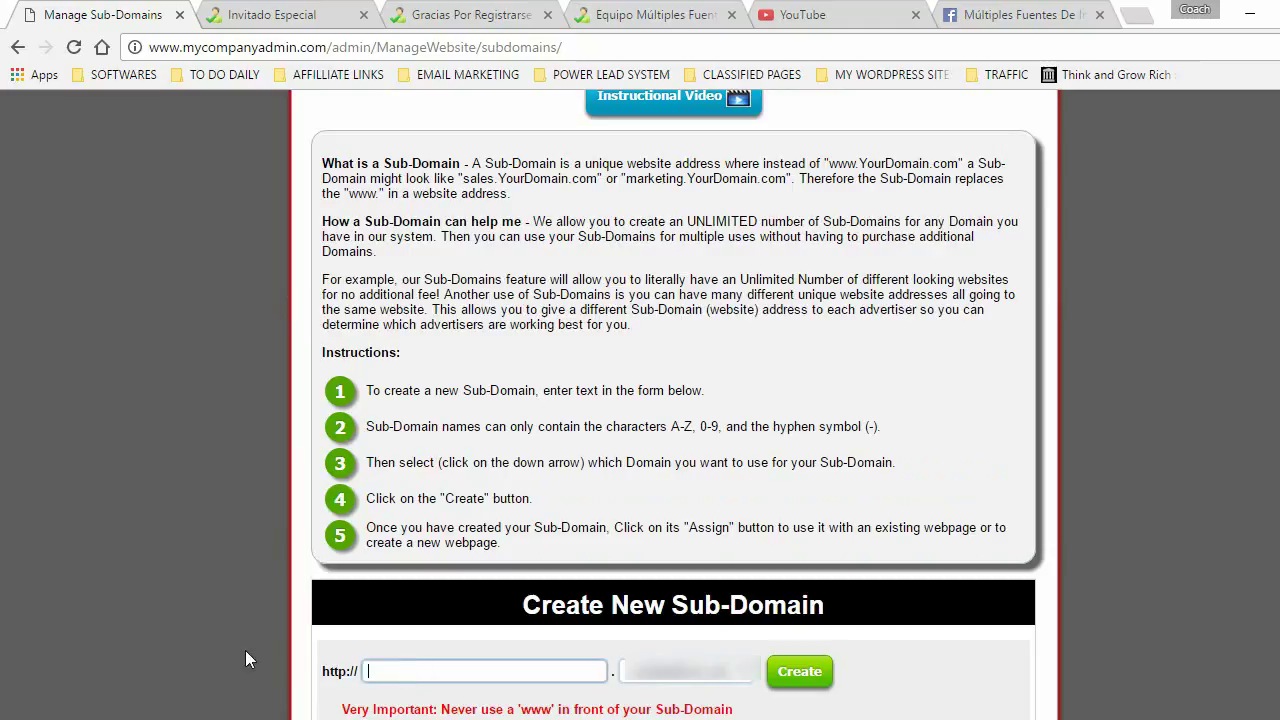
{"action": "type", "text": "webinar"}
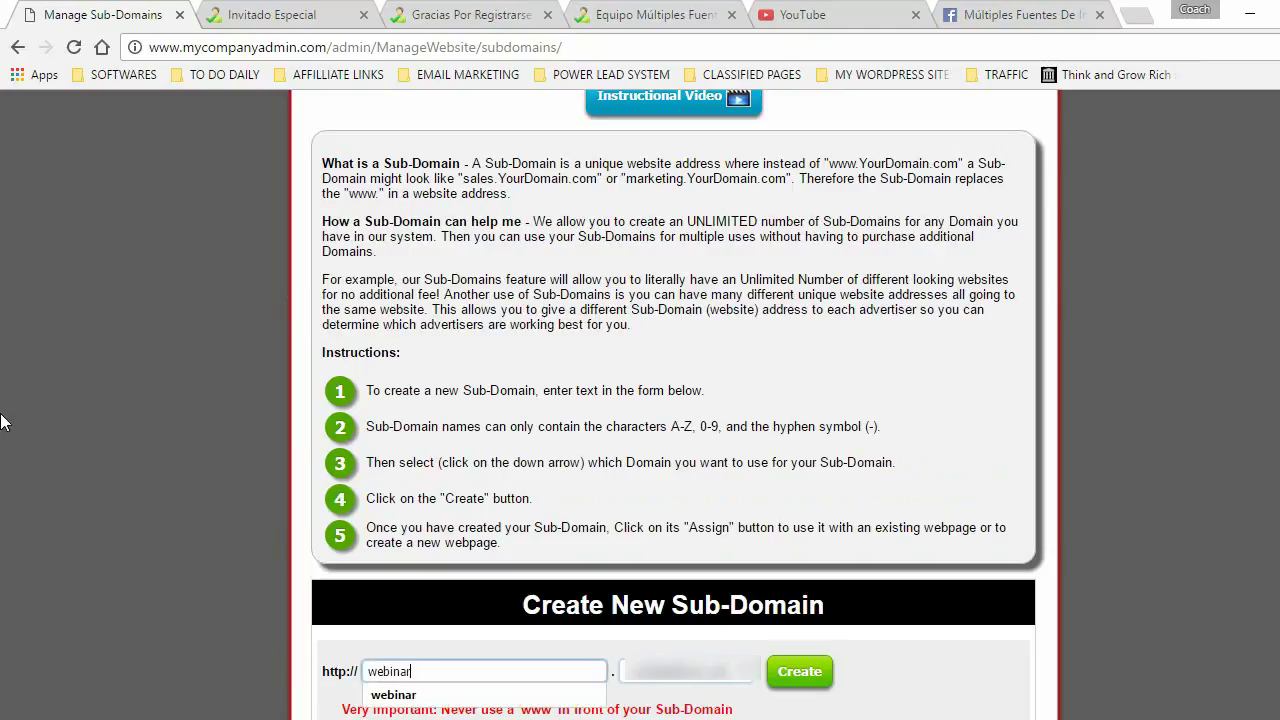
{"action": "left_click", "coordinate": [131, 506]}
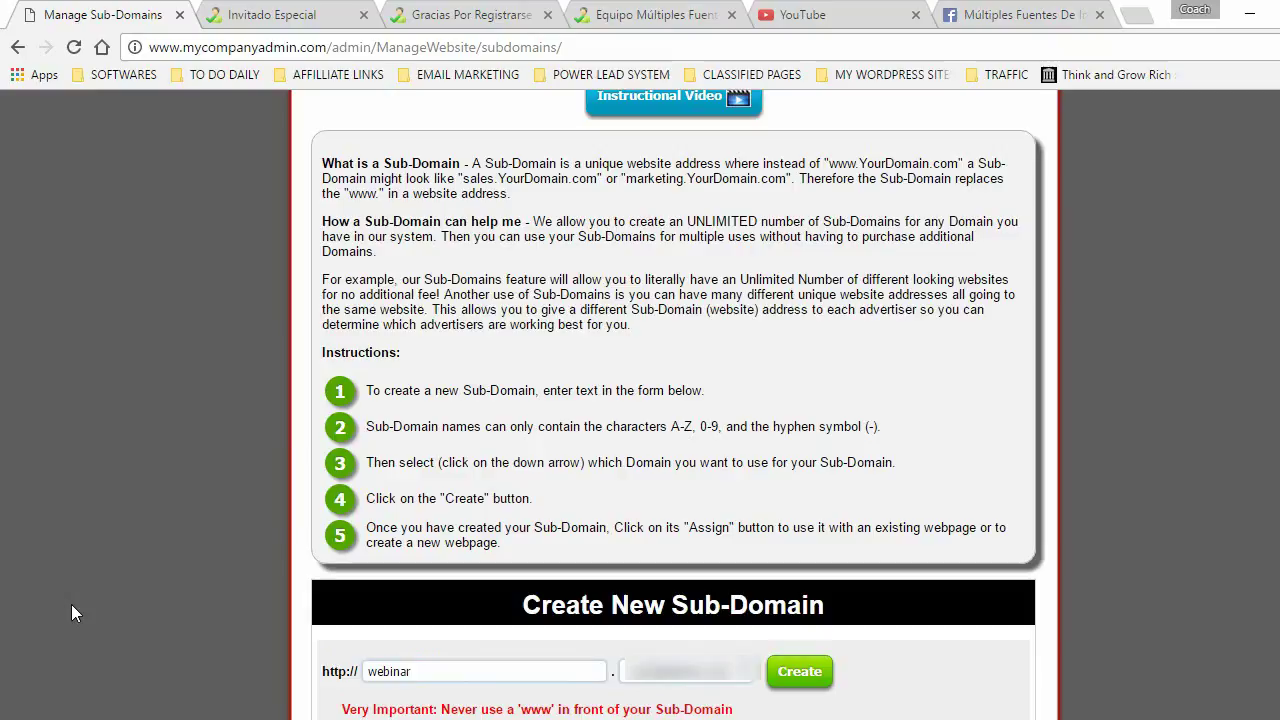
{"action": "left_click", "coordinate": [802, 671]}
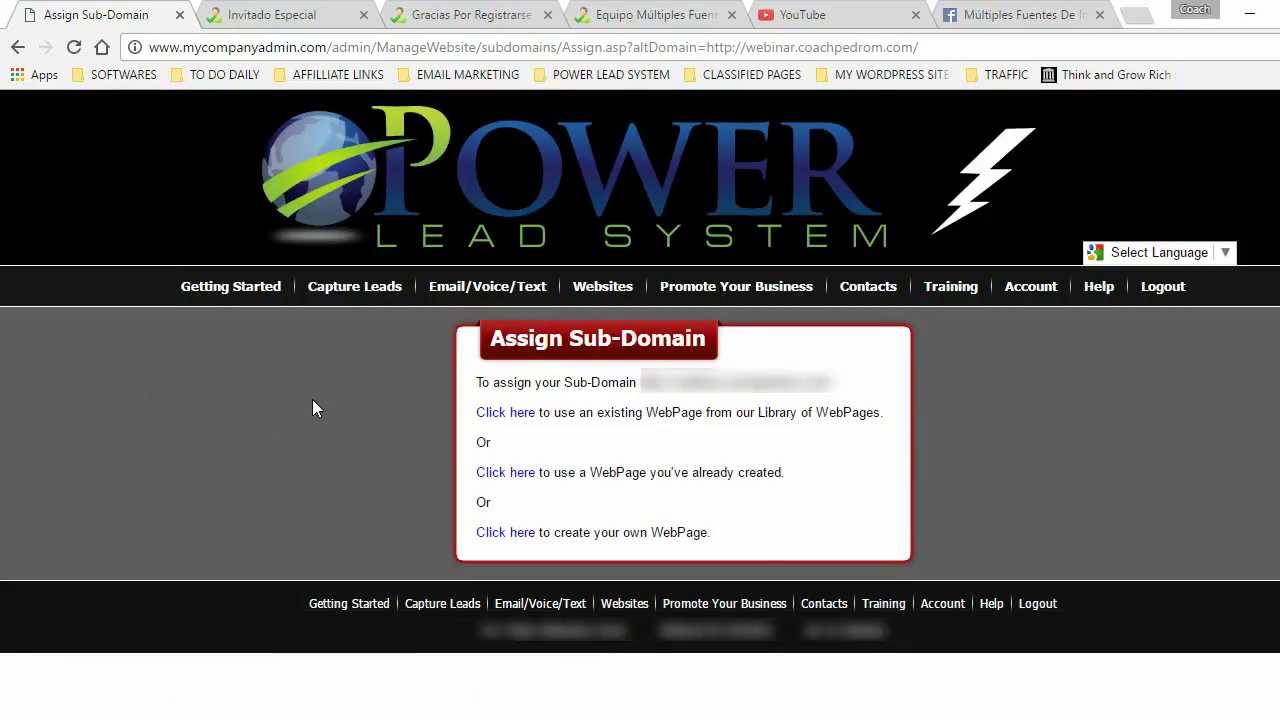
- Assign the library's 'Invitación Para El Webinar' sales funnel as the webinar sub-domain's page and save
{"action": "left_click", "coordinate": [507, 424]}
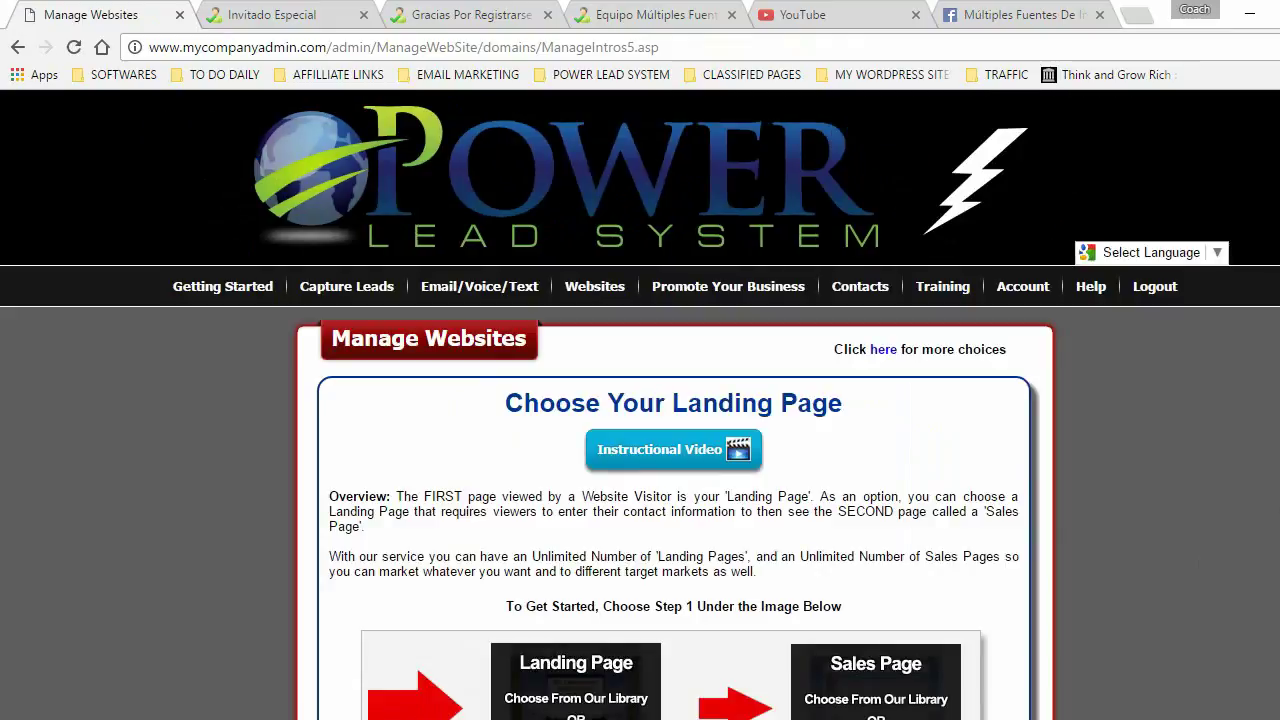
{"action": "scroll", "coordinate": [1005, 314], "scroll_direction": "down", "scroll_amount": 6}
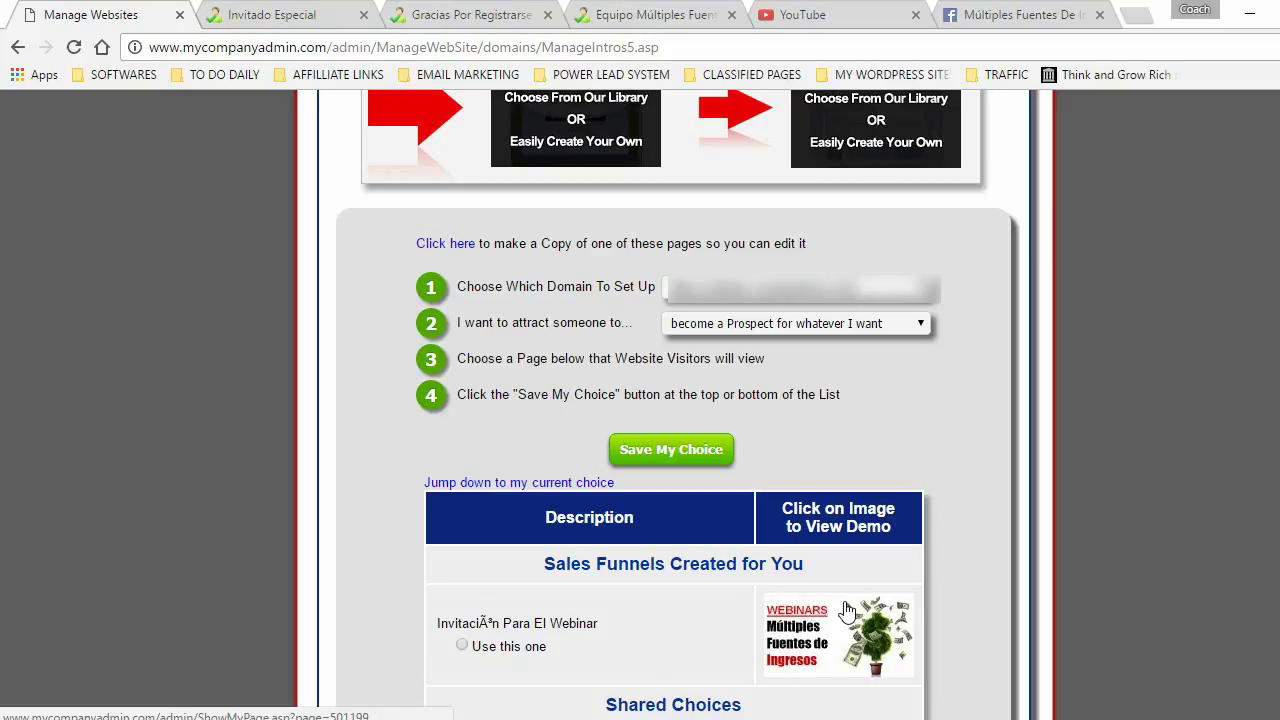
{"action": "left_click", "coordinate": [462, 646]}
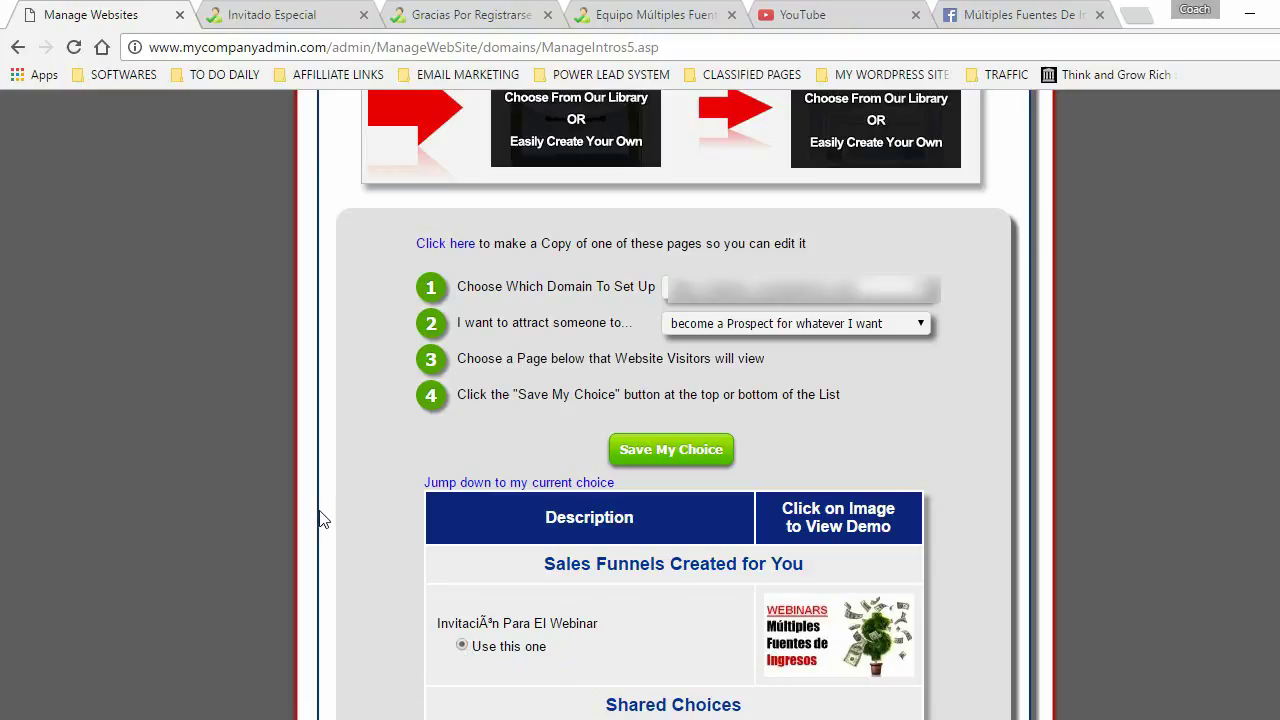
{"action": "left_click", "coordinate": [681, 448]}
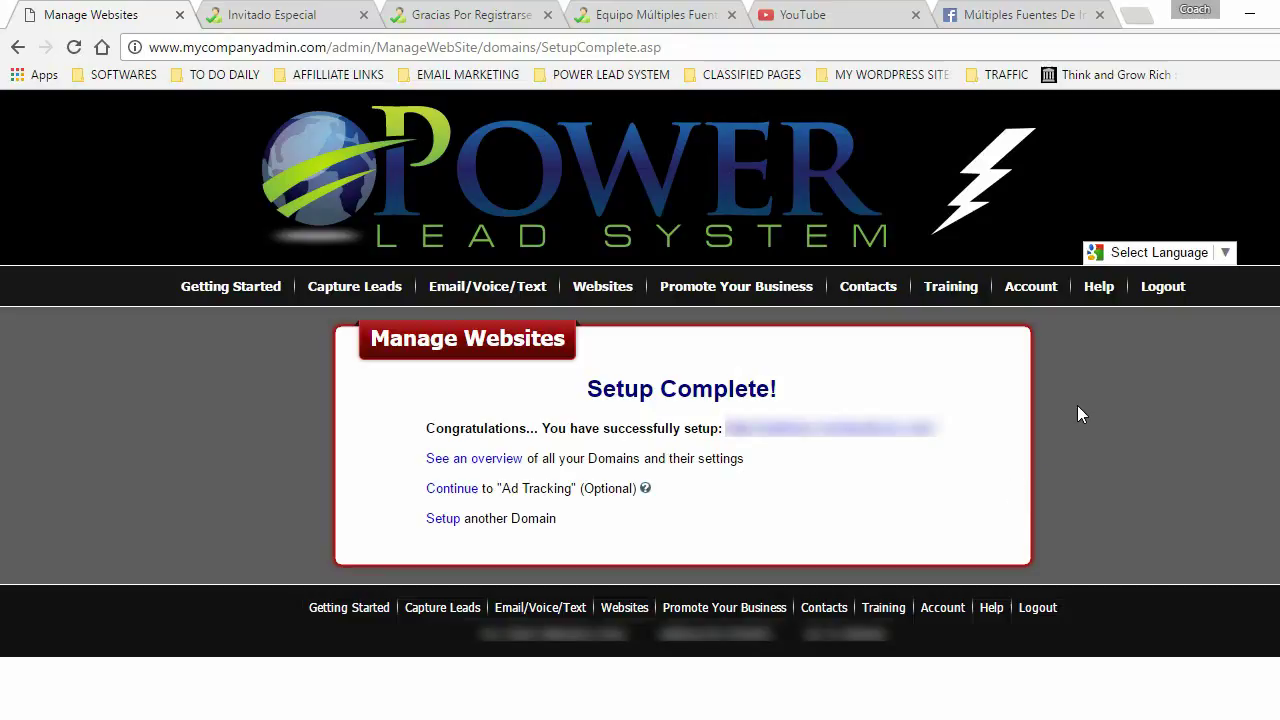
- Return to Websites > Domains/SubDomains > Manage SubDomains and scroll to the creation form
{"action": "mouse_move", "coordinate": [605, 288]}
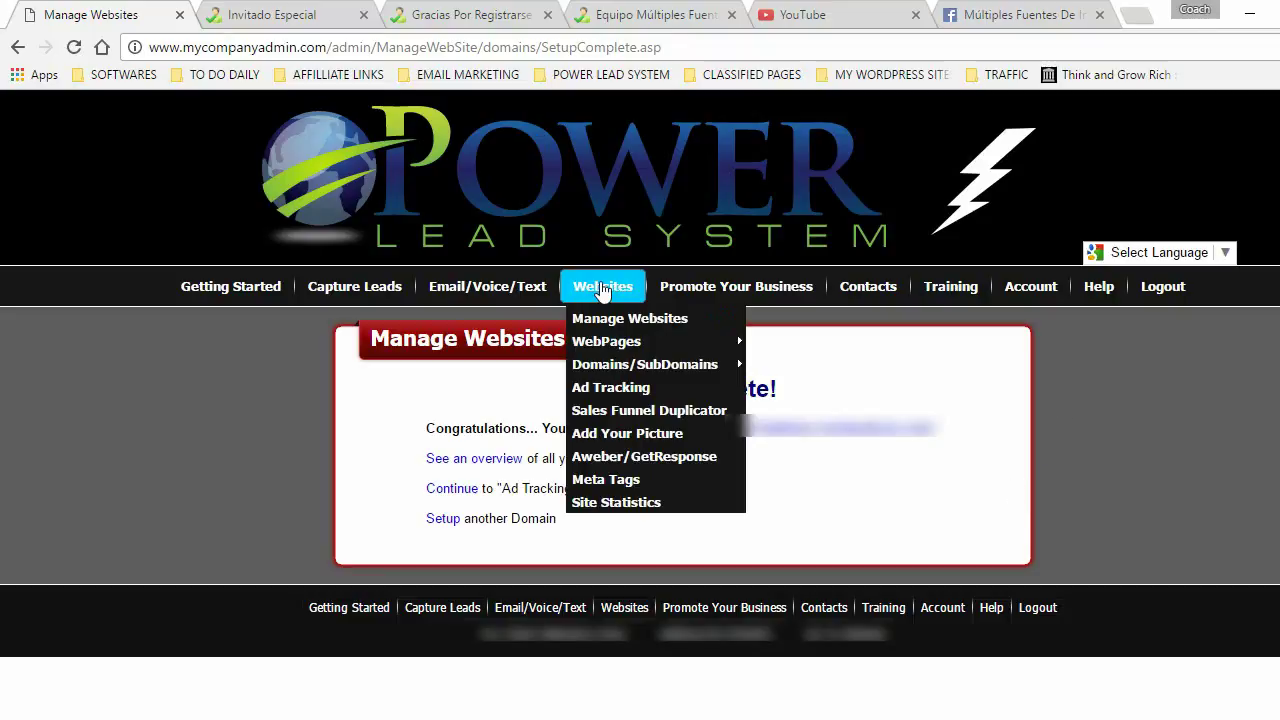
{"action": "mouse_move", "coordinate": [620, 366]}
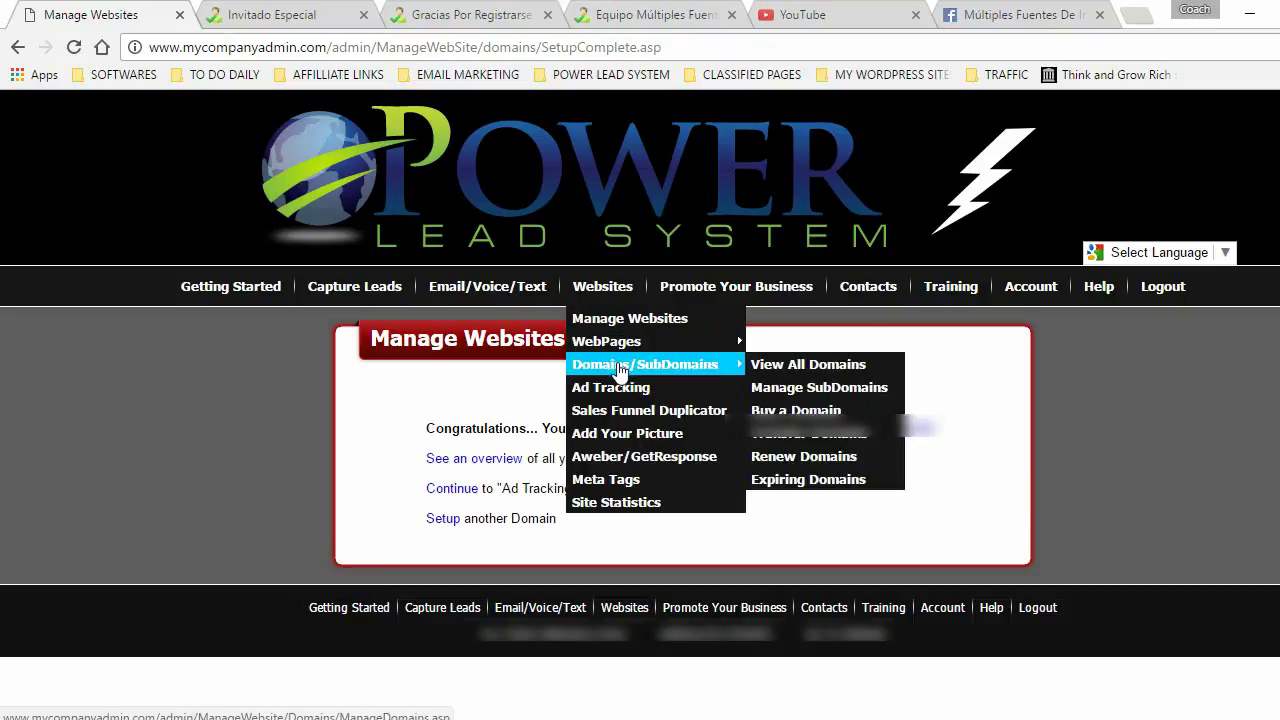
{"action": "left_click", "coordinate": [820, 390]}
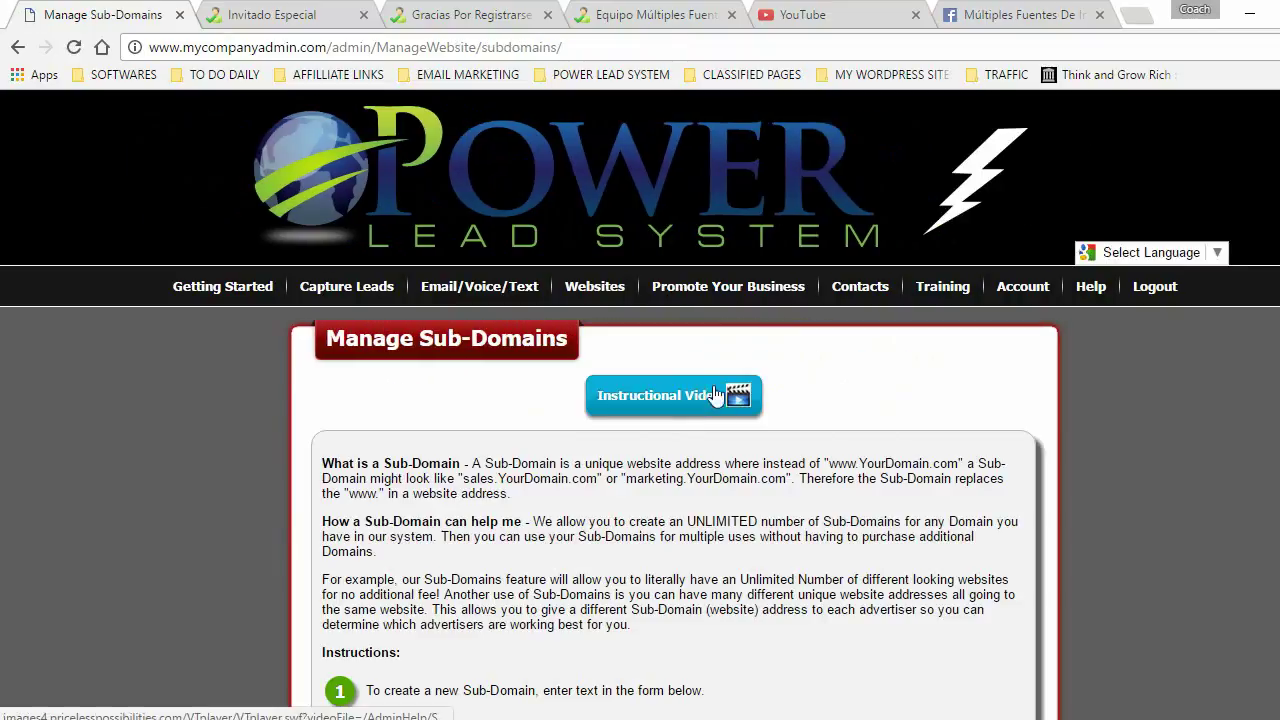
{"action": "scroll", "coordinate": [660, 583], "scroll_direction": "down", "scroll_amount": 3}
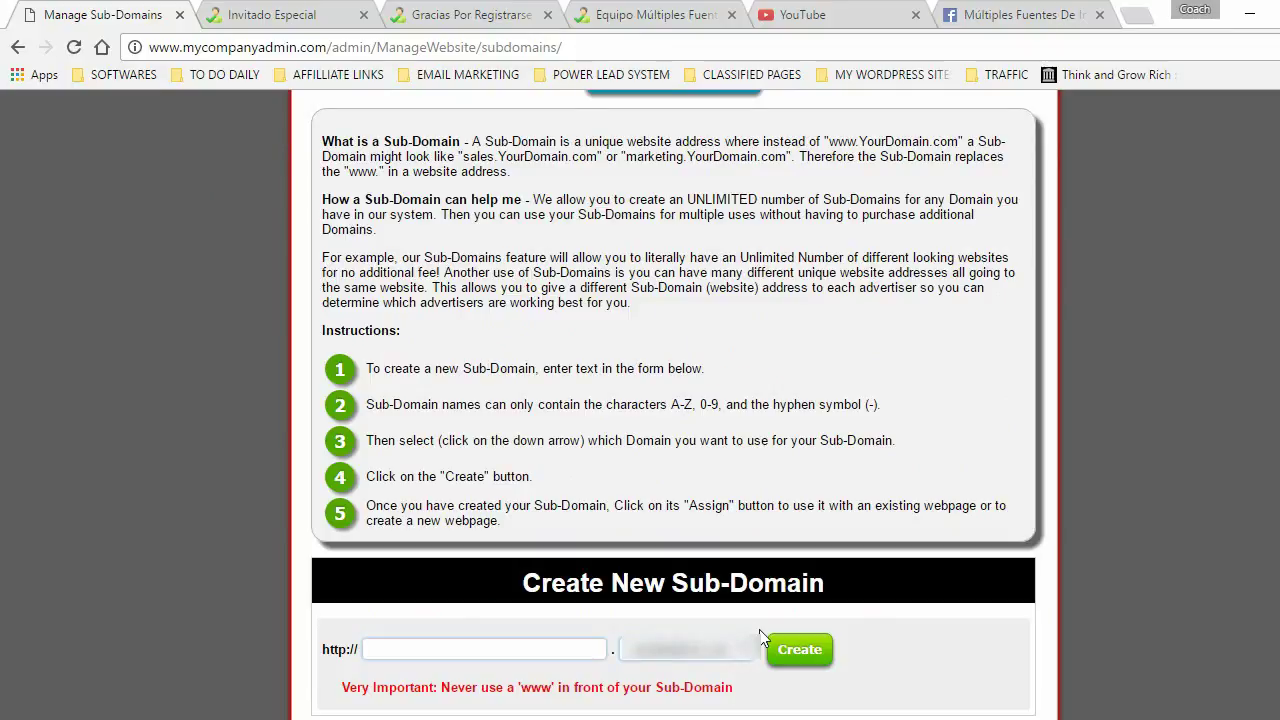
- Enter 'web' as another sub-domain name and create it
{"action": "left_click", "coordinate": [378, 649]}
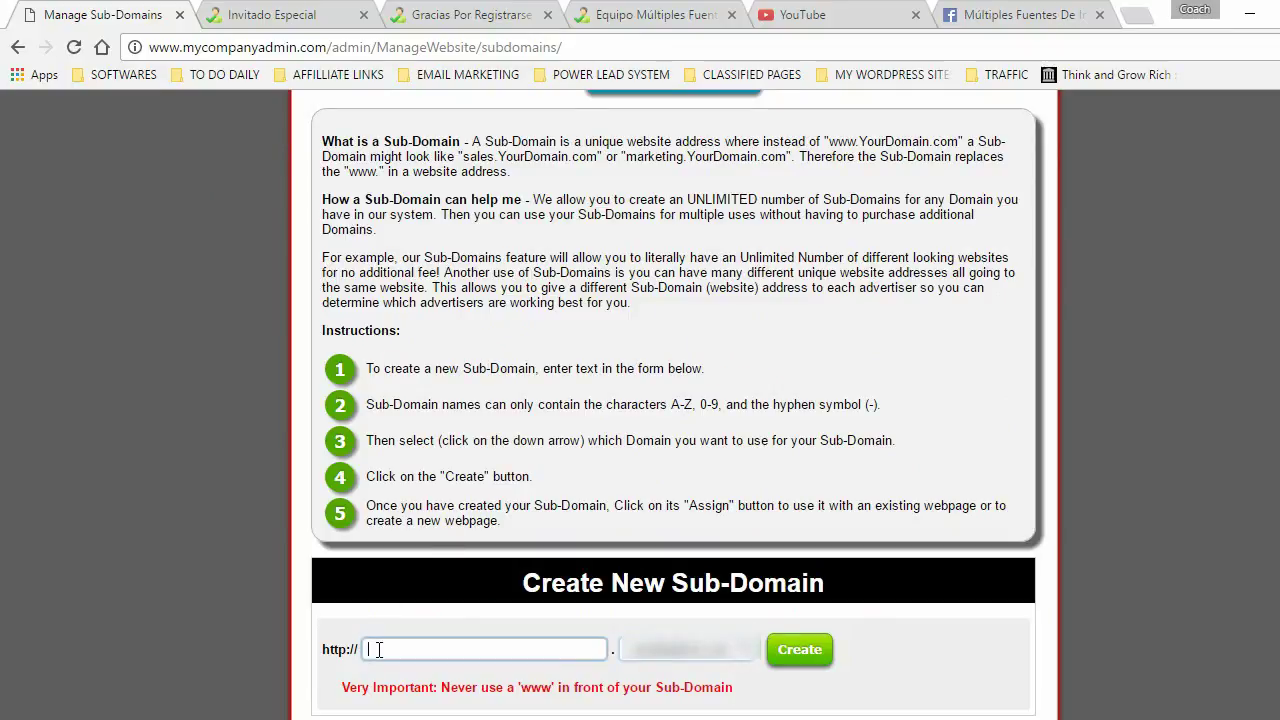
{"action": "type", "text": "web"}
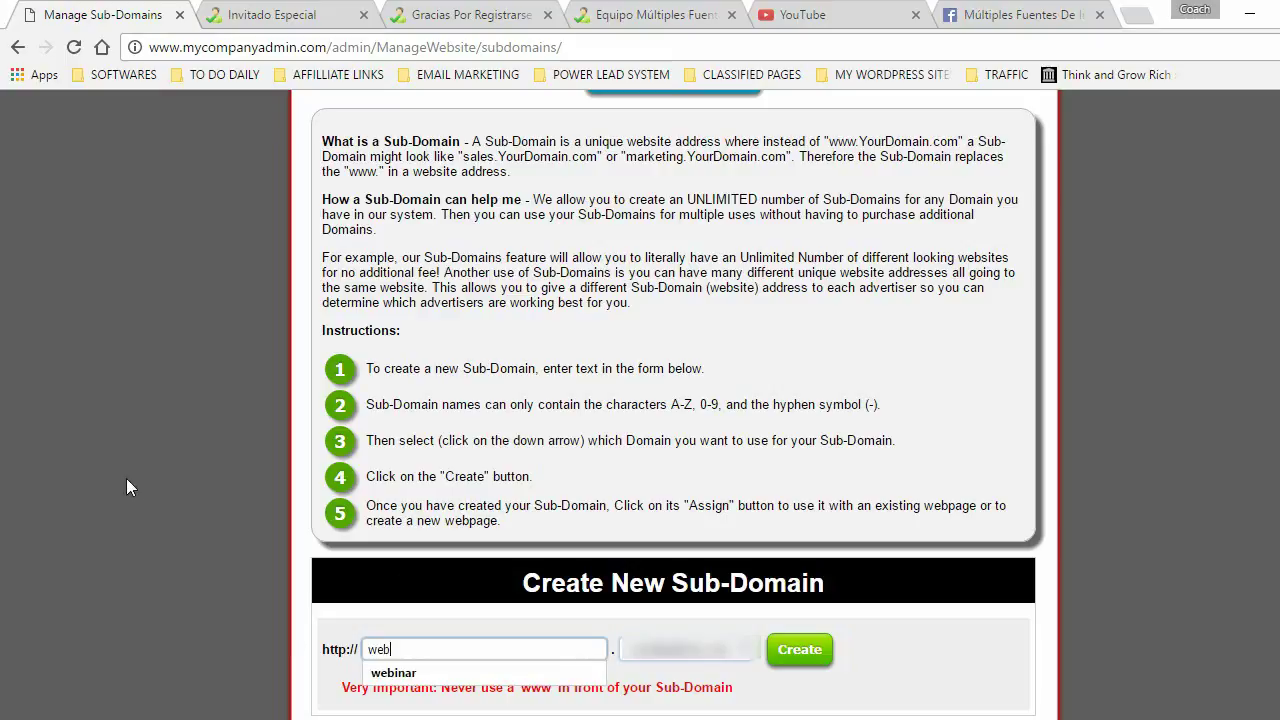
{"action": "left_click", "coordinate": [184, 555]}
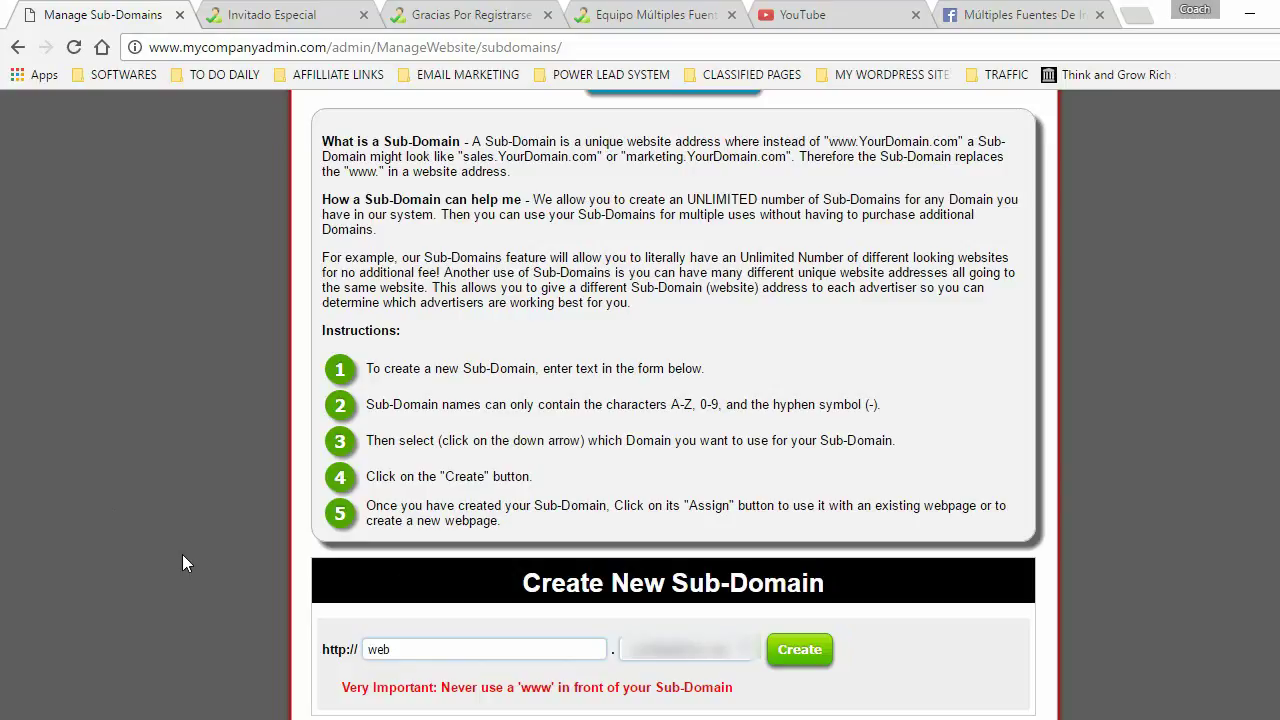
{"action": "left_click", "coordinate": [801, 651]}
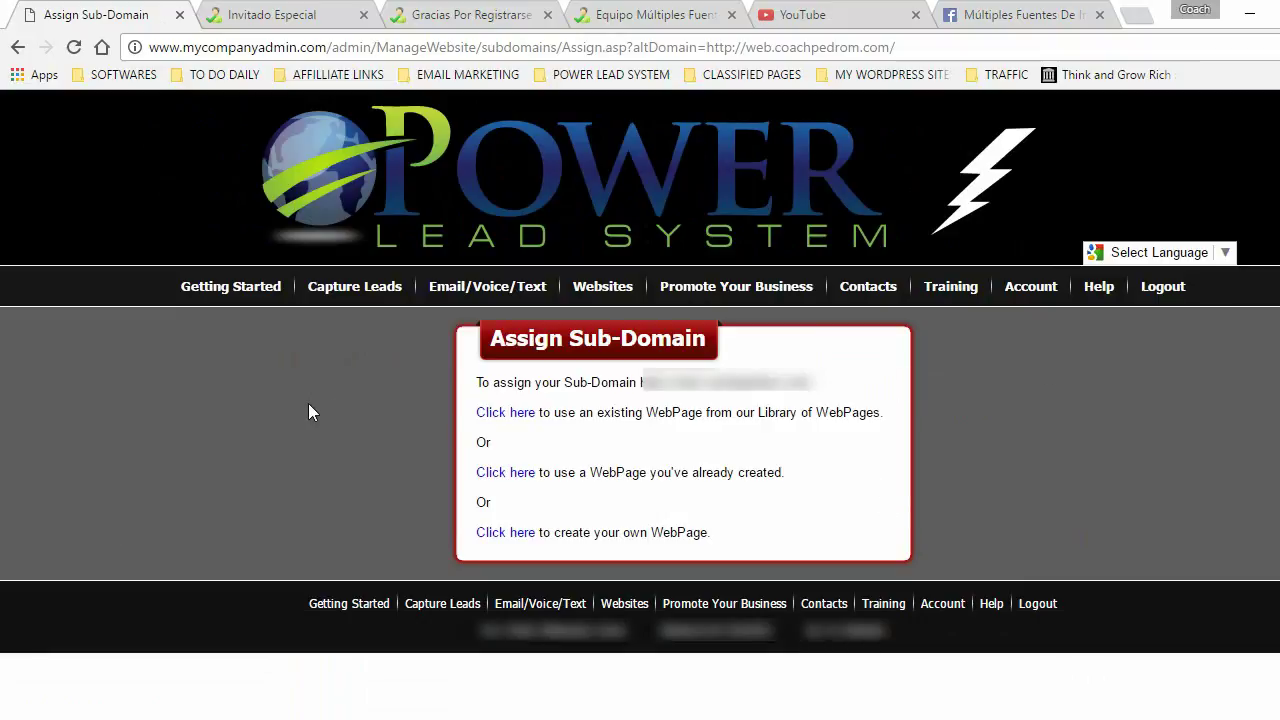
- Go back to the Getting Started dashboard, then open Websites > WebPages > My WebPages
{"action": "left_click", "coordinate": [214, 286]}
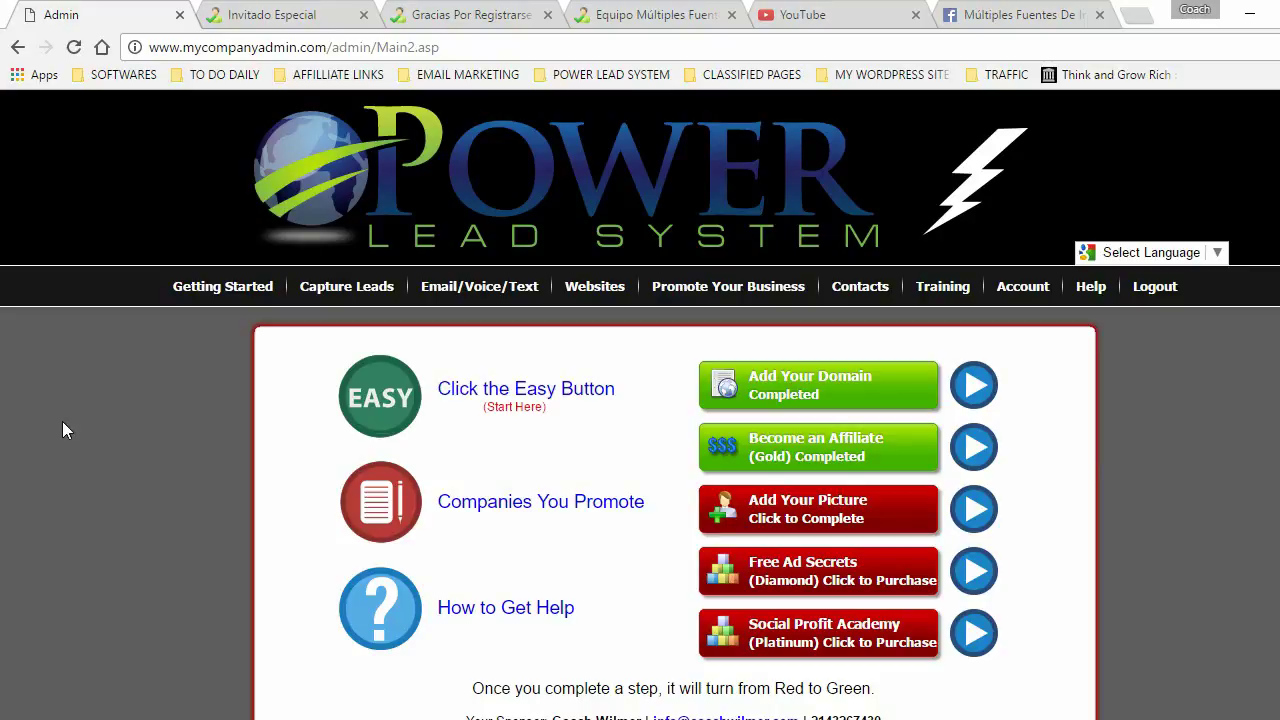
{"action": "mouse_move", "coordinate": [580, 300]}
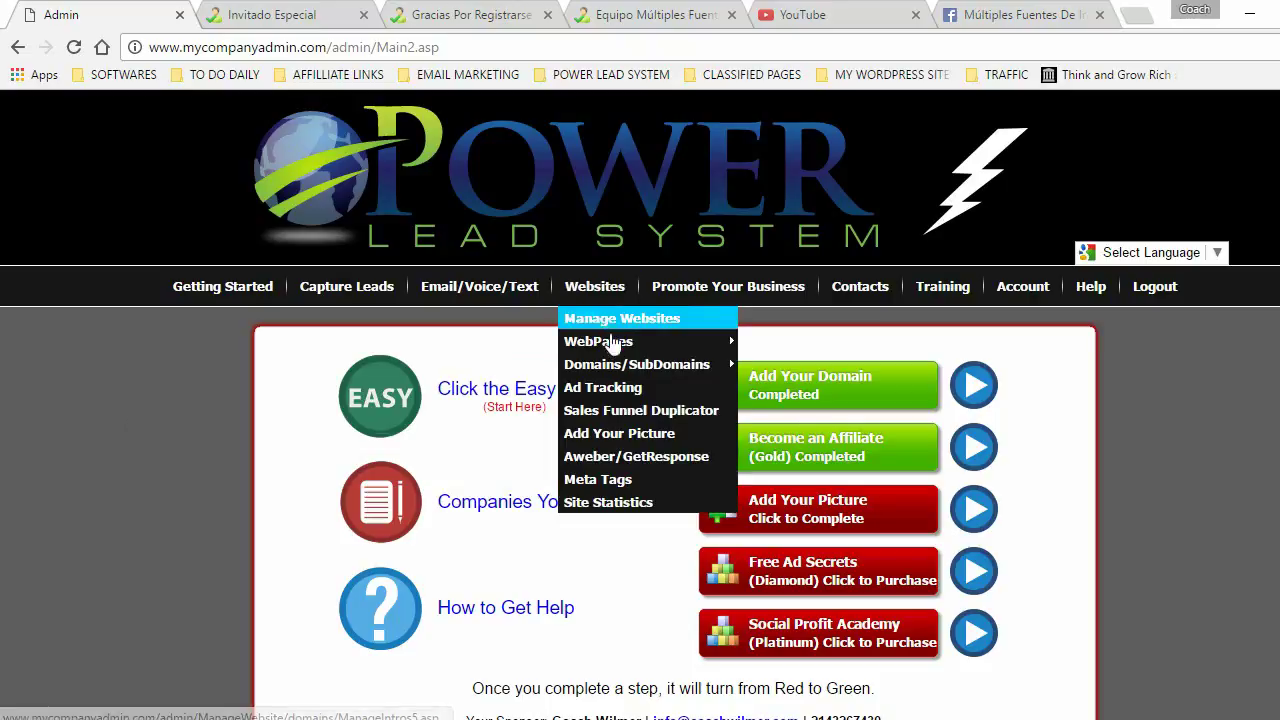
{"action": "mouse_move", "coordinate": [626, 350]}
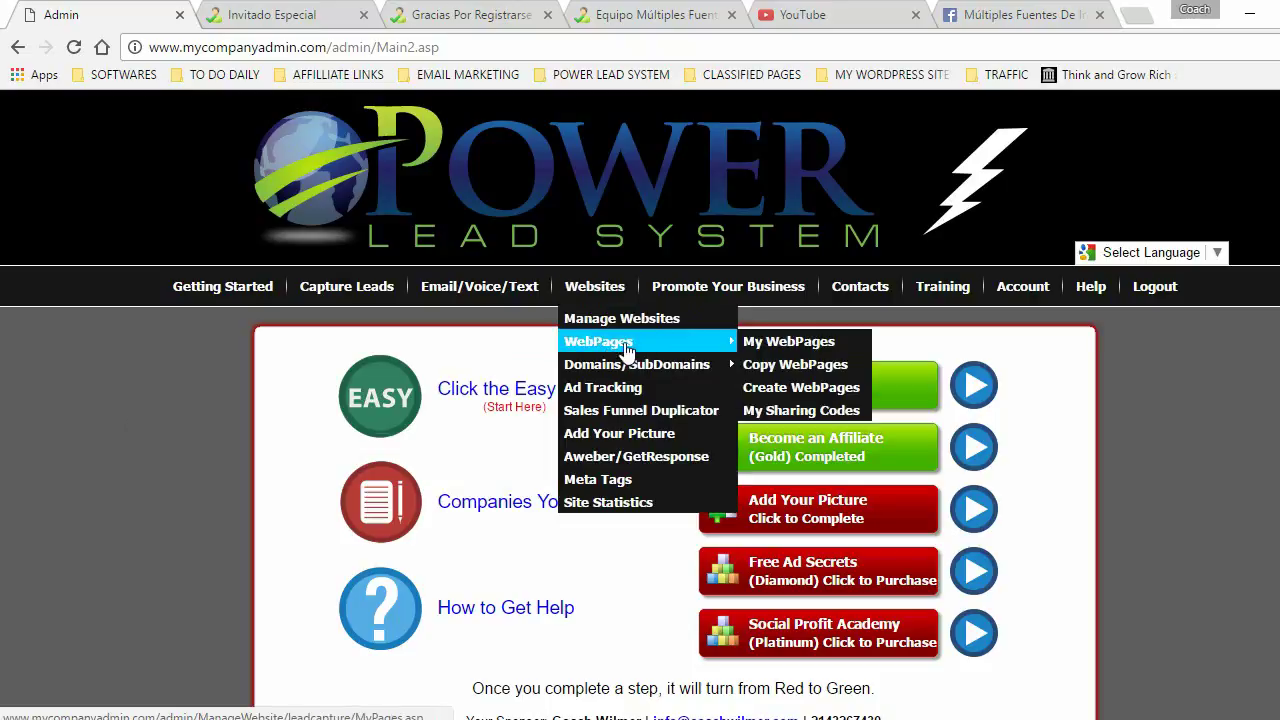
{"action": "left_click", "coordinate": [798, 345]}
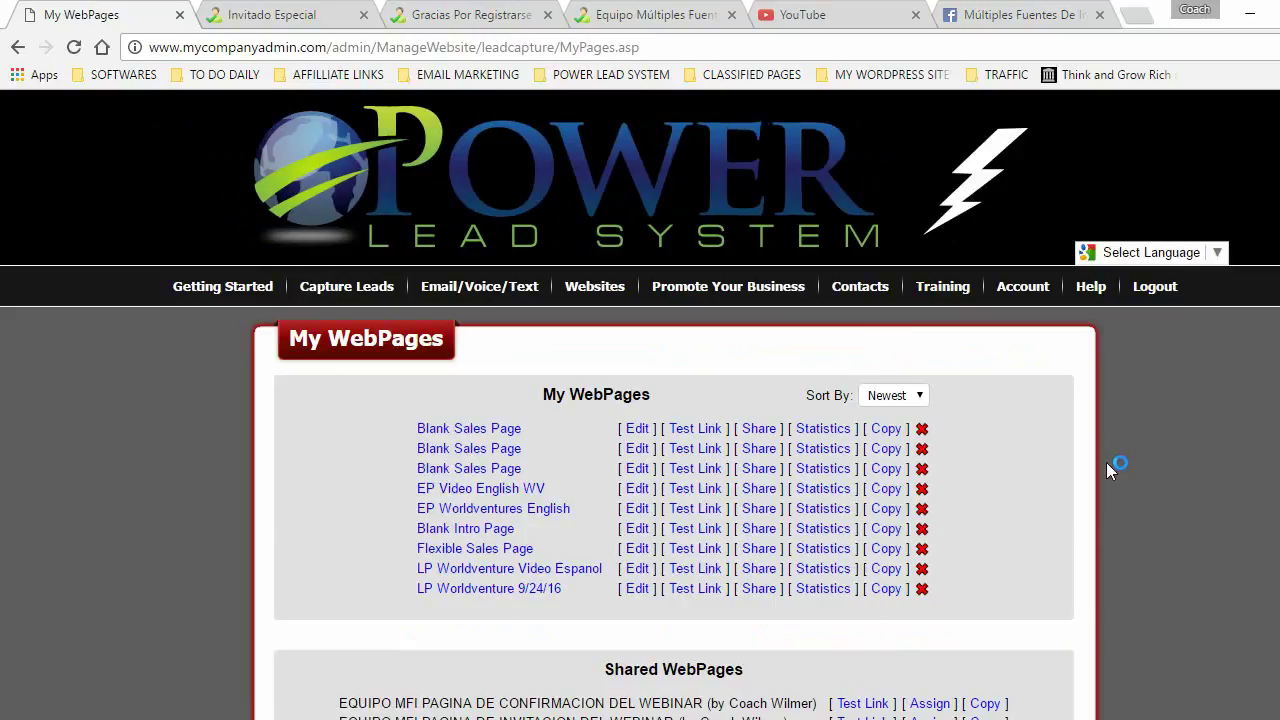
- Copy the shared 'EQUIPO MFI PAGINA DE INVITACION DEL WEBINAR' page from Shared WebPages
{"action": "scroll", "coordinate": [640, 404], "scroll_direction": "down", "scroll_amount": 2}
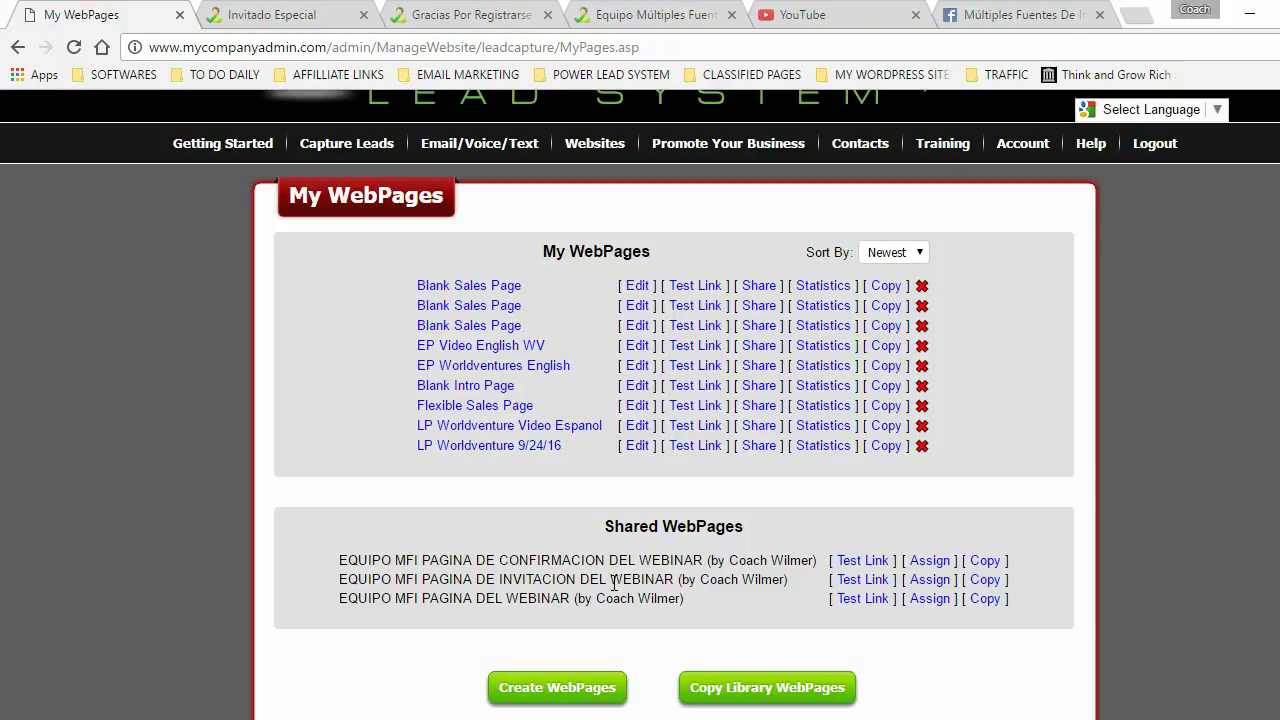
{"action": "left_click", "coordinate": [985, 580]}
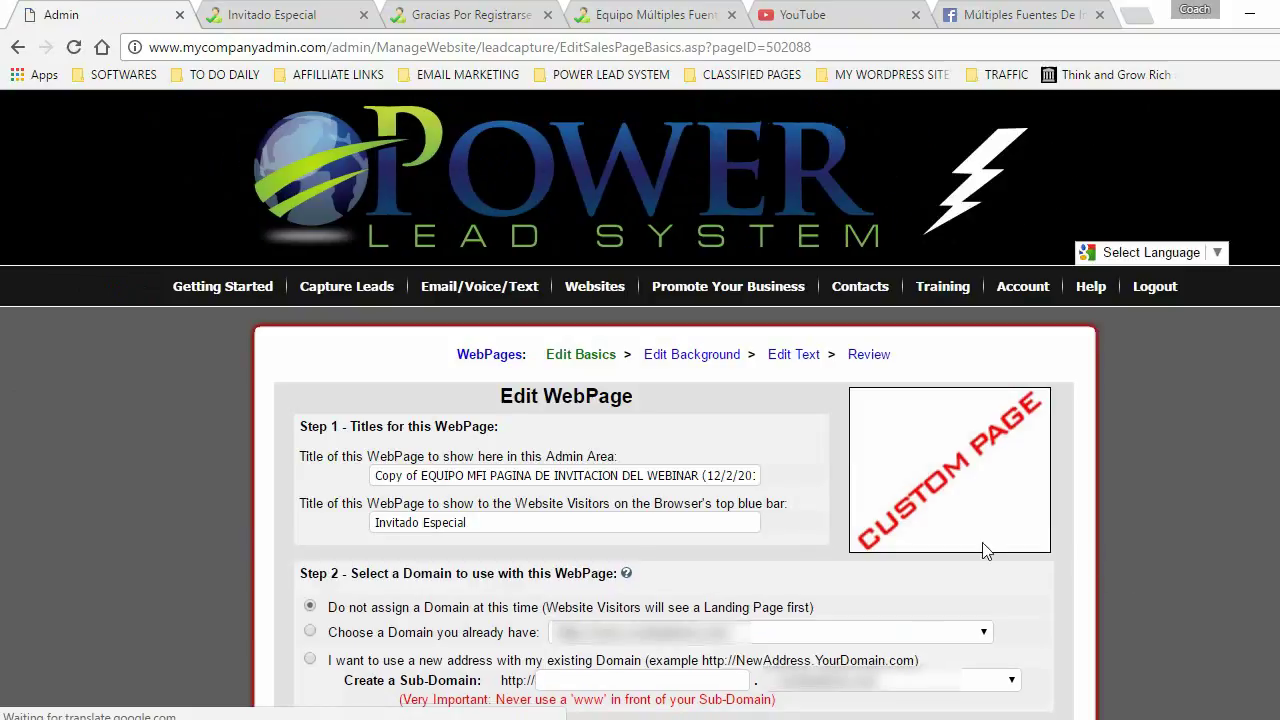
- Remove the 'Copy of' prefix and trailing date from the page title, then save the basic settings
{"action": "left_click", "coordinate": [382, 477]}
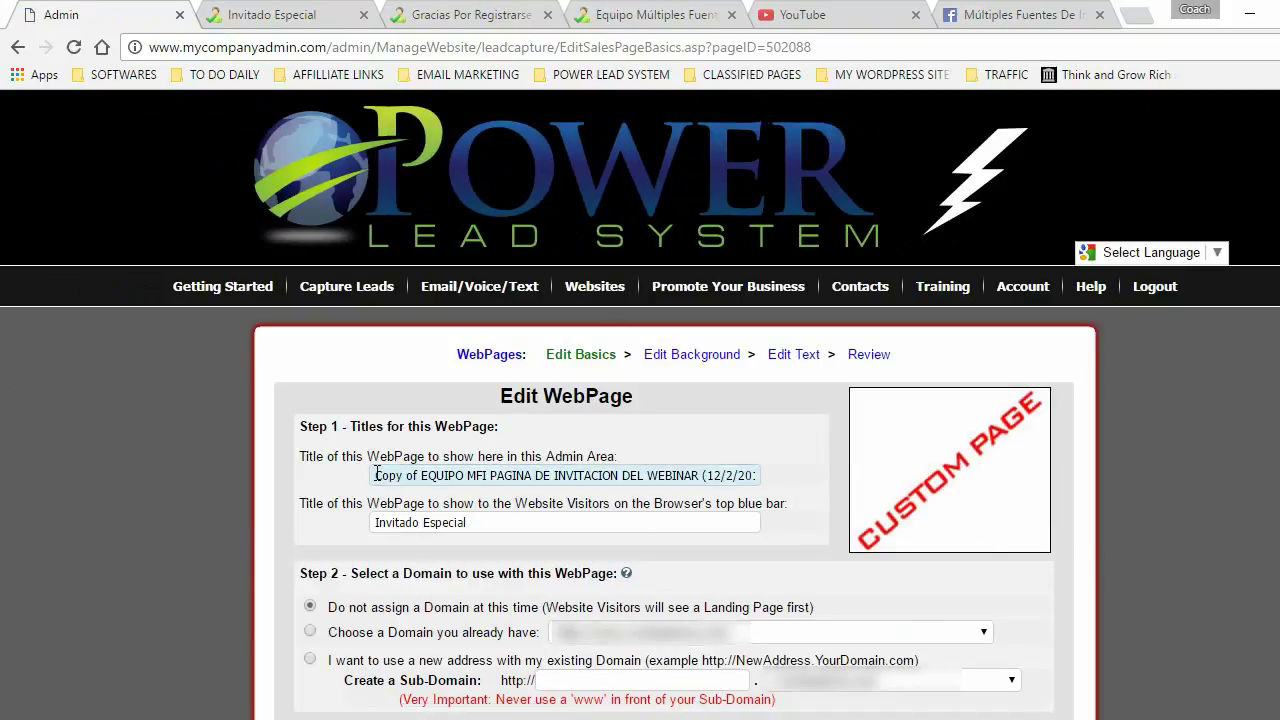
{"action": "key", "text": "Delete"}
{"action": "key", "text": "Delete"}
{"action": "key", "text": "Delete"}
{"action": "key", "text": "Delete"}
{"action": "key", "text": "Delete"}
{"action": "key", "text": "Delete"}
{"action": "key", "text": "Delete"}
{"action": "key", "text": "Delete"}
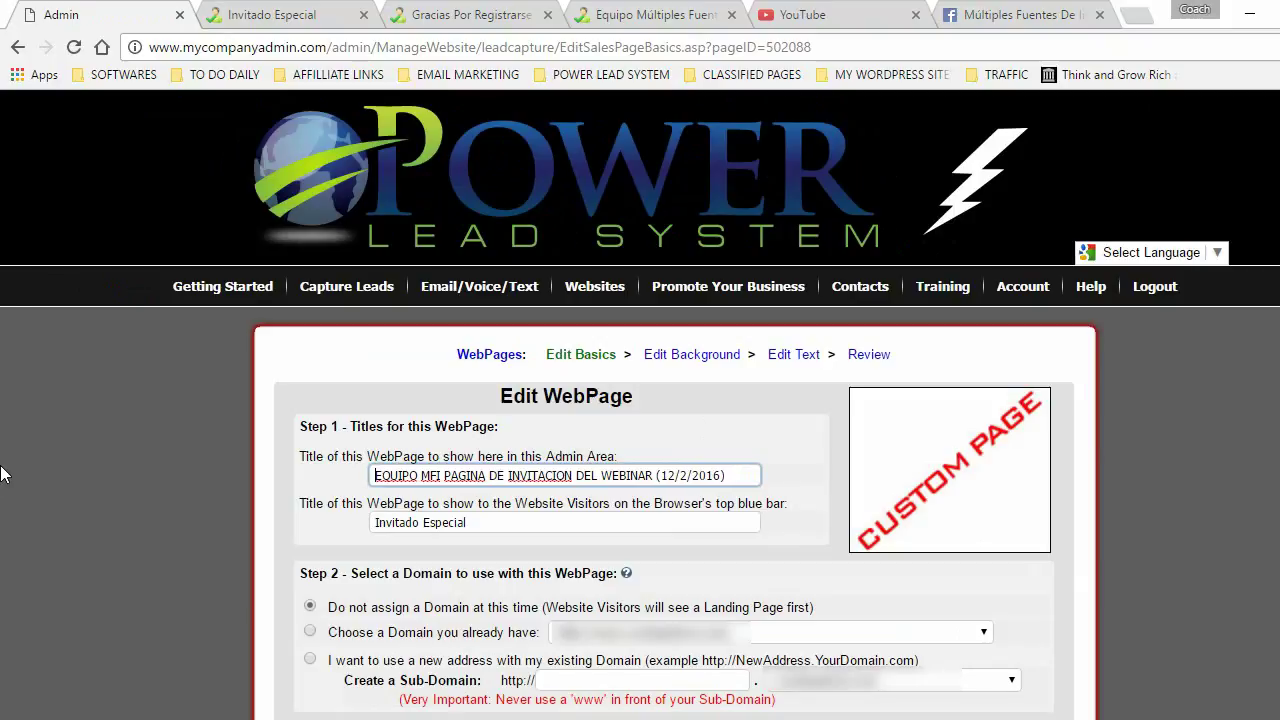
{"action": "left_click", "coordinate": [748, 477]}
{"action": "key", "text": "BackSpace"}
{"action": "key", "text": "BackSpace"}
{"action": "key", "text": "BackSpace"}
{"action": "key", "text": "BackSpace"}
{"action": "key", "text": "BackSpace"}
{"action": "key", "text": "BackSpace"}
{"action": "key", "text": "BackSpace"}
{"action": "key", "text": "BackSpace"}
{"action": "key", "text": "BackSpace"}
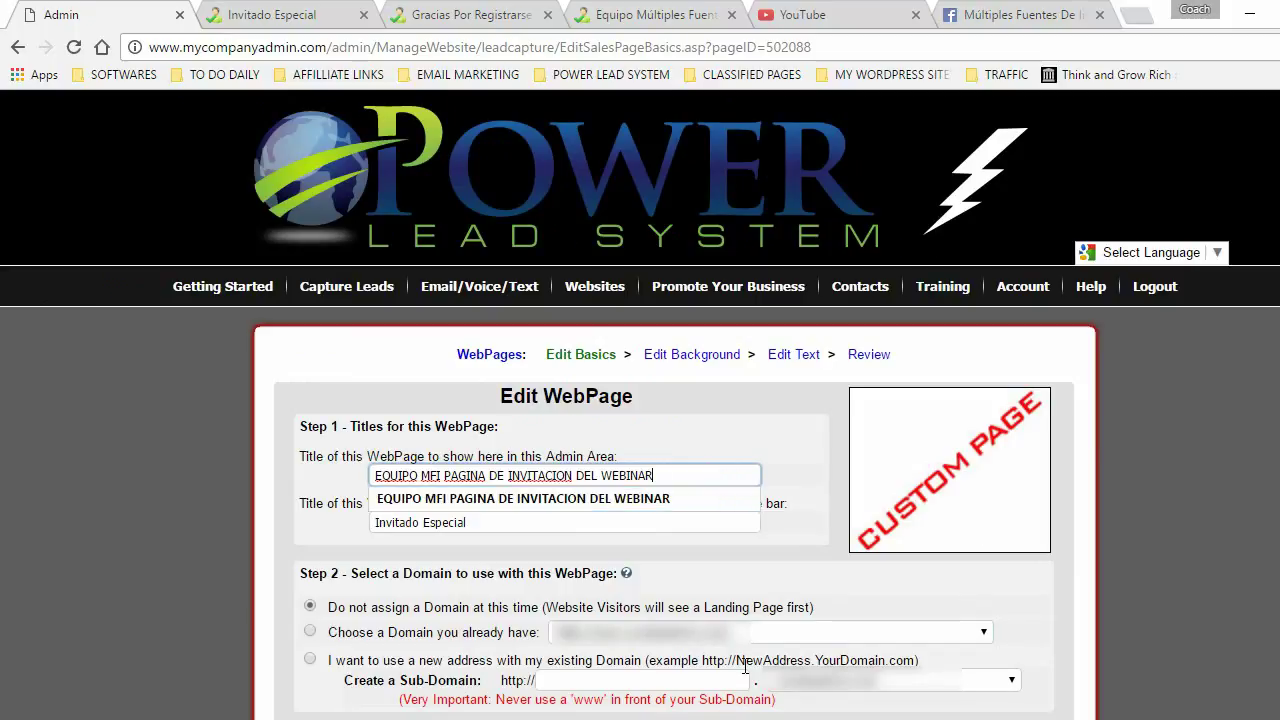
{"action": "left_click", "coordinate": [164, 468]}
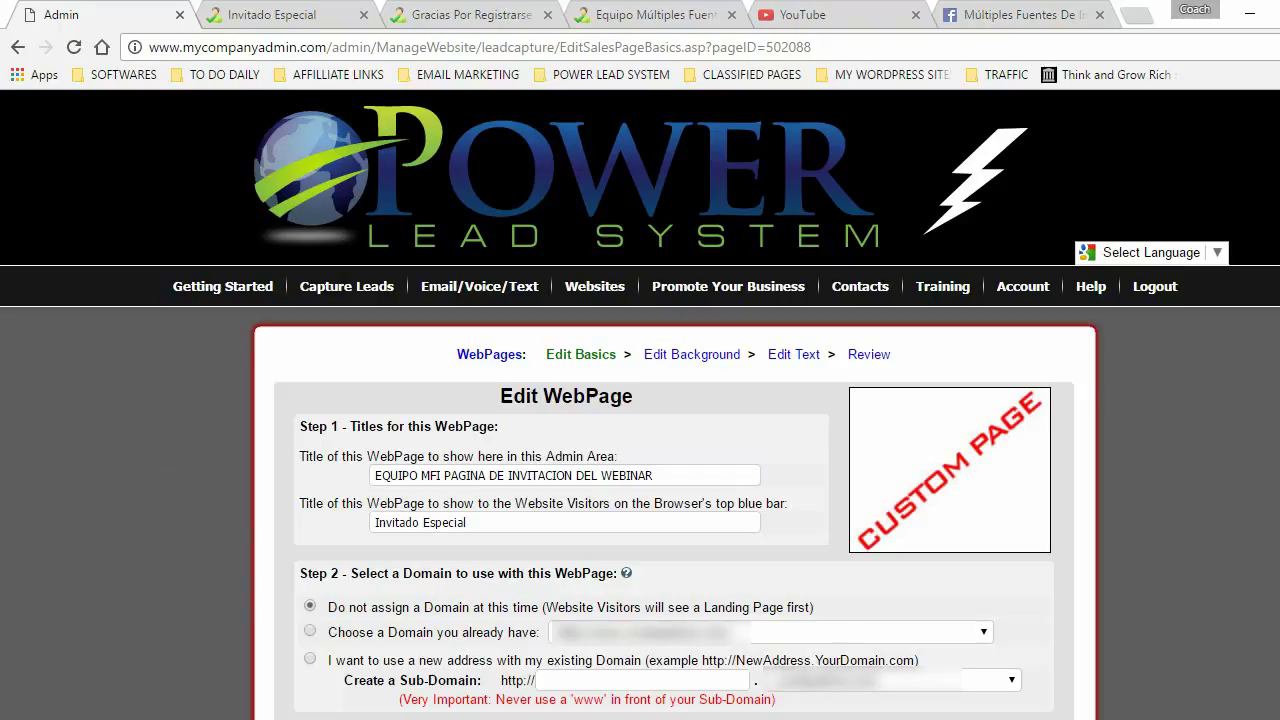
{"action": "scroll", "coordinate": [586, 530], "scroll_direction": "down", "scroll_amount": 10}
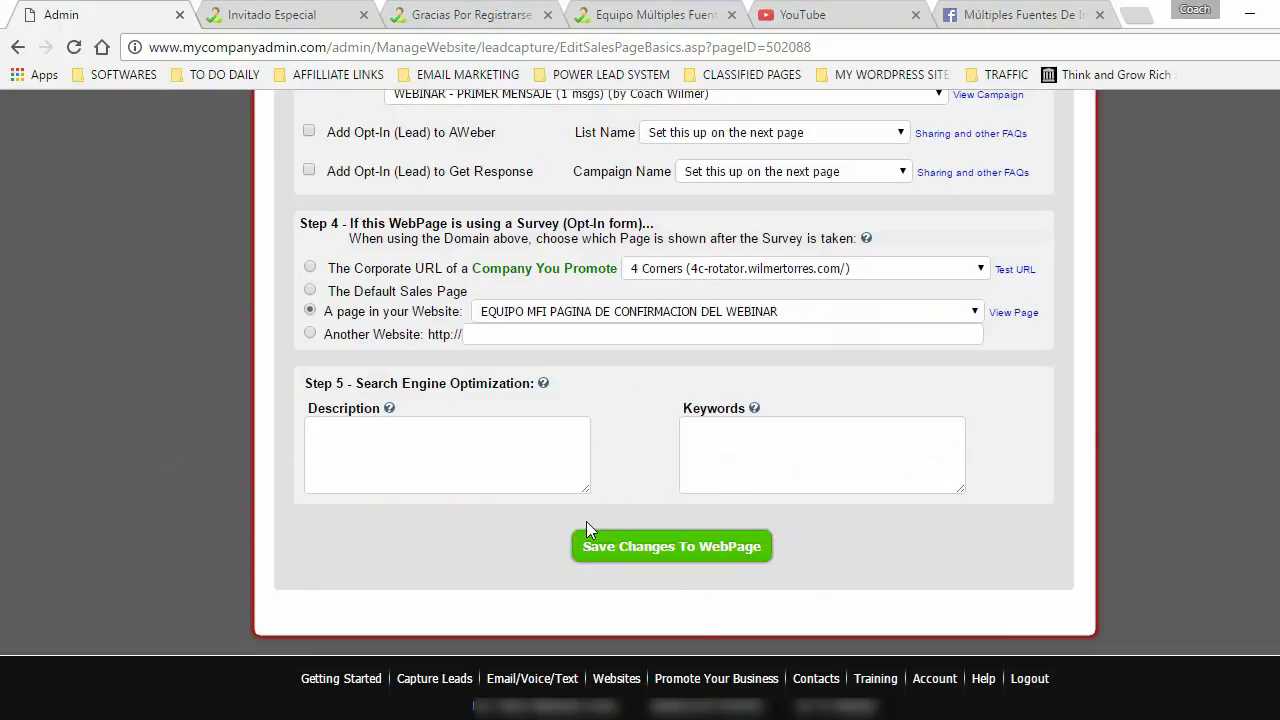
{"action": "left_click", "coordinate": [694, 548]}
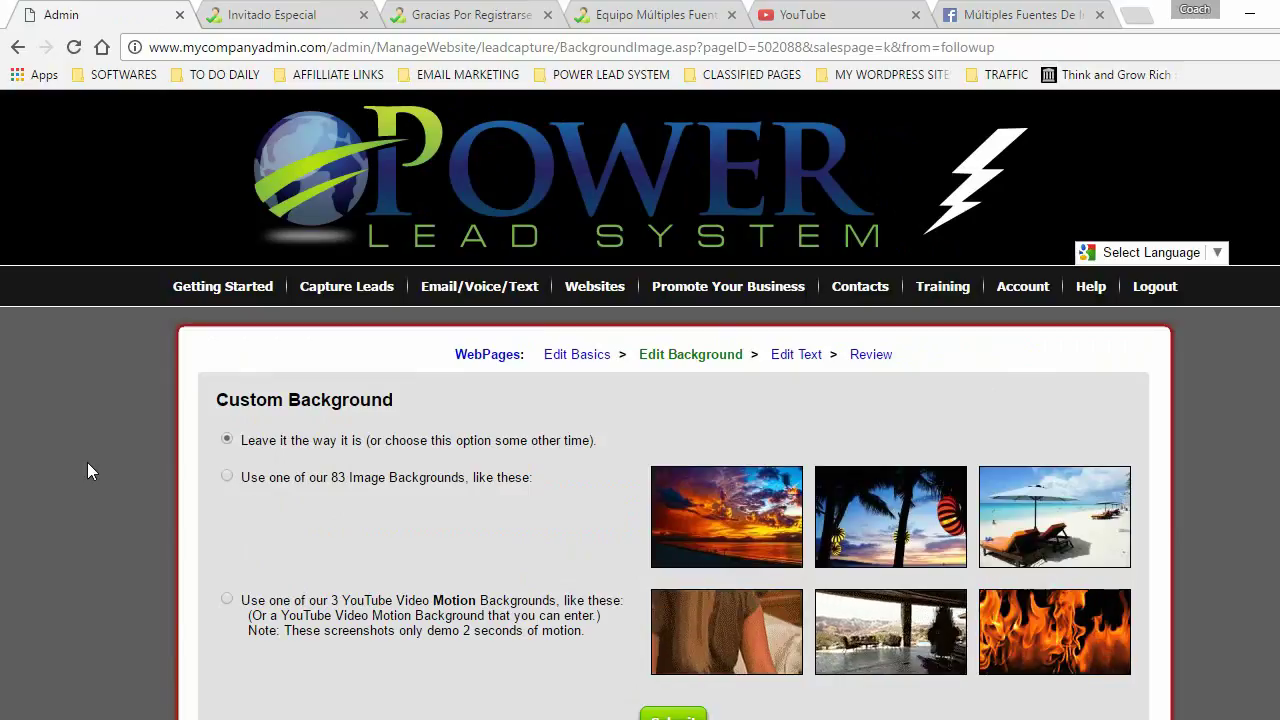
- Open the sales page text editor, scroll to the webinar banner, and select the guest photo
{"action": "left_click", "coordinate": [797, 357]}
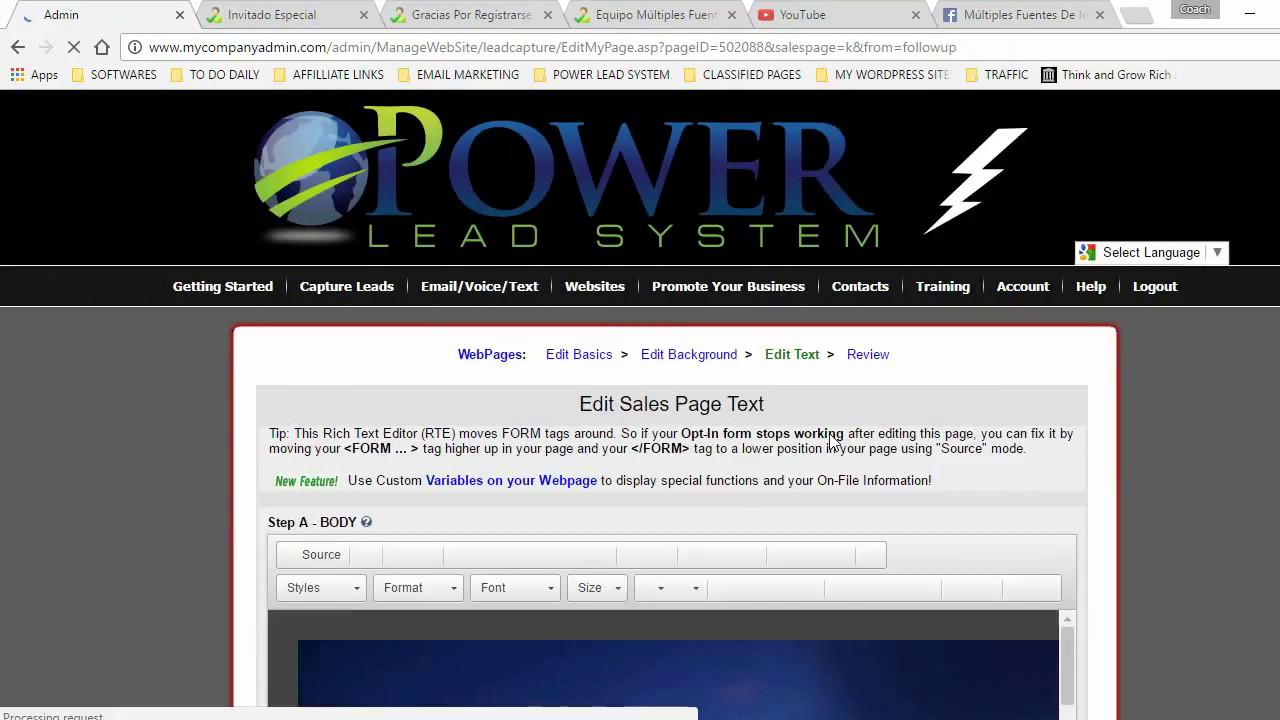
{"action": "scroll", "coordinate": [736, 364], "scroll_direction": "down", "scroll_amount": 4}
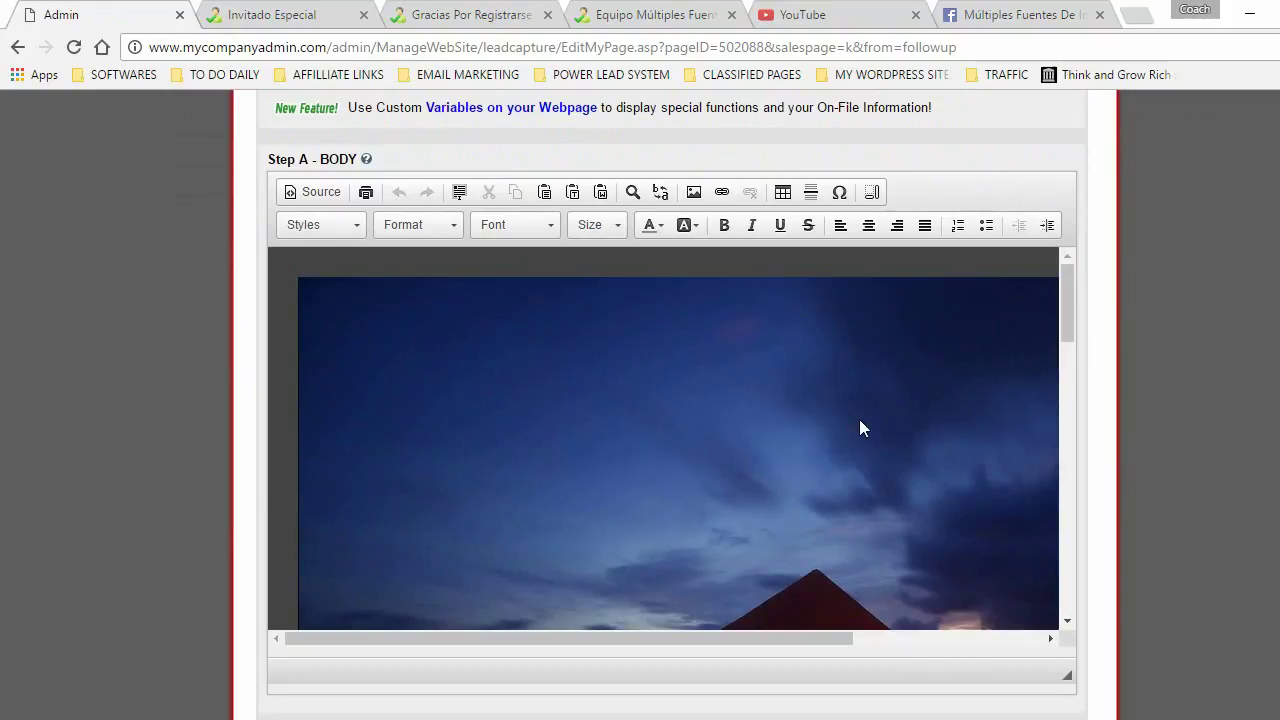
{"action": "left_click_drag", "start_coordinate": [1065, 284], "coordinate": [1089, 394]}
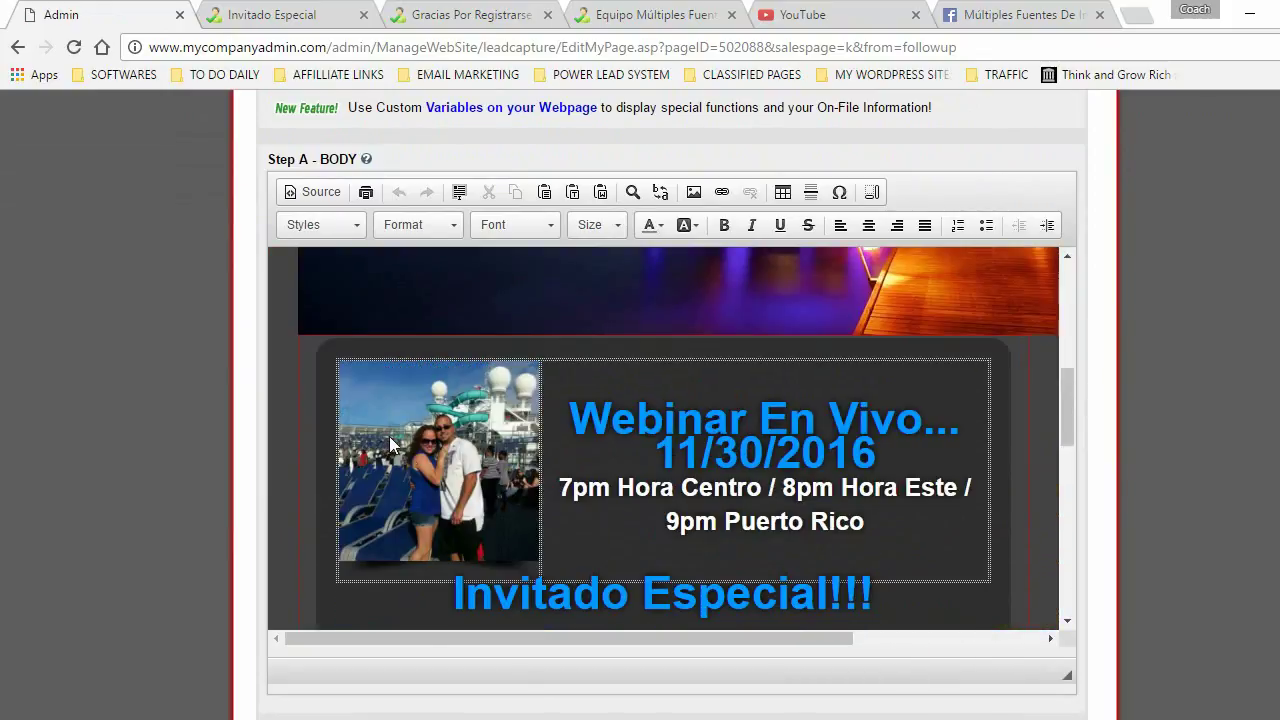
{"action": "left_click", "coordinate": [446, 430]}
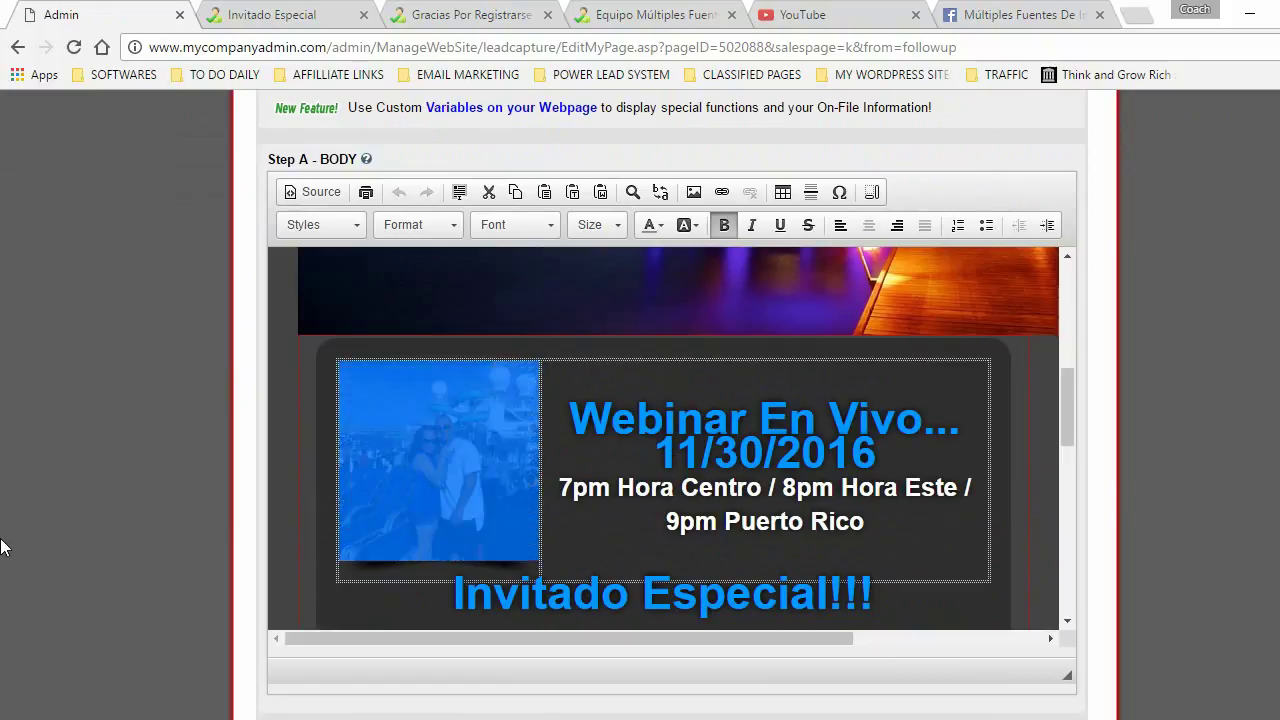
{"action": "left_click", "coordinate": [91, 406]}
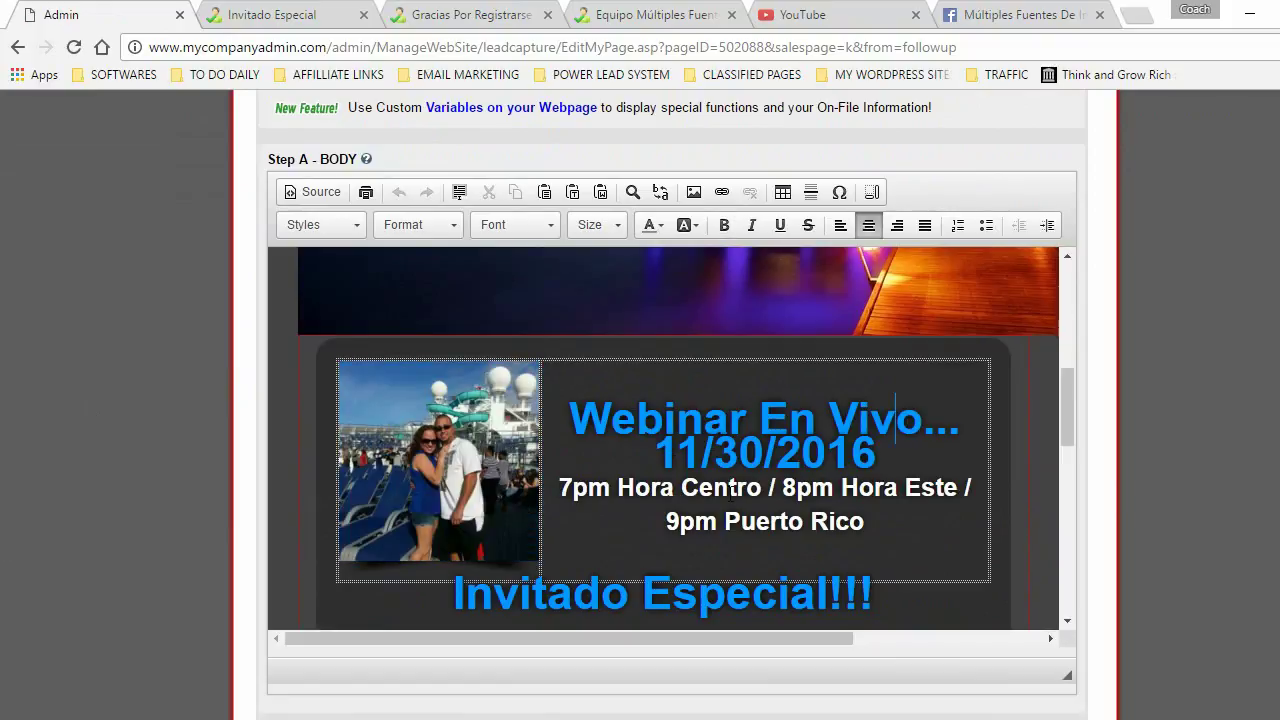
{"action": "left_click", "coordinate": [427, 456]}
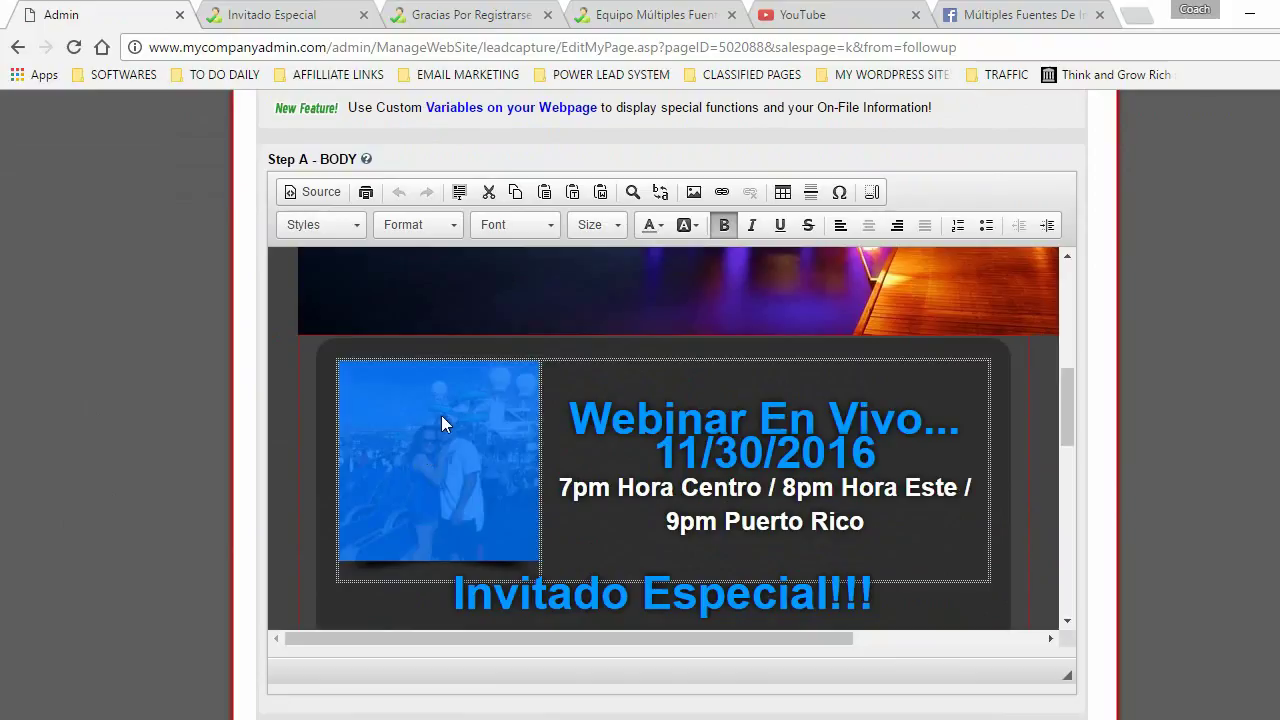
- Open Image Properties for the banner photo and check its 200 by 200 width and height
{"action": "left_click", "coordinate": [694, 193]}
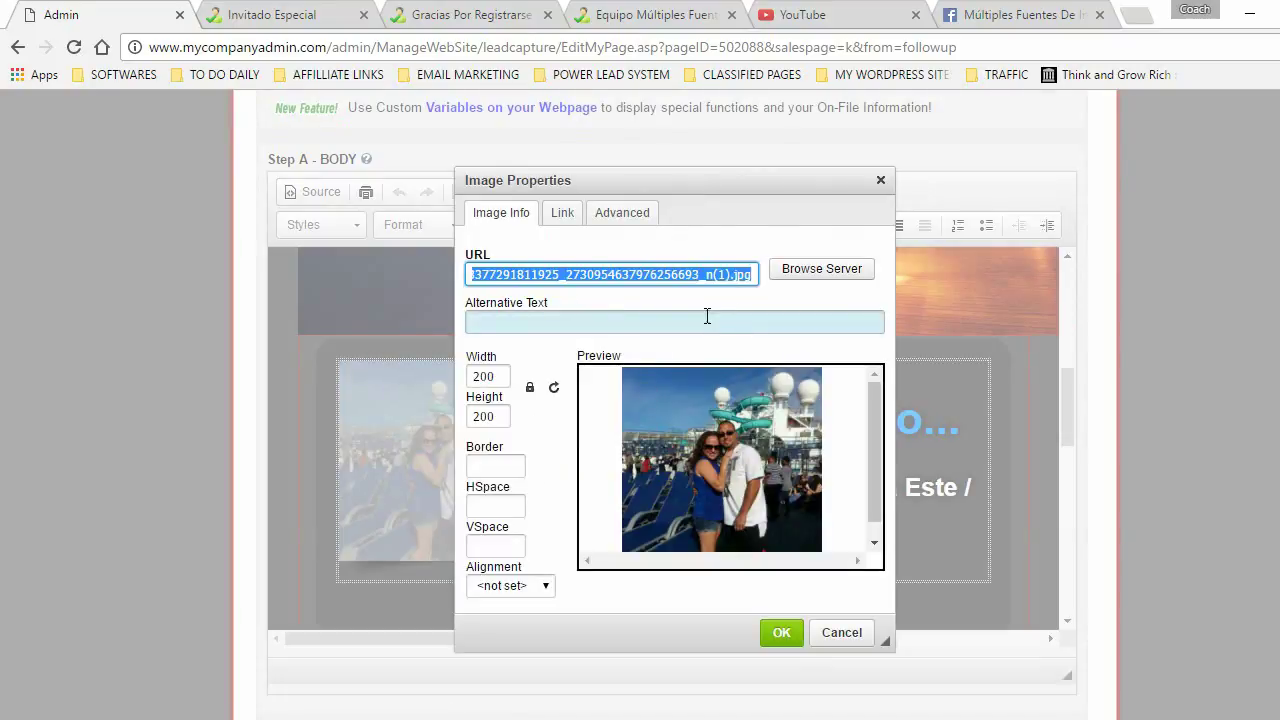
{"action": "double_click", "coordinate": [504, 374]}
{"action": "key", "text": "Tab"}
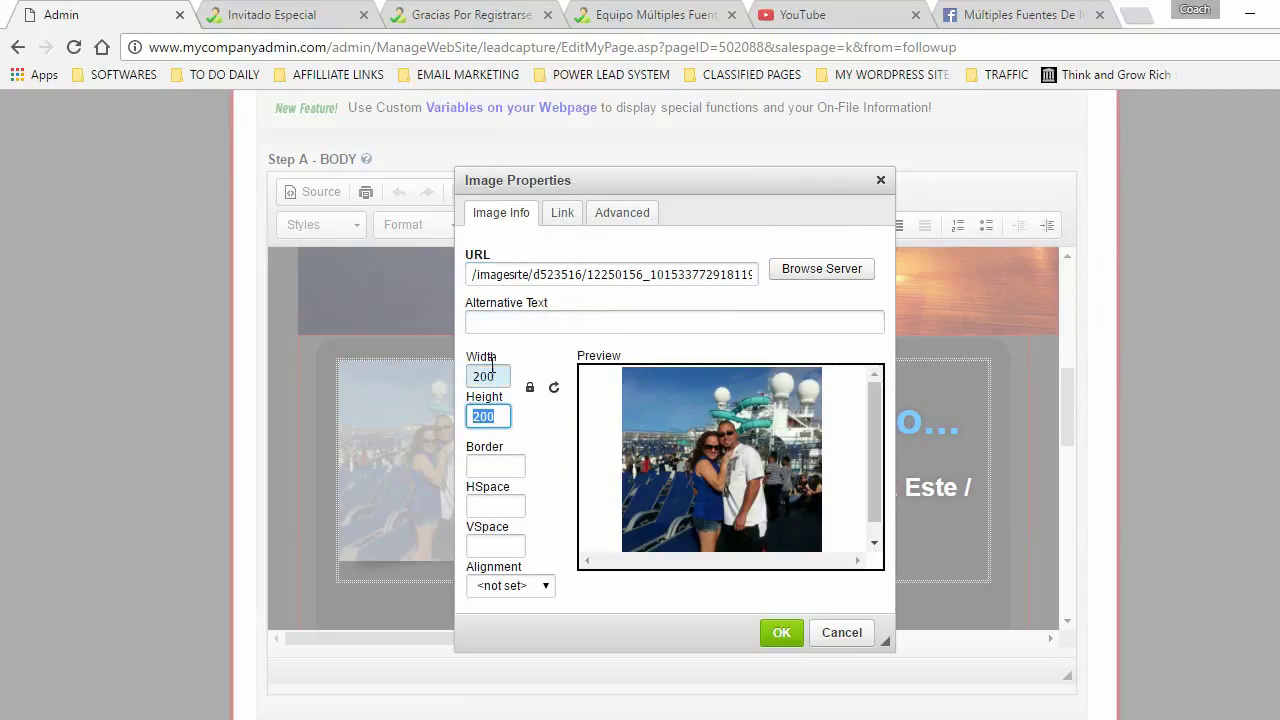
{"action": "double_click", "coordinate": [494, 374]}
{"action": "double_click", "coordinate": [490, 417]}
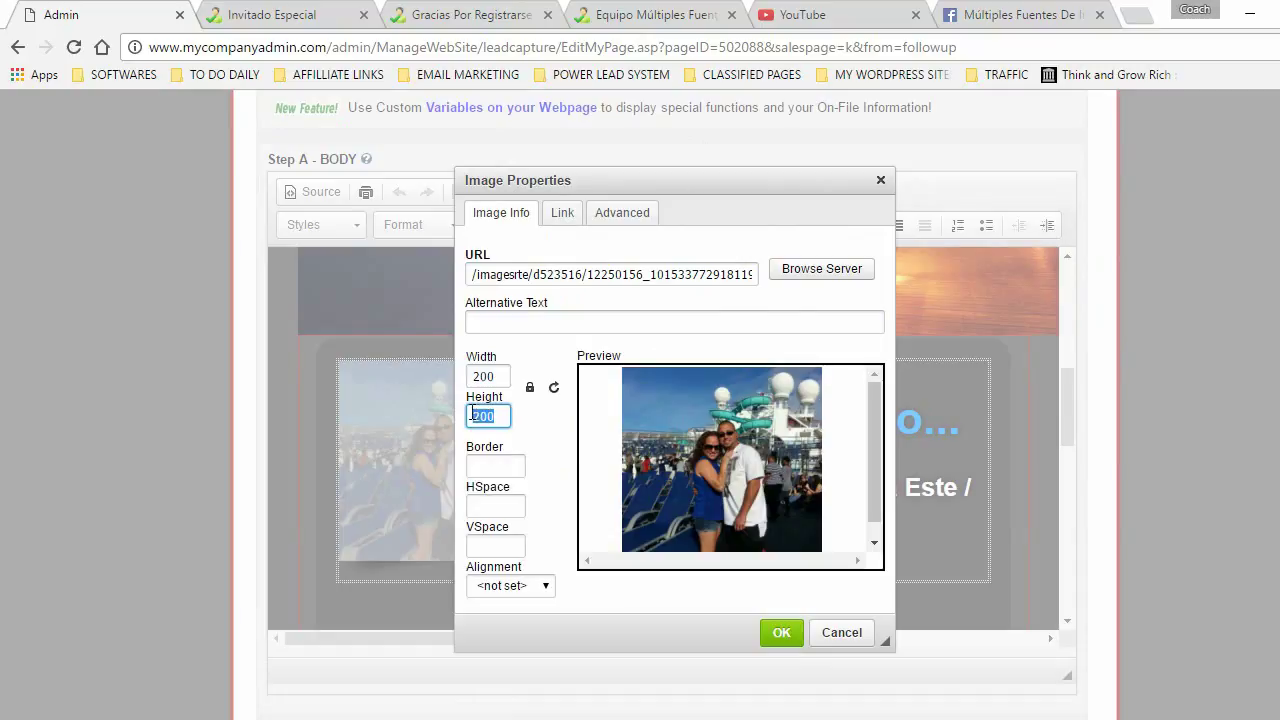
{"action": "left_click", "coordinate": [748, 313]}
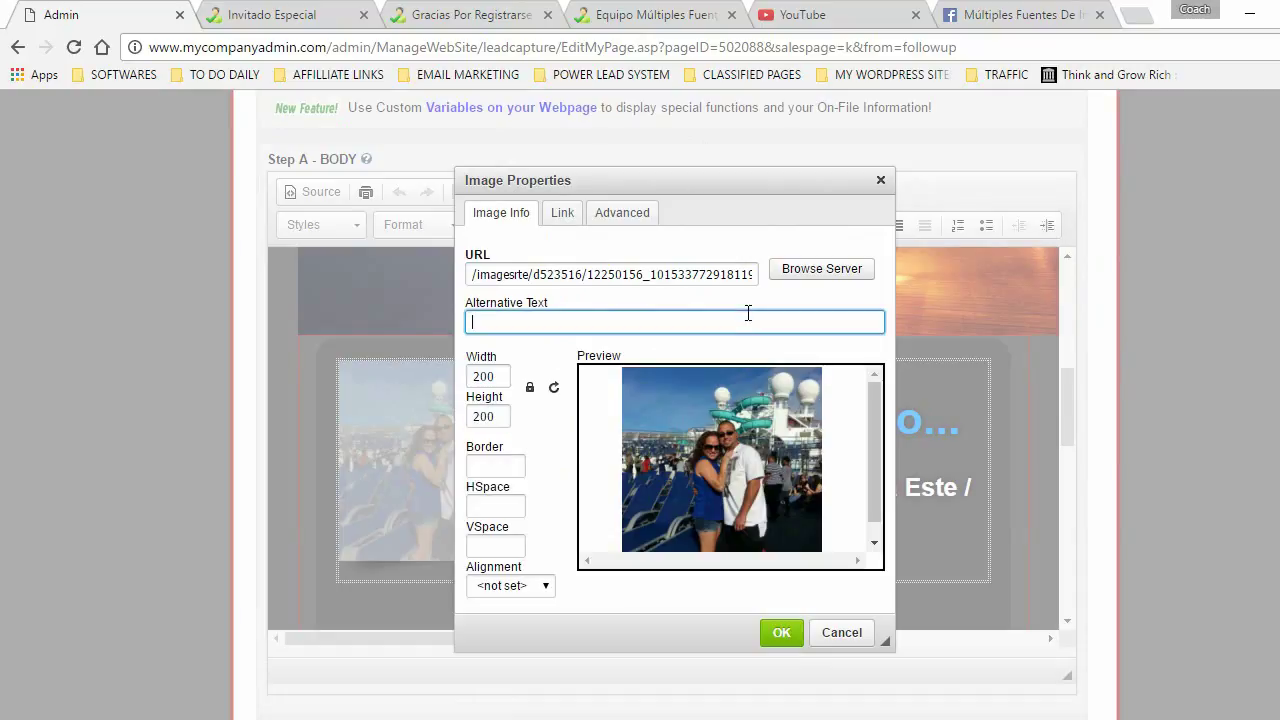
- Upload the new guest portrait to My Library and set it as the banner image source, now 604 by 707
{"action": "left_click", "coordinate": [826, 270]}
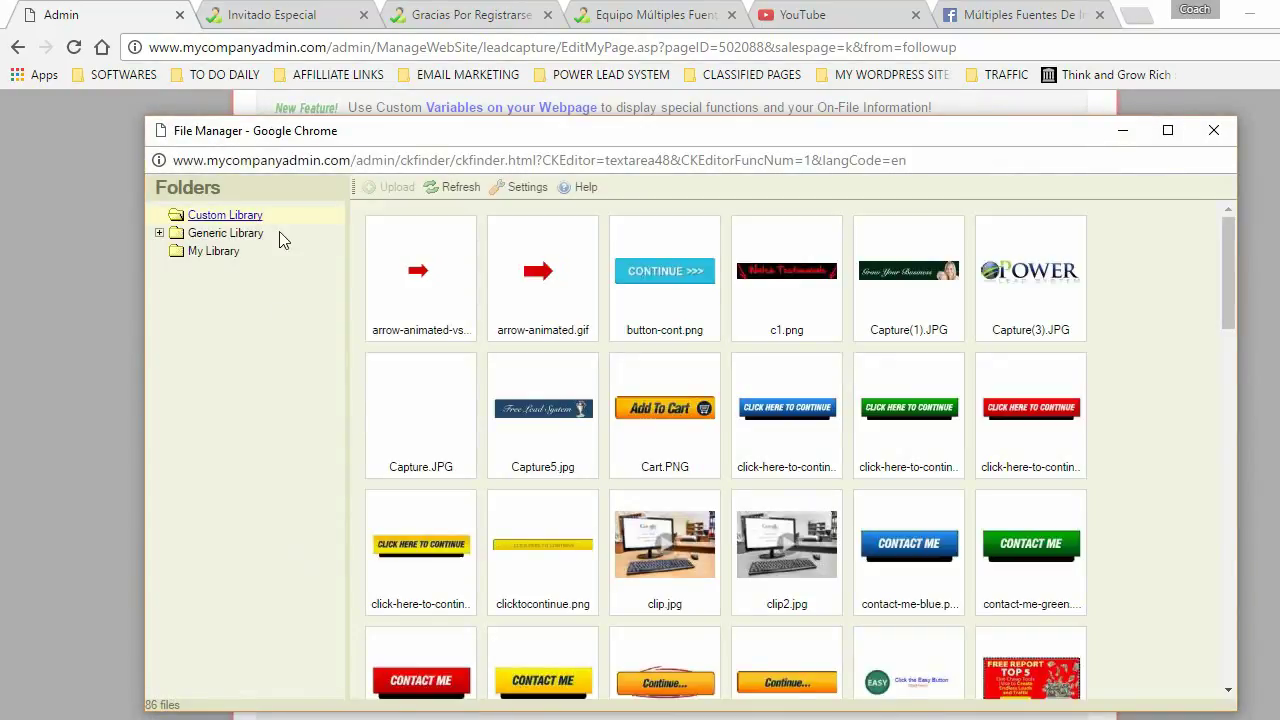
{"action": "left_click", "coordinate": [210, 252]}
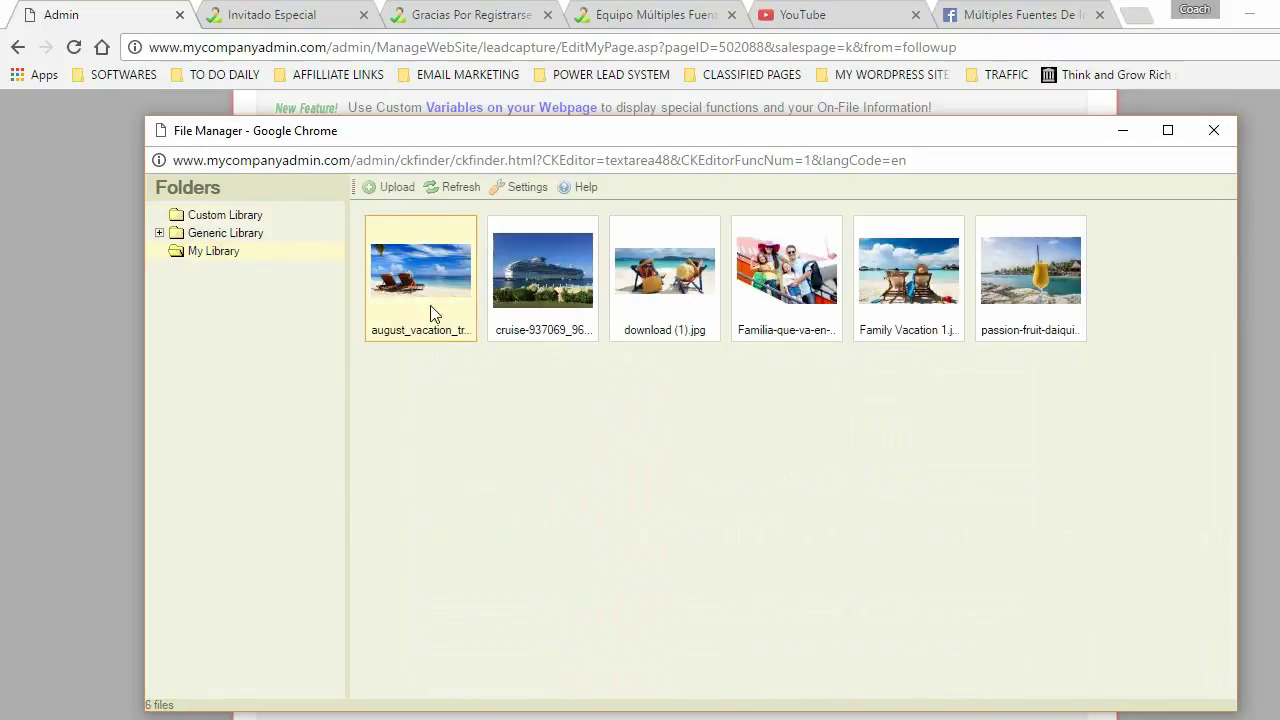
{"action": "left_click", "coordinate": [390, 190]}
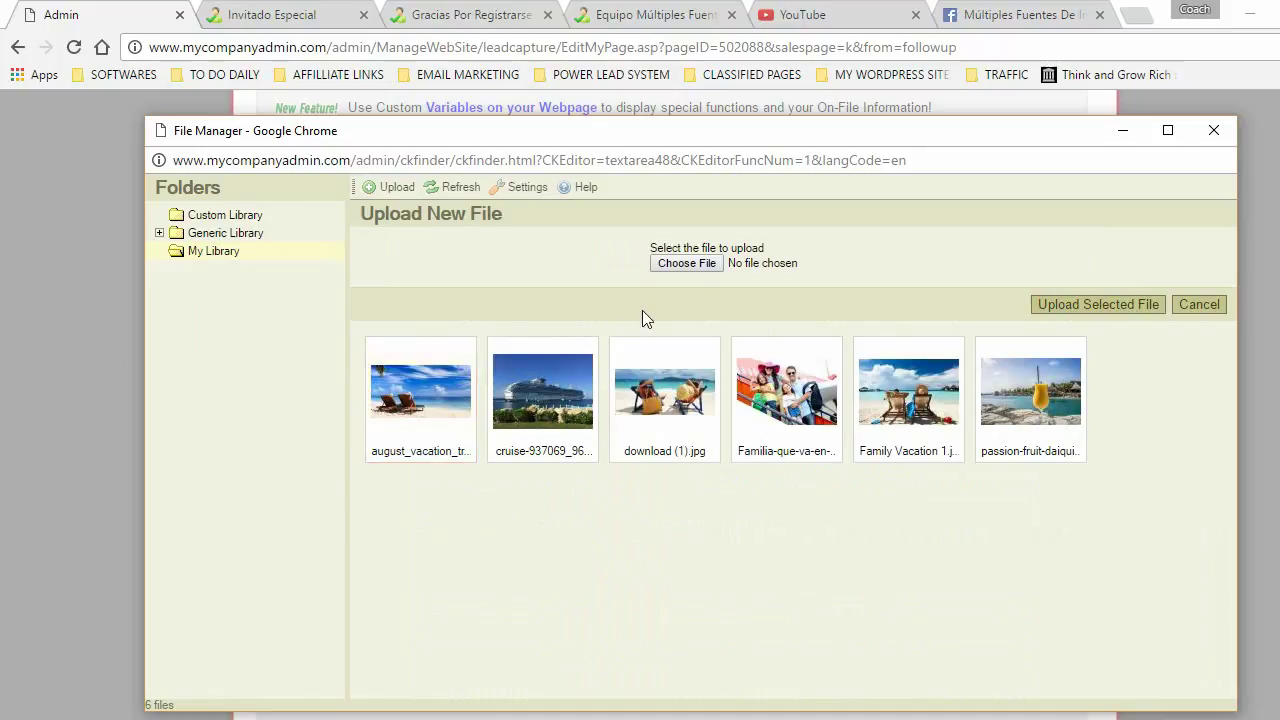
{"action": "left_click", "coordinate": [687, 264]}
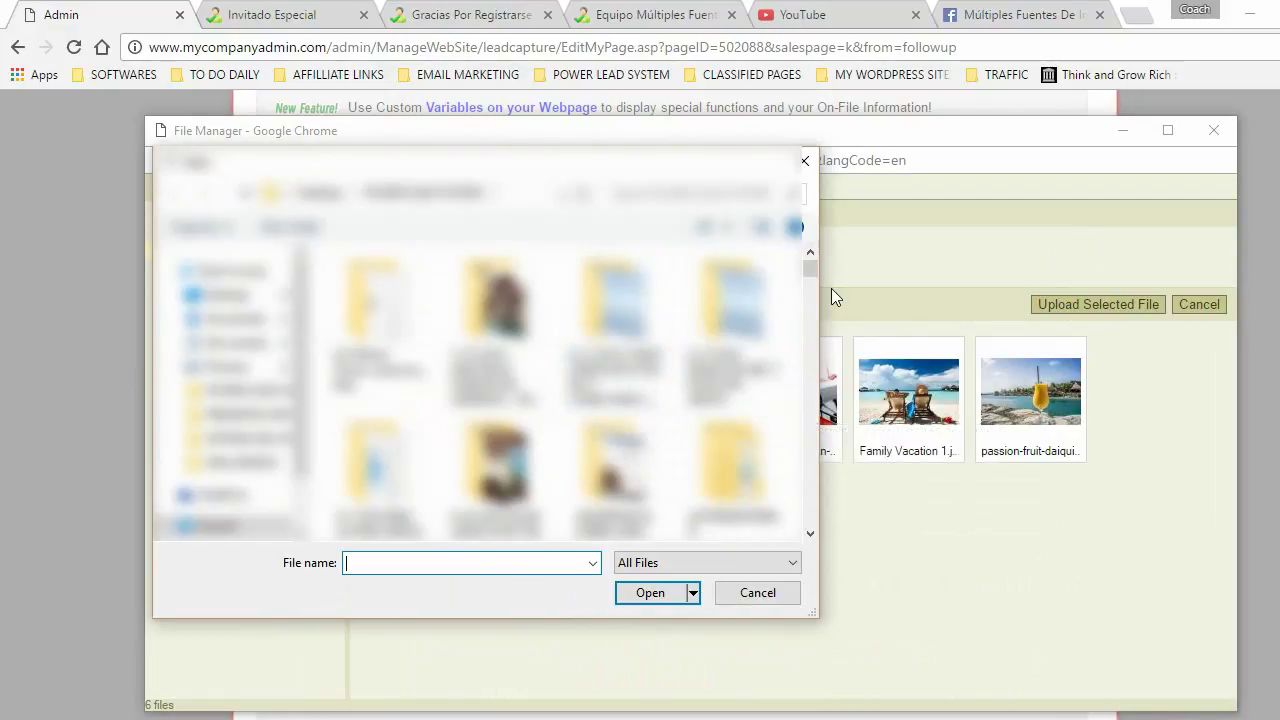
{"action": "scroll", "coordinate": [807, 269], "scroll_direction": "down", "scroll_amount": 10}
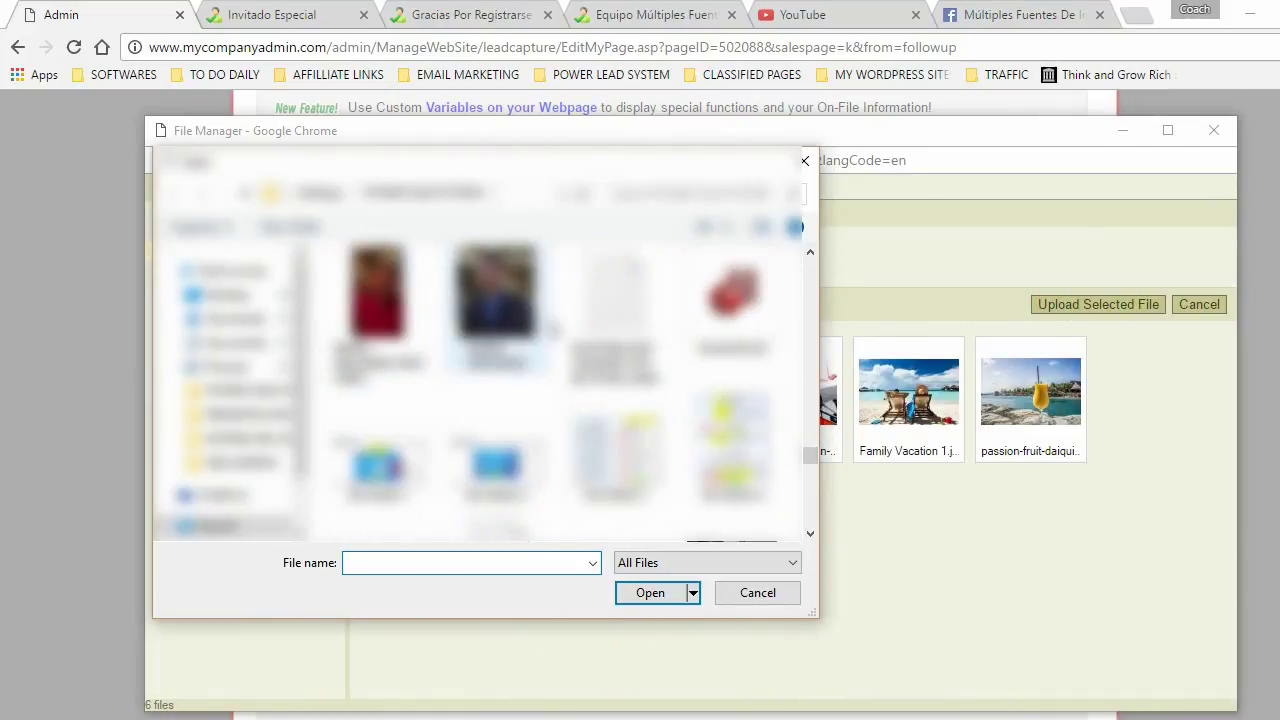
{"action": "left_click", "coordinate": [495, 300]}
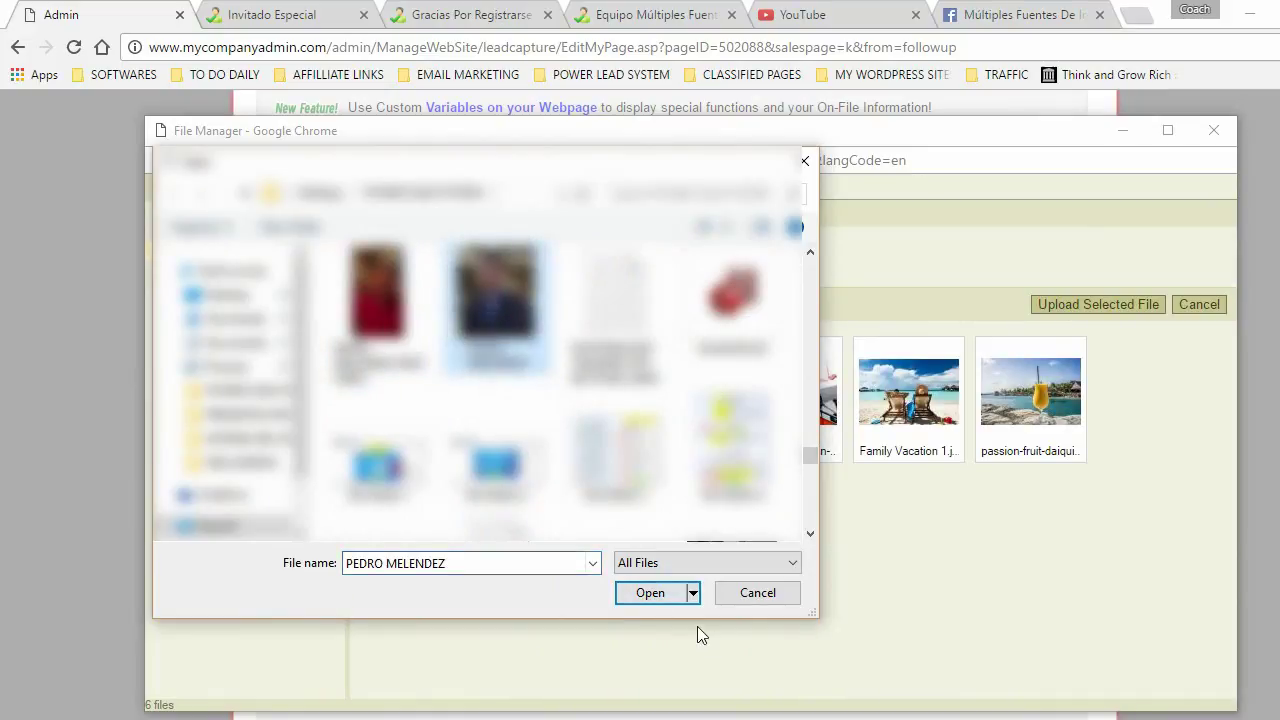
{"action": "left_click", "coordinate": [648, 593]}
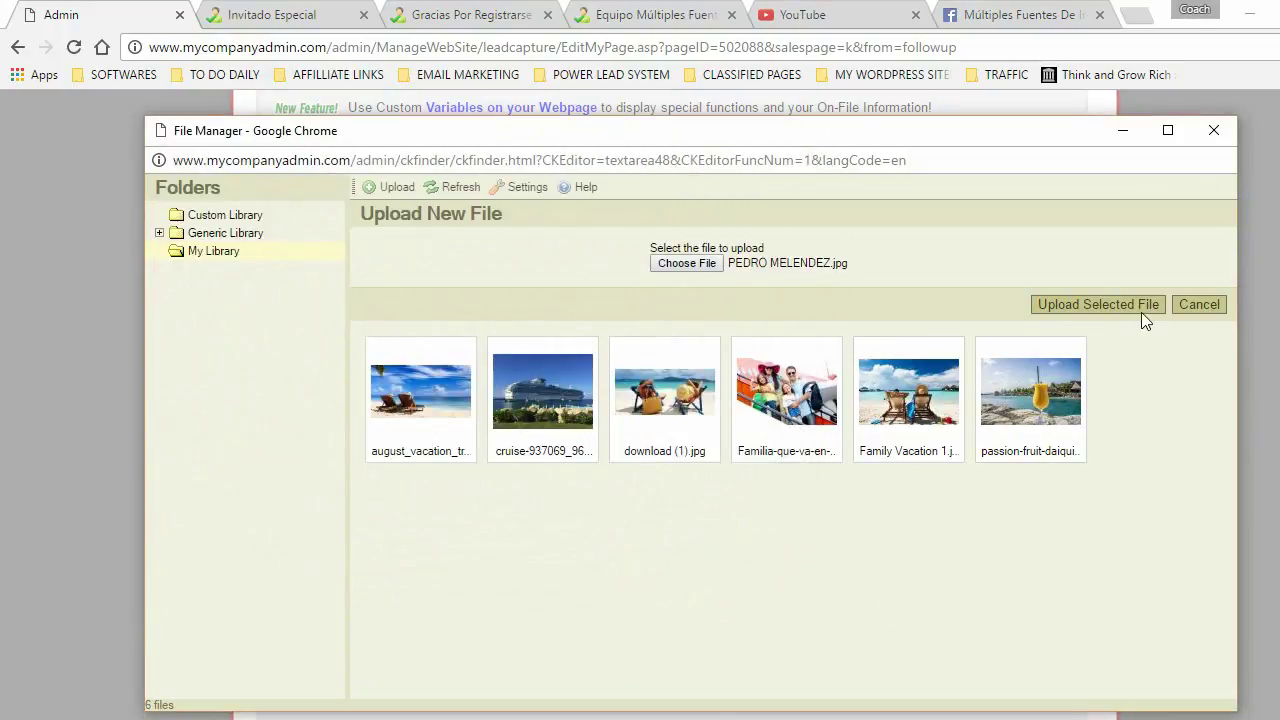
{"action": "left_click", "coordinate": [1083, 304]}
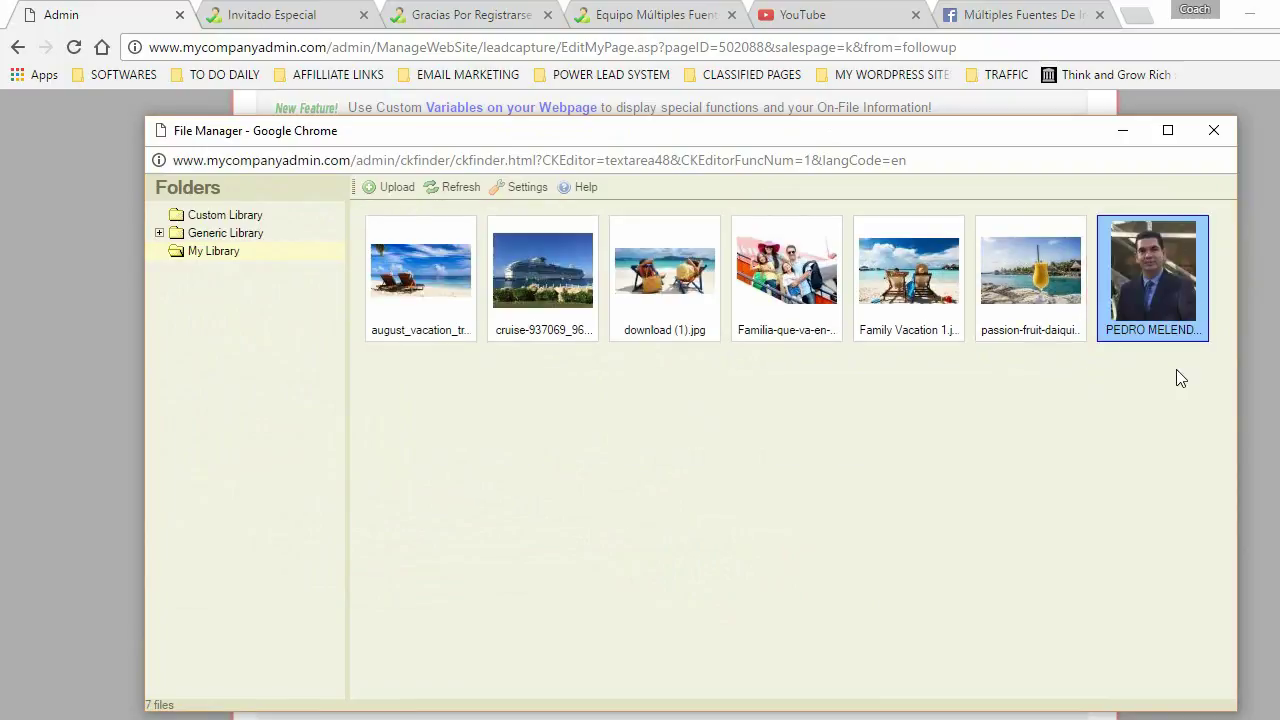
{"action": "double_click", "coordinate": [1166, 268]}
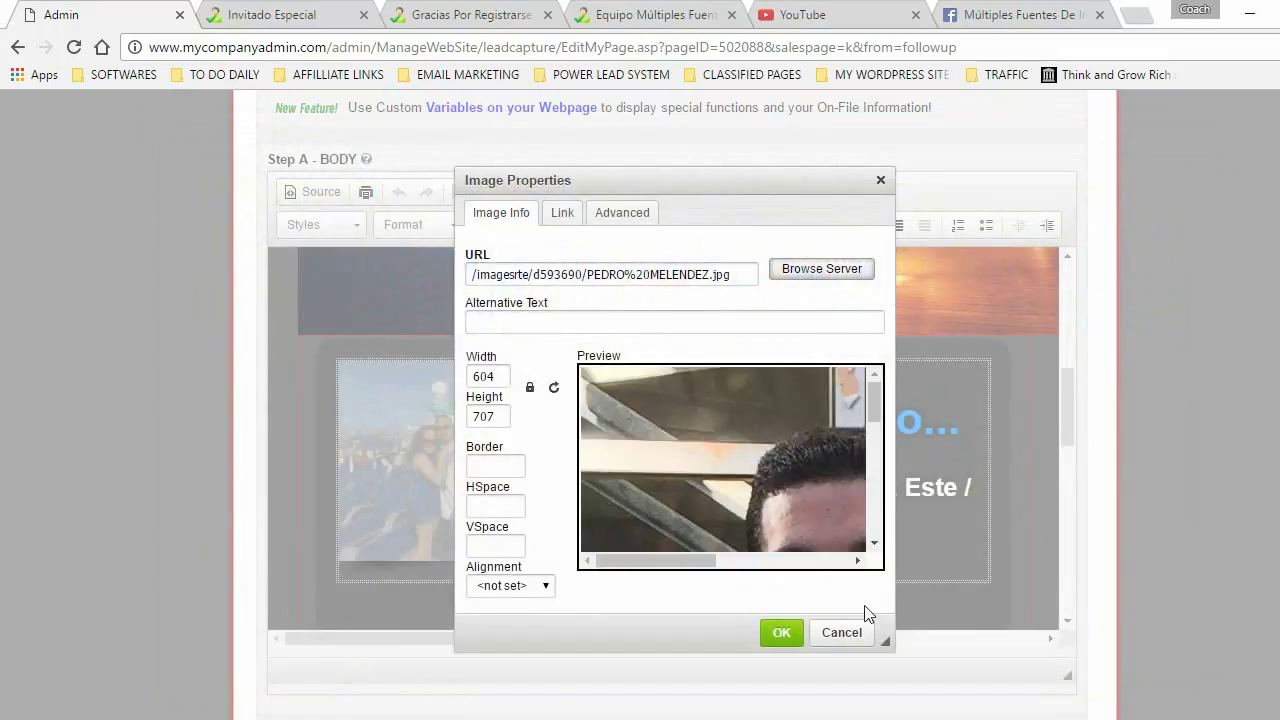
- Unlock the aspect ratio, resize the new portrait from 604 × 707 to 200 × 200, and insert it into the banner
{"action": "left_click", "coordinate": [491, 375]}
{"action": "double_click", "coordinate": [498, 376]}
{"action": "double_click", "coordinate": [501, 413]}
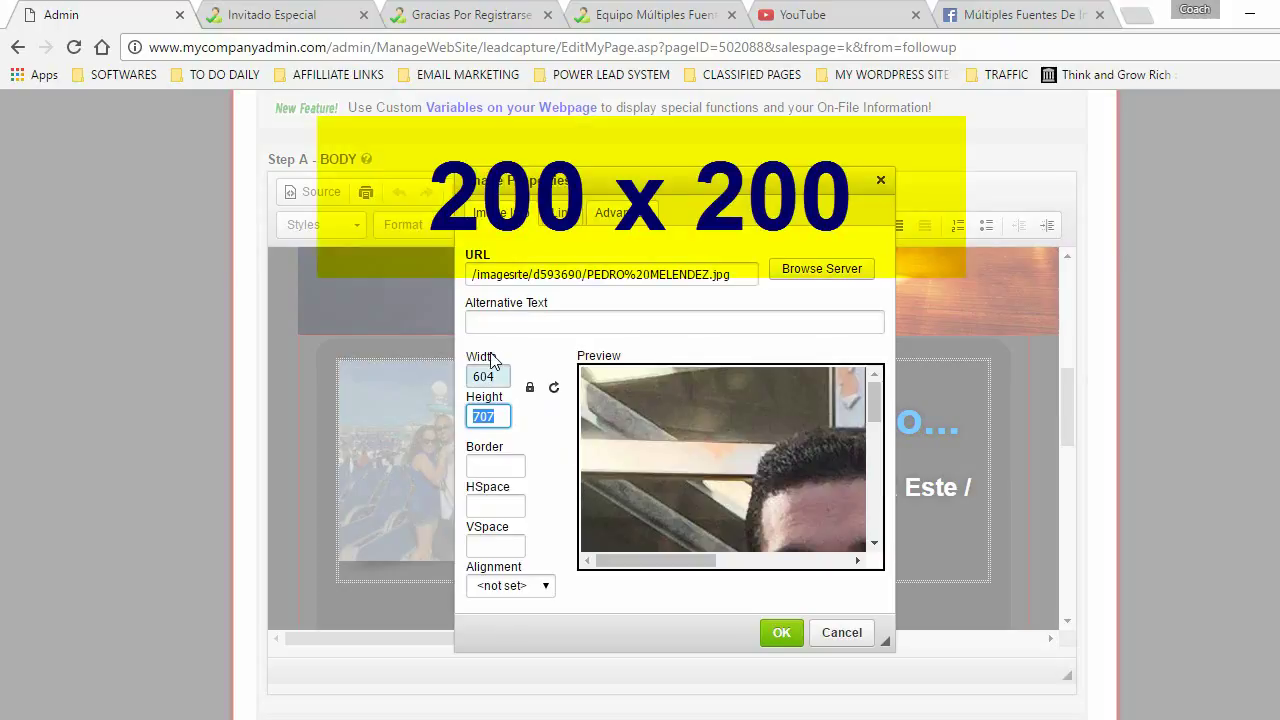
{"action": "left_click", "coordinate": [531, 392]}
{"action": "left_click", "coordinate": [531, 394]}
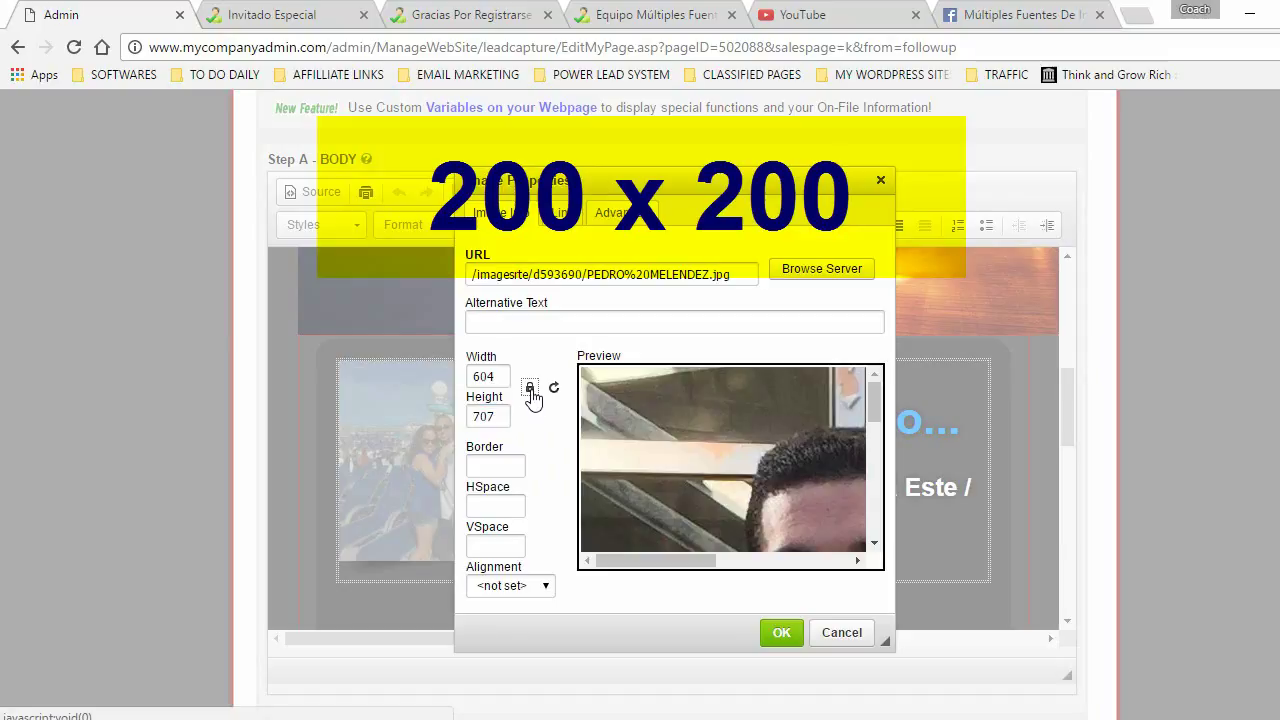
{"action": "left_click", "coordinate": [509, 383]}
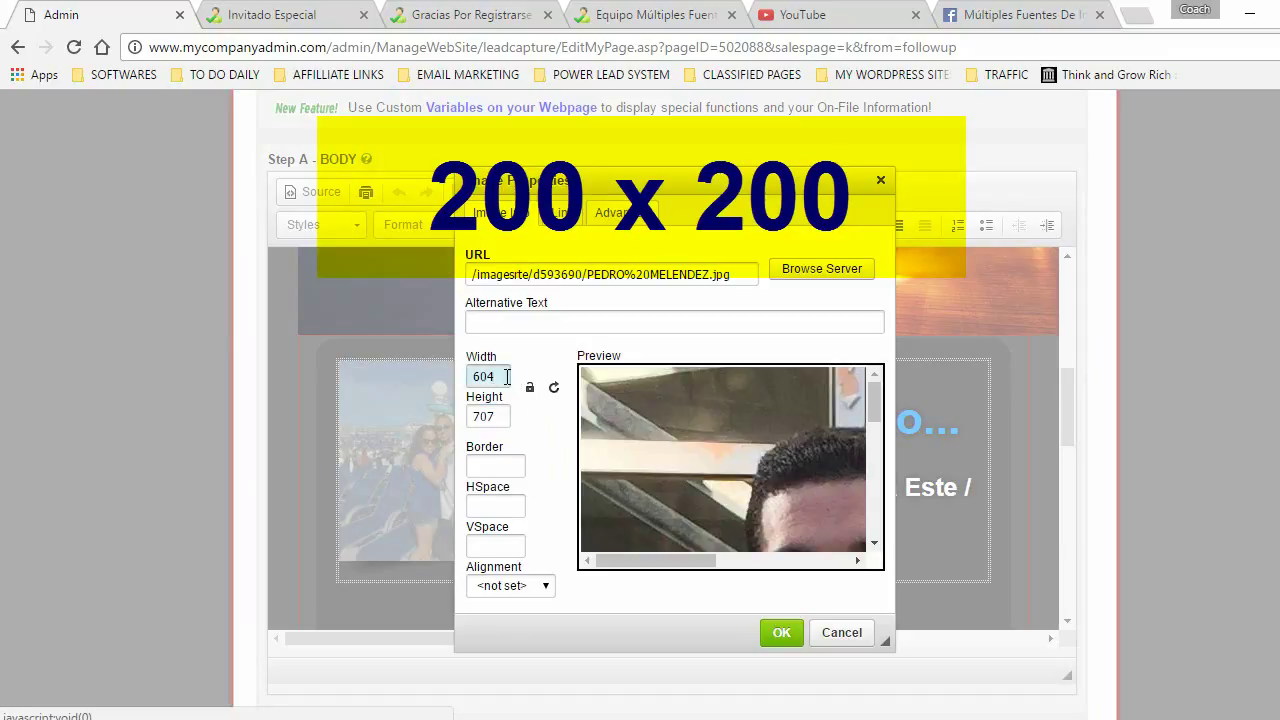
{"action": "double_click", "coordinate": [507, 376]}
{"action": "type", "text": "200"}
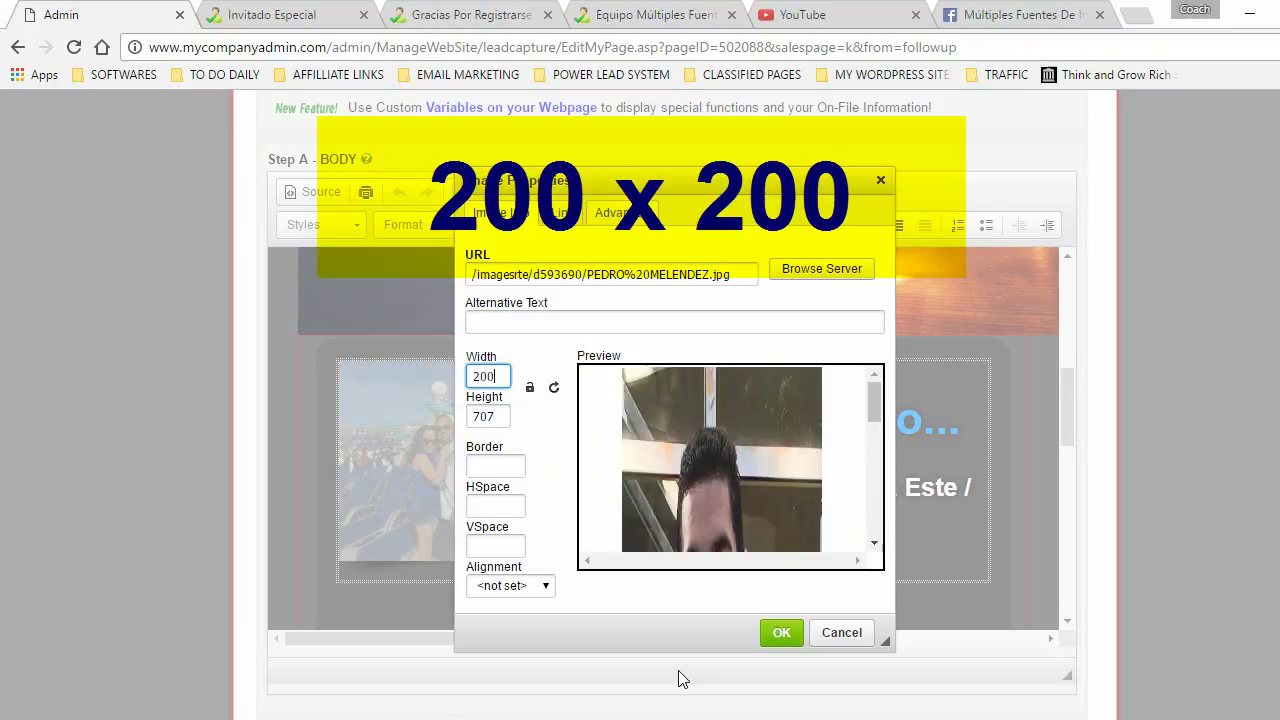
{"action": "left_click_drag", "start_coordinate": [505, 417], "coordinate": [471, 418]}
{"action": "type", "text": "200"}
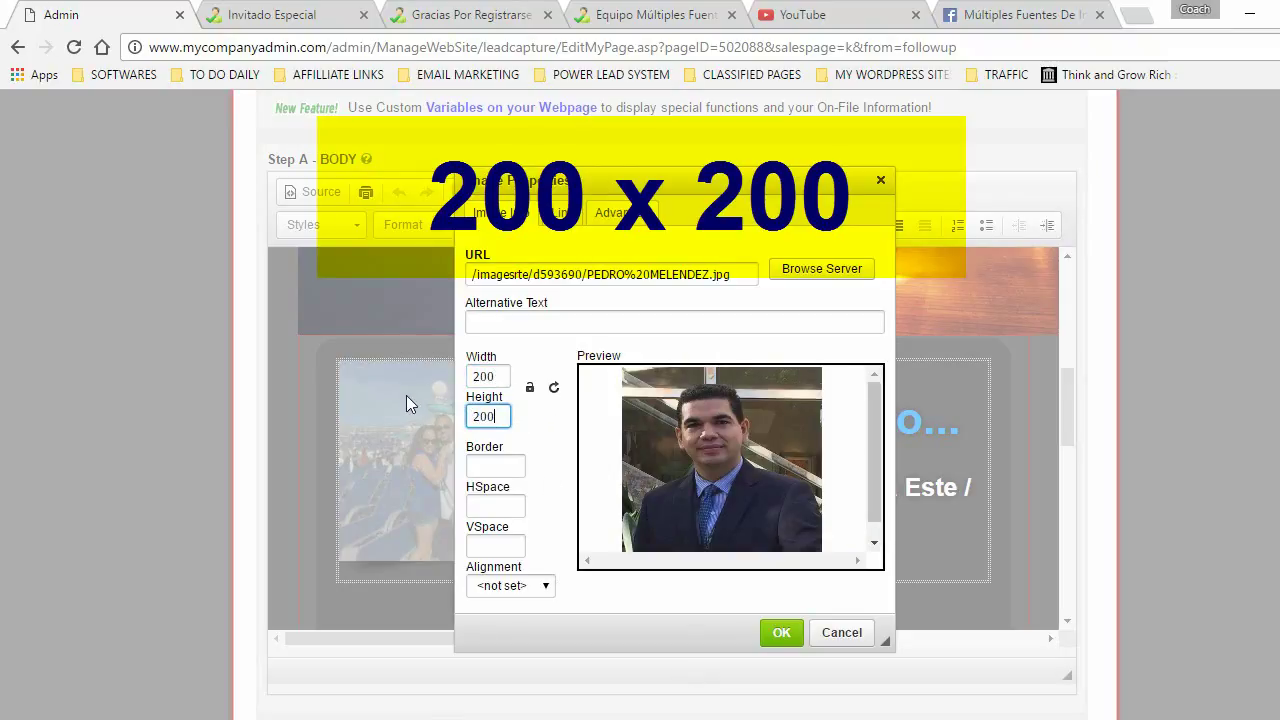
{"action": "left_click", "coordinate": [556, 445]}
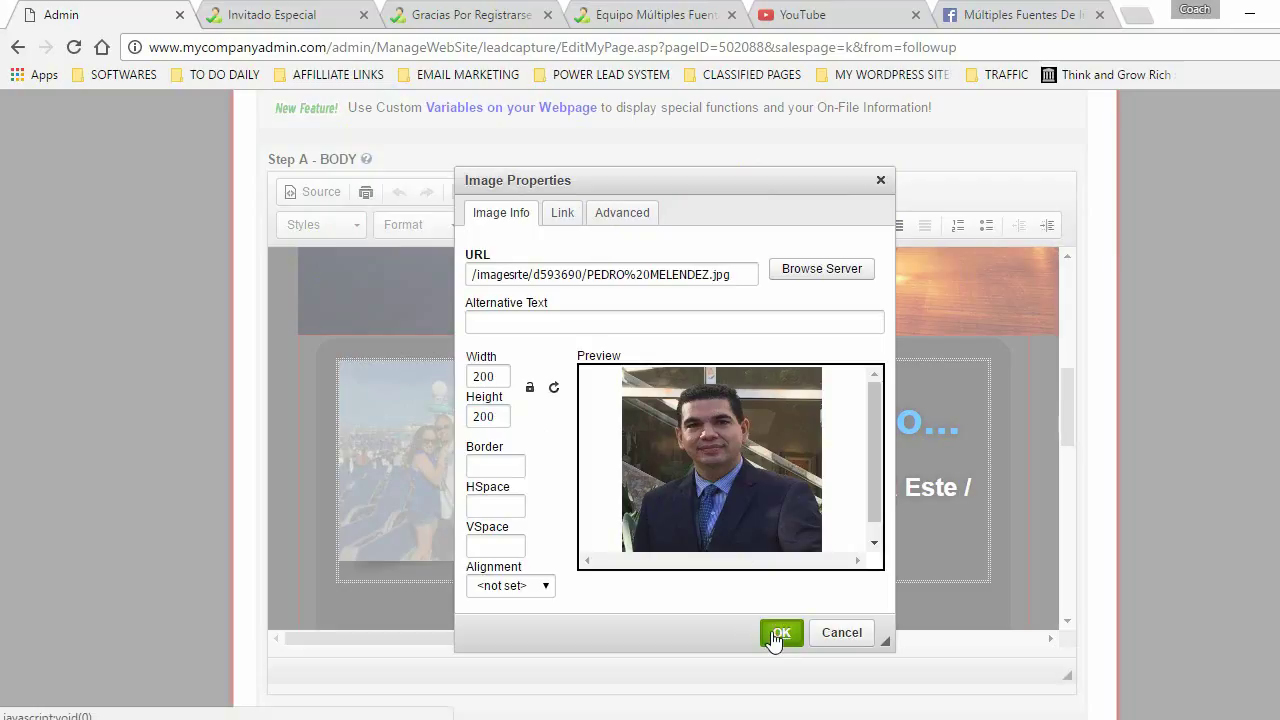
{"action": "left_click", "coordinate": [779, 633]}
- Change the webinar date in the banner to 12/05/2016
{"action": "left_click", "coordinate": [572, 456]}
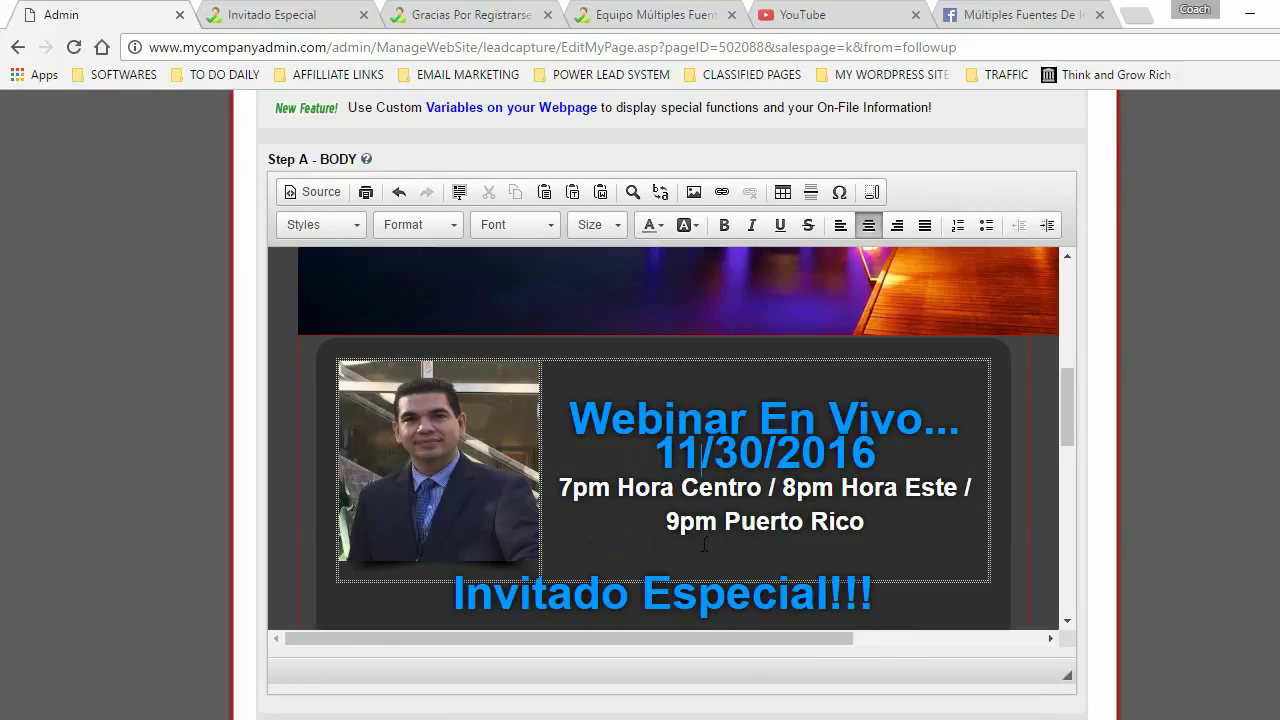
{"action": "key", "text": "BackSpace"}
{"action": "type", "text": "2"}
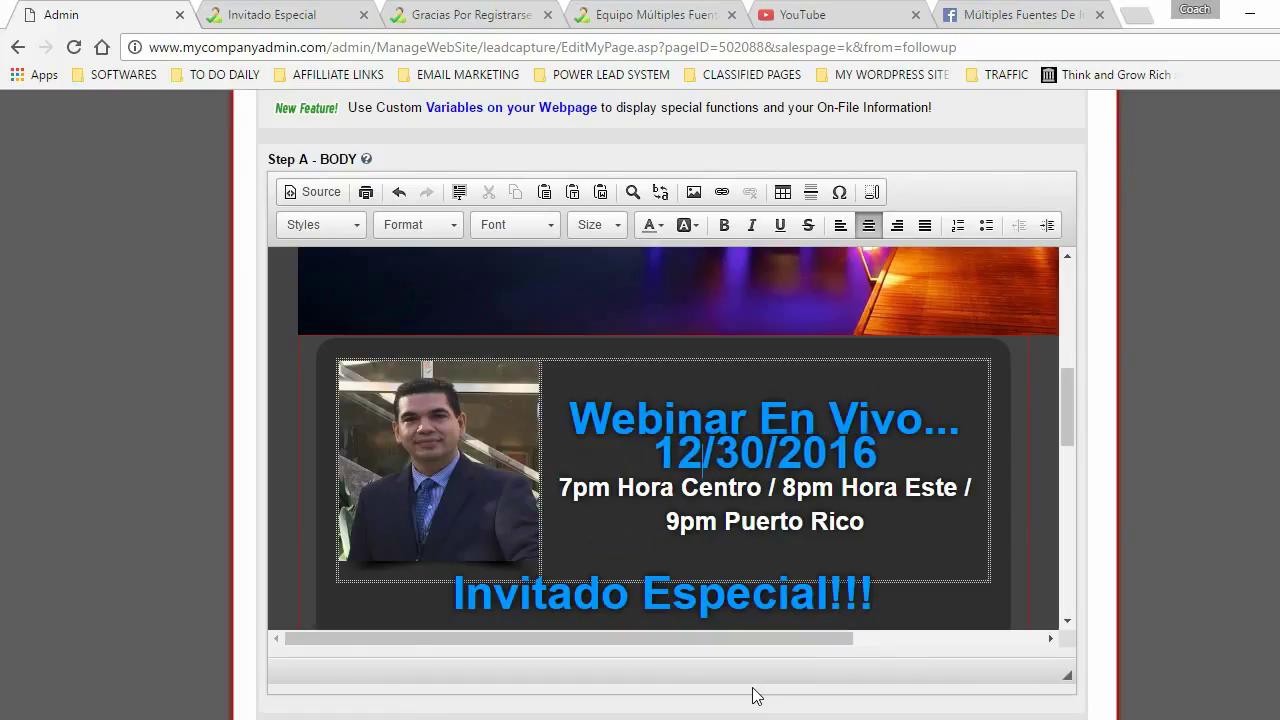
{"action": "left_click", "coordinate": [741, 461]}
{"action": "key", "text": "BackSpace"}
{"action": "key", "text": "Right"}
{"action": "type", "text": "5"}
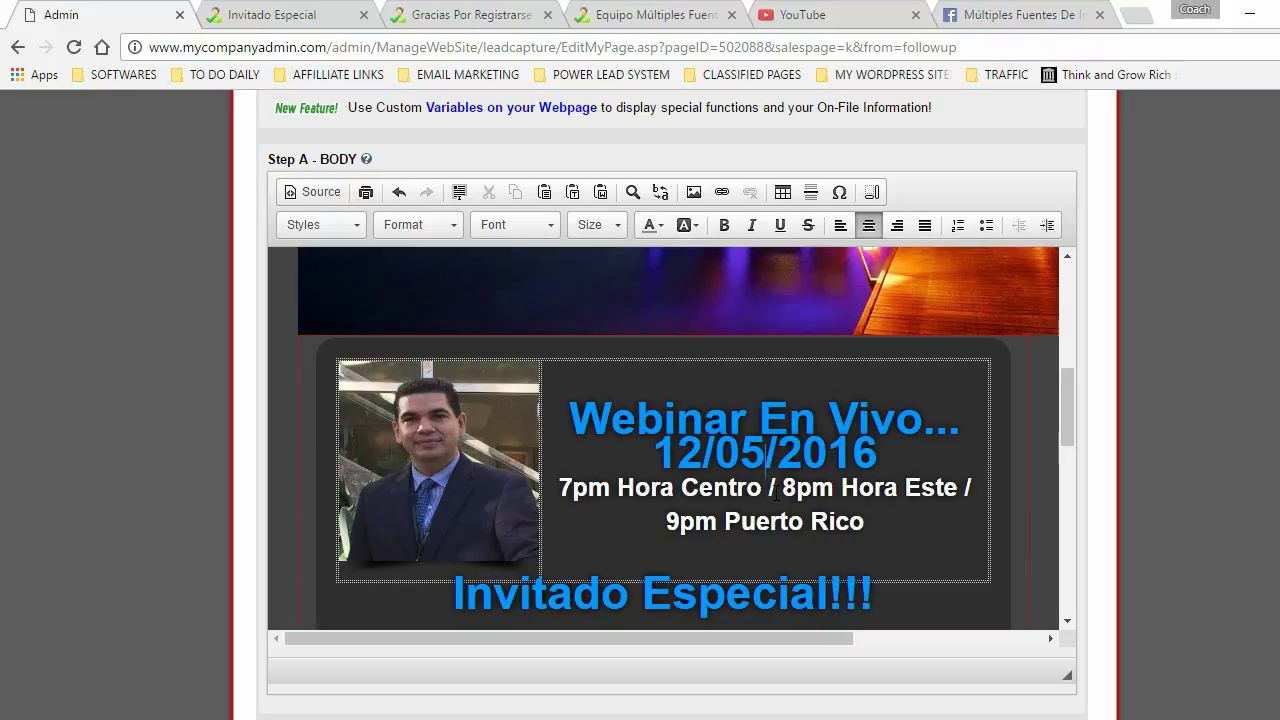
- Update the banner times to 6pm Hora Centro, 7pm Hora Este and 8pm Puerto Rico
{"action": "key", "text": "BackSpace"}
{"action": "type", "text": "6"}
{"action": "left_click", "coordinate": [796, 488]}
{"action": "key", "text": "BackSpace"}
{"action": "type", "text": "7"}
{"action": "left_click", "coordinate": [681, 516]}
{"action": "key", "text": "BackSpace"}
{"action": "type", "text": "8"}
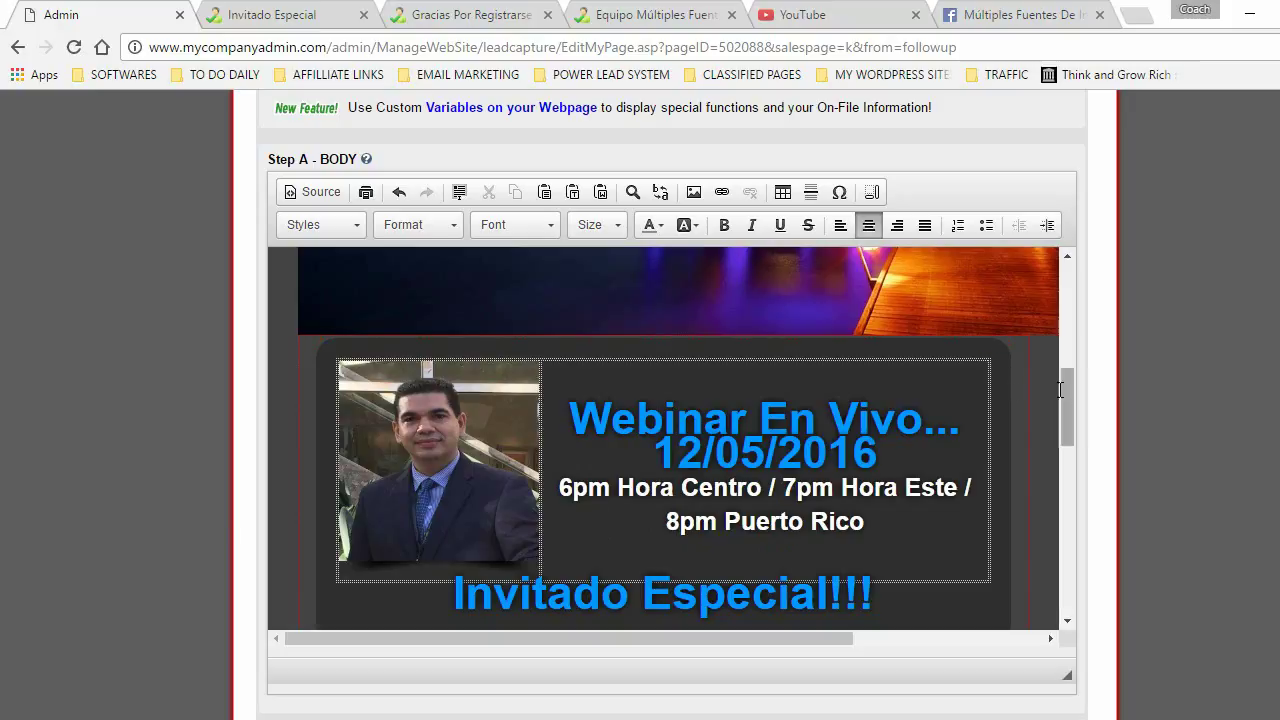
{"action": "left_click_drag", "start_coordinate": [1065, 394], "coordinate": [1067, 463]}
{"action": "left_click_drag", "start_coordinate": [1068, 409], "coordinate": [1067, 400]}
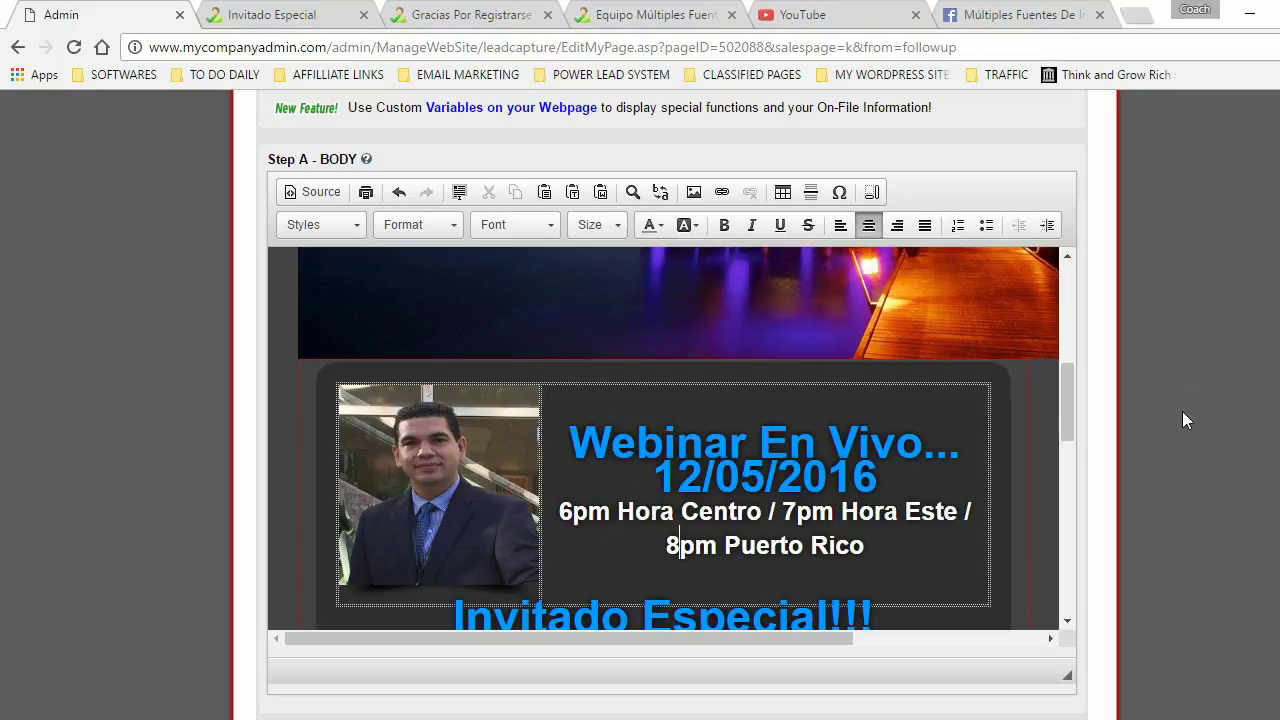
- Save the page changes, then compare with the original page's 11/30/2016 date and 7pm Hora Centro time
{"action": "scroll", "coordinate": [1182, 411], "scroll_direction": "down", "scroll_amount": 2}
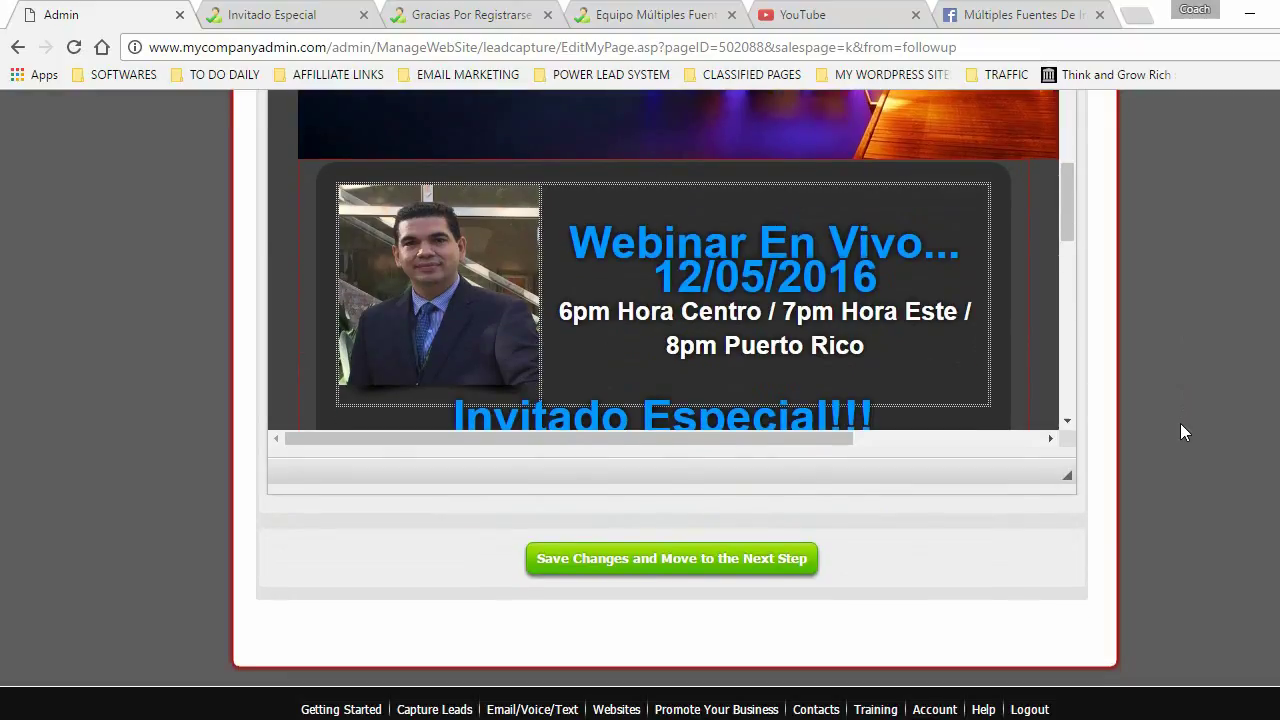
{"action": "left_click", "coordinate": [667, 556]}
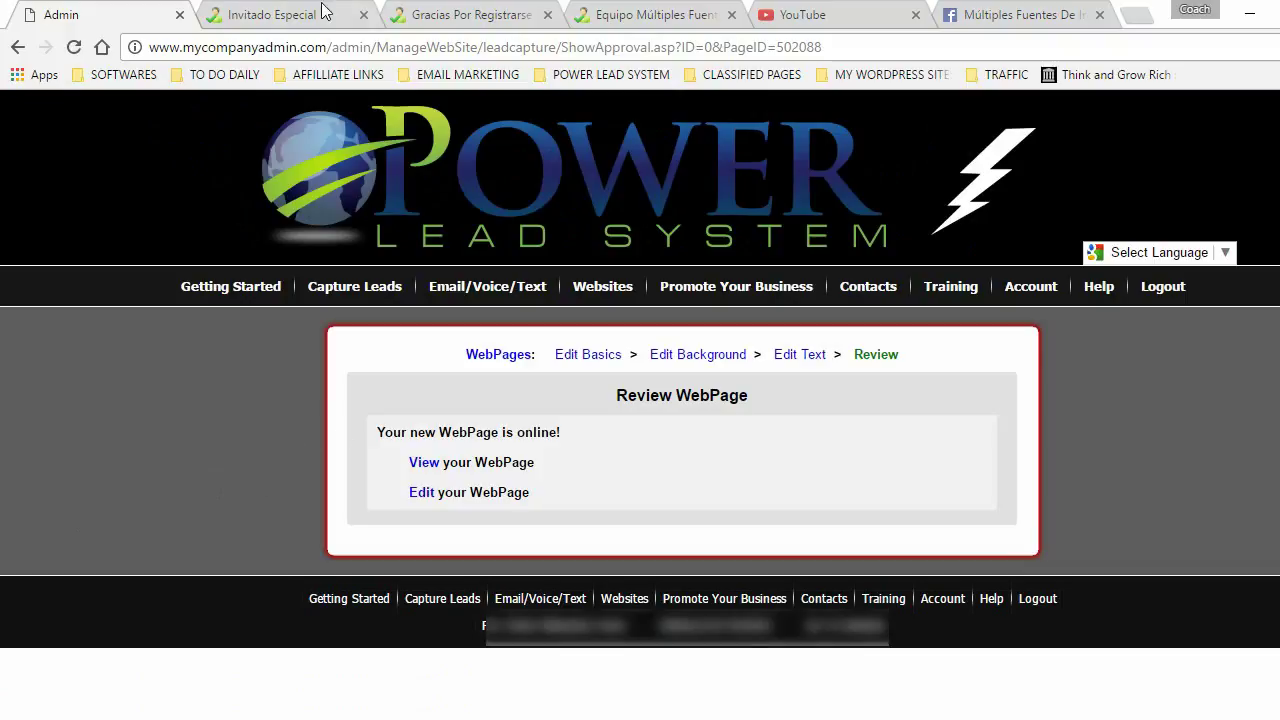
{"action": "left_click", "coordinate": [258, 14]}
{"action": "scroll", "coordinate": [369, 392], "scroll_direction": "up", "scroll_amount": 2}
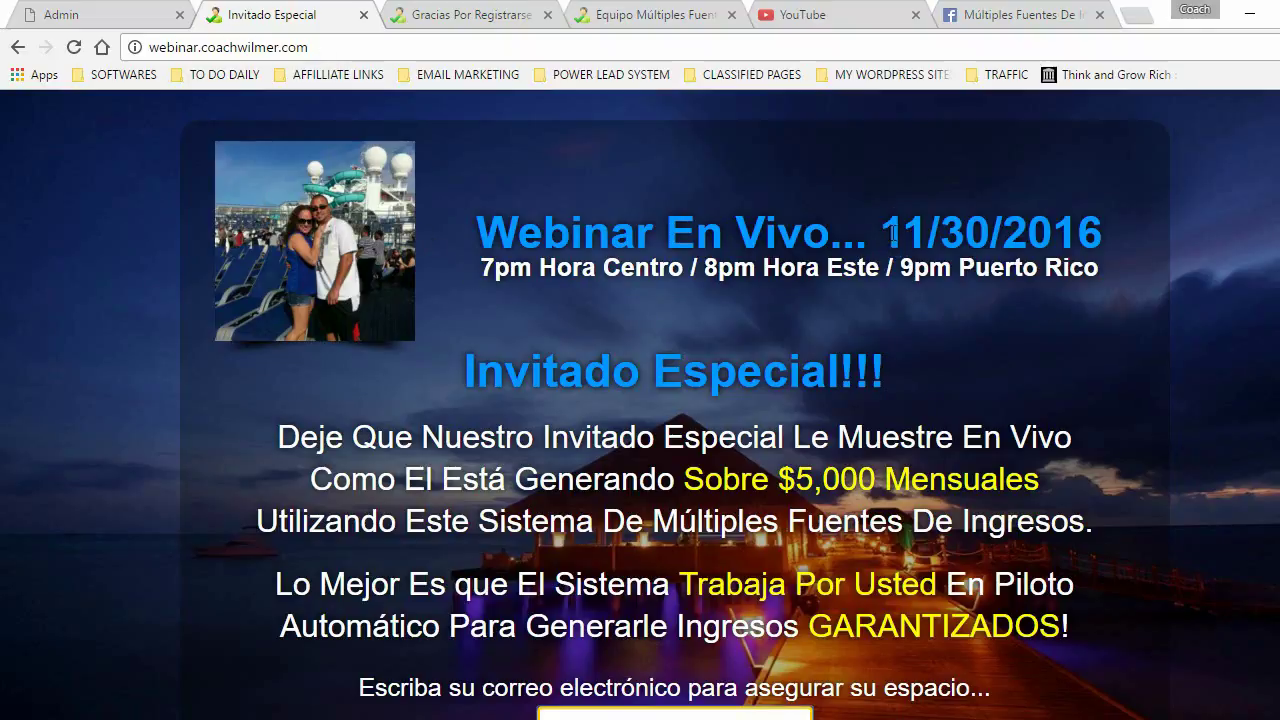
{"action": "left_click_drag", "start_coordinate": [884, 236], "coordinate": [1148, 237]}
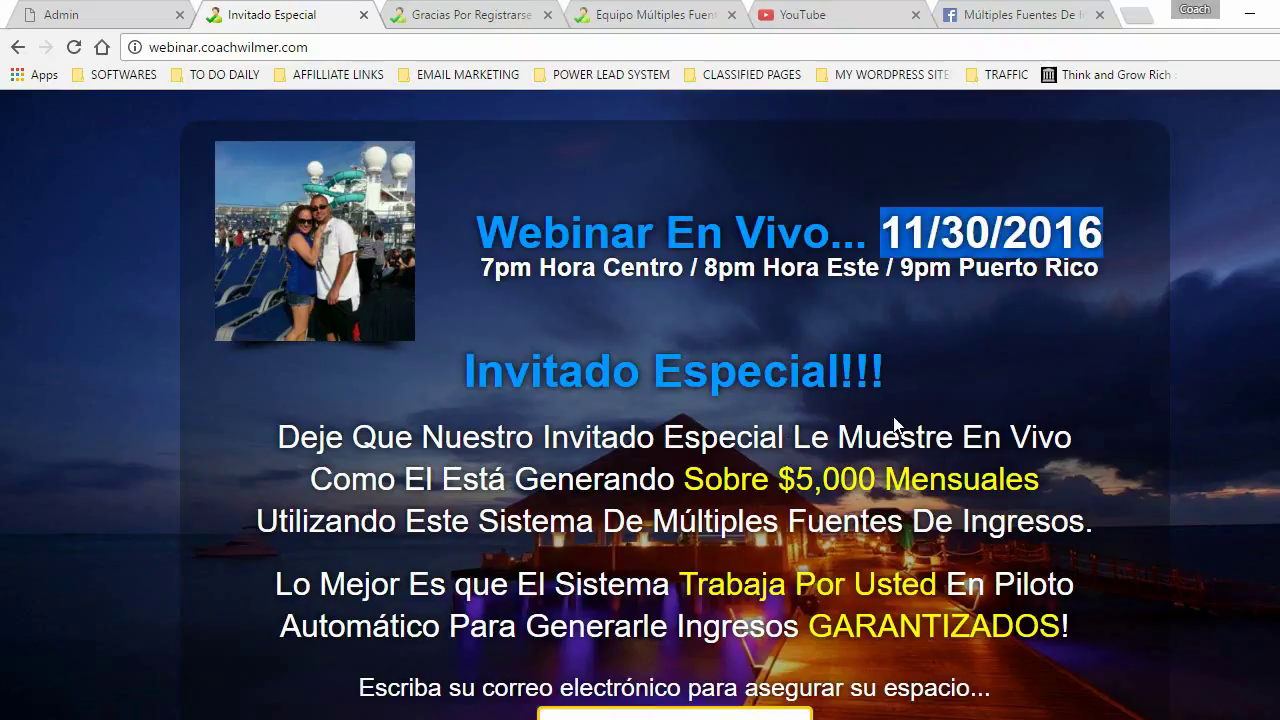
{"action": "left_click", "coordinate": [485, 266]}
{"action": "left_click_drag", "start_coordinate": [483, 266], "coordinate": [497, 267]}
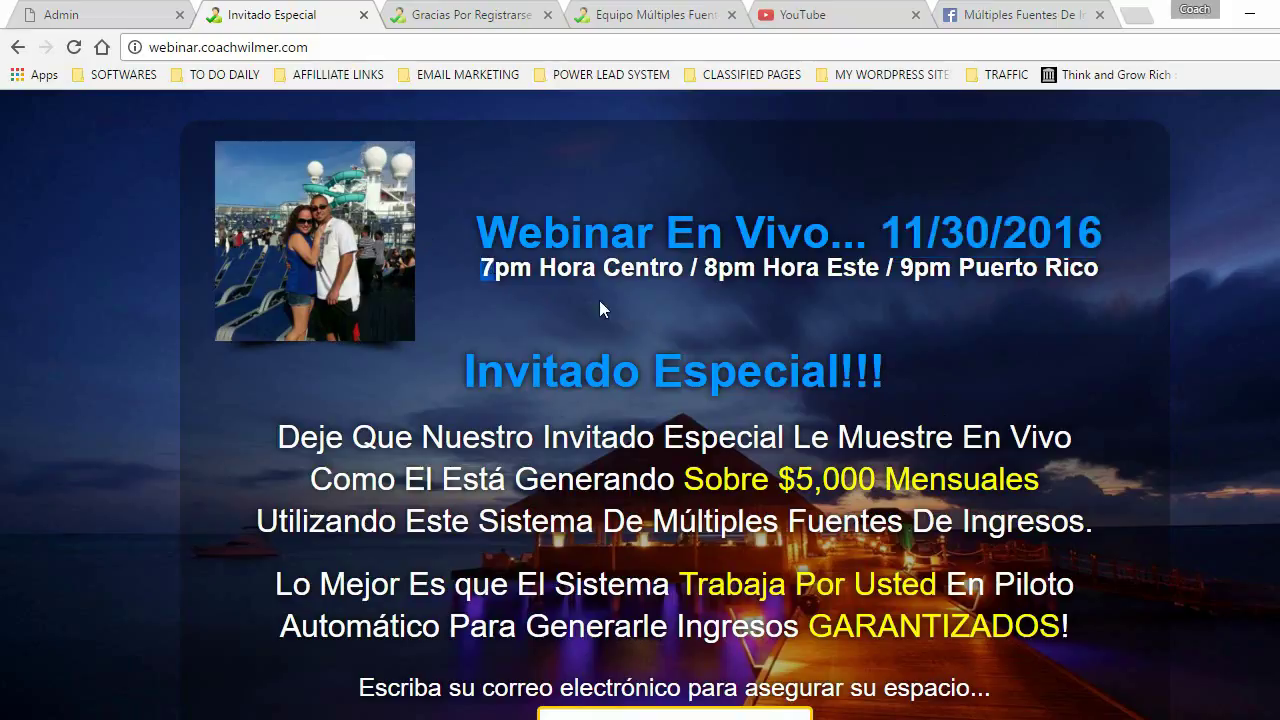
{"action": "left_click", "coordinate": [905, 268]}
{"action": "left_click", "coordinate": [70, 14]}
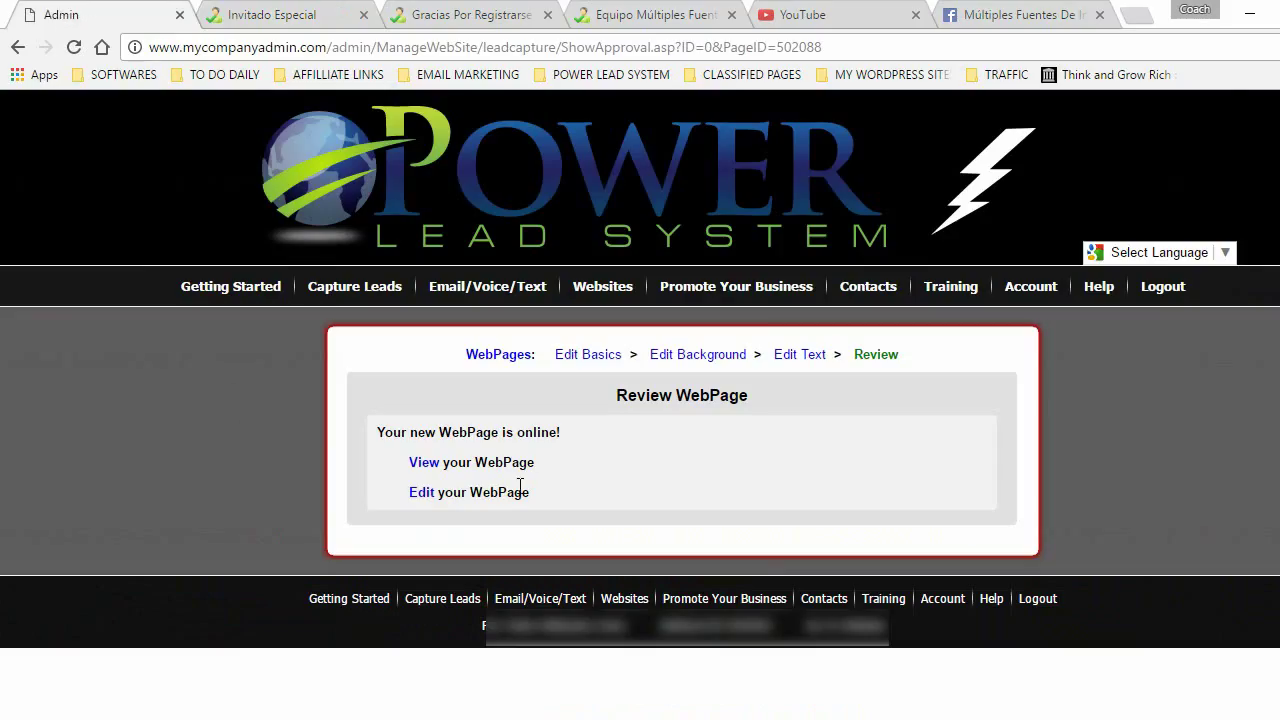
- Open the published webinar page and highlight its new 12/05/2016 date
{"action": "left_click", "coordinate": [423, 462]}
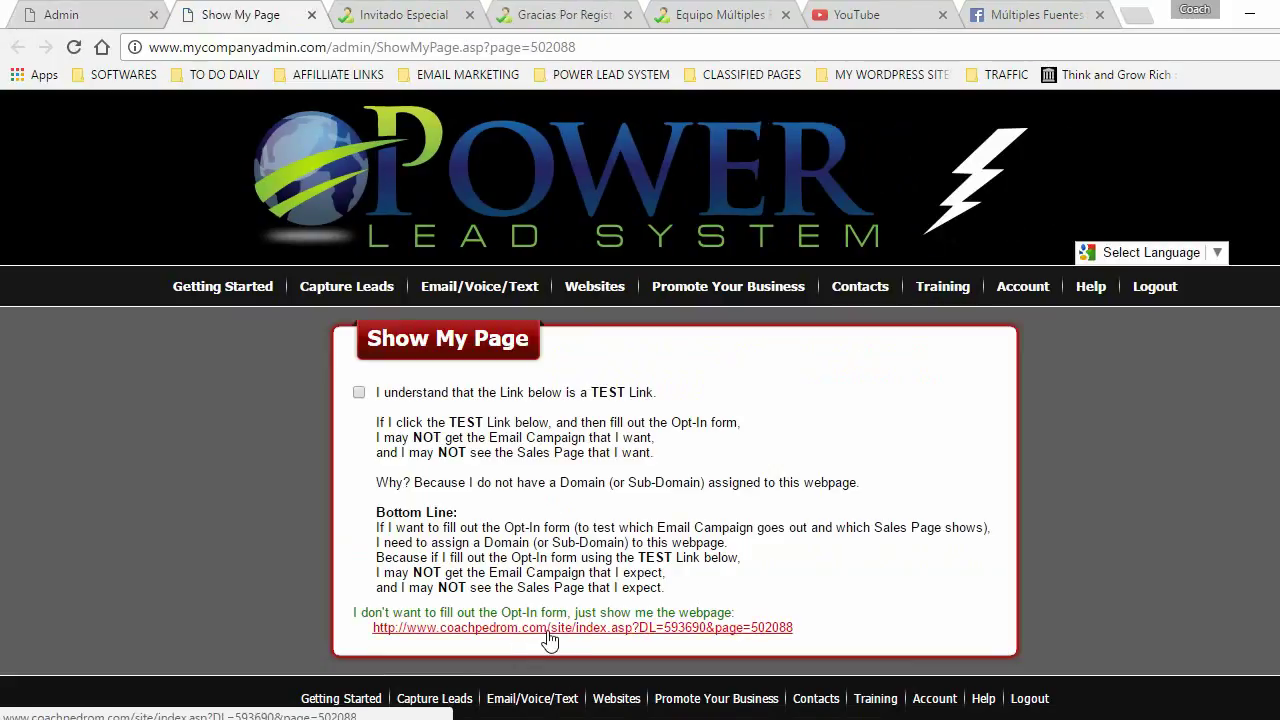
{"action": "left_click", "coordinate": [486, 630]}
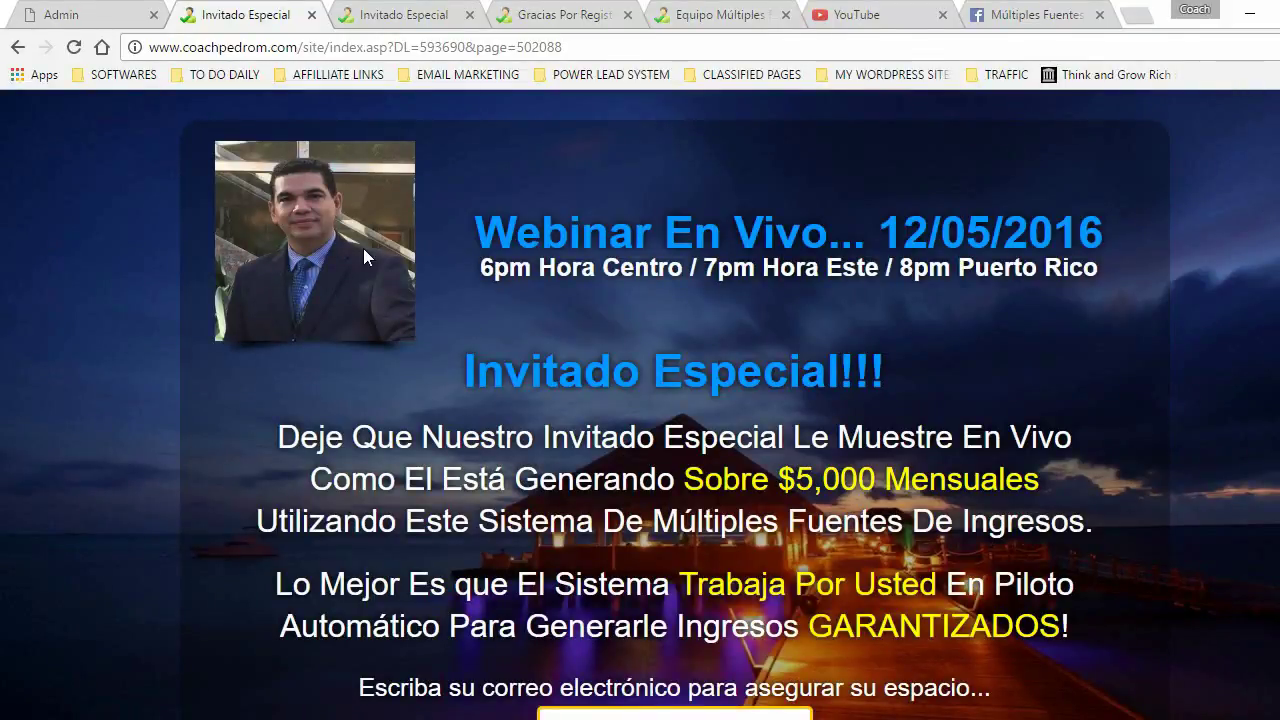
{"action": "left_click_drag", "start_coordinate": [886, 230], "coordinate": [1104, 230]}
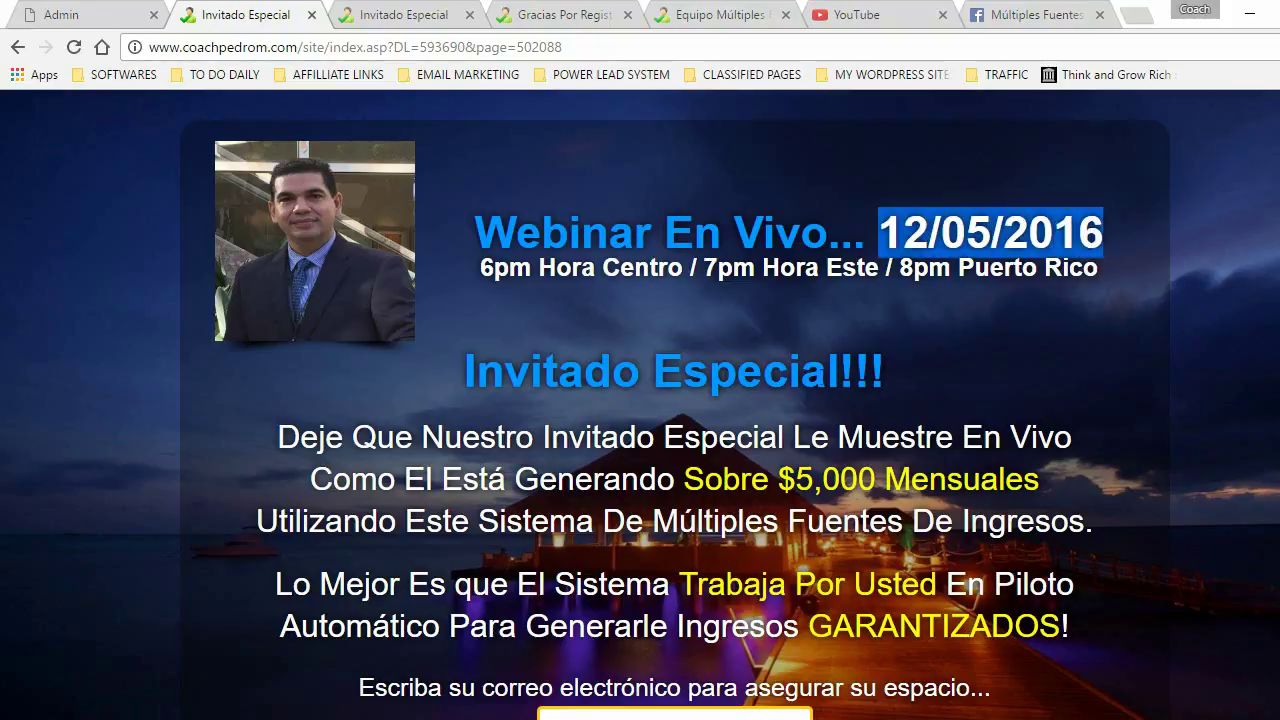
- Compare the updated page's 8pm Puerto Rico time with the original, then close the updated preview
{"action": "left_click", "coordinate": [403, 15]}
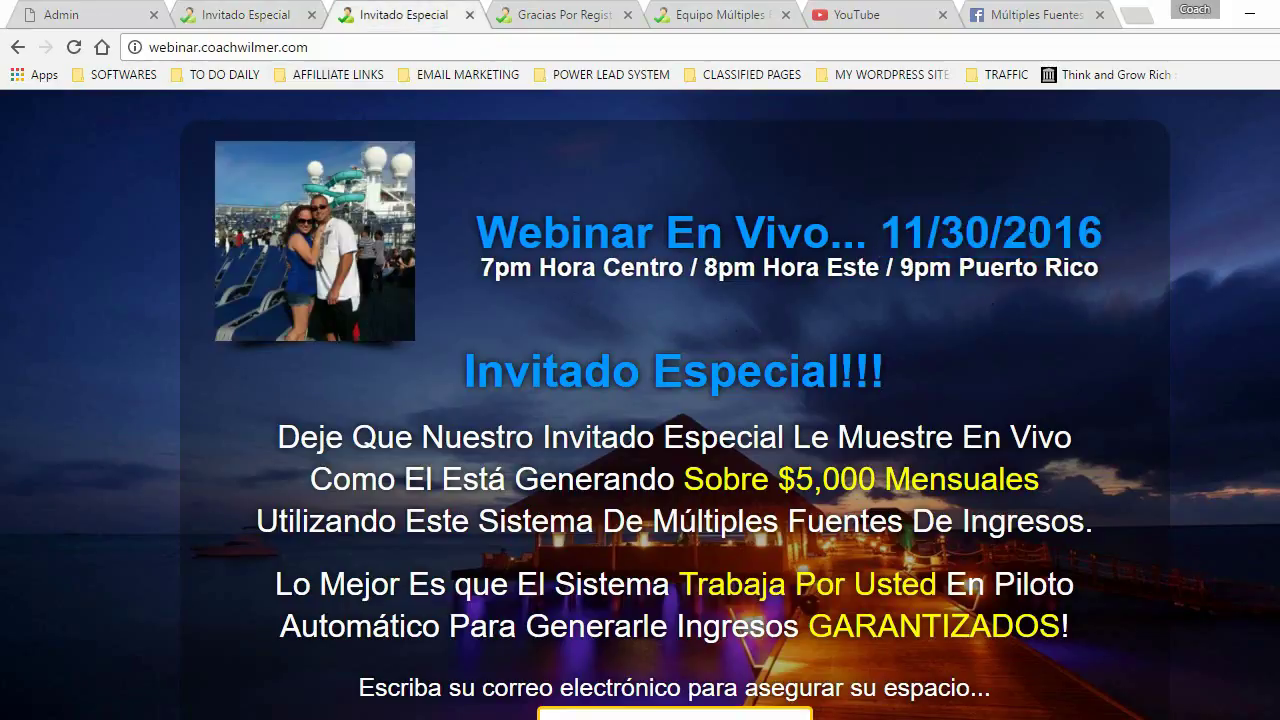
{"action": "left_click", "coordinate": [238, 15]}
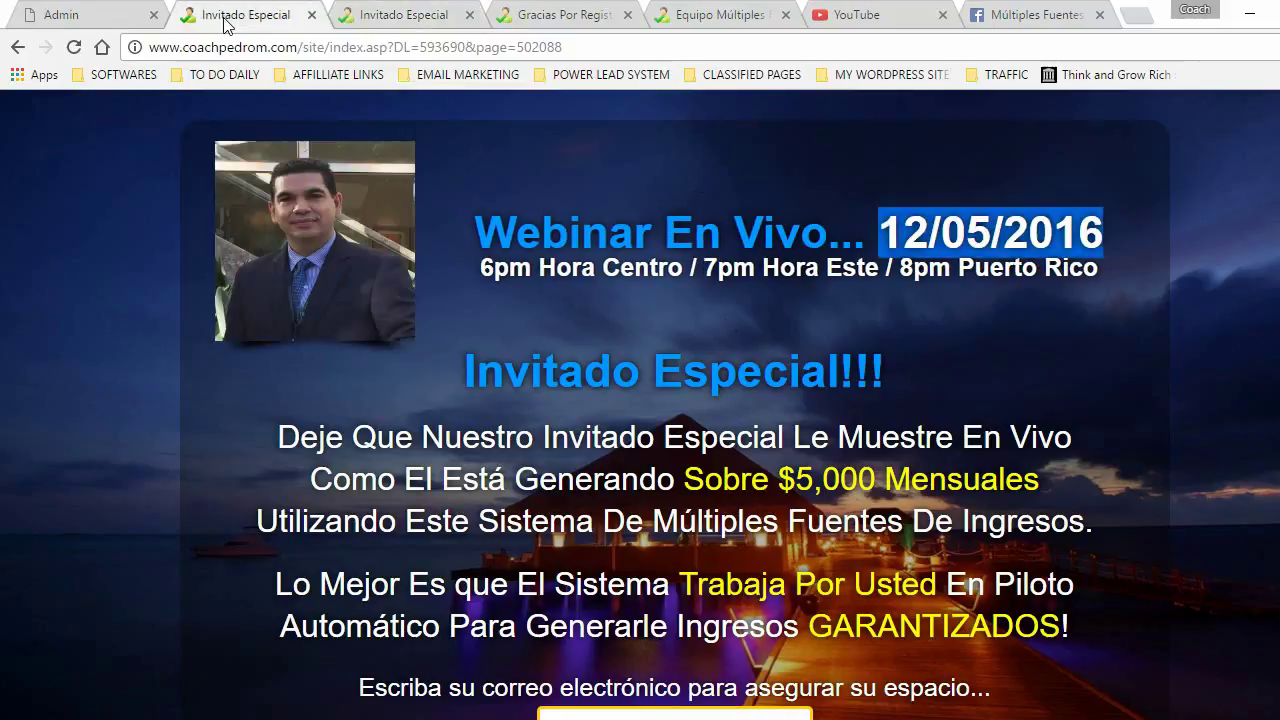
{"action": "left_click", "coordinate": [483, 268]}
{"action": "left_click_drag", "start_coordinate": [899, 285], "coordinate": [965, 313]}
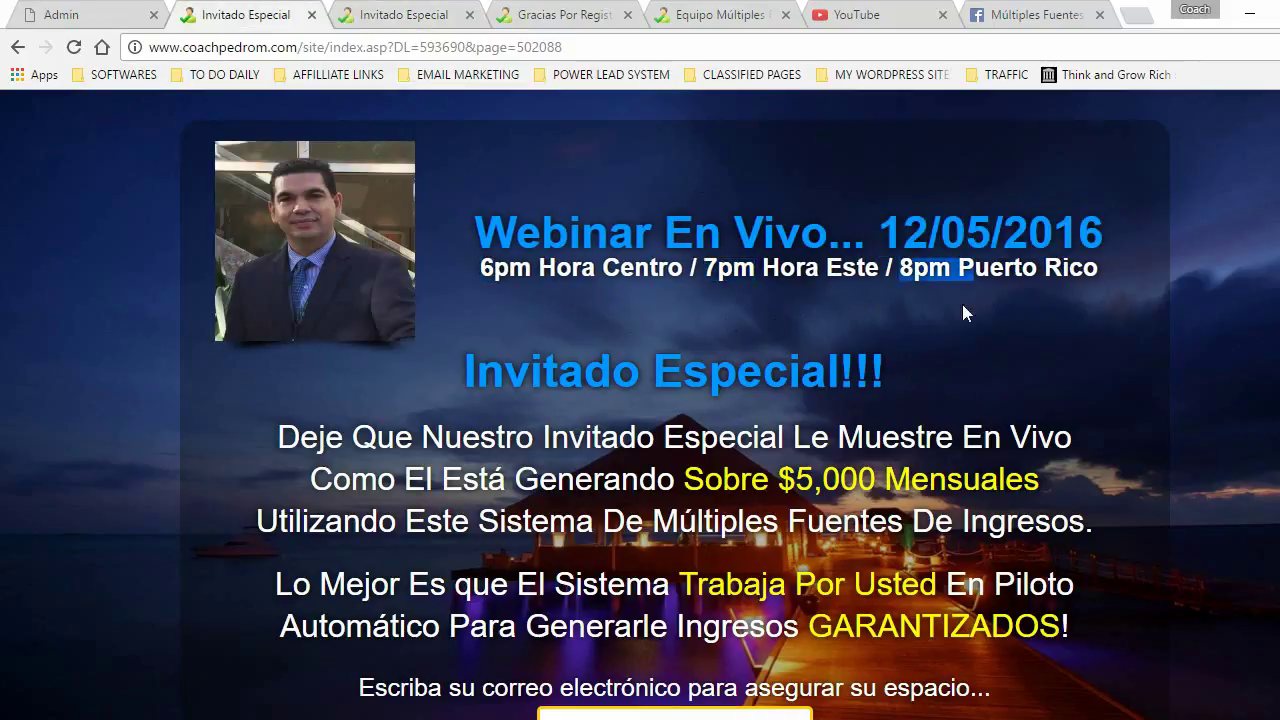
{"action": "scroll", "coordinate": [800, 505], "scroll_direction": "down", "scroll_amount": 3}
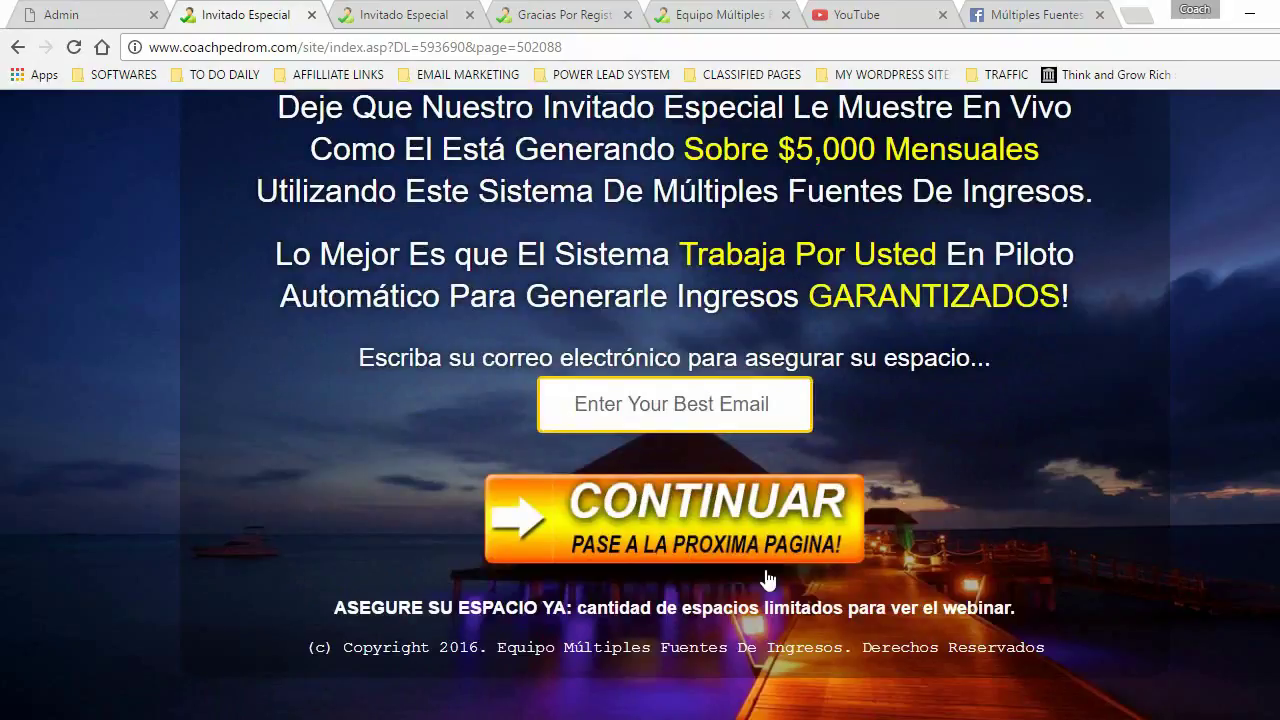
{"action": "scroll", "coordinate": [767, 578], "scroll_direction": "up", "scroll_amount": 3}
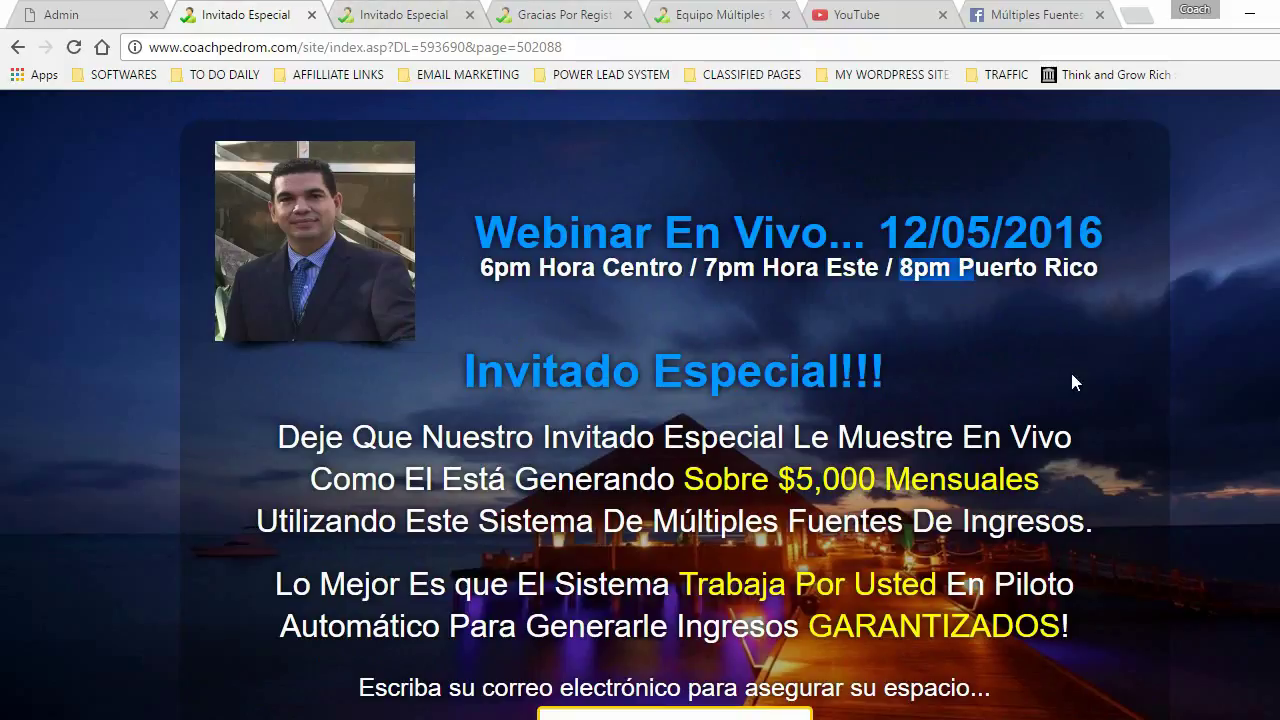
{"action": "left_click", "coordinate": [348, 15]}
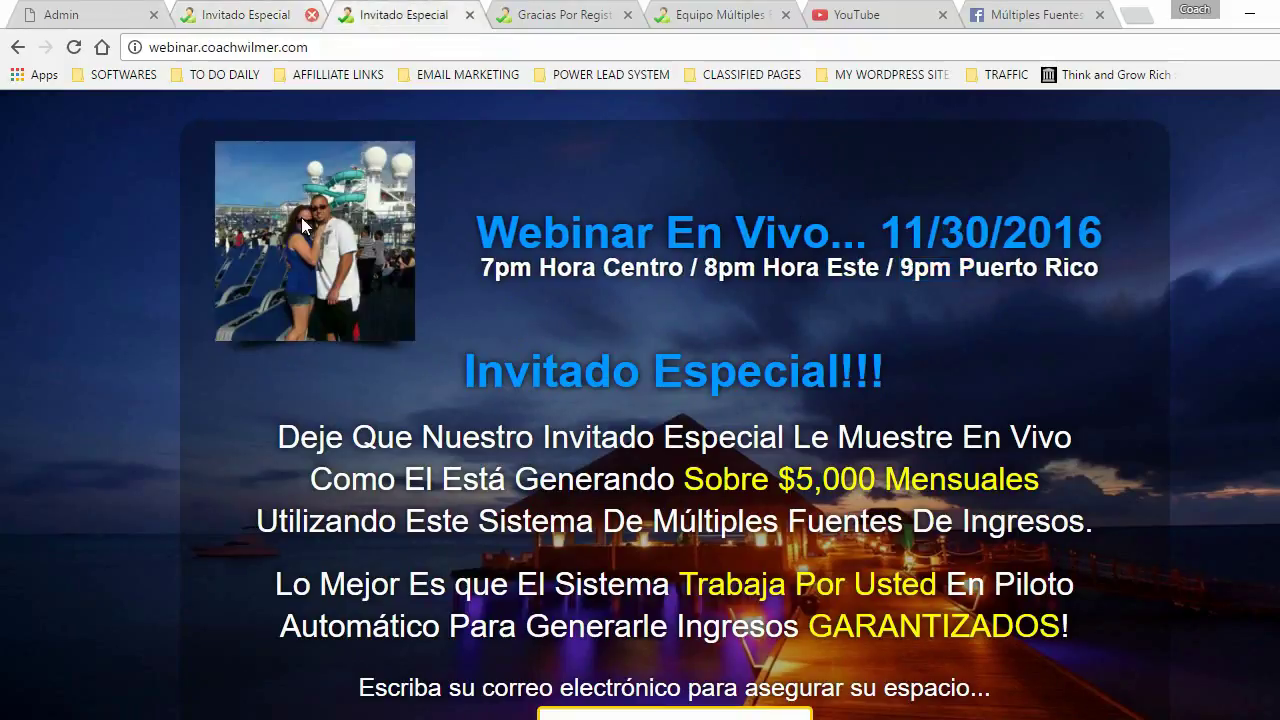
{"action": "left_click", "coordinate": [312, 15]}
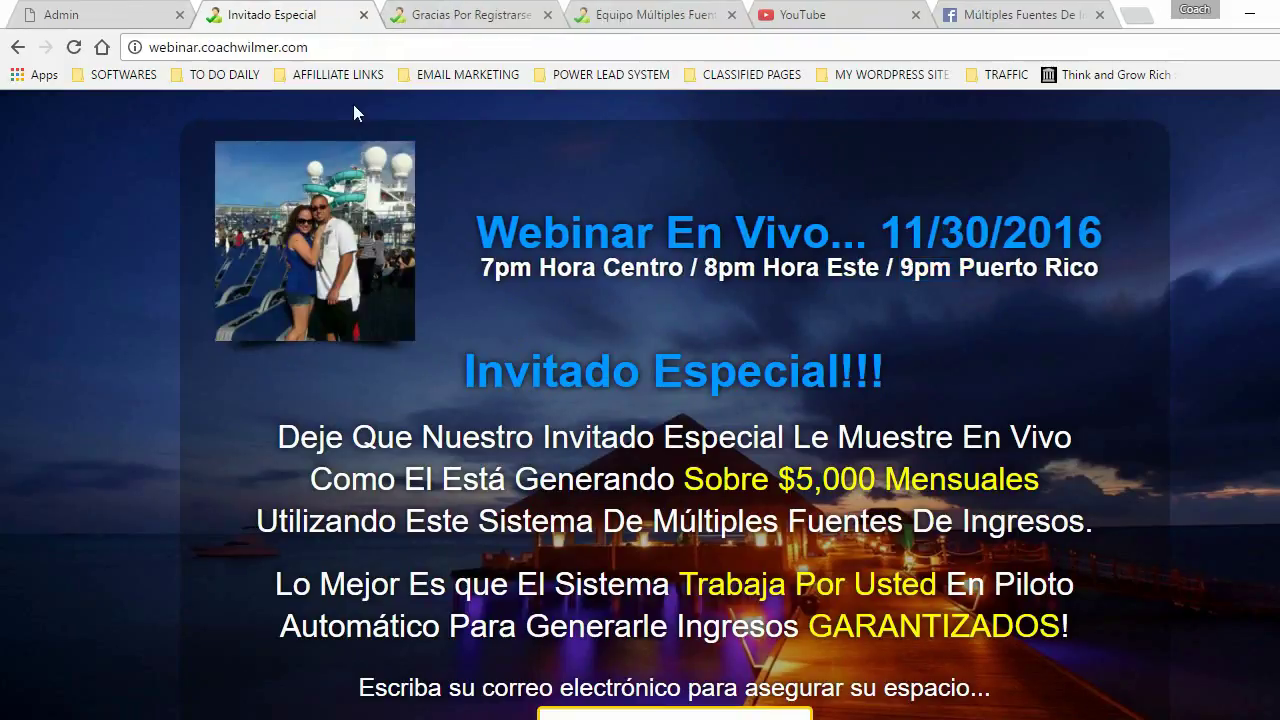
- Close the original Invitado Especial page and return to the Review WebPage screen
{"action": "left_click", "coordinate": [363, 15]}
{"action": "left_click", "coordinate": [80, 15]}
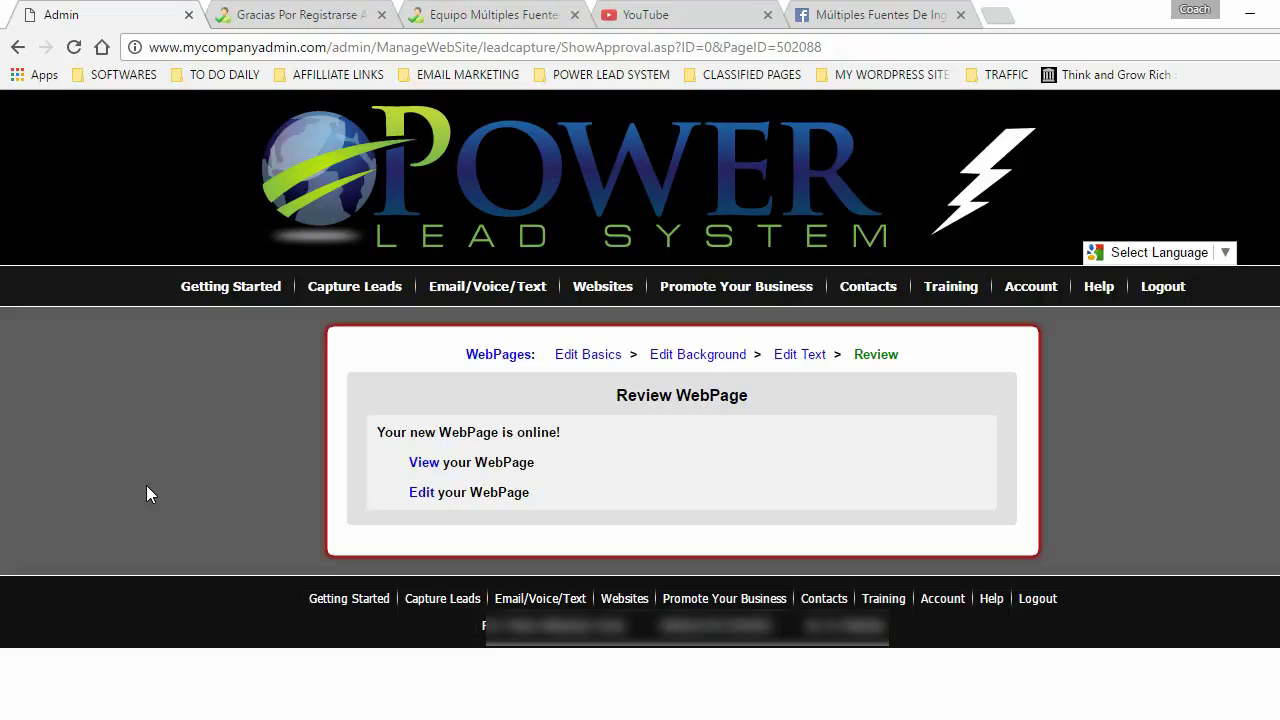
- Open Manage Websites, pick the domain, and scroll down to the WebPages You Created list
{"action": "mouse_move", "coordinate": [598, 290]}
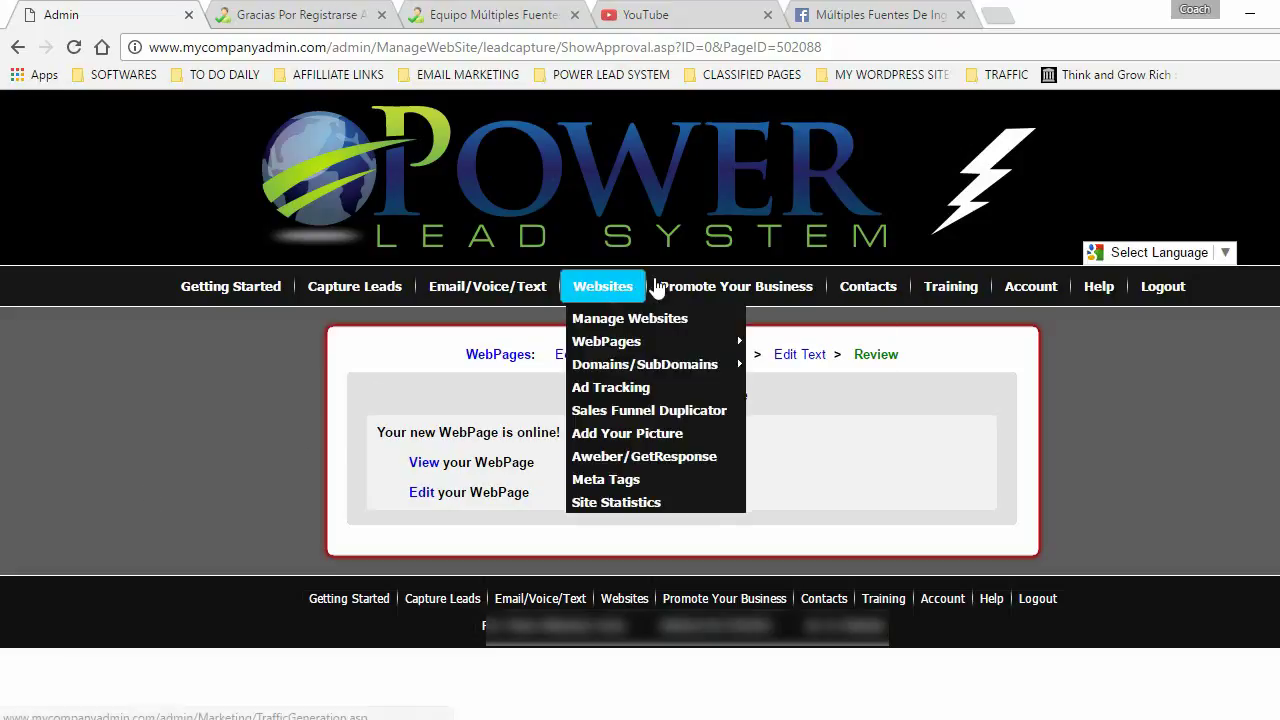
{"action": "left_click", "coordinate": [596, 288]}
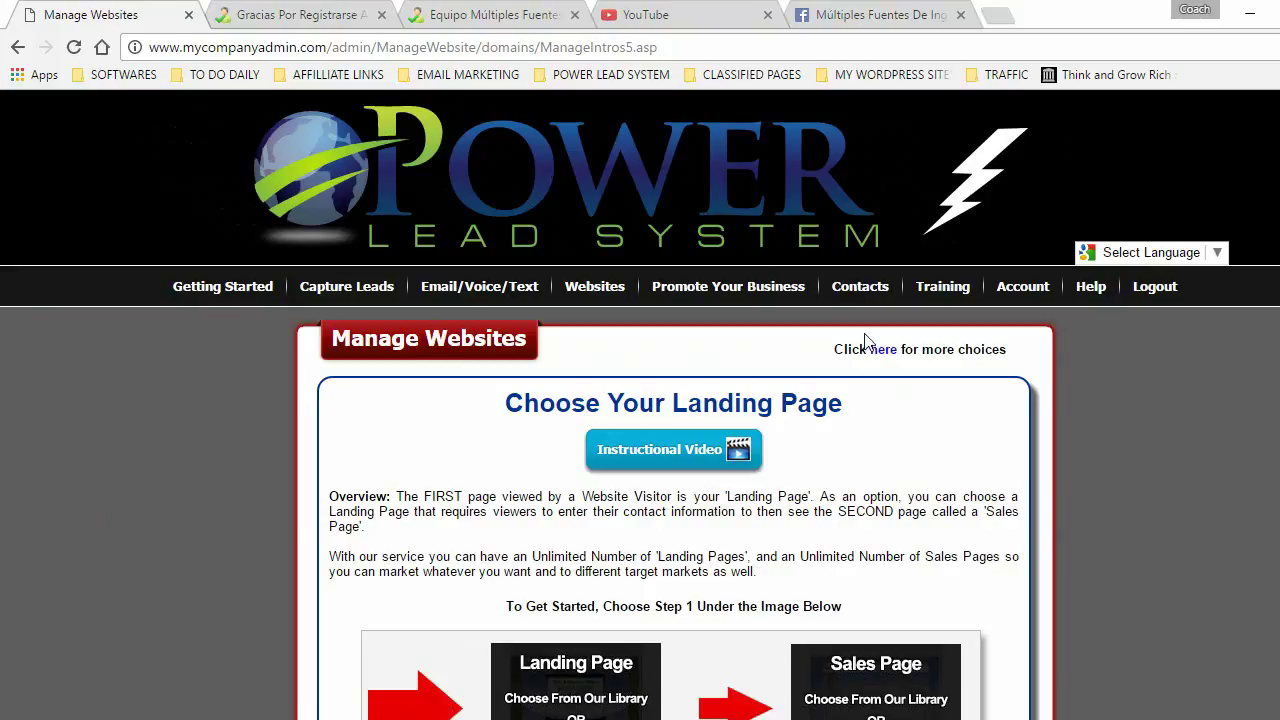
{"action": "scroll", "coordinate": [961, 342], "scroll_direction": "down", "scroll_amount": 6}
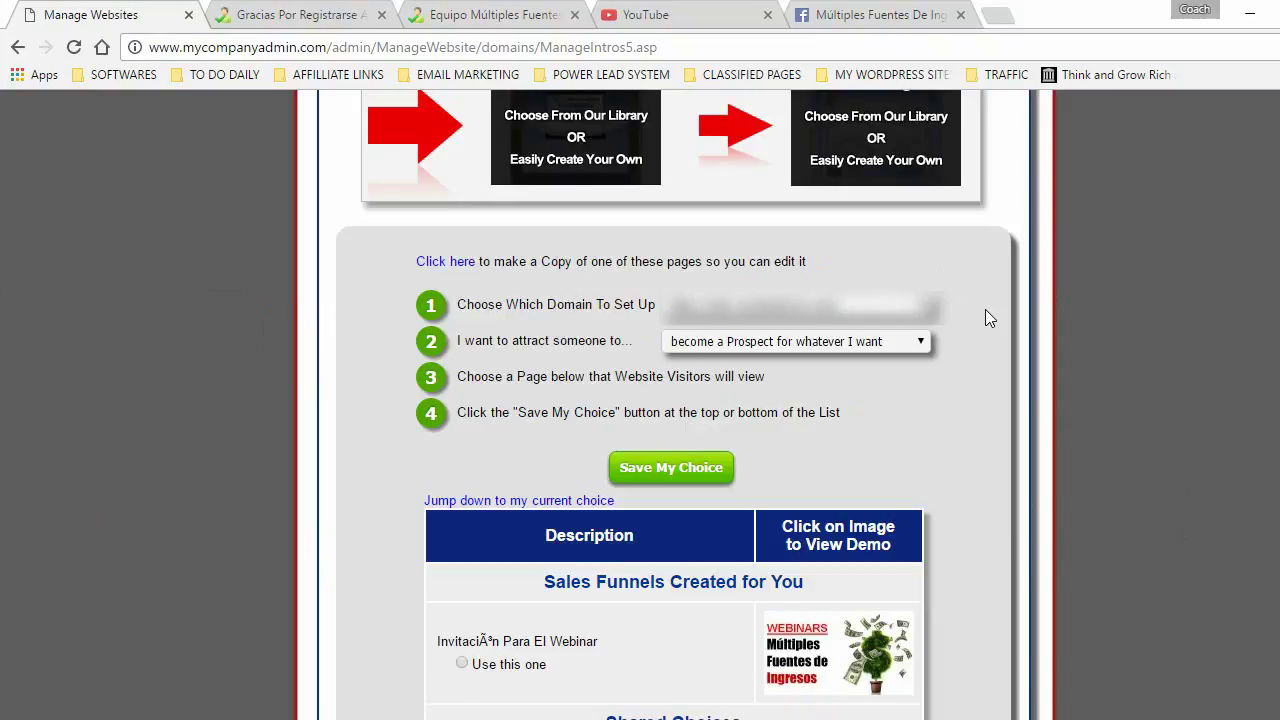
{"action": "left_click", "coordinate": [805, 305]}
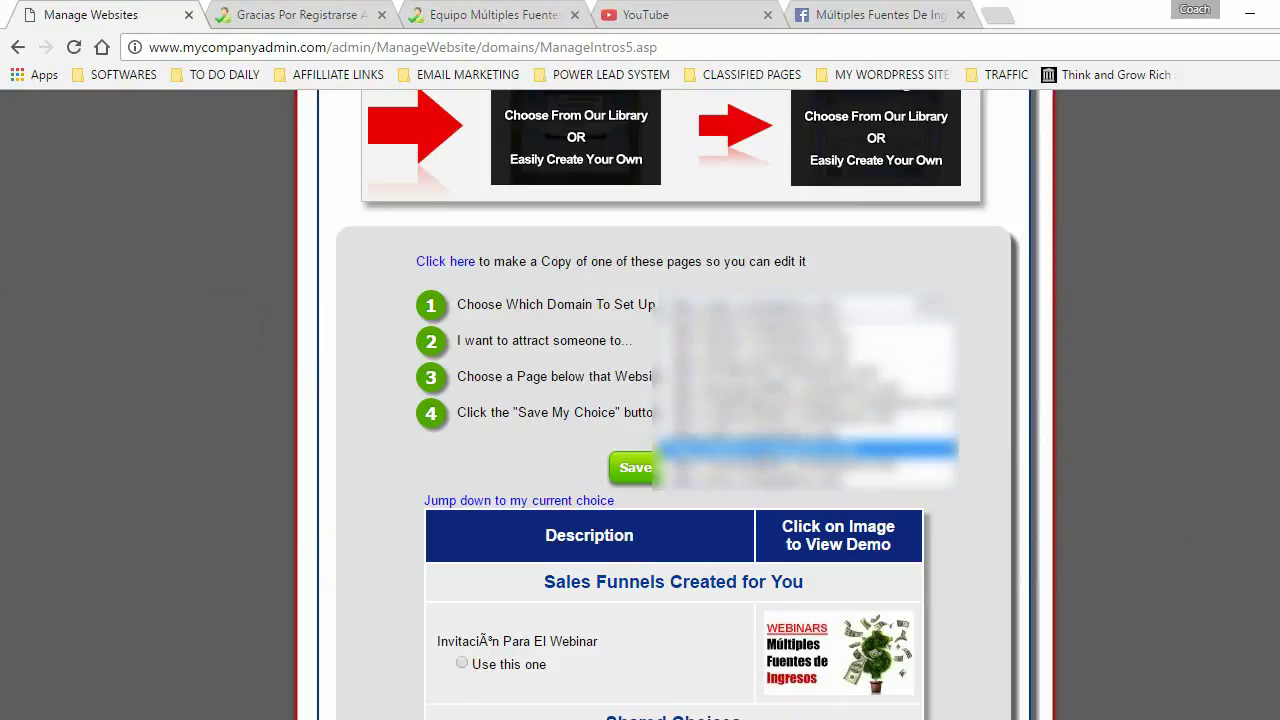
{"action": "left_click", "coordinate": [790, 450]}
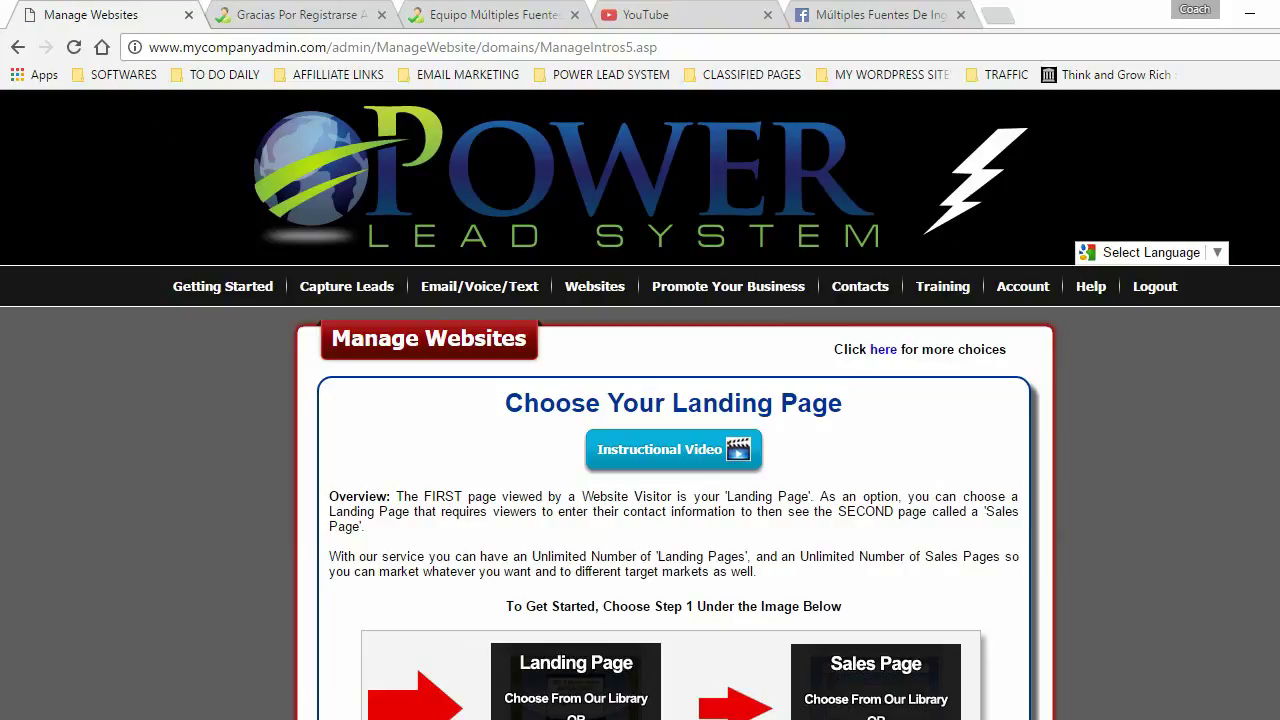
{"action": "scroll", "coordinate": [621, 160], "scroll_direction": "down", "scroll_amount": 7}
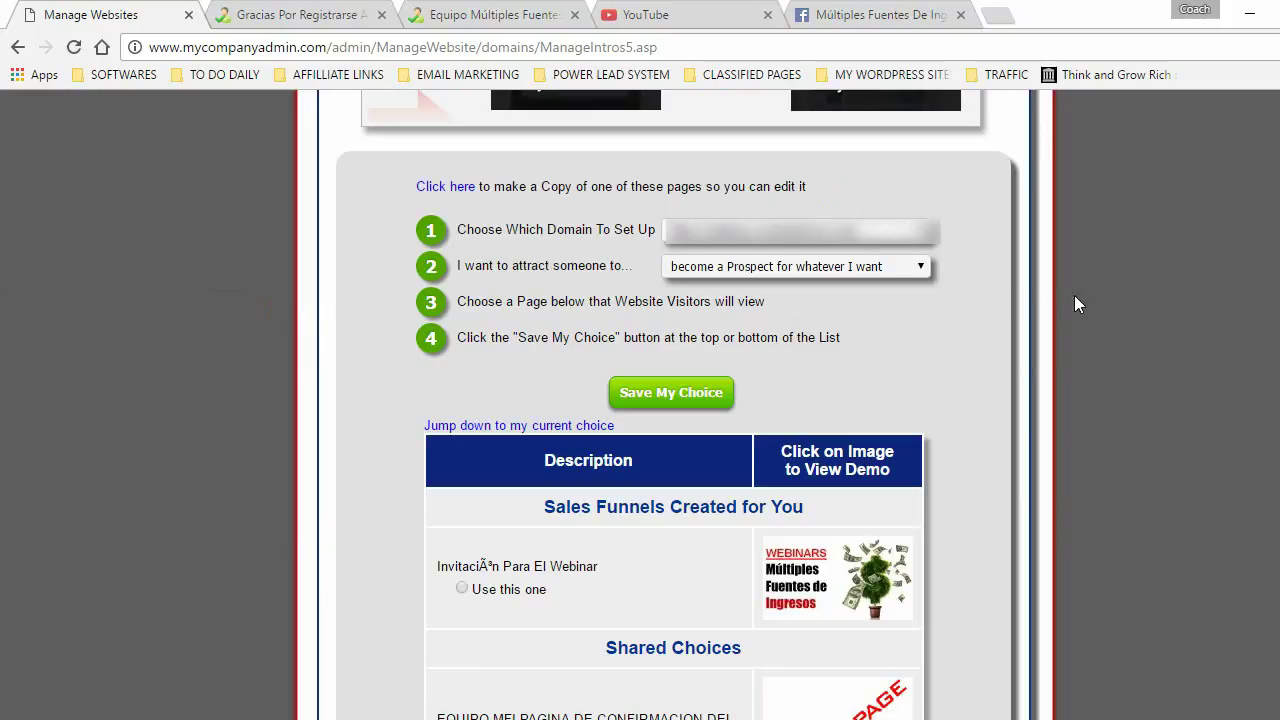
{"action": "scroll", "coordinate": [163, 303], "scroll_direction": "down", "scroll_amount": 5}
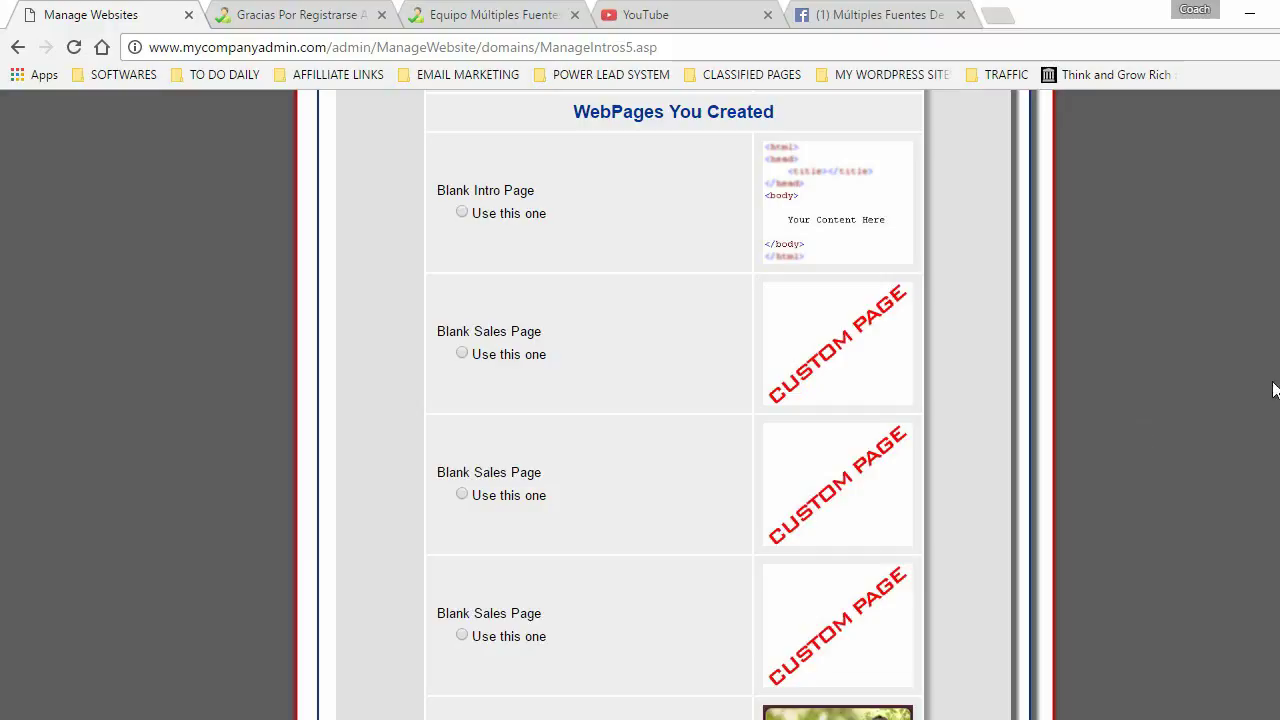
{"action": "scroll", "coordinate": [675, 406], "scroll_direction": "down", "scroll_amount": 6}
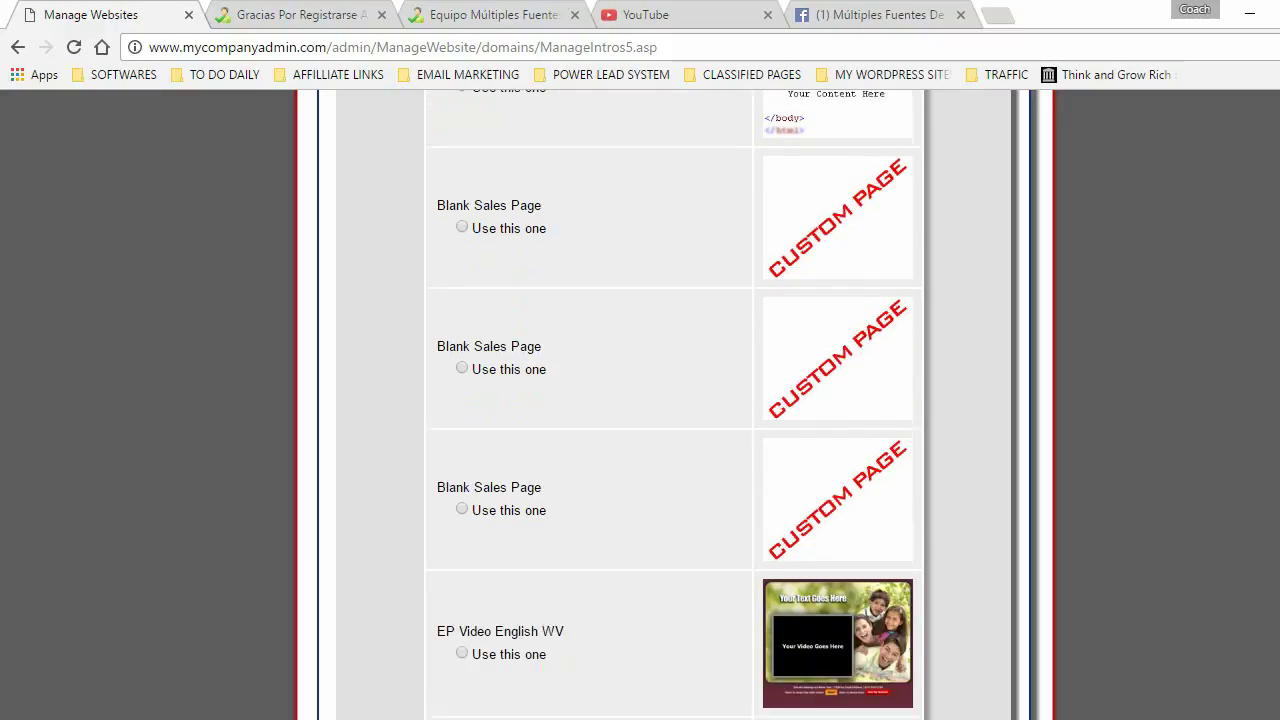
{"action": "scroll", "coordinate": [675, 406], "scroll_direction": "down", "scroll_amount": 2}
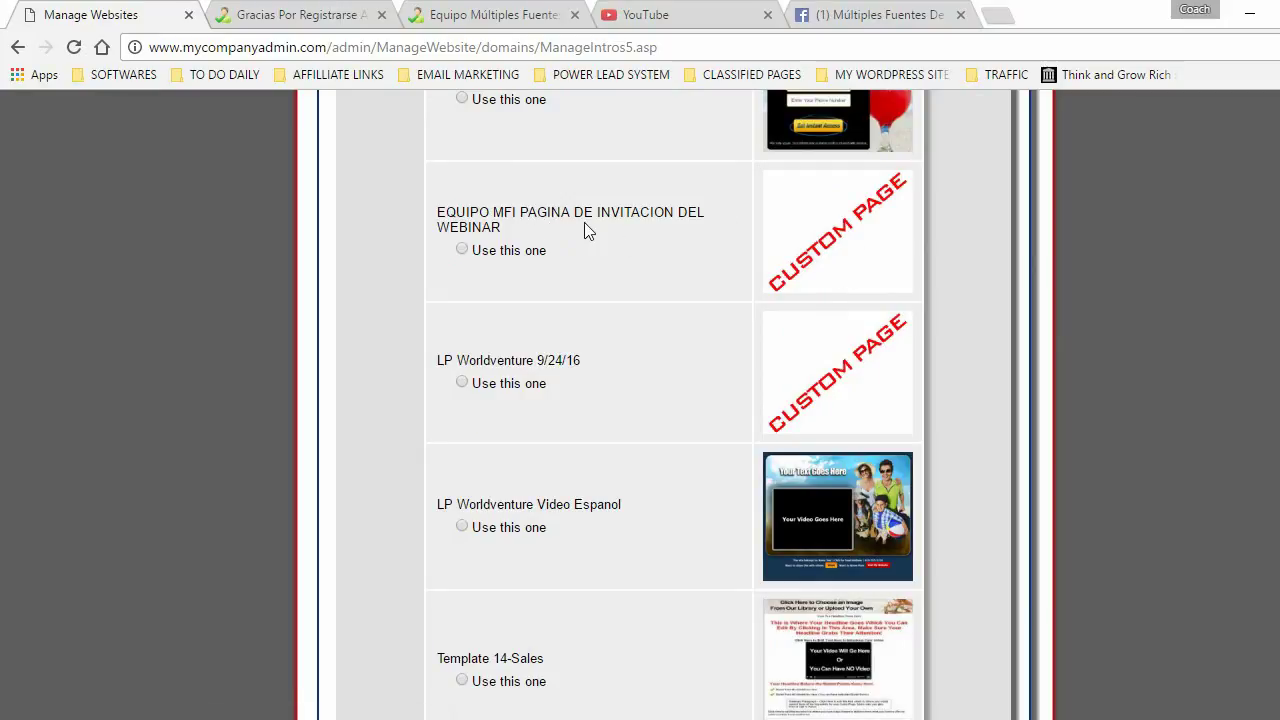
- Preview the live webinar invitation page, check its 12/05/2016 date and times, then close it
{"action": "left_click", "coordinate": [849, 224]}
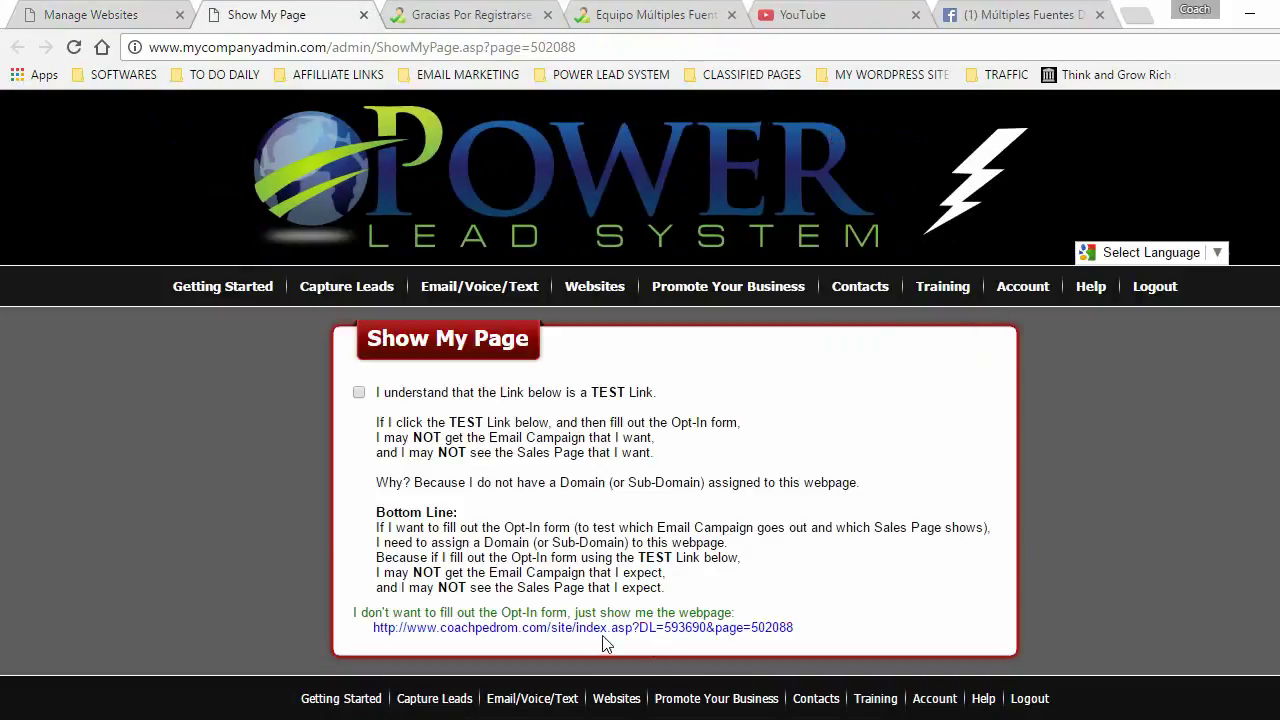
{"action": "left_click", "coordinate": [607, 630]}
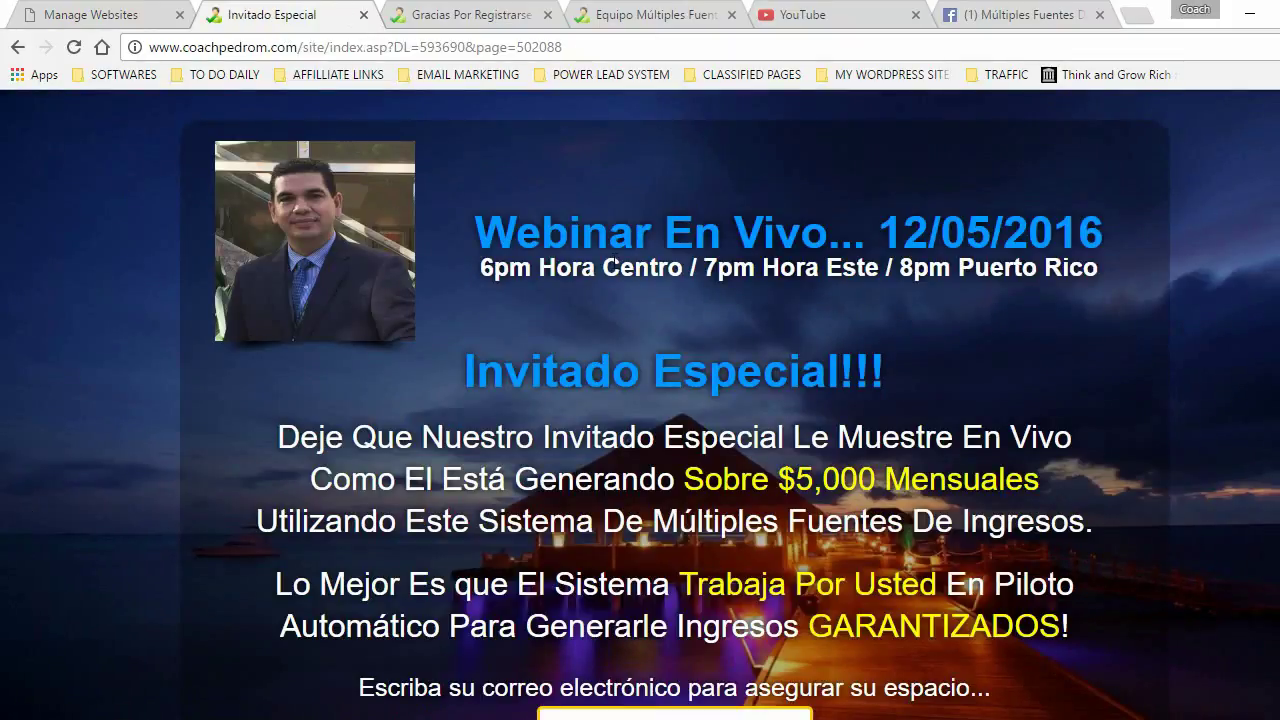
{"action": "left_click_drag", "start_coordinate": [903, 233], "coordinate": [1077, 233]}
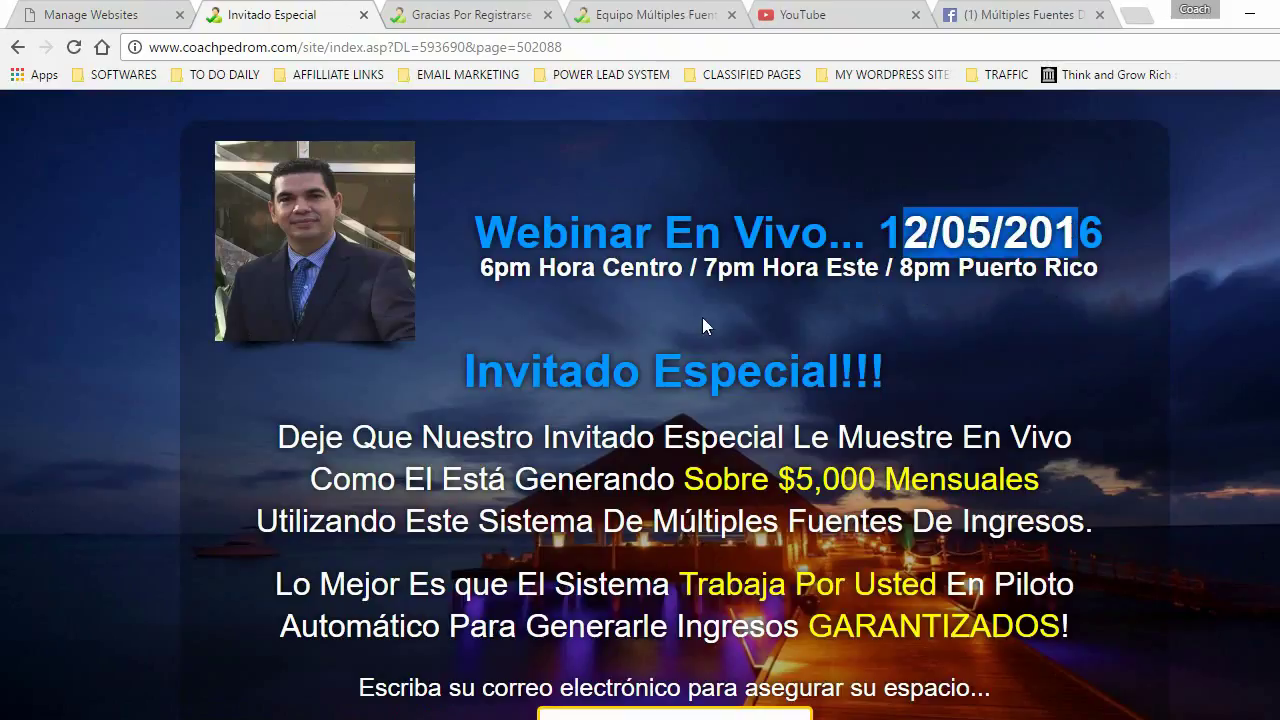
{"action": "left_click_drag", "start_coordinate": [500, 270], "coordinate": [898, 270]}
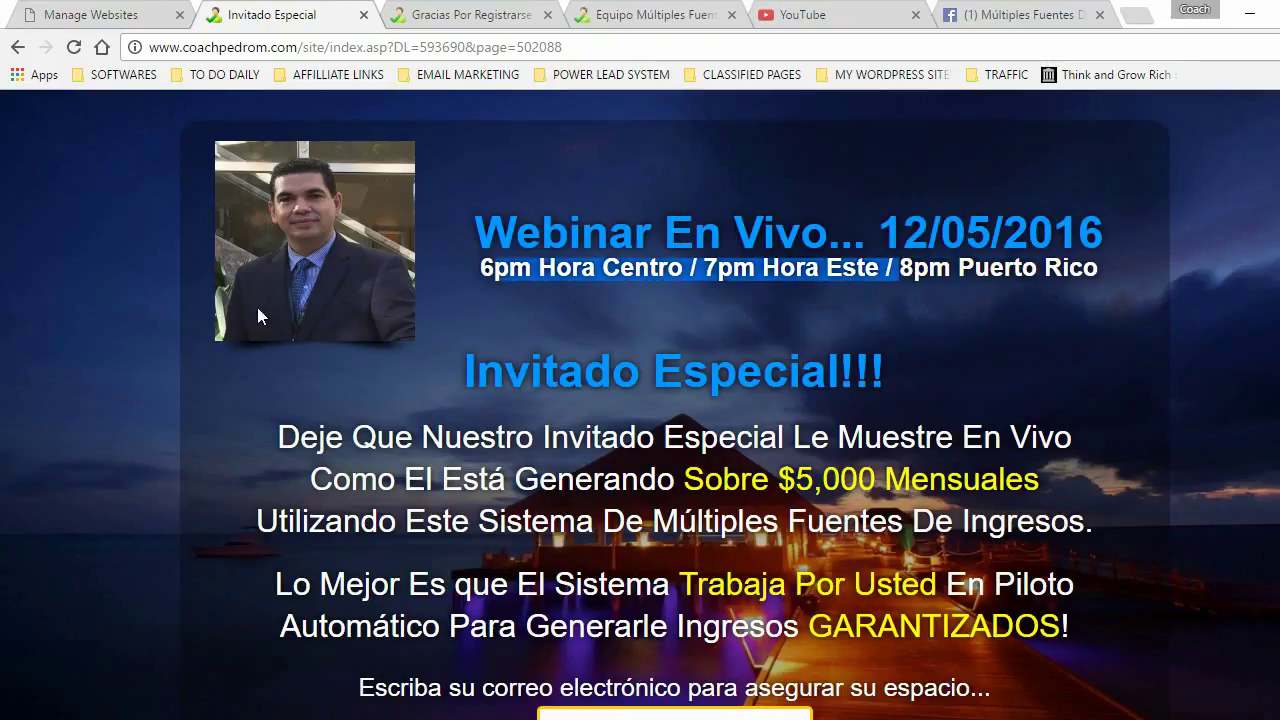
{"action": "left_click", "coordinate": [363, 14]}
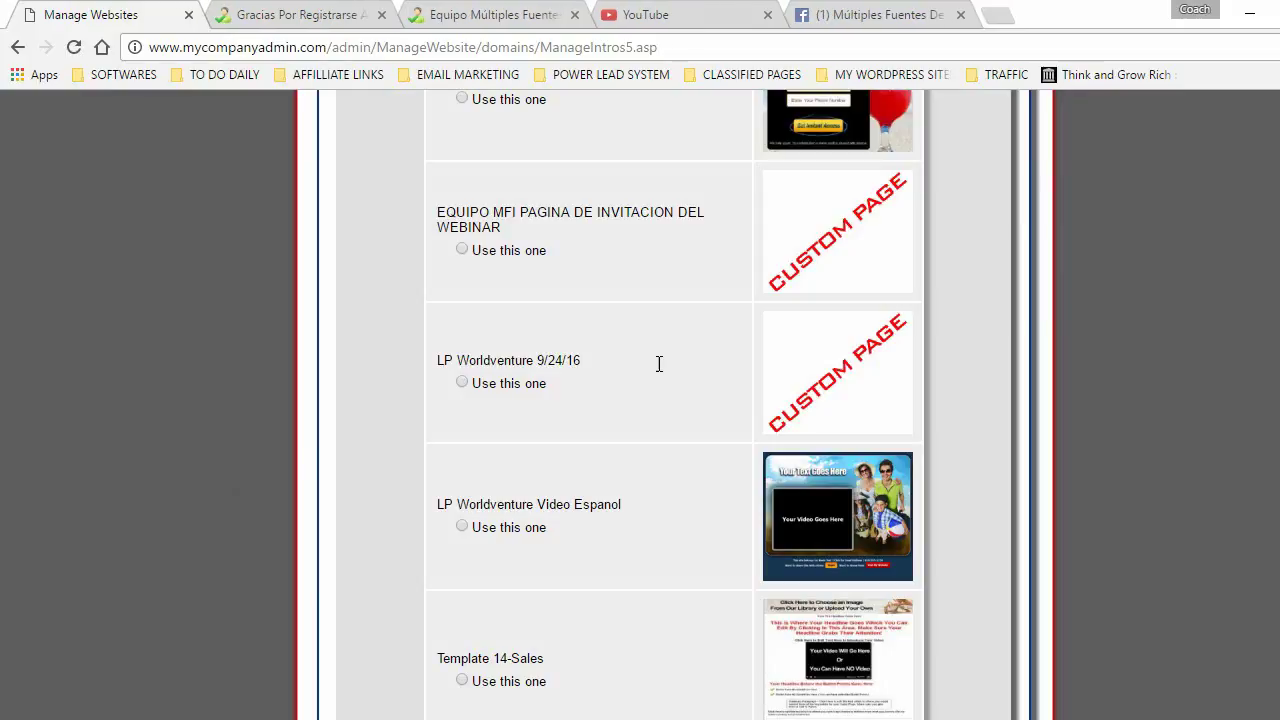
- Choose EQUIPO MFI PAGINA DE INVITACION DEL WEBINAR as the landing page and save the choice
{"action": "left_click", "coordinate": [462, 250]}
{"action": "scroll", "coordinate": [640, 400], "scroll_direction": "down", "scroll_amount": 3}
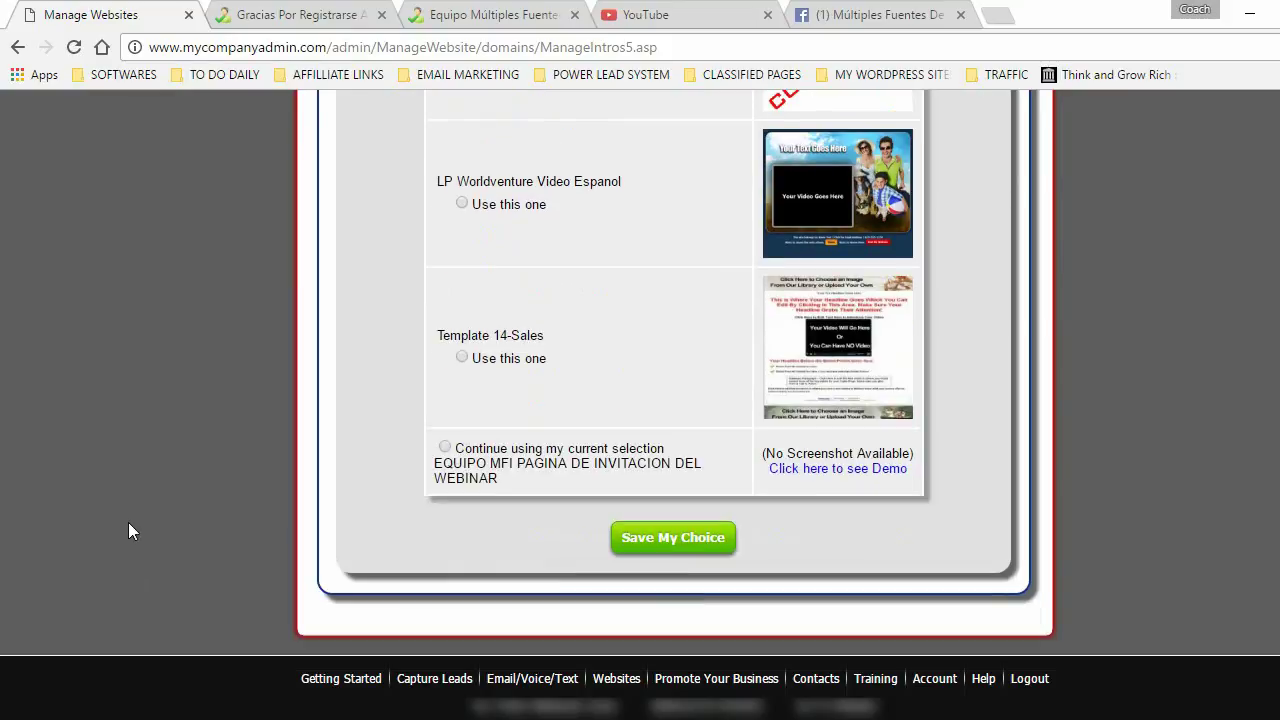
{"action": "left_click", "coordinate": [663, 538]}
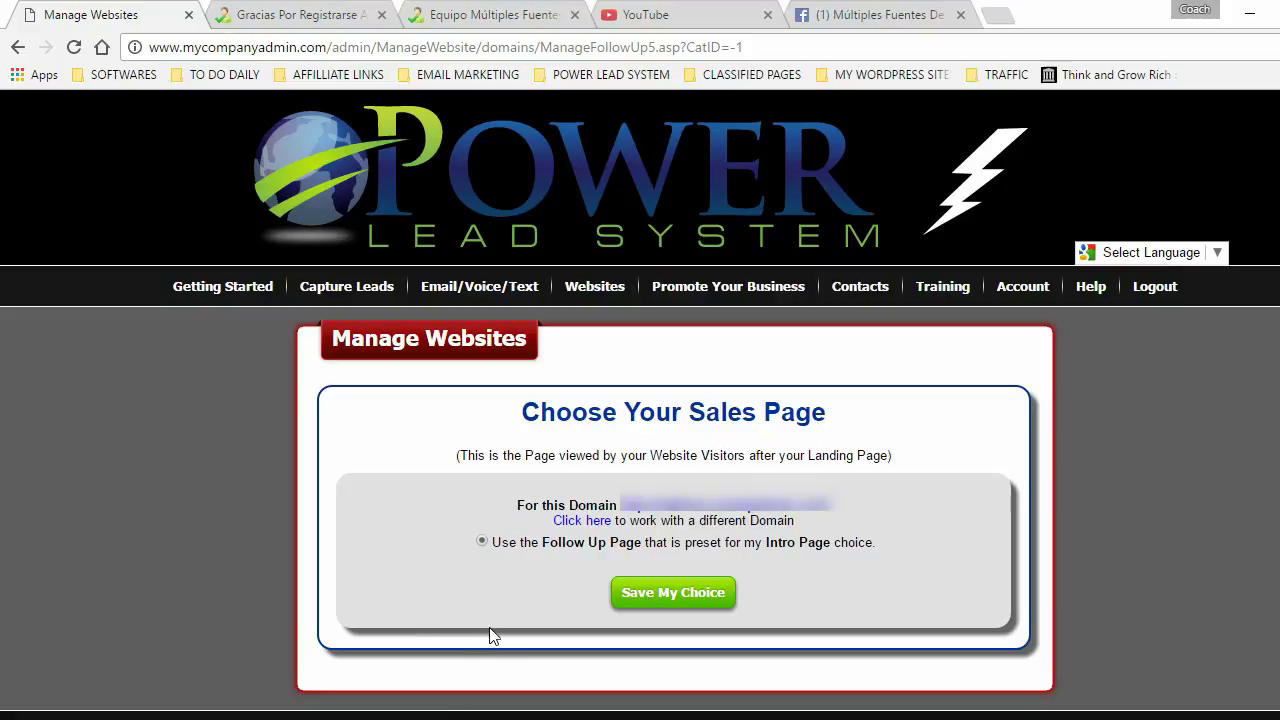
- Keep the preset follow-up sales page and submit the WEBINAR - PRIMER MENSAJE autoresponder
{"action": "left_click", "coordinate": [669, 592]}
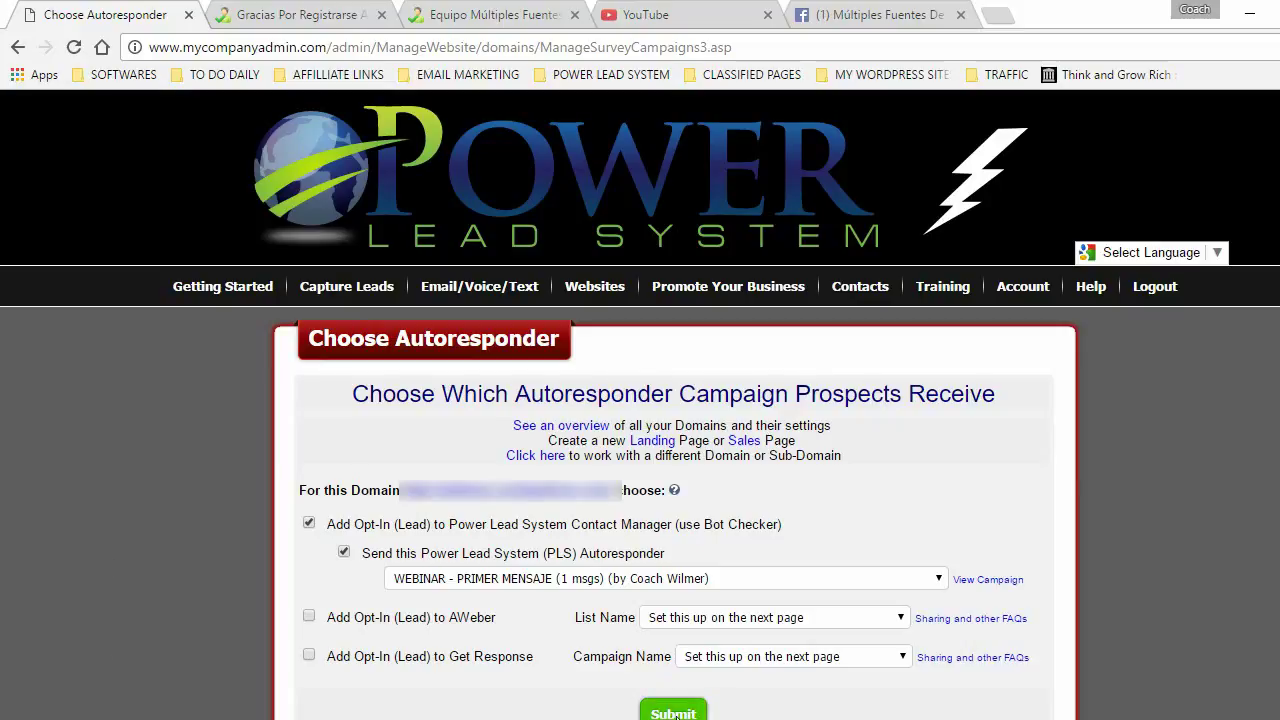
{"action": "left_click", "coordinate": [673, 713]}
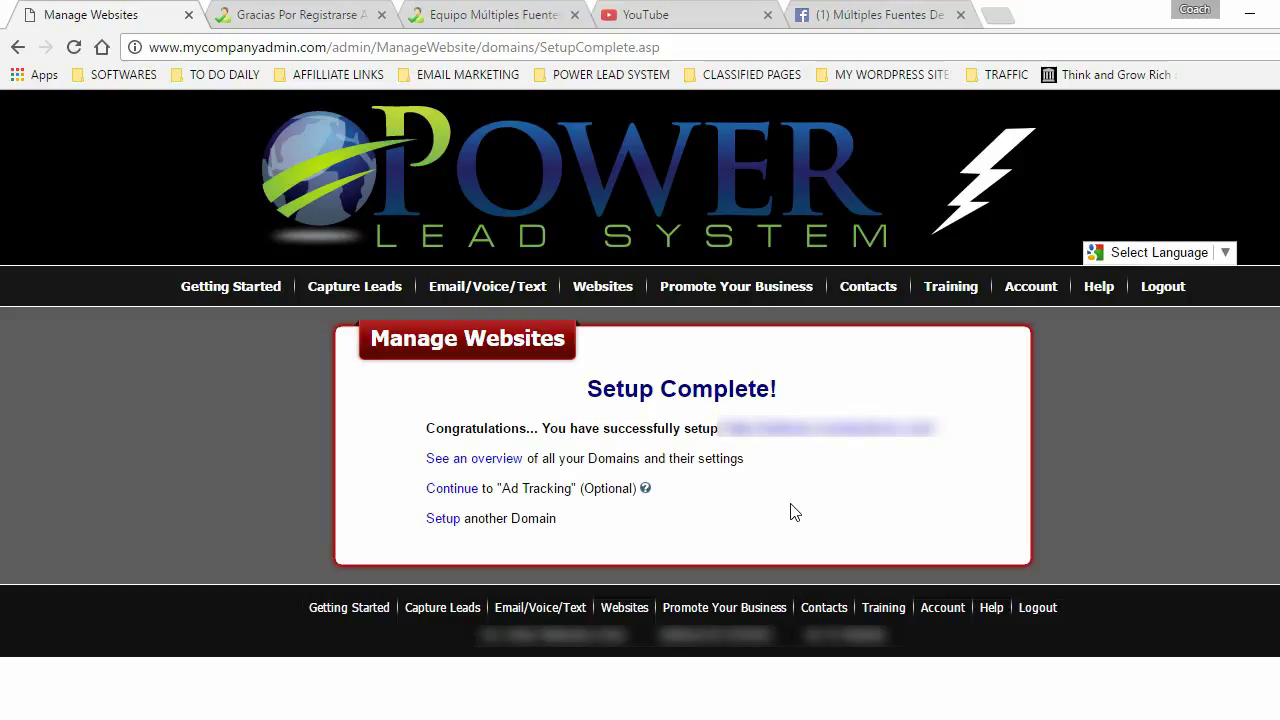
{"action": "left_click", "coordinate": [849, 430]}
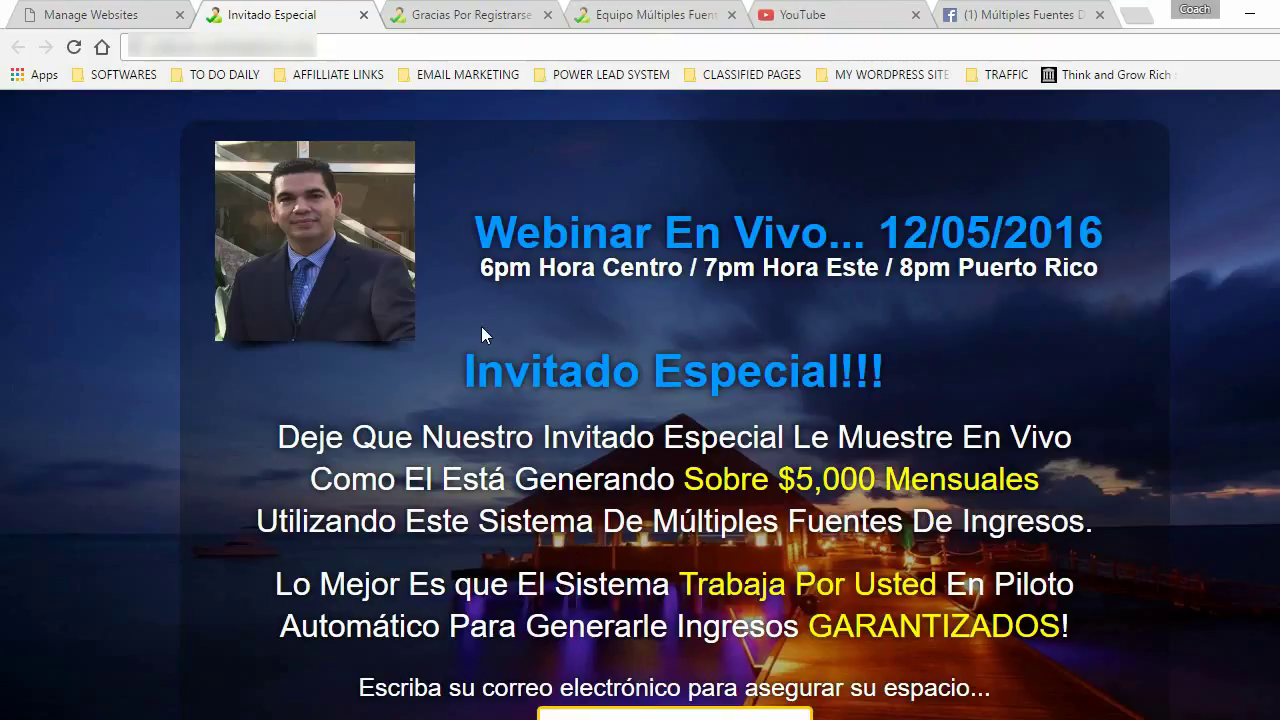
{"action": "left_click", "coordinate": [364, 15]}
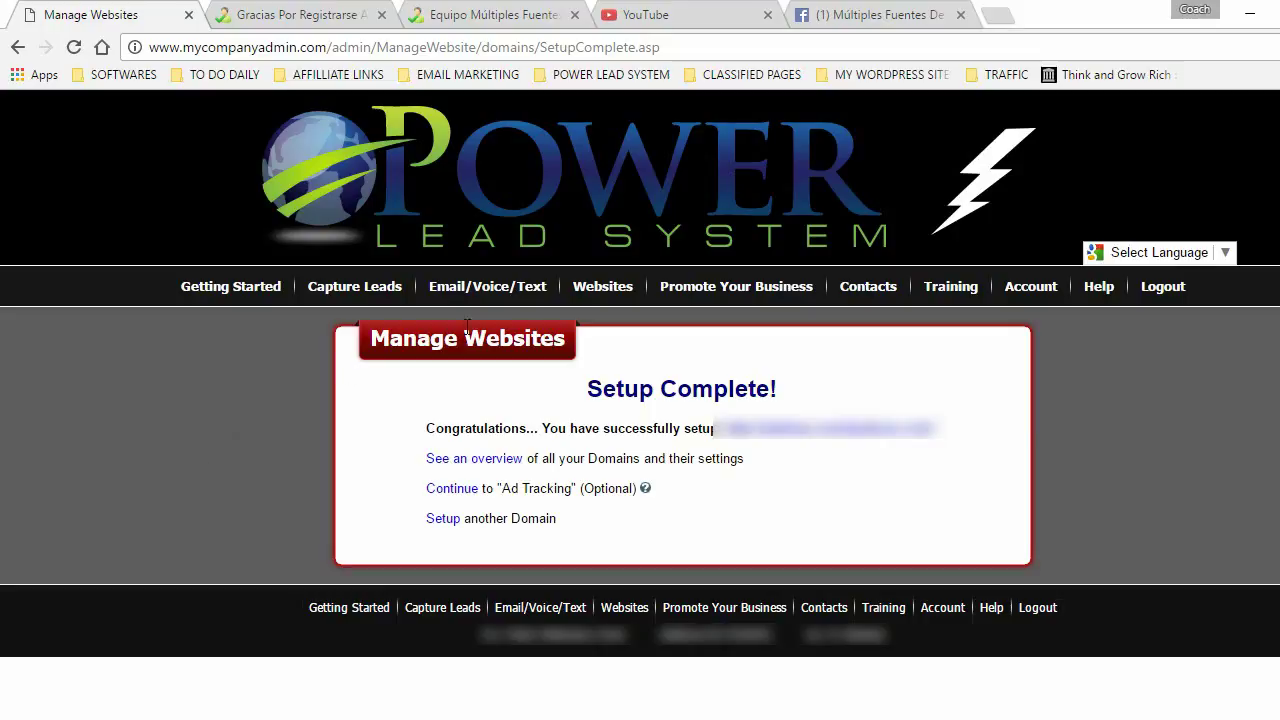
{"action": "mouse_move", "coordinate": [586, 289]}
{"action": "mouse_move", "coordinate": [618, 348]}
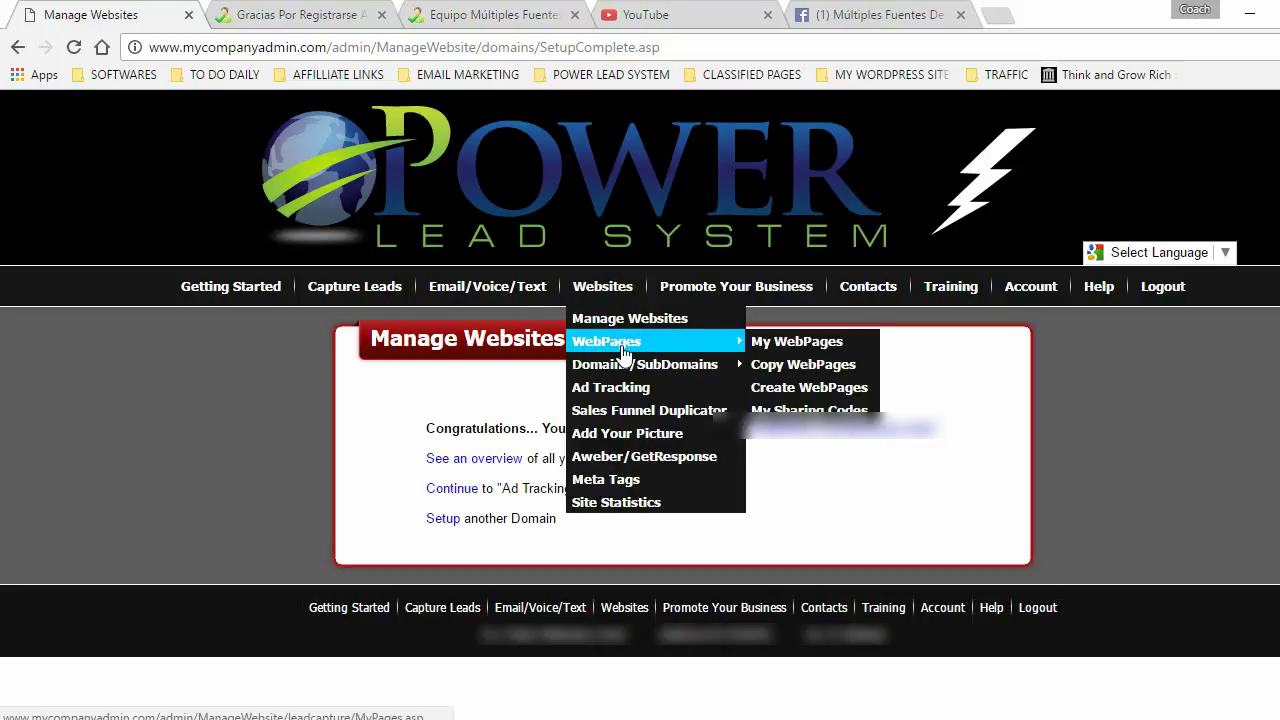
- Open My WebPages and copy the shared EQUIPO MFI PAGINA DEL WEBINAR page
{"action": "left_click", "coordinate": [810, 345]}
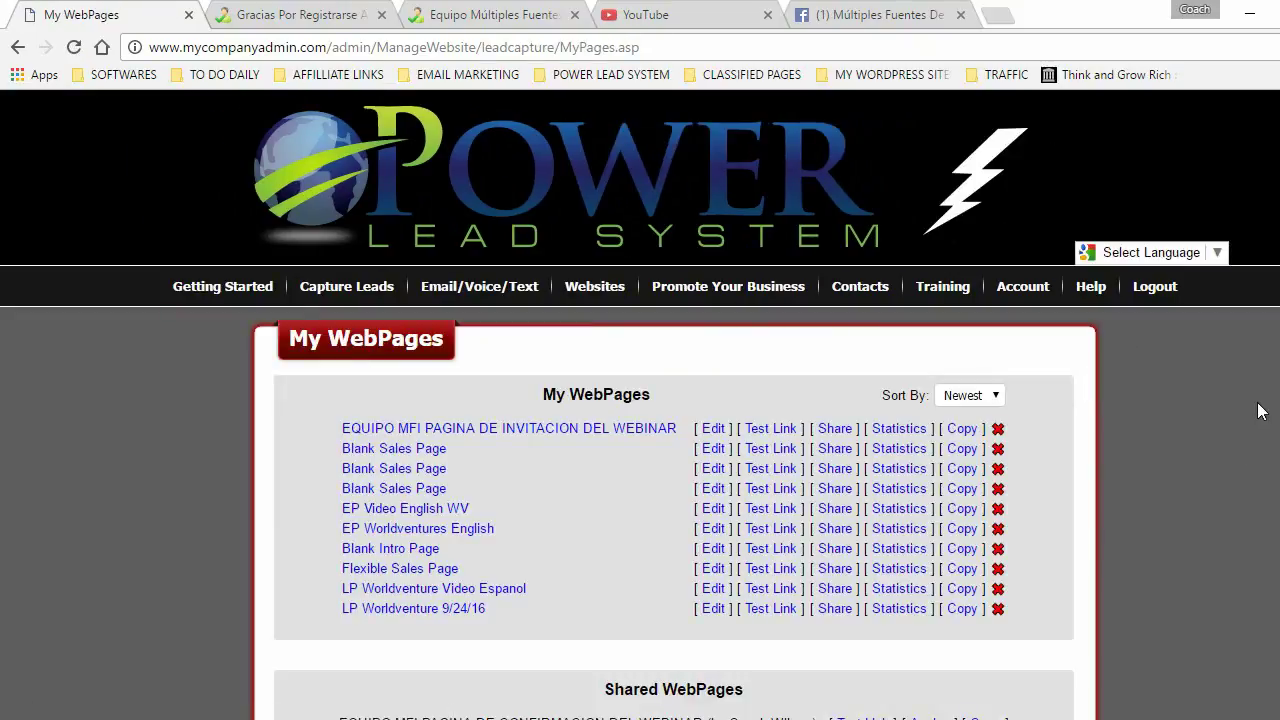
{"action": "scroll", "coordinate": [1257, 411], "scroll_direction": "down", "scroll_amount": 2}
{"action": "scroll", "coordinate": [640, 400], "scroll_direction": "down", "scroll_amount": 2}
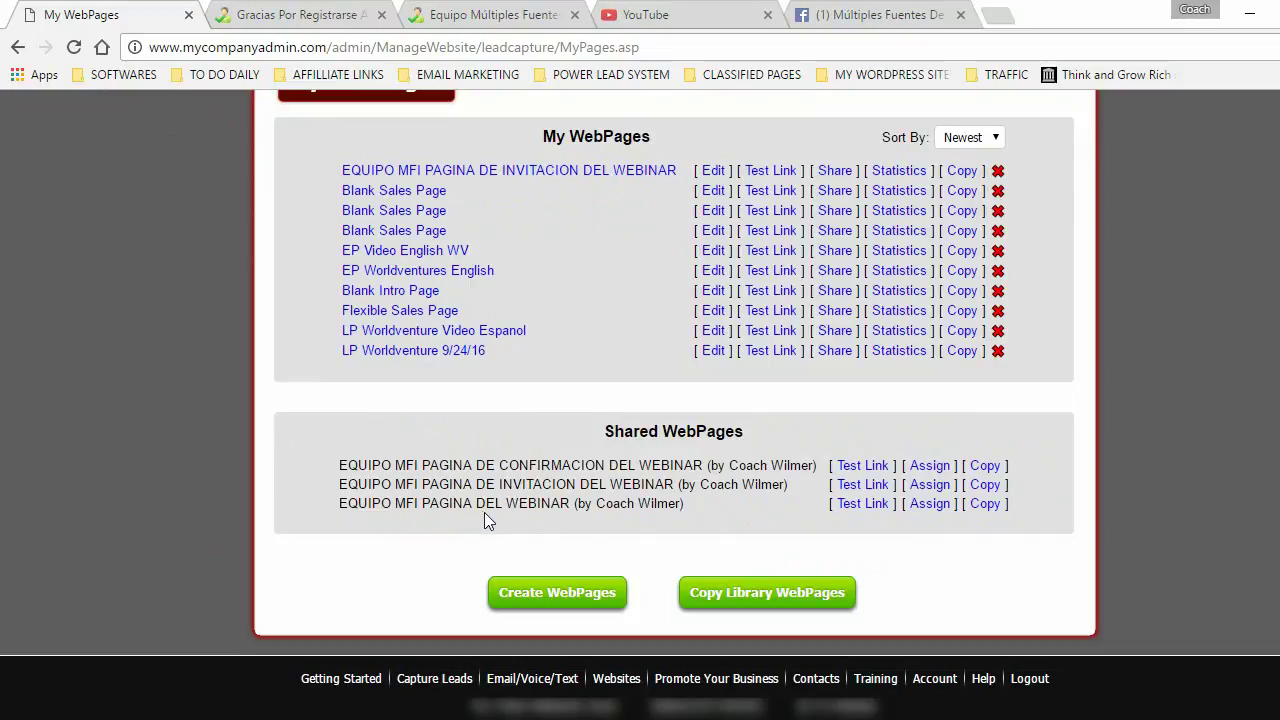
{"action": "left_click", "coordinate": [984, 504]}
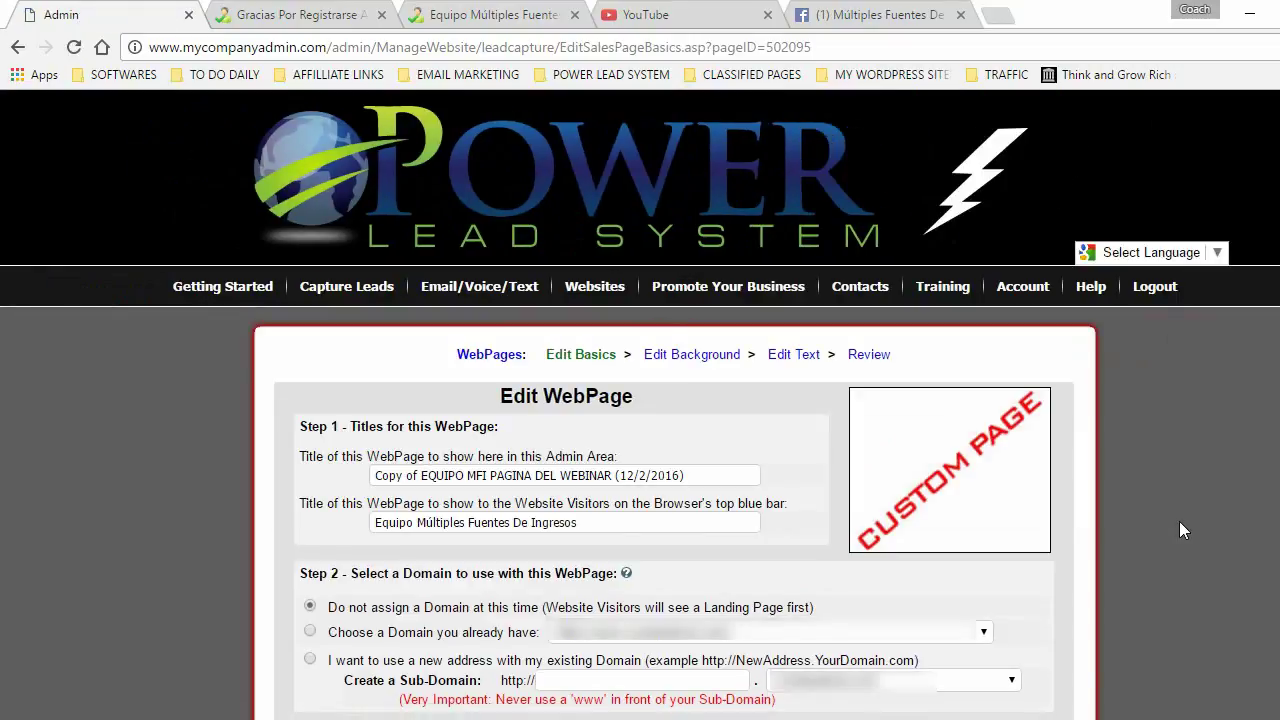
- Rename the copied page's admin title to 'EQUIPO MFI PAGINA DEL WEBINAR' and save its basic settings
{"action": "left_click", "coordinate": [371, 476]}
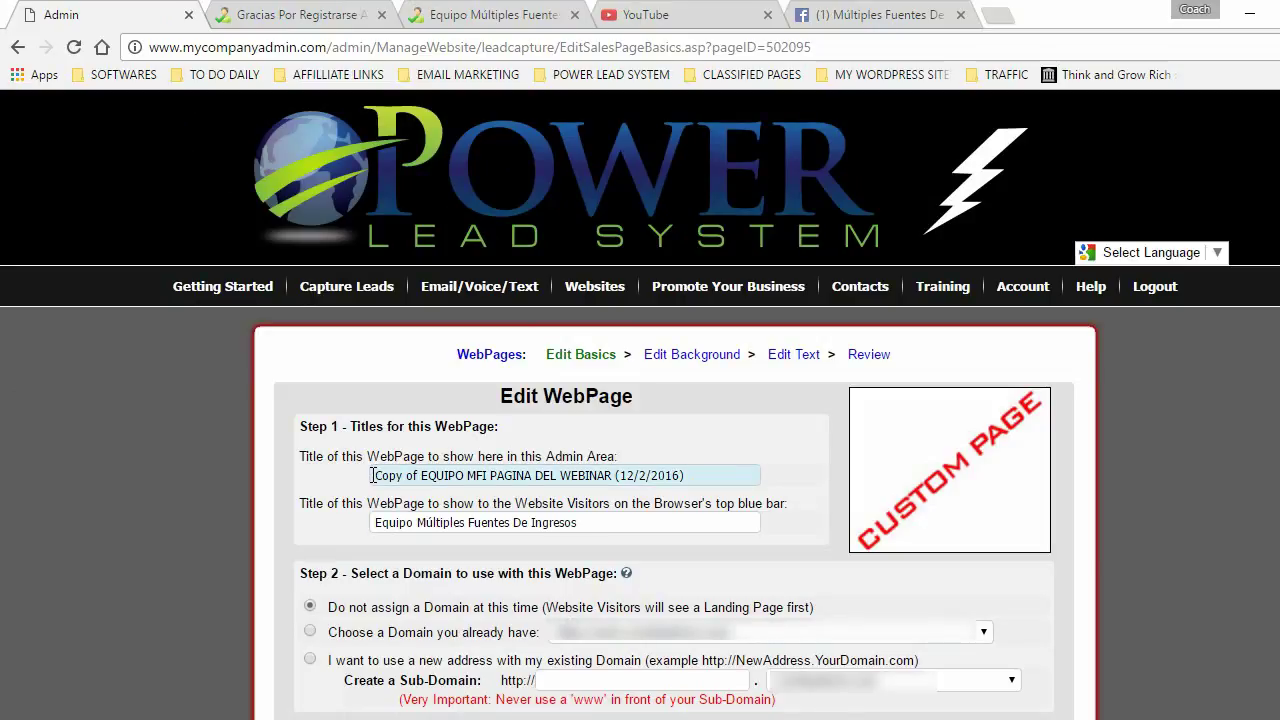
{"action": "key", "text": "Delete"}
{"action": "key", "text": "Delete"}
{"action": "key", "text": "Delete"}
{"action": "key", "text": "Delete"}
{"action": "key", "text": "Delete"}
{"action": "key", "text": "Delete"}
{"action": "key", "text": "Delete"}
{"action": "key", "text": "Delete"}
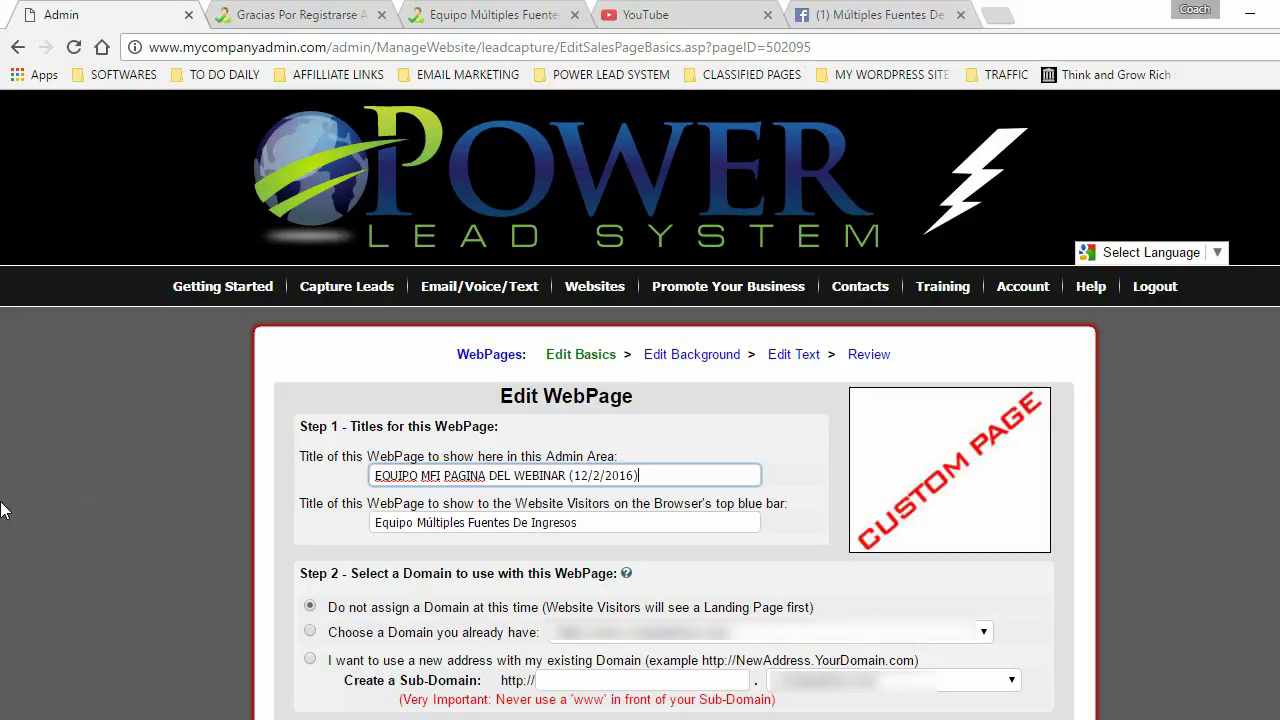
{"action": "key", "text": "BackSpace"}
{"action": "key", "text": "BackSpace"}
{"action": "key", "text": "BackSpace"}
{"action": "key", "text": "BackSpace"}
{"action": "key", "text": "BackSpace"}
{"action": "key", "text": "BackSpace"}
{"action": "key", "text": "BackSpace"}
{"action": "key", "text": "BackSpace"}
{"action": "key", "text": "BackSpace"}
{"action": "key", "text": "BackSpace"}
{"action": "key", "text": "BackSpace"}
{"action": "key", "text": "BackSpace"}
{"action": "left_click", "coordinate": [151, 354]}
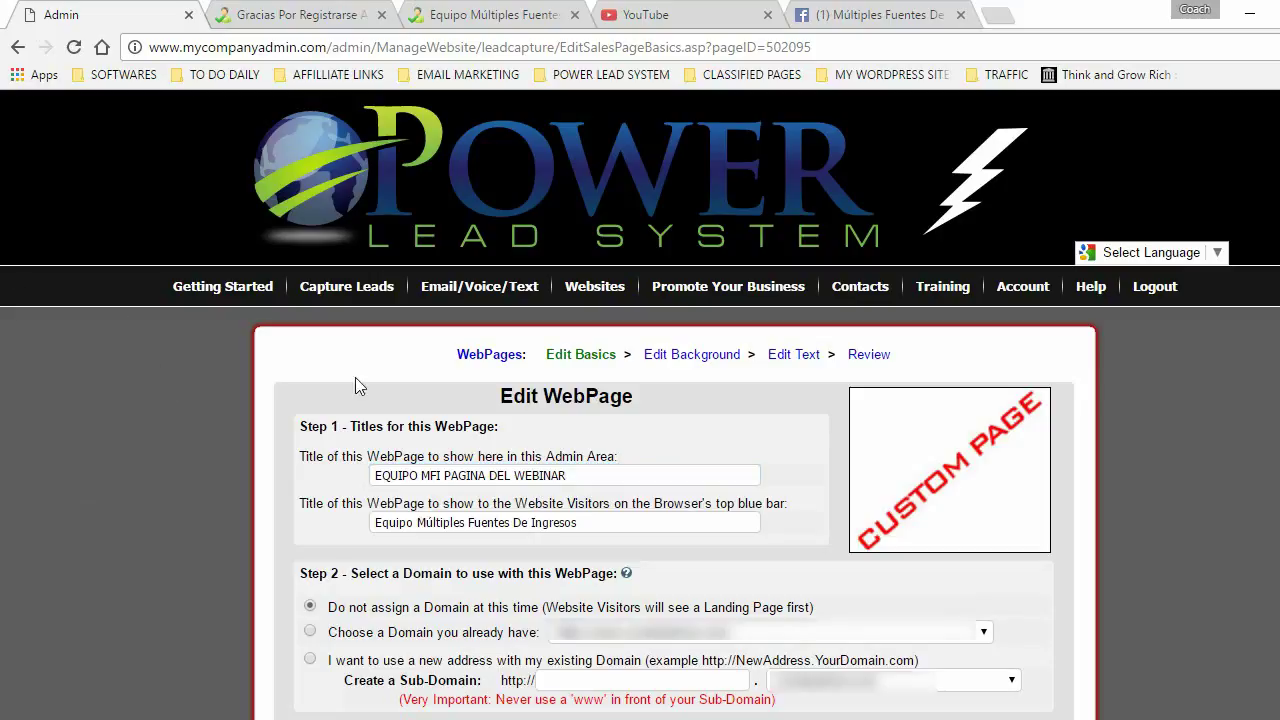
{"action": "scroll", "coordinate": [580, 531], "scroll_direction": "down", "scroll_amount": 10}
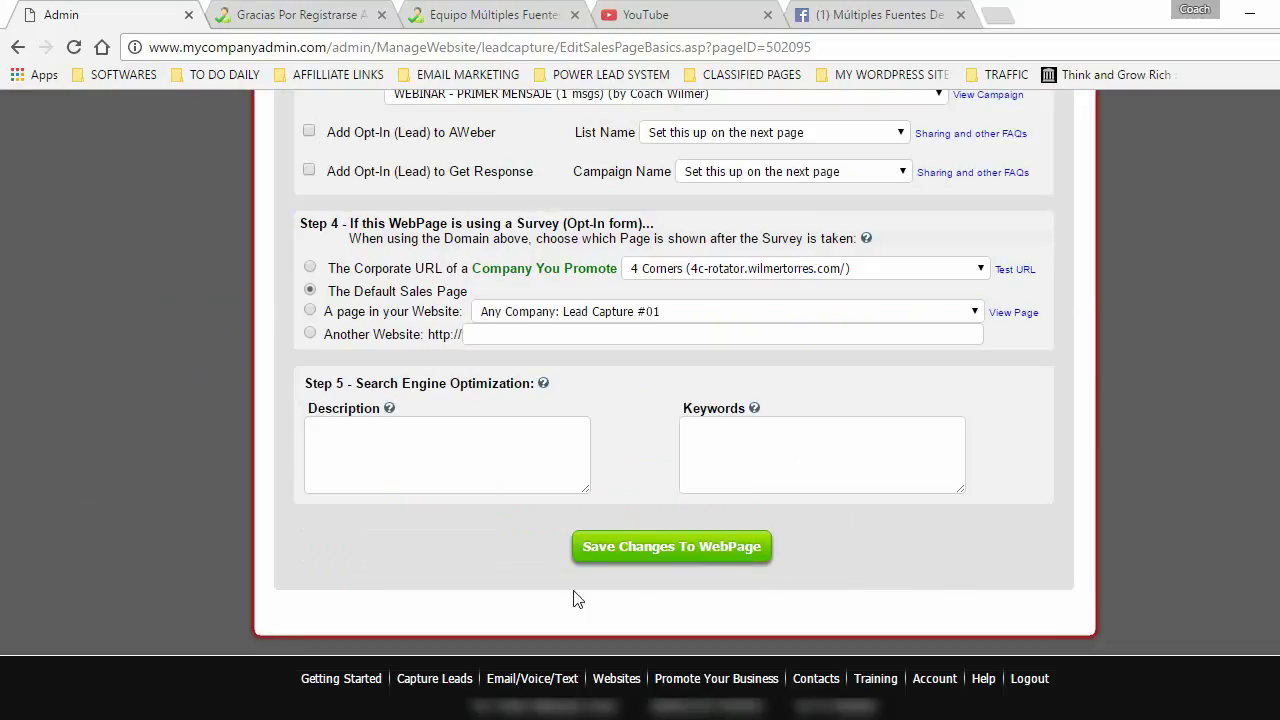
{"action": "left_click", "coordinate": [677, 545]}
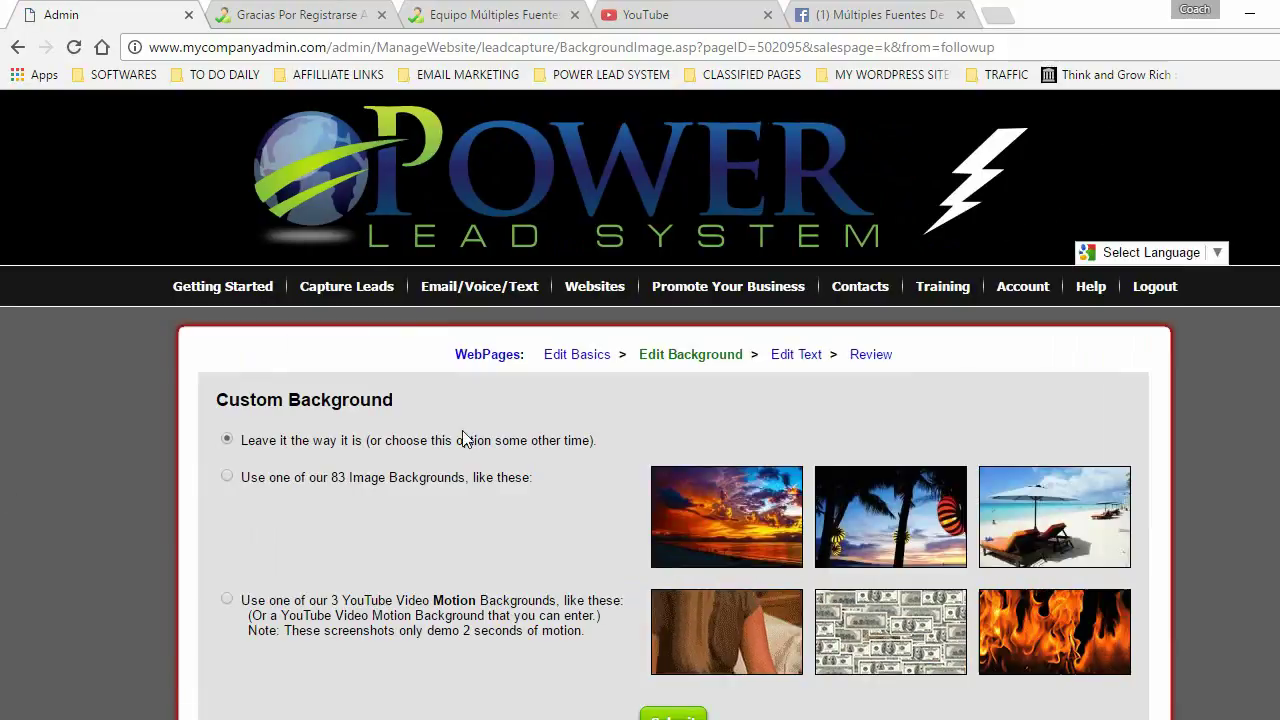
- Open the page body in the text editor, comparing it against the live Equipo Múltiples Fuentes page
{"action": "left_click", "coordinate": [797, 358]}
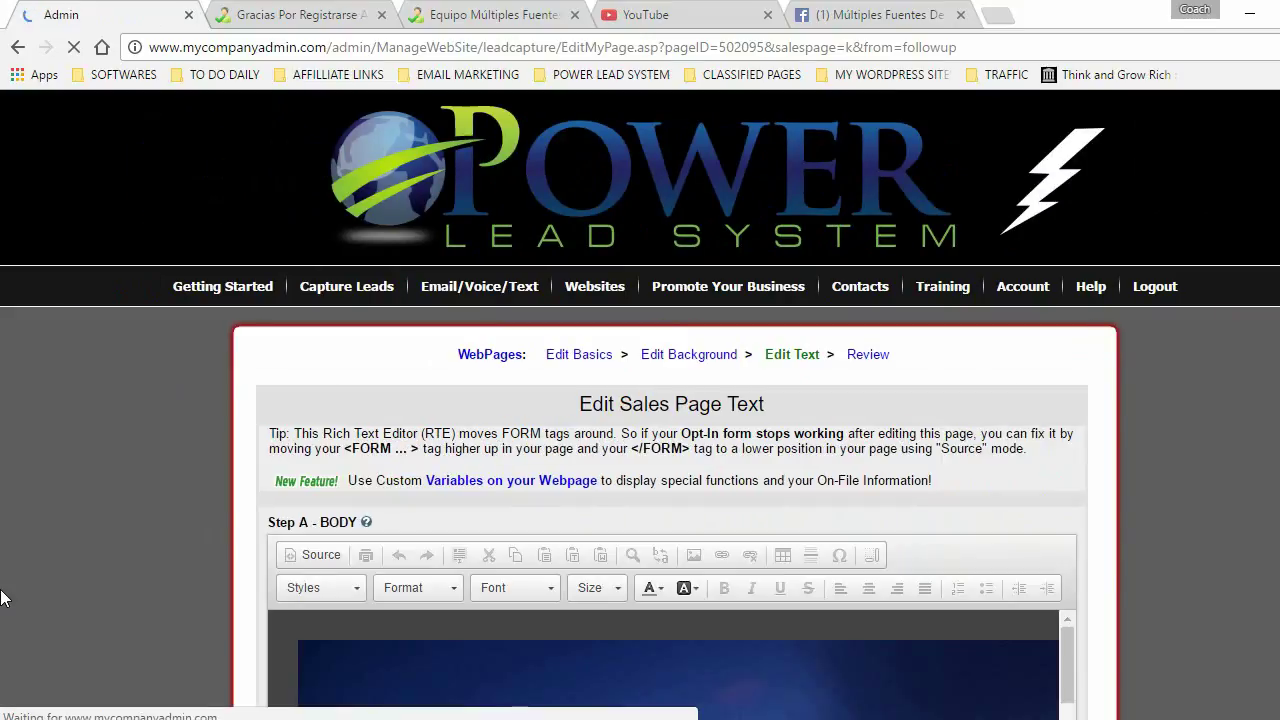
{"action": "scroll", "coordinate": [225, 435], "scroll_direction": "down", "scroll_amount": 3}
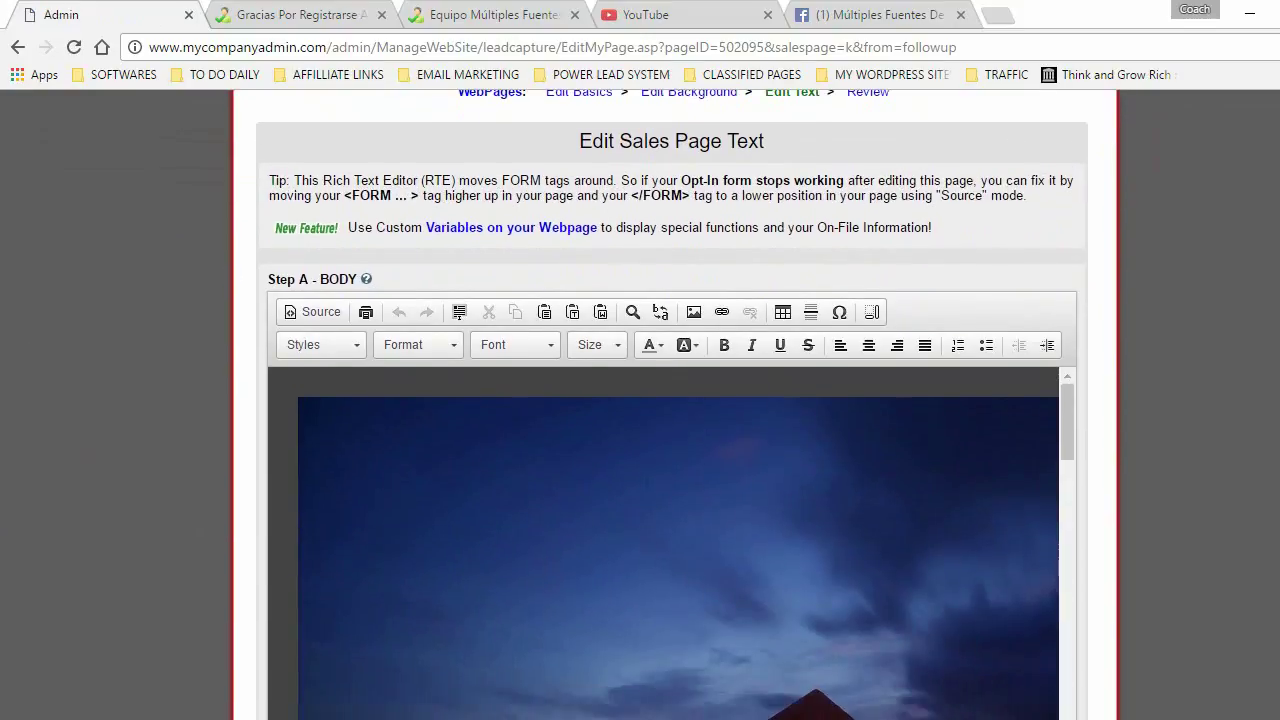
{"action": "scroll", "coordinate": [1082, 238], "scroll_direction": "down", "scroll_amount": 1}
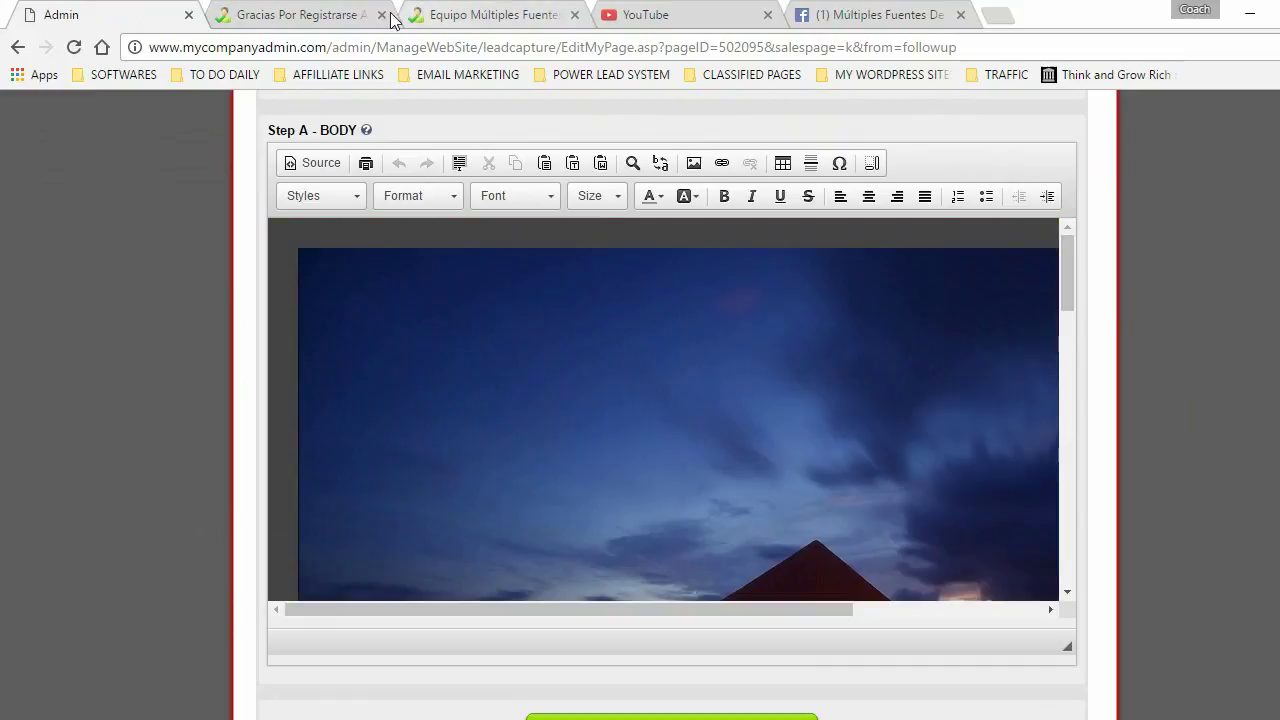
{"action": "left_click", "coordinate": [454, 16]}
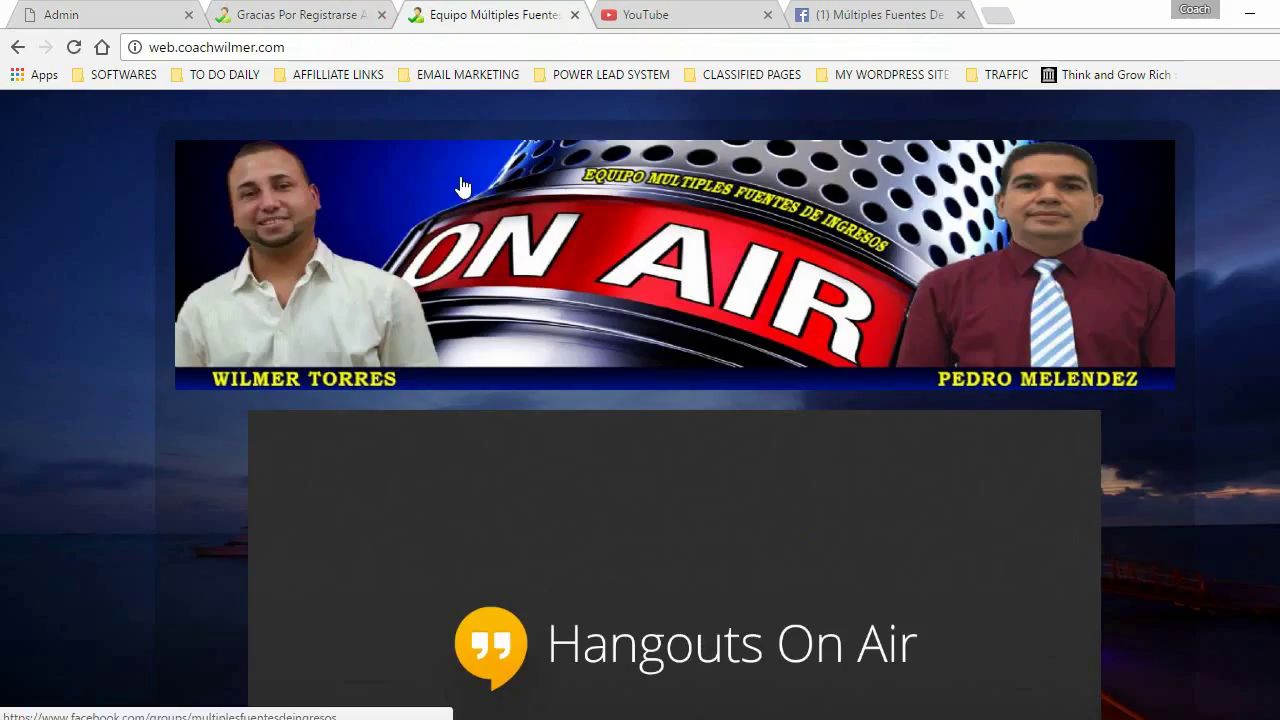
{"action": "scroll", "coordinate": [550, 480], "scroll_direction": "down", "scroll_amount": 4}
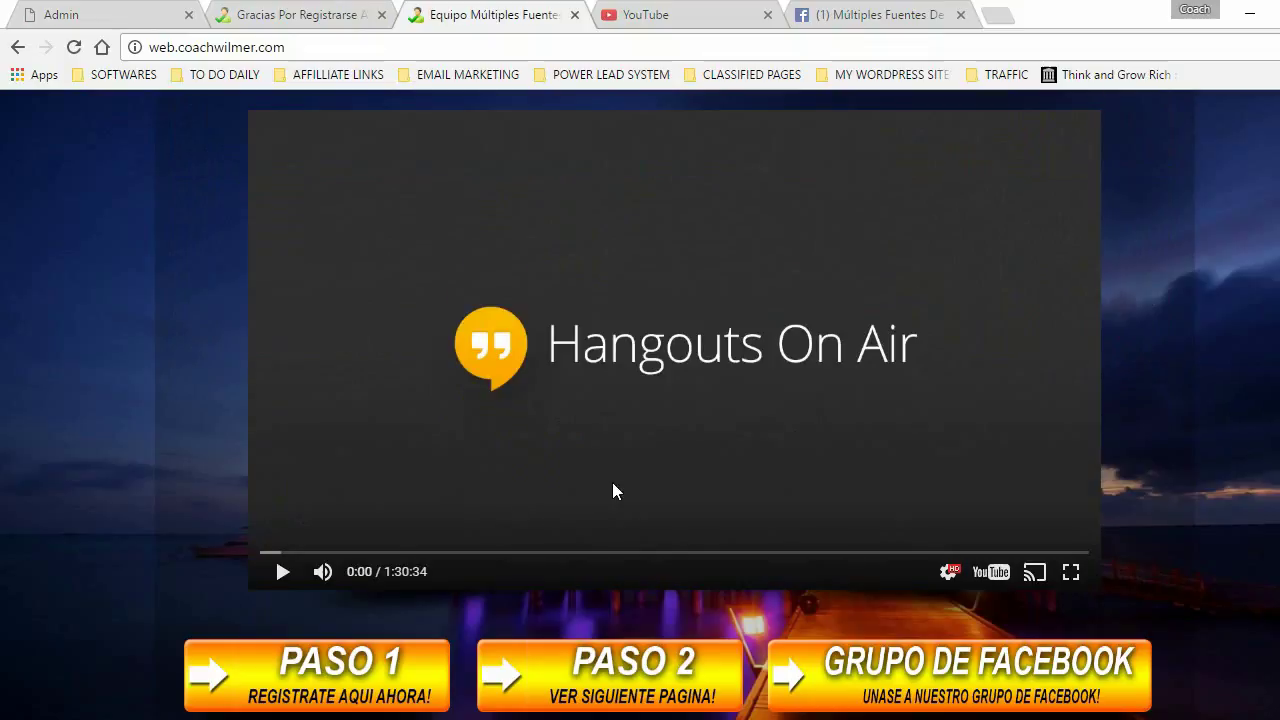
{"action": "scroll", "coordinate": [391, 311], "scroll_direction": "up", "scroll_amount": 4}
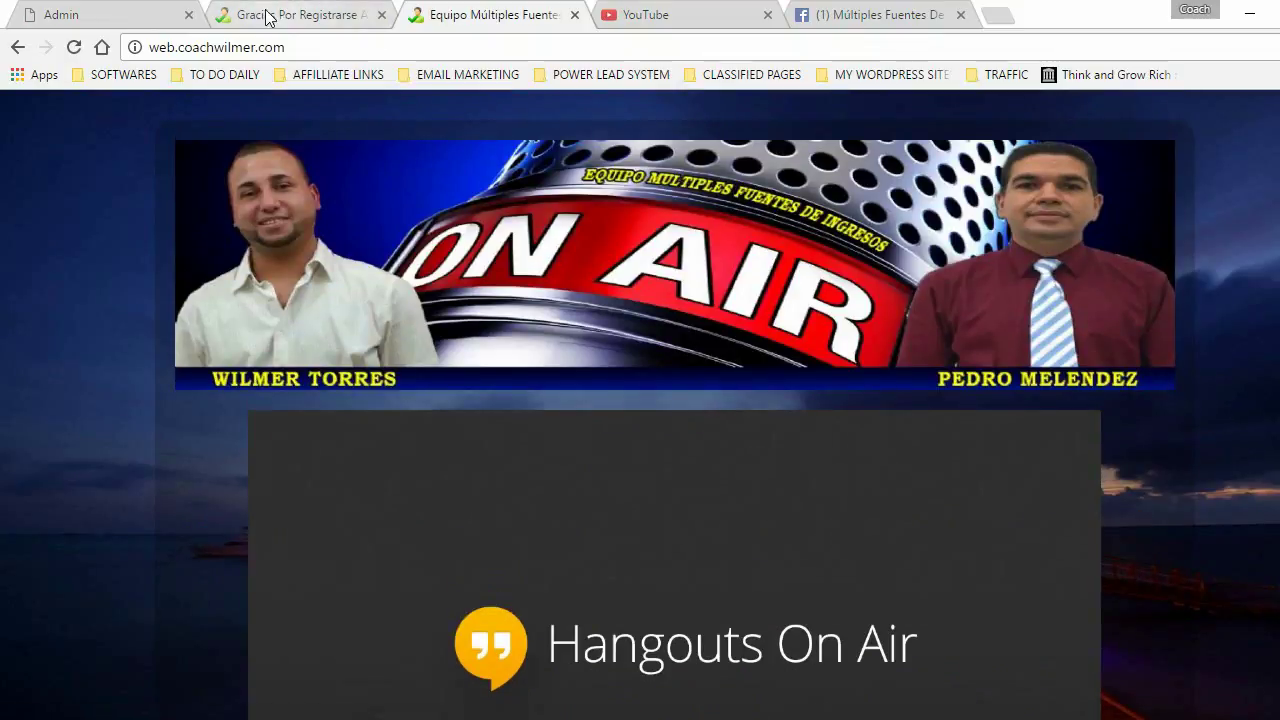
{"action": "left_click", "coordinate": [112, 16]}
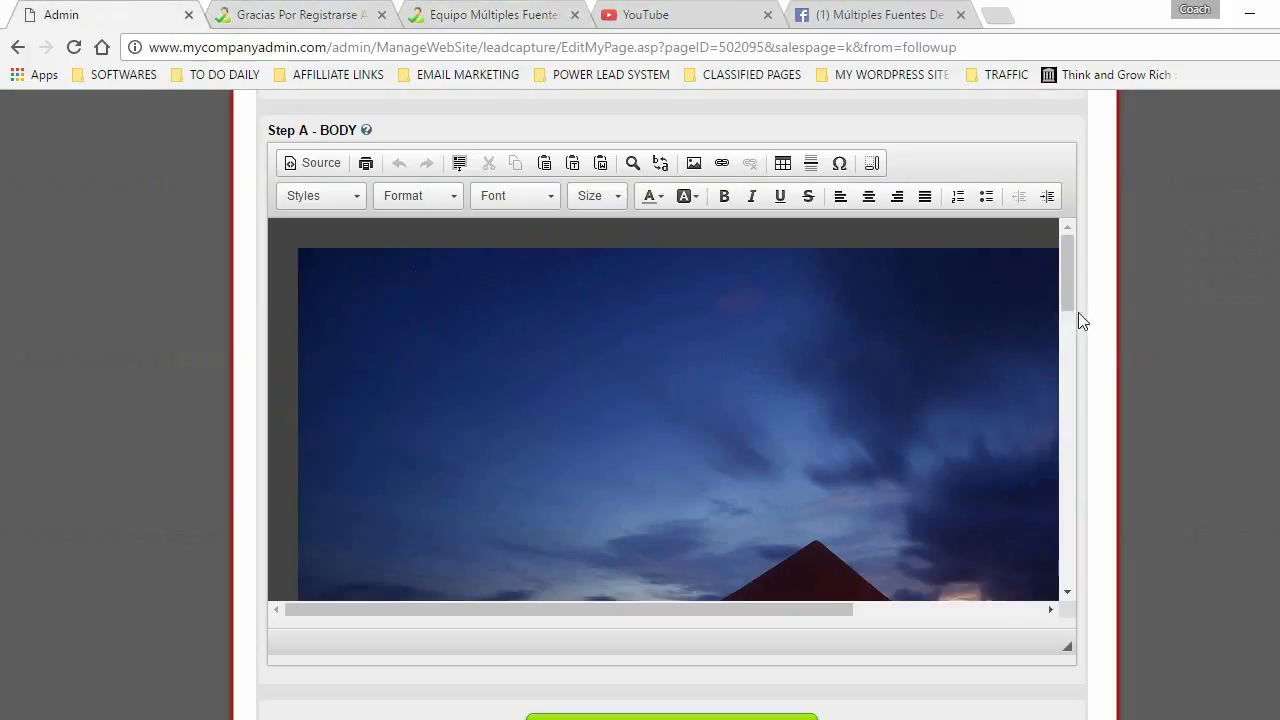
{"action": "left_click_drag", "start_coordinate": [1070, 281], "coordinate": [1070, 372]}
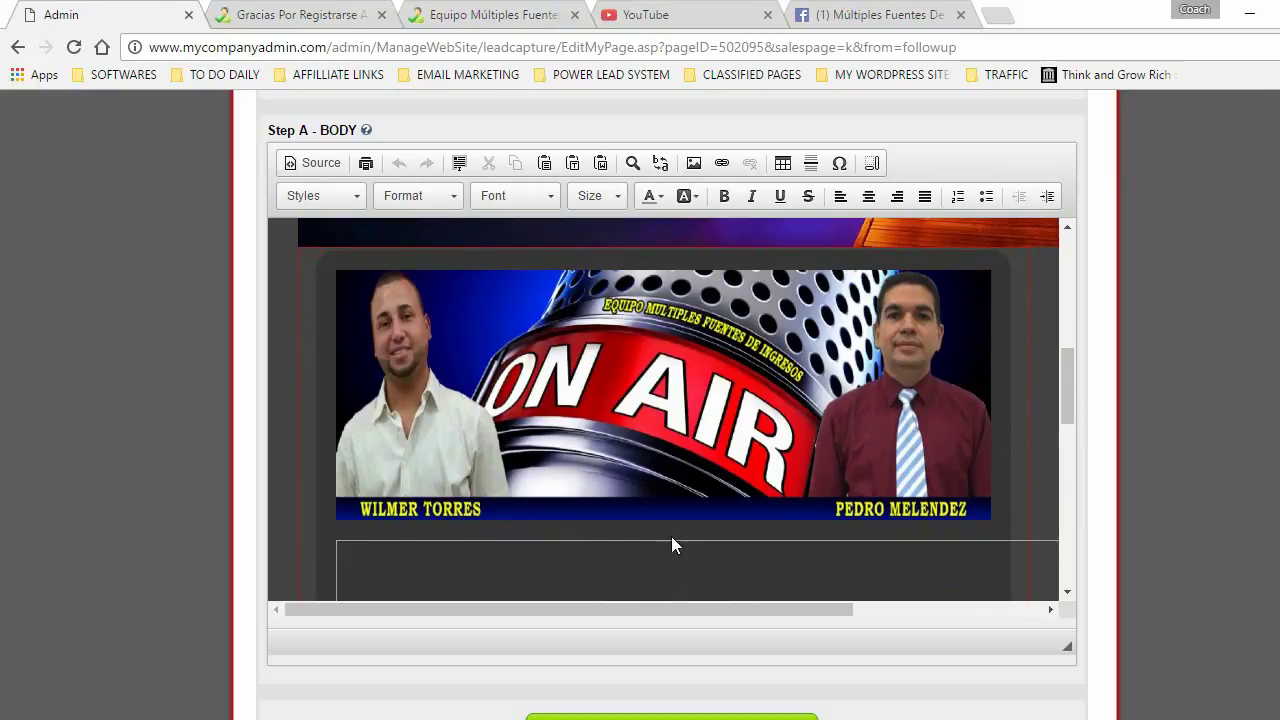
- Search Google Images for 'multiples fuentes de ingresos banner' in a new tab
{"action": "left_click", "coordinate": [1000, 16]}
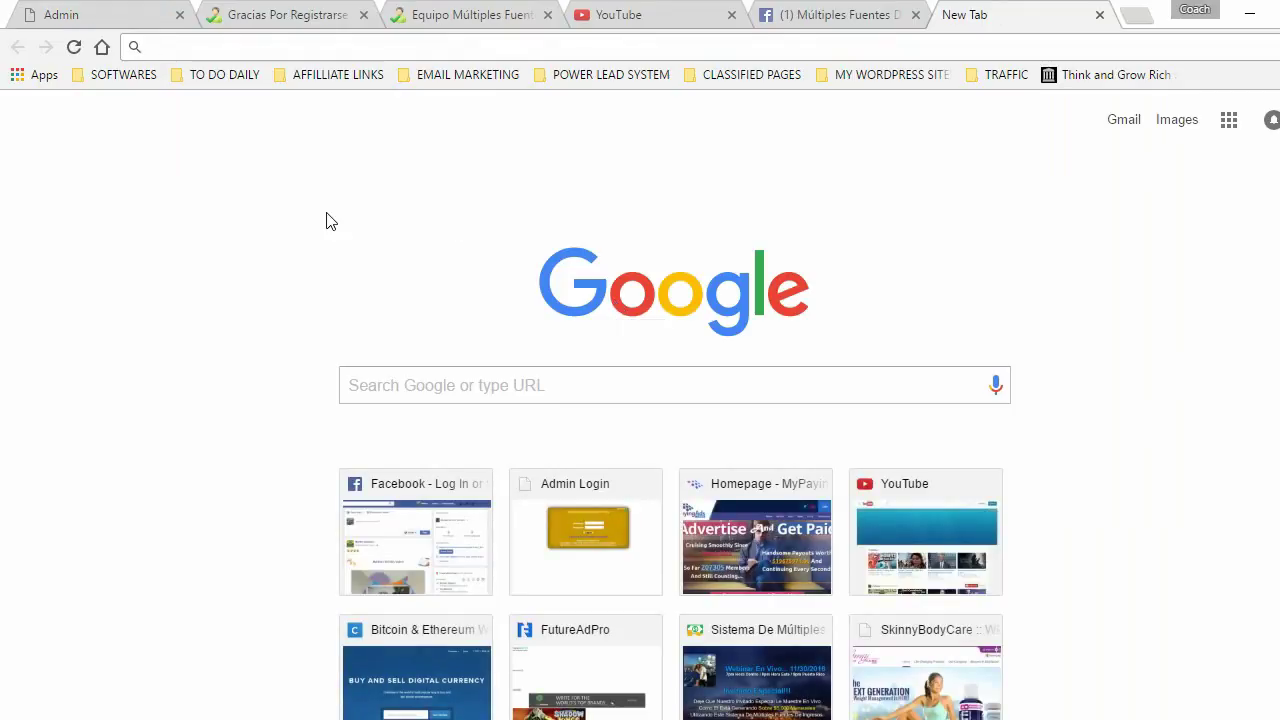
{"action": "left_click", "coordinate": [1180, 121]}
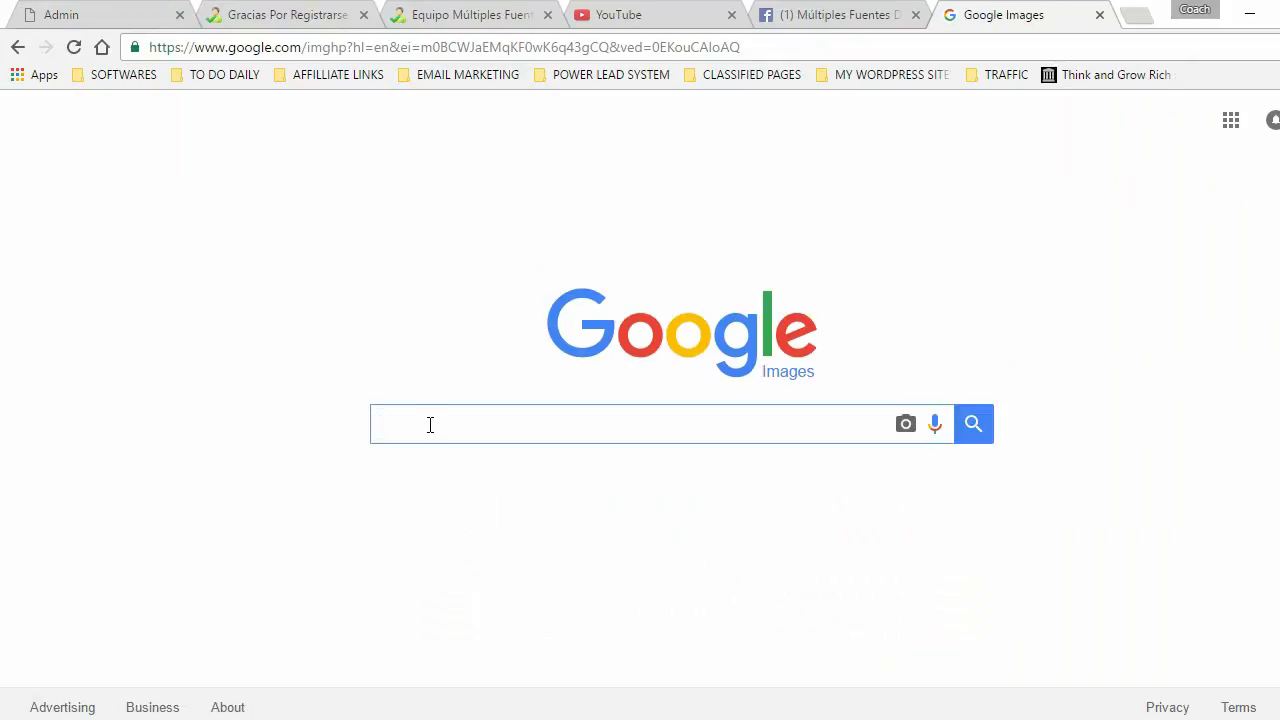
{"action": "type", "text": "multiples fuentes de ingres"}
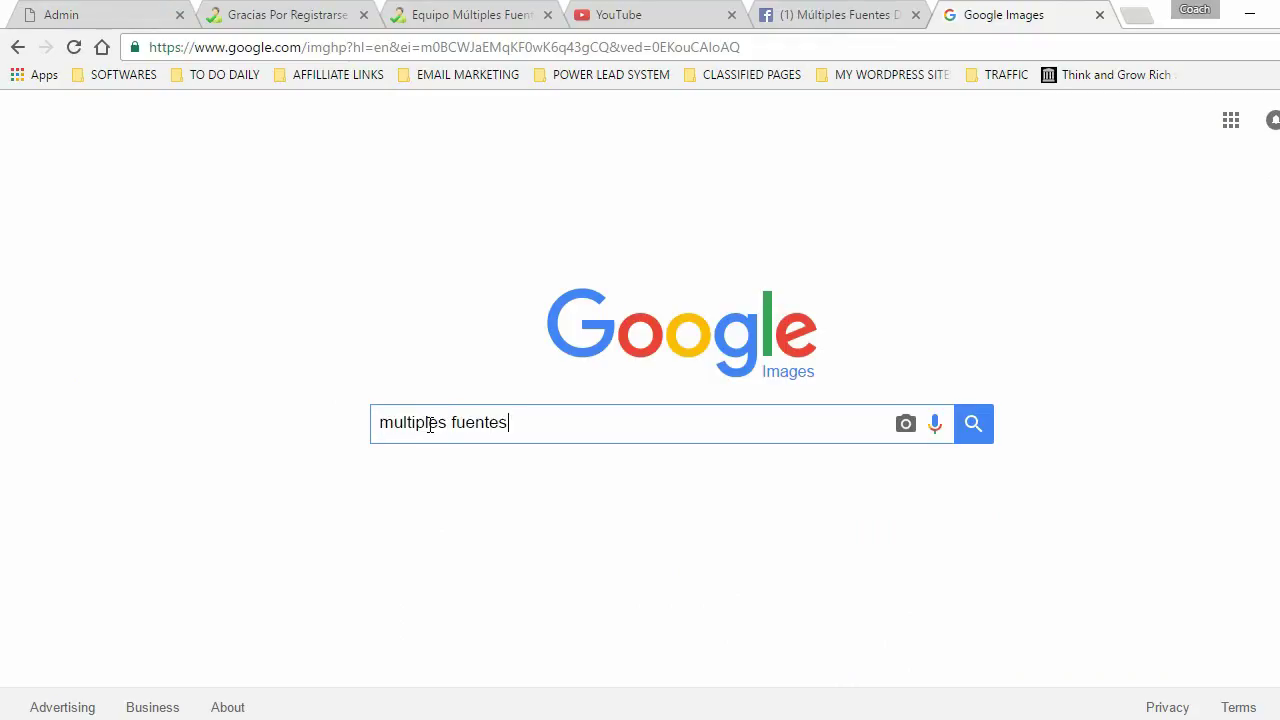
{"action": "type", "text": "os banner"}
{"action": "key", "text": "Return"}
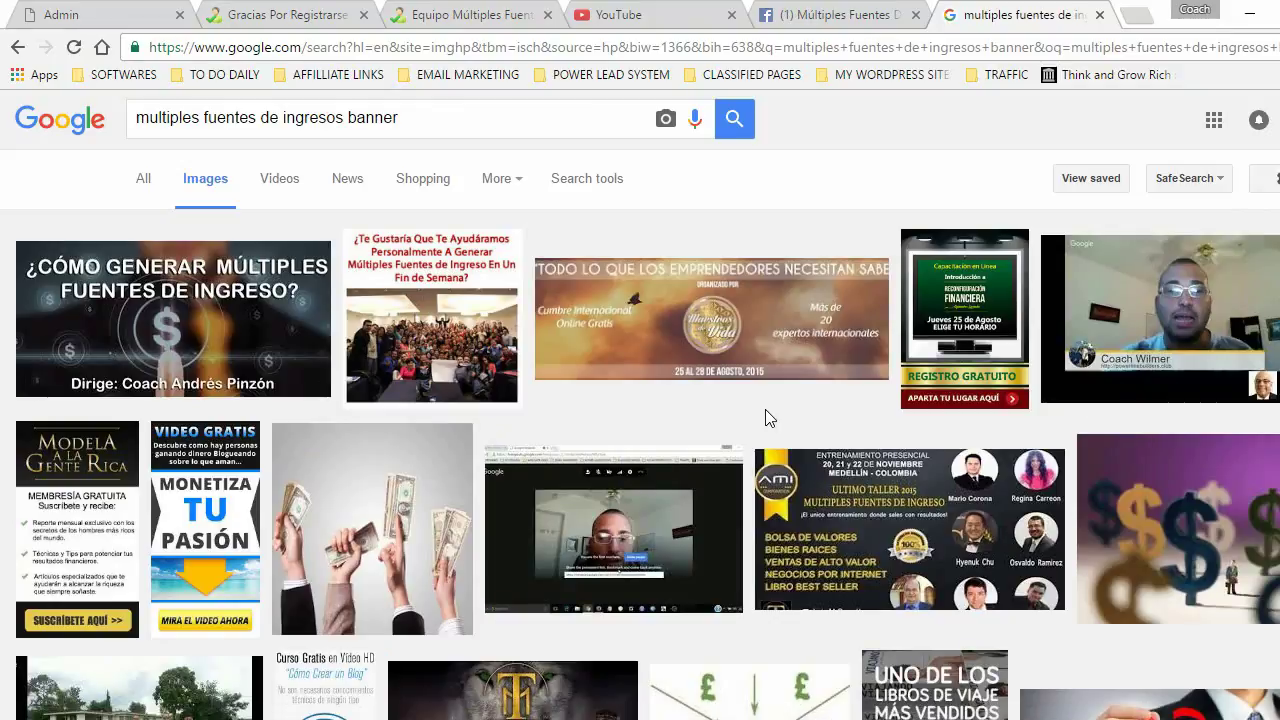
- Filter the image results to sizes larger than 1024×768 and browse through them
{"action": "left_click", "coordinate": [587, 185]}
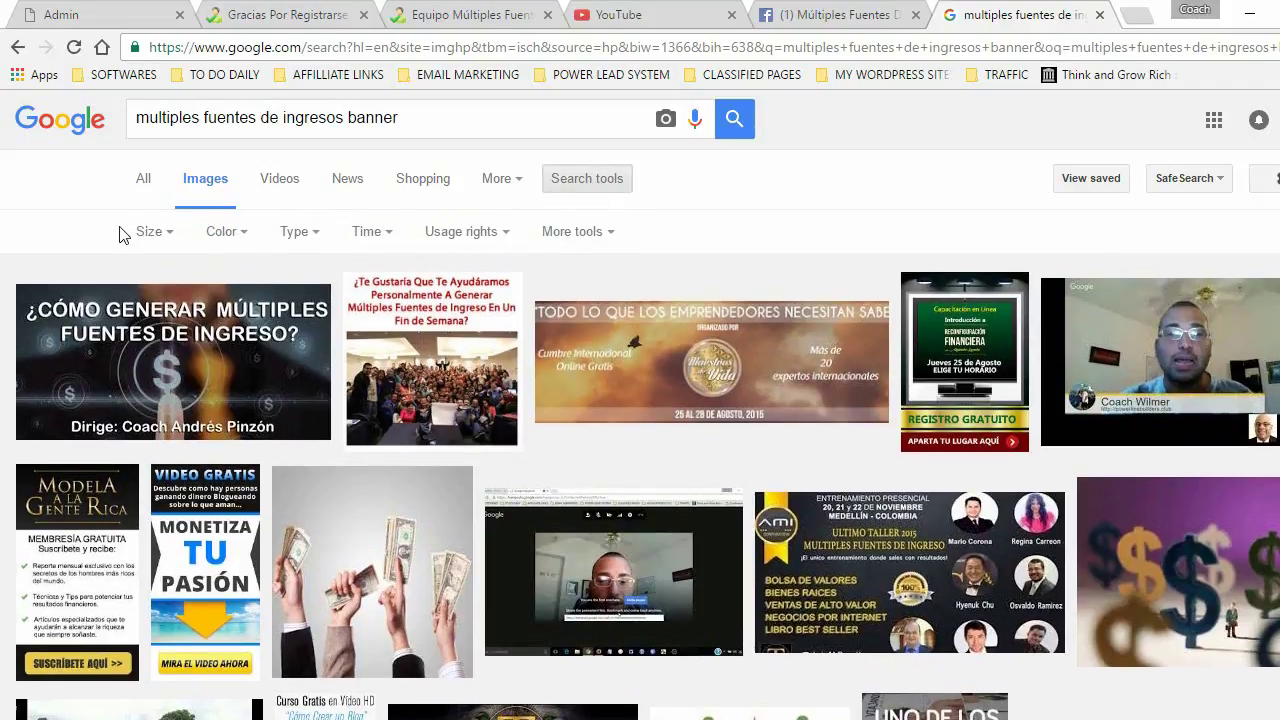
{"action": "left_click", "coordinate": [150, 234]}
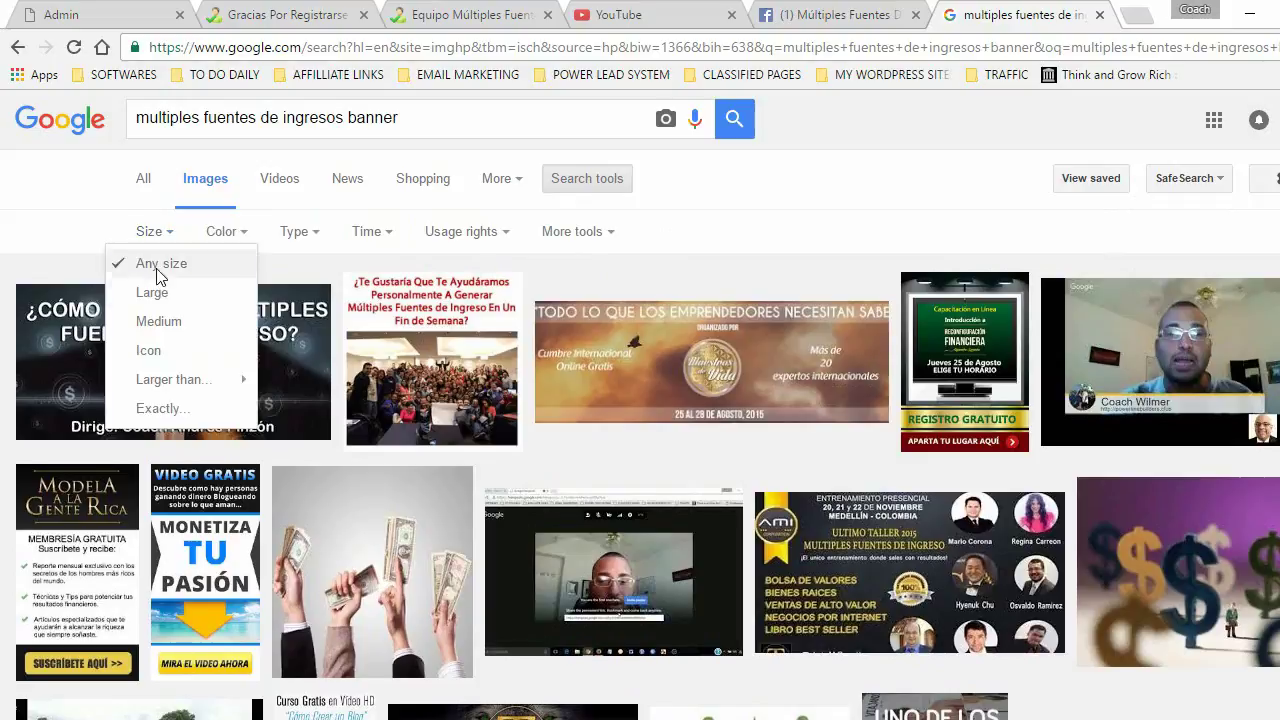
{"action": "mouse_move", "coordinate": [165, 380]}
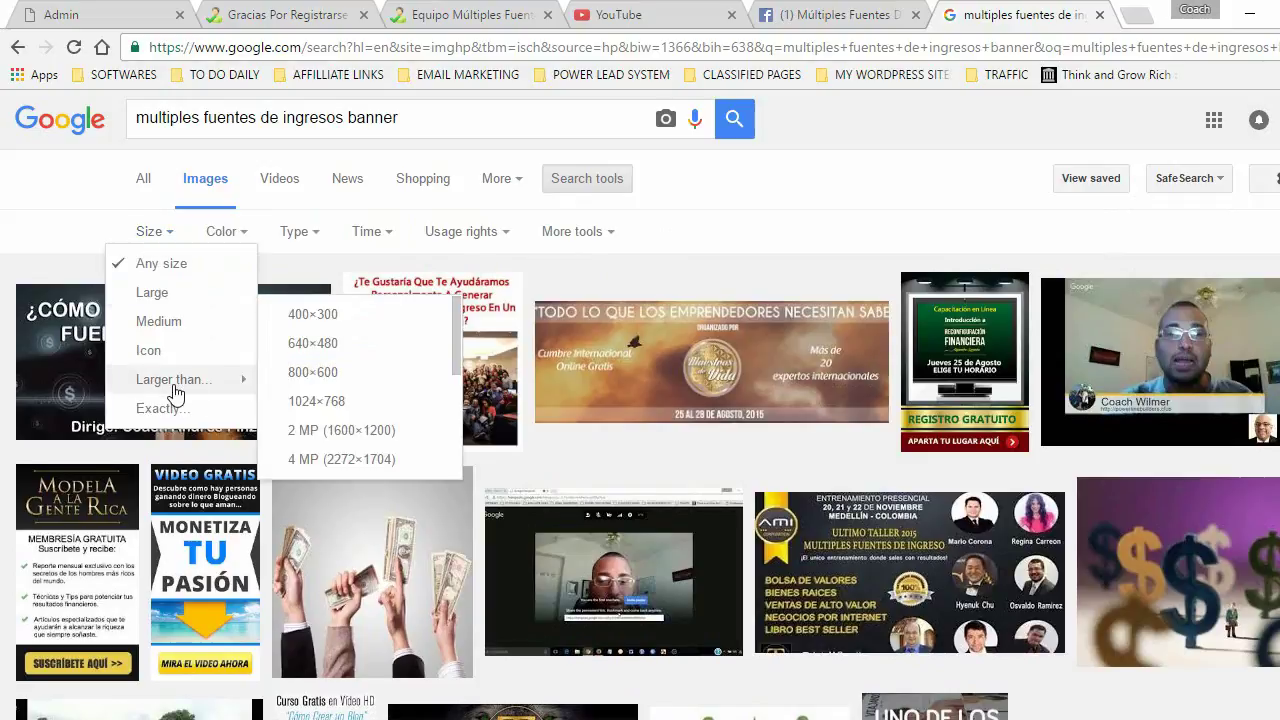
{"action": "left_click", "coordinate": [328, 405]}
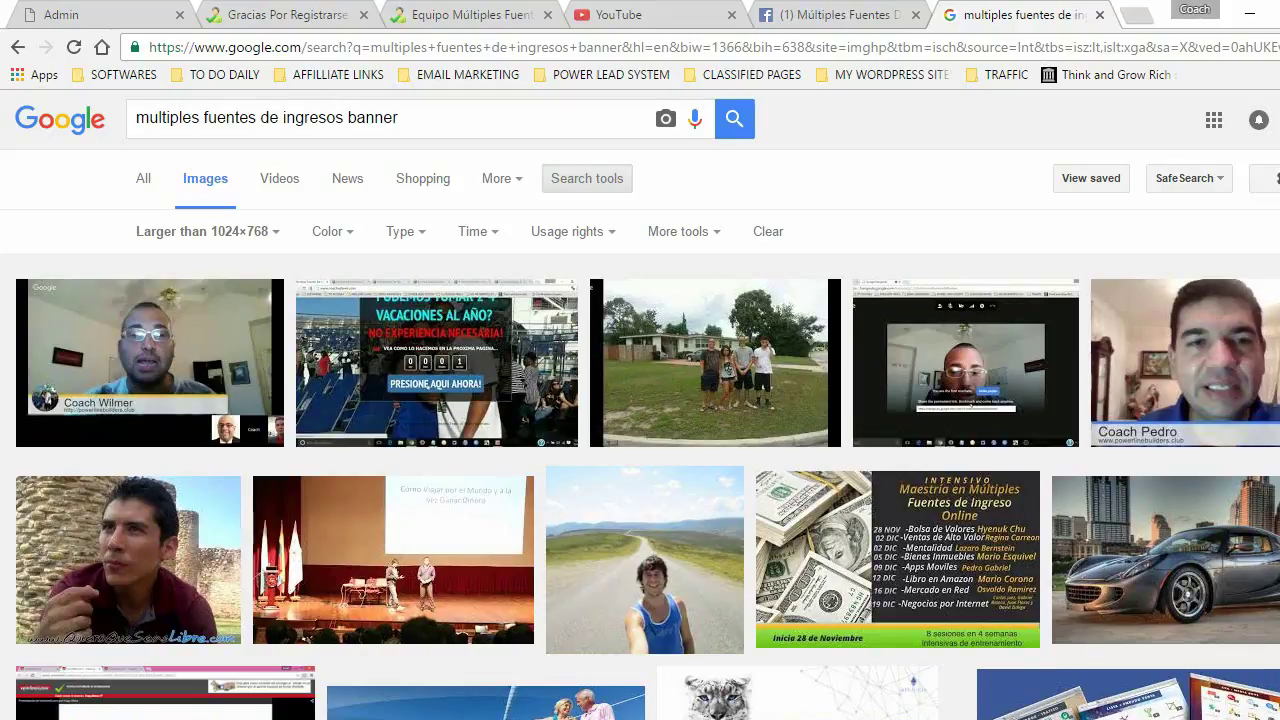
{"action": "scroll", "coordinate": [640, 409], "scroll_direction": "down", "scroll_amount": 4}
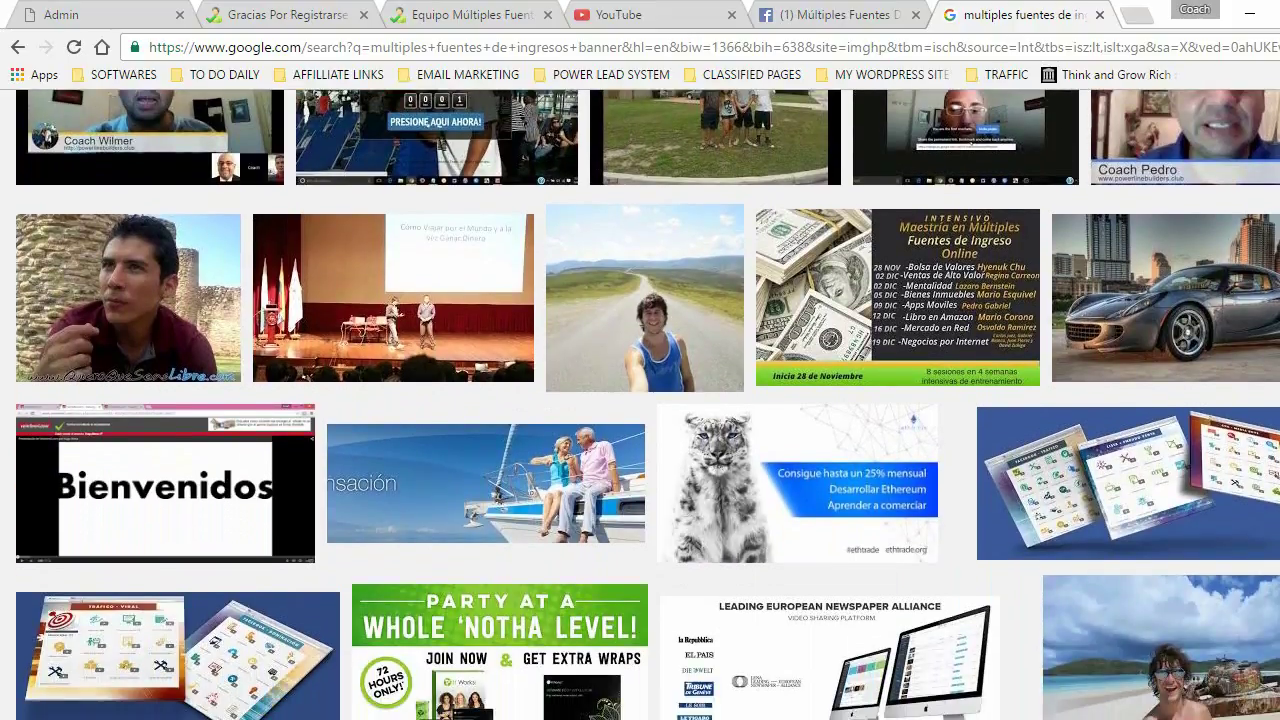
{"action": "scroll", "coordinate": [640, 409], "scroll_direction": "down", "scroll_amount": 3}
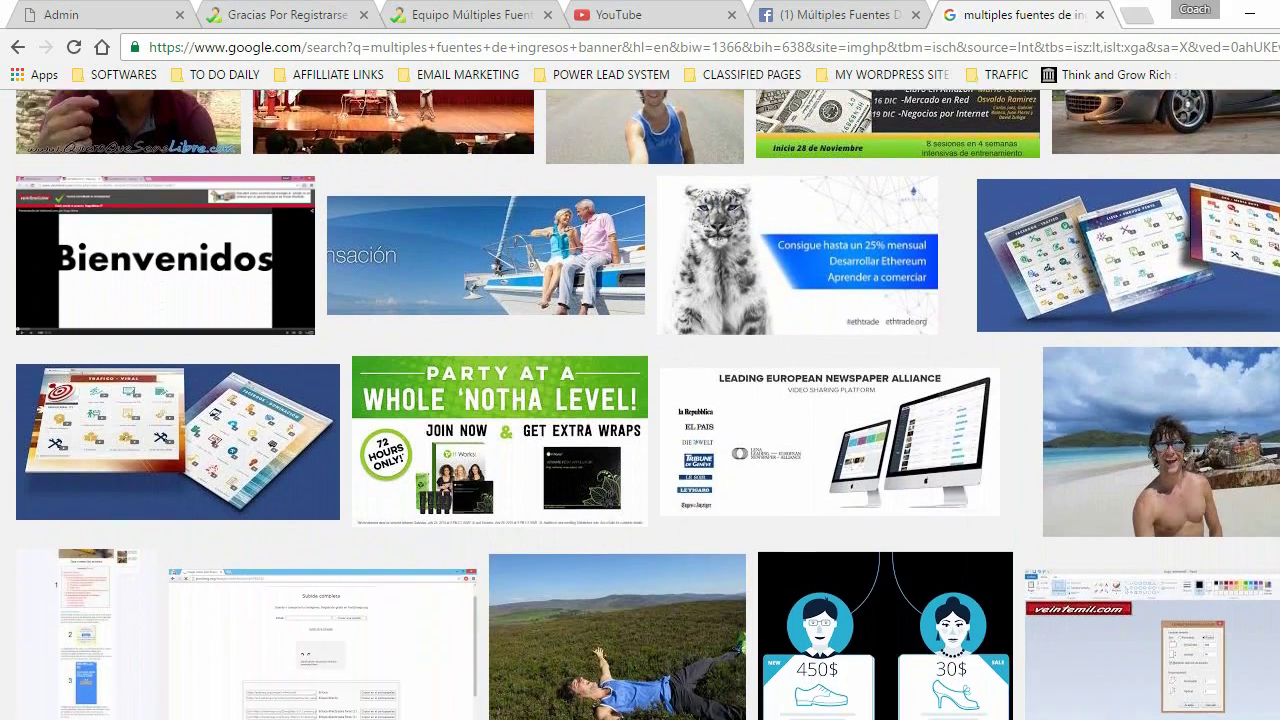
{"action": "scroll", "coordinate": [640, 409], "scroll_direction": "down", "scroll_amount": 5}
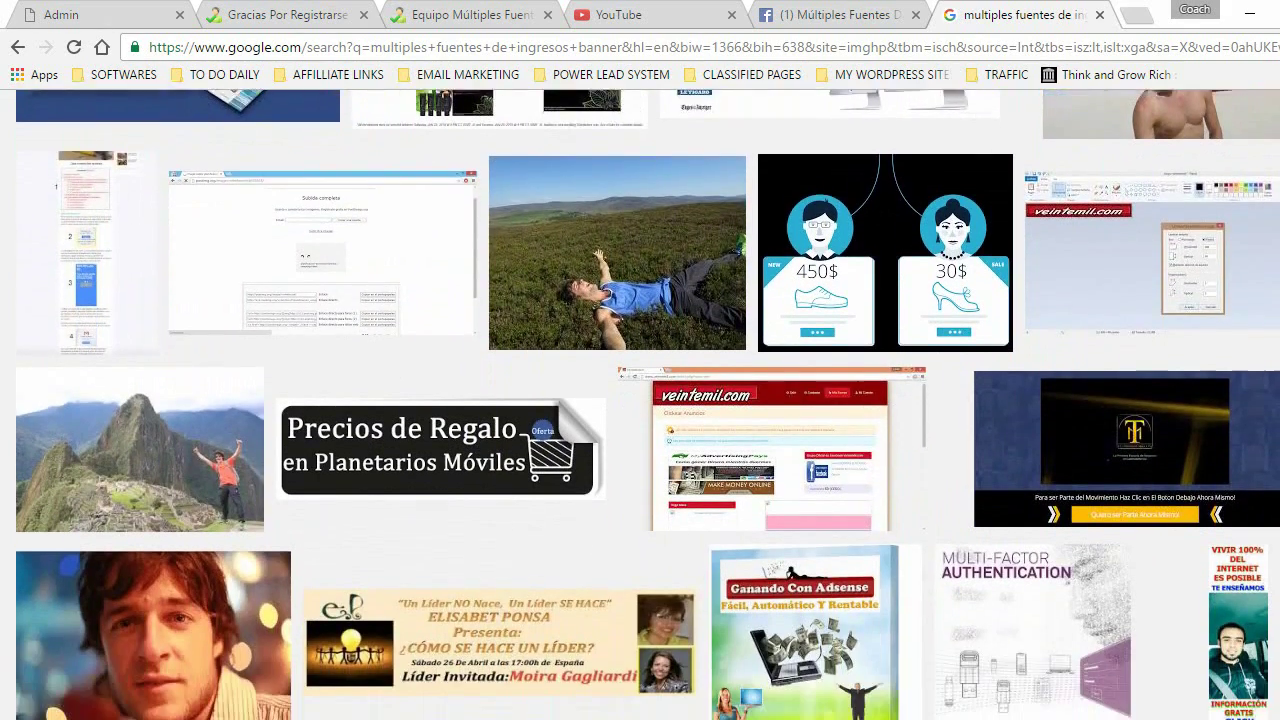
{"action": "scroll", "coordinate": [773, 560], "scroll_direction": "down", "scroll_amount": 3}
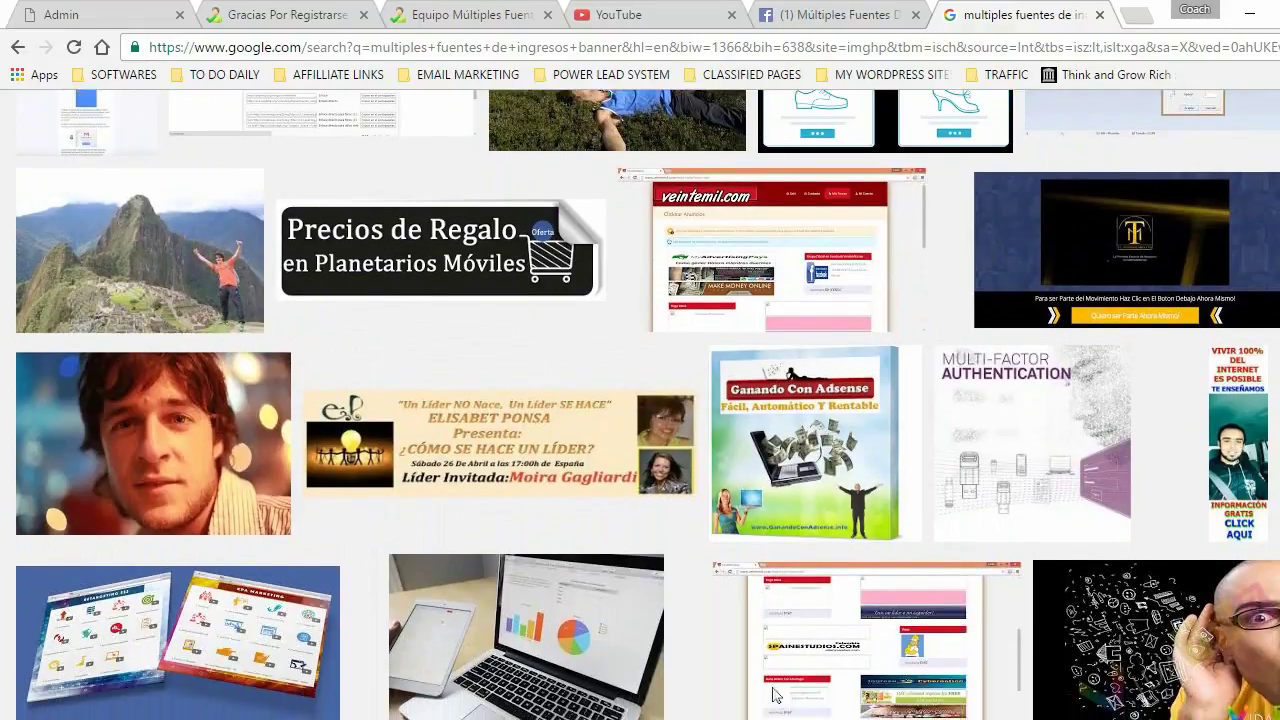
{"action": "scroll", "coordinate": [640, 409], "scroll_direction": "down", "scroll_amount": 3}
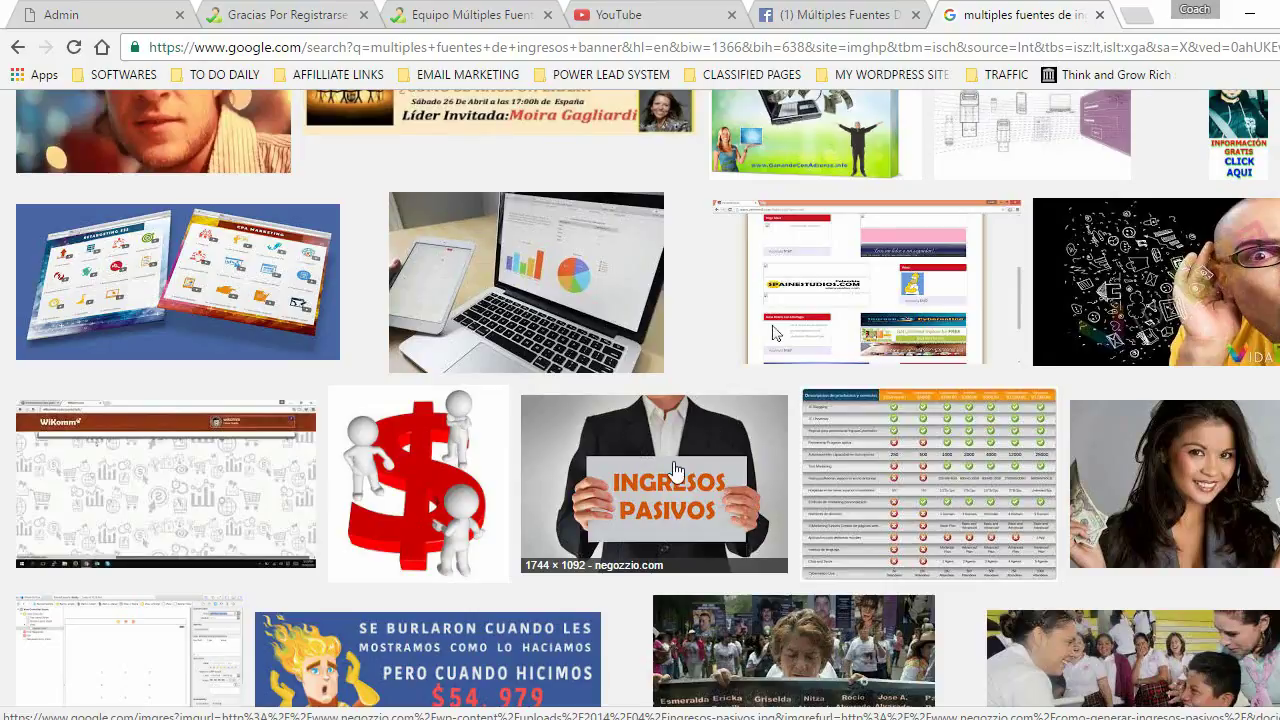
- Copy the Ingresos Pasivos image address from its preview and return to the Admin page editor
{"action": "left_click", "coordinate": [670, 465]}
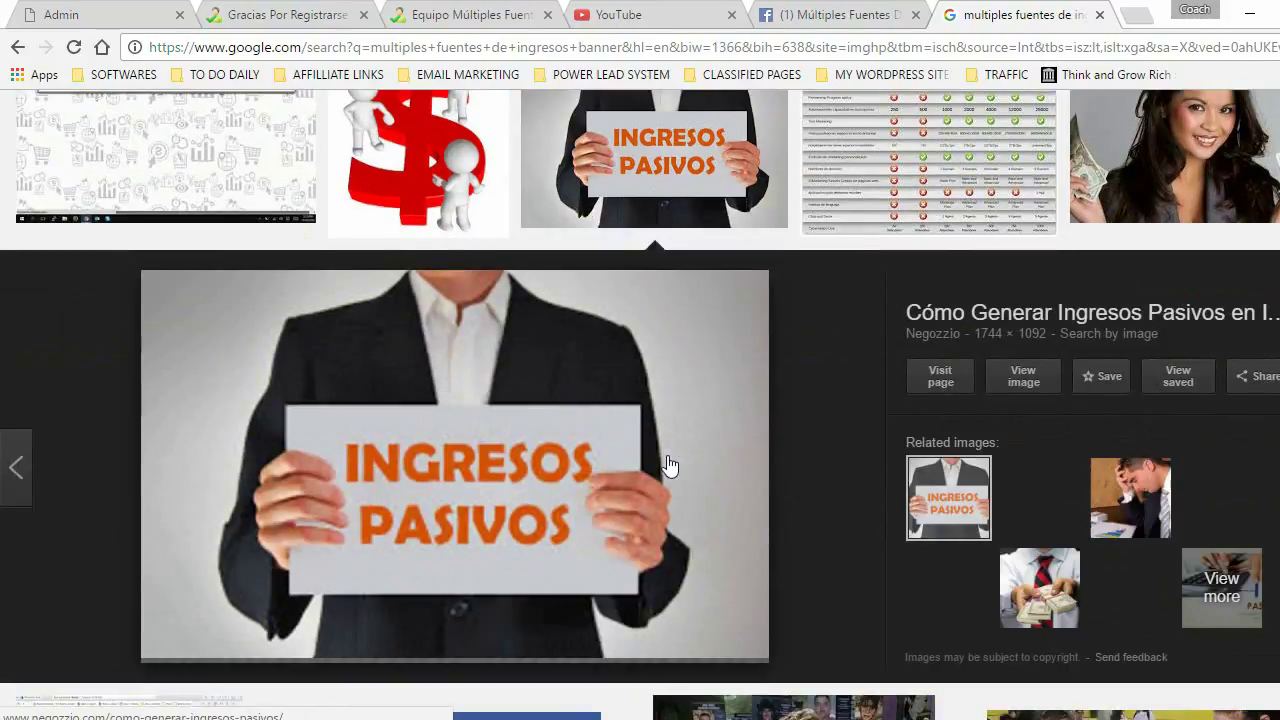
{"action": "right_click", "coordinate": [420, 386]}
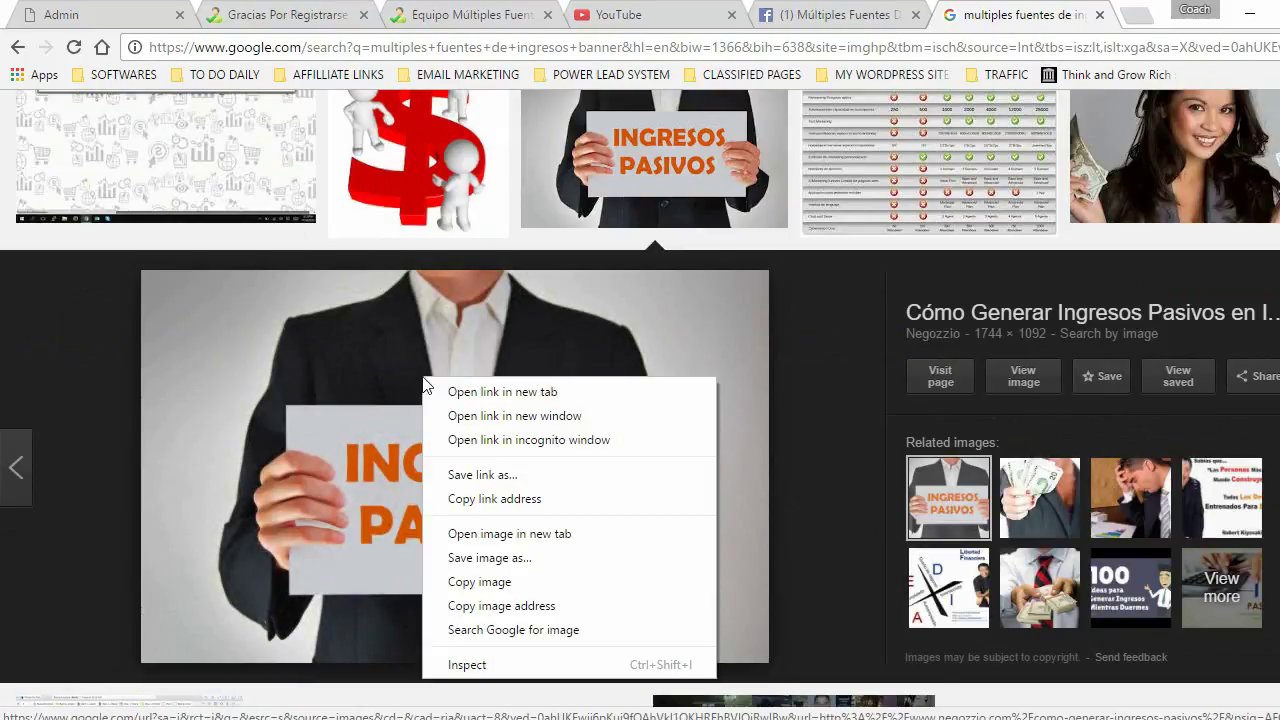
{"action": "left_click", "coordinate": [526, 607]}
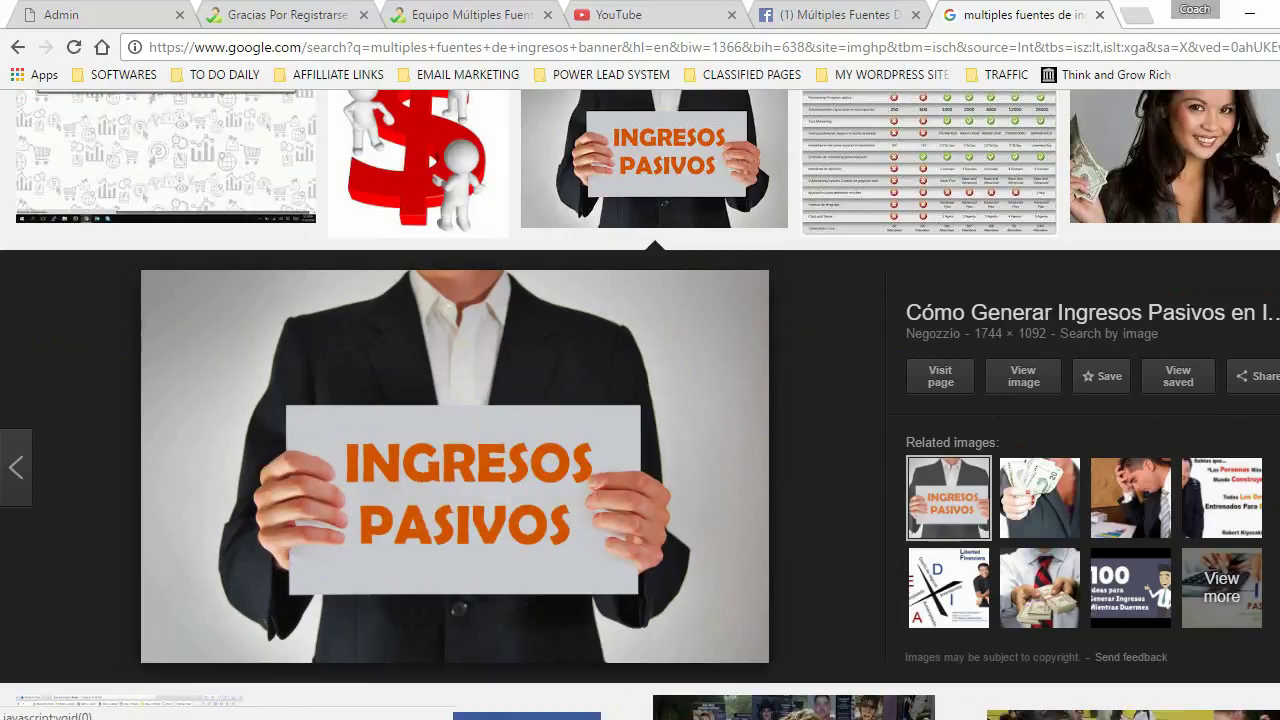
{"action": "key", "text": "Escape"}
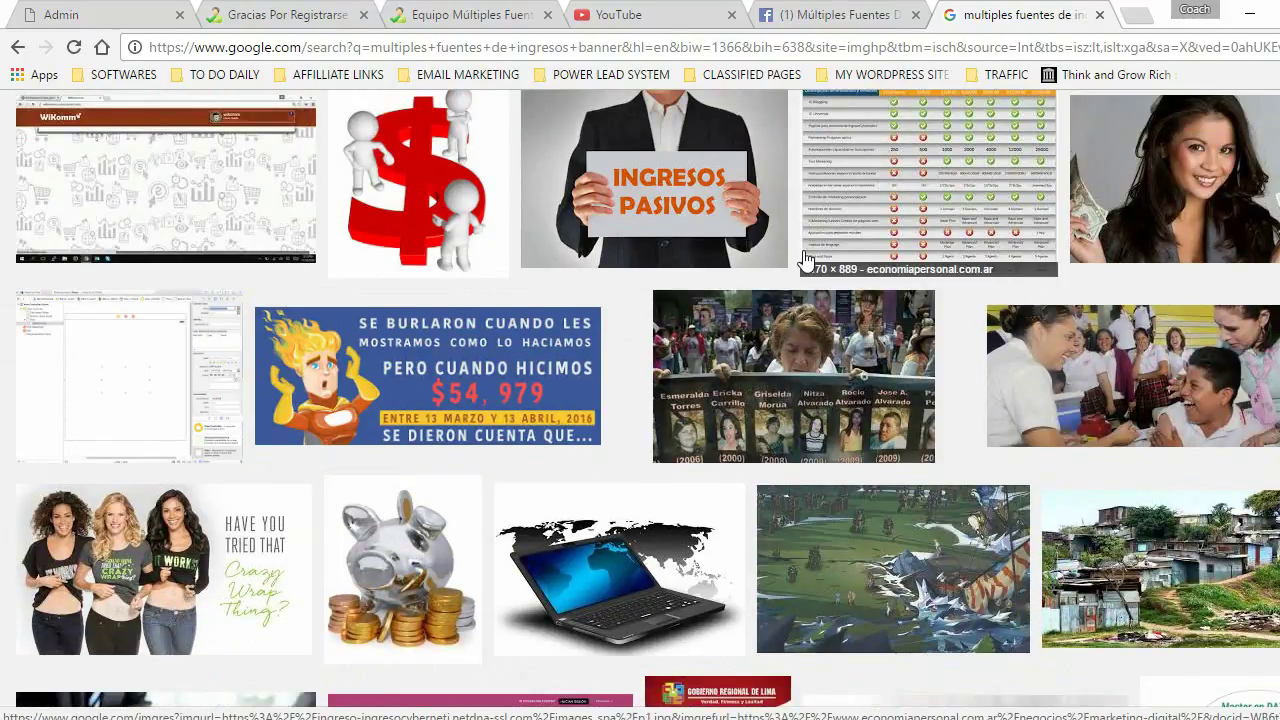
{"action": "left_click", "coordinate": [88, 15]}
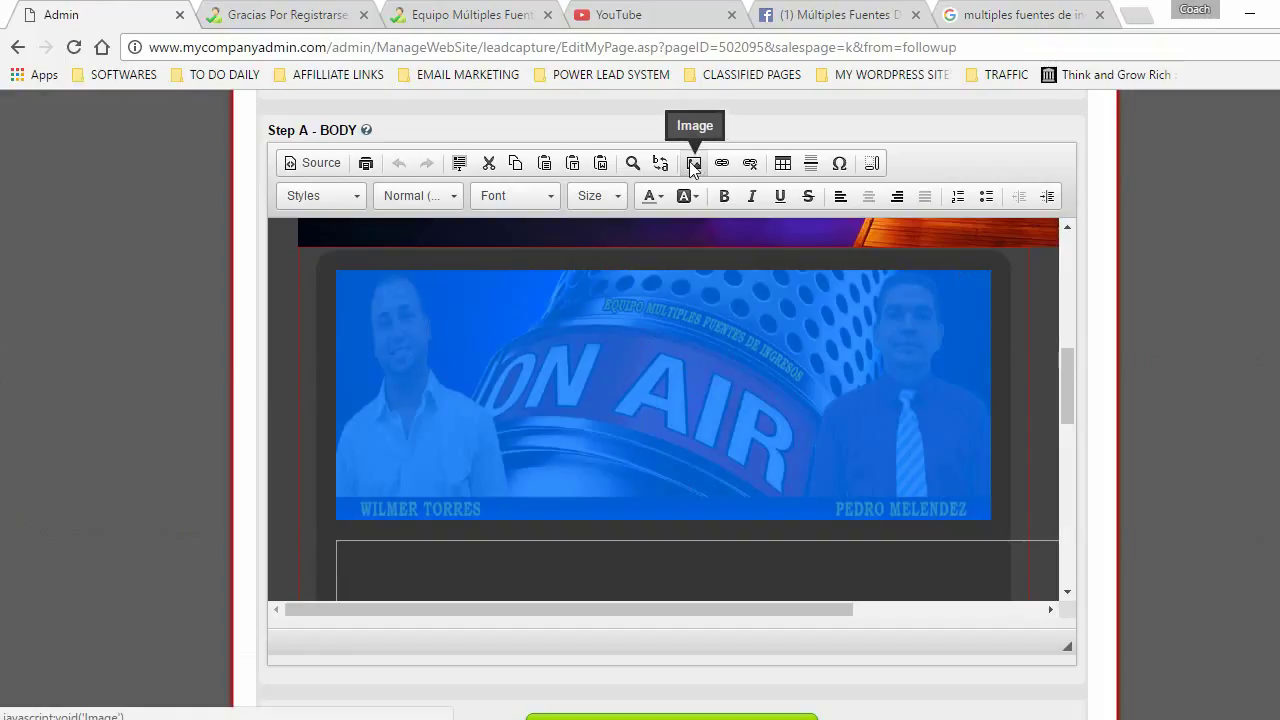
- Replace the ON AIR banner's image URL with the copied Ingresos Pasivos address
{"action": "left_click", "coordinate": [693, 163]}
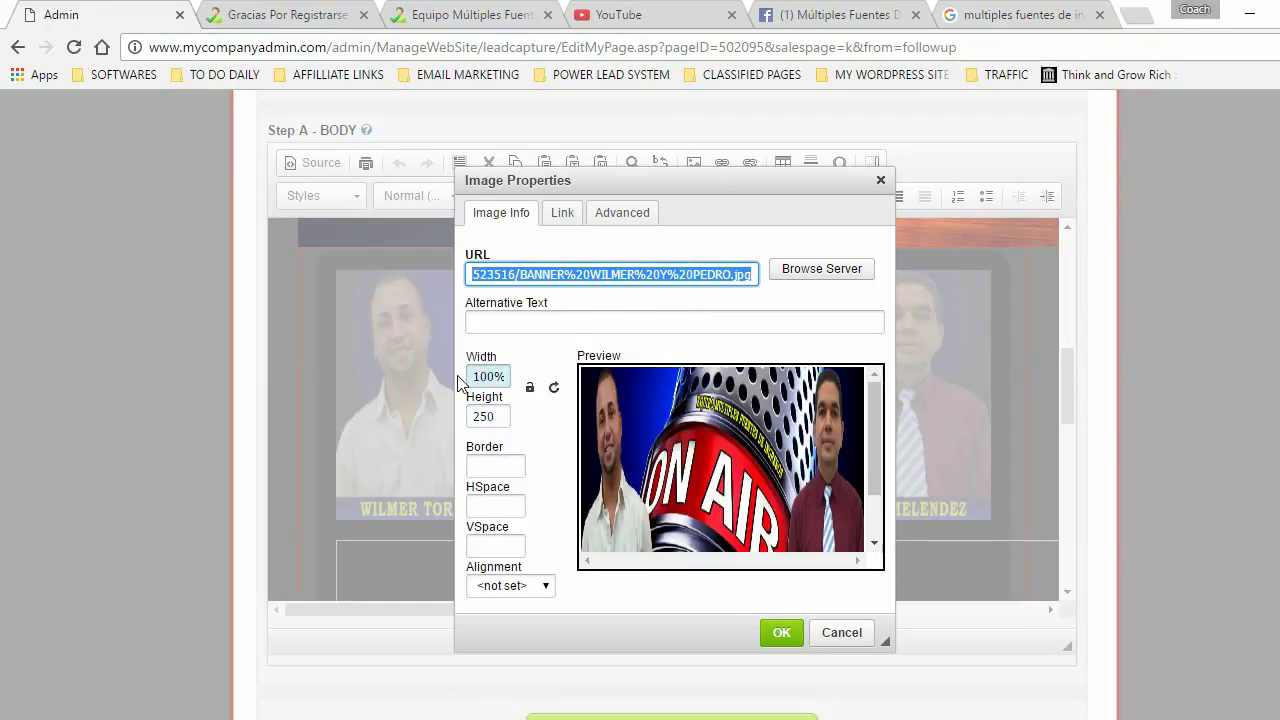
{"action": "right_click", "coordinate": [553, 272]}
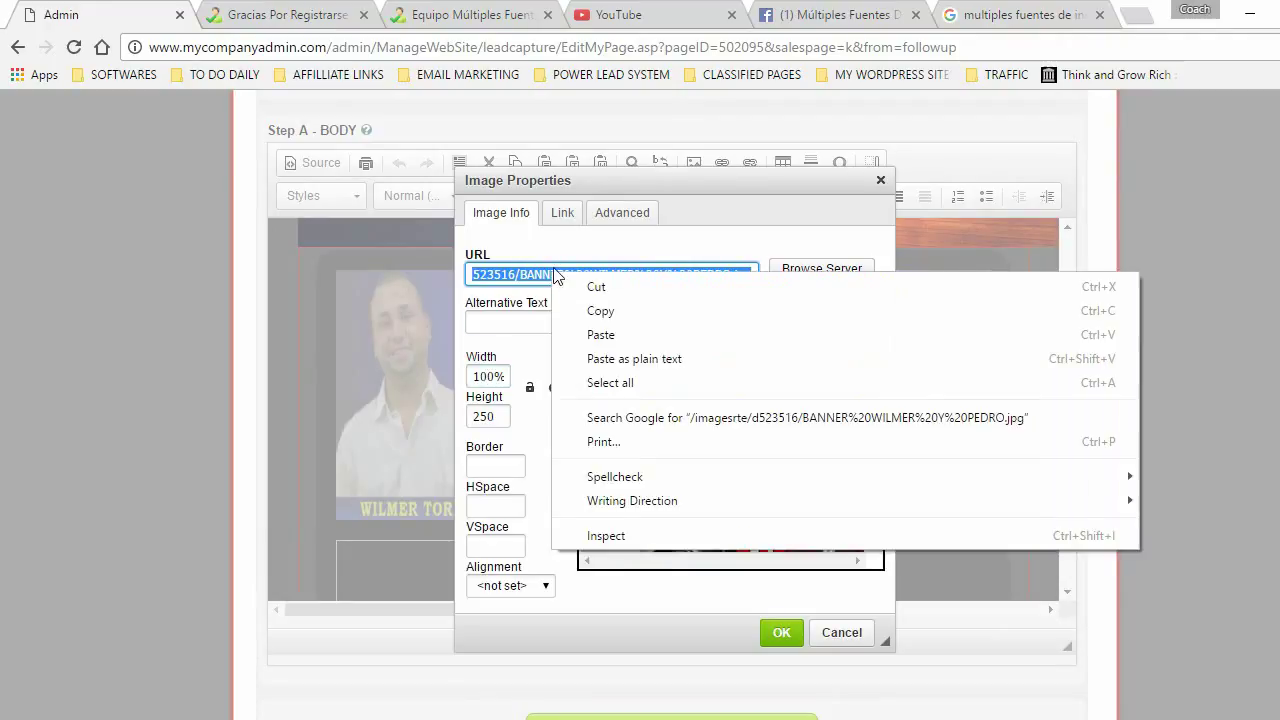
{"action": "left_click", "coordinate": [604, 335]}
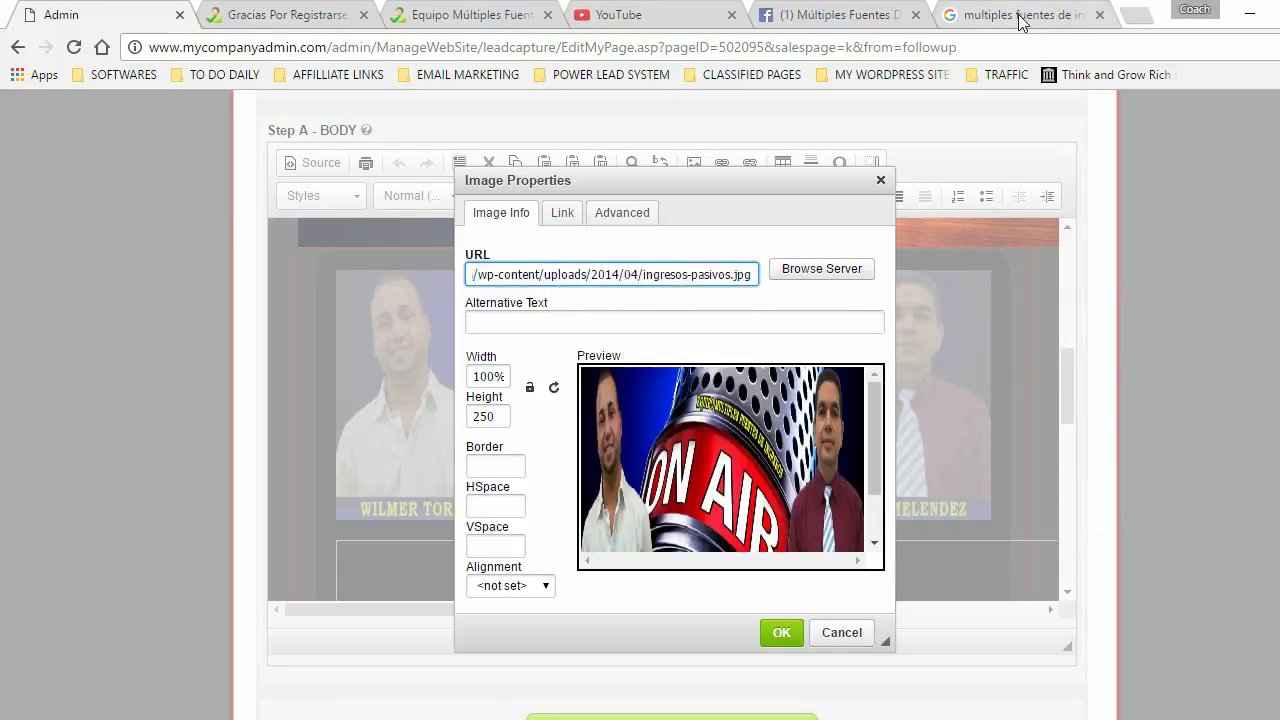
{"action": "left_click", "coordinate": [1020, 22]}
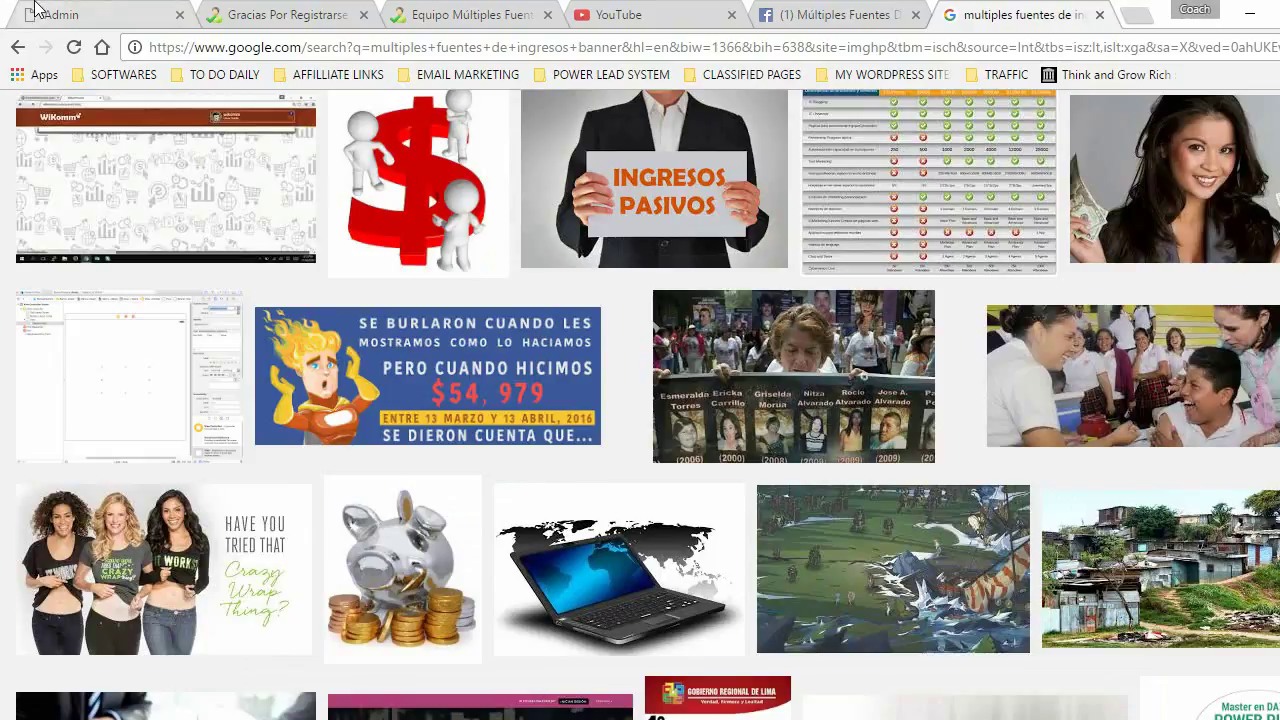
{"action": "left_click", "coordinate": [40, 14]}
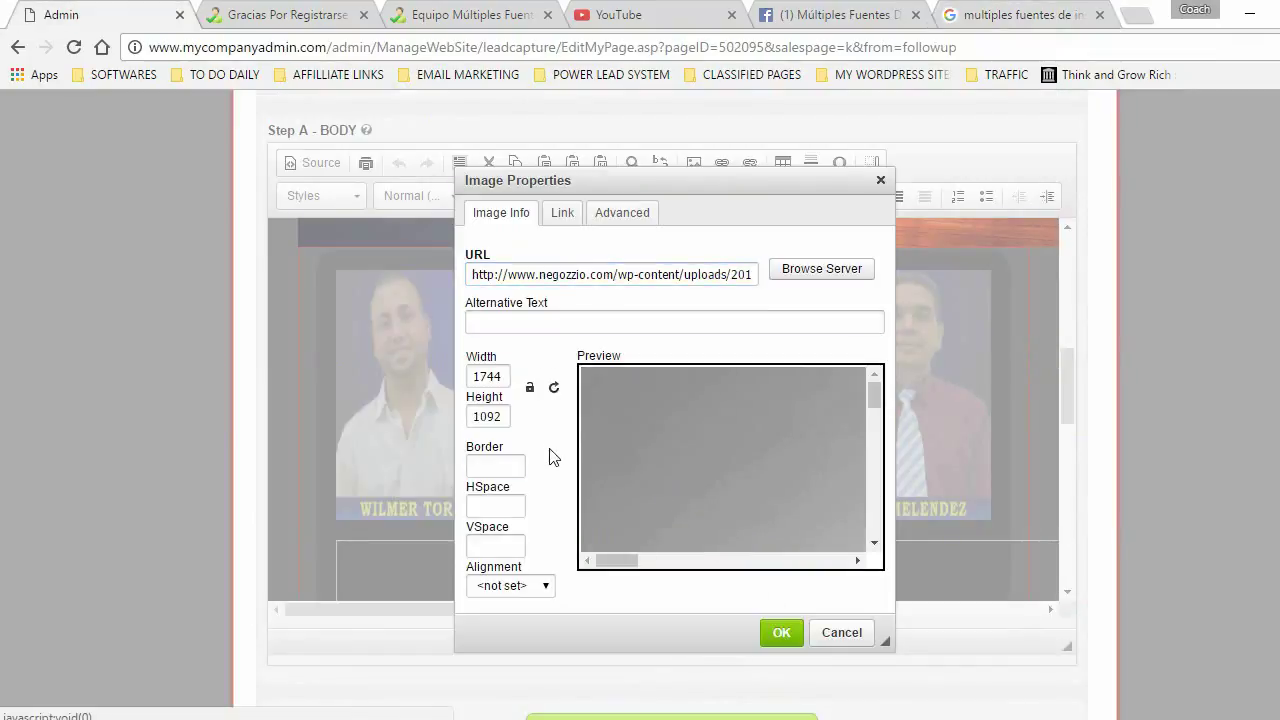
- Resize the banner to width 100% and height 250, then close the image properties
{"action": "left_click", "coordinate": [493, 377]}
{"action": "double_click", "coordinate": [493, 377]}
{"action": "type", "text": "100"}
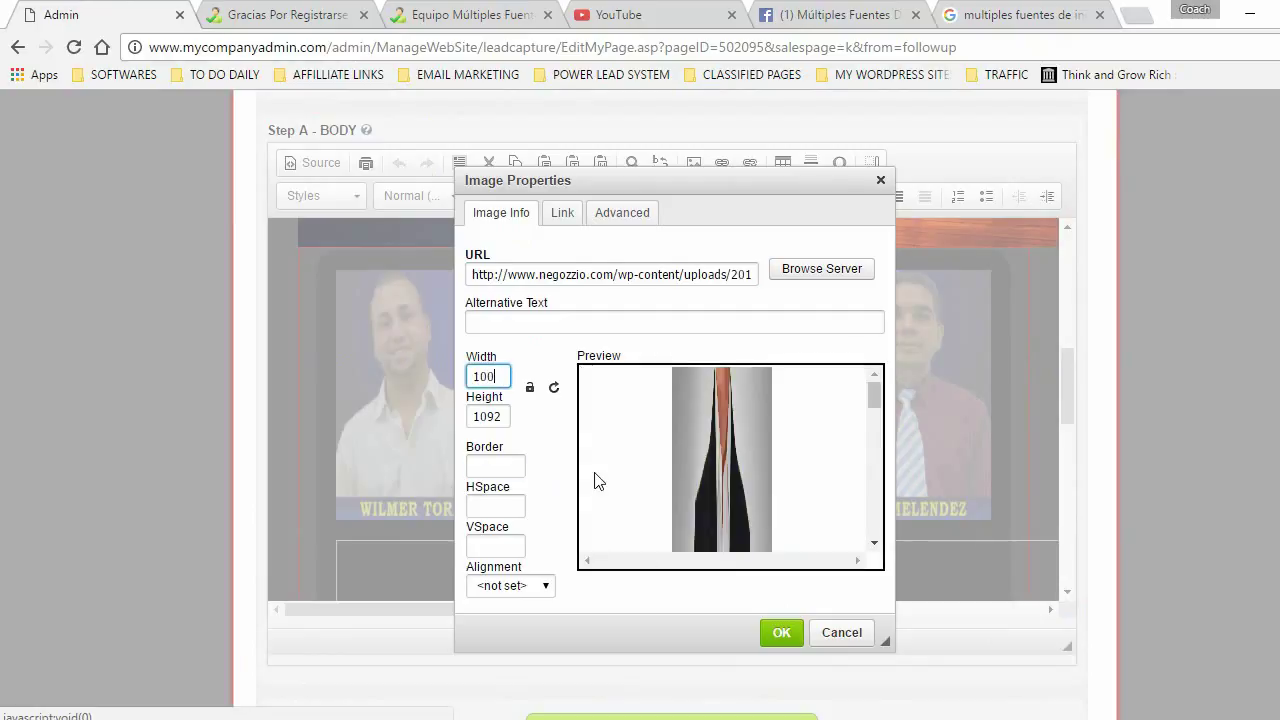
{"action": "type", "text": "%"}
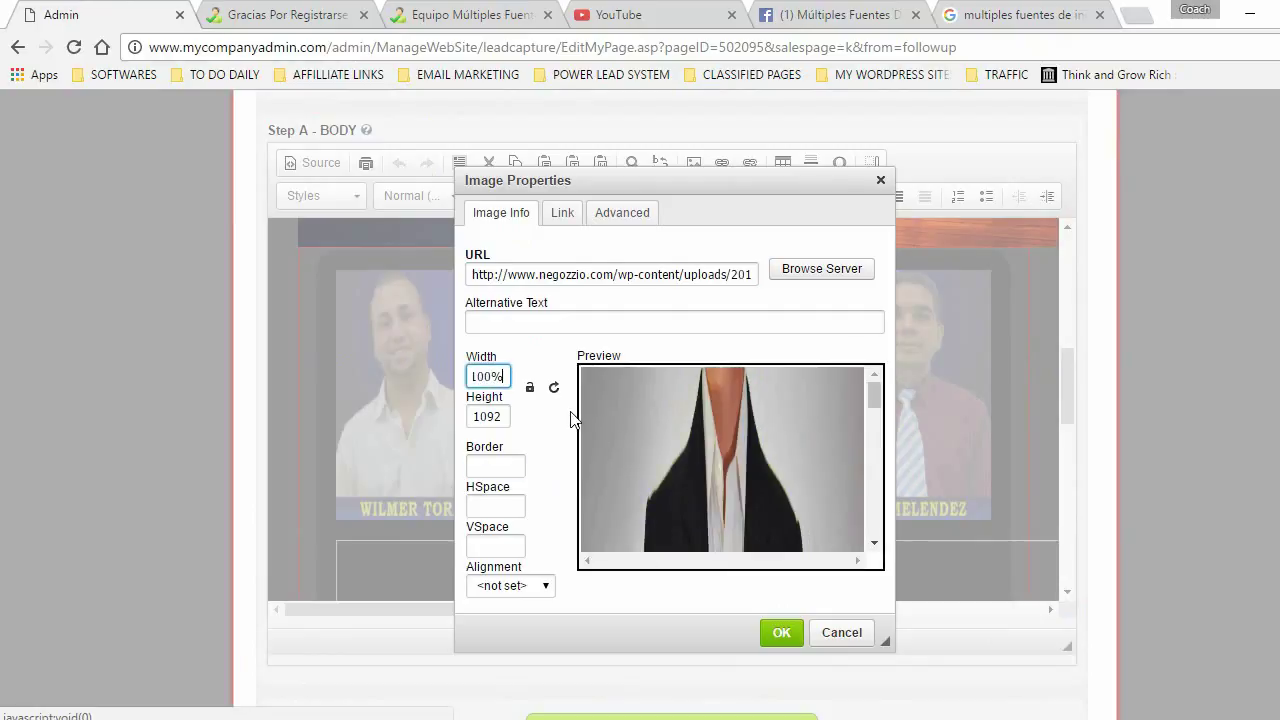
{"action": "left_click_drag", "start_coordinate": [504, 414], "coordinate": [476, 415]}
{"action": "type", "text": "250"}
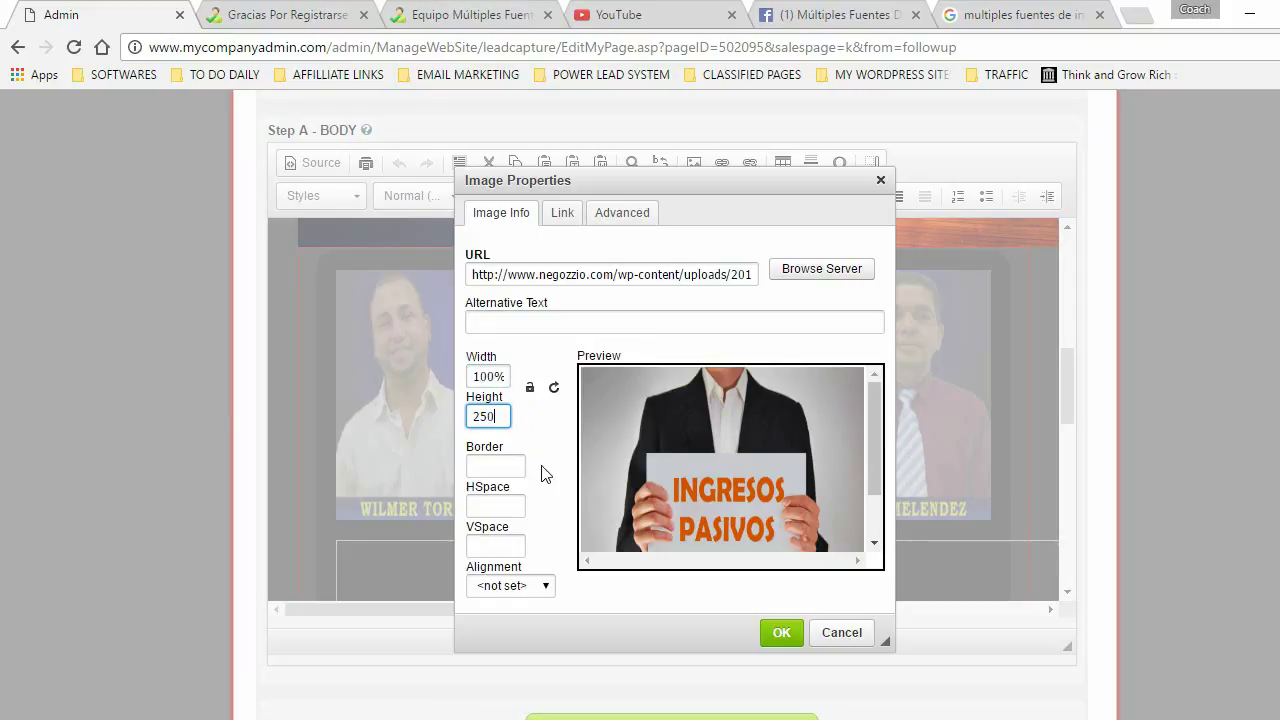
{"action": "left_click", "coordinate": [776, 634]}
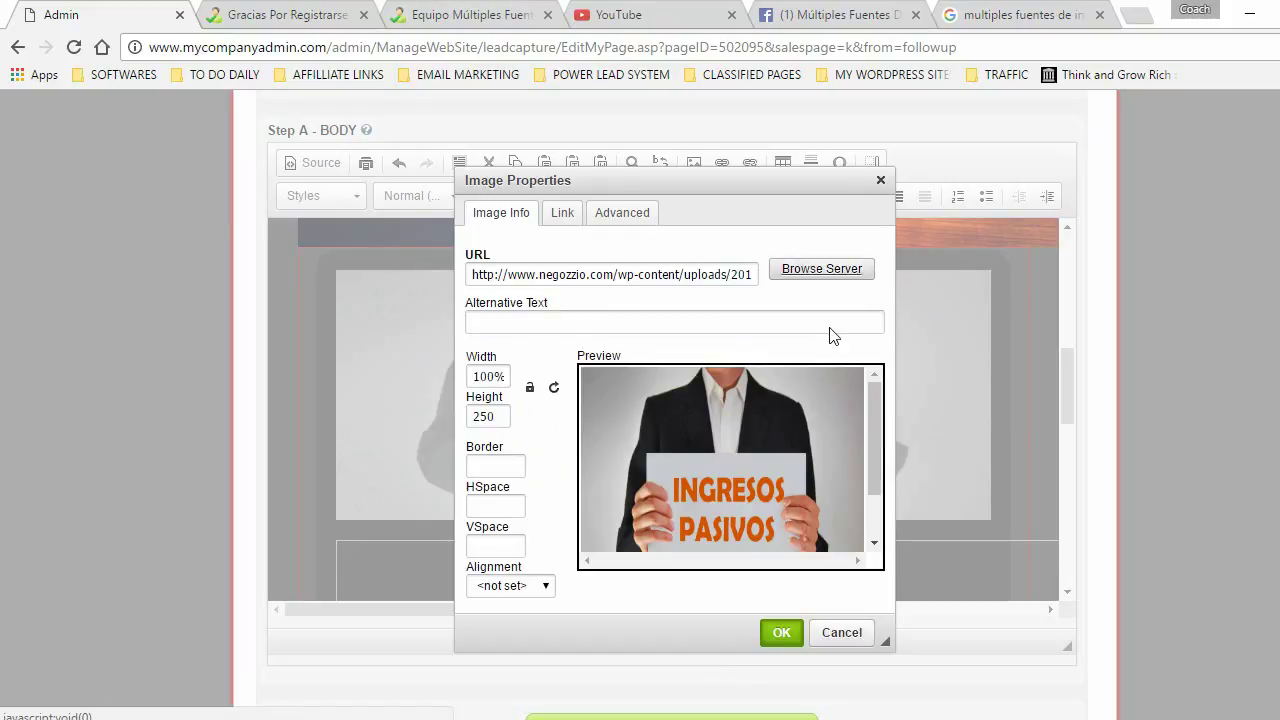
{"action": "left_click", "coordinate": [843, 633]}
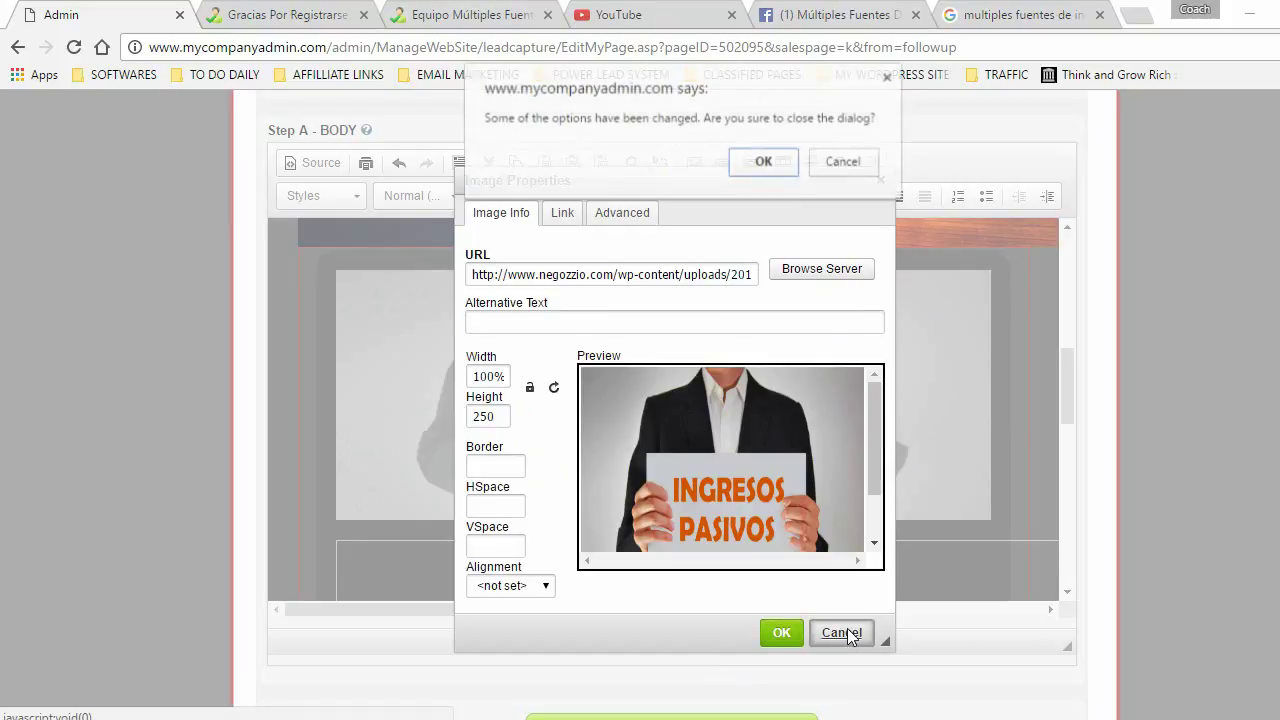
{"action": "left_click", "coordinate": [763, 161]}
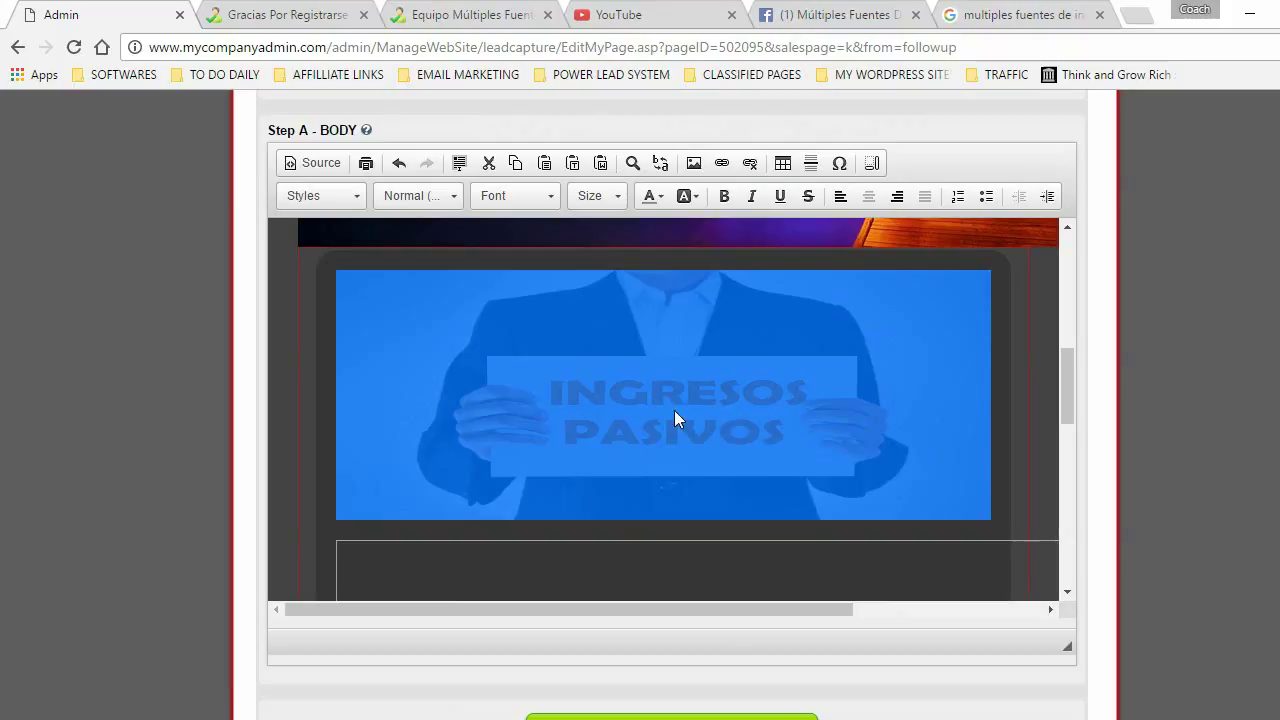
{"action": "left_click", "coordinate": [1038, 395]}
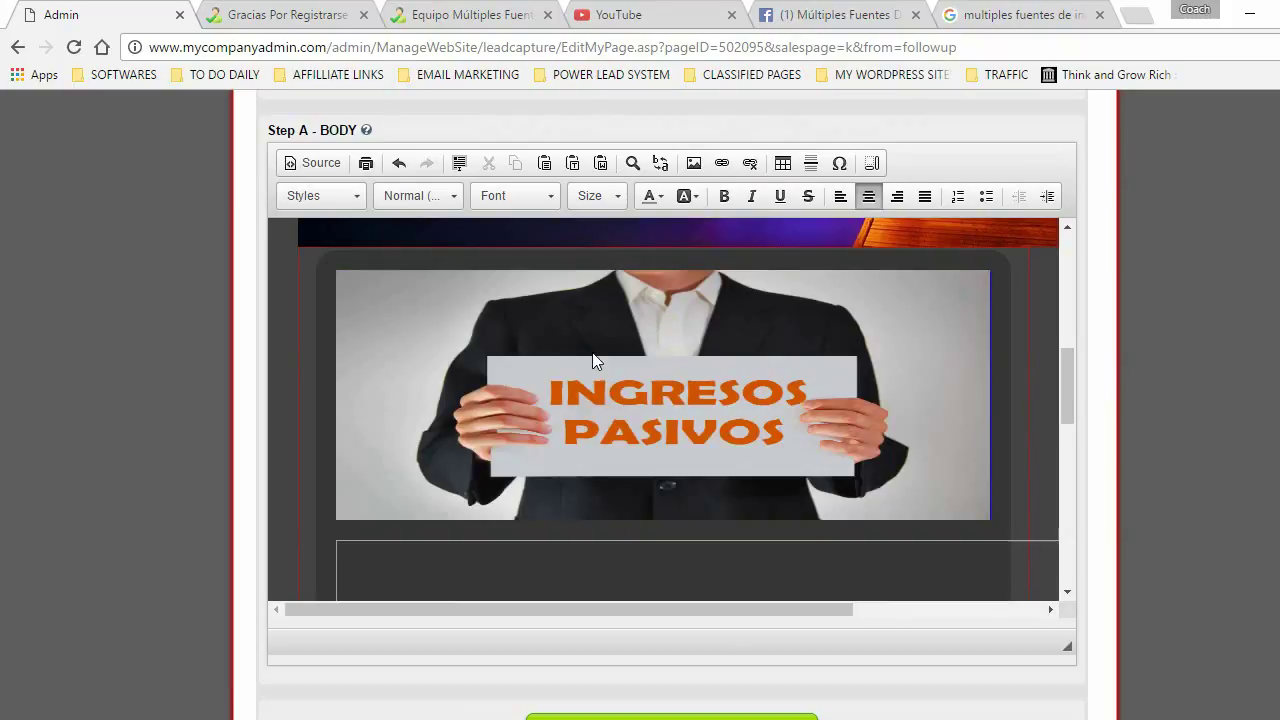
{"action": "scroll", "coordinate": [1068, 378], "scroll_direction": "down", "scroll_amount": 3}
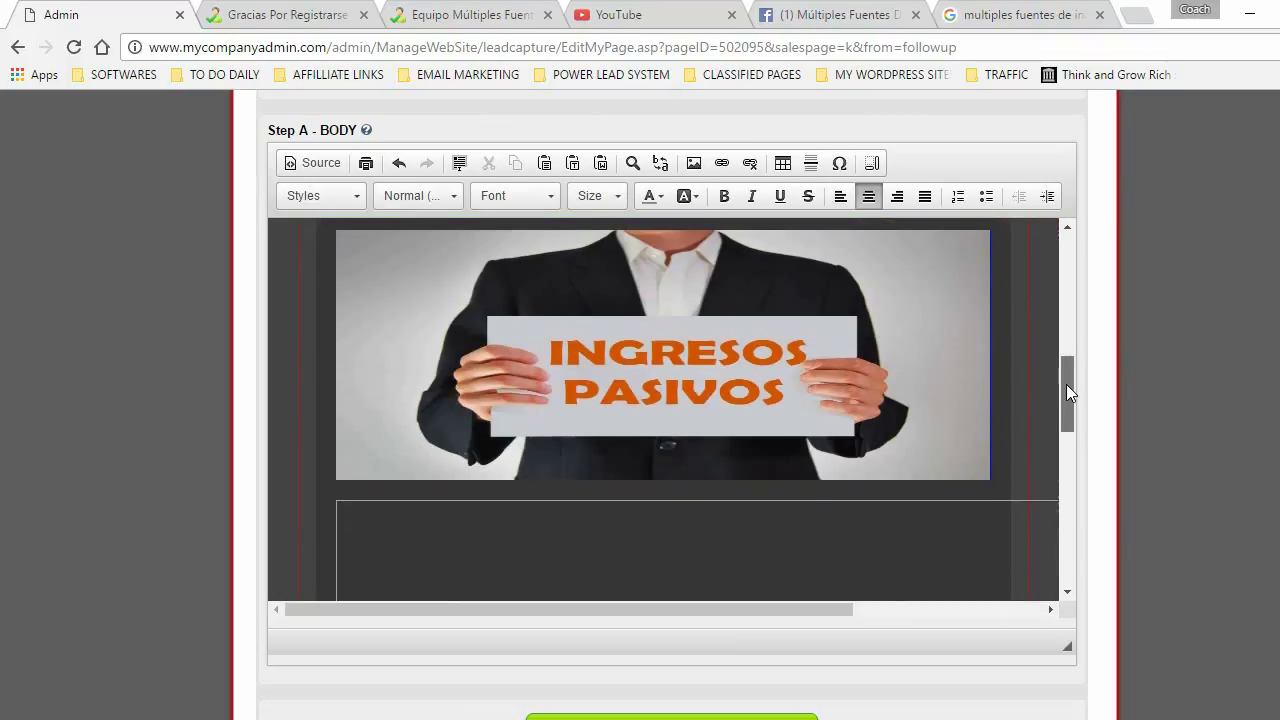
{"action": "left_click_drag", "start_coordinate": [1066, 433], "coordinate": [1066, 540]}
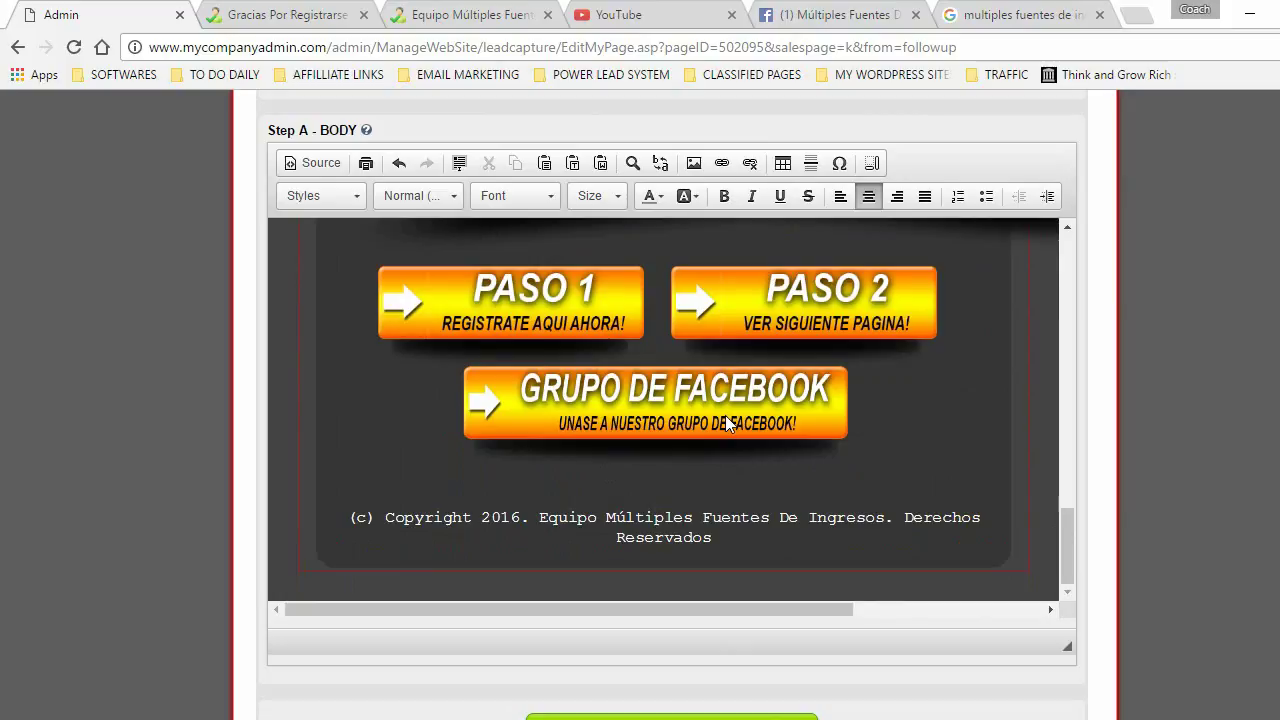
{"action": "left_click_drag", "start_coordinate": [1066, 529], "coordinate": [1062, 383]}
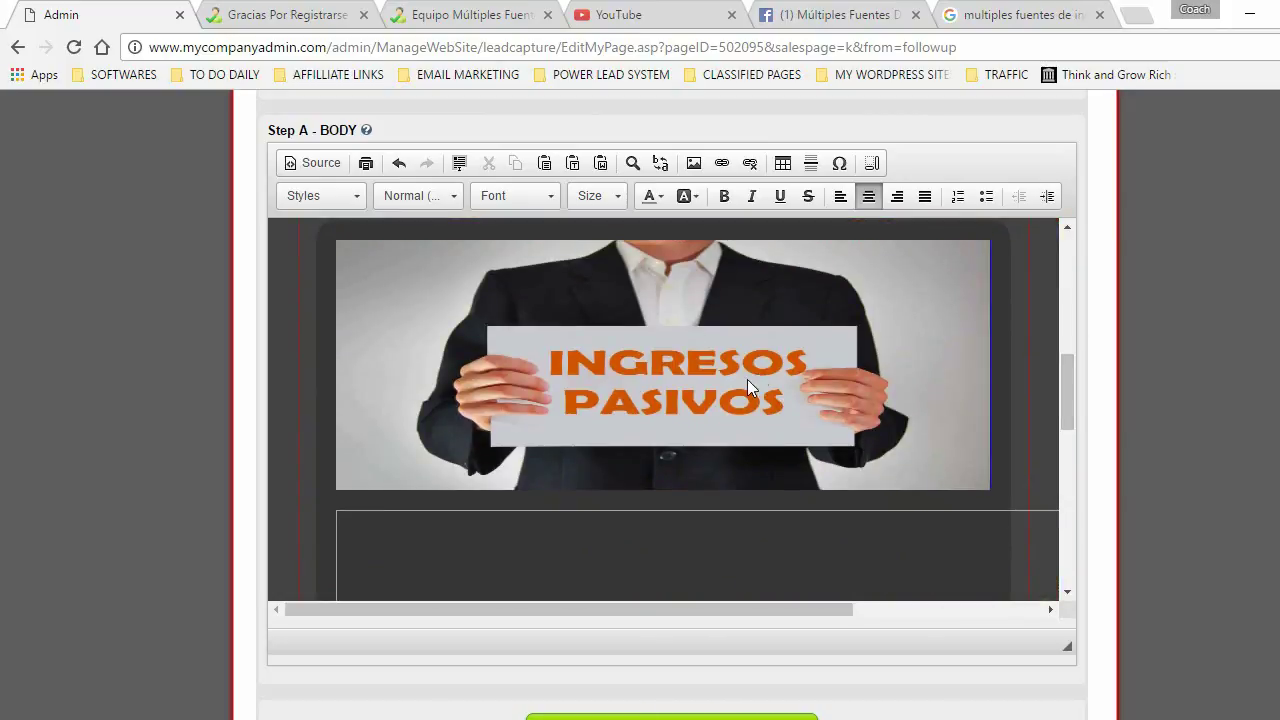
{"action": "left_click_drag", "start_coordinate": [1073, 374], "coordinate": [991, 441]}
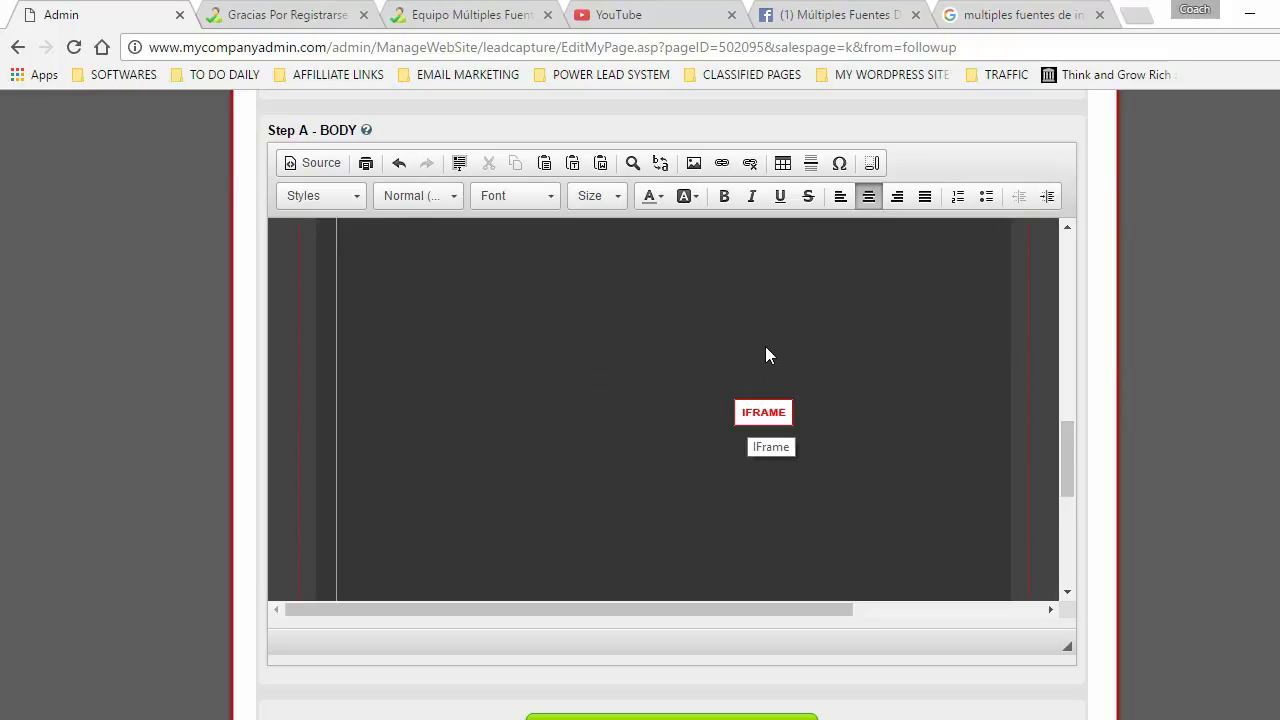
- Open the embedded video's IFrame Properties and select the video ID after 'embed/' in its URL
{"action": "double_click", "coordinate": [761, 406]}
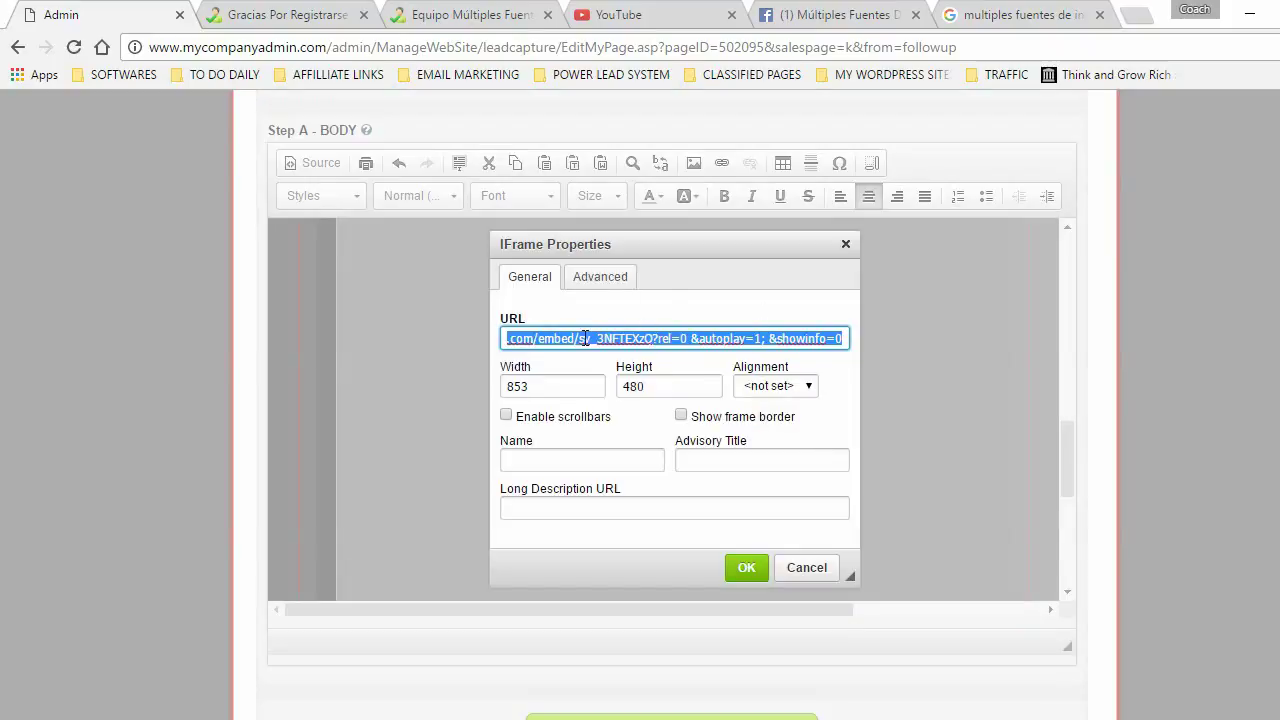
{"action": "left_click", "coordinate": [506, 338]}
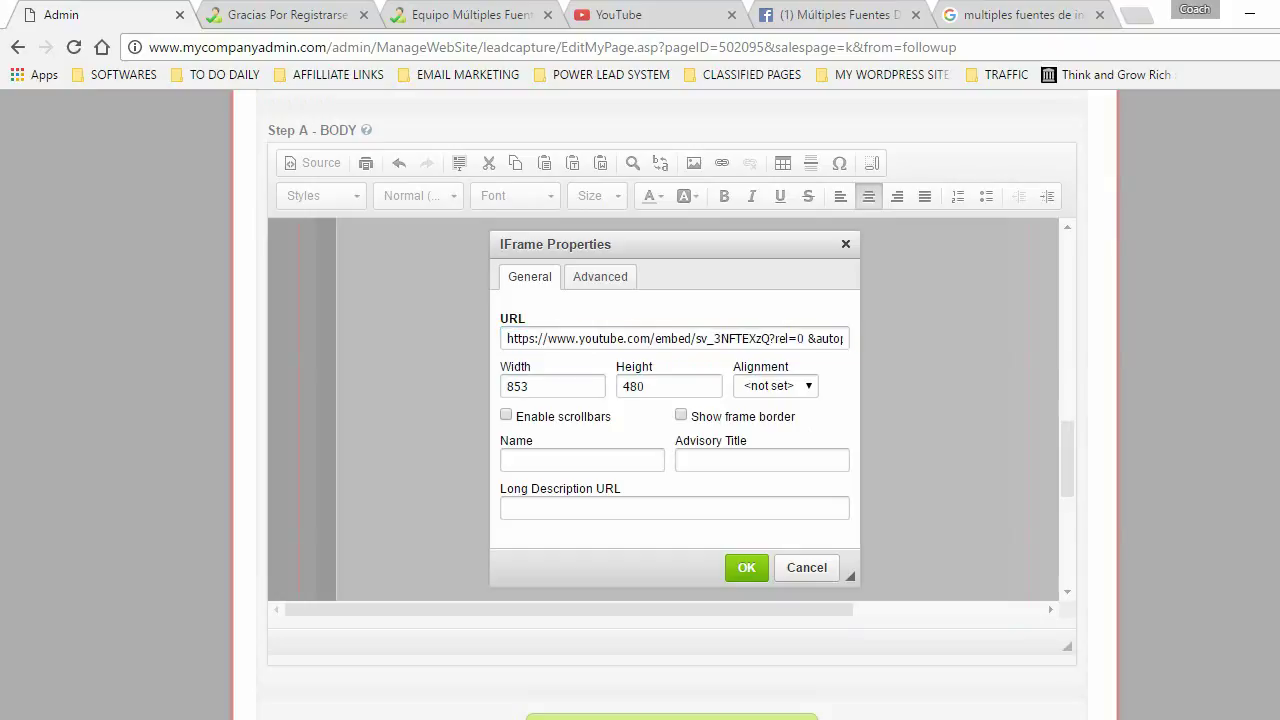
{"action": "triple_click", "coordinate": [709, 344]}
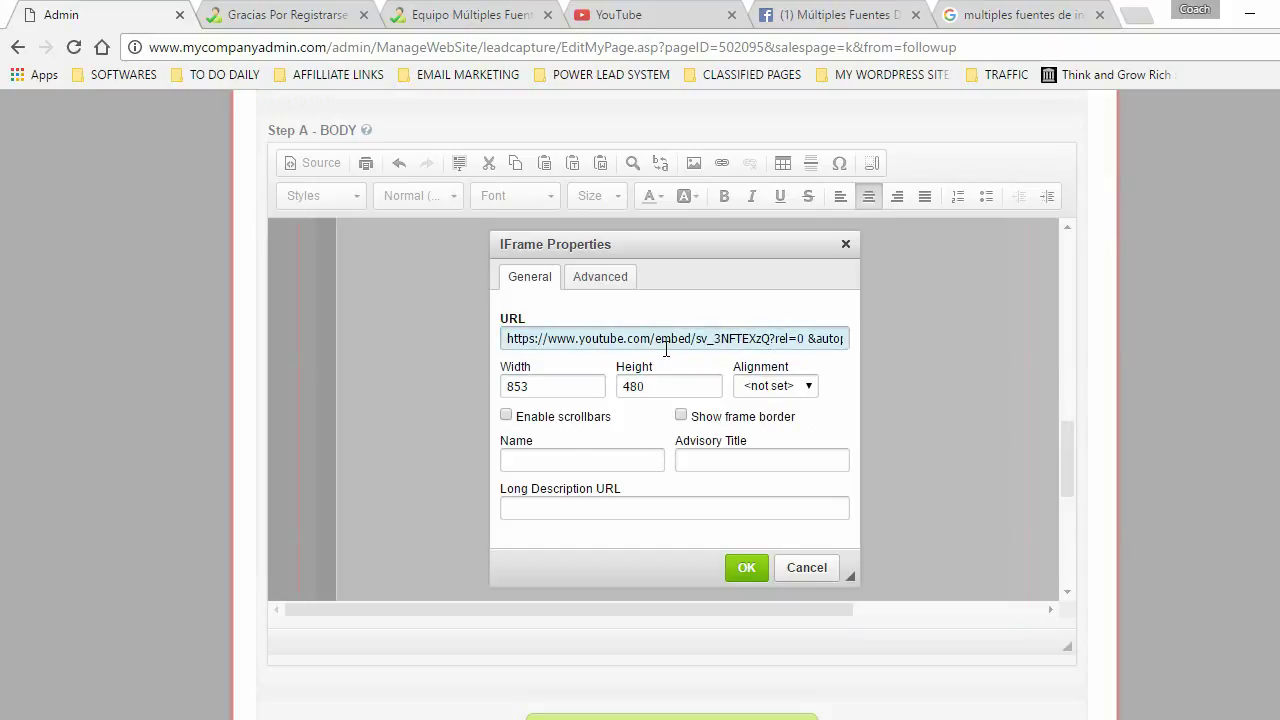
{"action": "left_click_drag", "start_coordinate": [697, 338], "coordinate": [770, 342]}
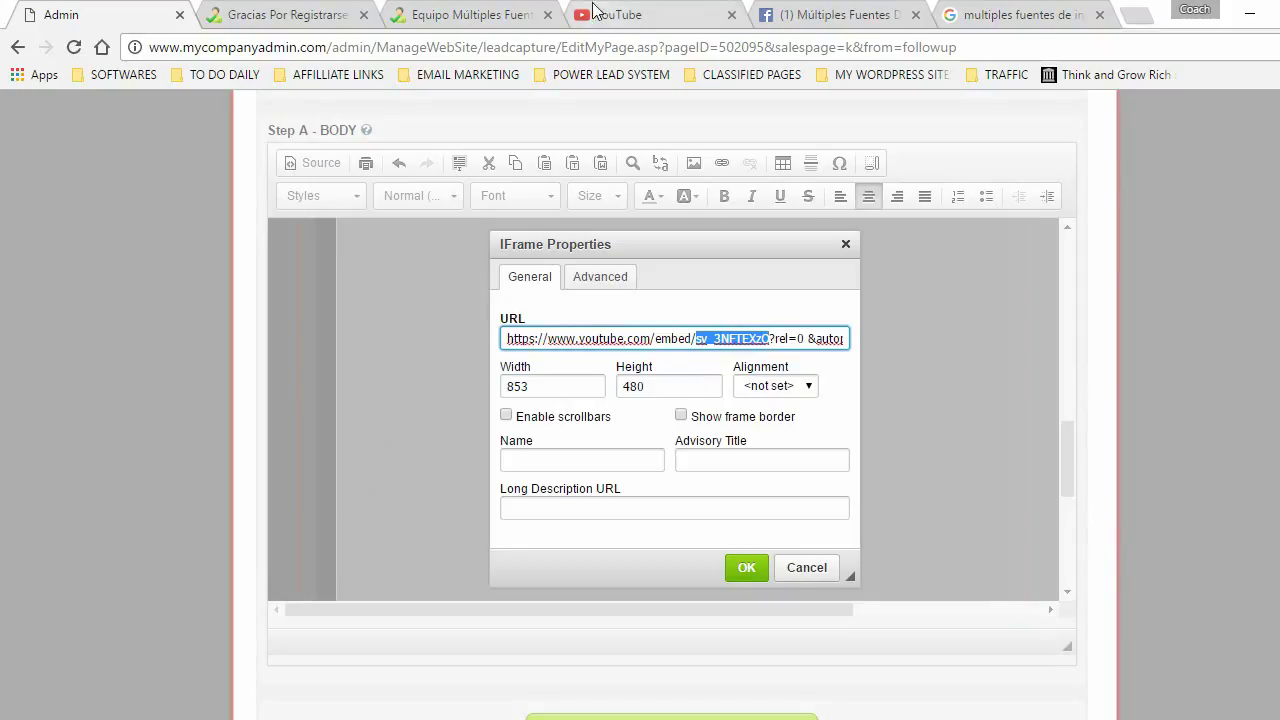
- Go from the YouTube tab to Creator Studio's Live Streaming Events list
{"action": "left_click", "coordinate": [640, 16]}
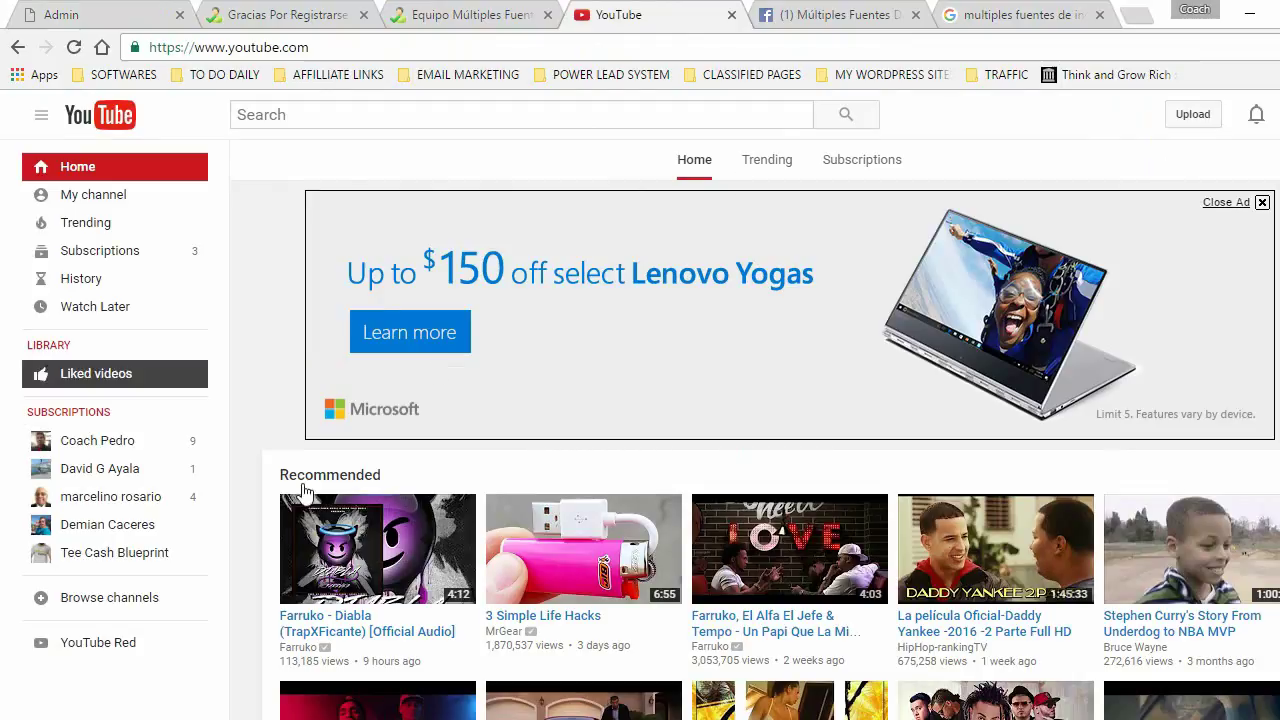
{"action": "left_click", "coordinate": [1276, 114]}
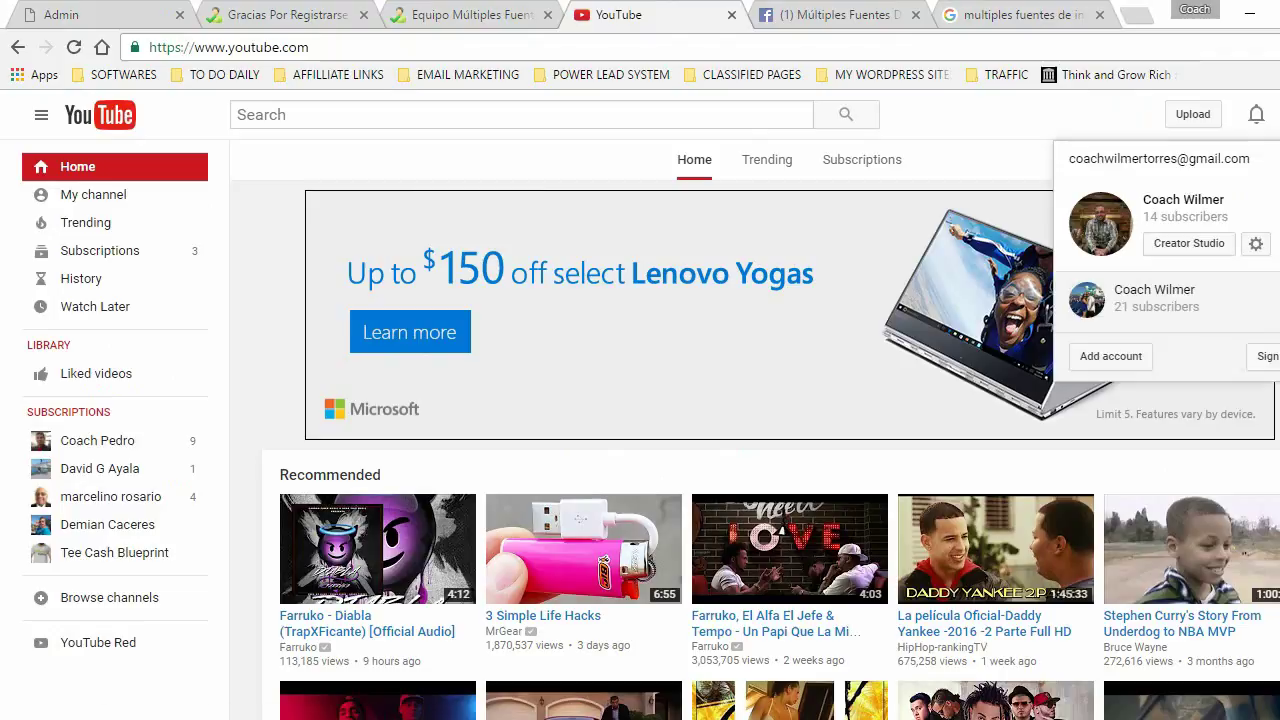
{"action": "left_click", "coordinate": [1189, 246]}
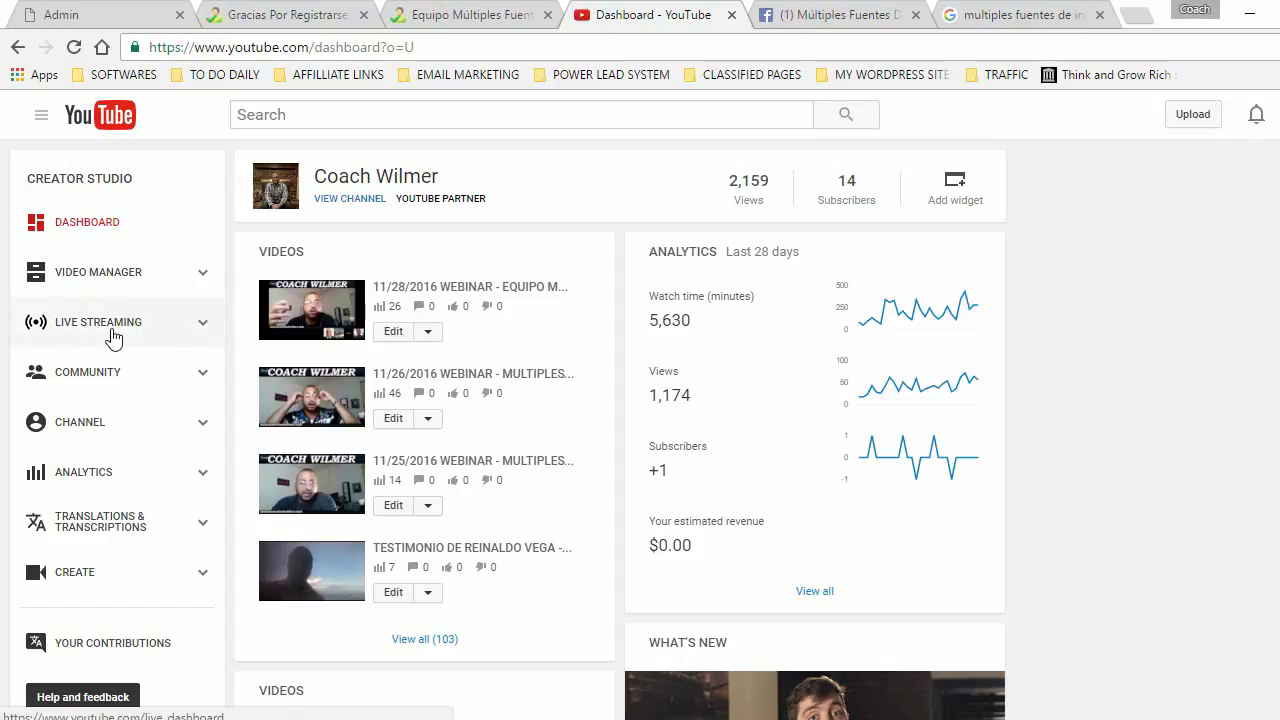
{"action": "left_click", "coordinate": [205, 333]}
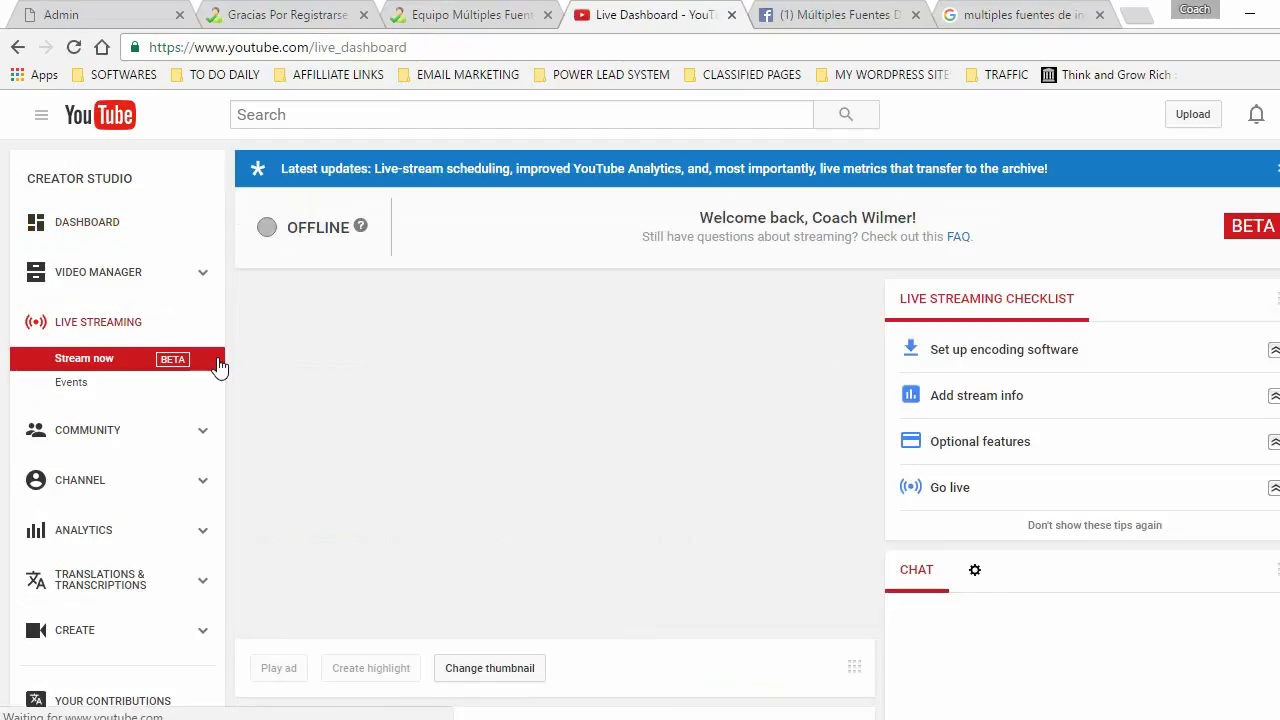
{"action": "left_click", "coordinate": [50, 387]}
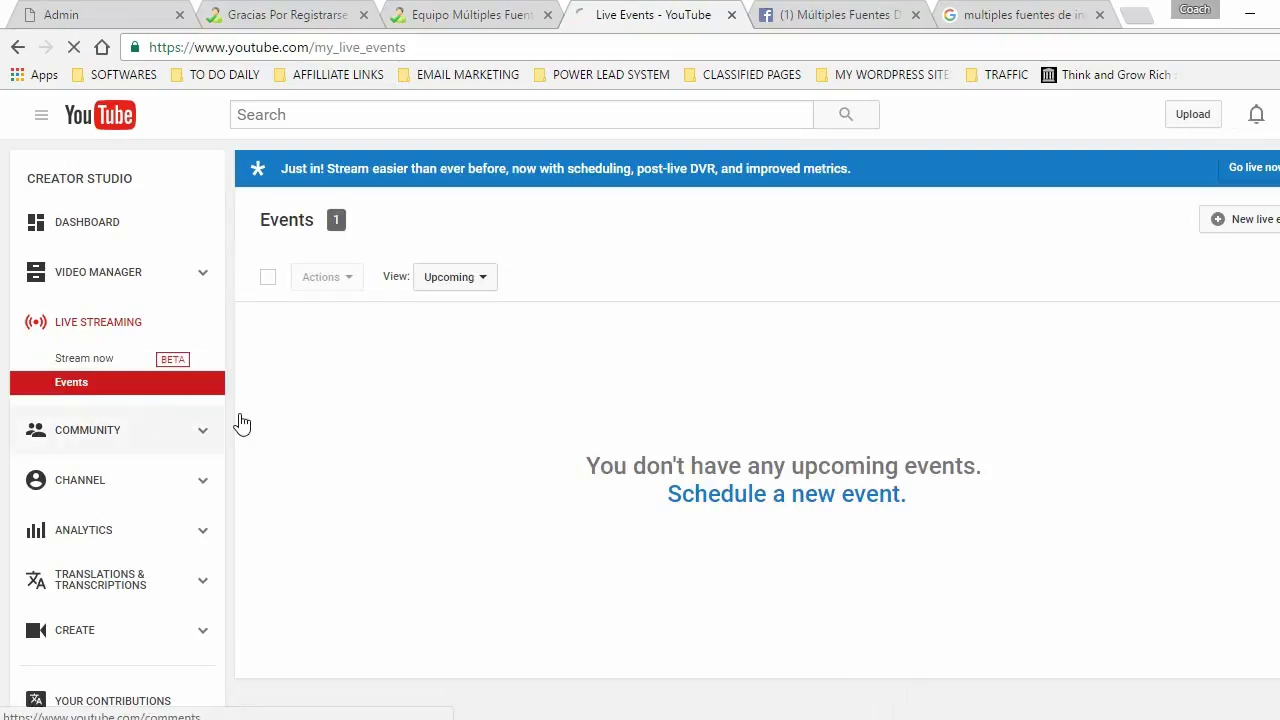
- Create a new live event titled '12/5/2016 WEBINAR - EQUIPO MULTIPLES FUENTES DE INGRESOS' with the host's name and special guest
{"action": "left_click", "coordinate": [1215, 219]}
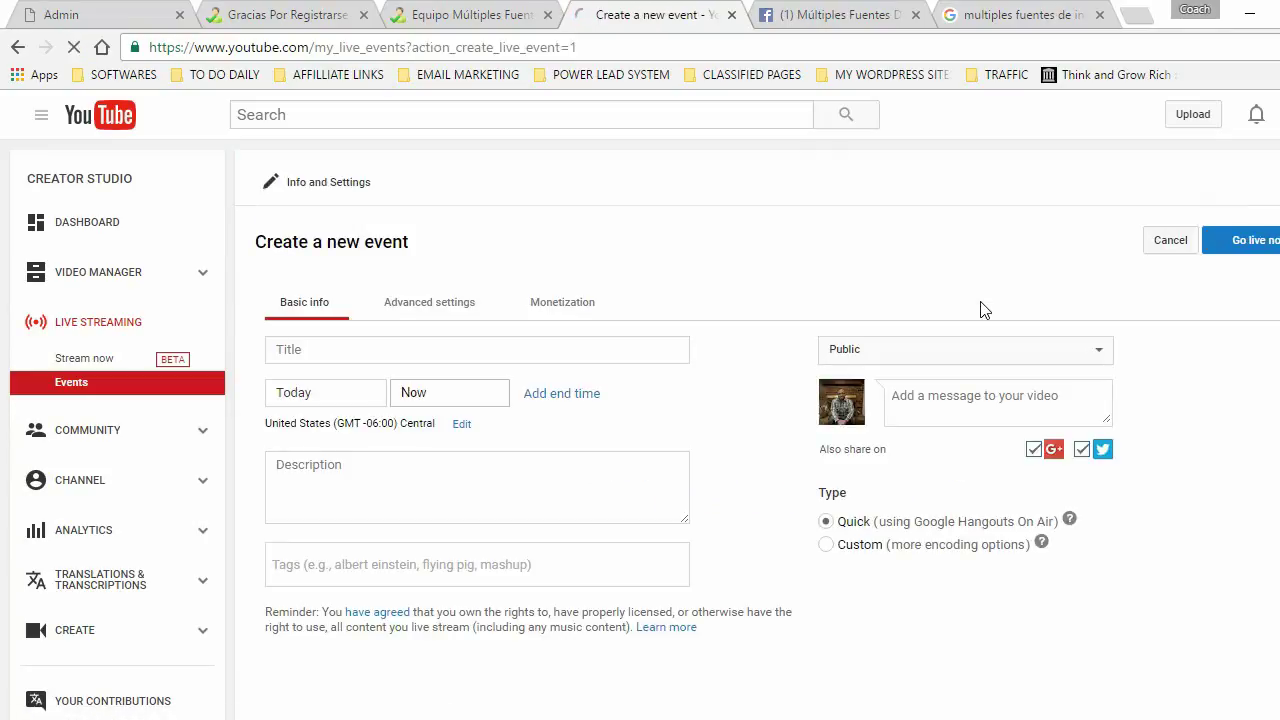
{"action": "left_click", "coordinate": [301, 352]}
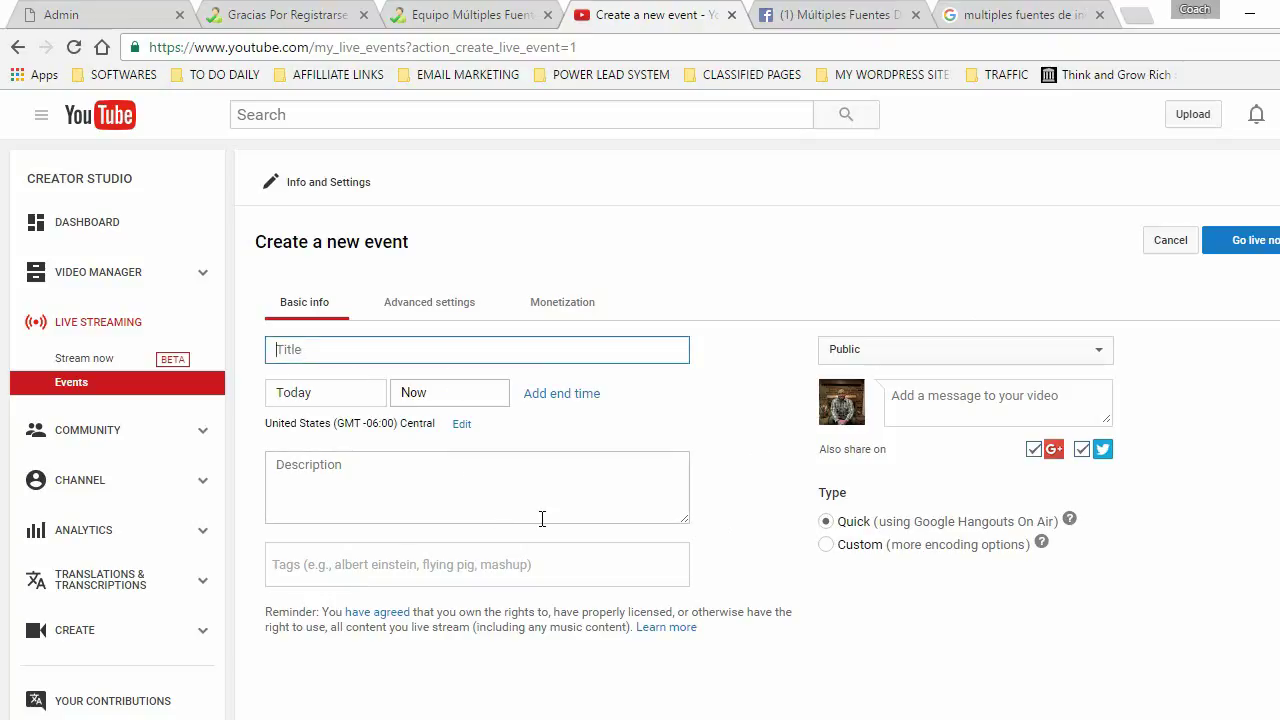
{"action": "type", "text": "Webinatr"}
{"action": "key", "text": "BackSpace"}
{"action": "key", "text": "ctrl+BackSpace"}
{"action": "type", "text": "12/"}
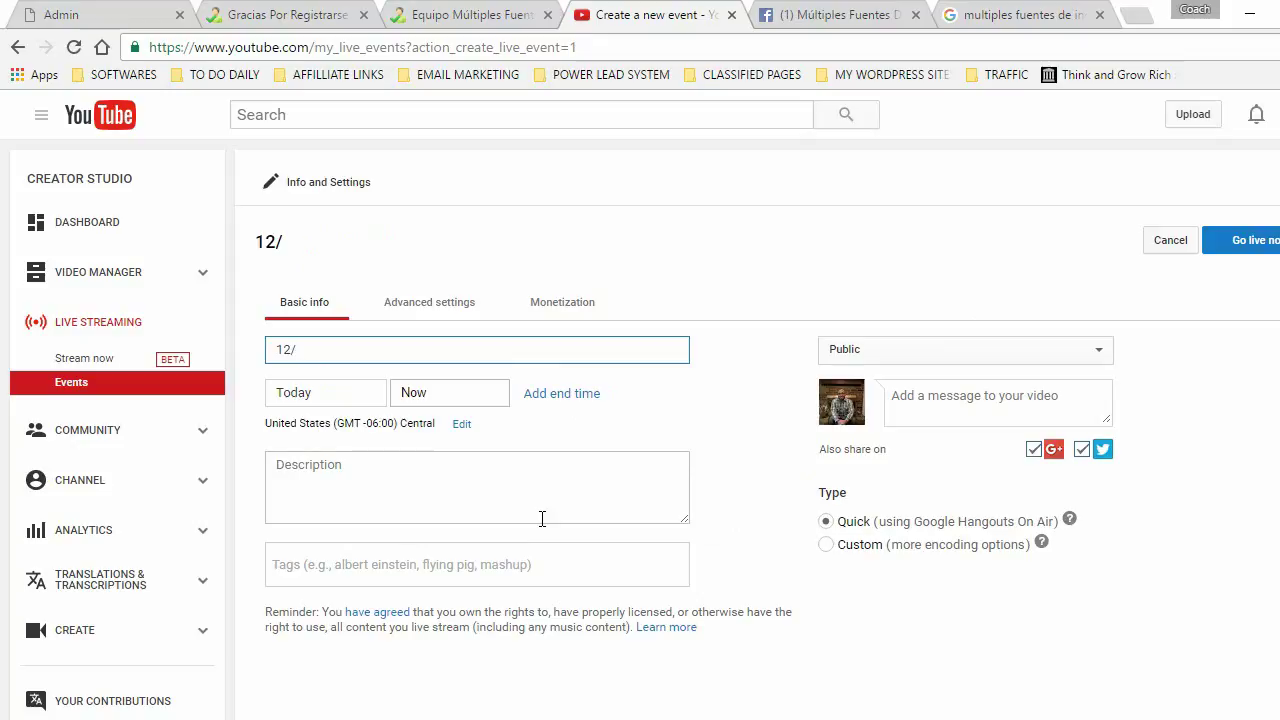
{"action": "type", "text": "5/2016 WEBINAR"}
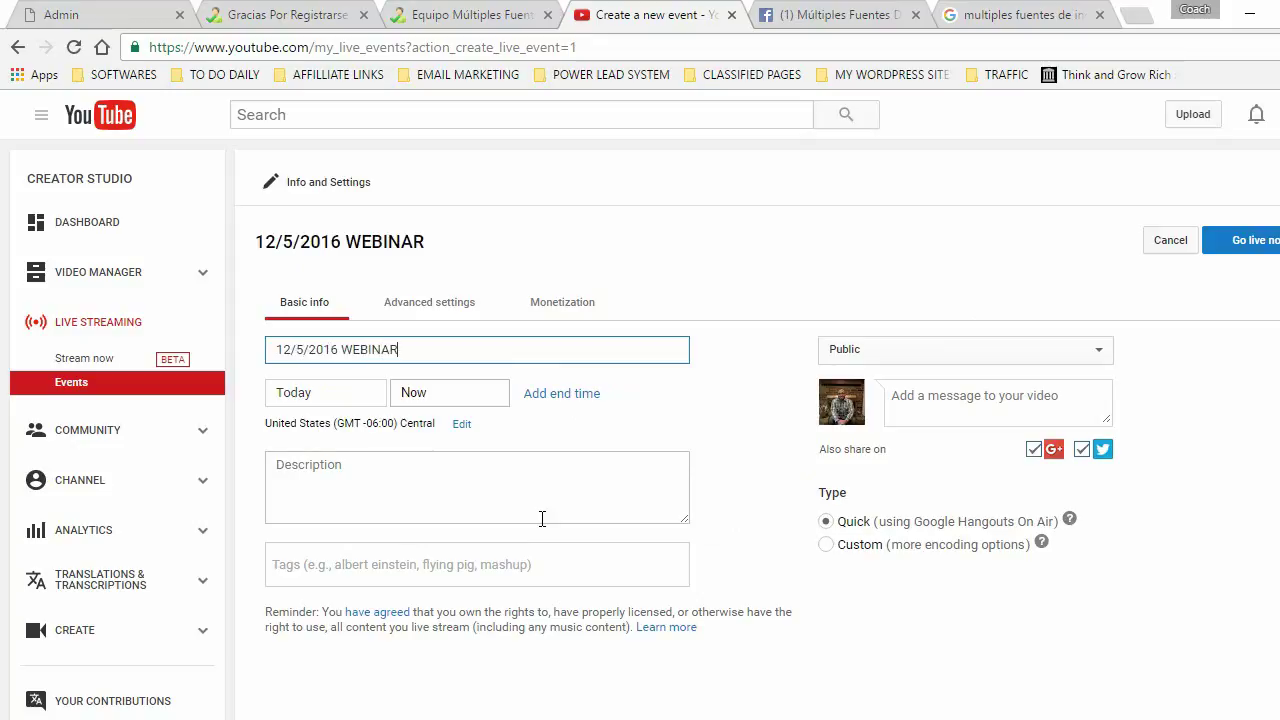
{"action": "type", "text": " - EQUIPO"}
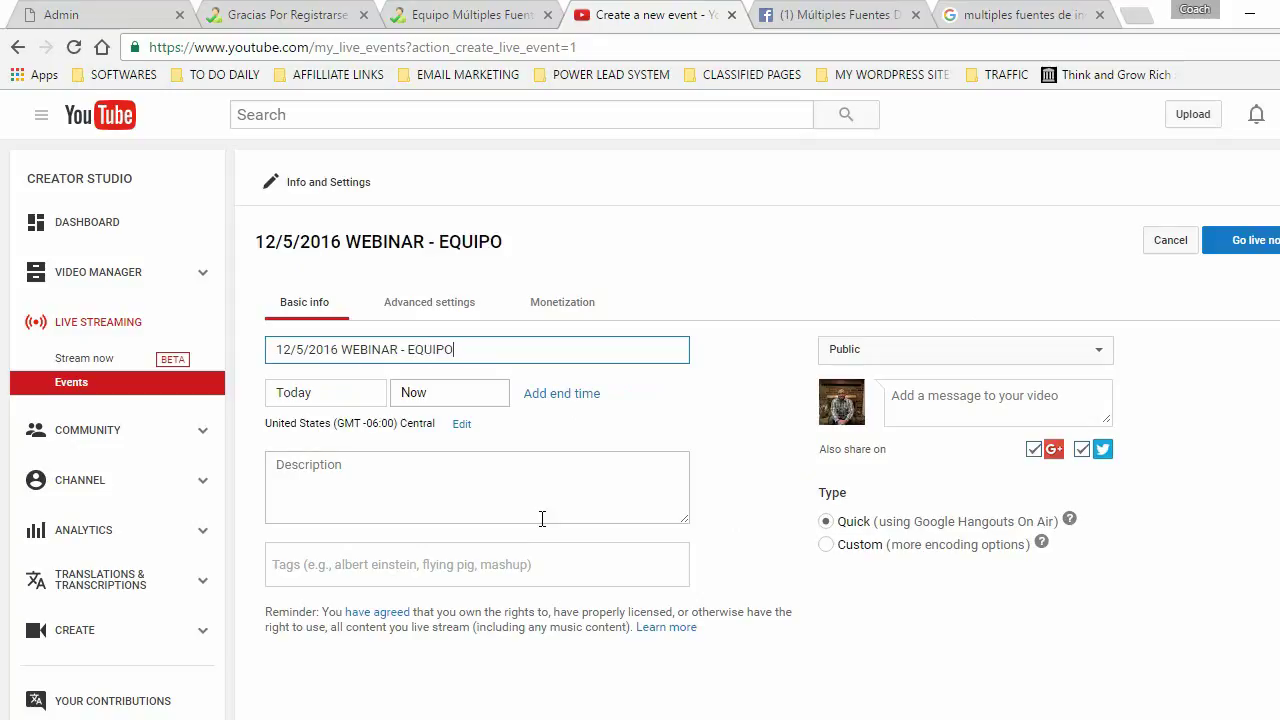
{"action": "type", "text": " MULTIPLES F"}
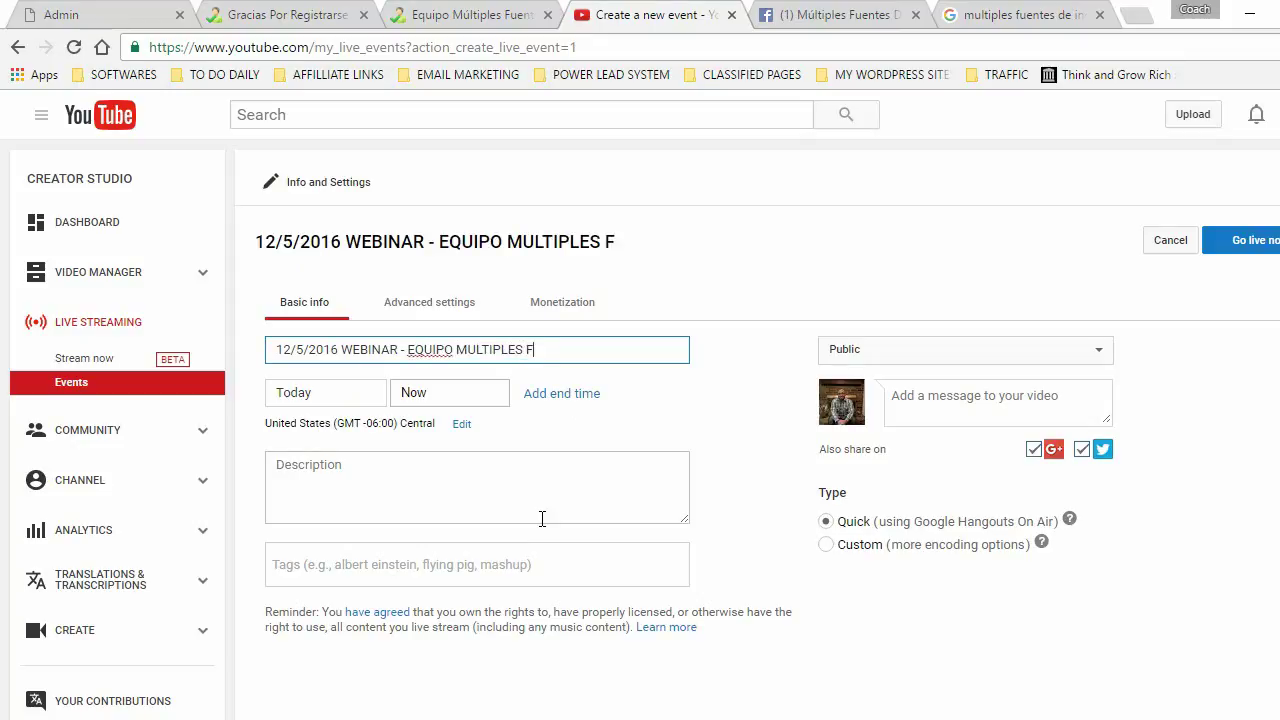
{"action": "type", "text": "UENTES DE INGRESOS -"}
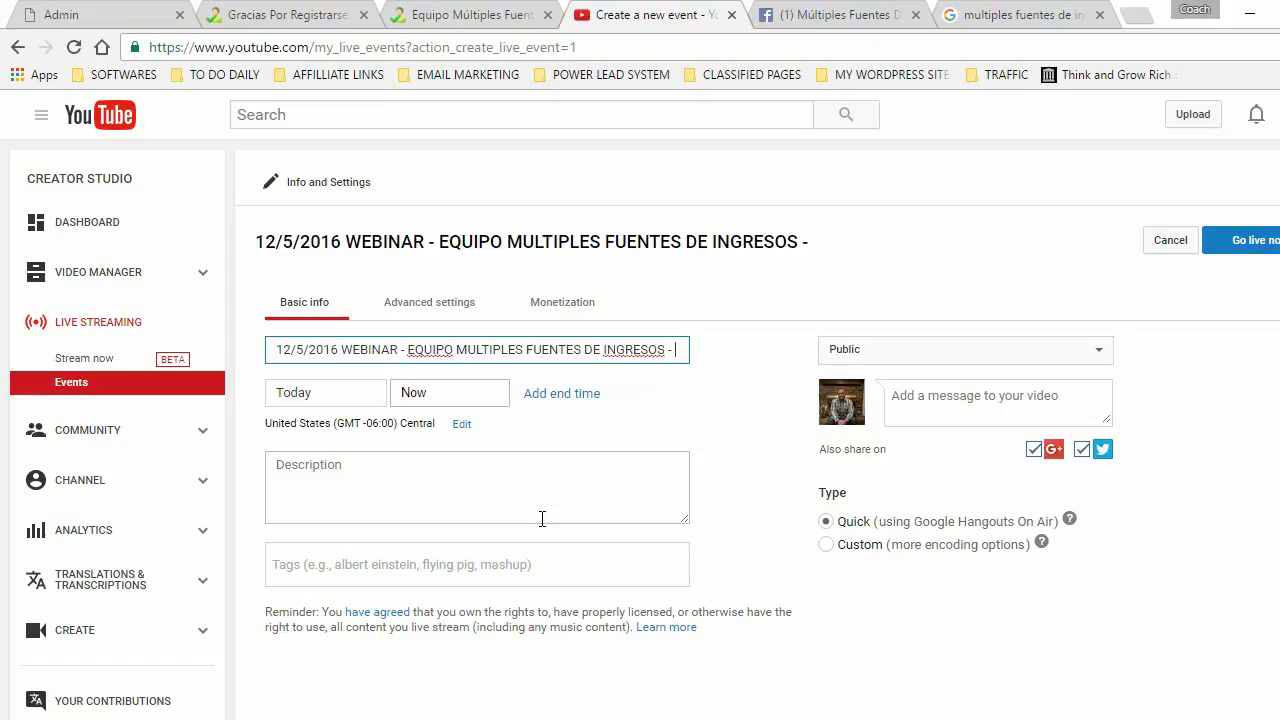
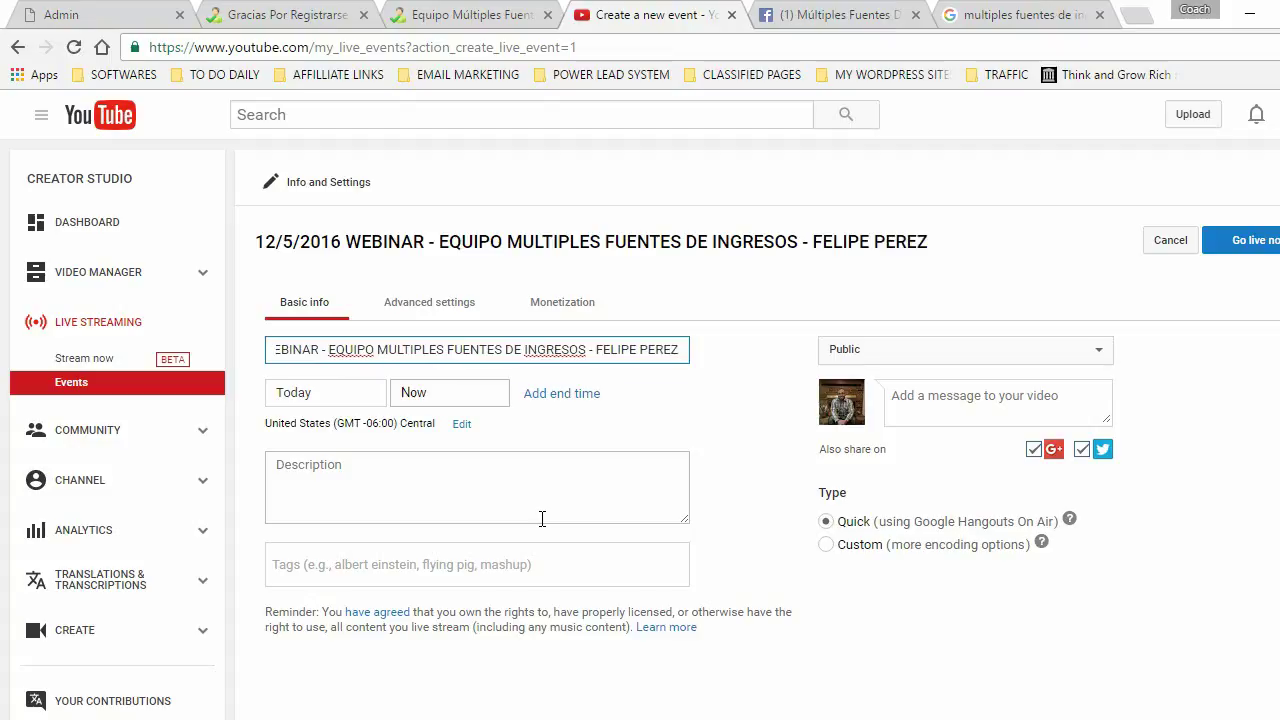
{"action": "type", "text": " Y "}
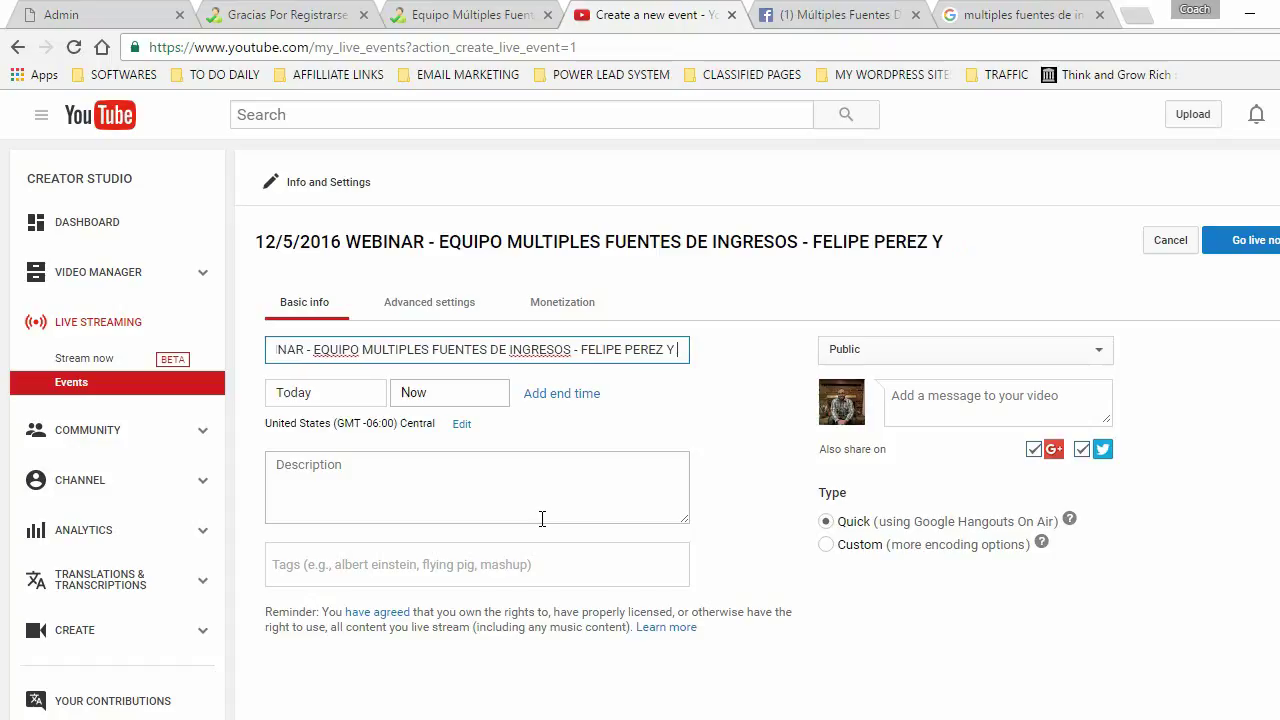
{"action": "type", "text": "INVITADO ESPECIAL"}
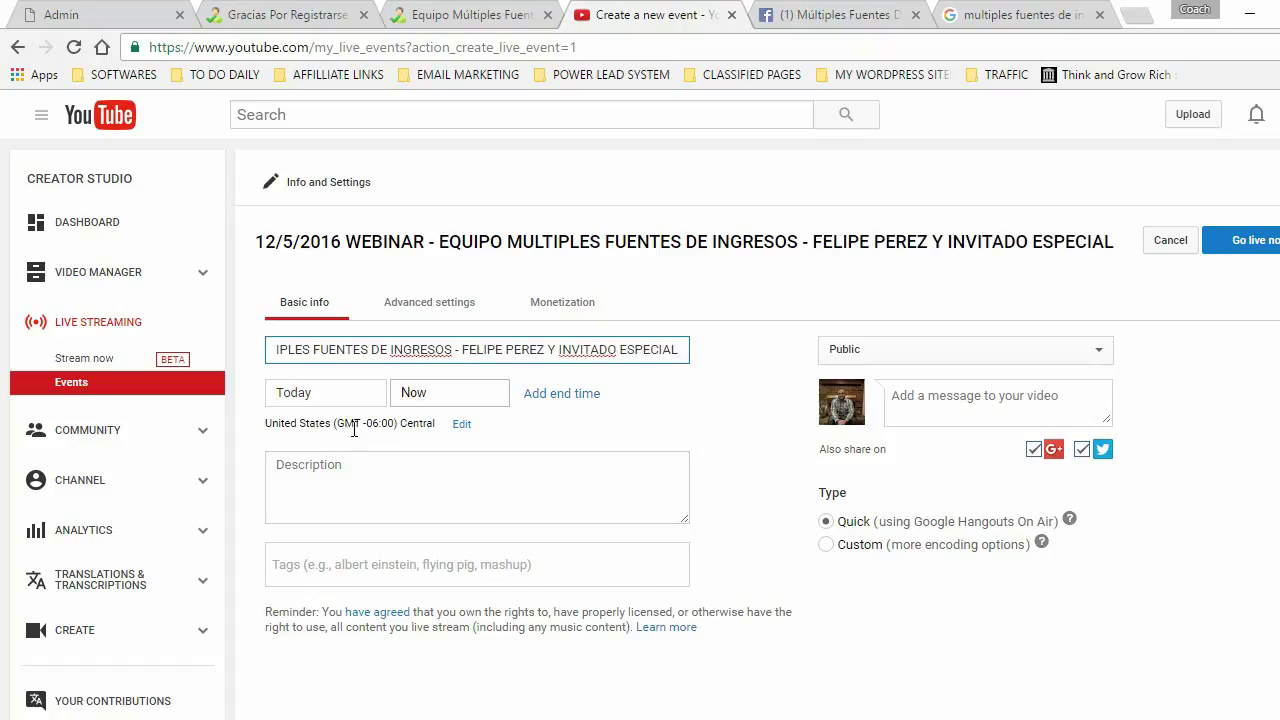
- Set the event date to December 5, 2016 and the start time to 6:00 PM
{"action": "left_click", "coordinate": [336, 396]}
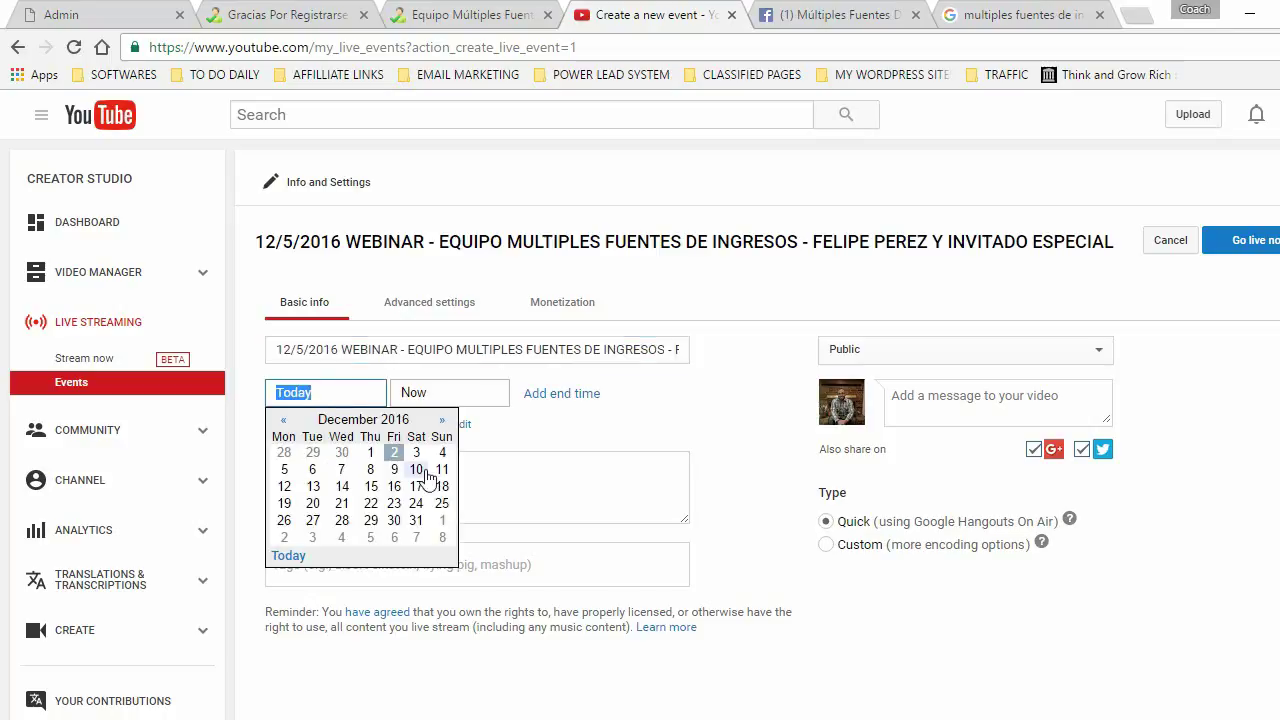
{"action": "left_click", "coordinate": [284, 470]}
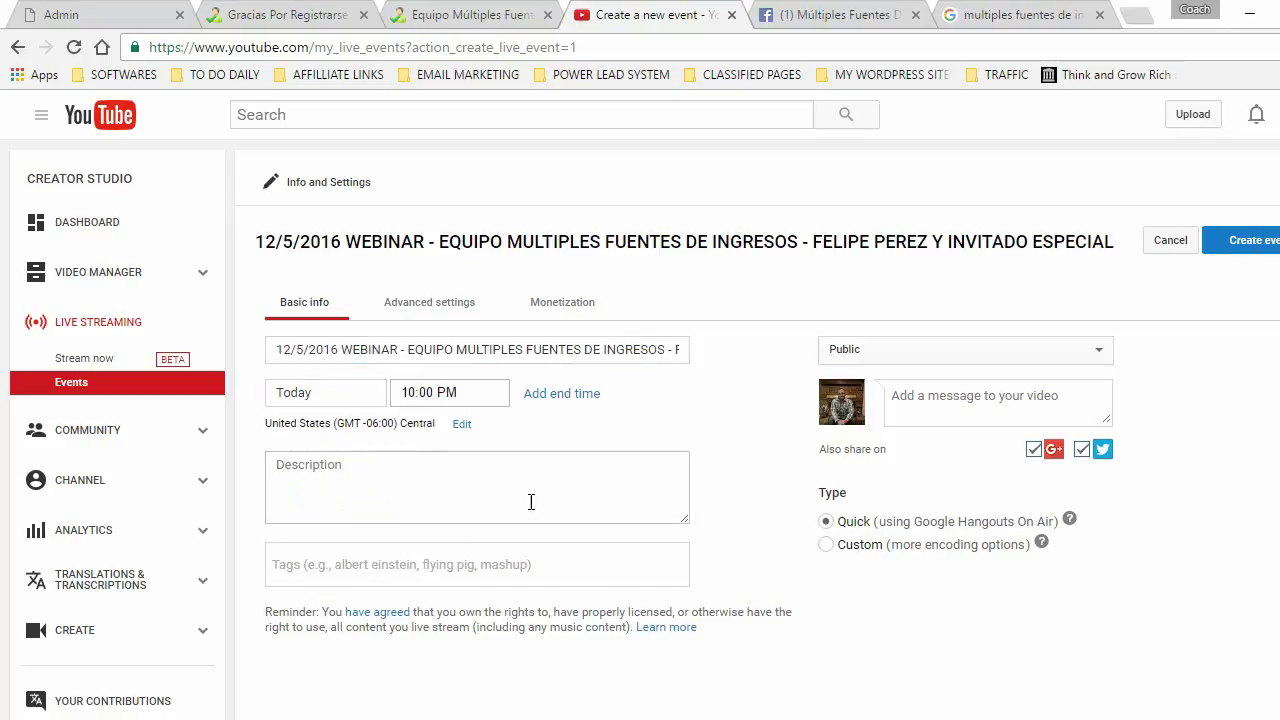
{"action": "left_click", "coordinate": [318, 396]}
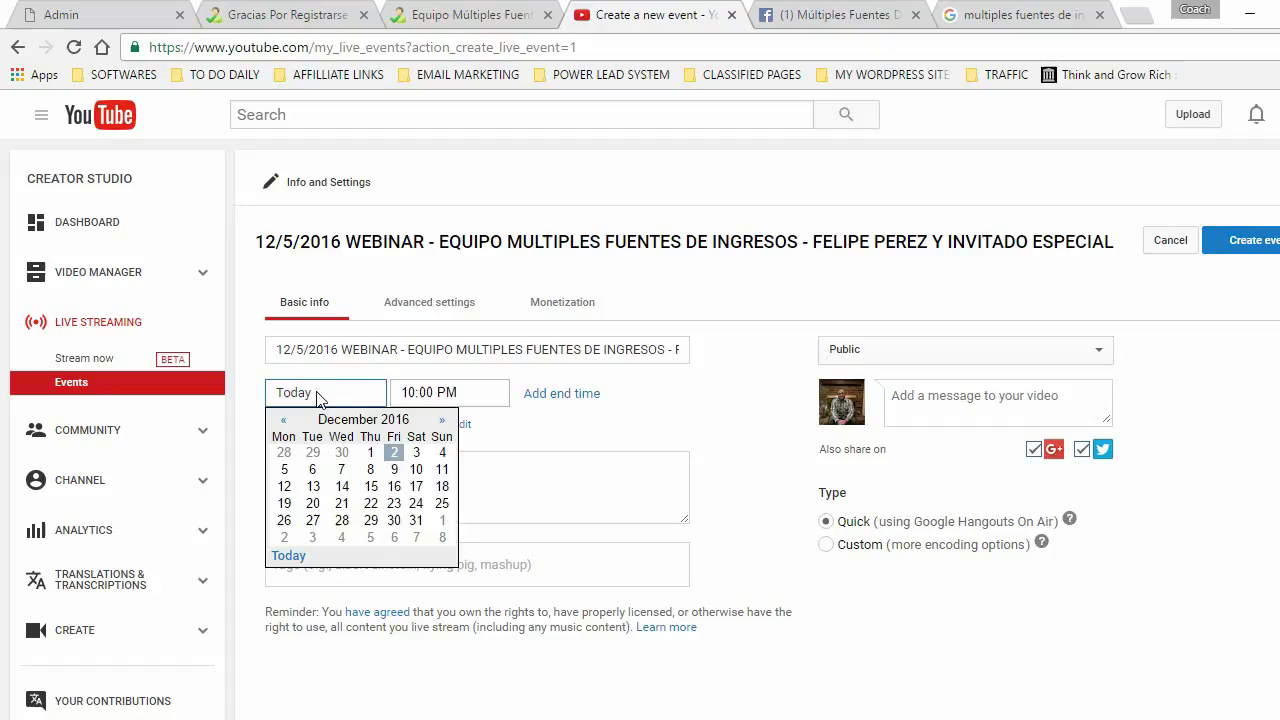
{"action": "left_click", "coordinate": [287, 468]}
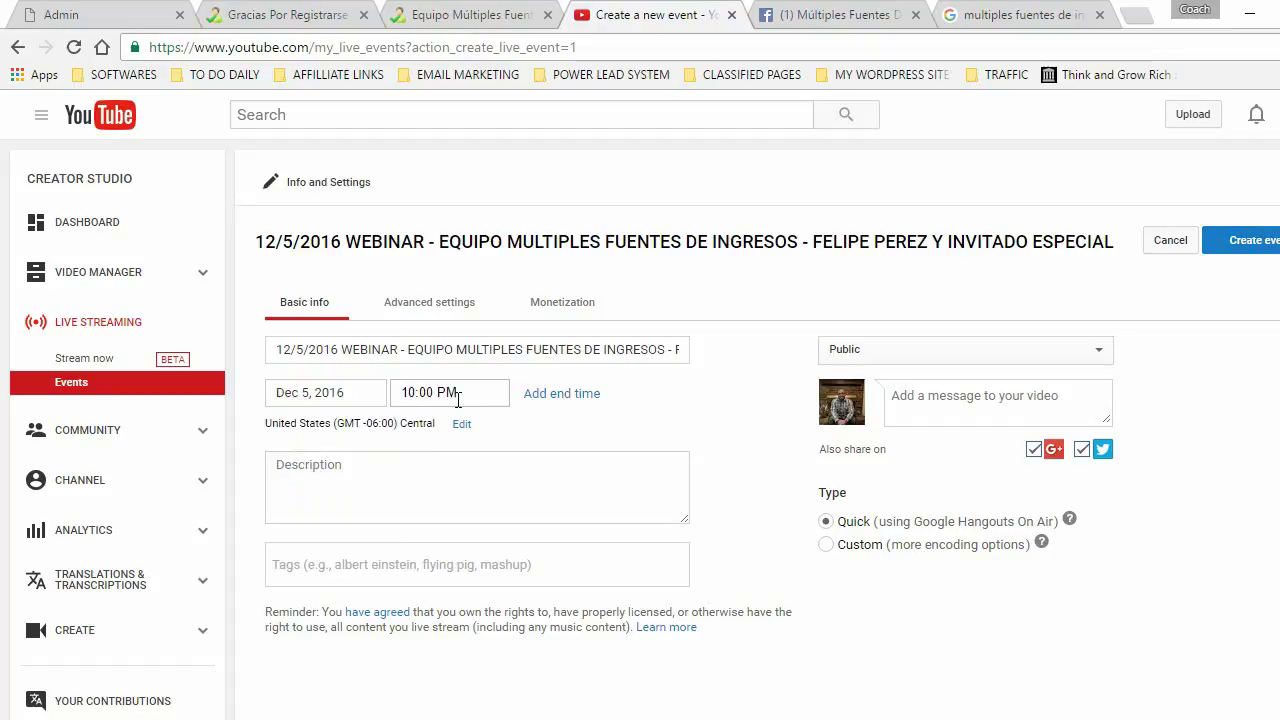
{"action": "left_click", "coordinate": [403, 392]}
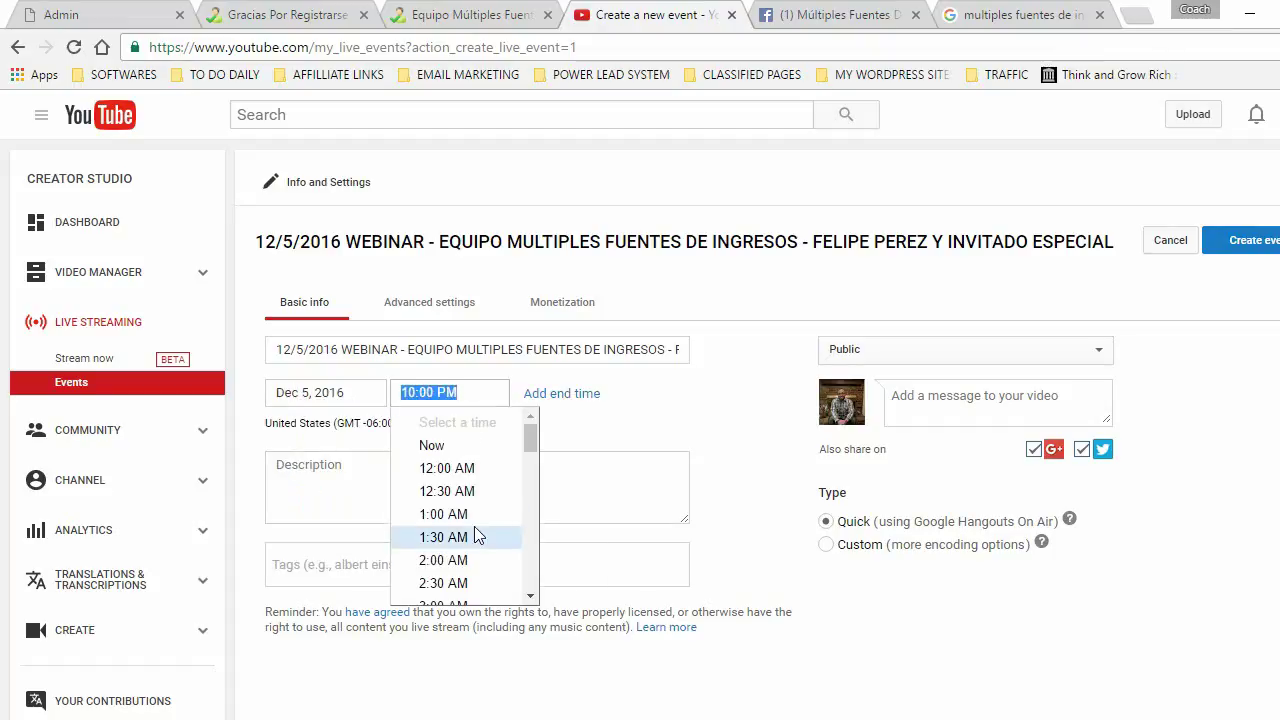
{"action": "left_click", "coordinate": [510, 445]}
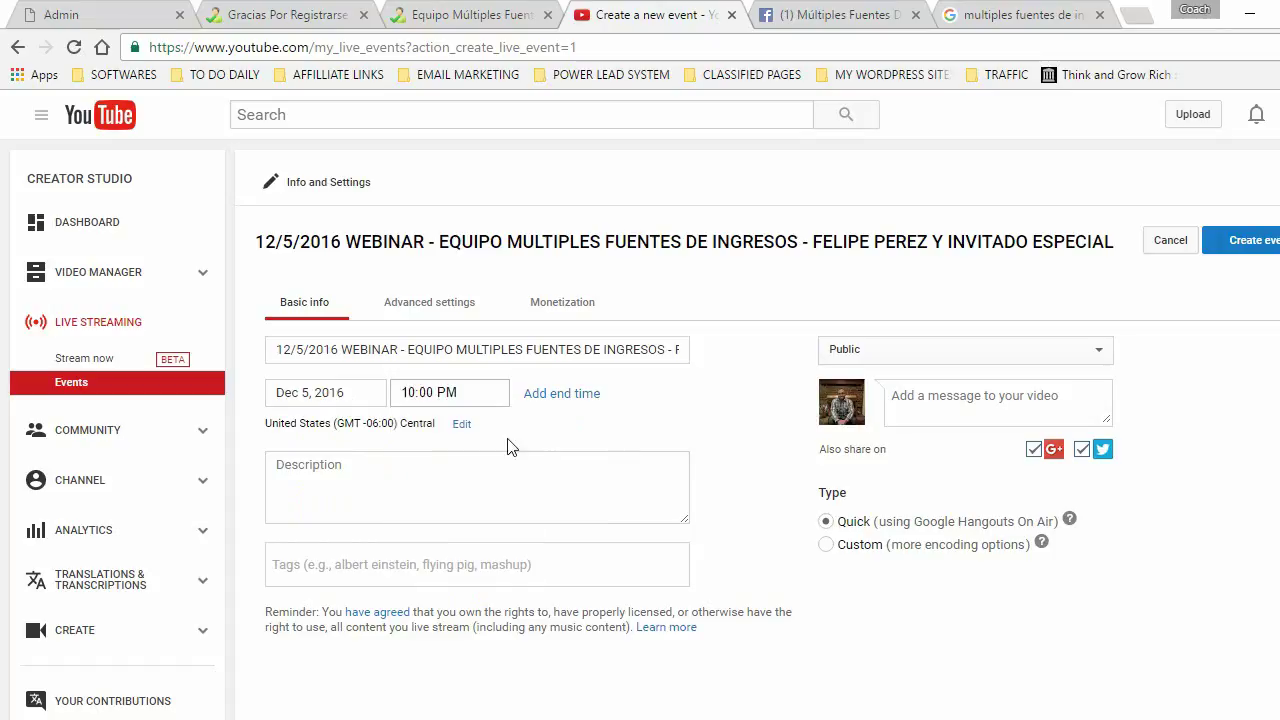
{"action": "left_click", "coordinate": [405, 392]}
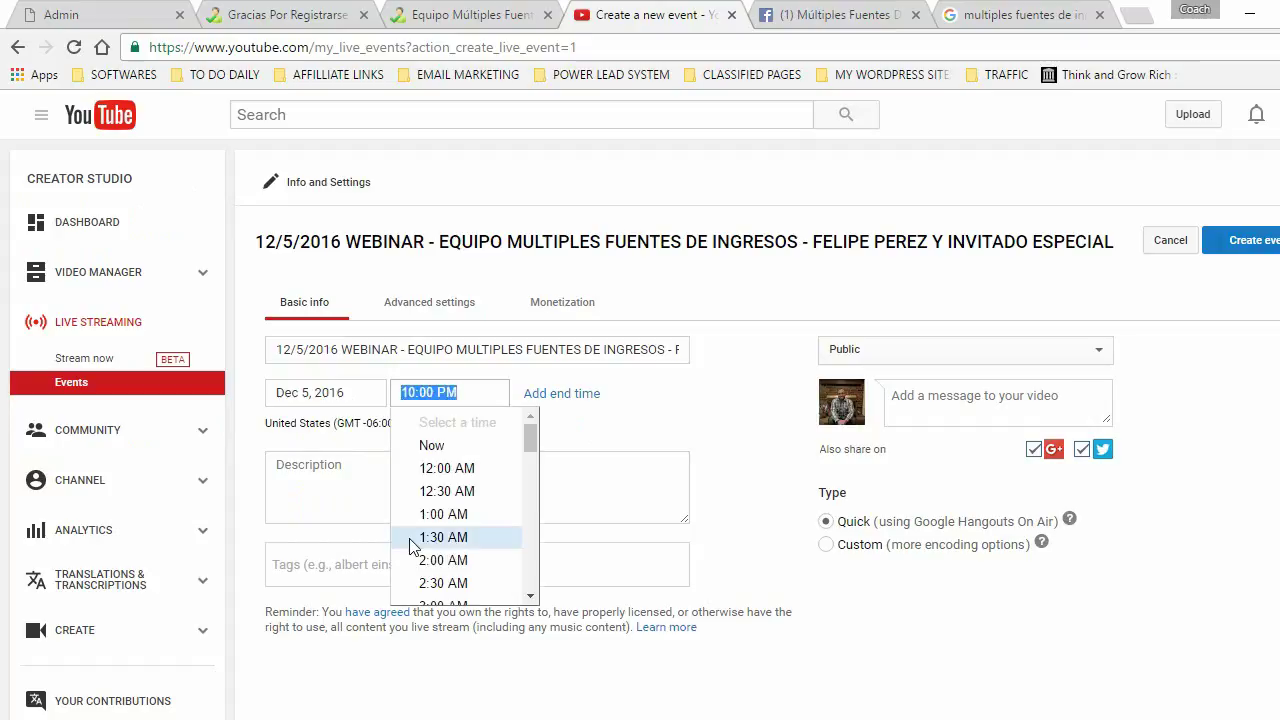
{"action": "left_click_drag", "start_coordinate": [528, 443], "coordinate": [530, 543]}
{"action": "left_click", "coordinate": [484, 543]}
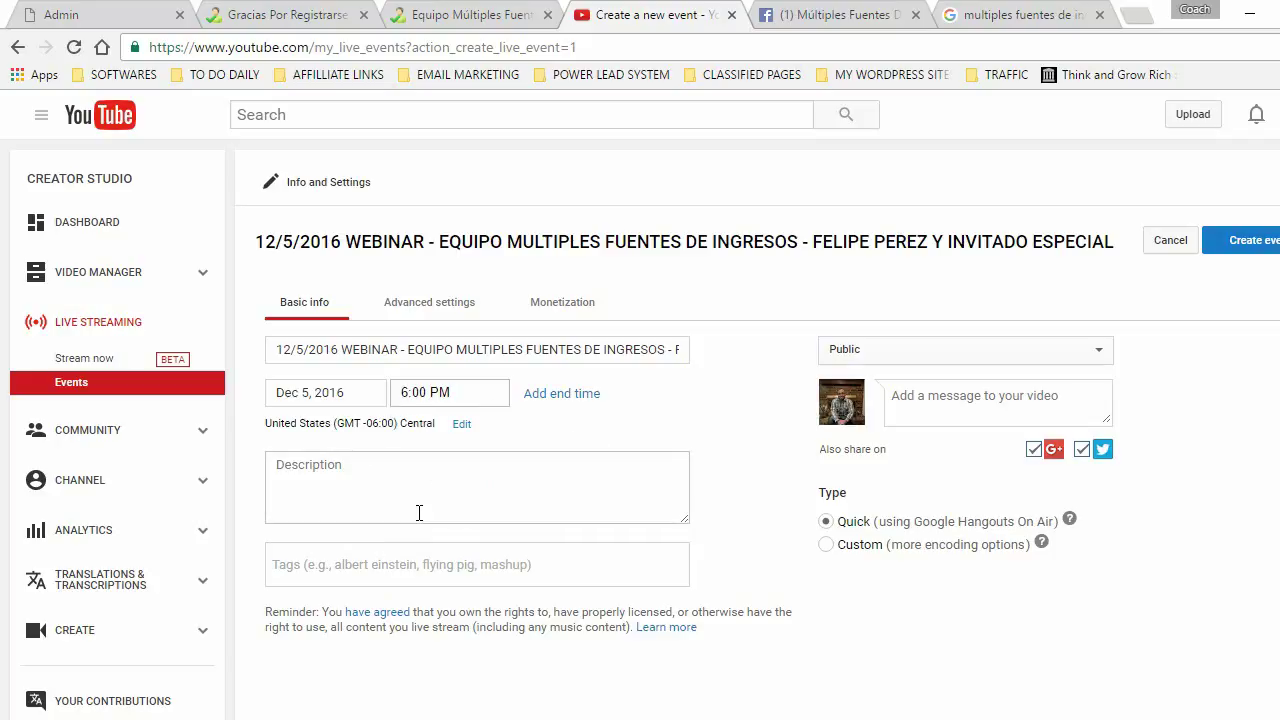
- Start the description with '12/5/2016 WEBINAR' and the team name 'Equipo Múltiples Fuentes De Ingresos'
{"action": "left_click", "coordinate": [290, 465]}
{"action": "type", "text": "12/5/2016"}
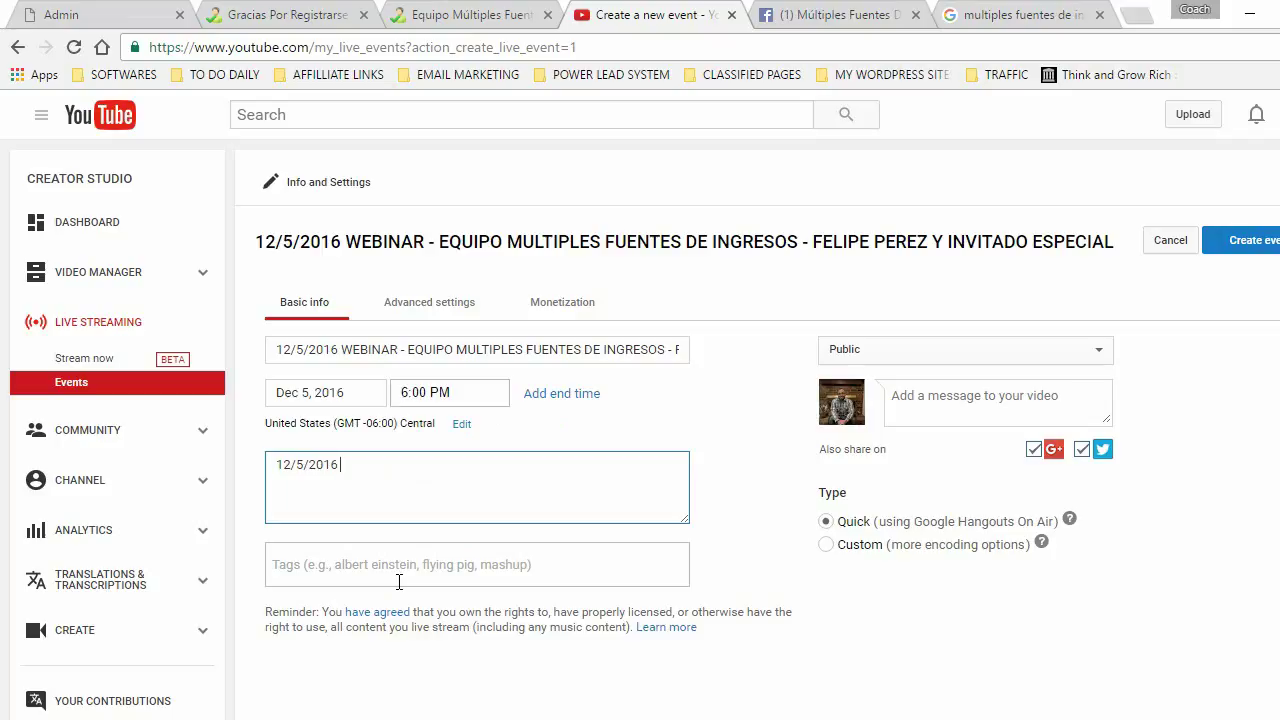
{"action": "left_click", "coordinate": [55, 12]}
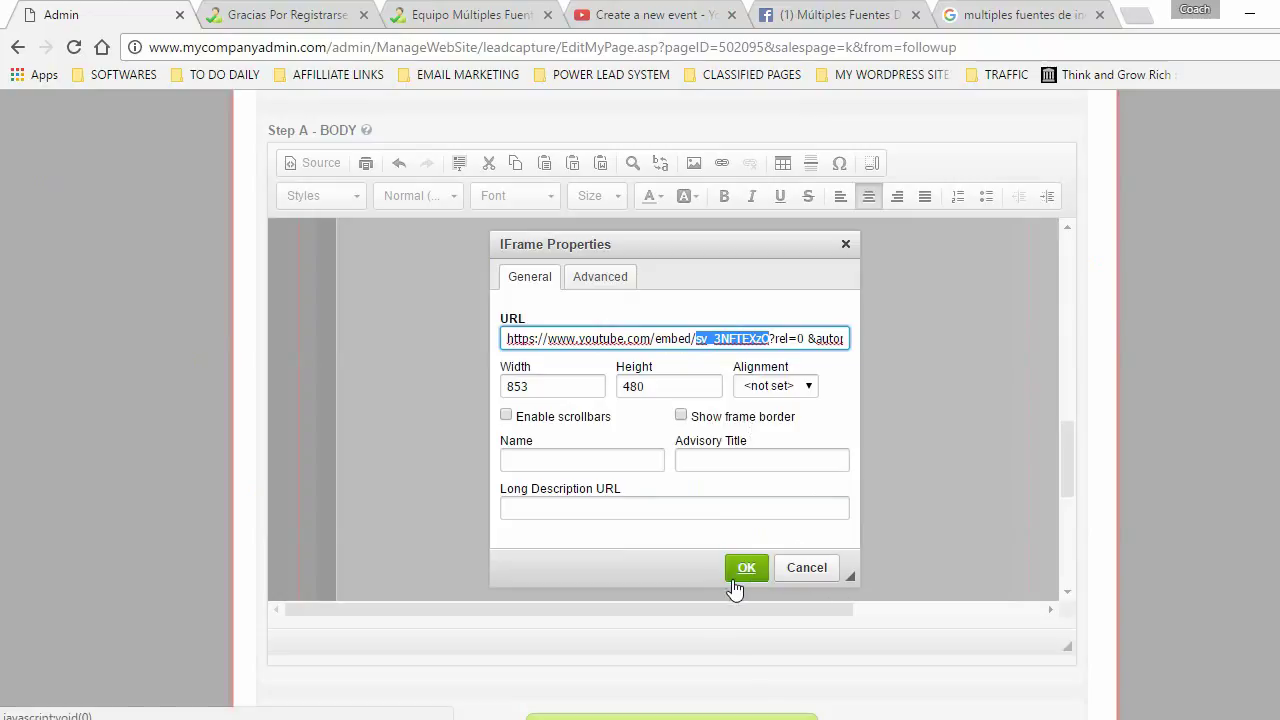
{"action": "left_click", "coordinate": [650, 15]}
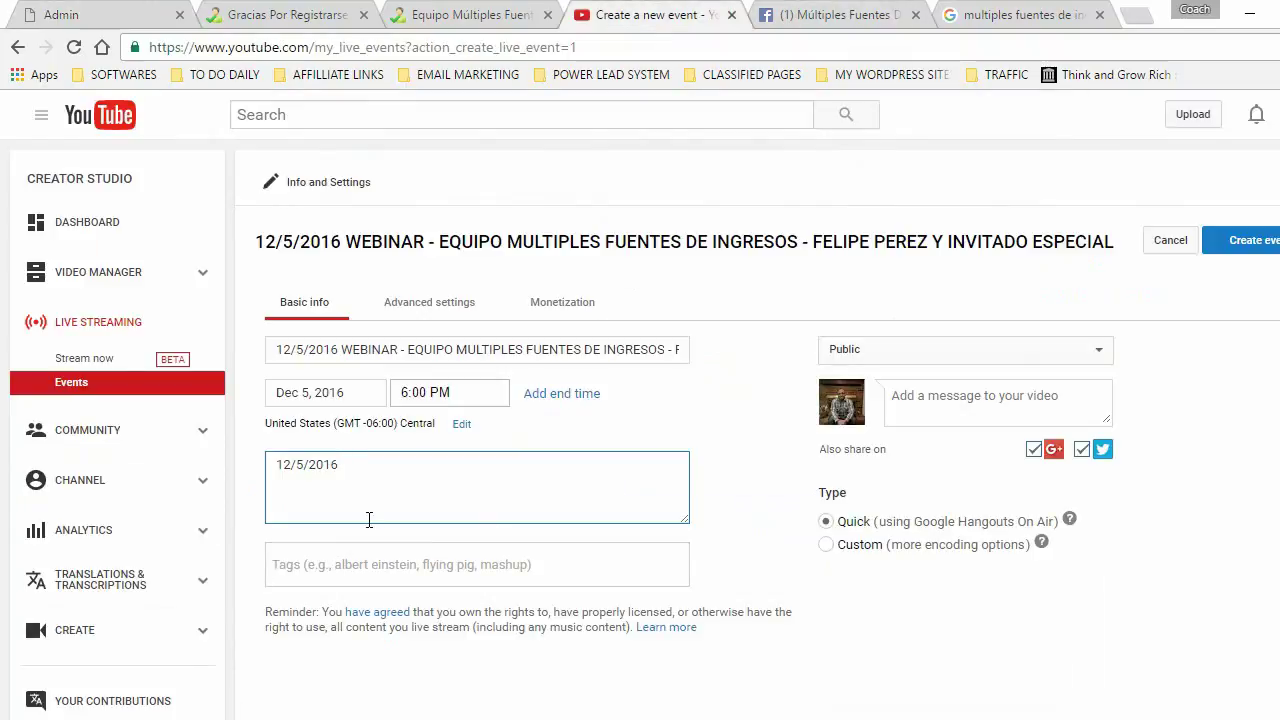
{"action": "type", "text": "WEBINAR"}
{"action": "type", "text": "Equipo M"}
{"action": "type", "text": "últipl"}
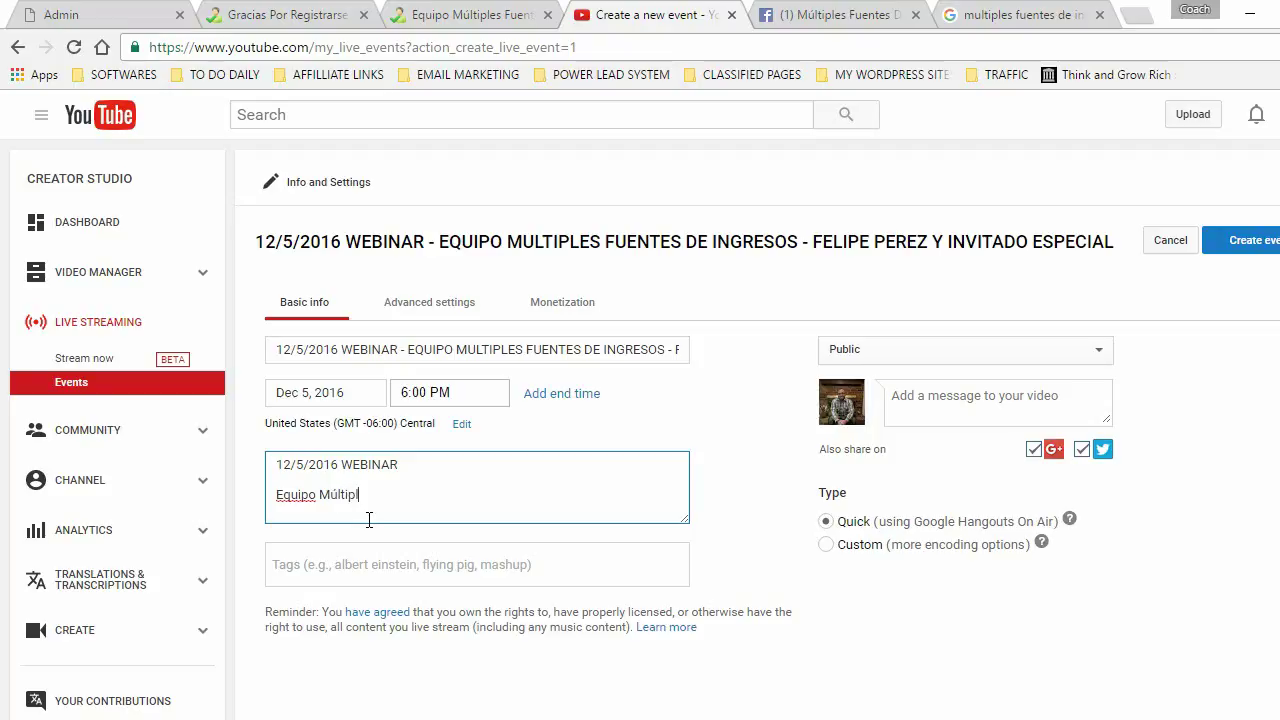
{"action": "type", "text": "es Fuentes De Ing"}
{"action": "key", "text": "BackSpace"}
{"action": "type", "text": "gresos"}
- Add the host-and-special-guest line, then begin 'Unase a nuestro grupo de Facebook de Múltiples Fuentes De Ingresos:'
{"action": "key", "text": "Return"}
{"action": "key", "text": "Return"}
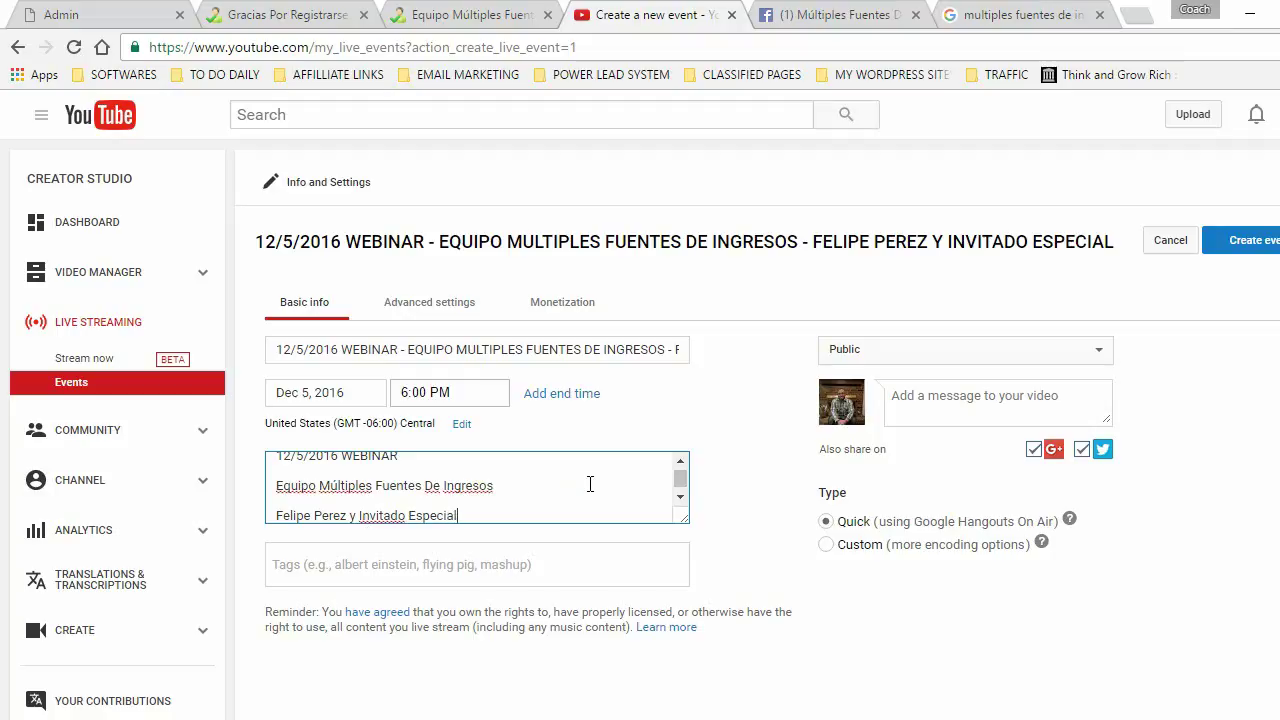
{"action": "key", "text": "Return"}
{"action": "key", "text": "Return"}
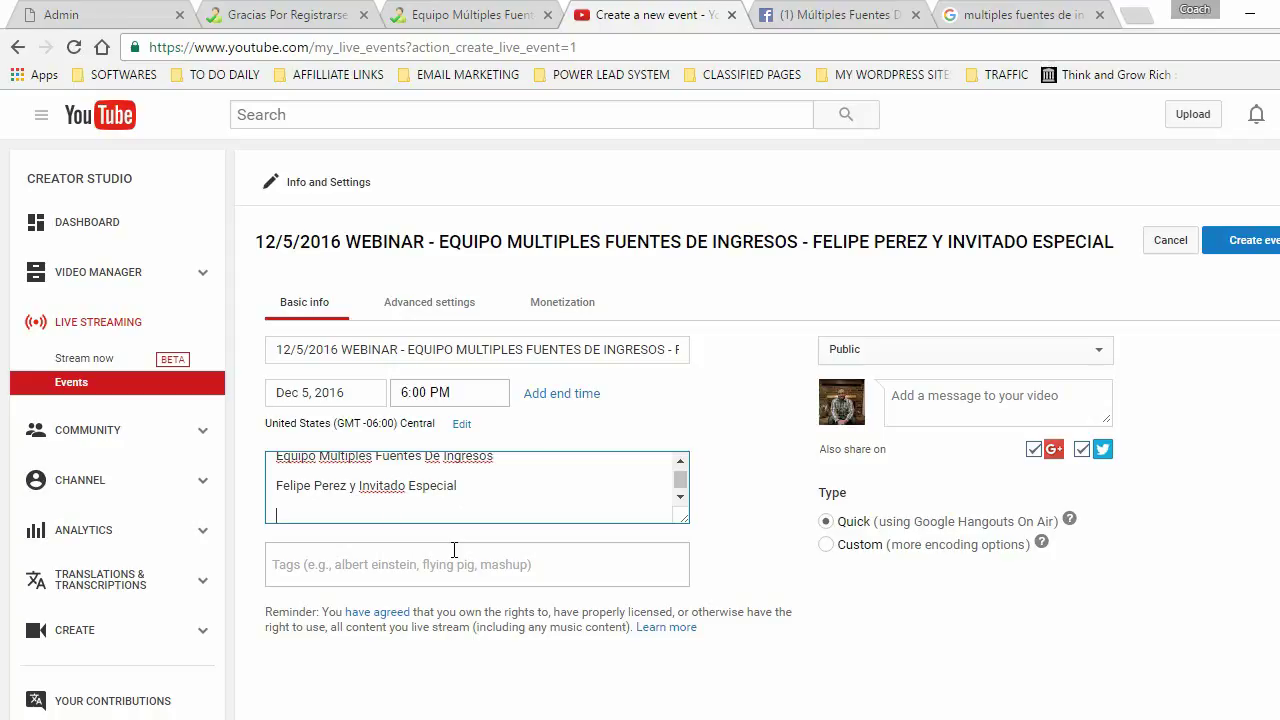
{"action": "type", "text": "S"}
{"action": "key", "text": "BackSpace"}
{"action": "type", "text": "Unase a nuestro grupo de Facebook de Mú"}
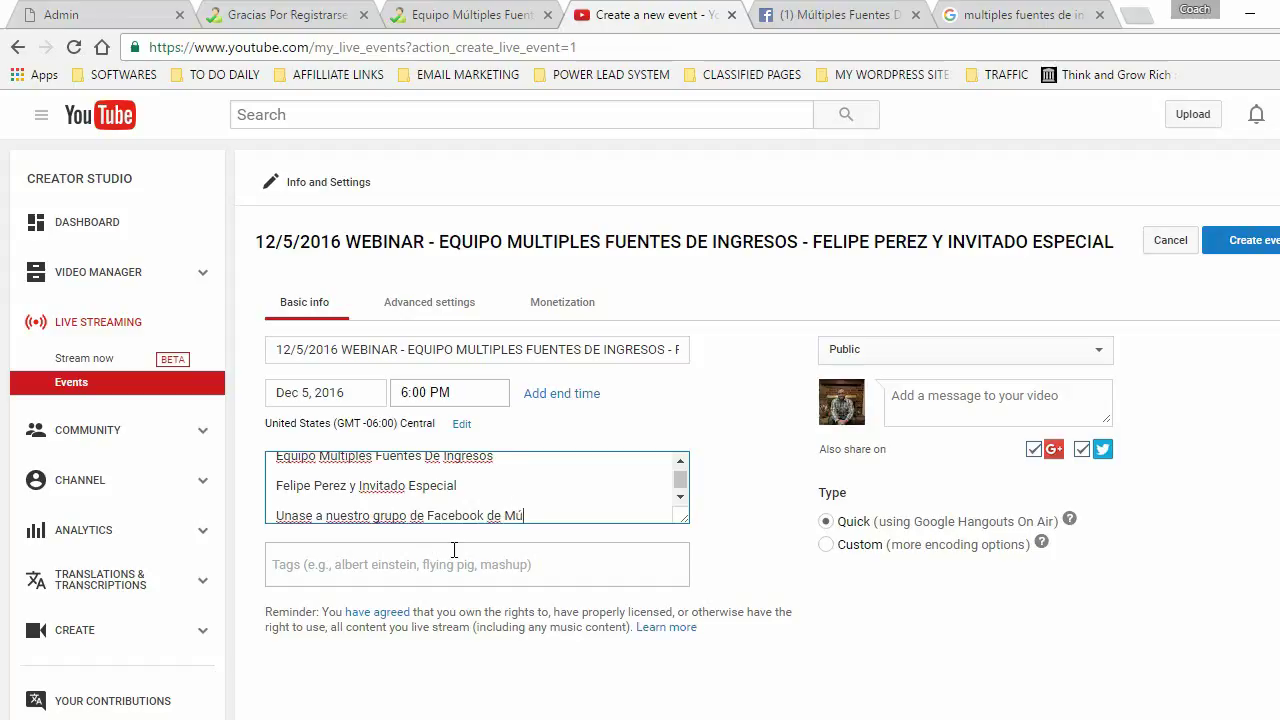
{"action": "type", "text": "ltiples Fuentes De Ingresos"}
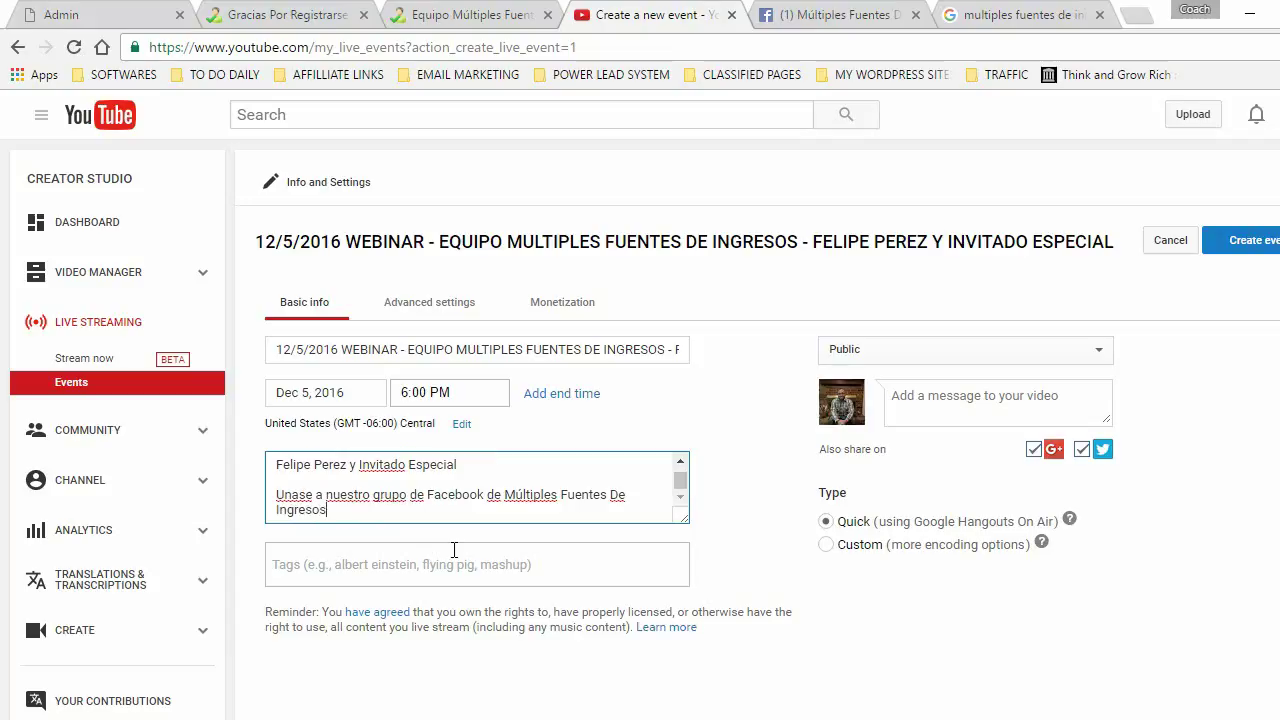
{"action": "type", "text": ":"}
{"action": "key", "text": "Return"}
{"action": "key", "text": "Return"}
{"action": "type", "text": "http://"}
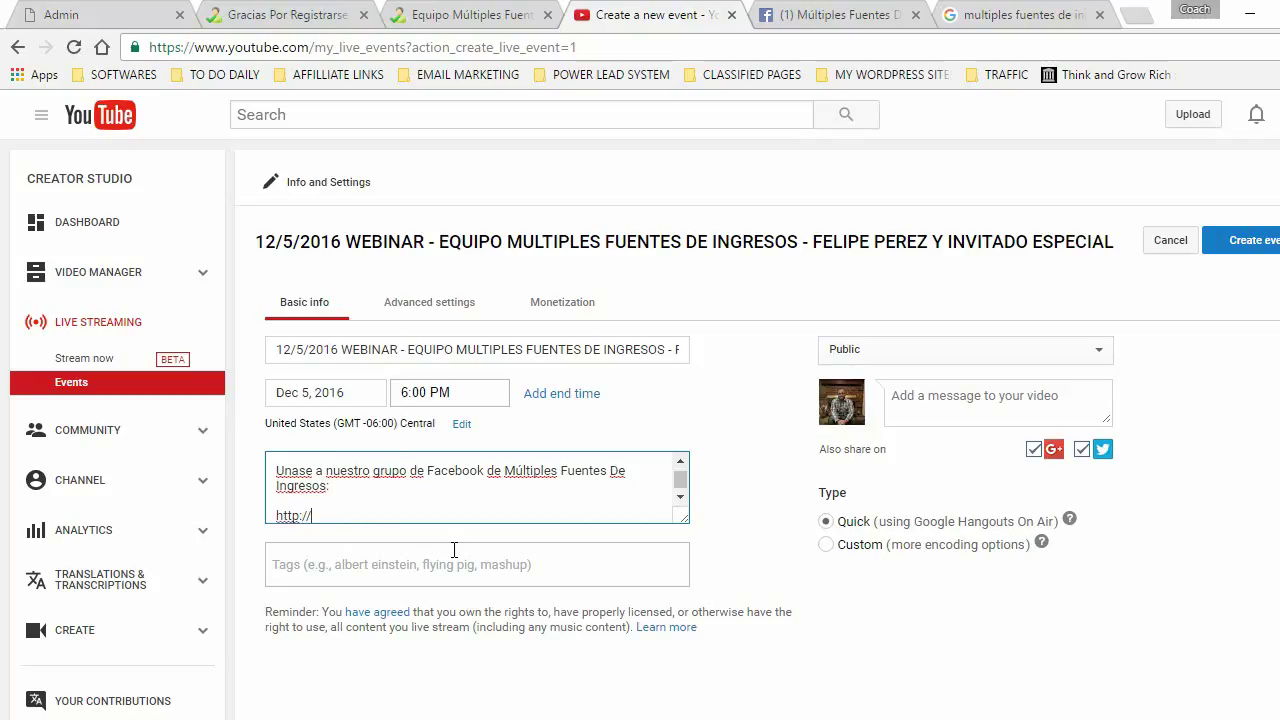
{"action": "type", "text": "www.facebook.com"}
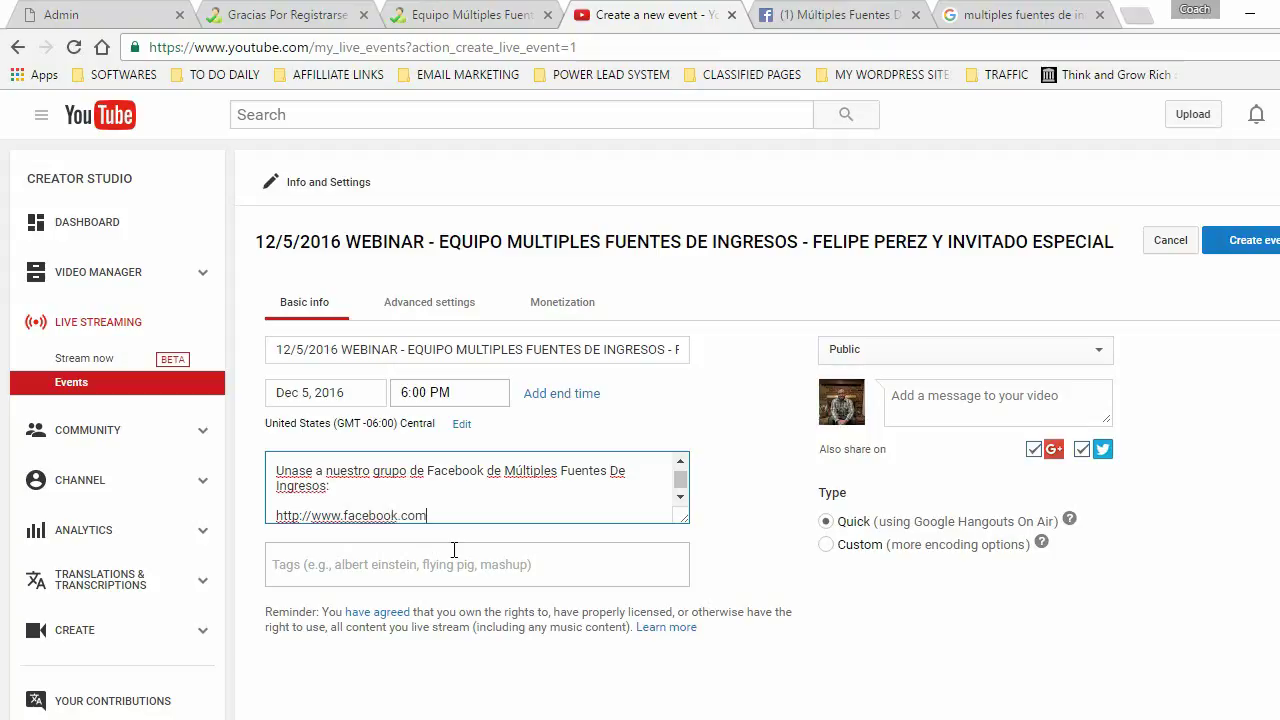
{"action": "type", "text": "/groups/multiplesfuentesdeingresos"}
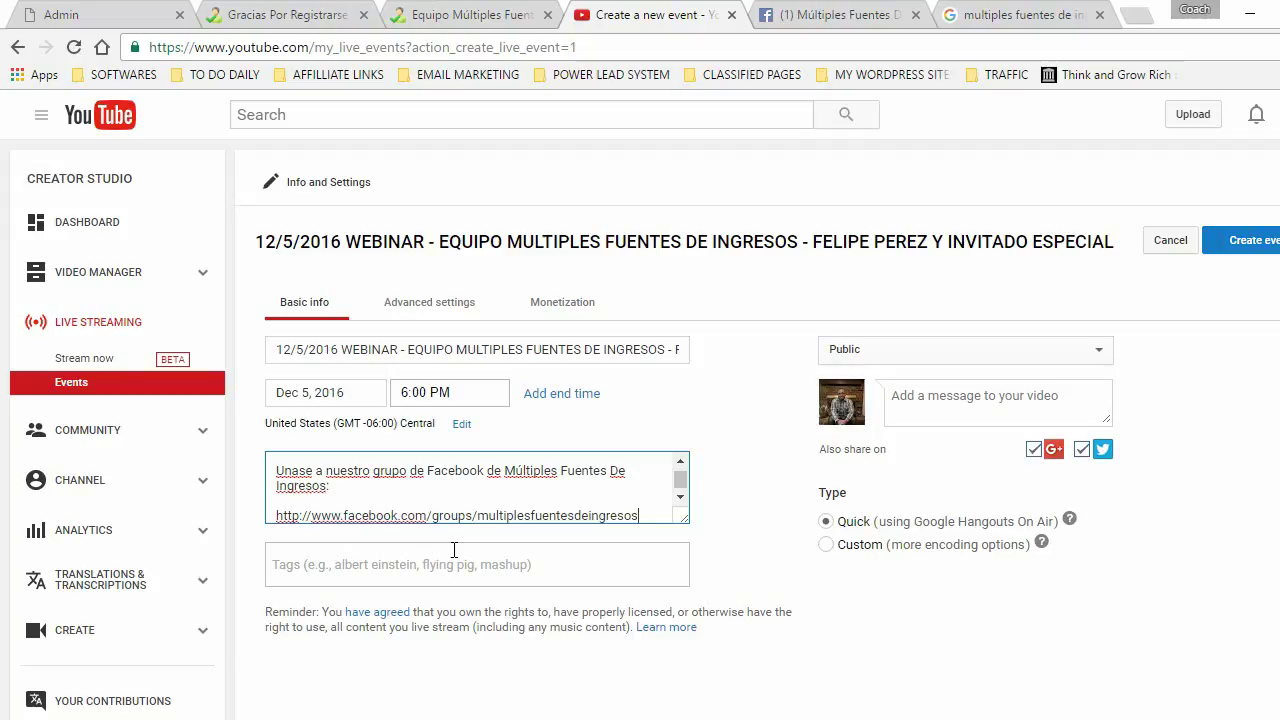
{"action": "key", "text": "Return"}
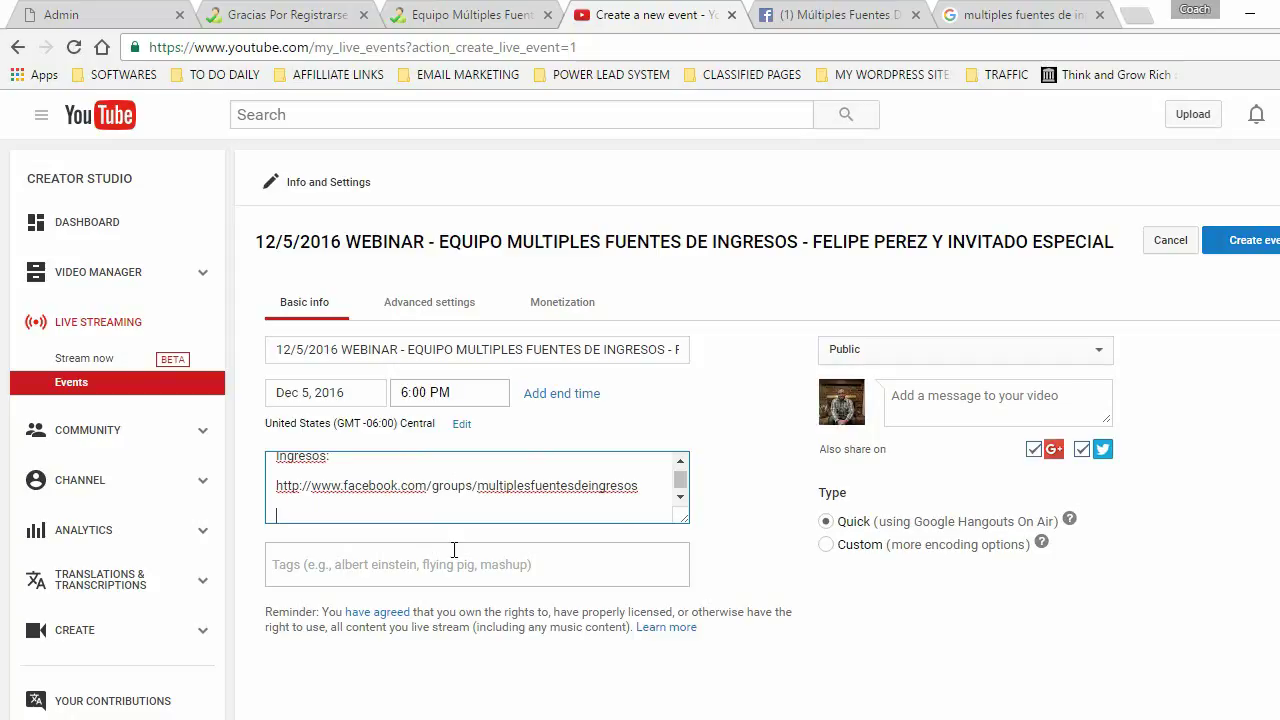
{"action": "type", "text": "S"}
{"action": "type", "text": "i"}
{"action": "type", "text": "gueme"}
{"action": "type", "text": " en Facebook"}
{"action": "type", "text": ":"}
{"action": "key", "text": "Return"}
{"action": "key", "text": "Return"}
{"action": "type", "text": "http://"}
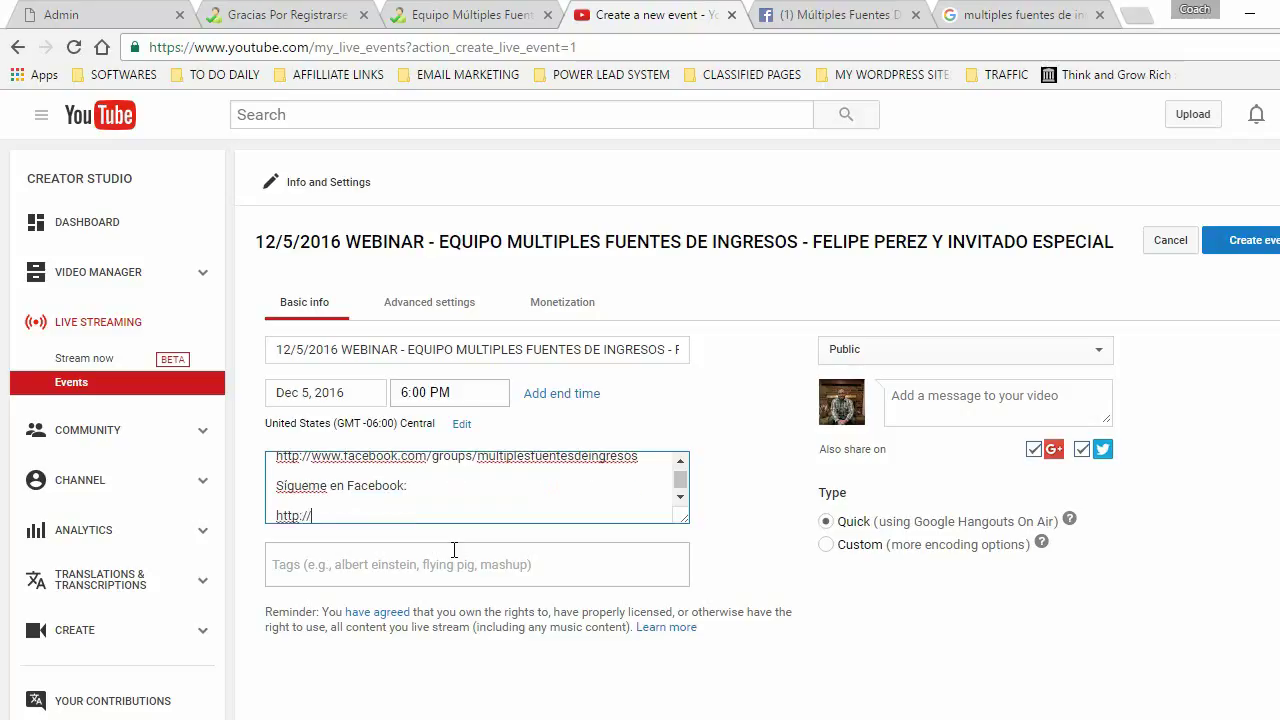
{"action": "type", "text": "su-link-de-facebook"}
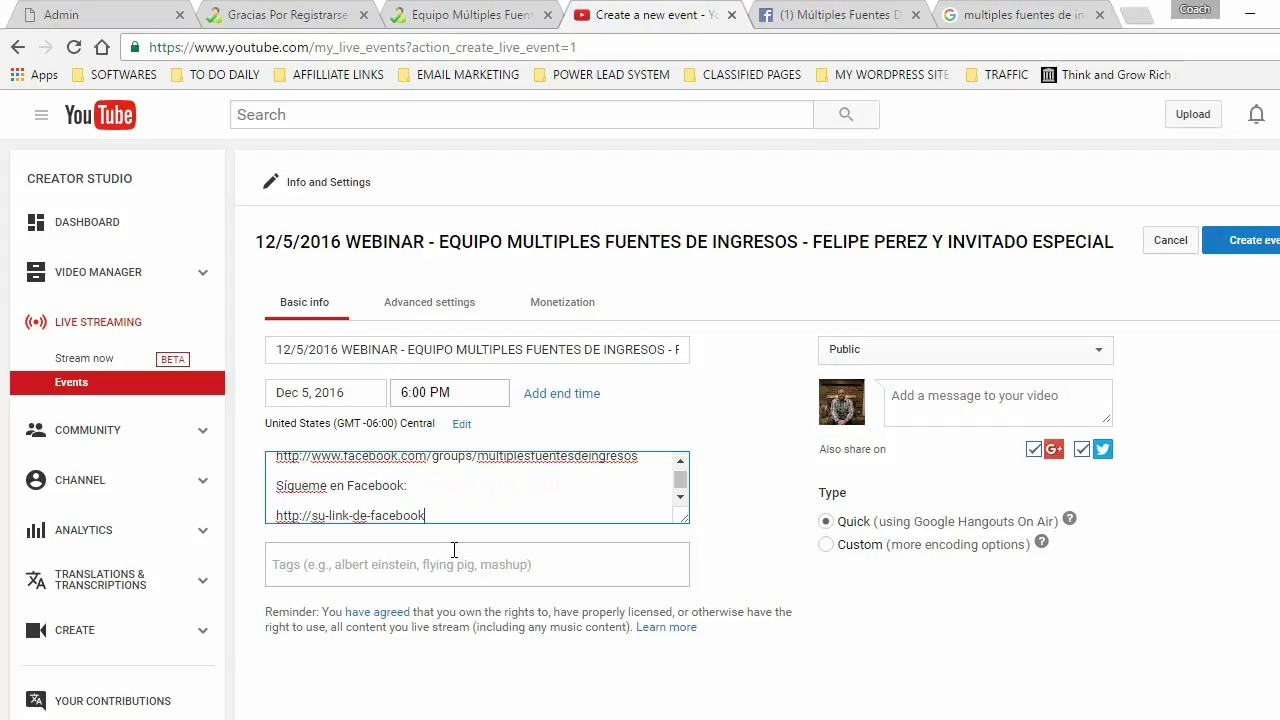
{"action": "type", "text": ".com"}
- Reword the follow line so it reads 'Sígueme:'
{"action": "key", "text": "BackSpace"}
{"action": "key", "text": "BackSpace"}
{"action": "key", "text": "BackSpace"}
{"action": "key", "text": "BackSpace"}
{"action": "key", "text": "BackSpace"}
{"action": "key", "text": "BackSpace"}
{"action": "key", "text": "BackSpace"}
{"action": "key", "text": "BackSpace"}
{"action": "key", "text": "BackSpace"}
{"action": "key", "text": "BackSpace"}
{"action": "key", "text": "BackSpace"}
{"action": "key", "text": "BackSpace"}
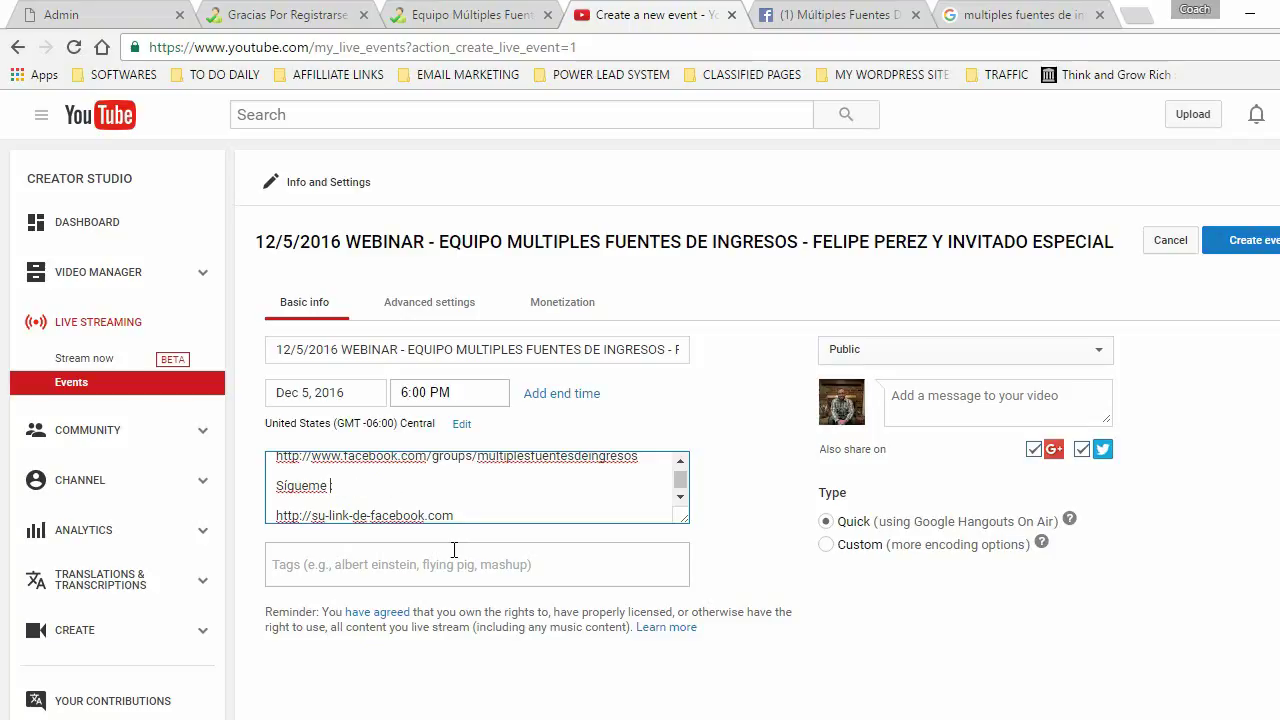
{"action": "type", "text": "en m"}
{"action": "type", "text": "redes sociale"}
{"action": "type", "text": "s"}
{"action": "key", "text": "BackSpace"}
{"action": "key", "text": "BackSpace"}
{"action": "key", "text": "BackSpace"}
{"action": "key", "text": "BackSpace"}
{"action": "key", "text": "BackSpace"}
{"action": "key", "text": "BackSpace"}
{"action": "key", "text": "BackSpace"}
{"action": "key", "text": "BackSpace"}
{"action": "key", "text": "BackSpace"}
{"action": "key", "text": "BackSpace"}
{"action": "key", "text": "BackSpace"}
{"action": "key", "text": "BackSpace"}
{"action": "key", "text": "BackSpace"}
{"action": "key", "text": "BackSpace"}
{"action": "key", "text": "BackSpace"}
{"action": "key", "text": "BackSpace"}
{"action": "key", "text": "BackSpace"}
{"action": "key", "text": "BackSpace"}
{"action": "key", "text": "BackSpace"}
{"action": "key", "text": "BackSpace"}
{"action": "key", "text": "BackSpace"}
{"action": "key", "text": "BackSpace"}
{"action": "type", "text": ":"}
- Below the Facebook link, add a 'Preguntas?' line with the contact phone number
{"action": "left_click", "coordinate": [474, 515]}
{"action": "key", "text": "Return"}
{"action": "key", "text": "Return"}
{"action": "type", "text": "Preguntas?"}
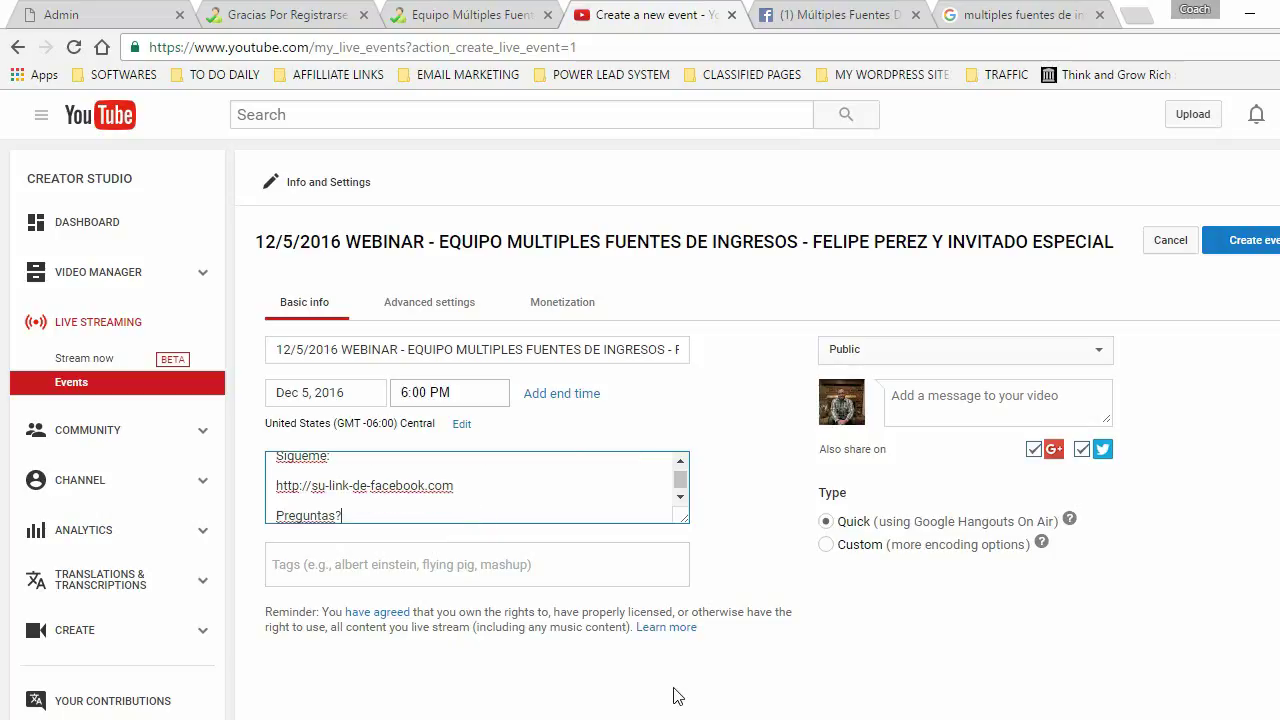
- Add the tags 'equipomfi' and 'multiples fuentes de ingresos' to the event
{"action": "left_click", "coordinate": [301, 568]}
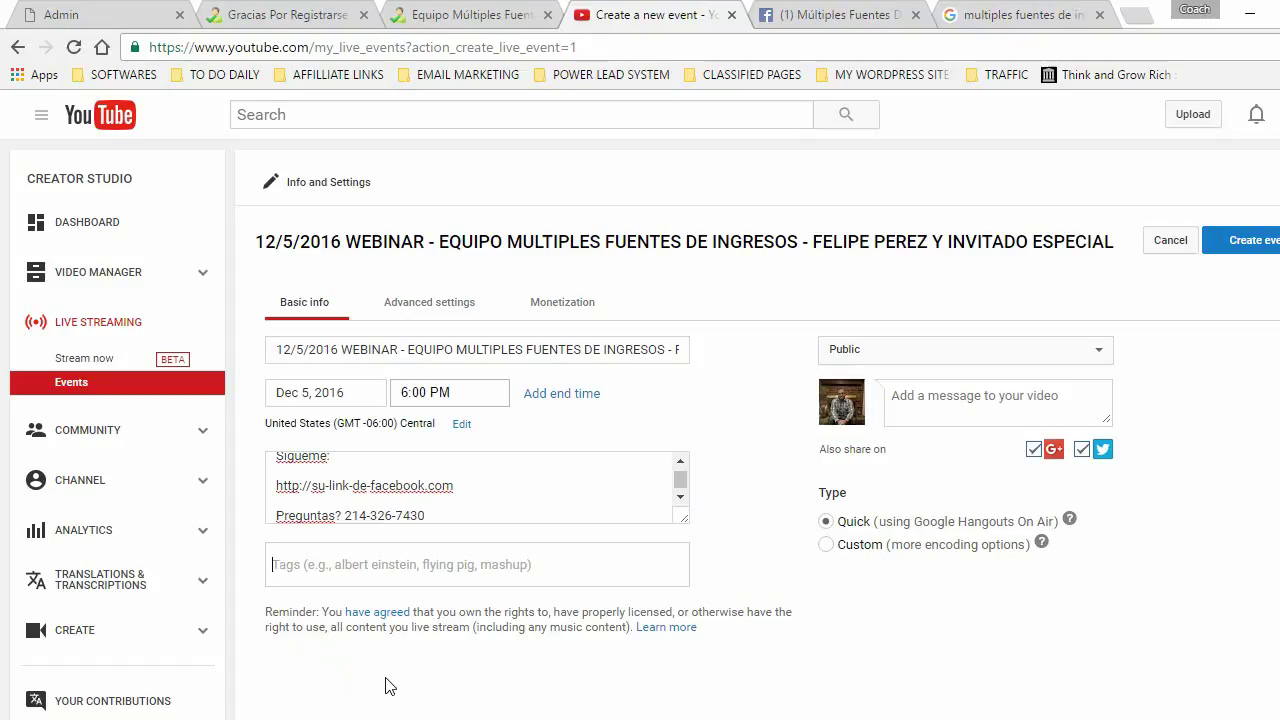
{"action": "type", "text": "equipo"}
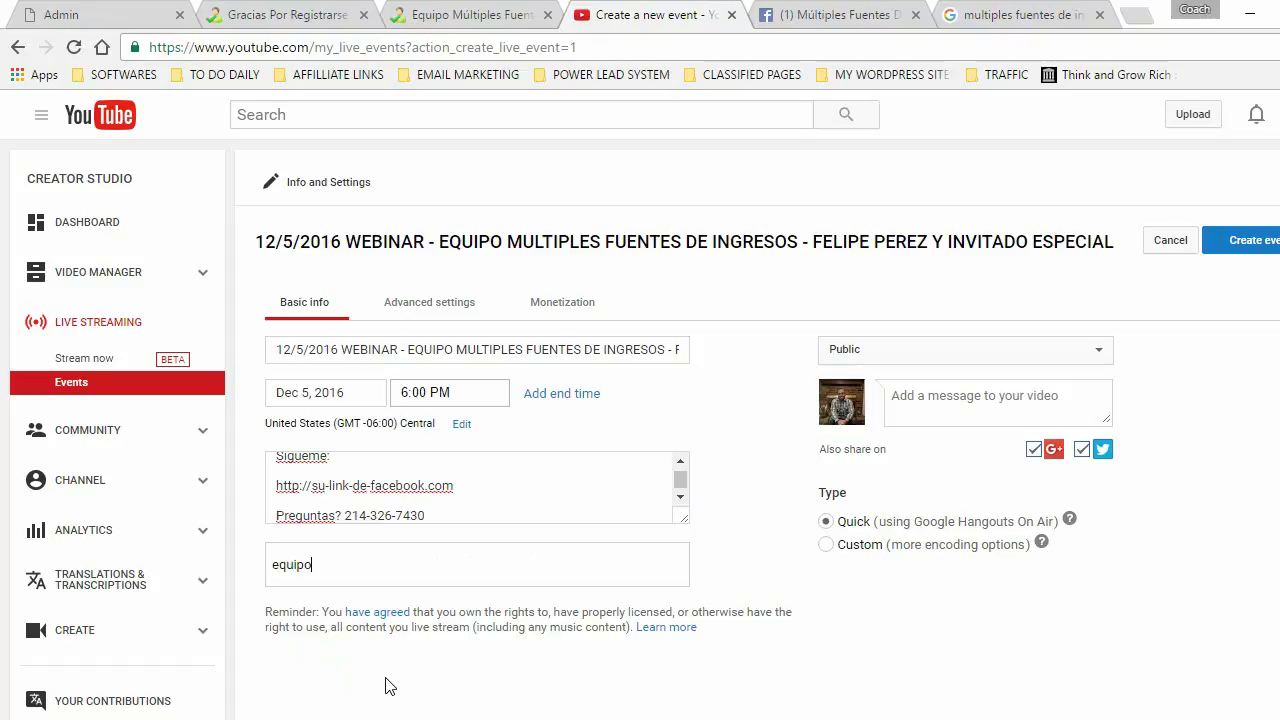
{"action": "type", "text": "mfi"}
{"action": "key", "text": "Return"}
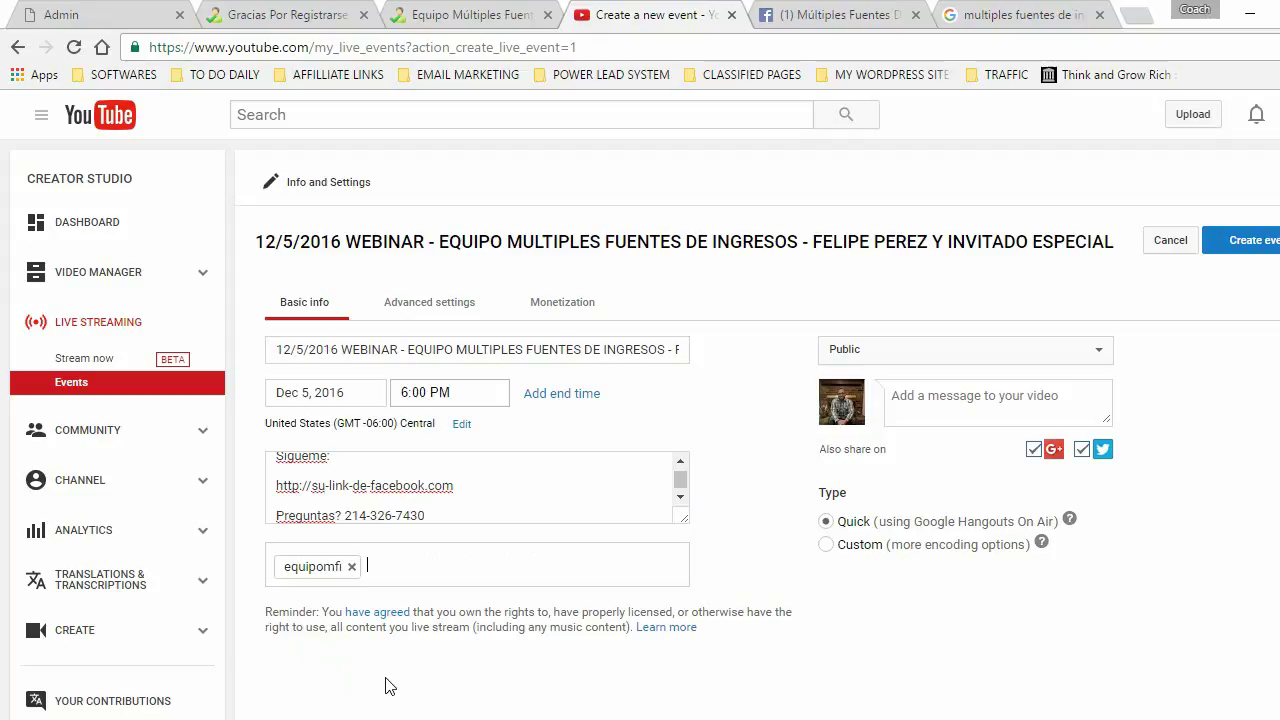
{"action": "type", "text": "multiples fuentes de ing"}
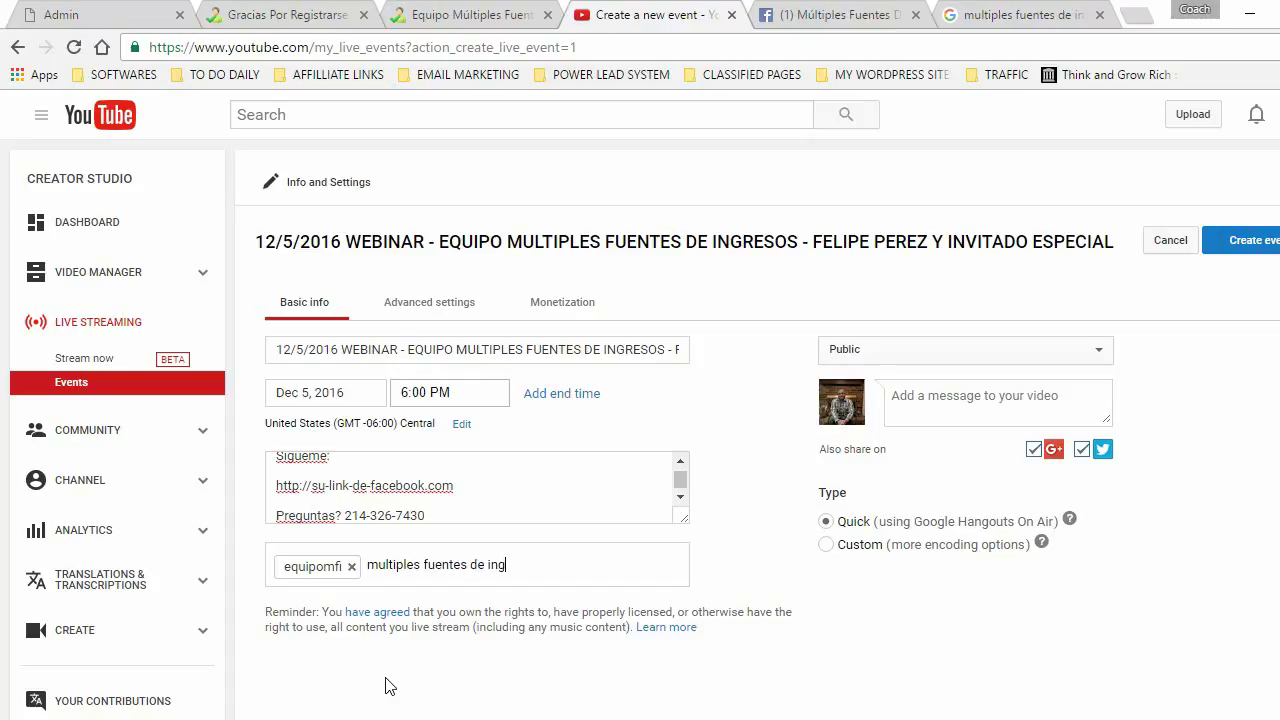
{"action": "type", "text": "resos"}
{"action": "key", "text": "Return"}
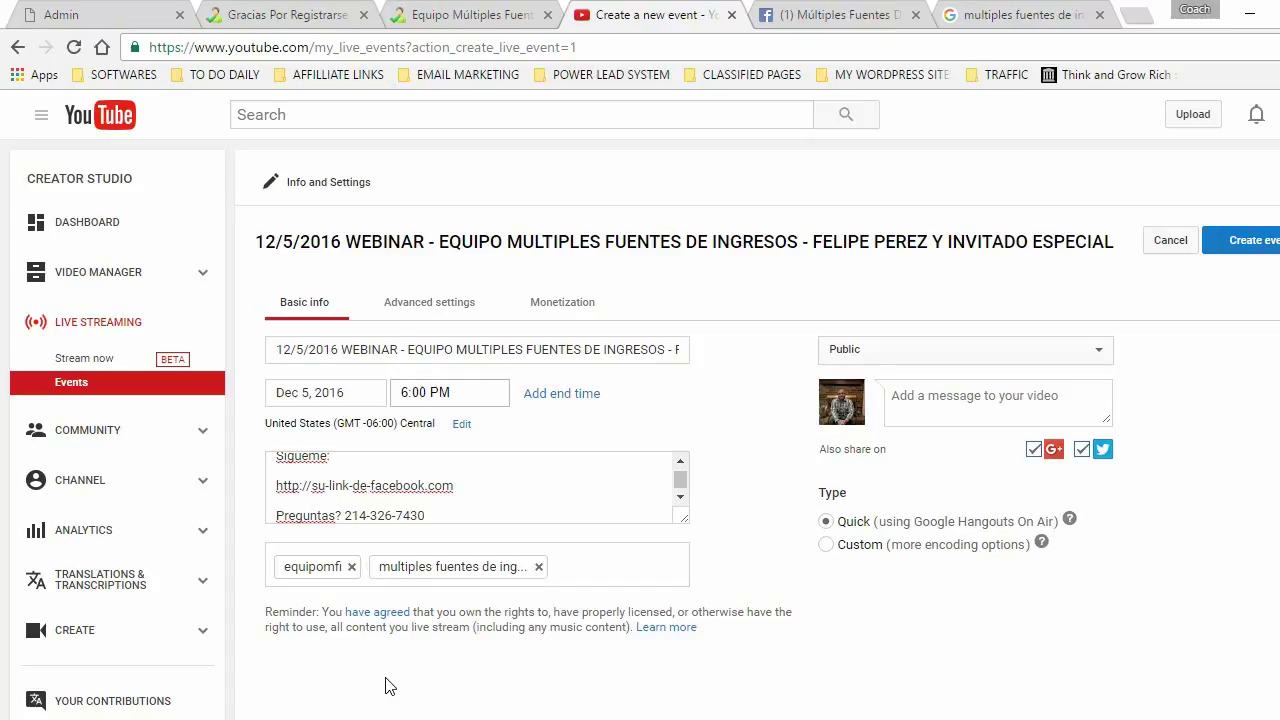
- Add the host's name and 'como ganar dinero en el internet' as tags
{"action": "key", "text": "Return"}
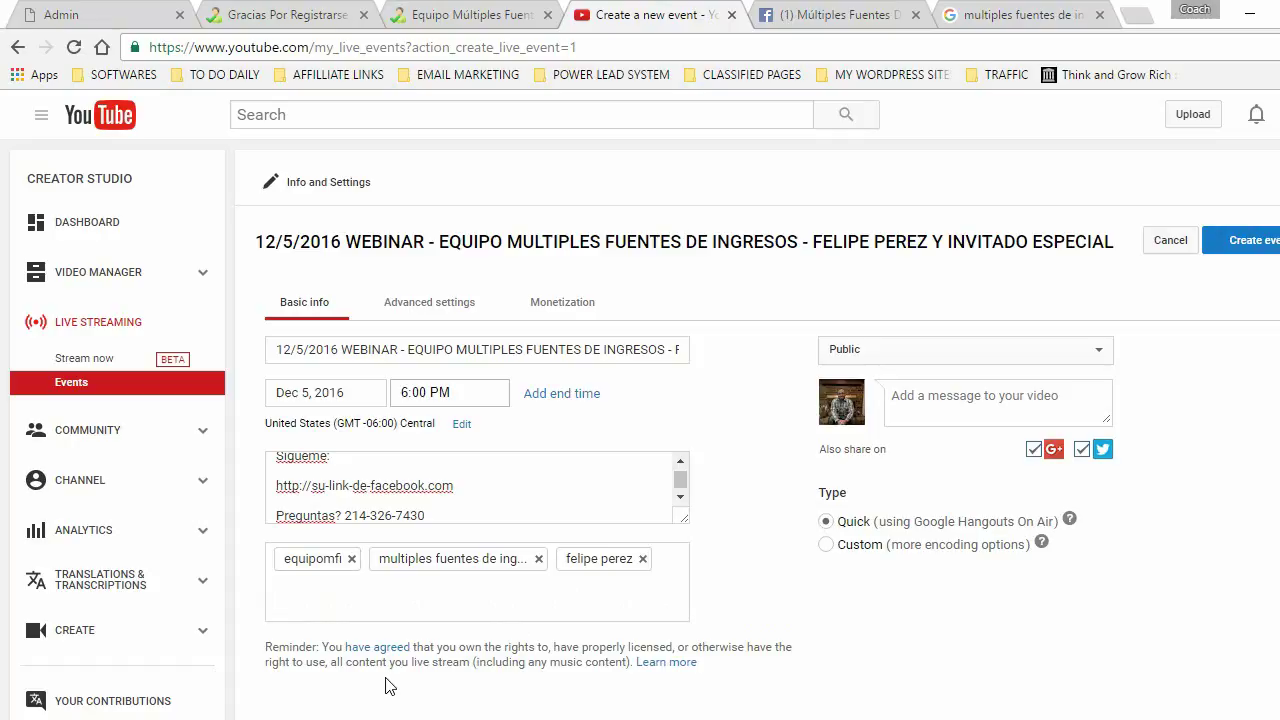
{"action": "type", "text": "como ganar dinero en el internet"}
{"action": "key", "text": "Return"}
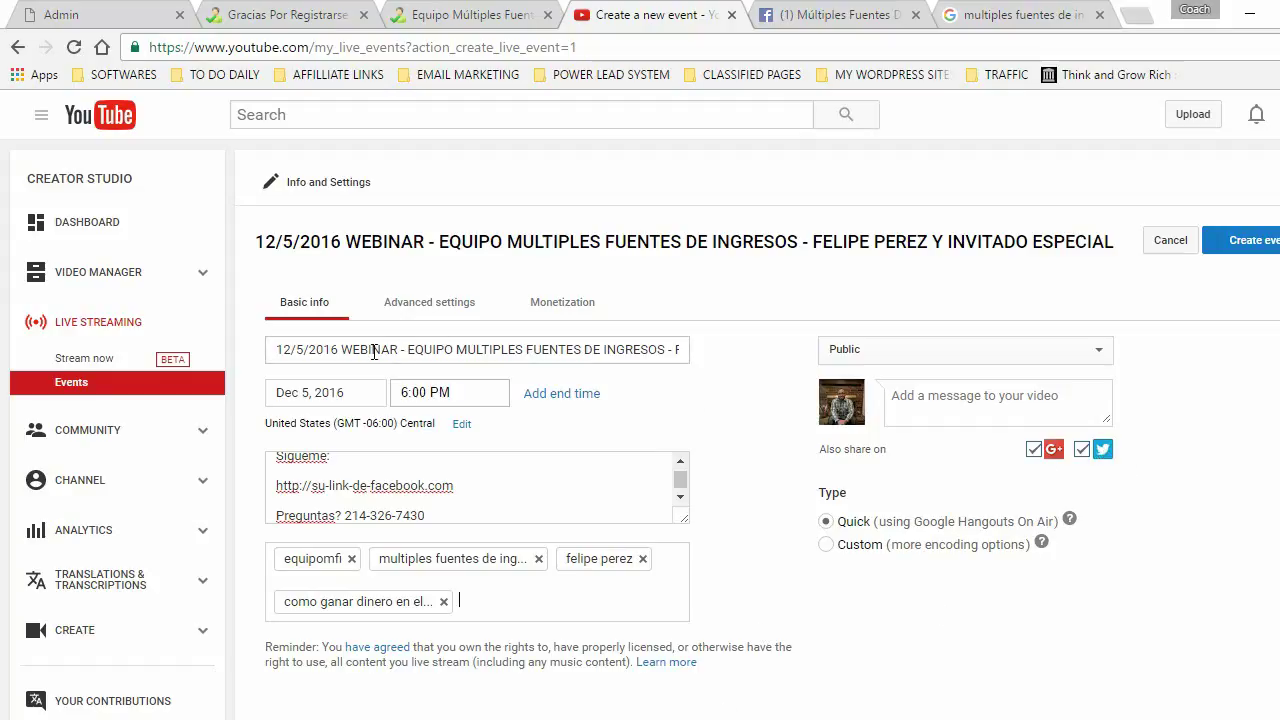
- Copy the event title into the share message box and create the live event
{"action": "left_click_drag", "start_coordinate": [273, 345], "coordinate": [667, 348]}
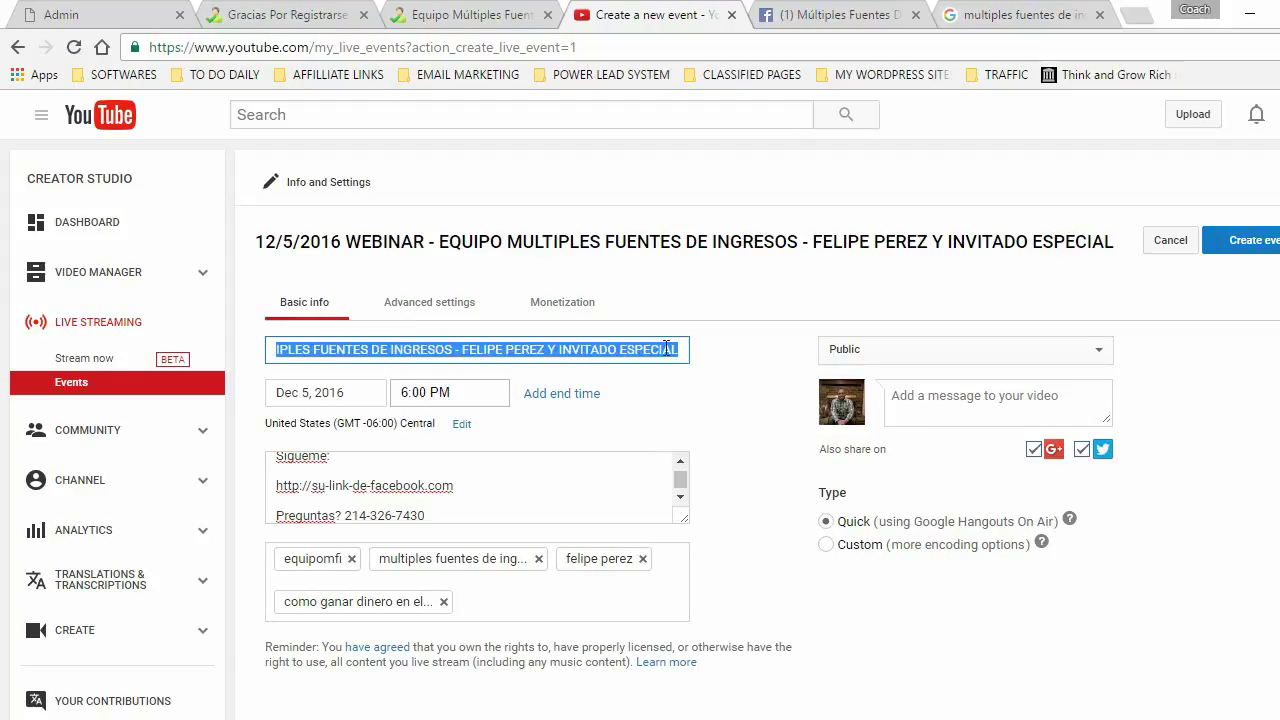
{"action": "right_click", "coordinate": [608, 350]}
{"action": "left_click", "coordinate": [652, 389]}
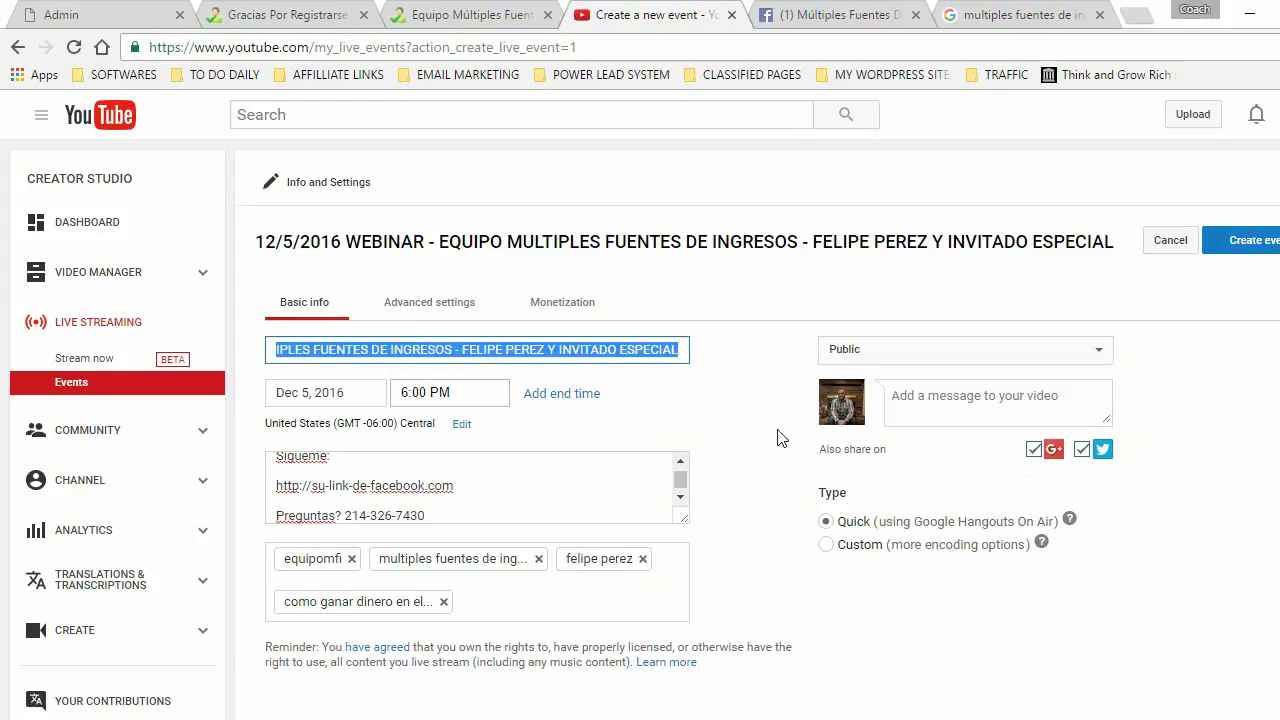
{"action": "left_click", "coordinate": [915, 402]}
{"action": "right_click", "coordinate": [912, 402]}
{"action": "left_click", "coordinate": [962, 520]}
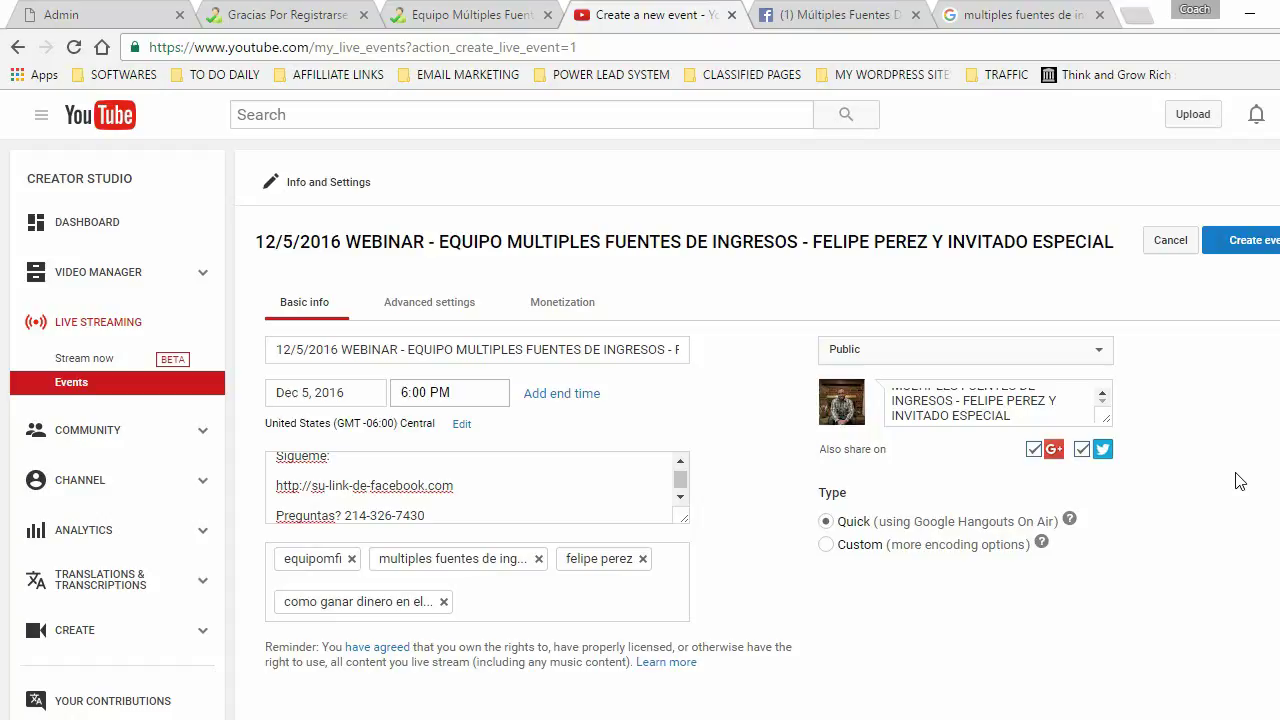
{"action": "left_click", "coordinate": [1262, 243]}
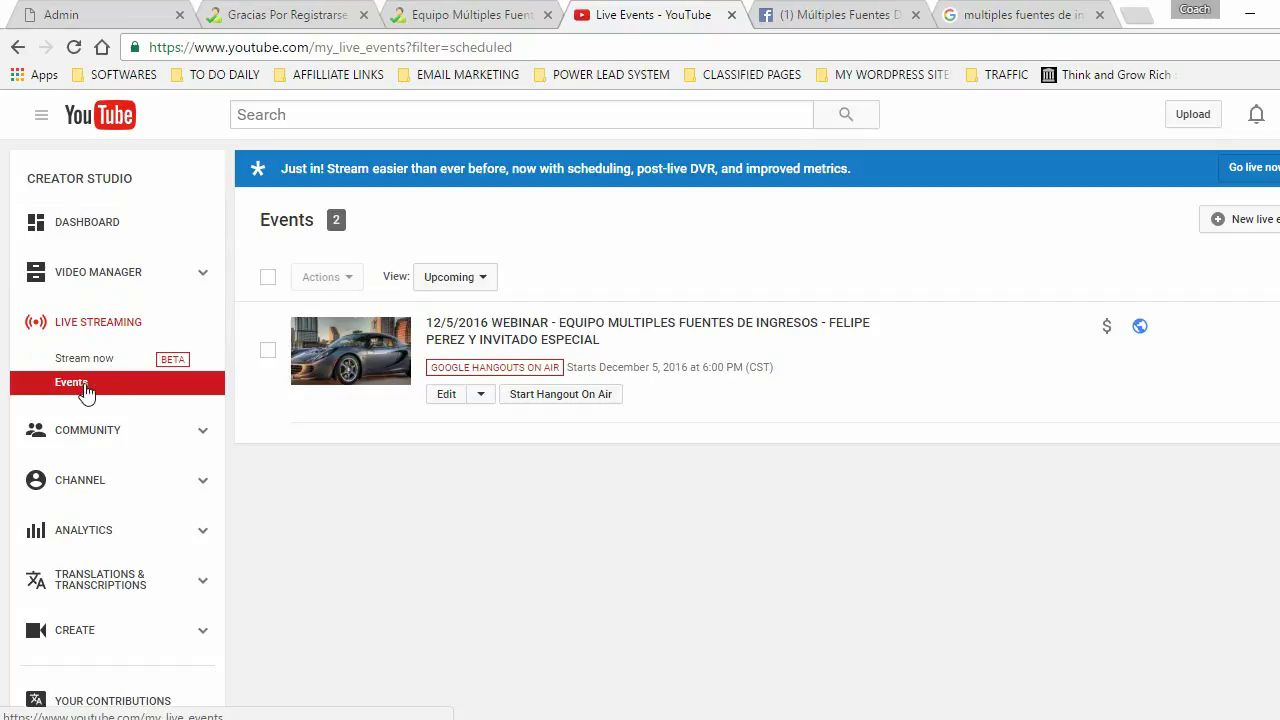
- Start the Hangout On Air for the scheduled 12/5/2016 webinar
{"action": "left_click", "coordinate": [580, 403]}
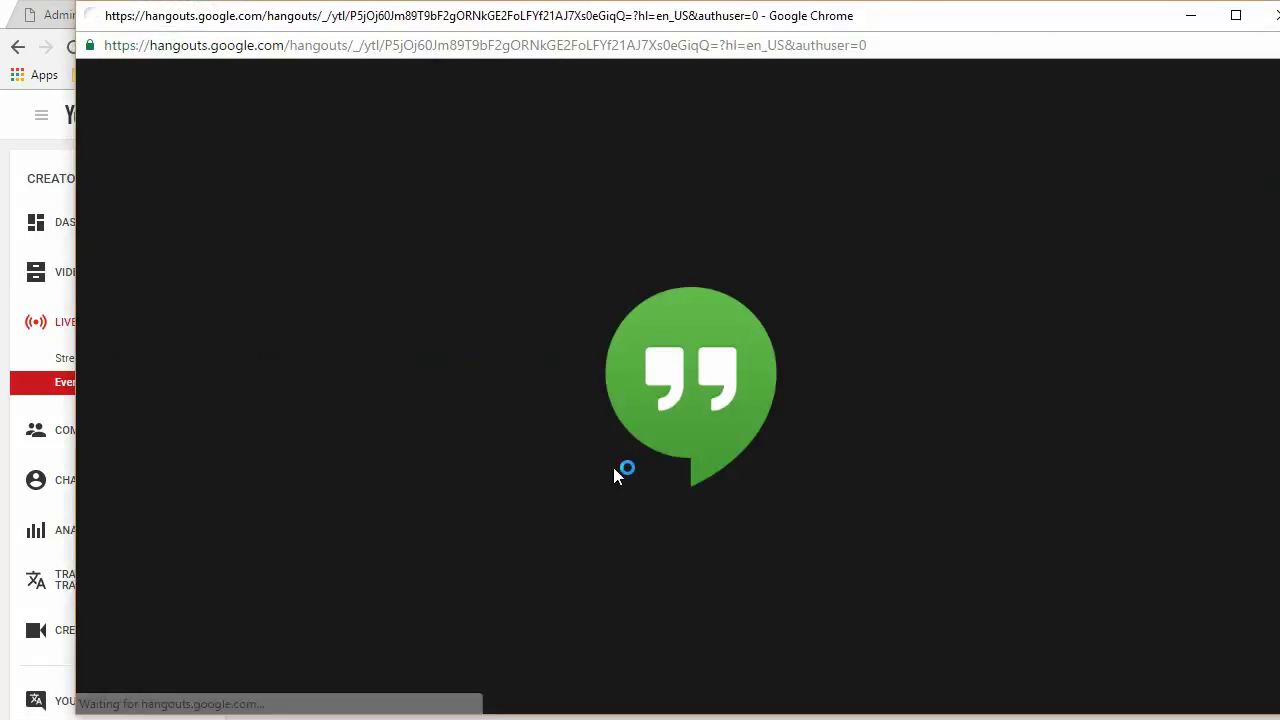
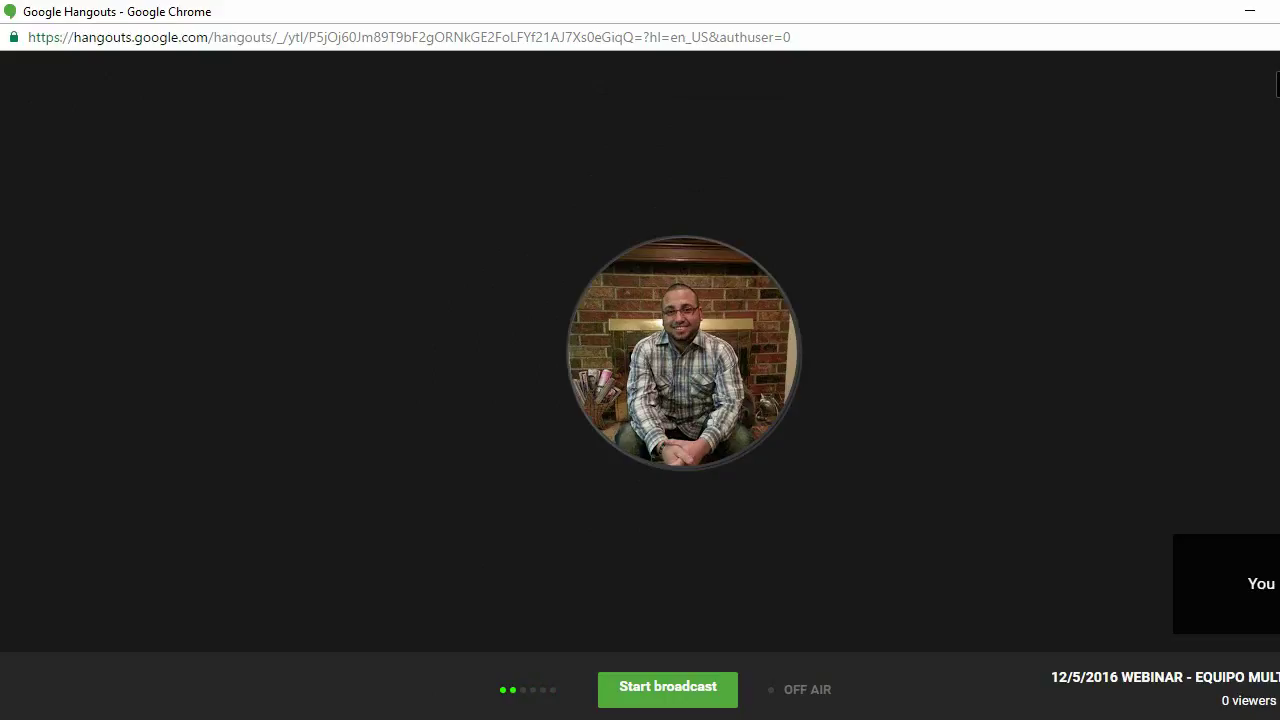
- Invite a suggested contact and a second contact by e-mail address to the webinar call
{"action": "mouse_move", "coordinate": [537, 137]}
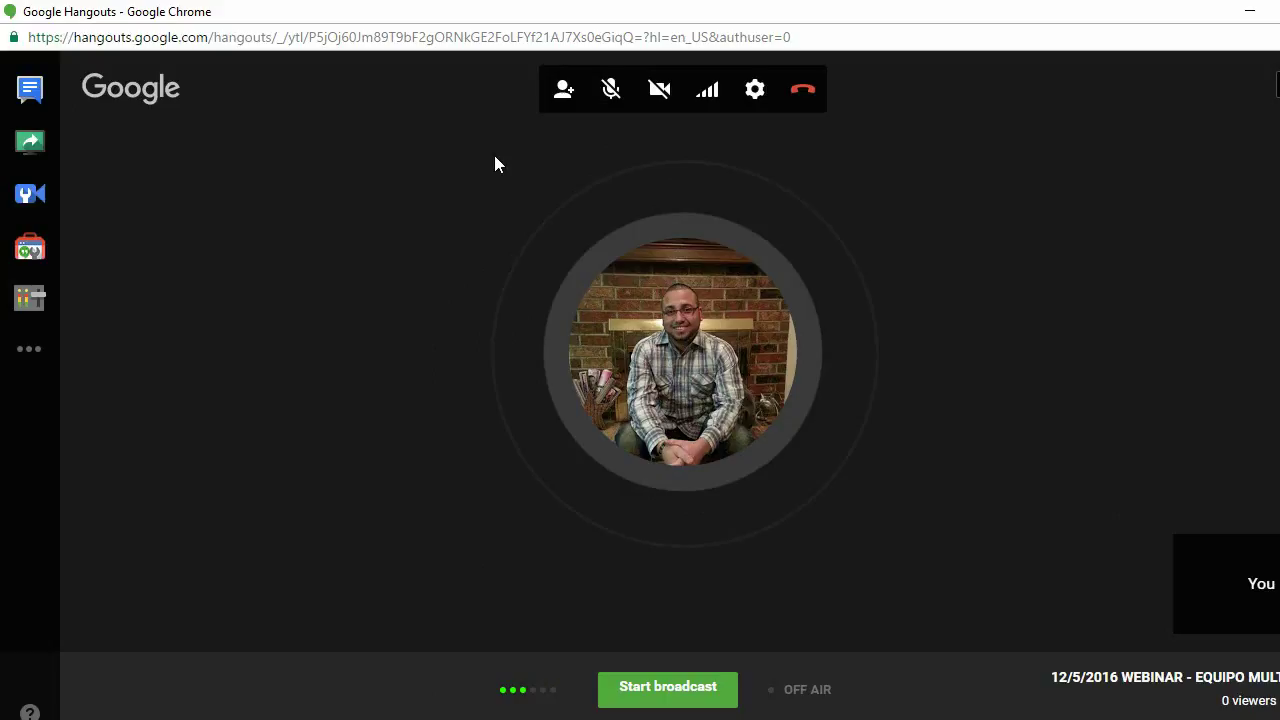
{"action": "left_click", "coordinate": [561, 93]}
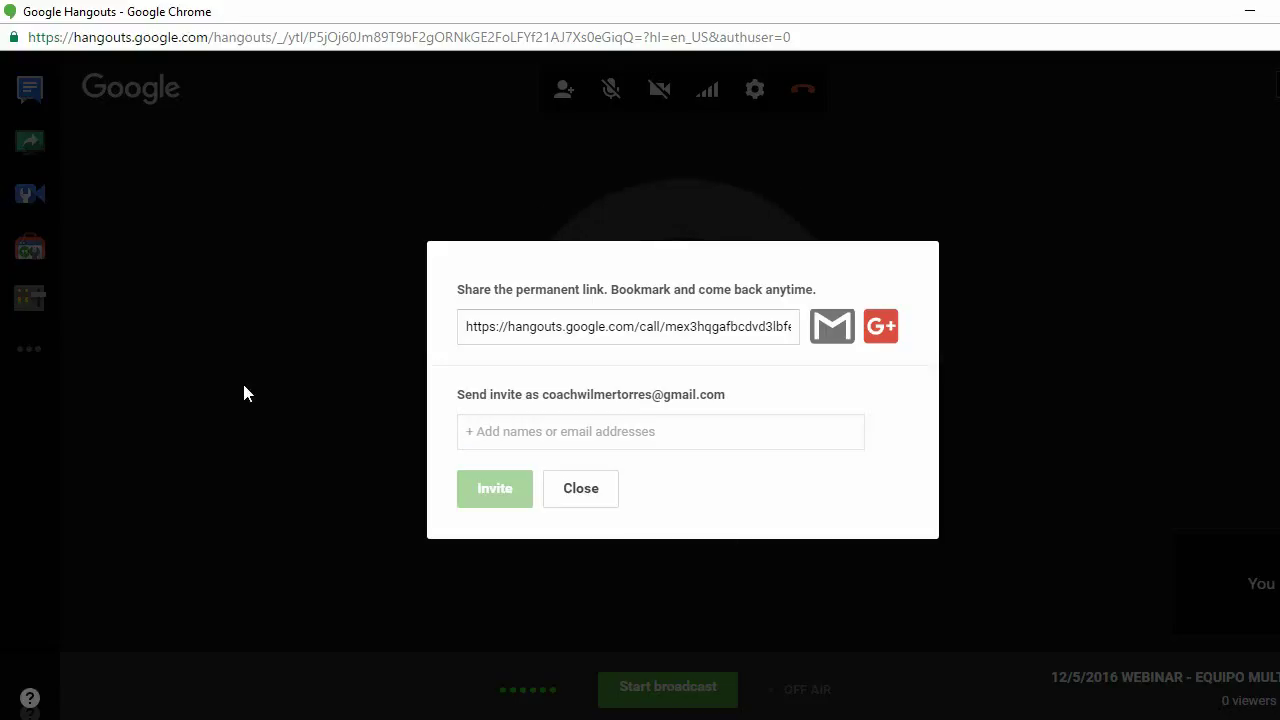
{"action": "type", "text": "coach"}
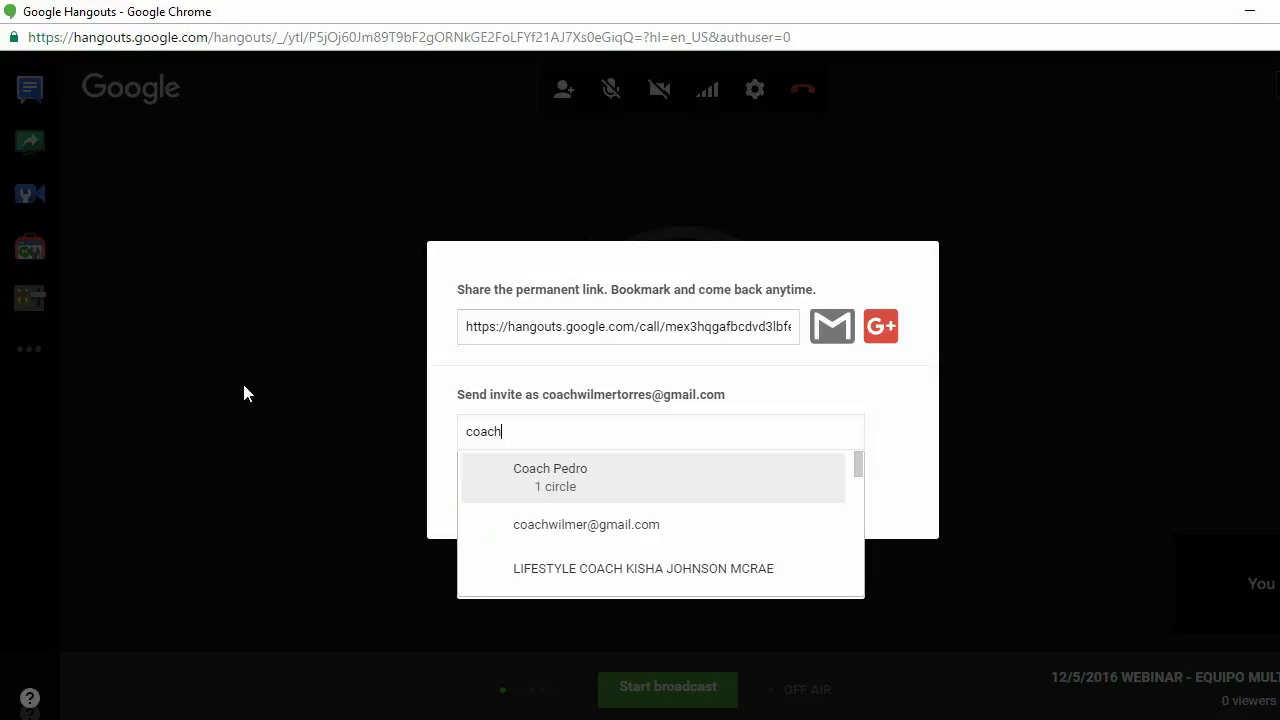
{"action": "left_click", "coordinate": [553, 478]}
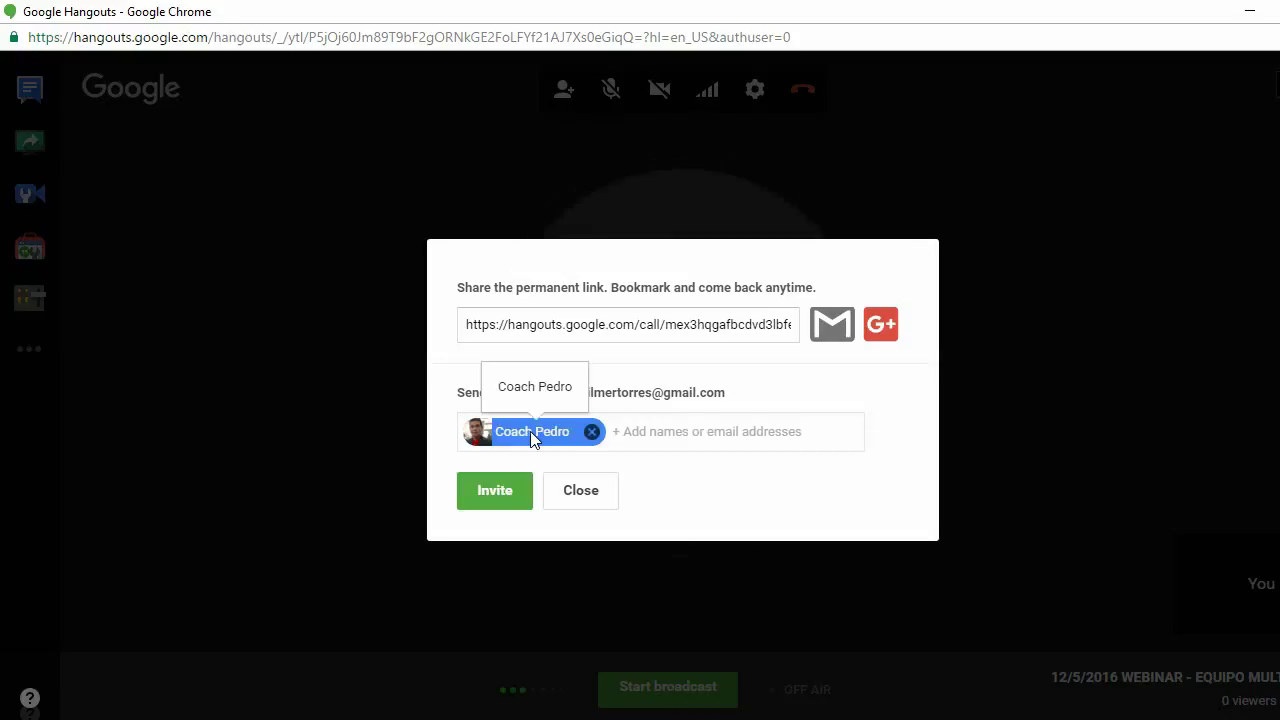
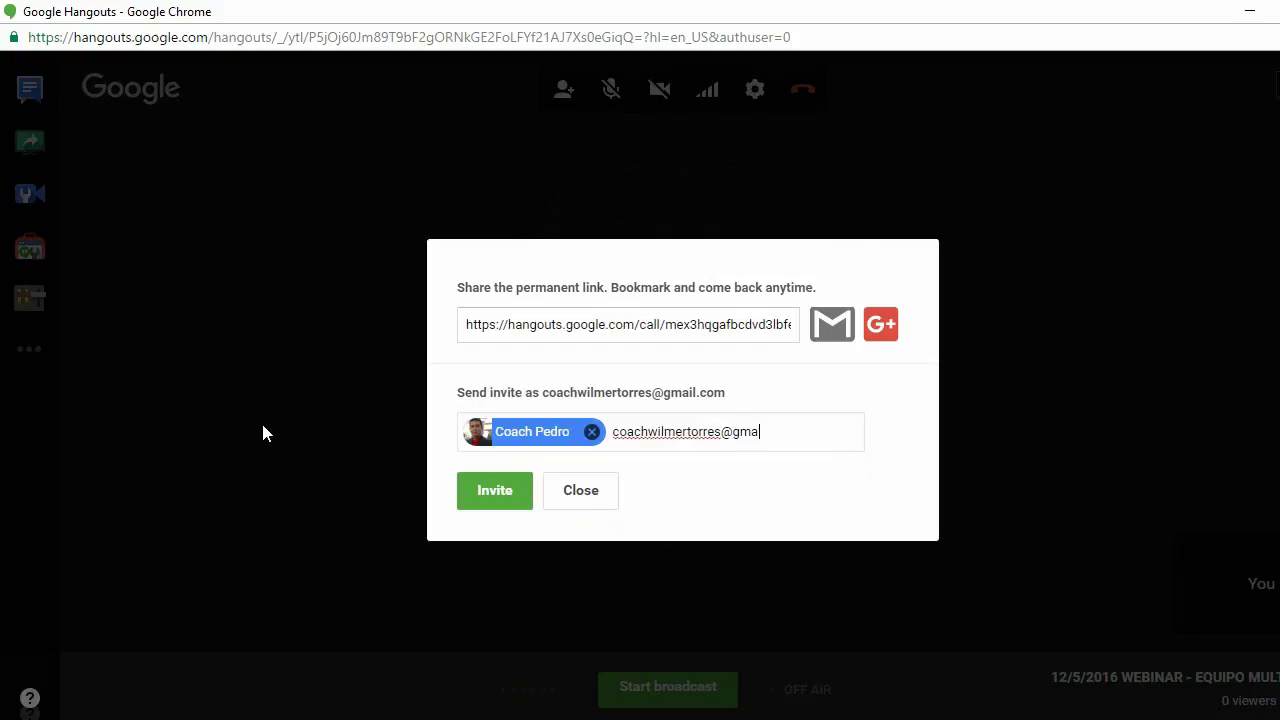
{"action": "left_click", "coordinate": [488, 480]}
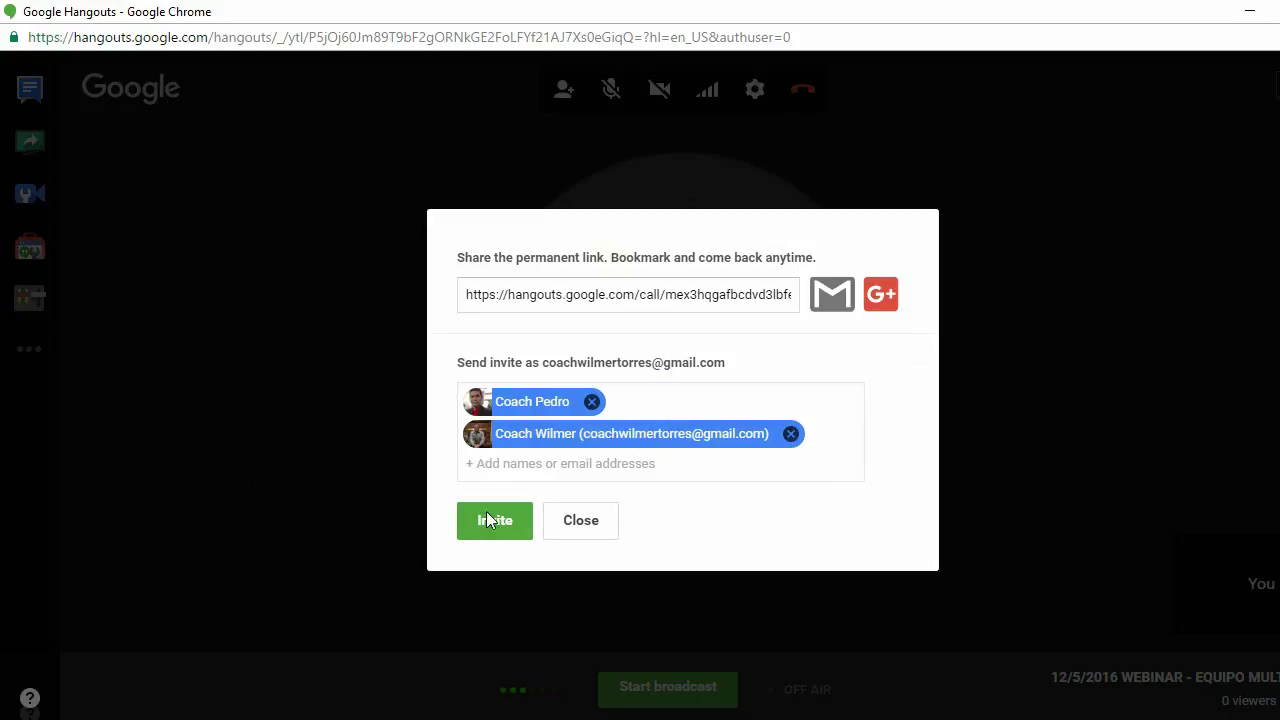
{"action": "left_click", "coordinate": [487, 515]}
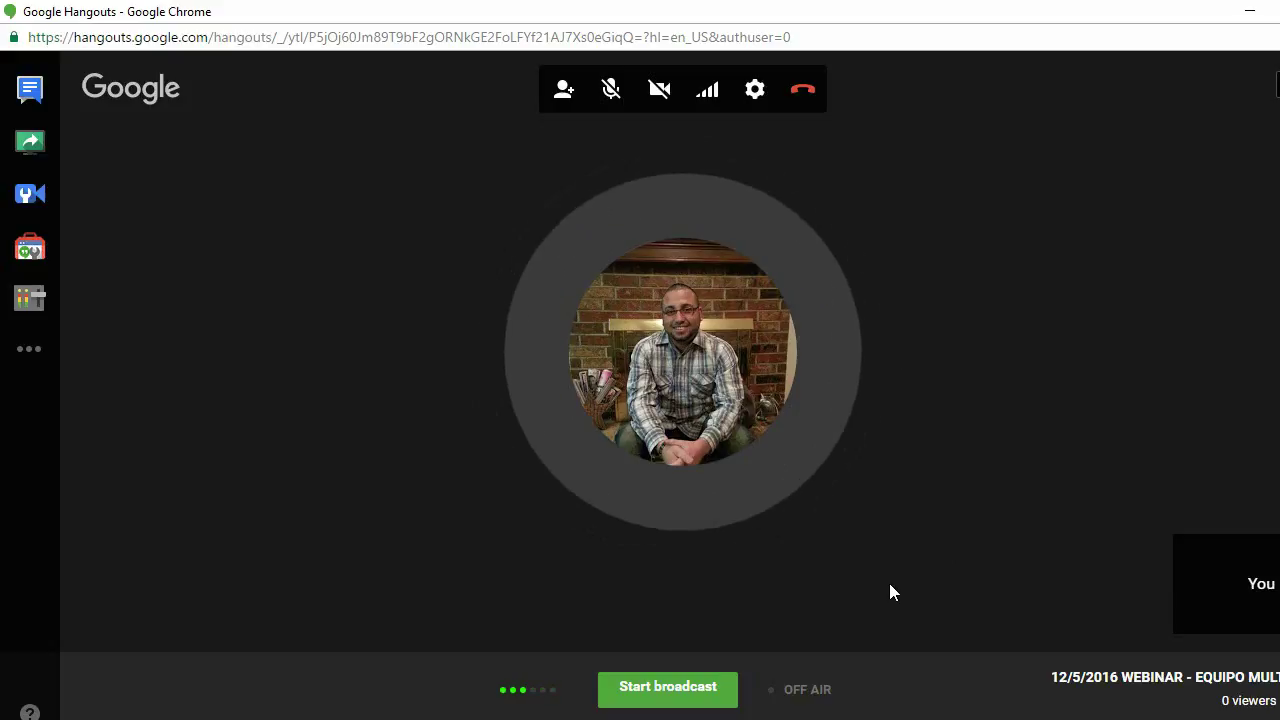
{"action": "mouse_move", "coordinate": [118, 432]}
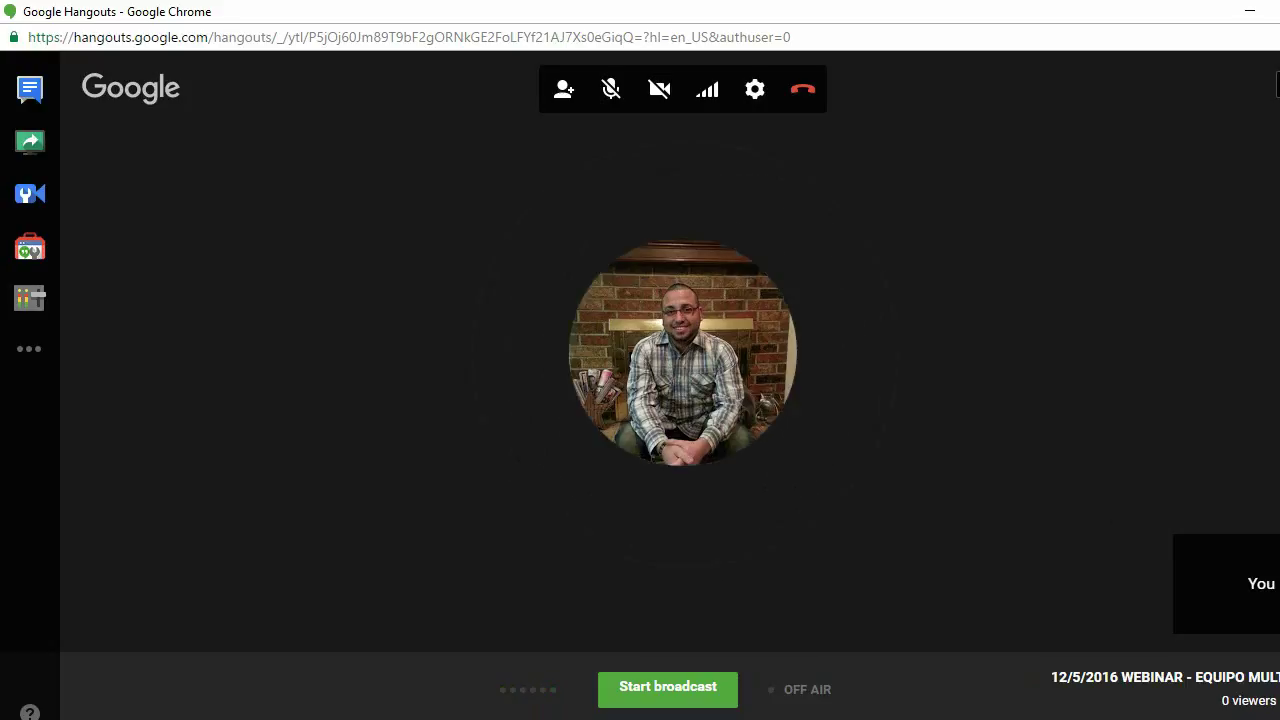
- Copy the webinar's YouTube short link from the broadcast's Links panel
{"action": "left_click", "coordinate": [1240, 690]}
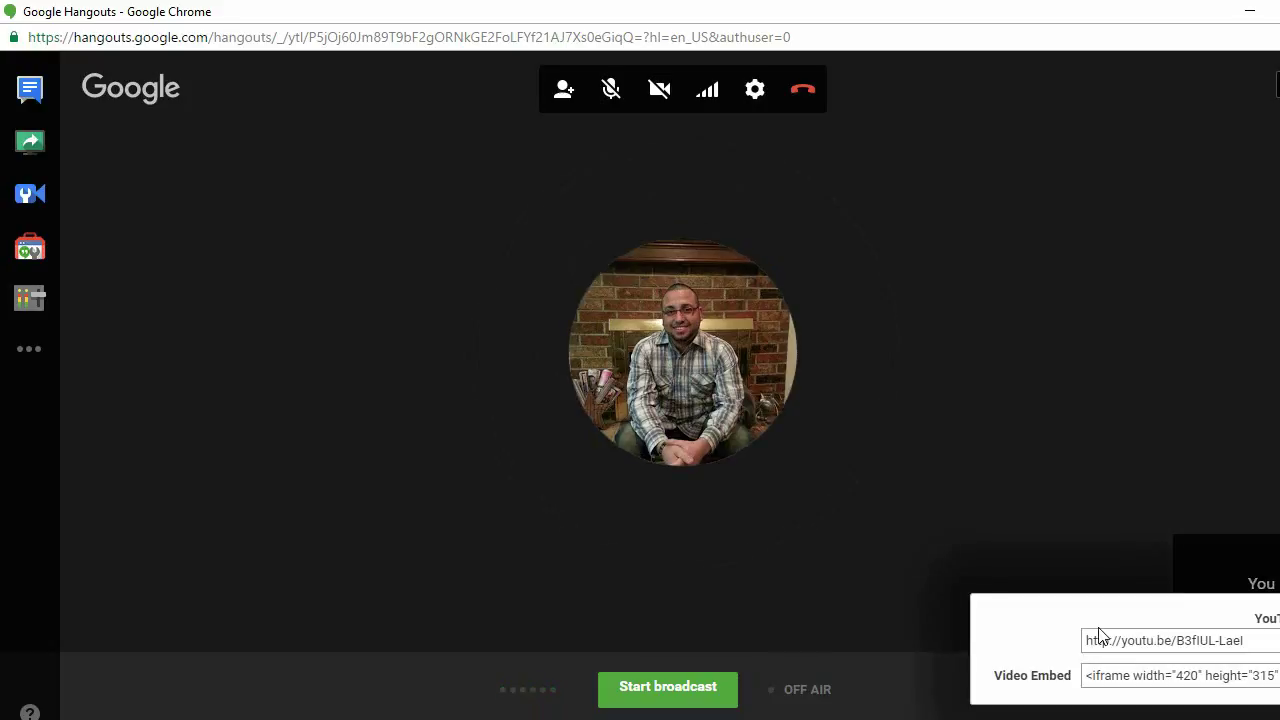
{"action": "left_click", "coordinate": [1150, 643]}
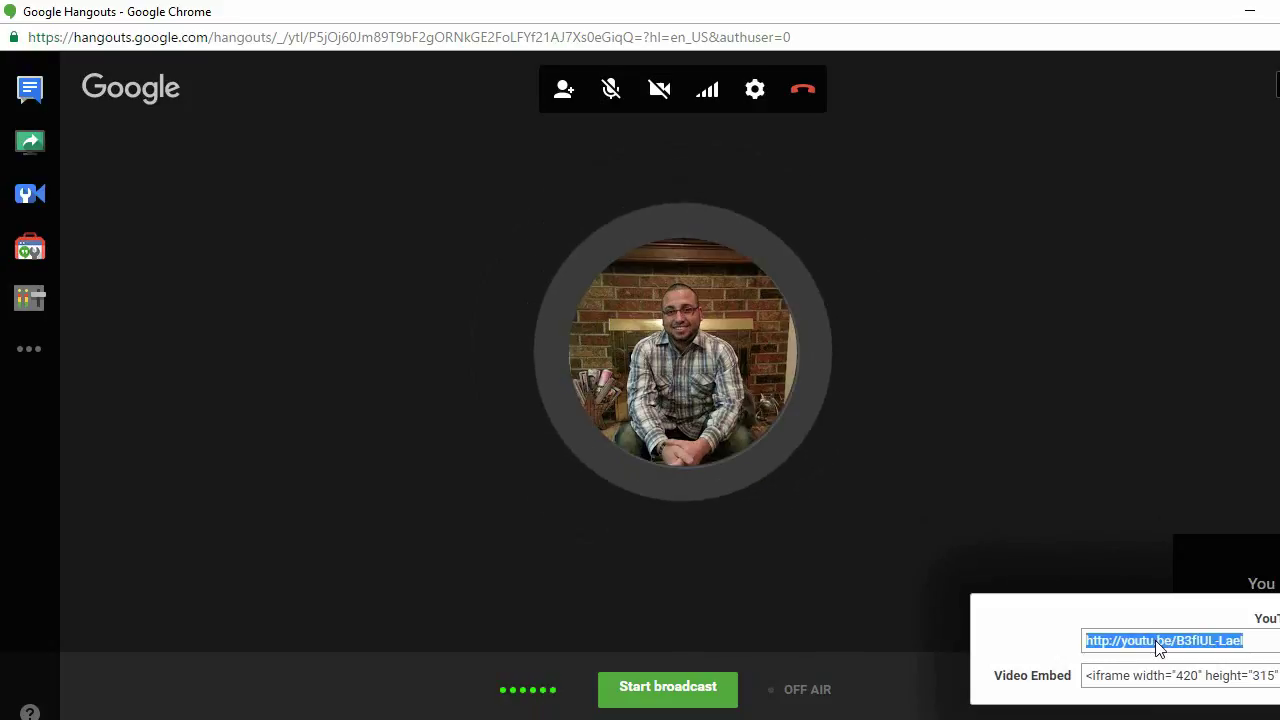
{"action": "right_click", "coordinate": [1158, 648]}
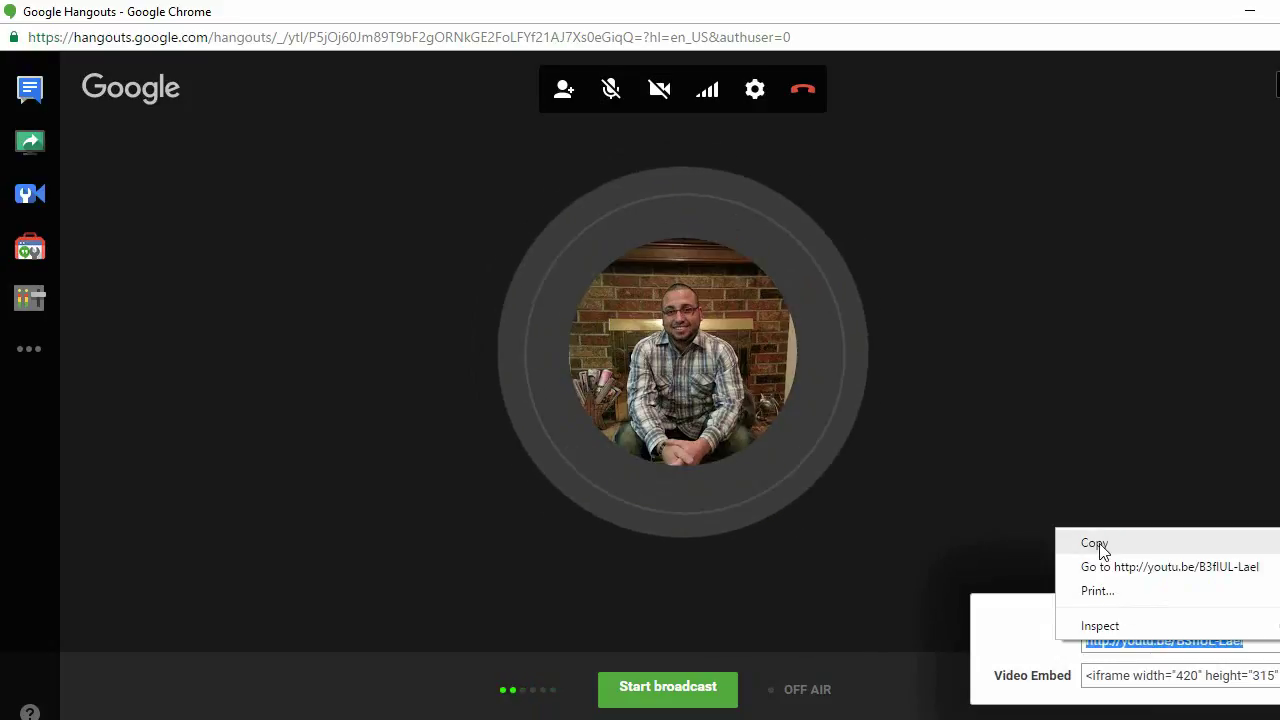
{"action": "left_click", "coordinate": [1094, 544]}
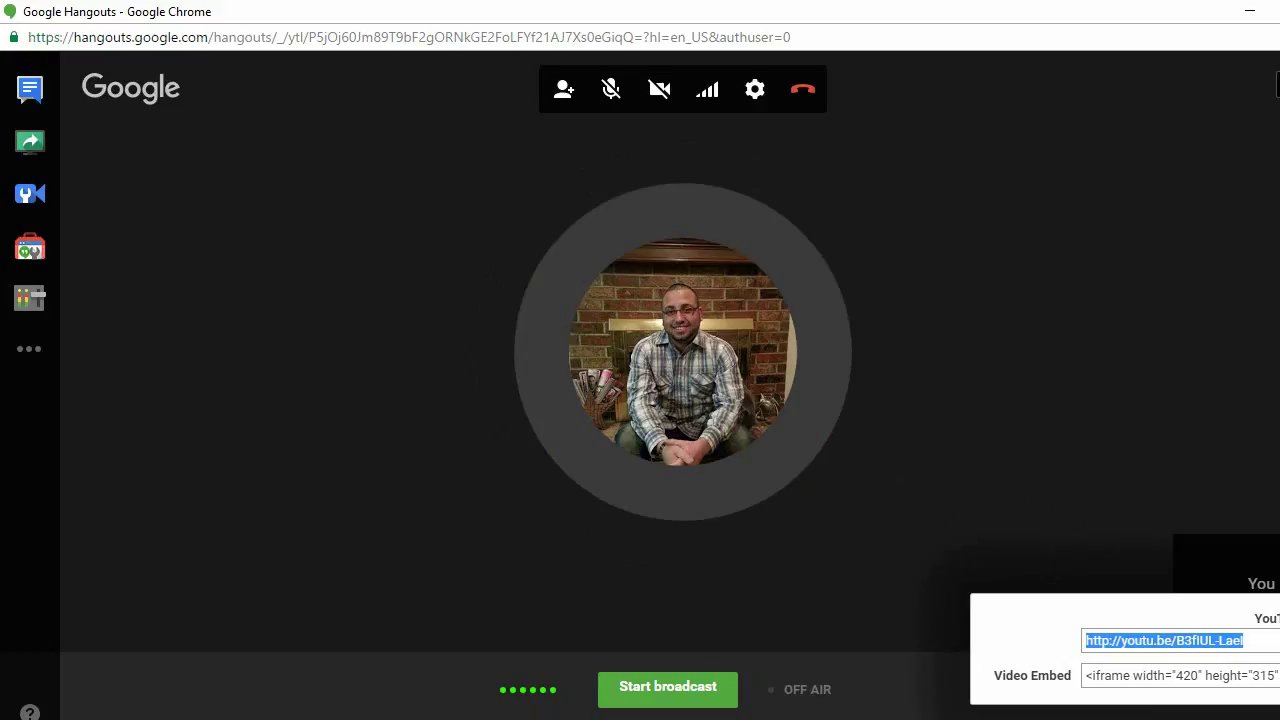
{"action": "right_click", "coordinate": [662, 719]}
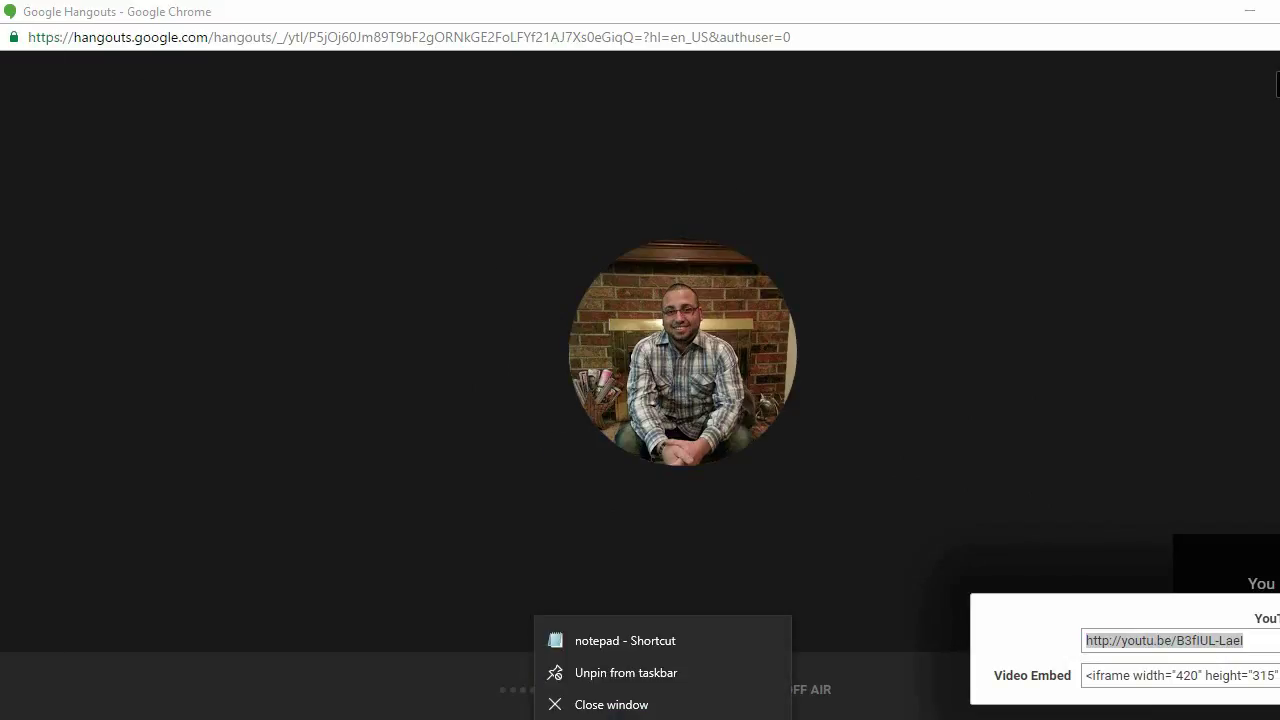
- Paste the YouTube link into a new Notepad note, copy only its video ID, and minimize Notepad
{"action": "left_click", "coordinate": [625, 640]}
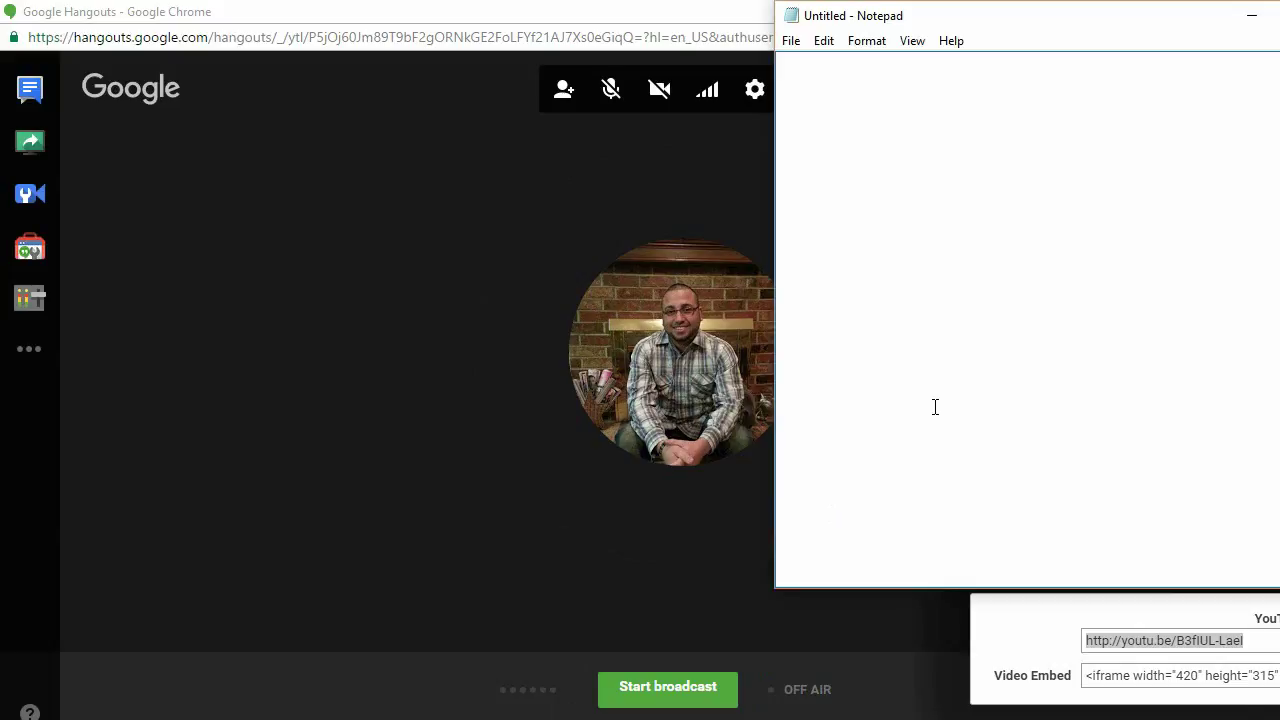
{"action": "key", "text": "alt+Tab"}
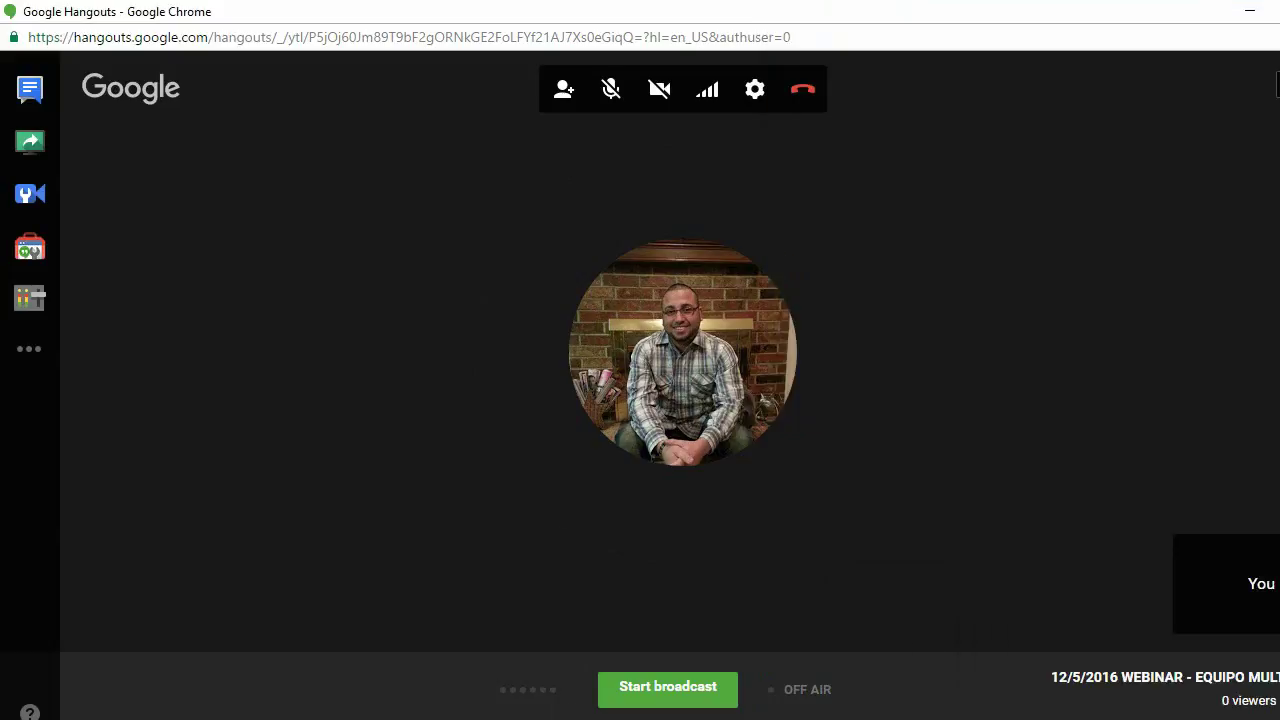
{"action": "key", "text": "alt+Tab"}
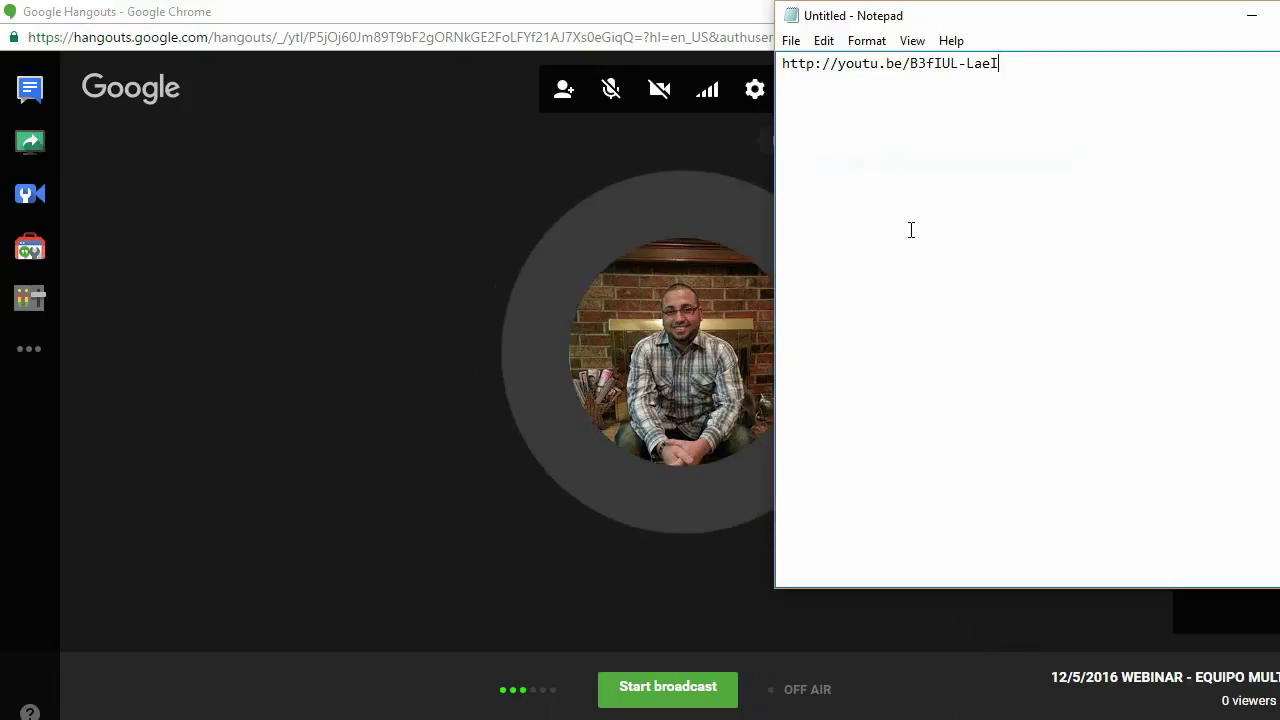
{"action": "left_click_drag", "start_coordinate": [998, 63], "coordinate": [910, 64]}
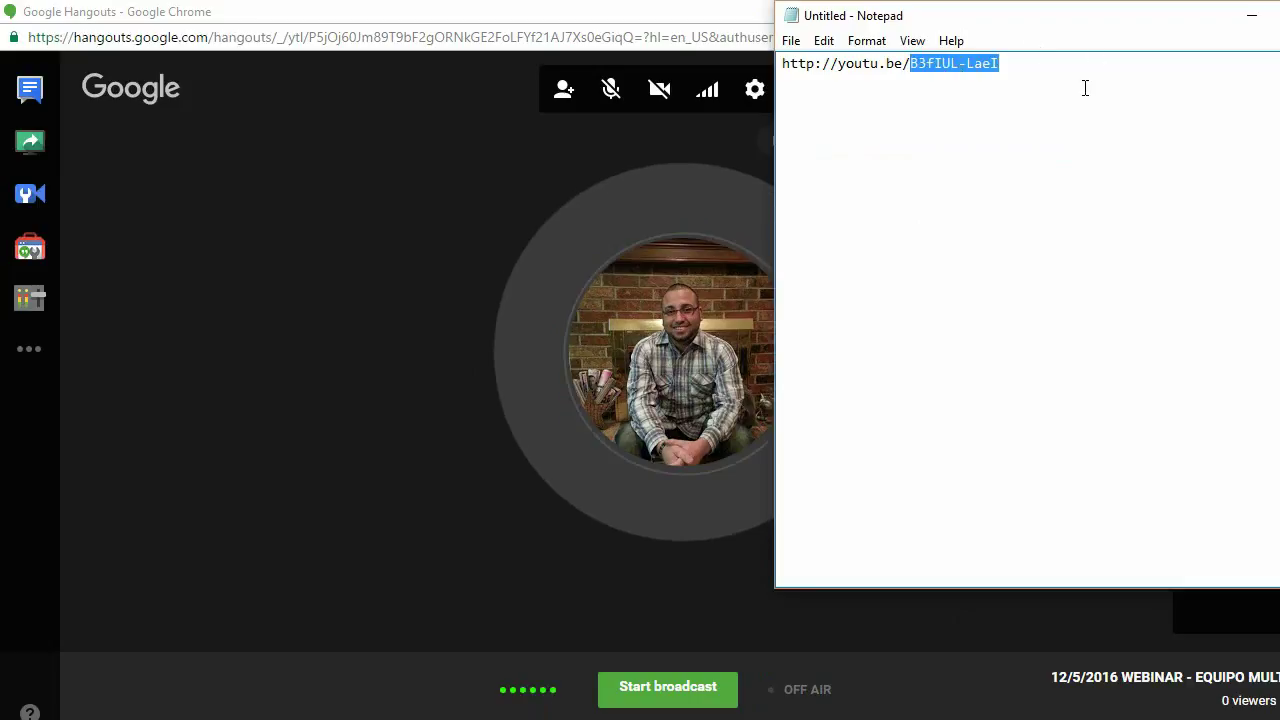
{"action": "right_click", "coordinate": [936, 64]}
{"action": "left_click", "coordinate": [968, 133]}
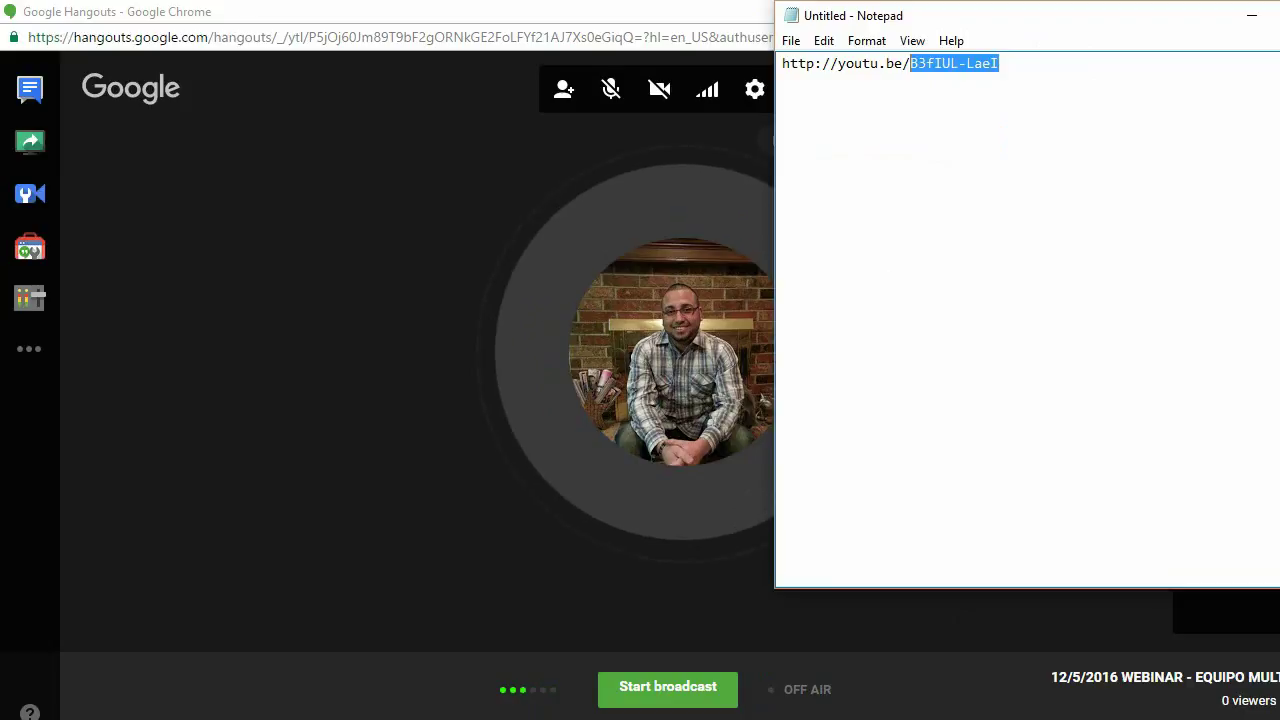
{"action": "left_click", "coordinate": [1253, 16]}
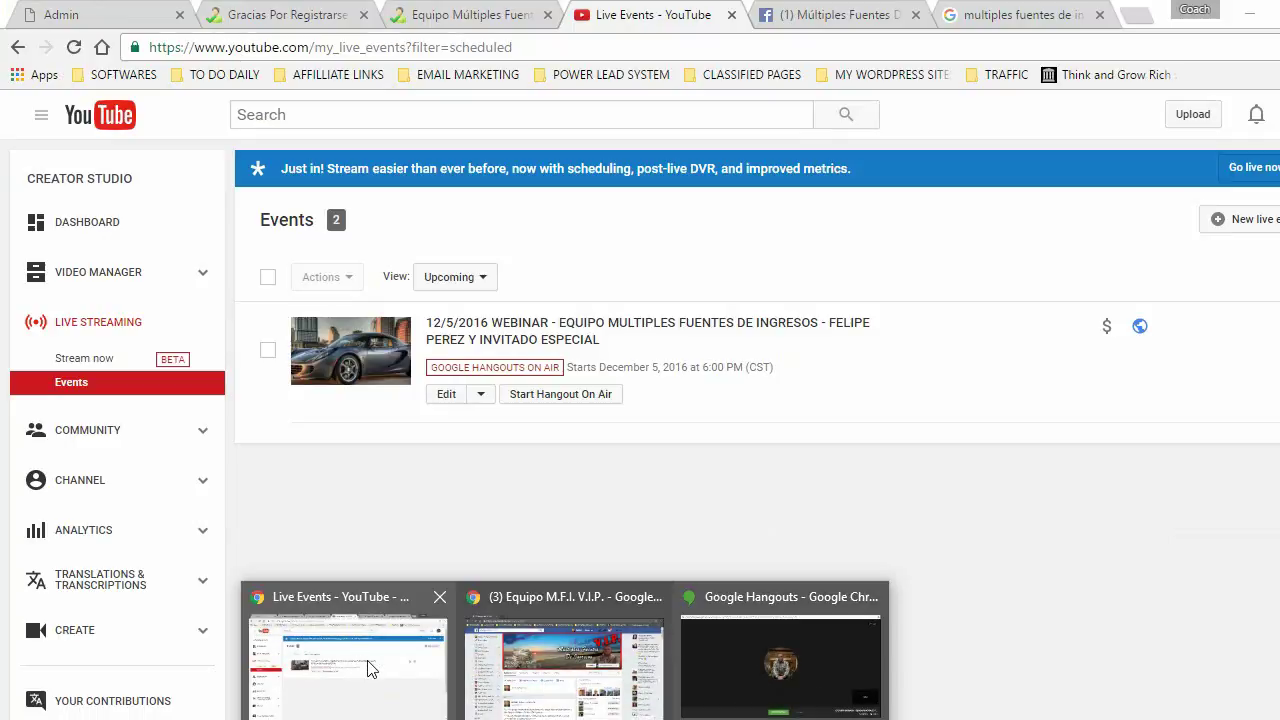
- Replace the old video ID in the IFrame URL with the new broadcast ID and confirm
{"action": "left_click", "coordinate": [366, 664]}
{"action": "left_click", "coordinate": [48, 14]}
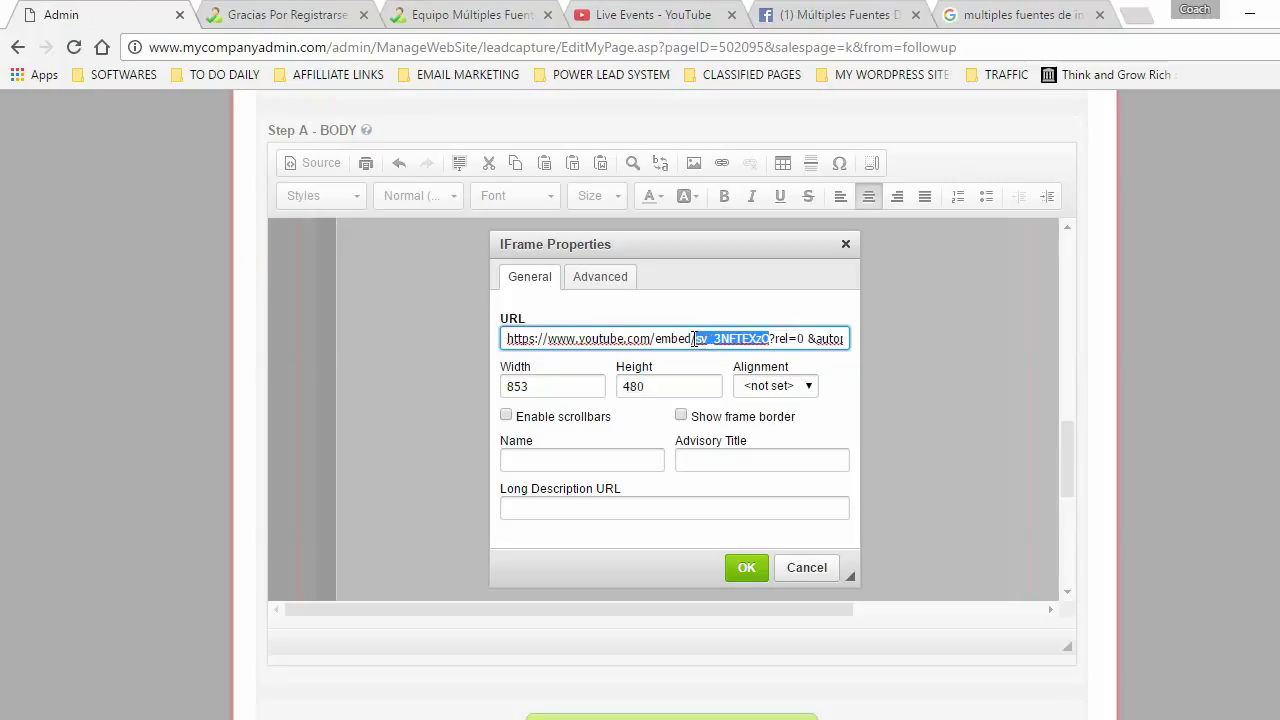
{"action": "right_click", "coordinate": [727, 338]}
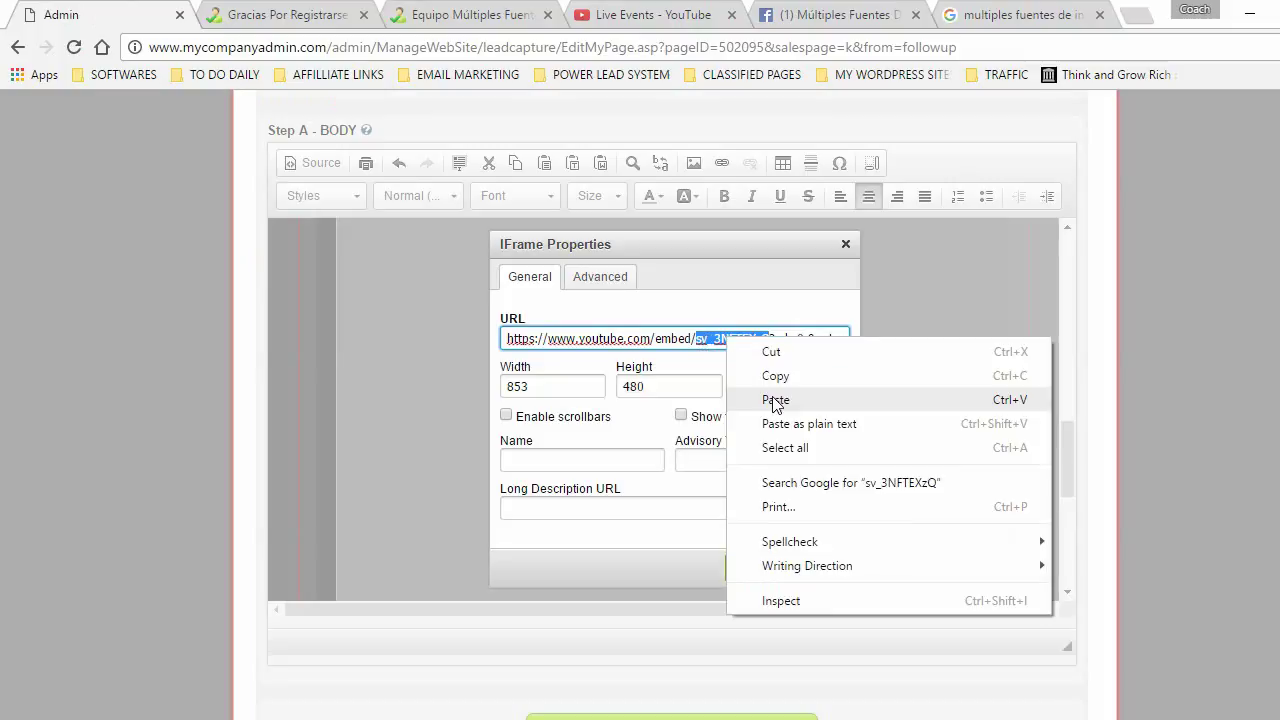
{"action": "left_click", "coordinate": [775, 400]}
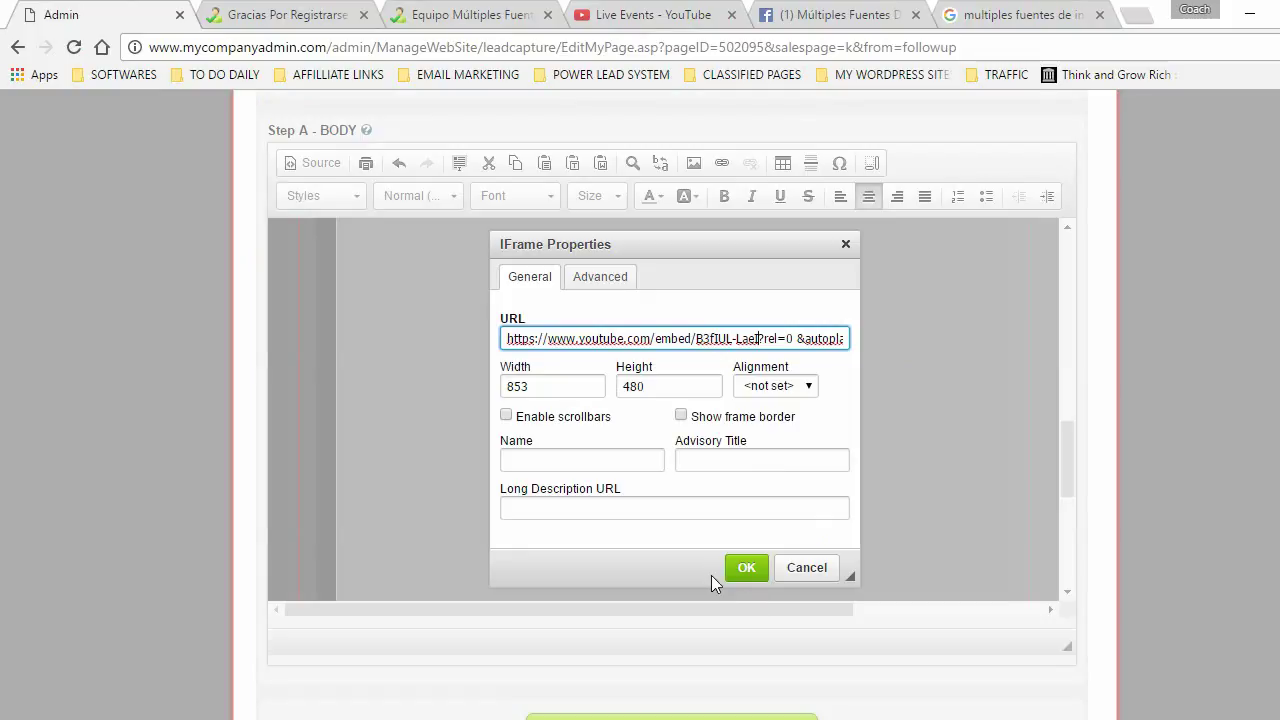
{"action": "left_click", "coordinate": [740, 570]}
{"action": "scroll", "coordinate": [397, 525], "scroll_direction": "down", "scroll_amount": 2}
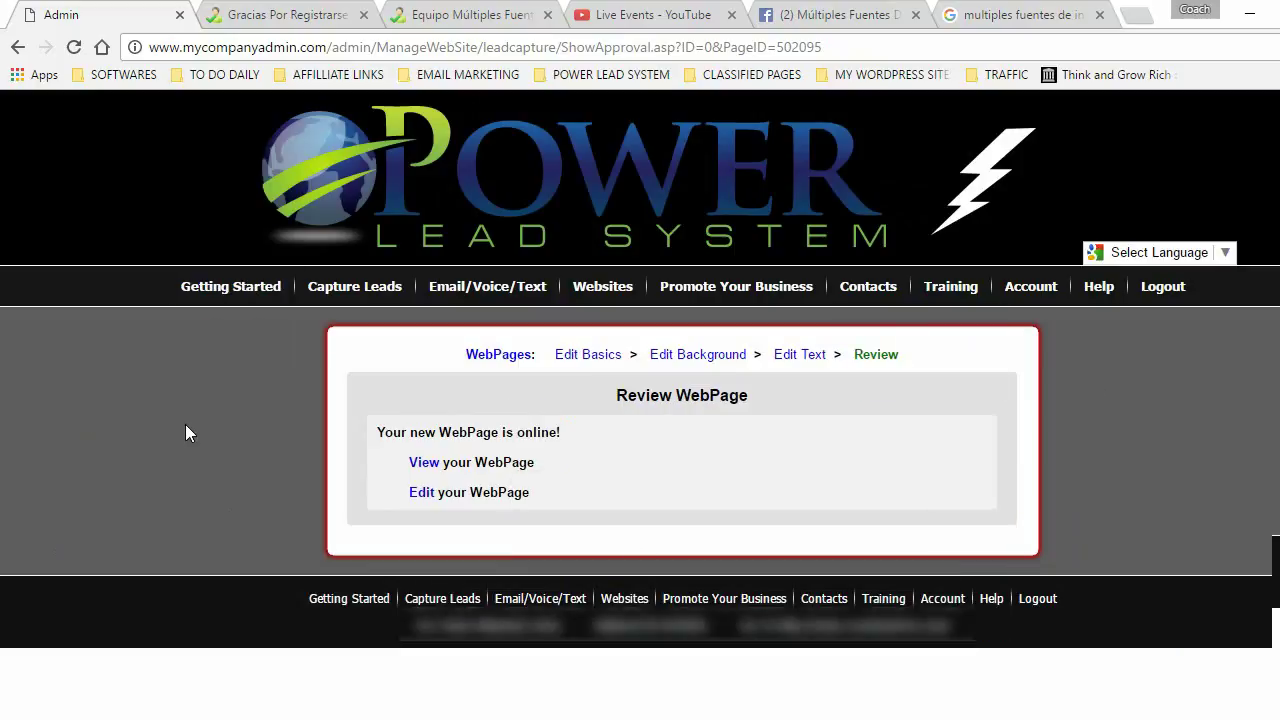
- Open the published webpage from the Review WebPage screen
{"action": "left_click", "coordinate": [424, 463]}
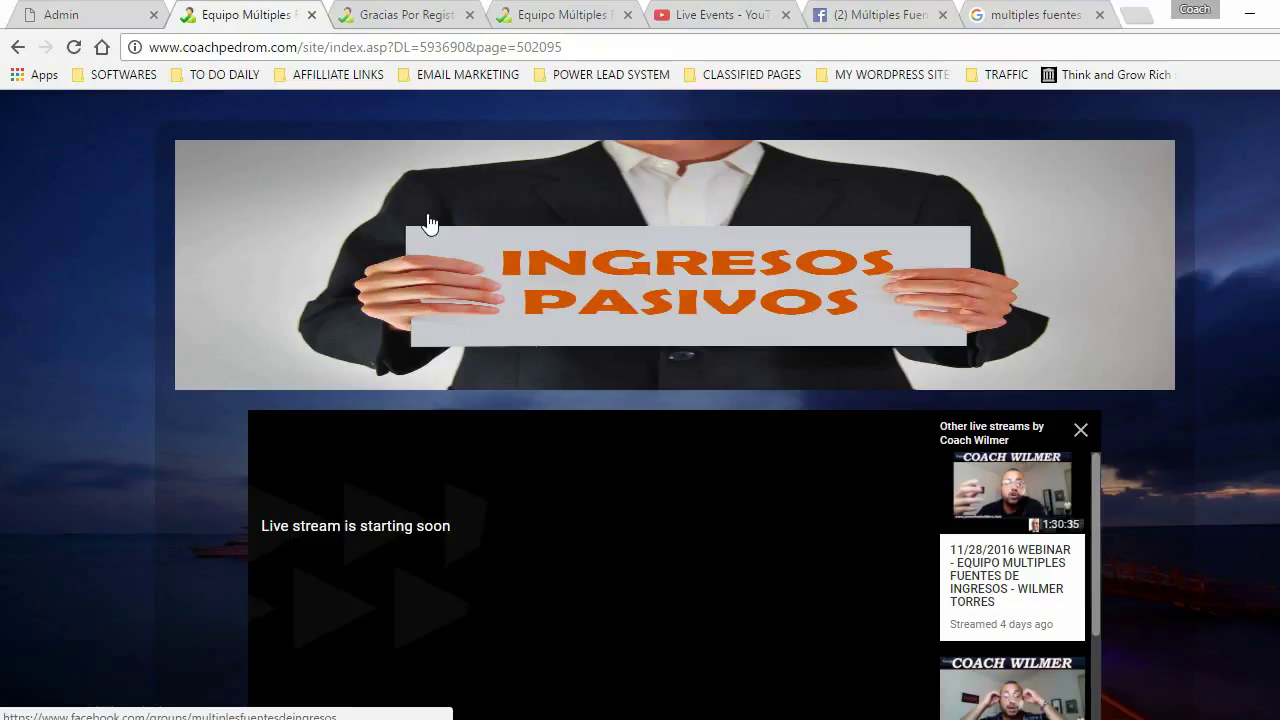
{"action": "key", "text": "ctrl+4"}
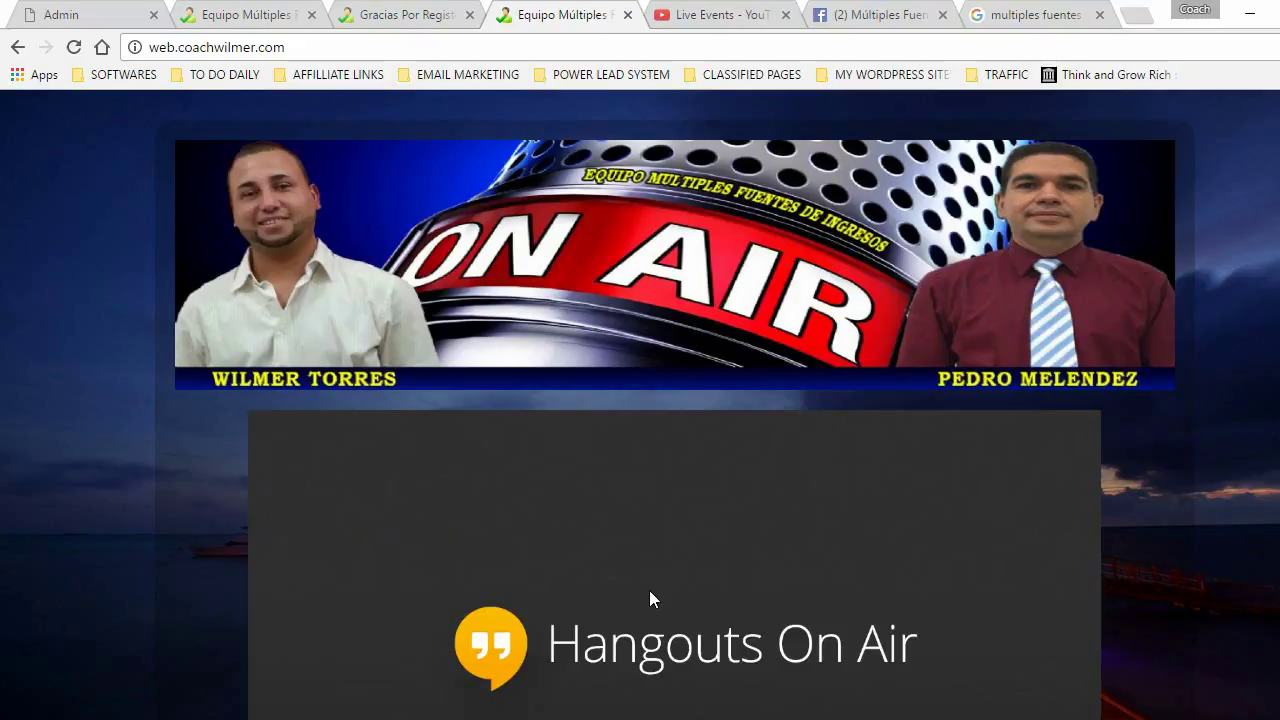
{"action": "key", "text": "ctrl+2"}
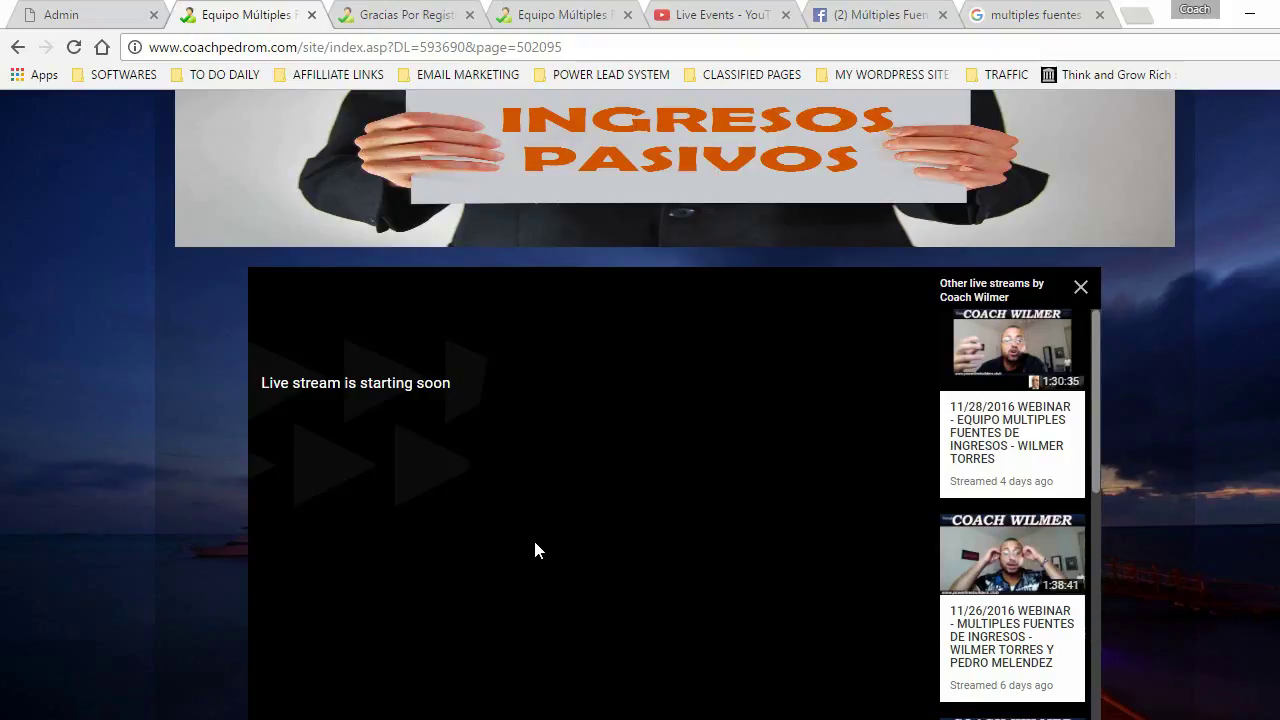
- Scroll through the published page to review the INGRESOS PASIVOS banner and live stream
{"action": "scroll", "coordinate": [77, 335], "scroll_direction": "down", "scroll_amount": 1}
{"action": "scroll", "coordinate": [89, 330], "scroll_direction": "up", "scroll_amount": 1}
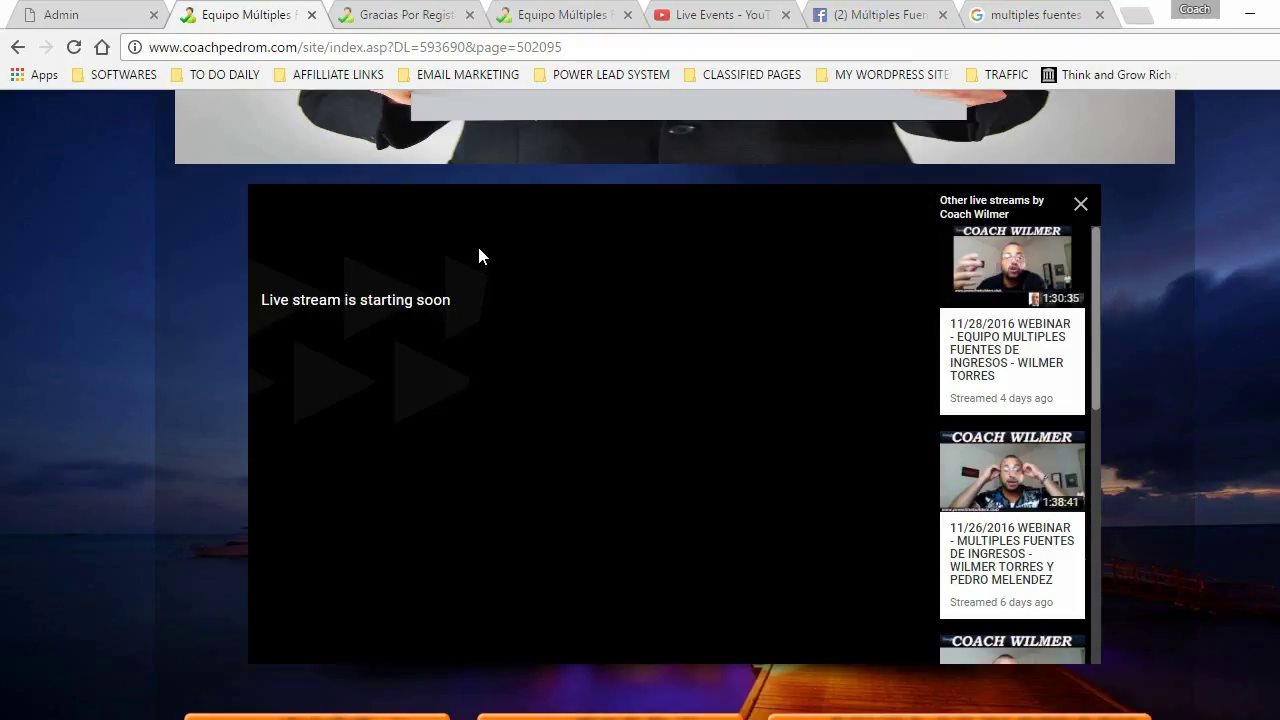
{"action": "scroll", "coordinate": [789, 340], "scroll_direction": "up", "scroll_amount": 1}
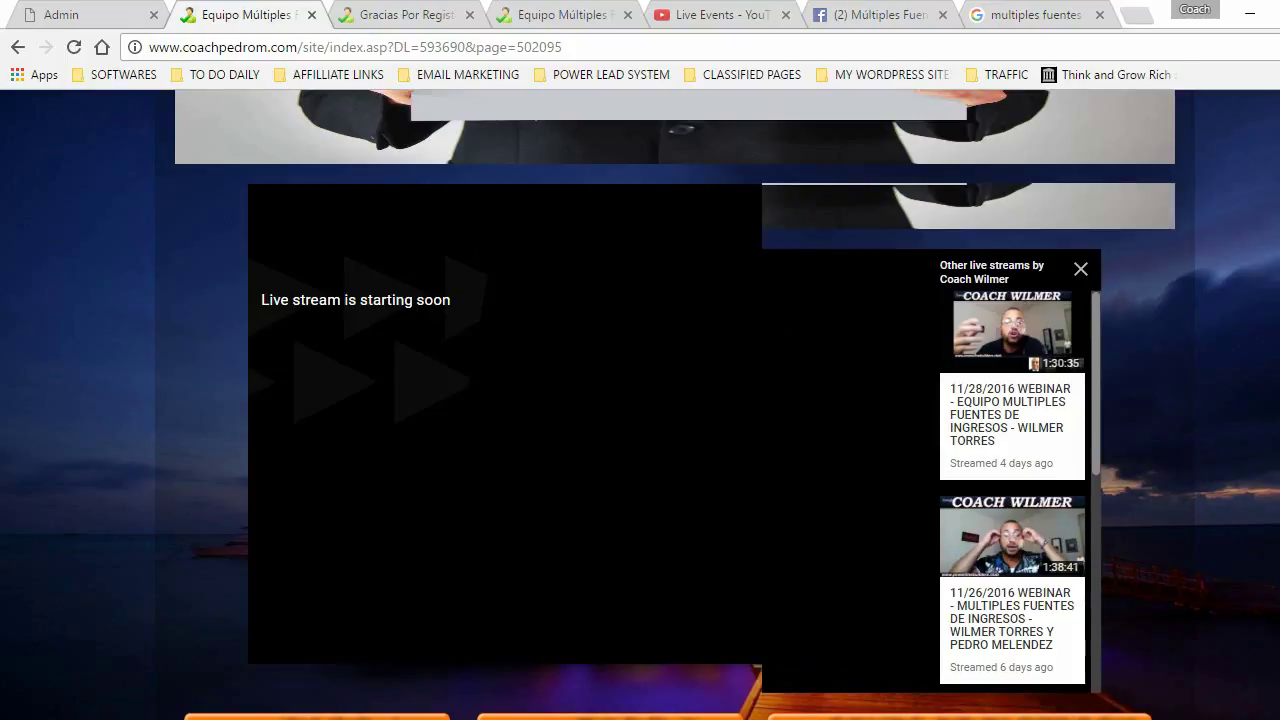
{"action": "scroll", "coordinate": [1218, 445], "scroll_direction": "down", "scroll_amount": 1}
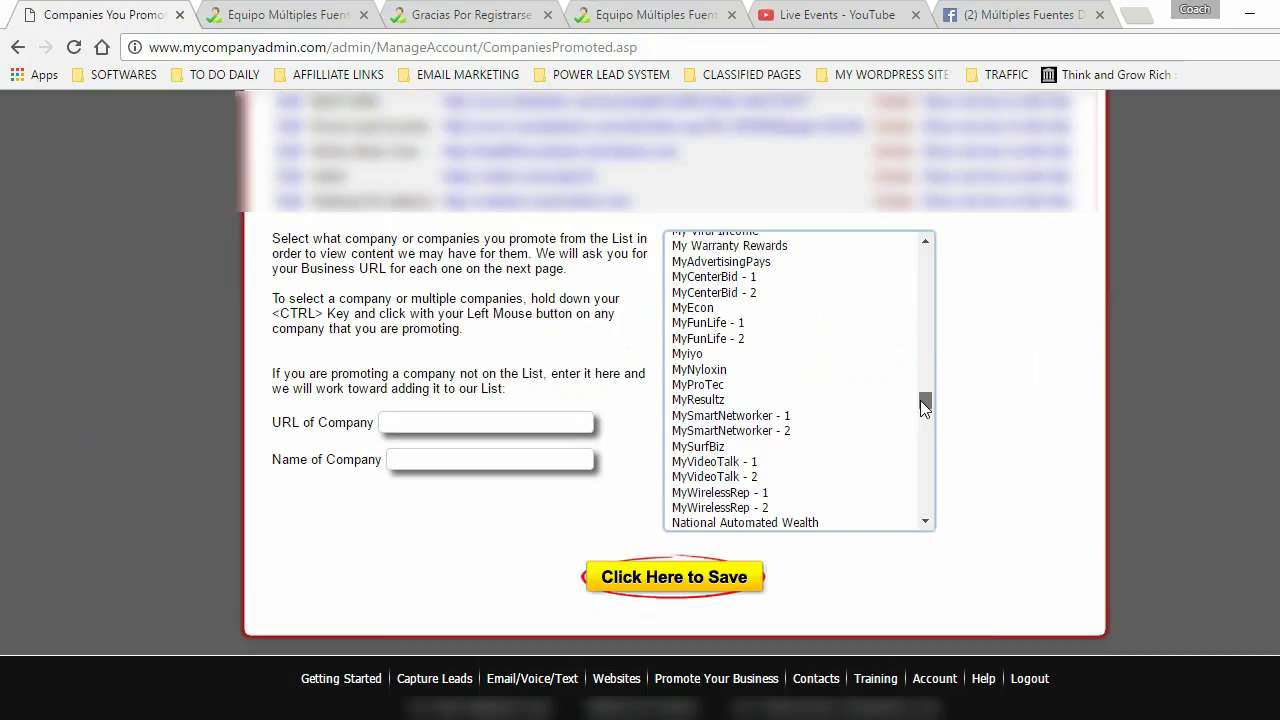
- Drag within the Companies You Promote company list
{"action": "left_click_drag", "start_coordinate": [920, 400], "coordinate": [918, 414]}
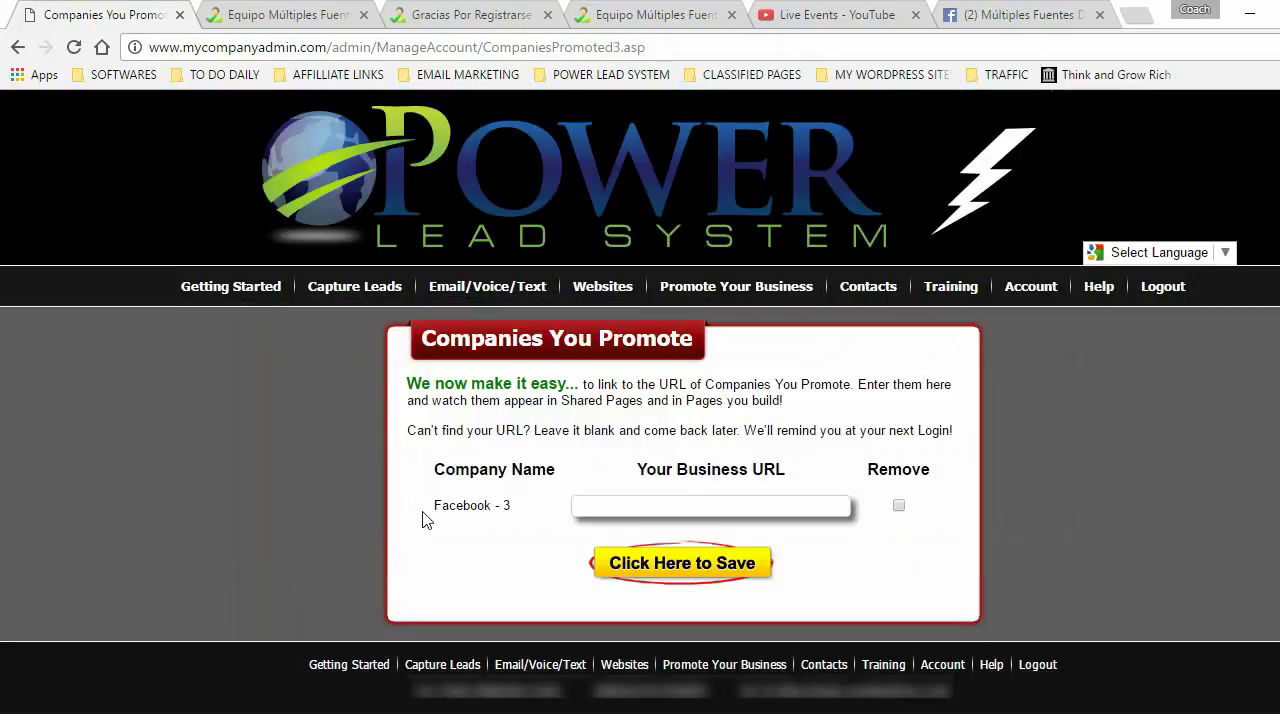
- Select the Facebook - 3 company name, then move to the Equipo Múltiples Fuentes tab
{"action": "left_click_drag", "start_coordinate": [433, 506], "coordinate": [517, 507]}
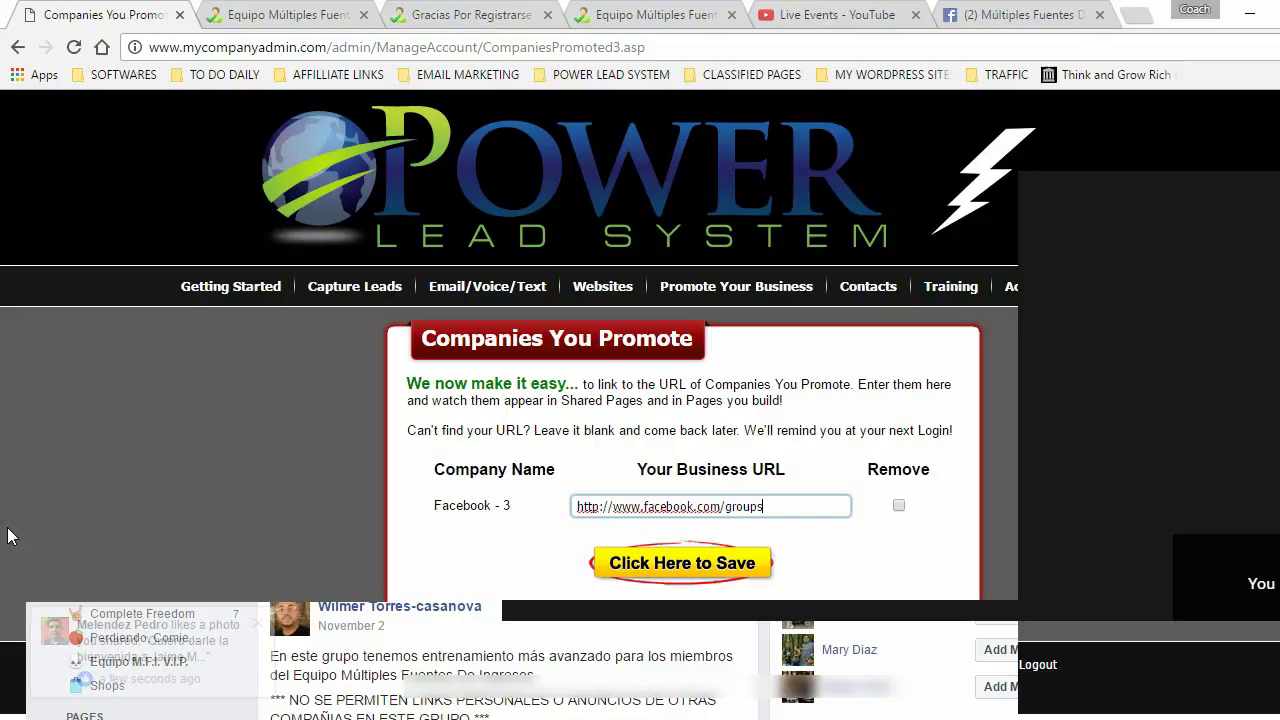
{"action": "key", "text": "ctrl+Tab"}
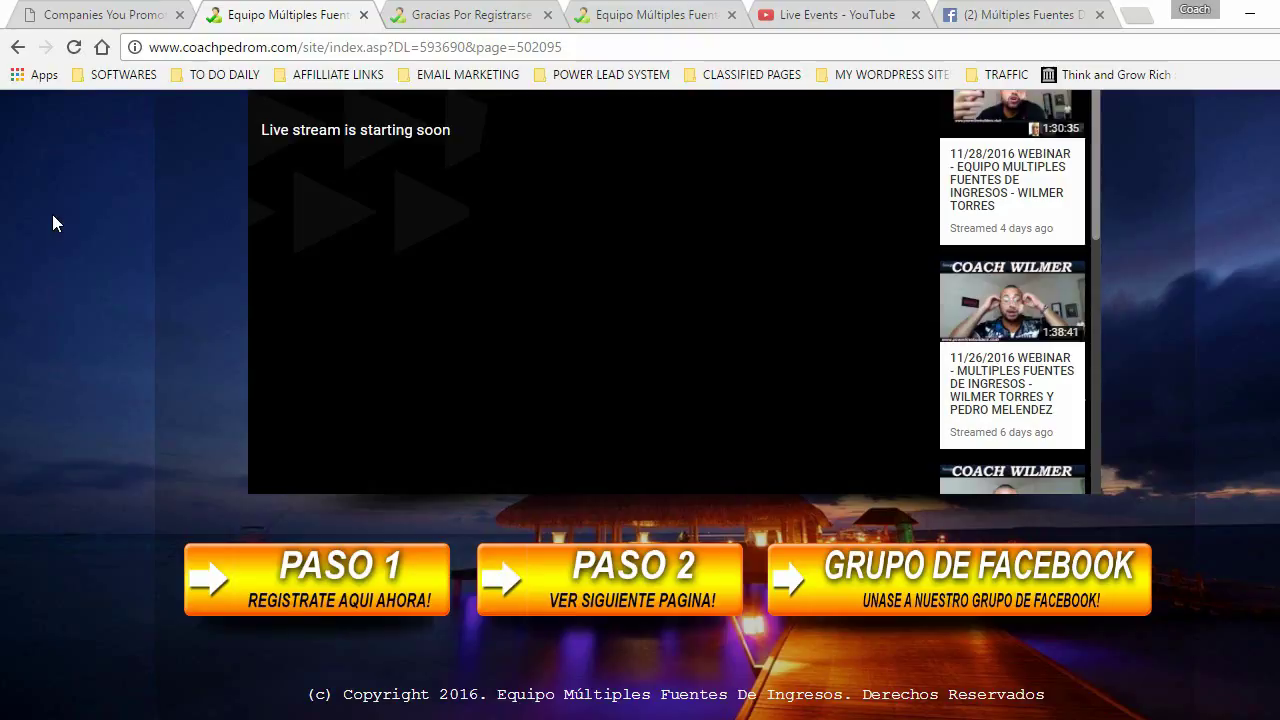
{"action": "scroll", "coordinate": [87, 132], "scroll_direction": "up", "scroll_amount": 4}
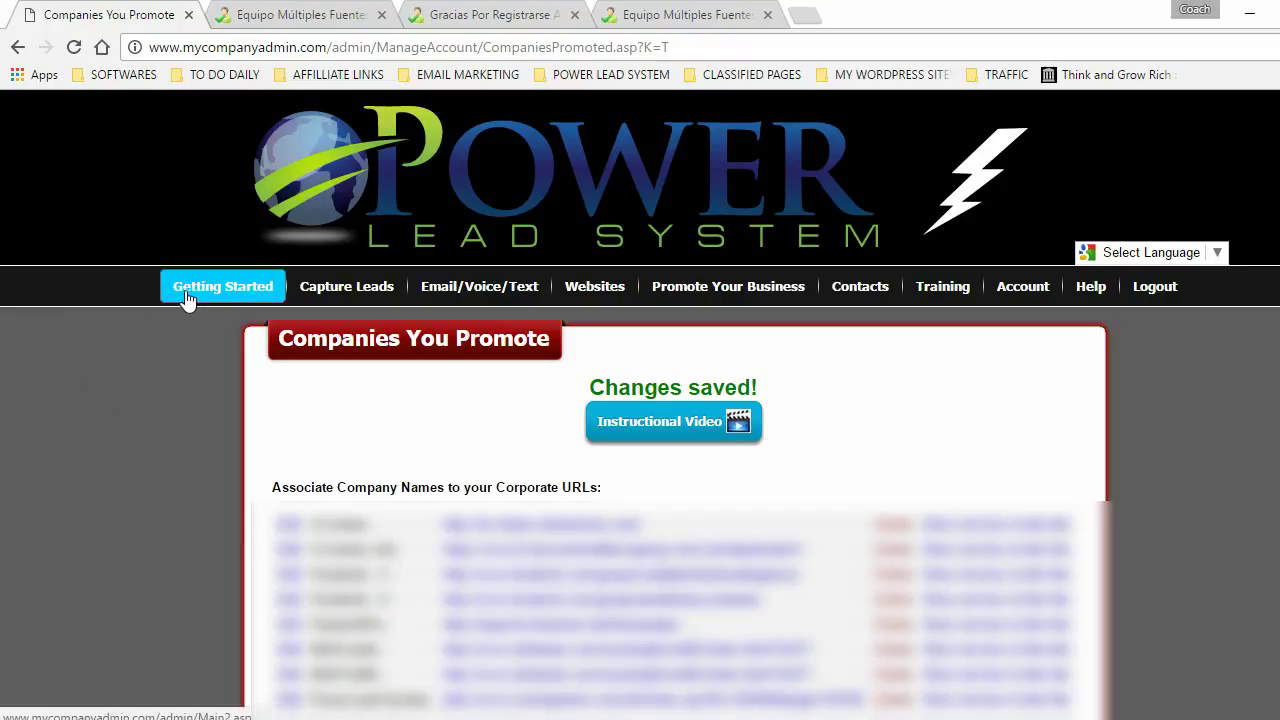
- In Manage Websites, choose the domain in step 1 and scroll to the WebPages You Created list
{"action": "mouse_move", "coordinate": [591, 283]}
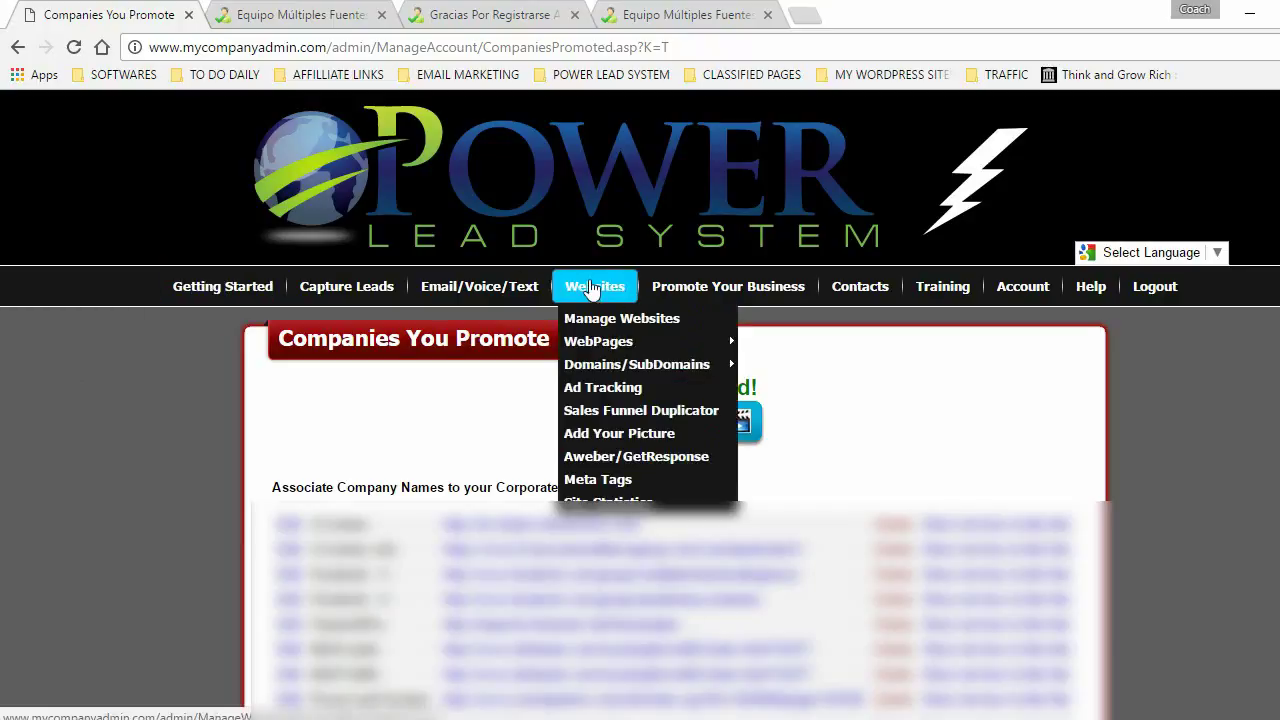
{"action": "left_click", "coordinate": [588, 288]}
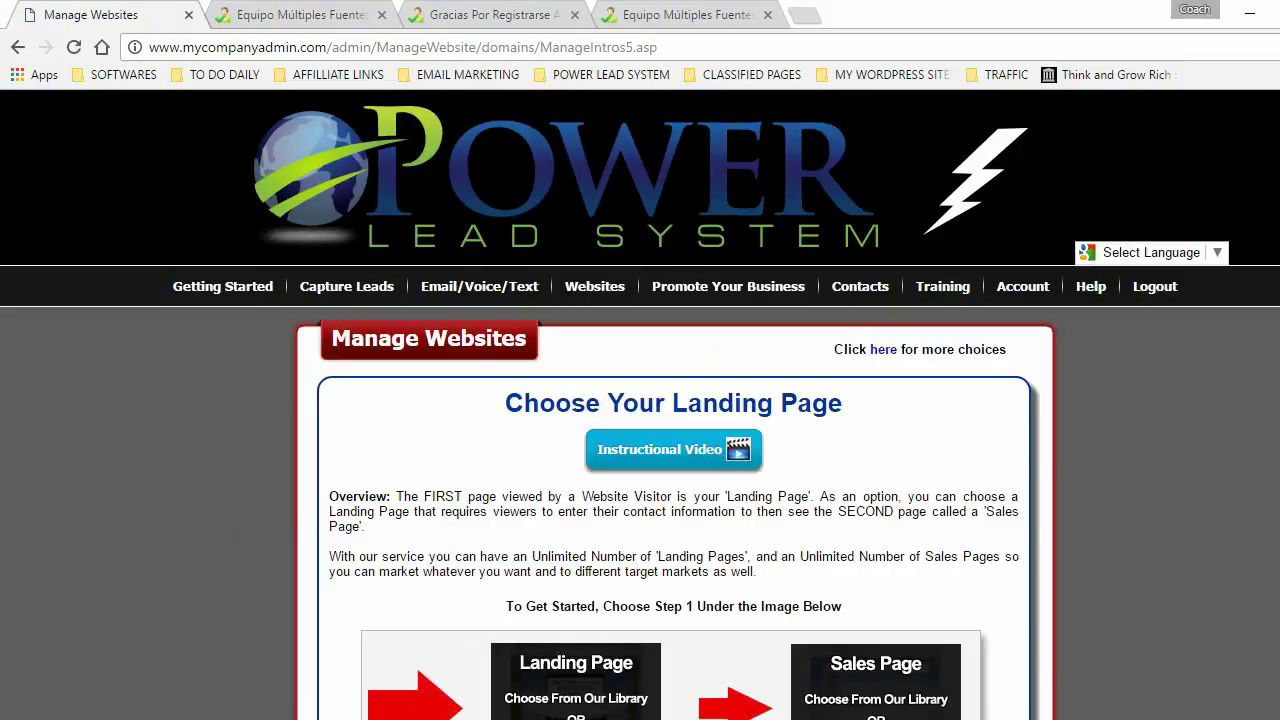
{"action": "scroll", "coordinate": [757, 223], "scroll_direction": "down", "scroll_amount": 8}
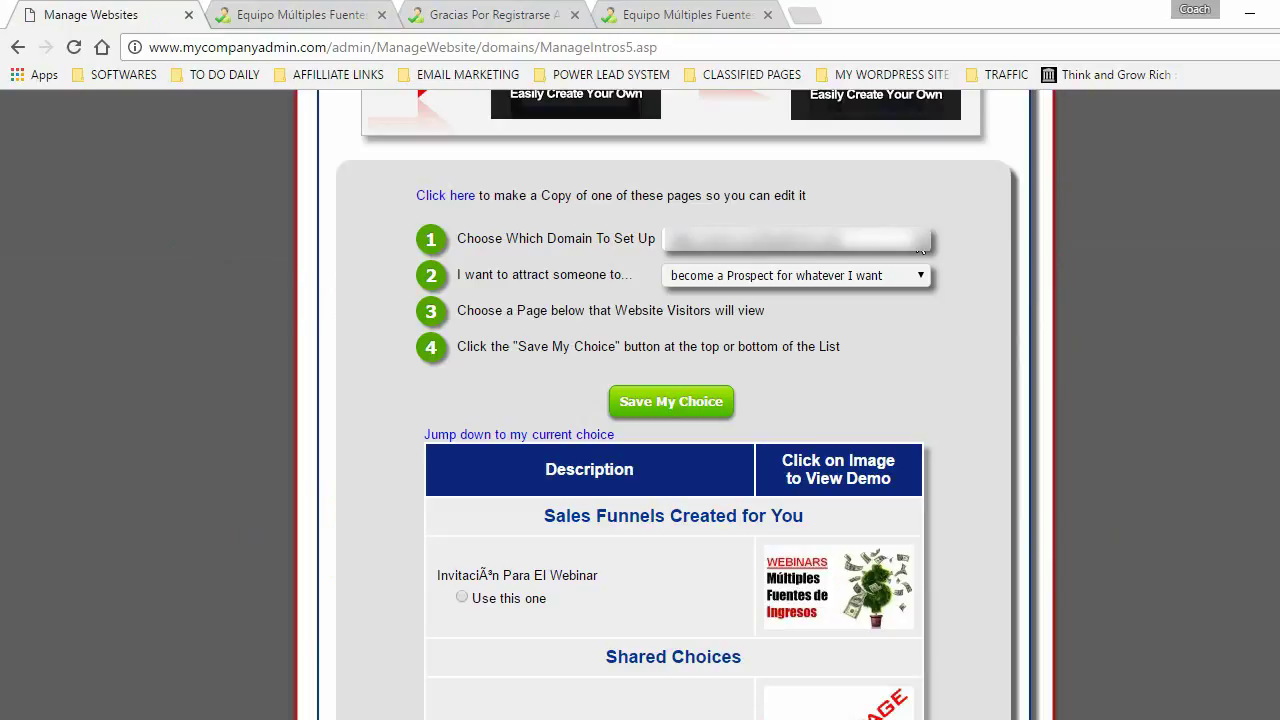
{"action": "left_click", "coordinate": [918, 243]}
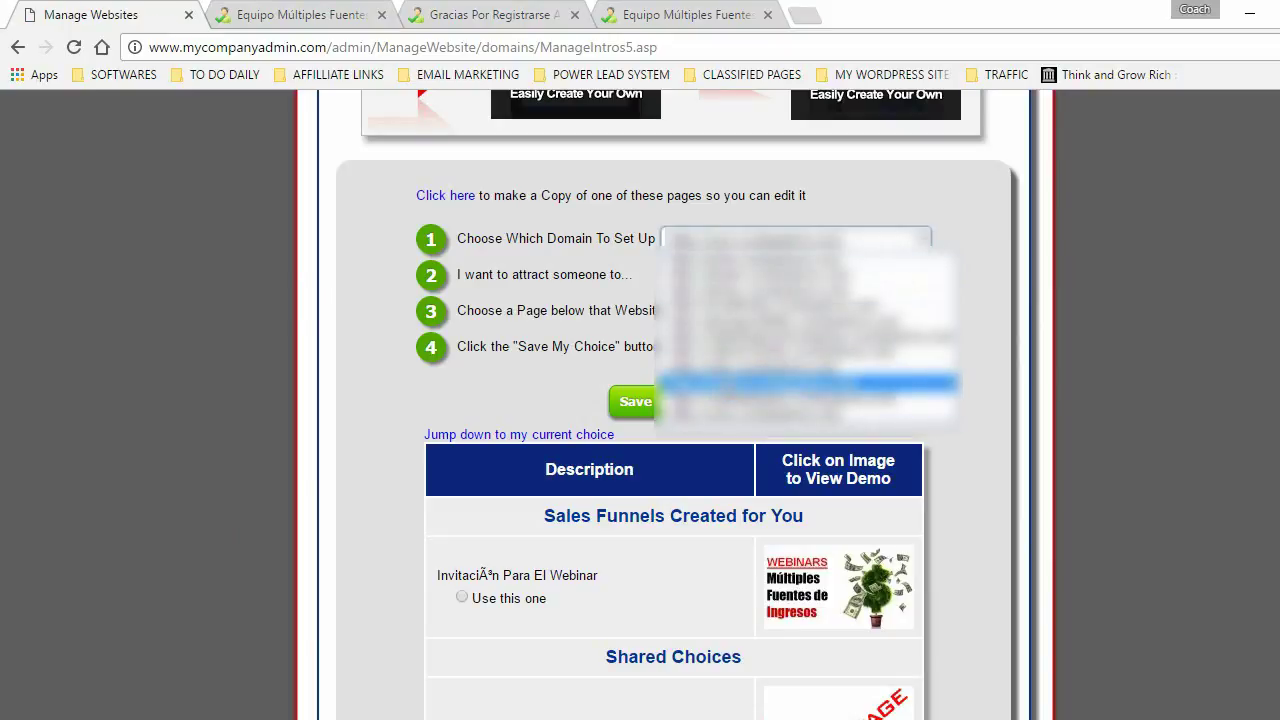
{"action": "left_click", "coordinate": [800, 382]}
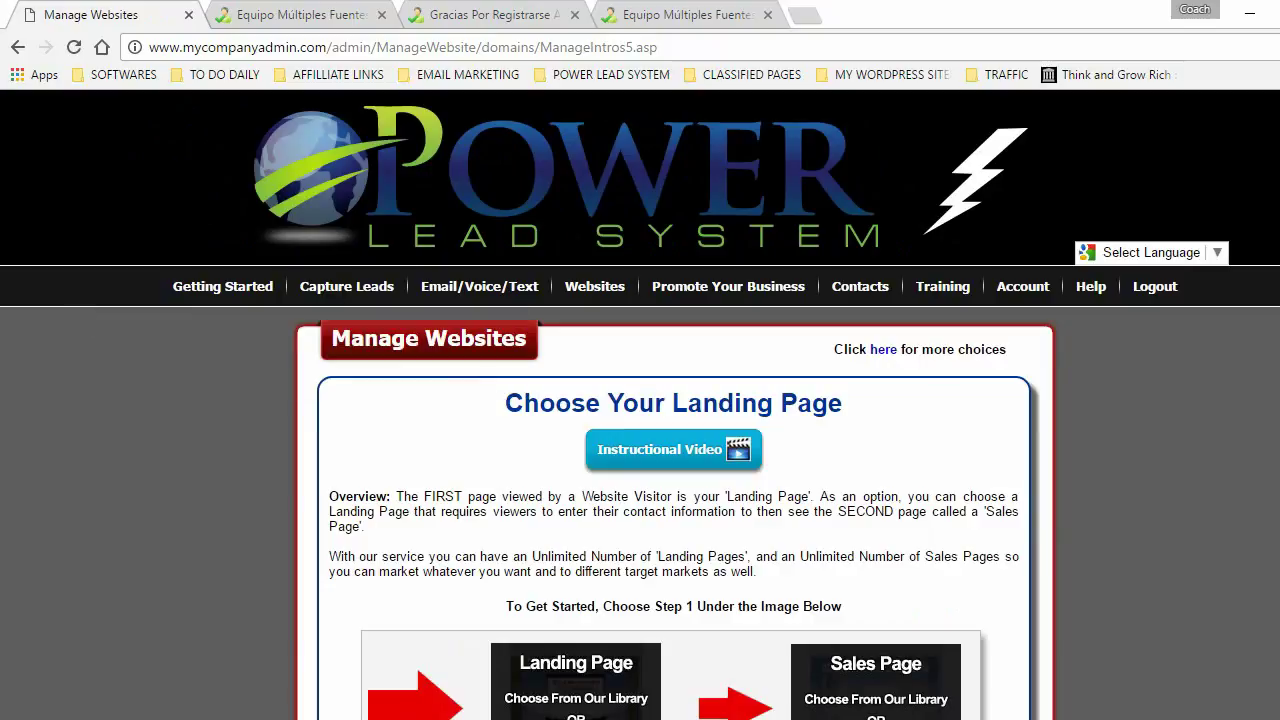
{"action": "scroll", "coordinate": [930, 460], "scroll_direction": "down", "scroll_amount": 5}
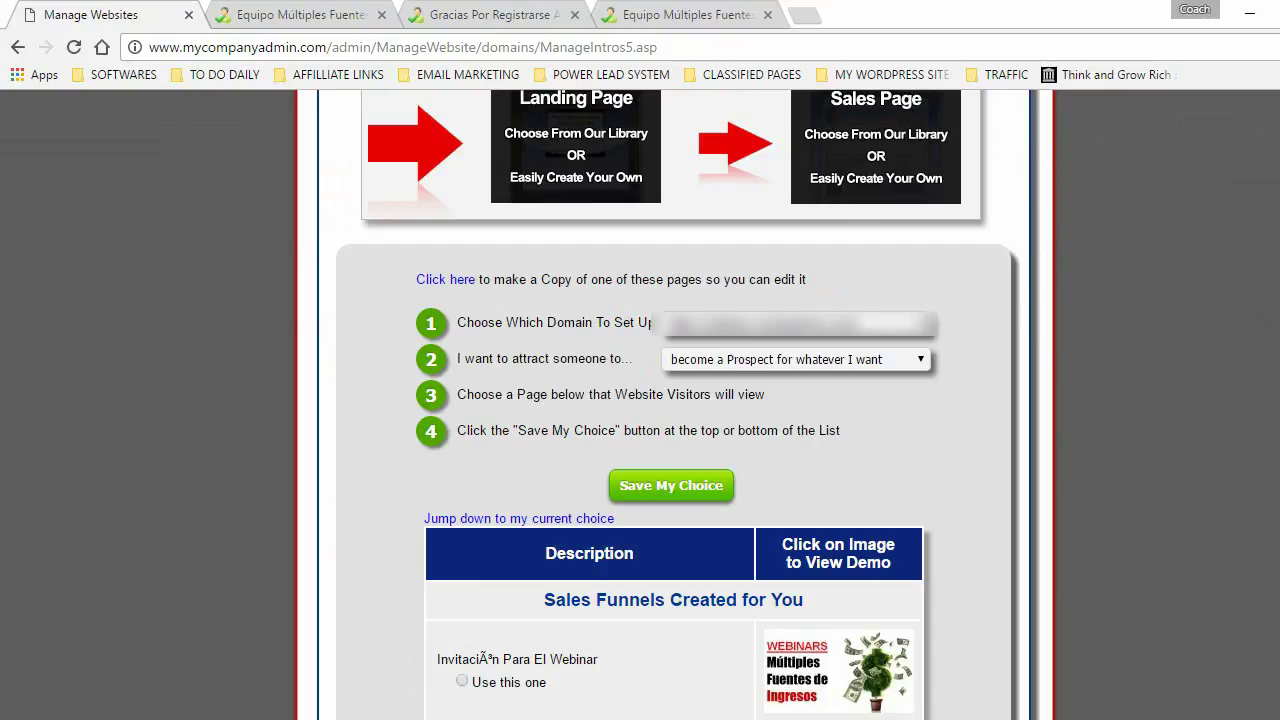
{"action": "scroll", "coordinate": [613, 124], "scroll_direction": "down", "scroll_amount": 6}
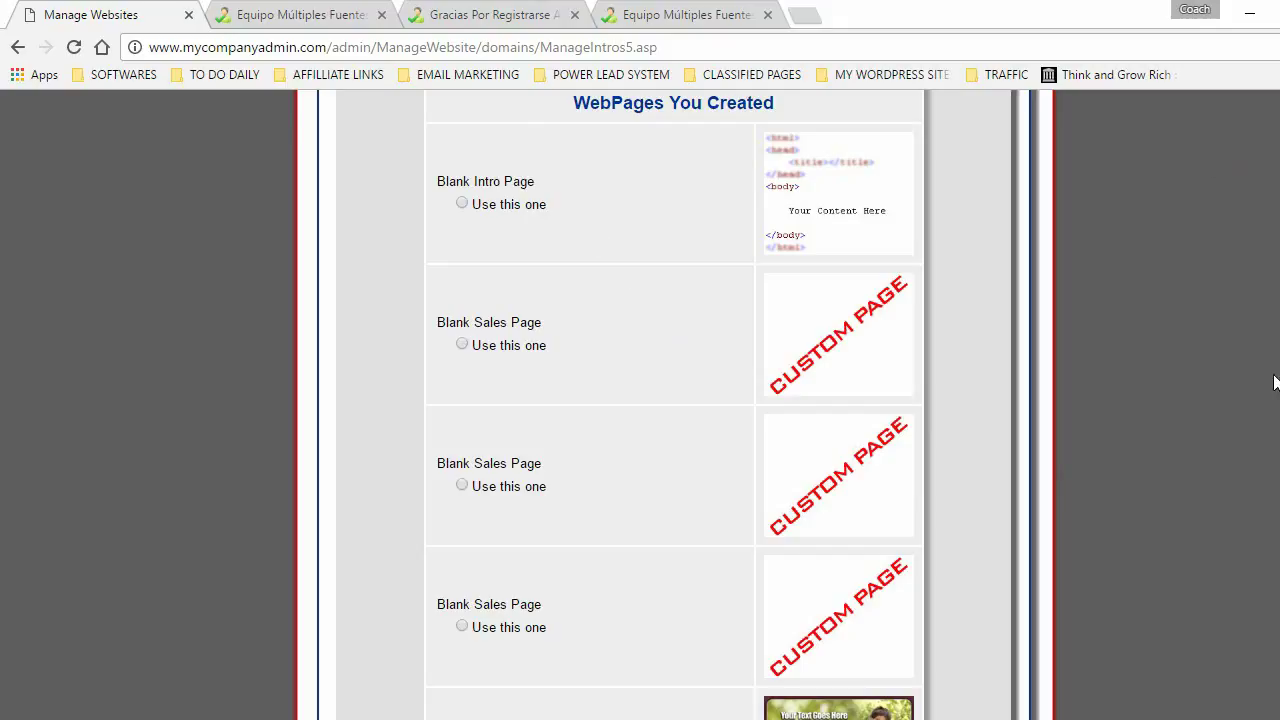
{"action": "scroll", "coordinate": [1168, 612], "scroll_direction": "down", "scroll_amount": 7}
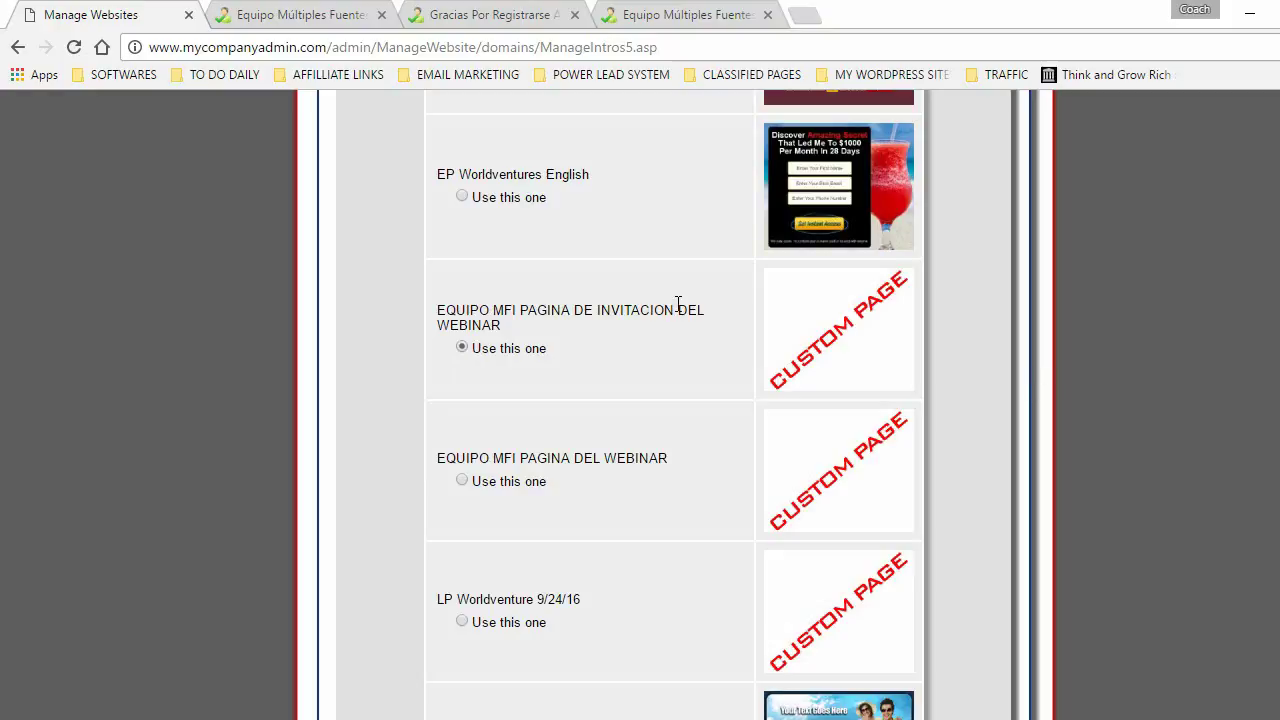
{"action": "left_click", "coordinate": [832, 287]}
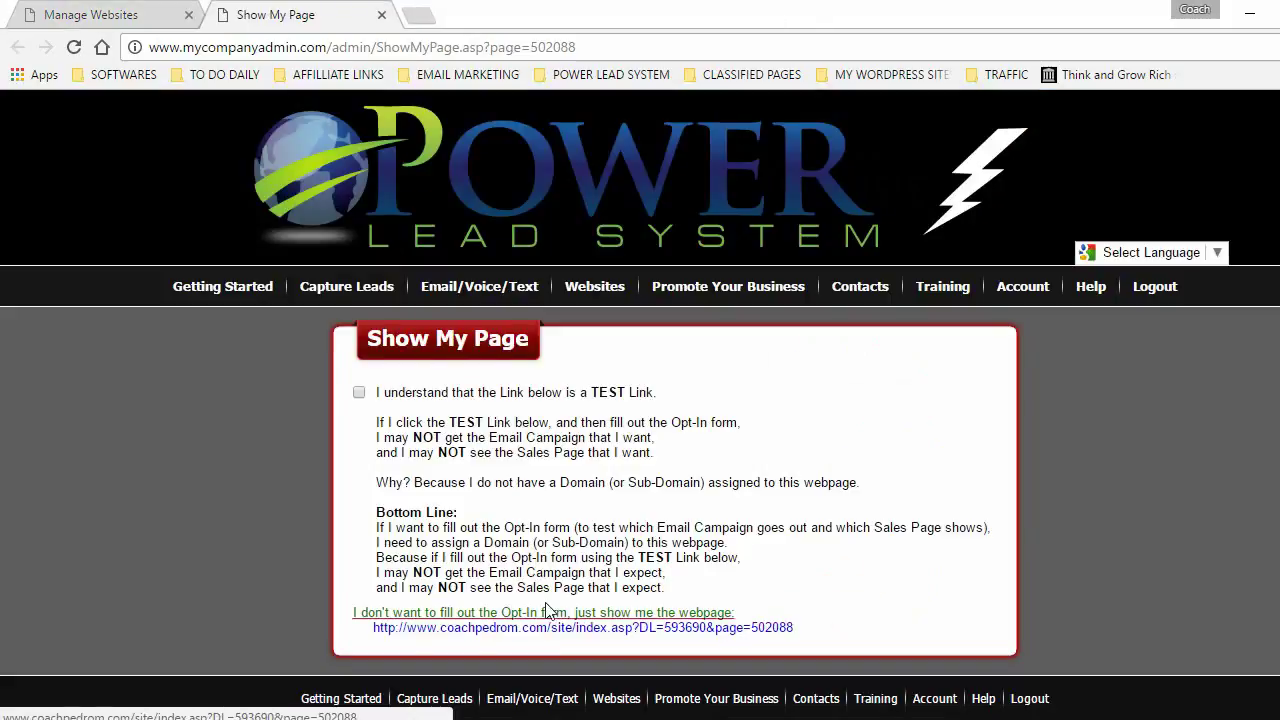
{"action": "left_click", "coordinate": [555, 630]}
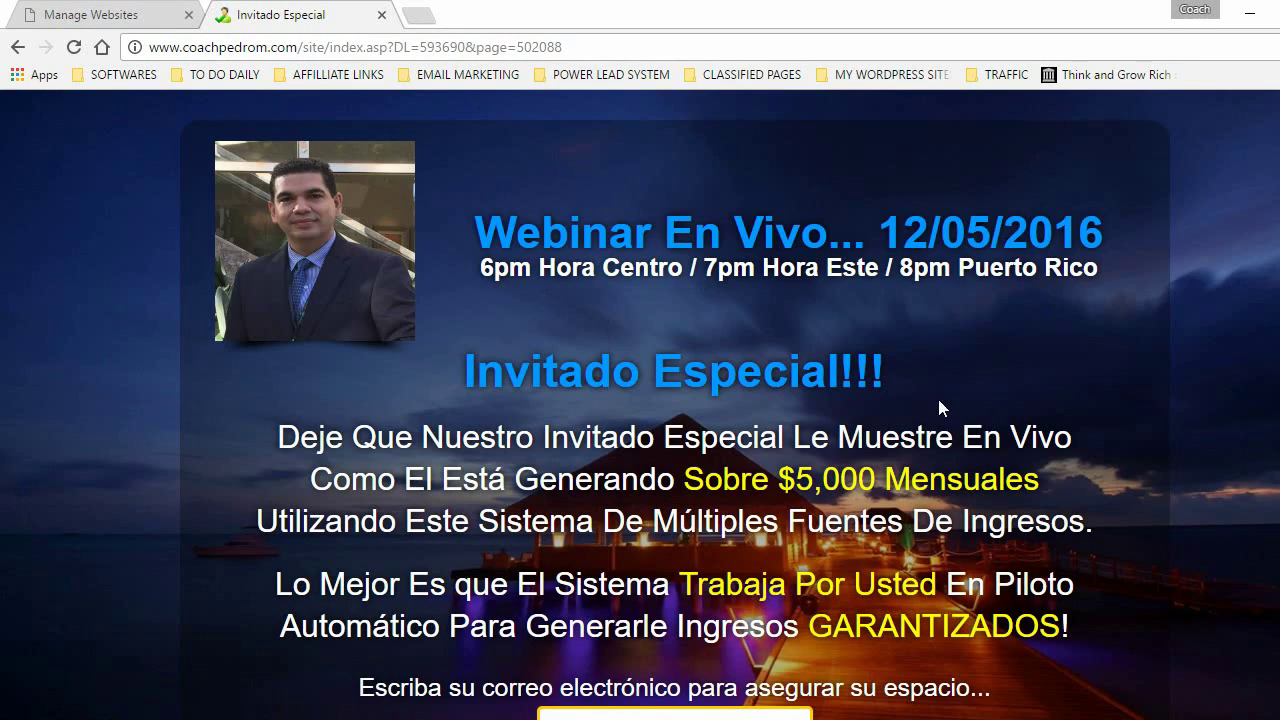
{"action": "scroll", "coordinate": [843, 428], "scroll_direction": "down", "scroll_amount": 3}
{"action": "scroll", "coordinate": [864, 420], "scroll_direction": "up", "scroll_amount": 3}
{"action": "left_click", "coordinate": [381, 15]}
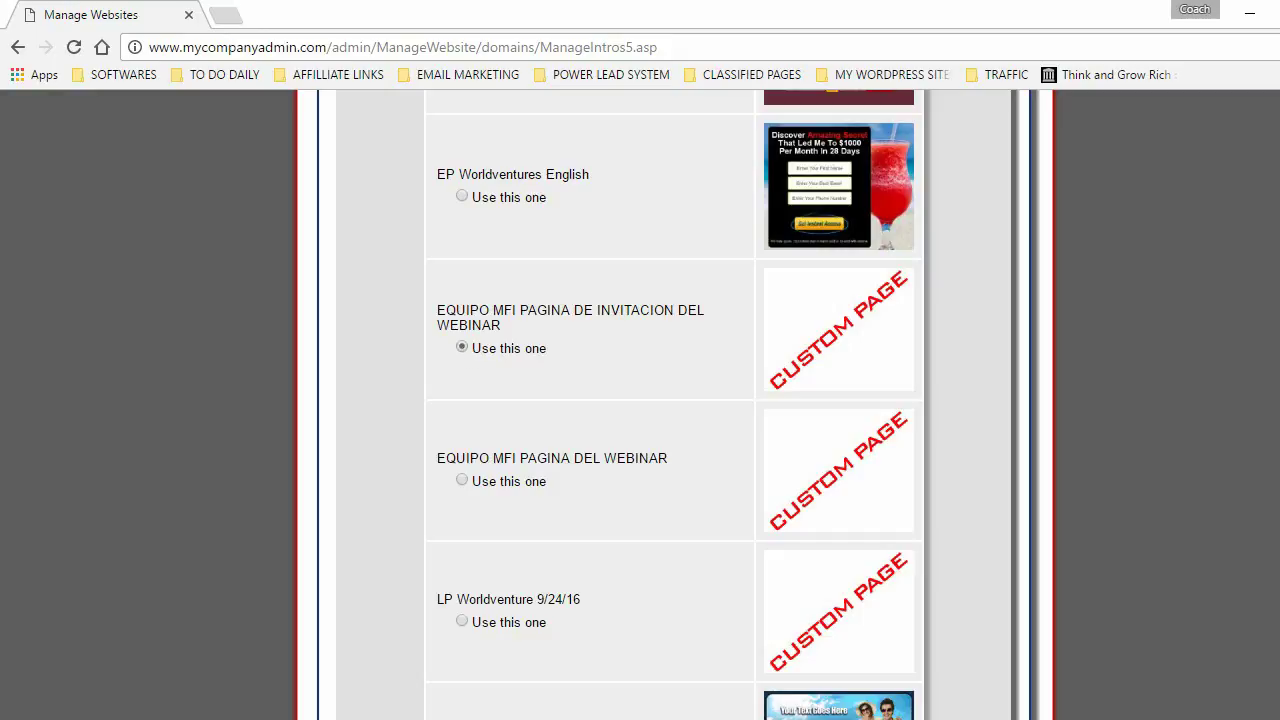
- Keep the webinar invitation landing page and preset sales page, and save the WEBINAR - PRIMER MENSAJE autoresponder
{"action": "scroll", "coordinate": [673, 405], "scroll_direction": "down", "scroll_amount": 5}
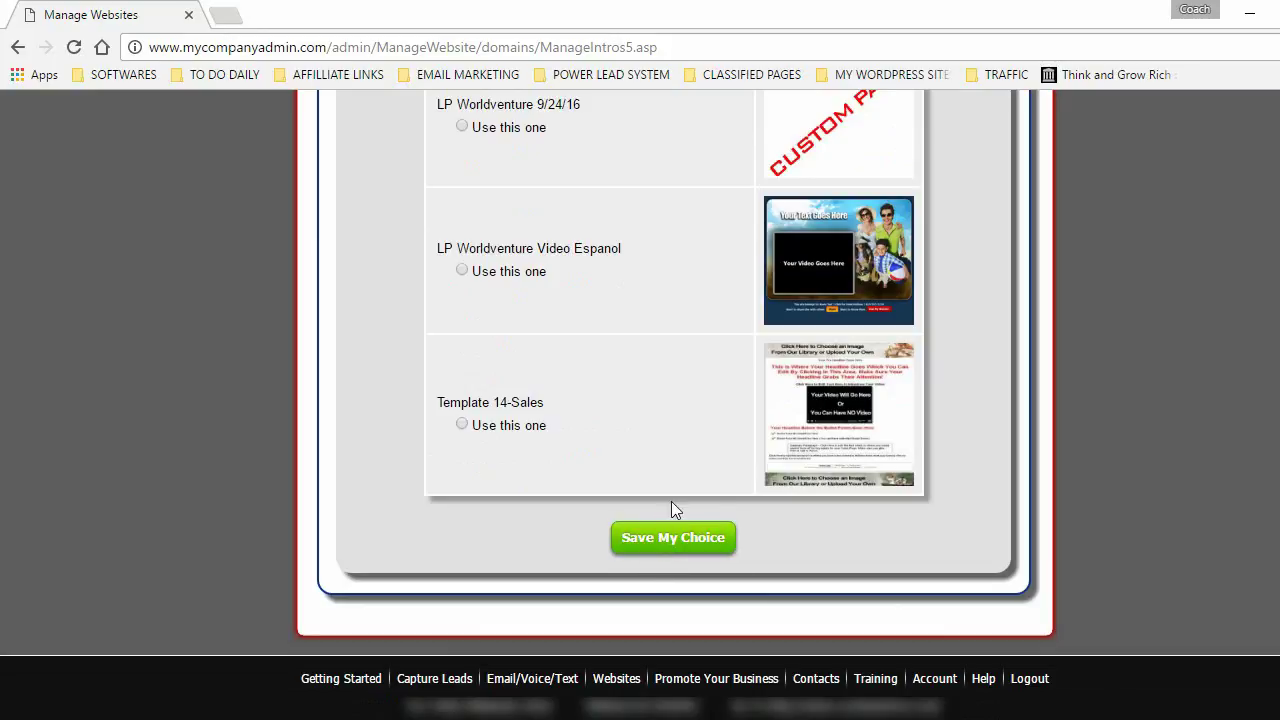
{"action": "left_click", "coordinate": [667, 536]}
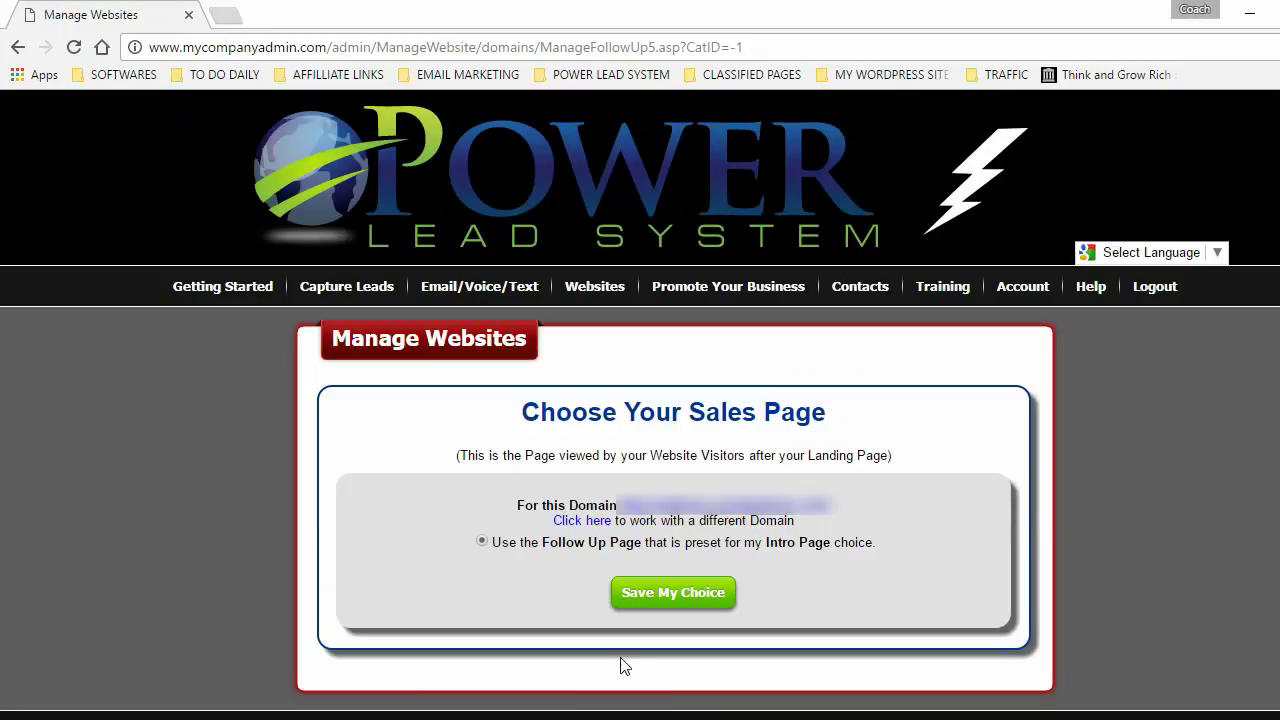
{"action": "left_click", "coordinate": [682, 592]}
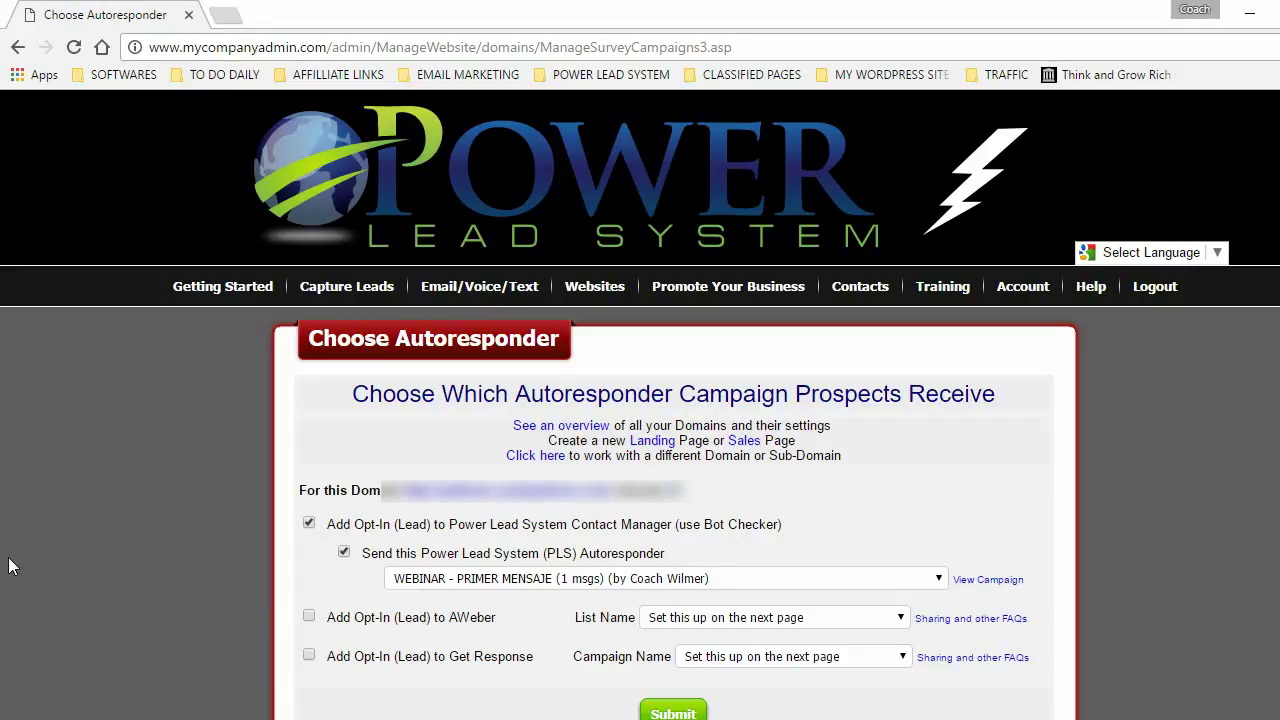
{"action": "left_click", "coordinate": [676, 713]}
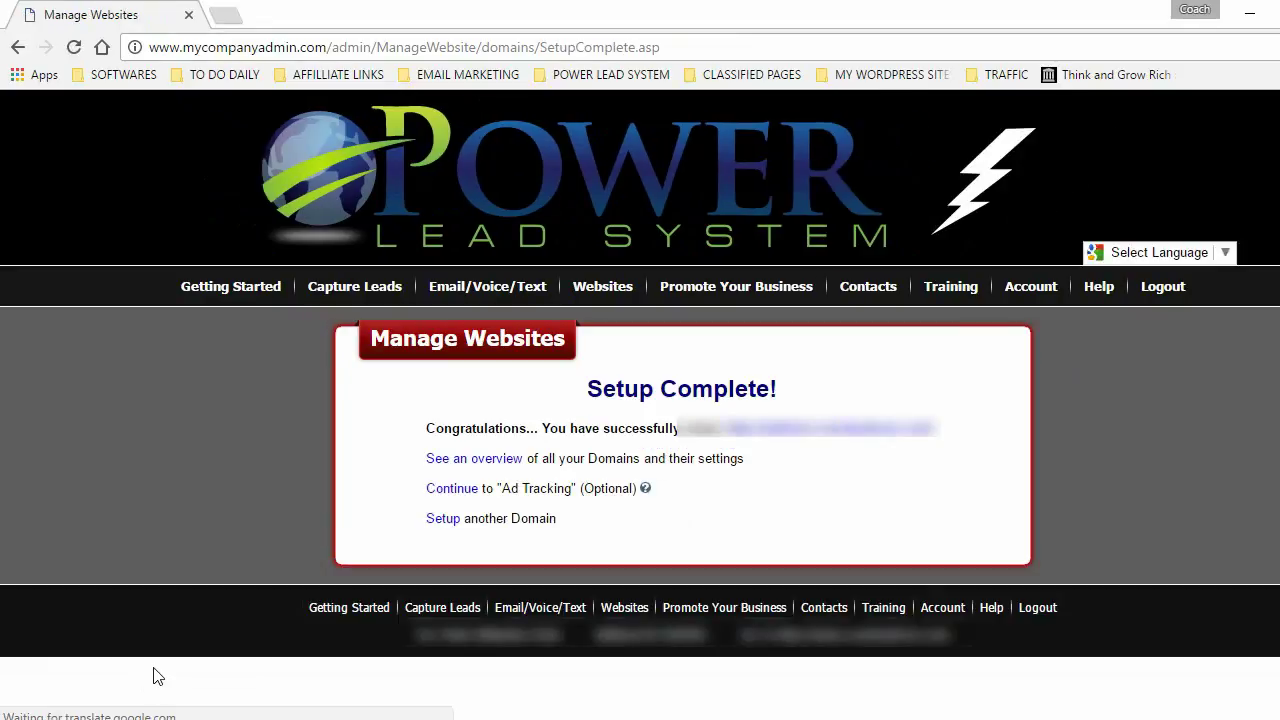
- Preview the newly set-up domain, then close the preview
{"action": "left_click", "coordinate": [842, 440]}
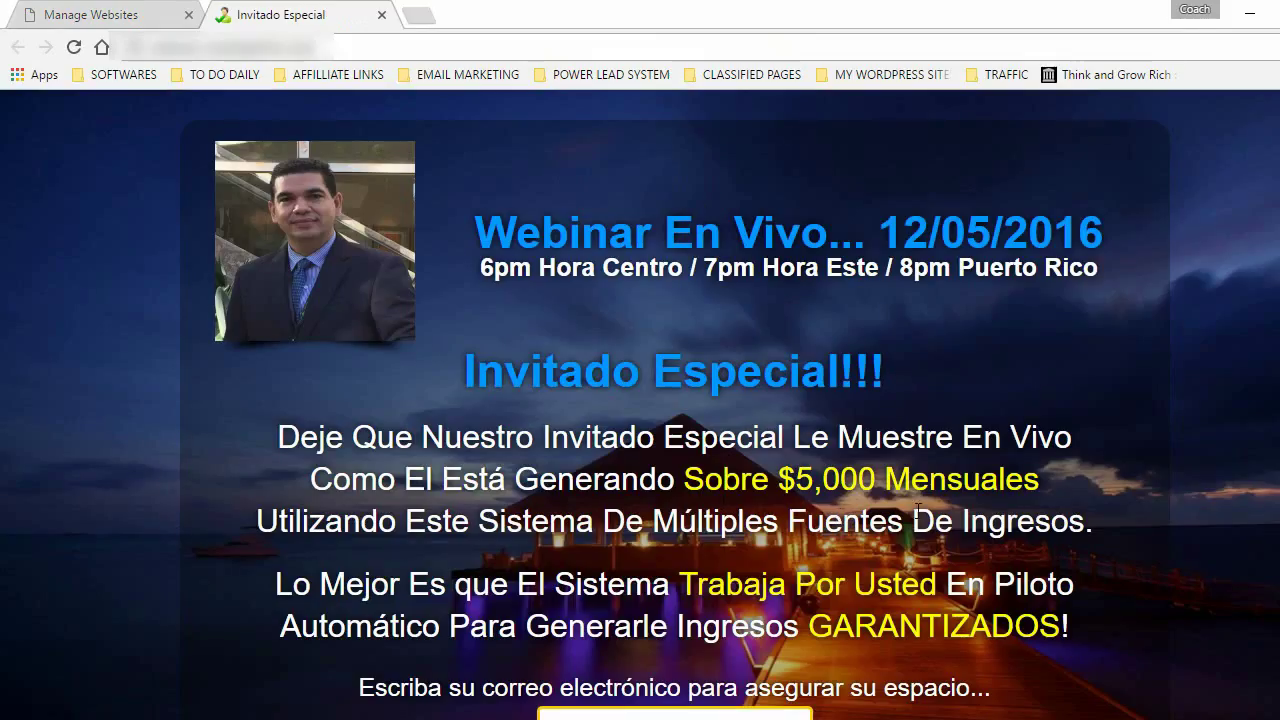
{"action": "scroll", "coordinate": [478, 416], "scroll_direction": "down", "scroll_amount": 4}
{"action": "scroll", "coordinate": [478, 416], "scroll_direction": "up", "scroll_amount": 4}
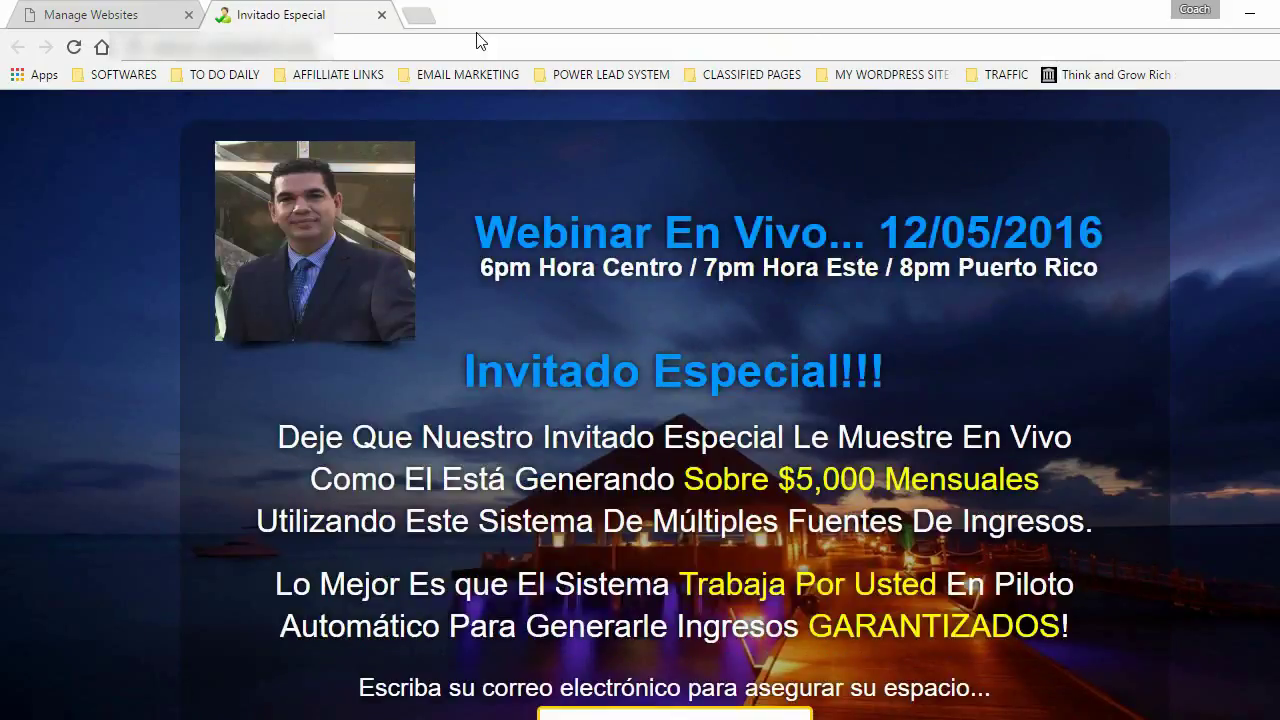
{"action": "left_click", "coordinate": [381, 14]}
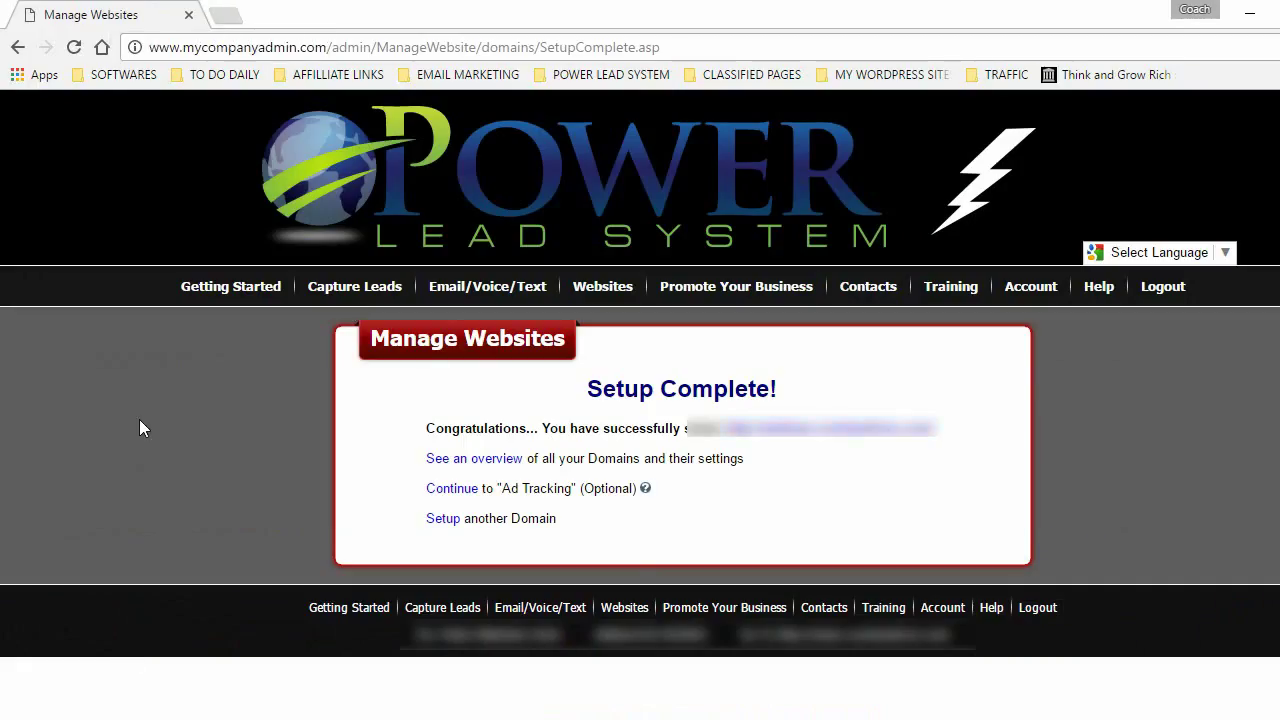
- Return to website management and choose the next domain to set up
{"action": "left_click", "coordinate": [608, 287]}
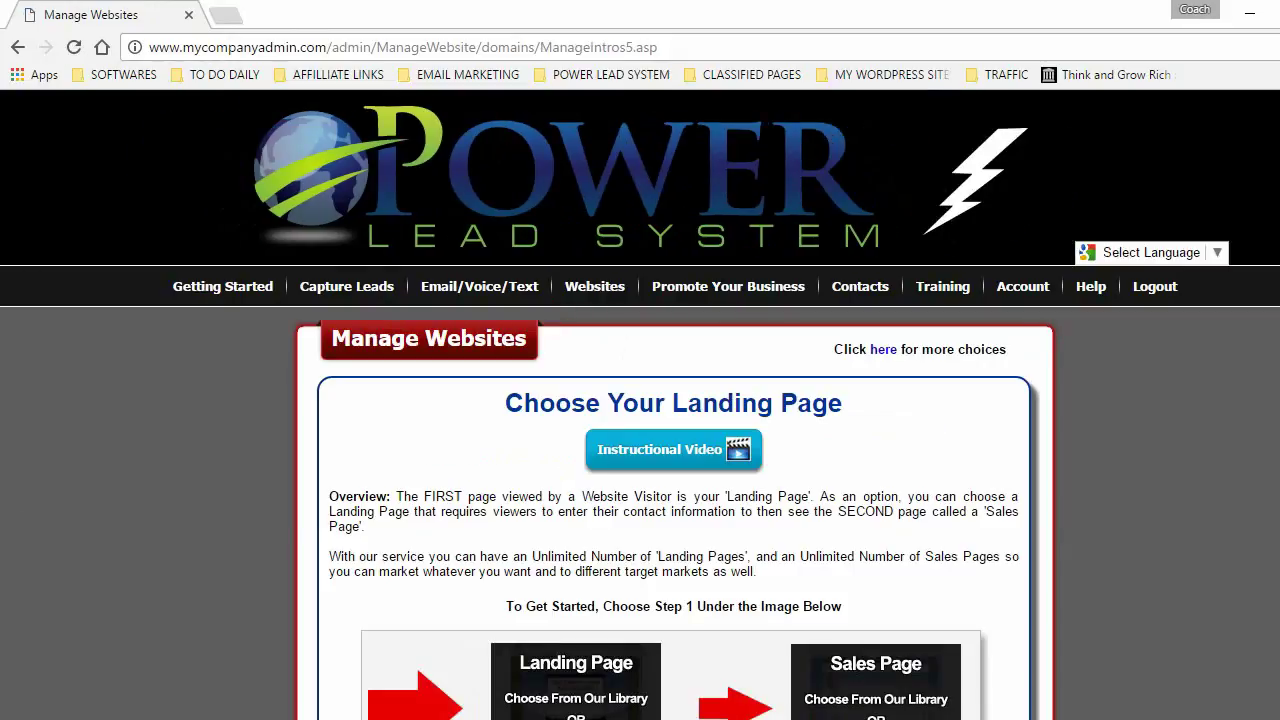
{"action": "scroll", "coordinate": [718, 129], "scroll_direction": "down", "scroll_amount": 8}
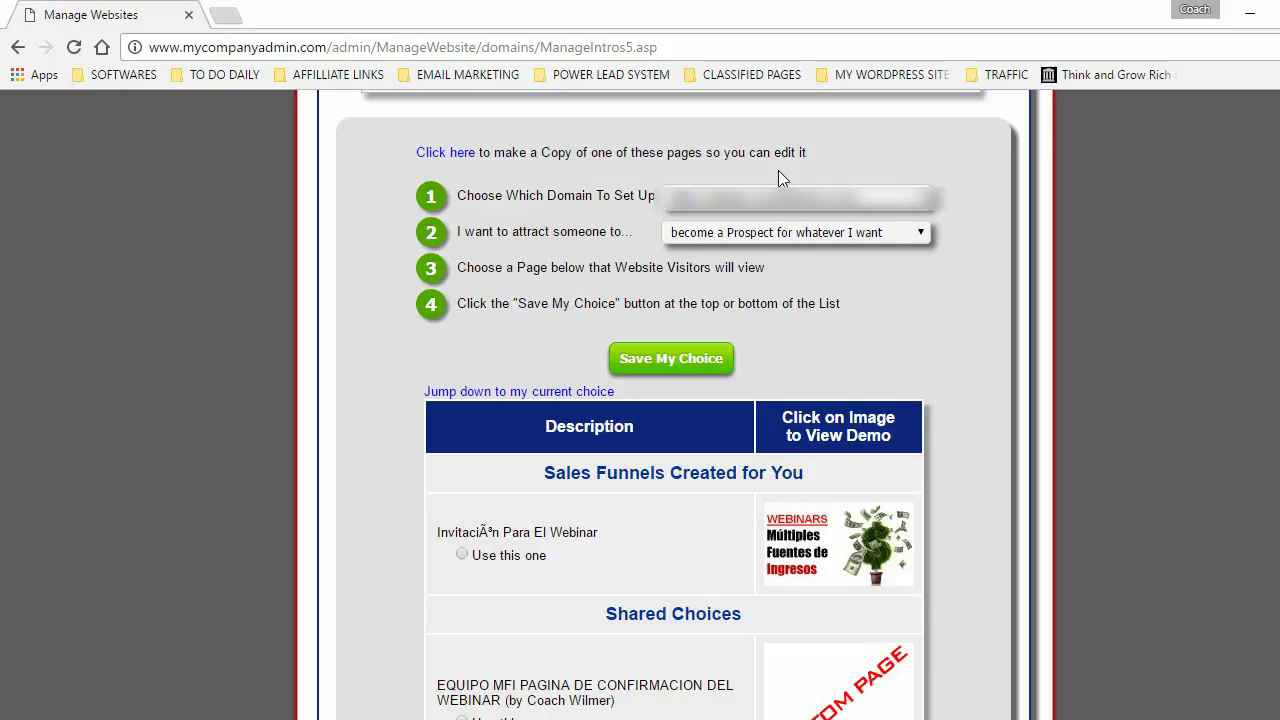
{"action": "left_click", "coordinate": [900, 196]}
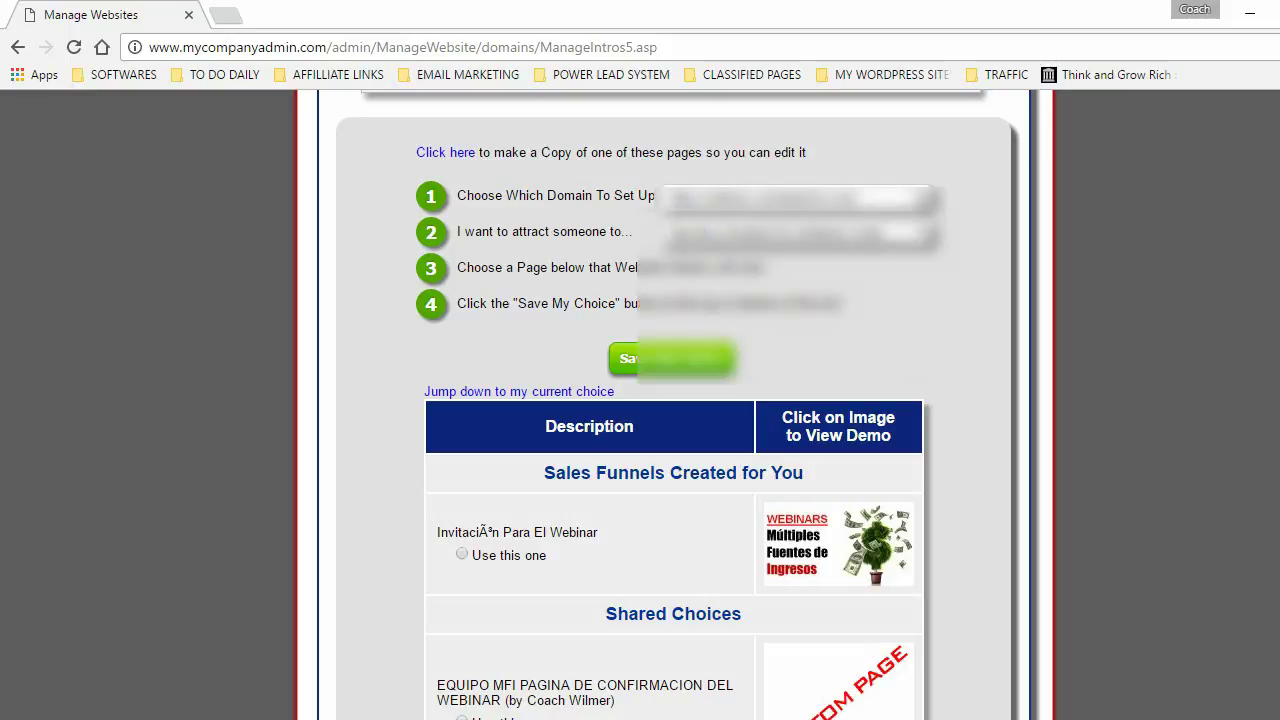
{"action": "left_click", "coordinate": [808, 323]}
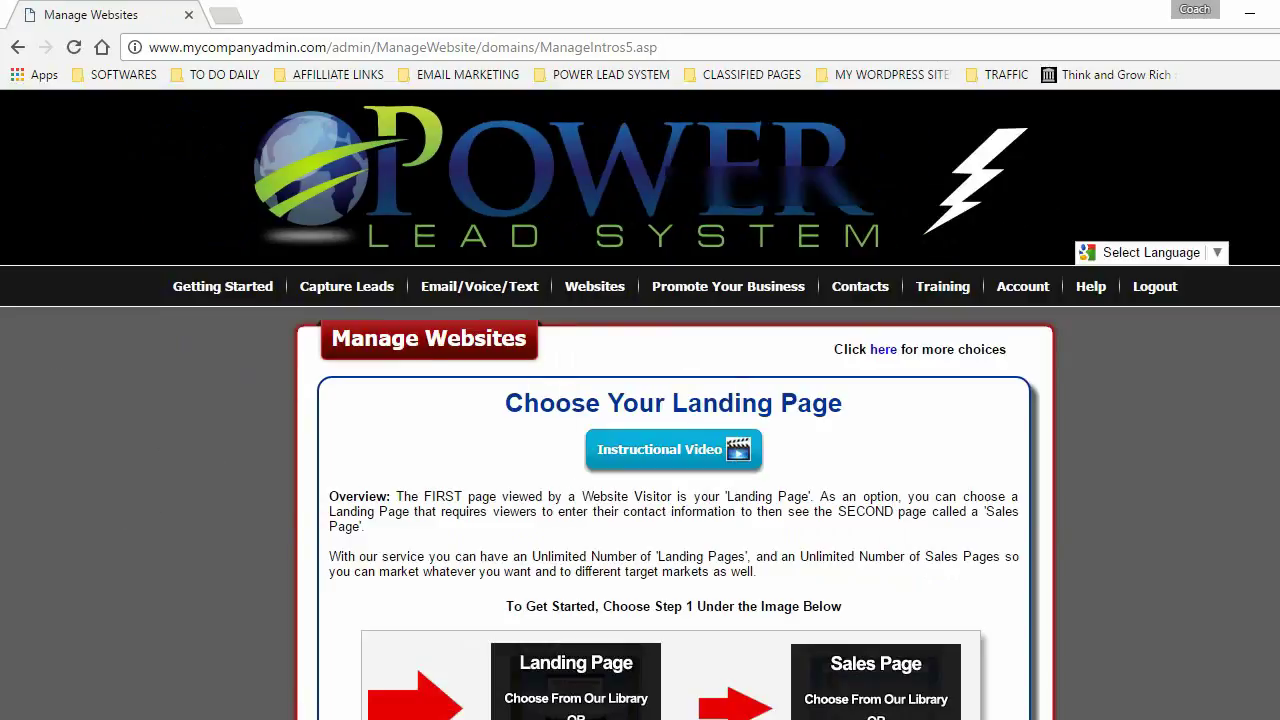
- Find the EQUIPO MFI PAGINA DEL WEBINAR page among created pages and preview it
{"action": "scroll", "coordinate": [969, 267], "scroll_direction": "down", "scroll_amount": 7}
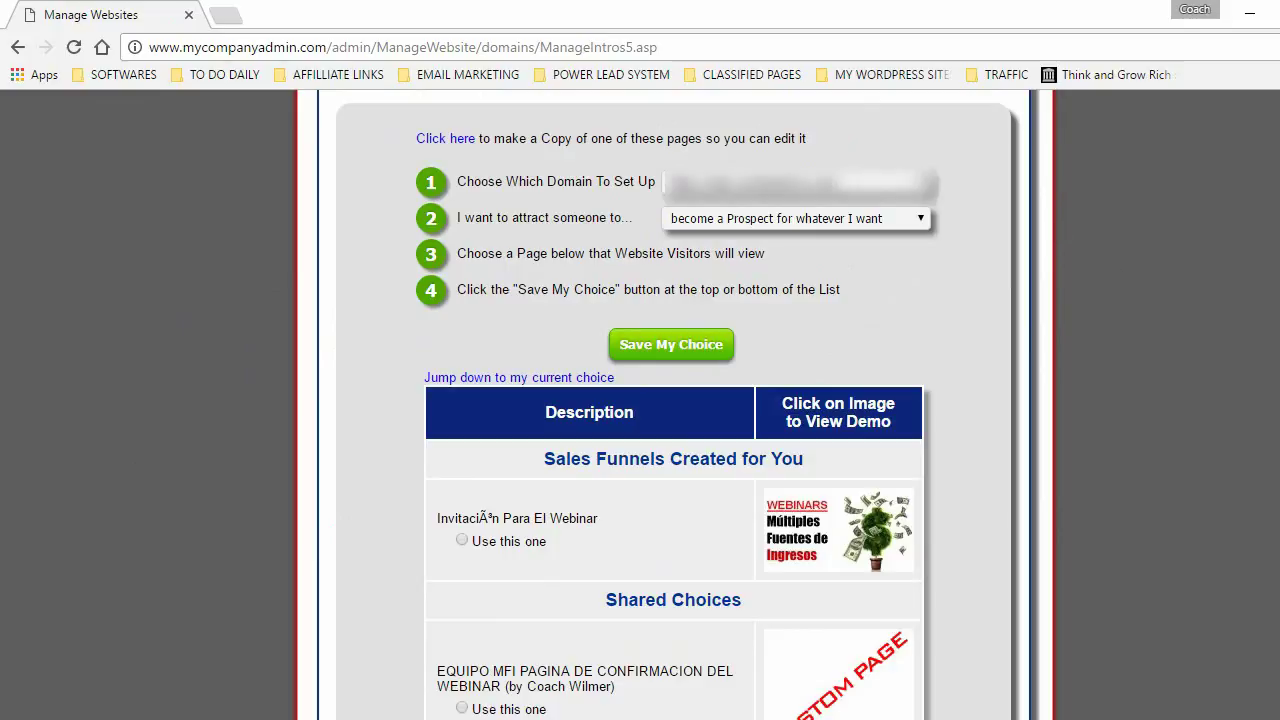
{"action": "scroll", "coordinate": [1086, 486], "scroll_direction": "down", "scroll_amount": 10}
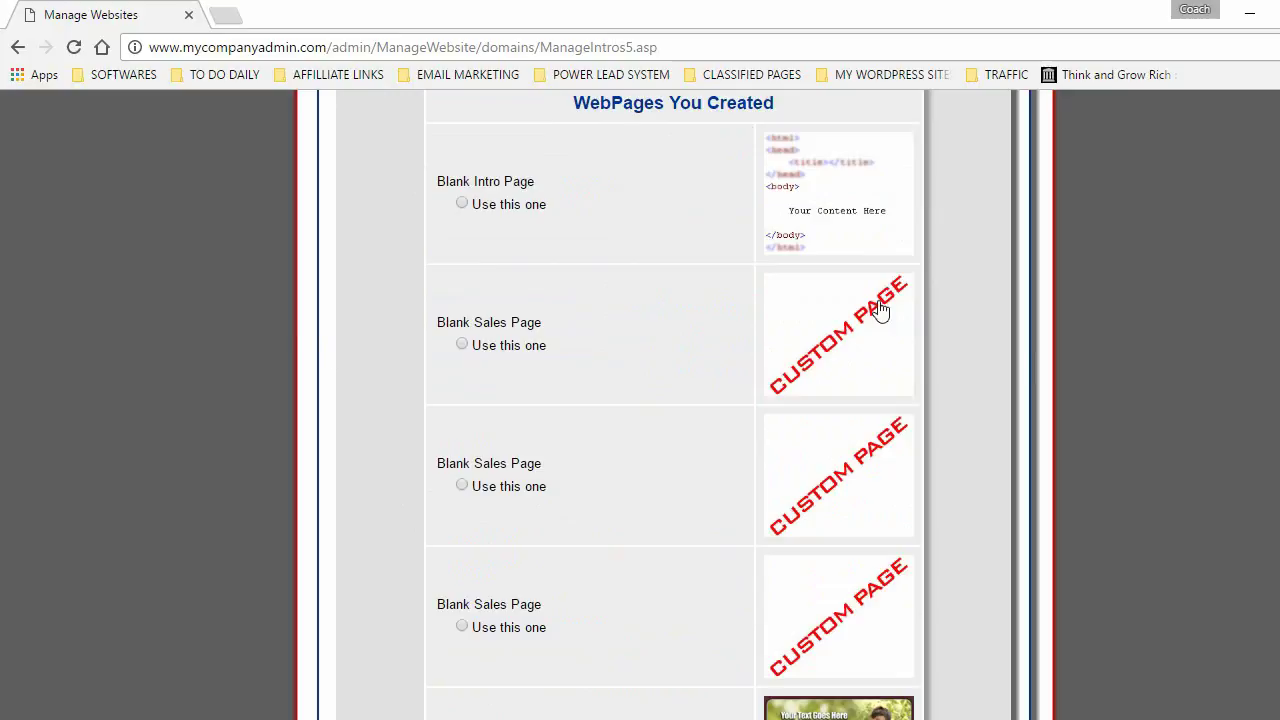
{"action": "scroll", "coordinate": [673, 405], "scroll_direction": "down", "scroll_amount": 8}
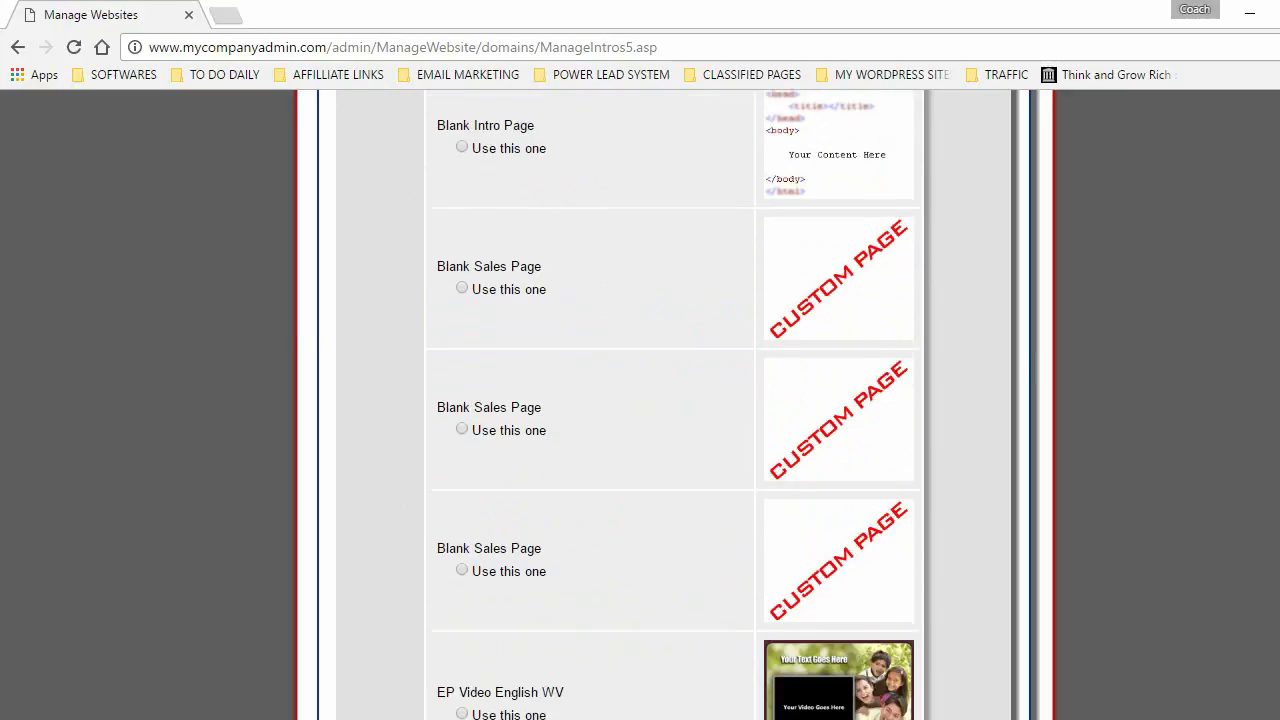
{"action": "scroll", "coordinate": [506, 393], "scroll_direction": "down", "scroll_amount": 1}
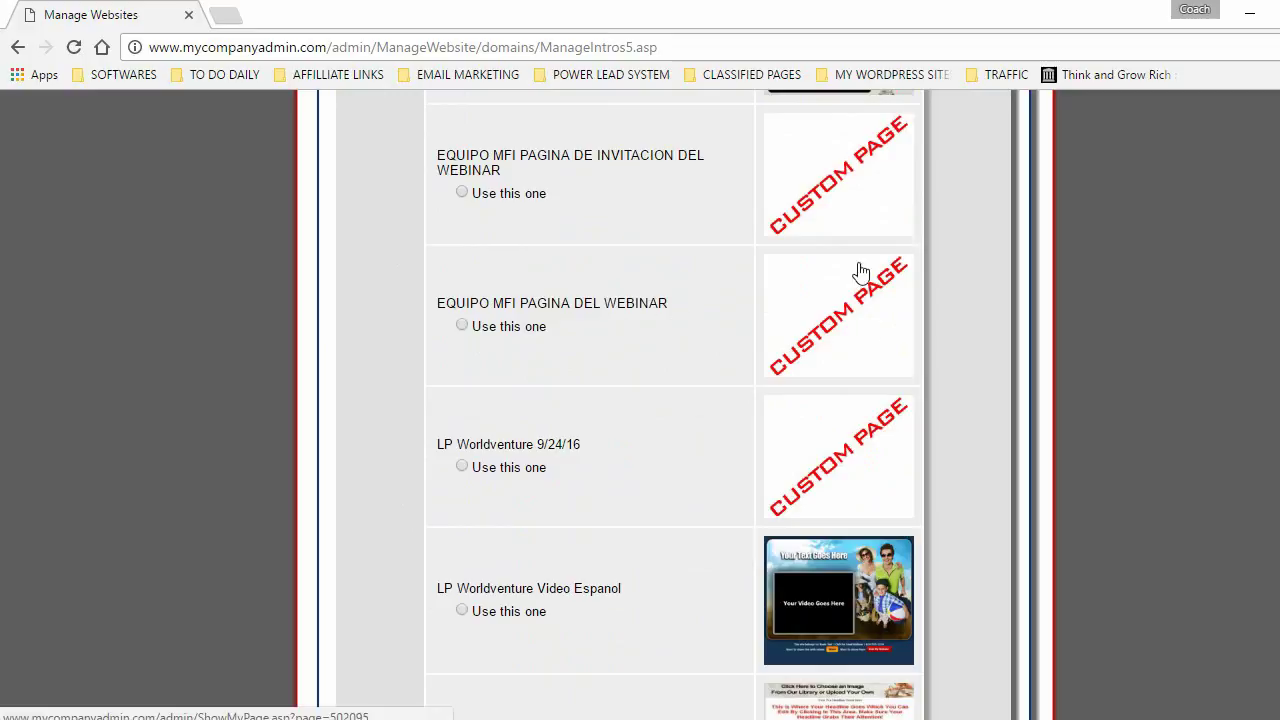
{"action": "left_click", "coordinate": [815, 335]}
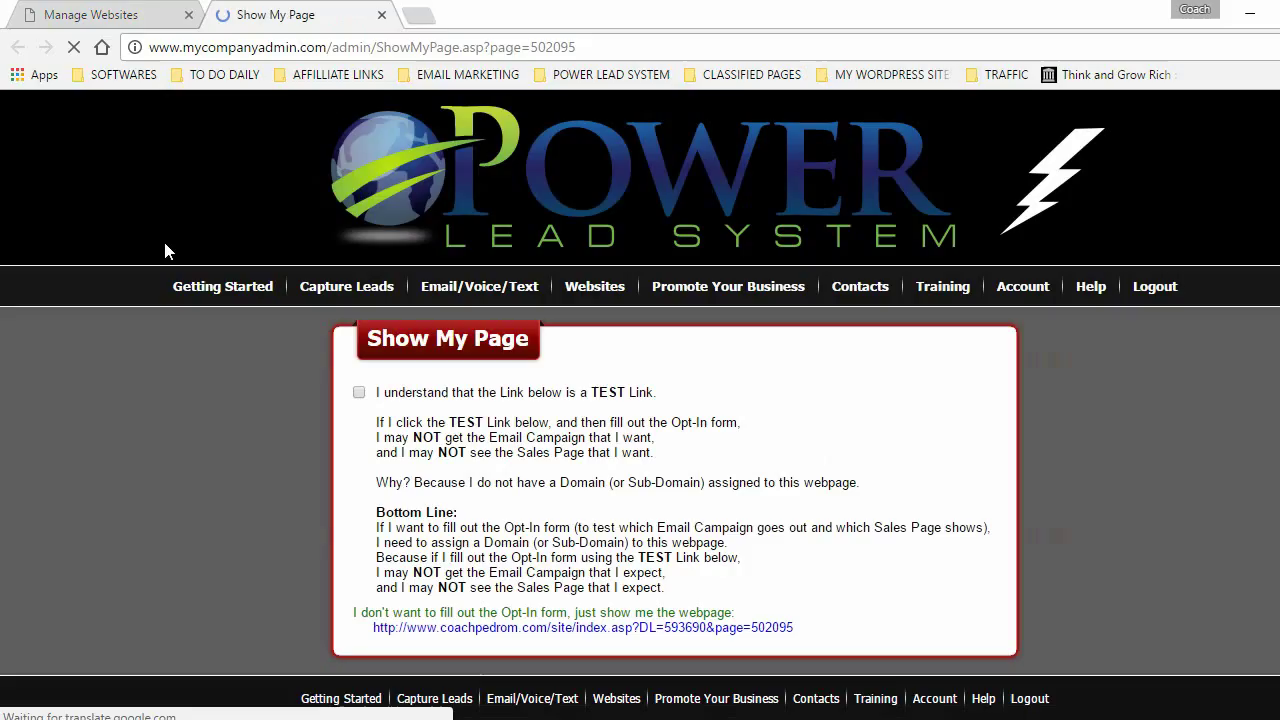
- View the live EQUIPO MFI webinar page, then close its preview tab
{"action": "left_click", "coordinate": [598, 628]}
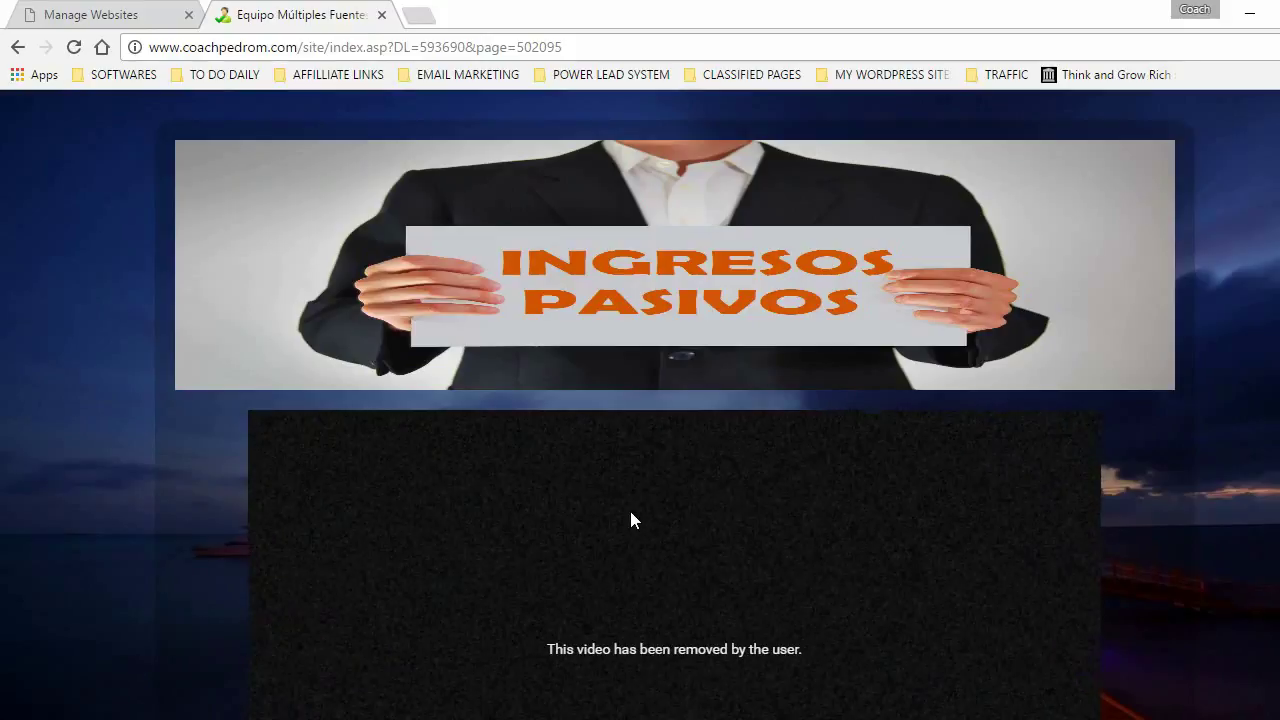
{"action": "scroll", "coordinate": [674, 500], "scroll_direction": "down", "scroll_amount": 4}
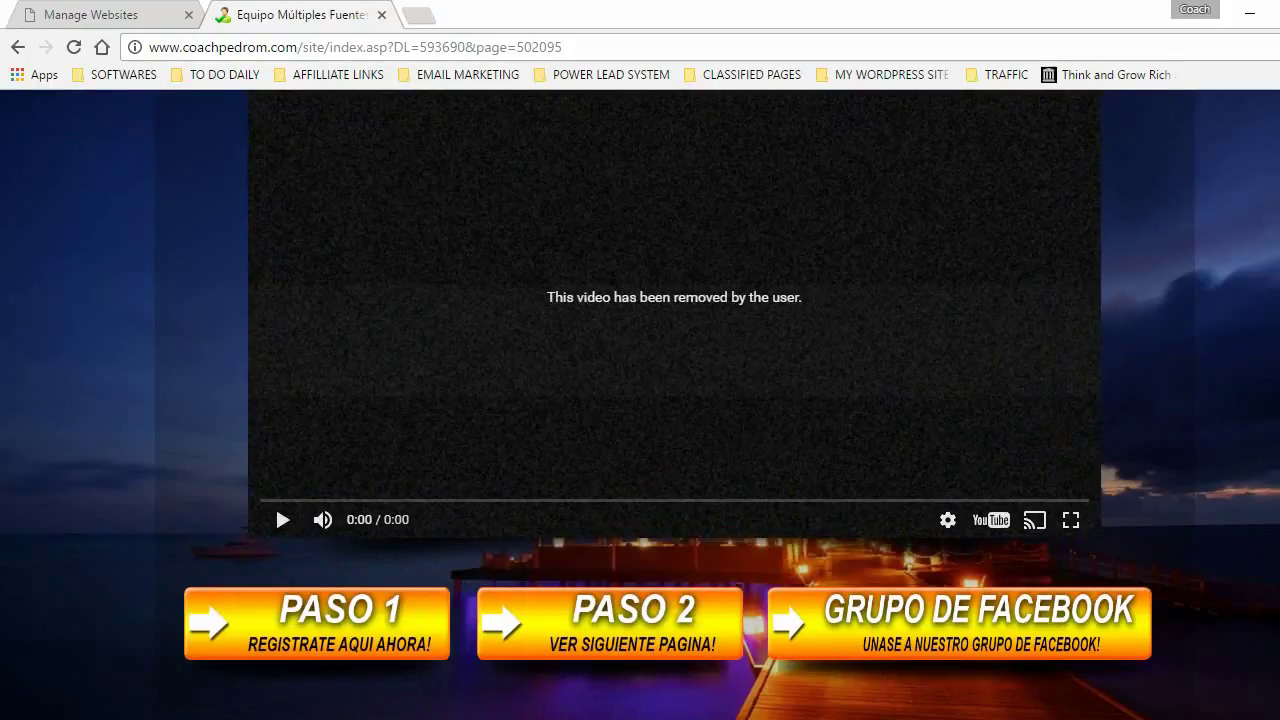
{"action": "scroll", "coordinate": [275, 505], "scroll_direction": "up", "scroll_amount": 3}
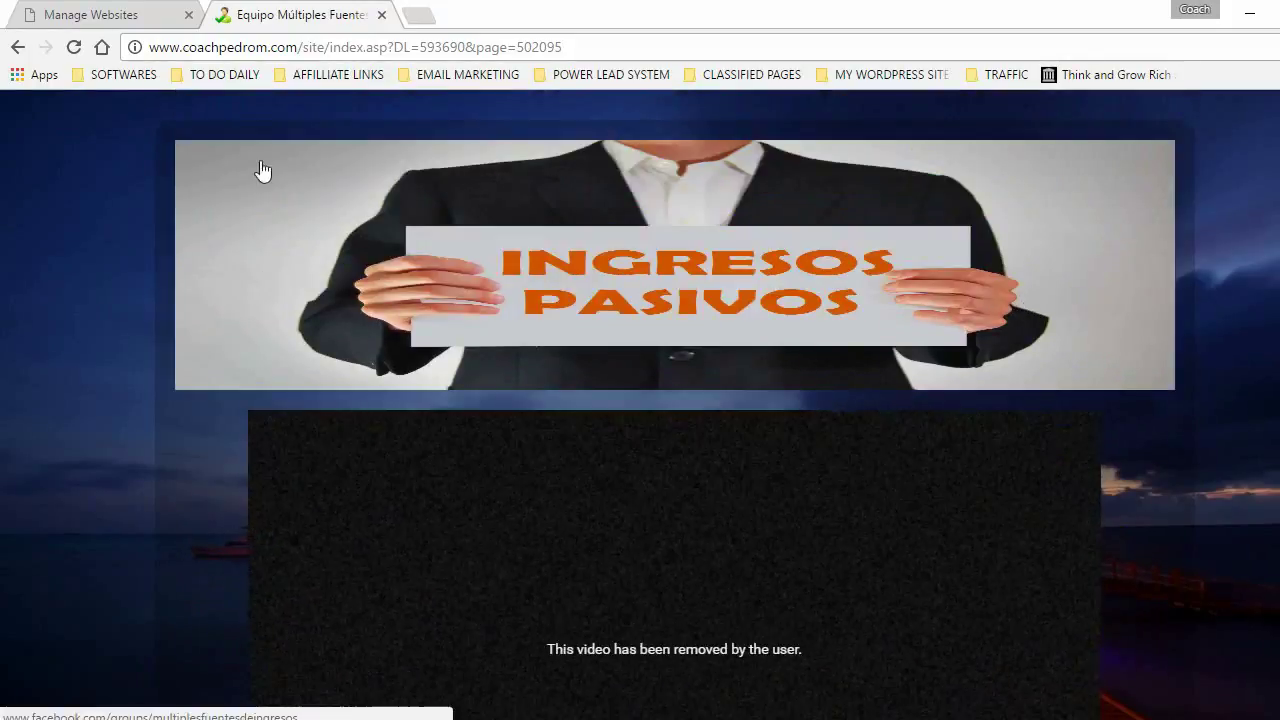
{"action": "left_click", "coordinate": [381, 15]}
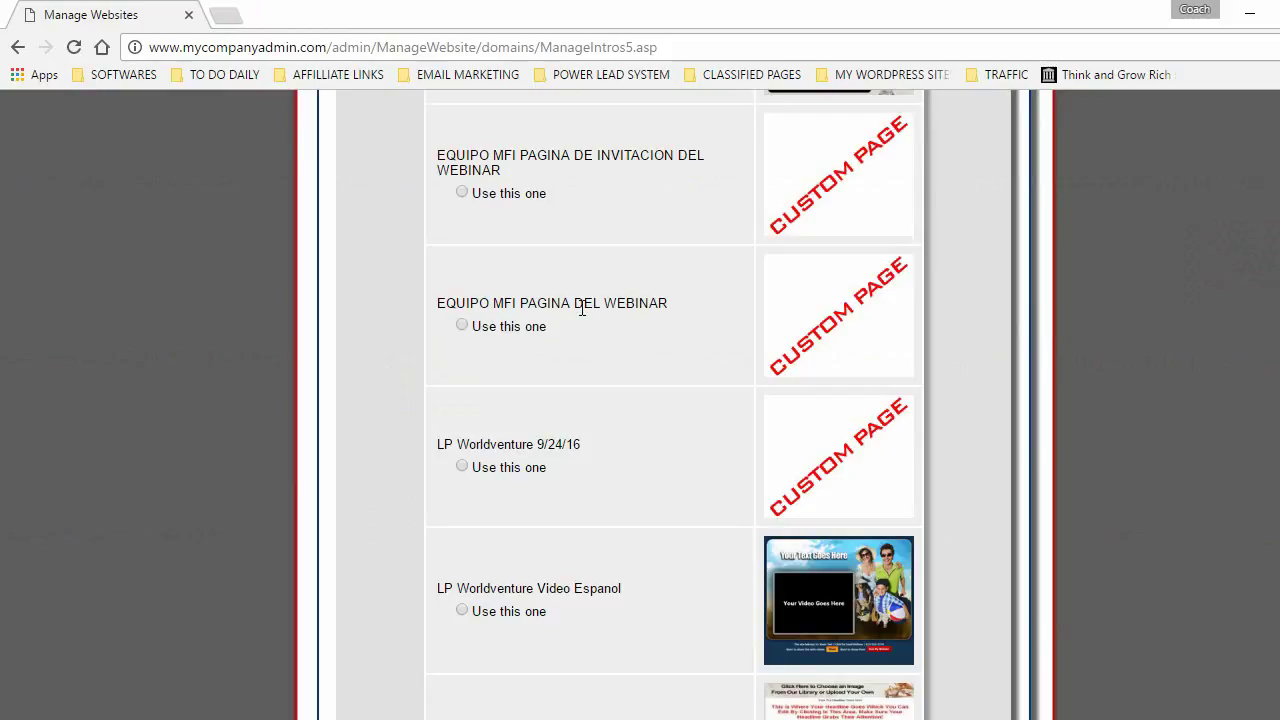
- Make EQUIPO MFI PAGINA DEL WEBINAR the landing page, keep the preset sales page, and submit setup
{"action": "left_click", "coordinate": [461, 325]}
{"action": "scroll", "coordinate": [640, 400], "scroll_direction": "down", "scroll_amount": 4}
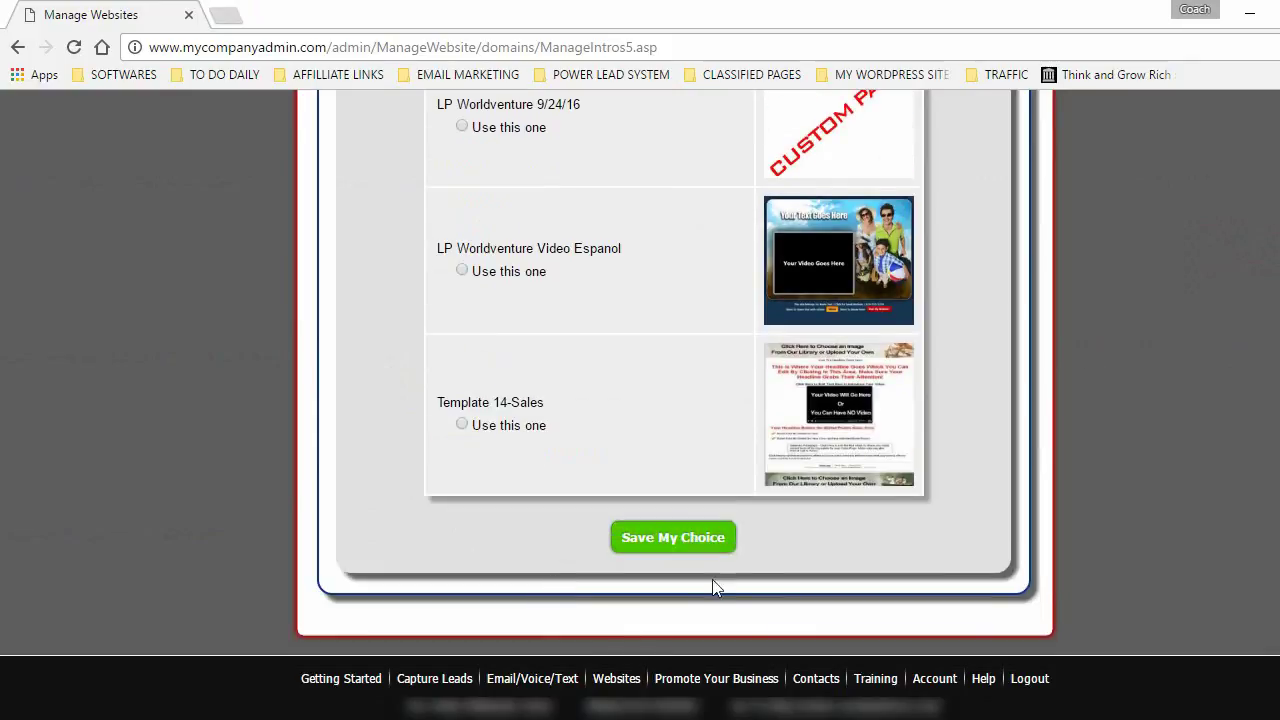
{"action": "left_click", "coordinate": [674, 536]}
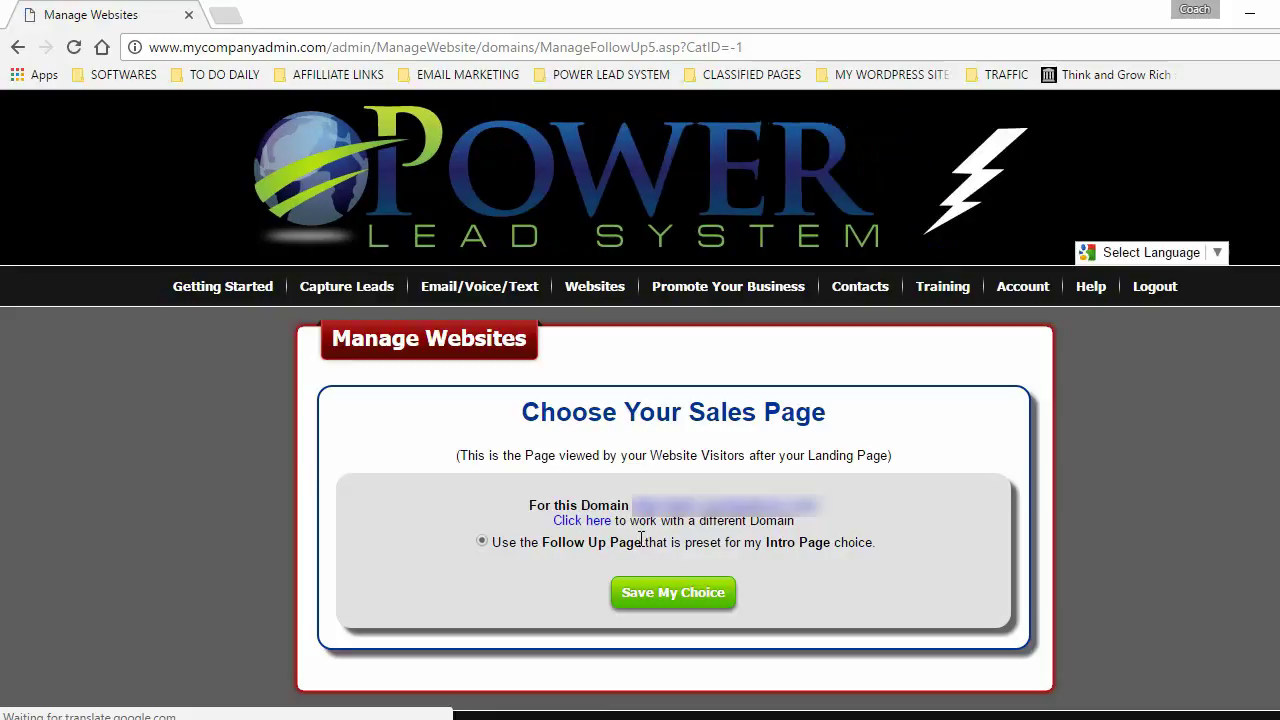
{"action": "left_click", "coordinate": [672, 600]}
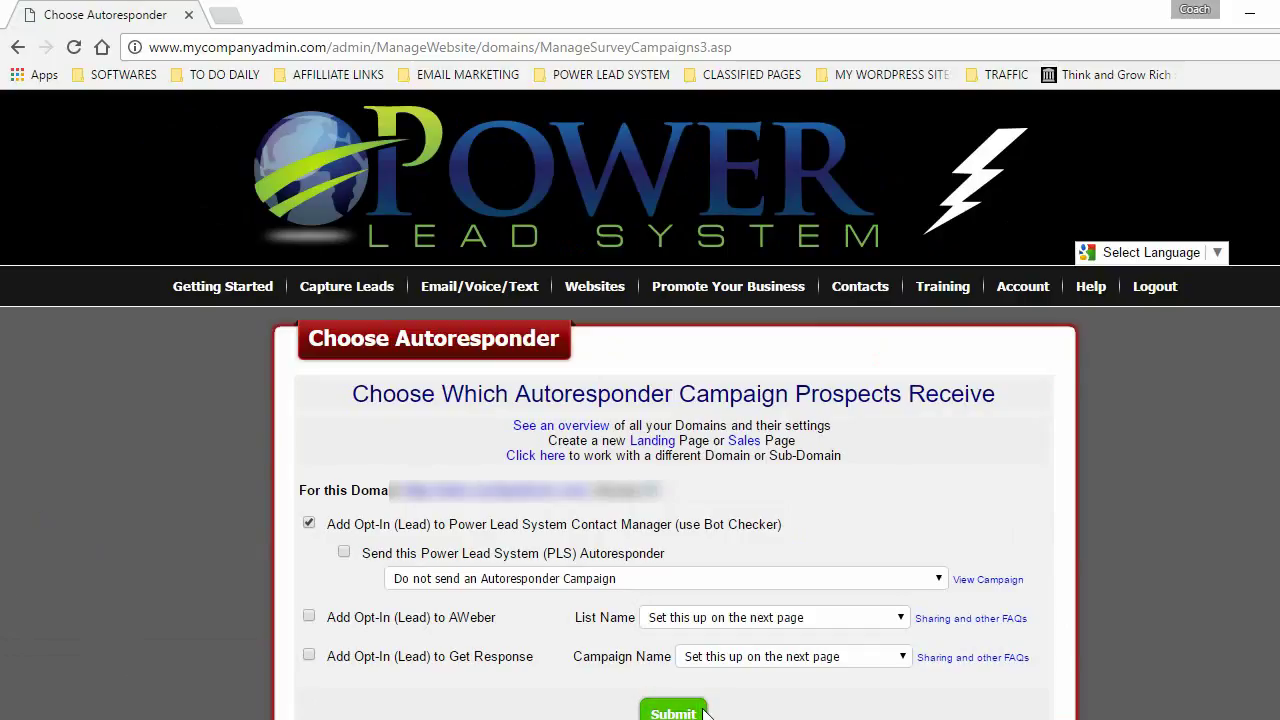
{"action": "left_click", "coordinate": [672, 712]}
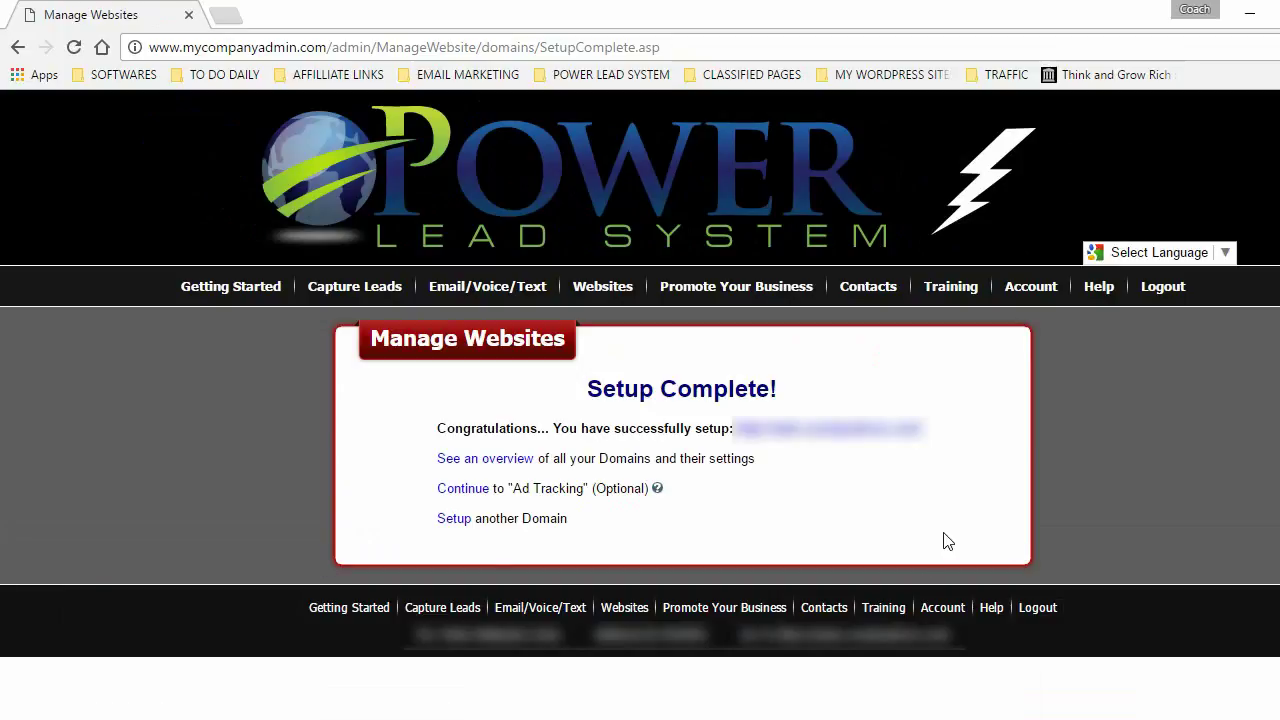
- Preview the newly set up INGRESOS PASIVOS site, then close its tab
{"action": "left_click", "coordinate": [816, 432]}
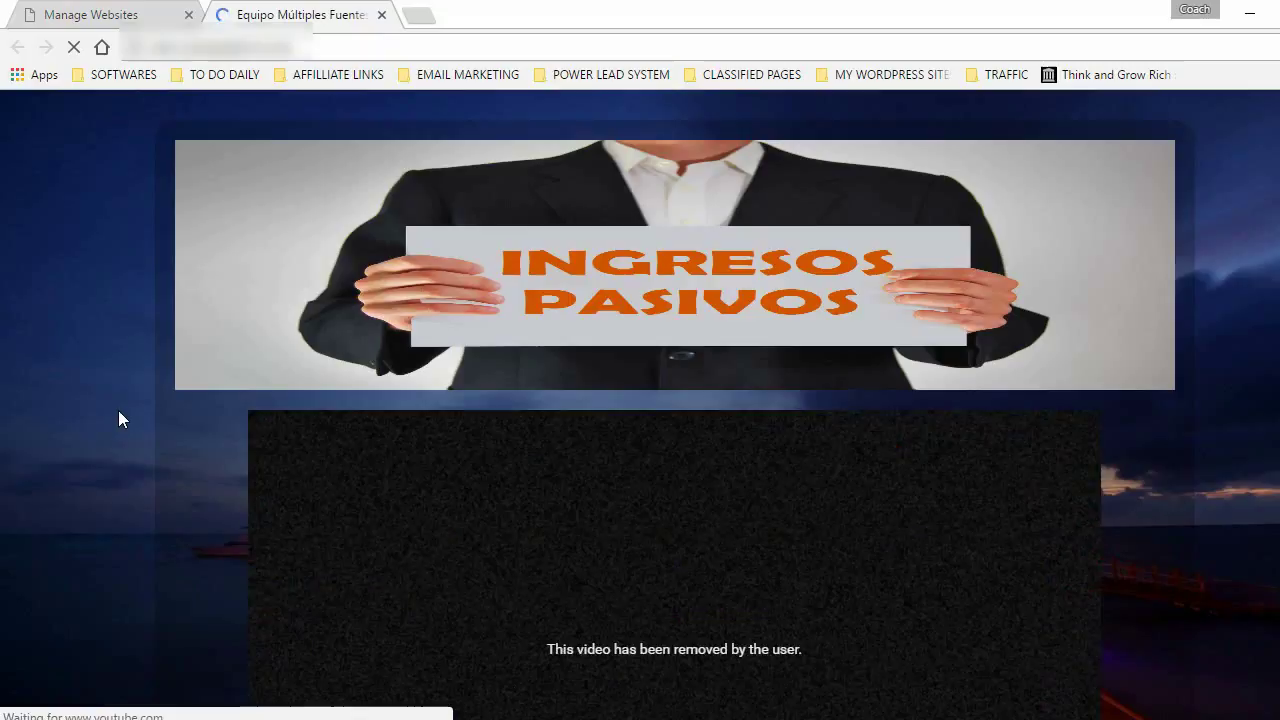
{"action": "scroll", "coordinate": [517, 354], "scroll_direction": "down", "scroll_amount": 2}
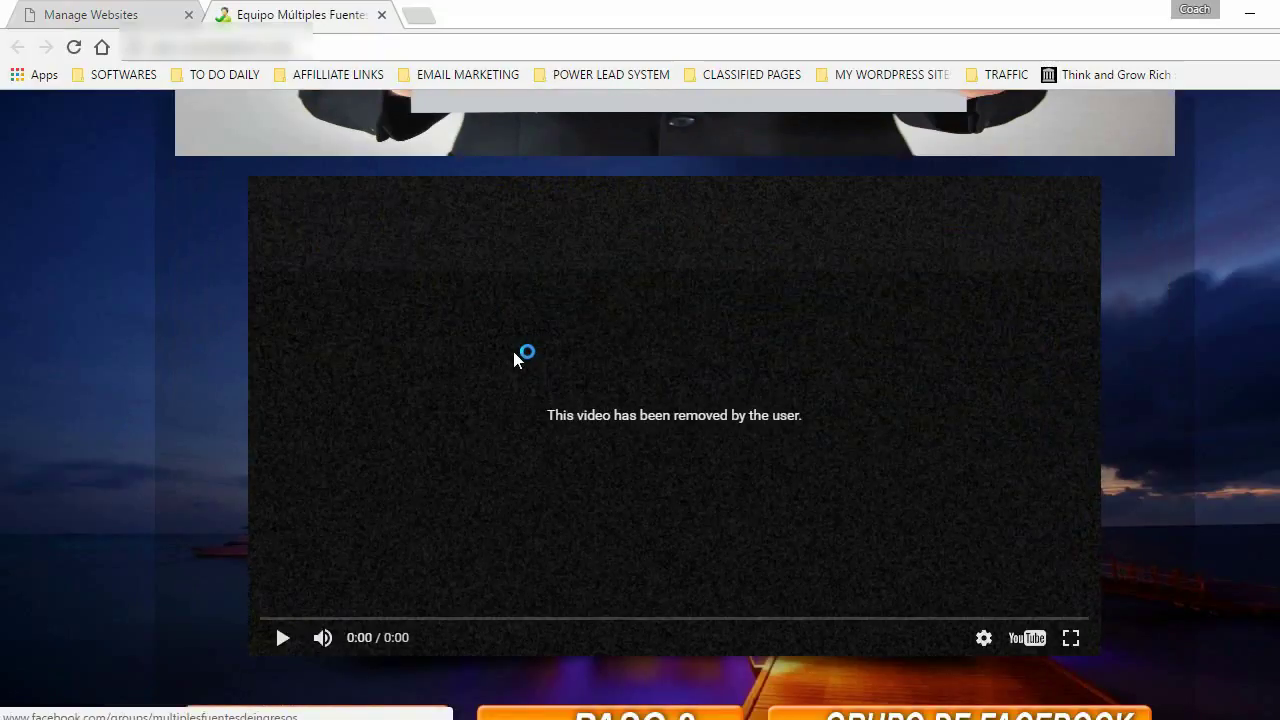
{"action": "scroll", "coordinate": [517, 354], "scroll_direction": "up", "scroll_amount": 2}
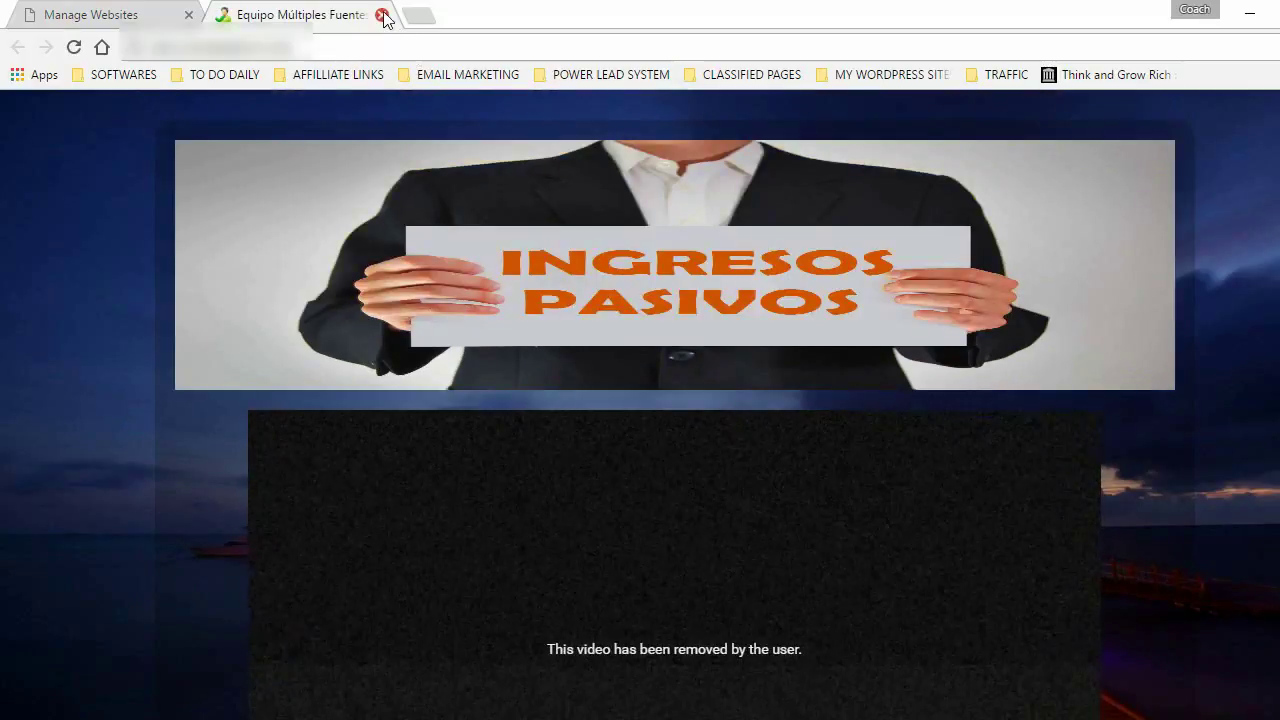
{"action": "left_click", "coordinate": [381, 14]}
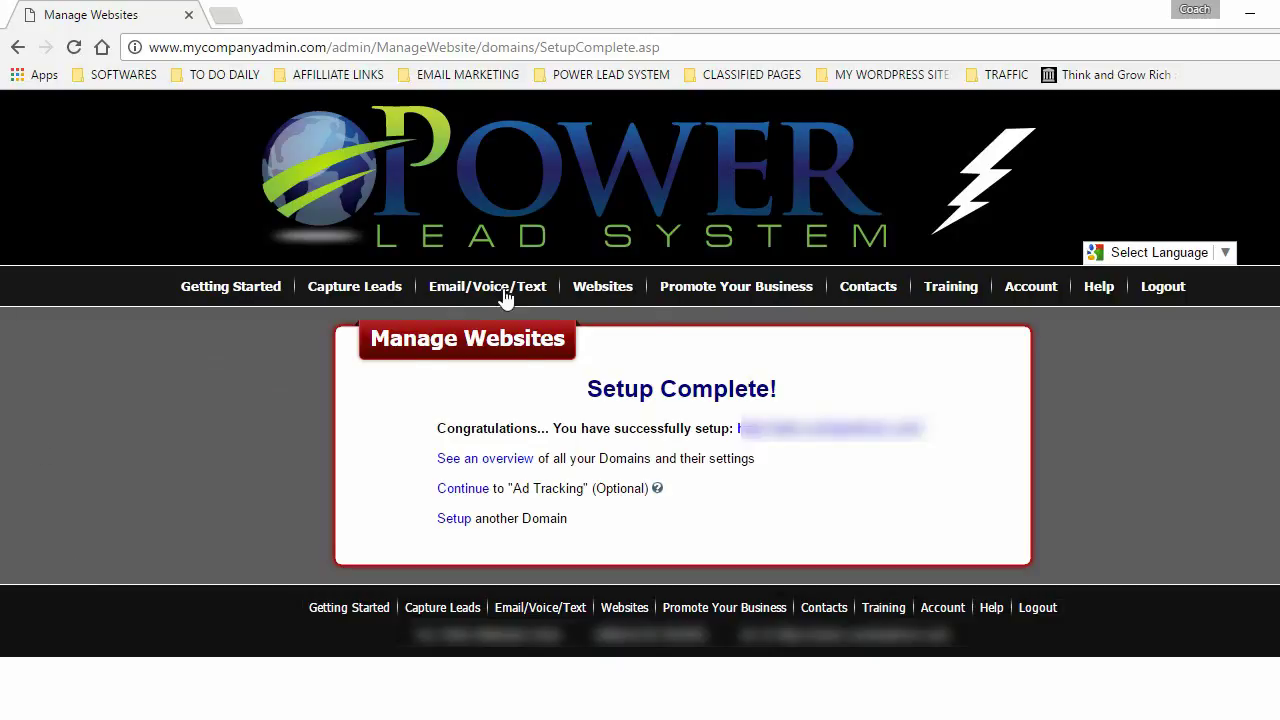
- Show the Email/Voice/Text dropdown menu from the top navigation bar
{"action": "mouse_move", "coordinate": [505, 297]}
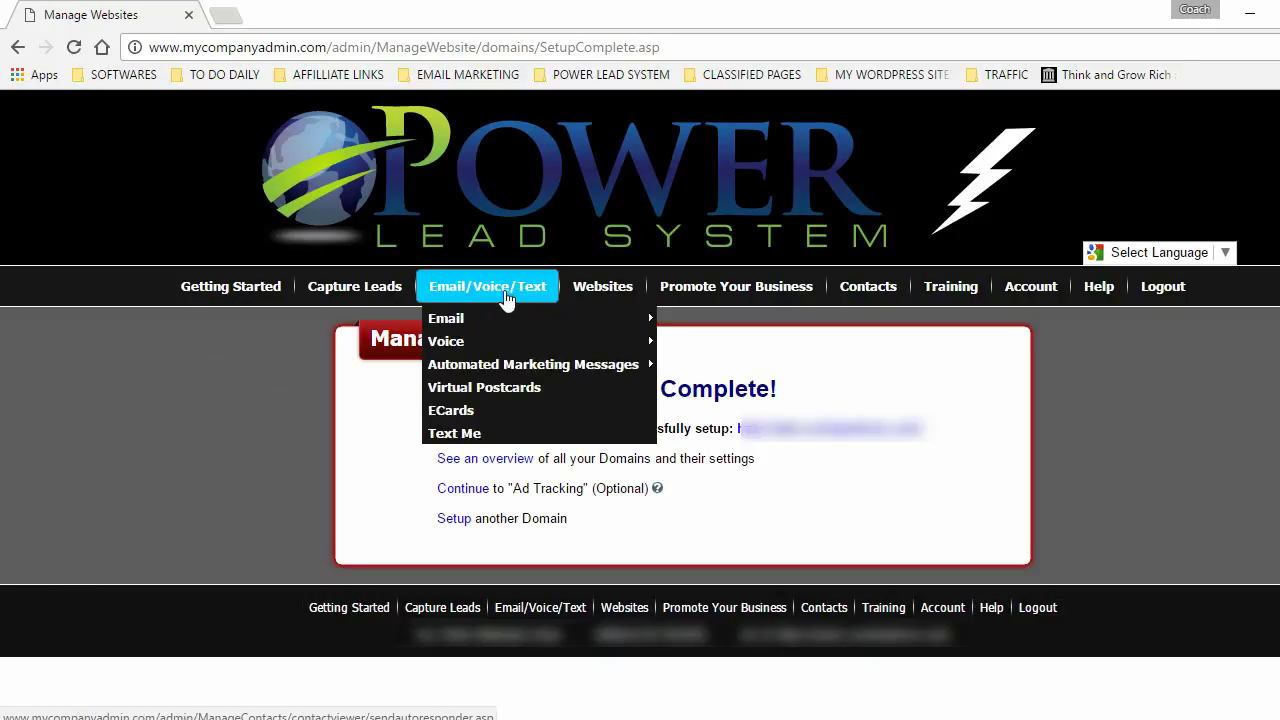
{"action": "mouse_move", "coordinate": [455, 320]}
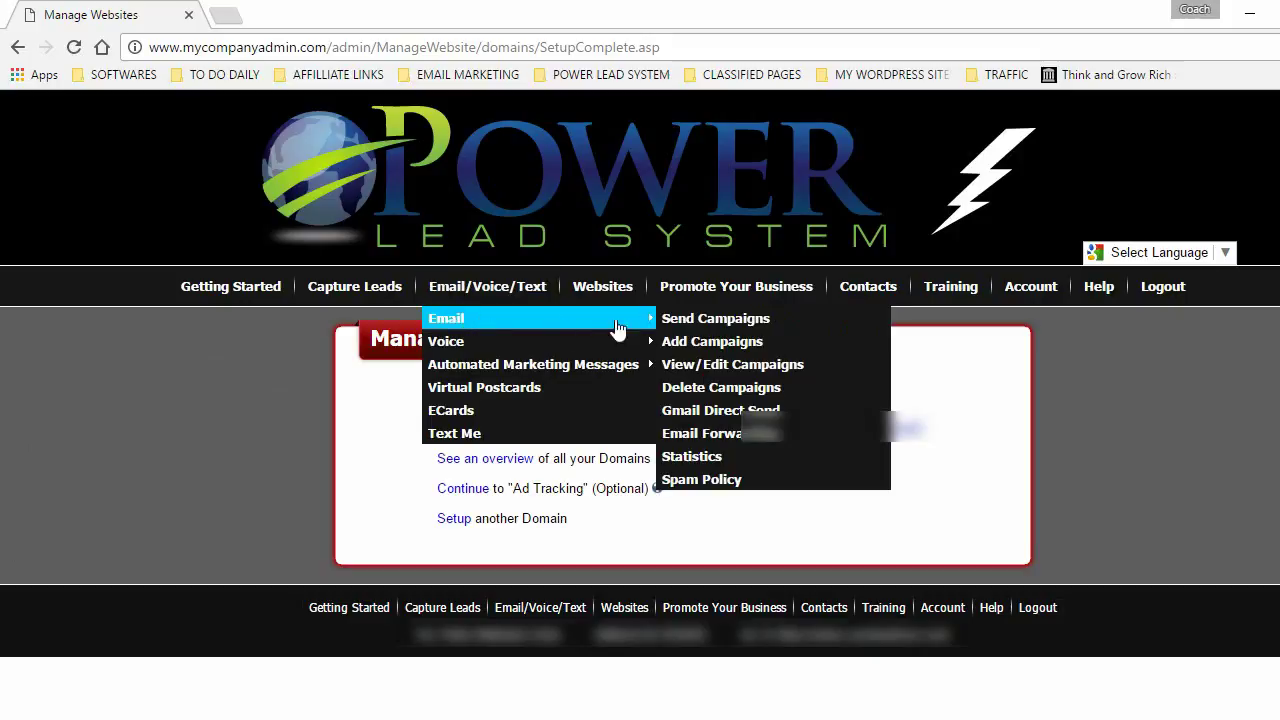
- Open View/Edit Campaigns and display the WEBINAR - PRIMER MENSAJE campaign's Day 0 email
{"action": "left_click", "coordinate": [773, 377]}
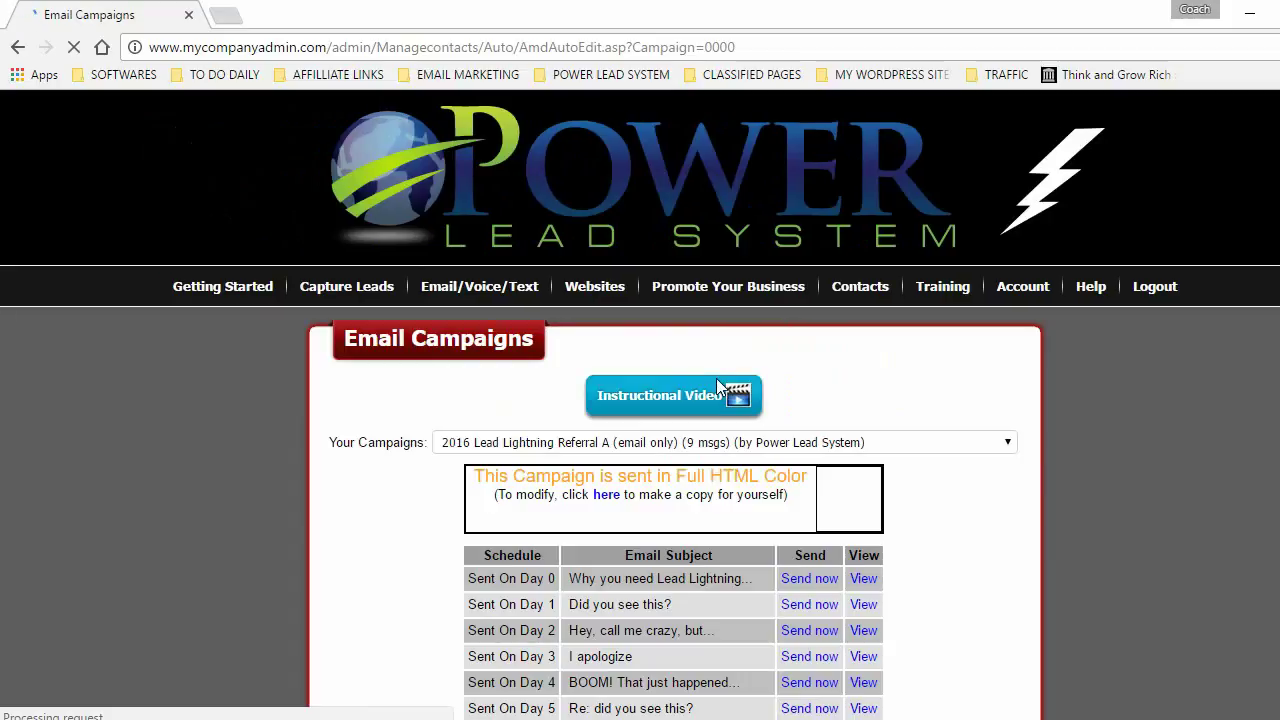
{"action": "left_click", "coordinate": [1012, 447]}
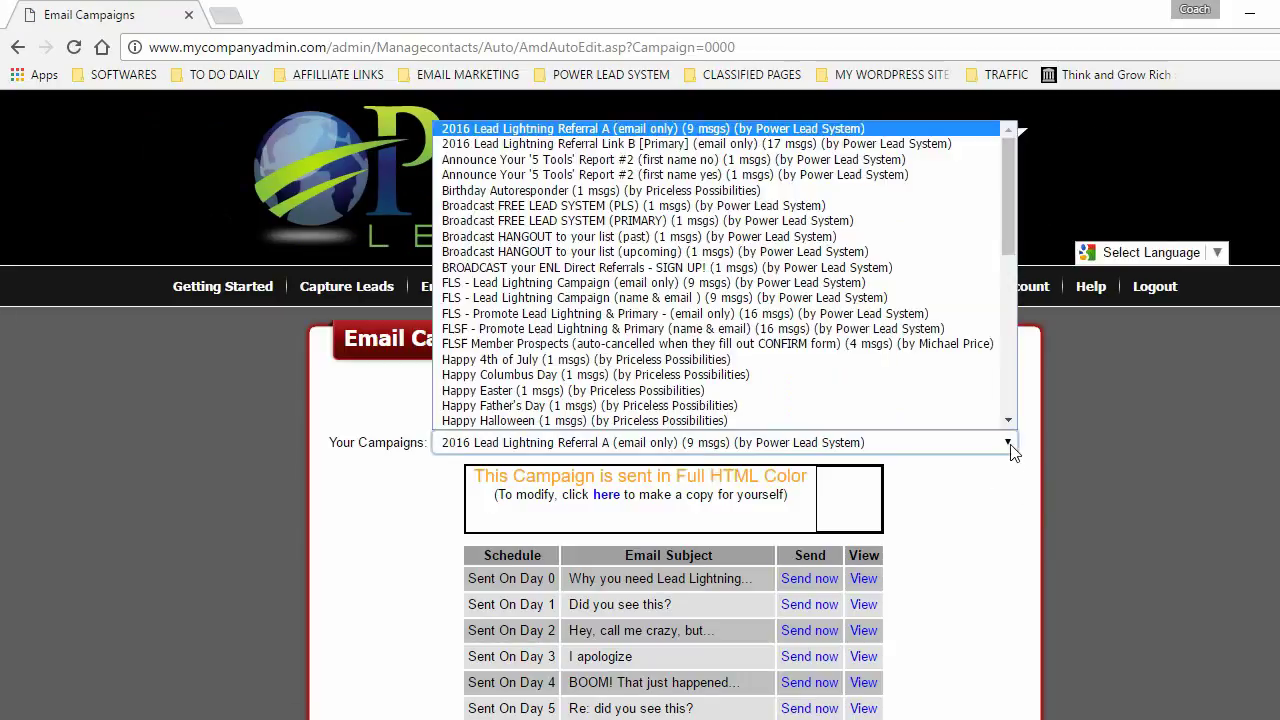
{"action": "scroll", "coordinate": [600, 330], "scroll_direction": "down", "scroll_amount": 8}
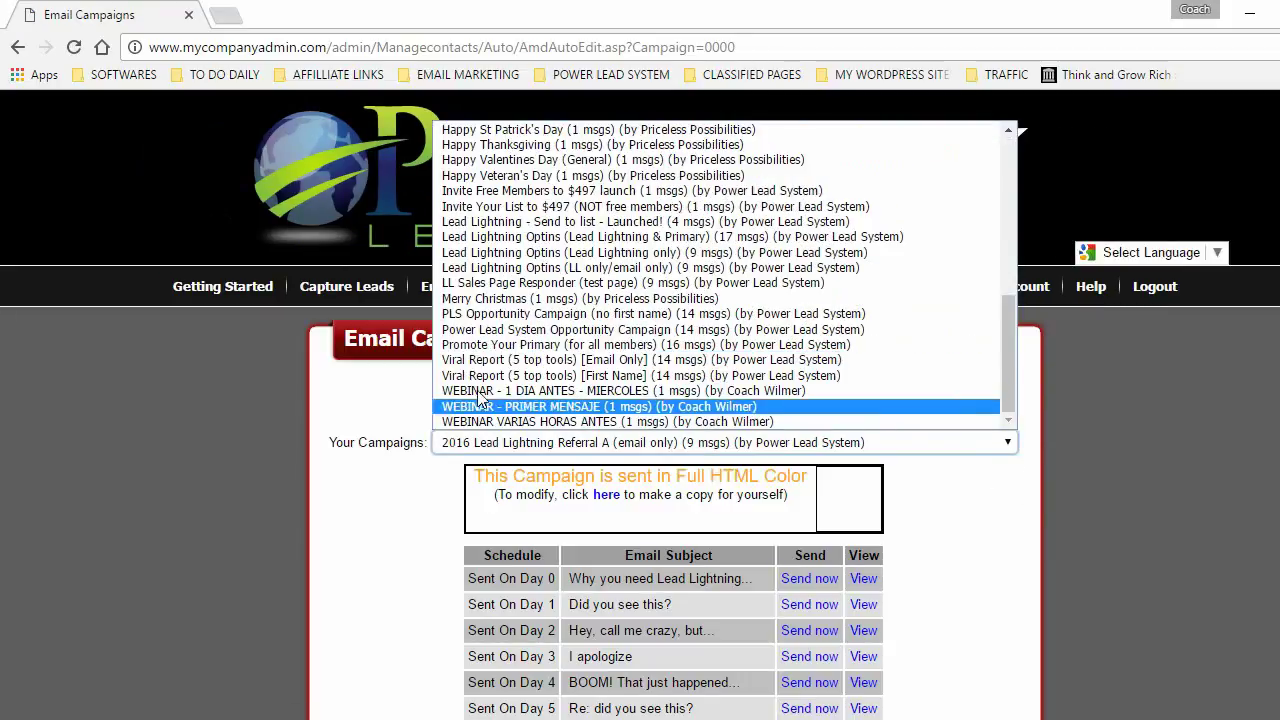
{"action": "left_click", "coordinate": [578, 407]}
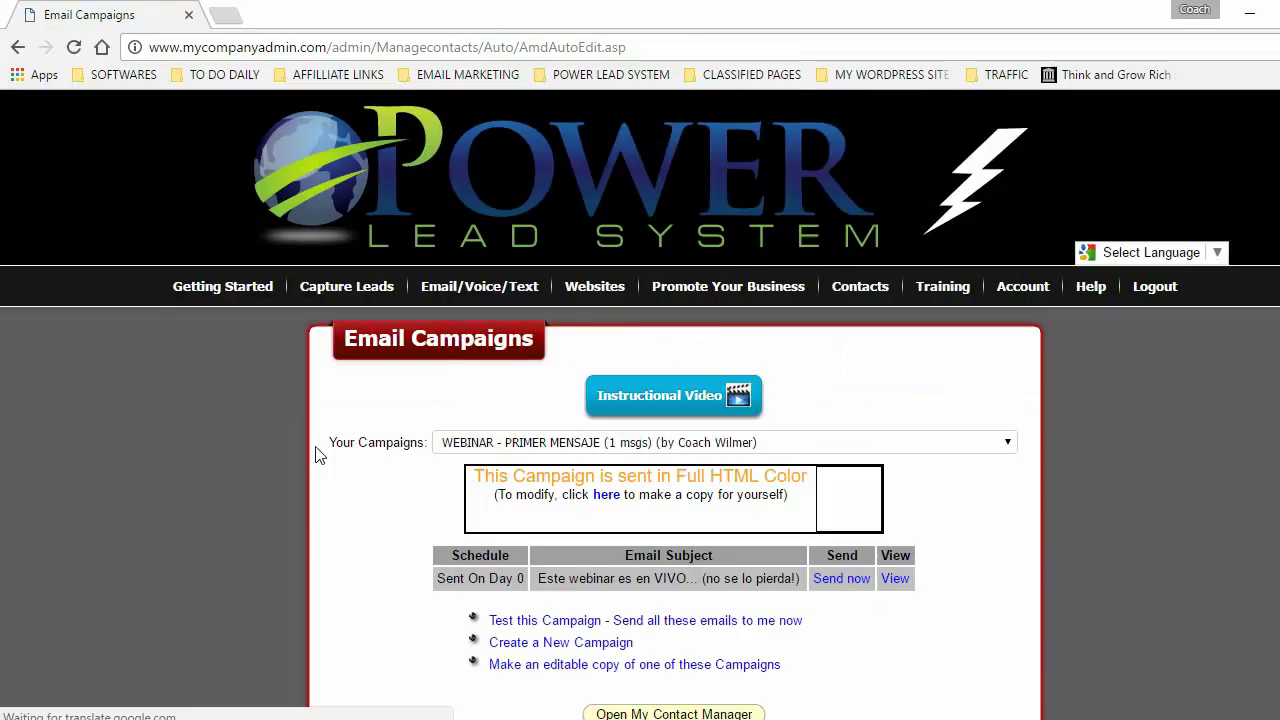
{"action": "scroll", "coordinate": [388, 503], "scroll_direction": "down", "scroll_amount": 1}
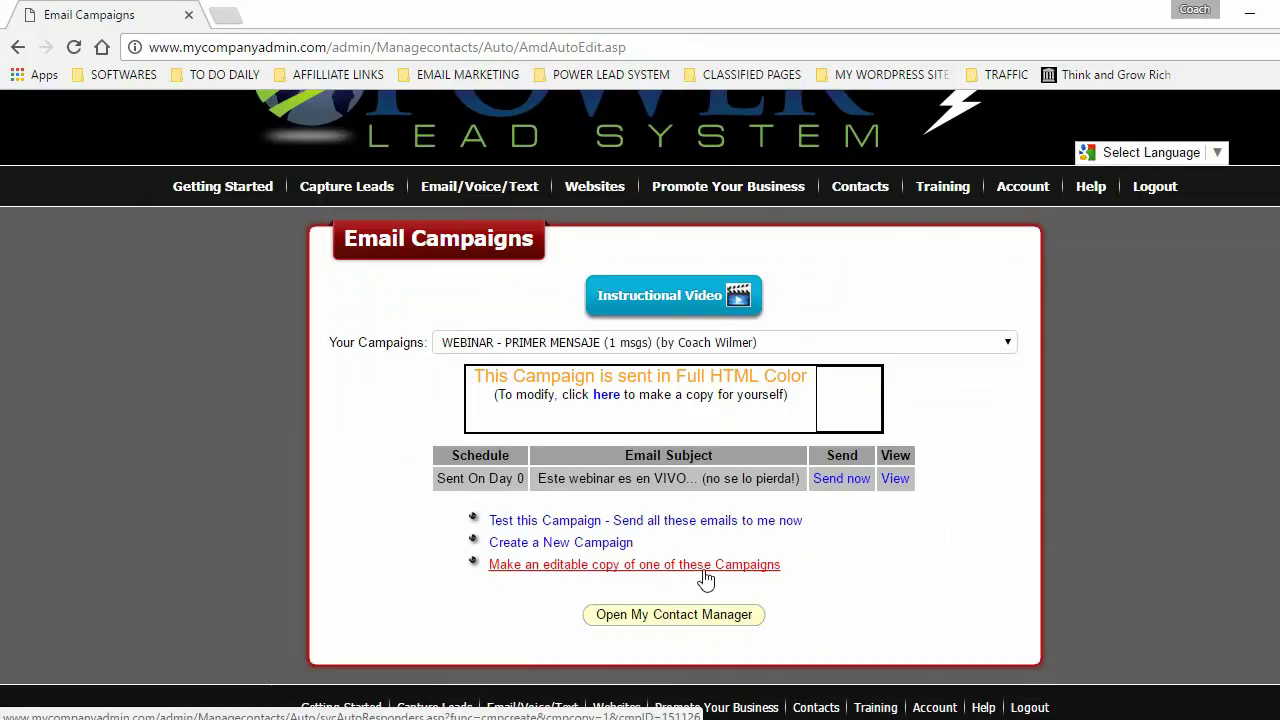
- Create an editable campaign copy named 'WEBINAR - PRIMER MENSAJE'
{"action": "left_click", "coordinate": [632, 568]}
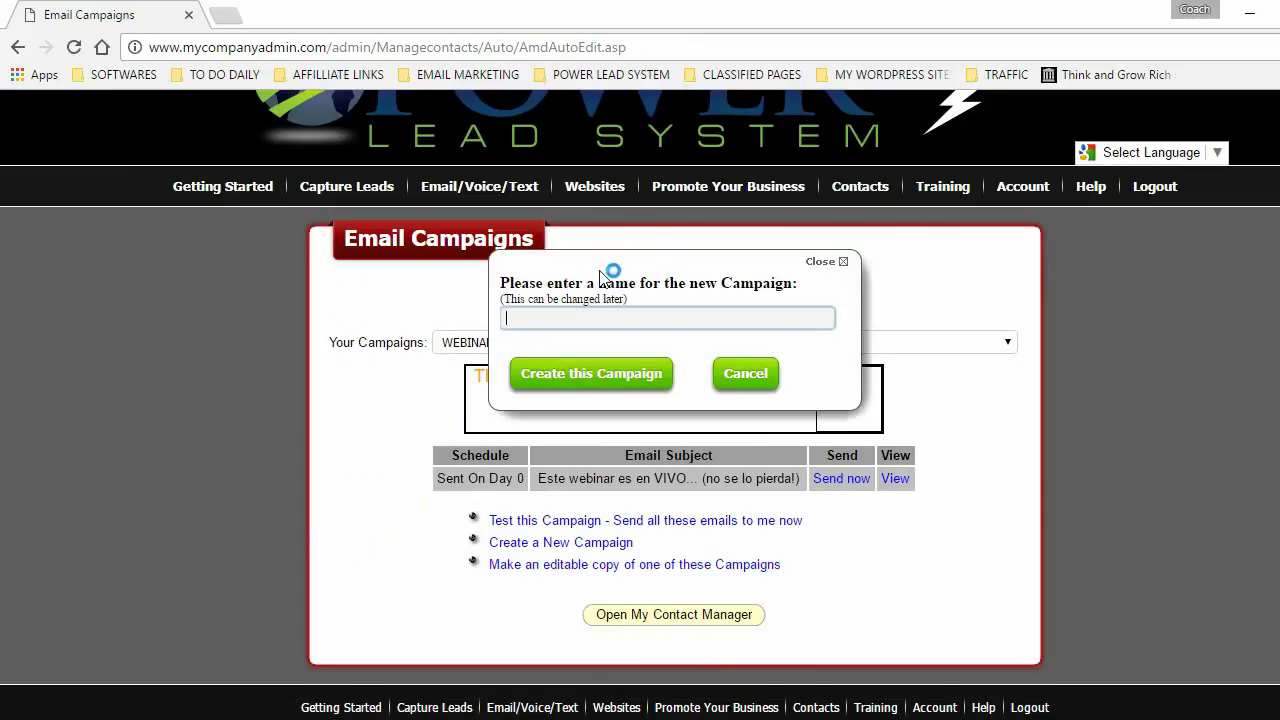
{"action": "left_click_drag", "start_coordinate": [614, 251], "coordinate": [815, 332]}
{"action": "left_click_drag", "start_coordinate": [525, 363], "coordinate": [564, 373]}
{"action": "left_click", "coordinate": [500, 437]}
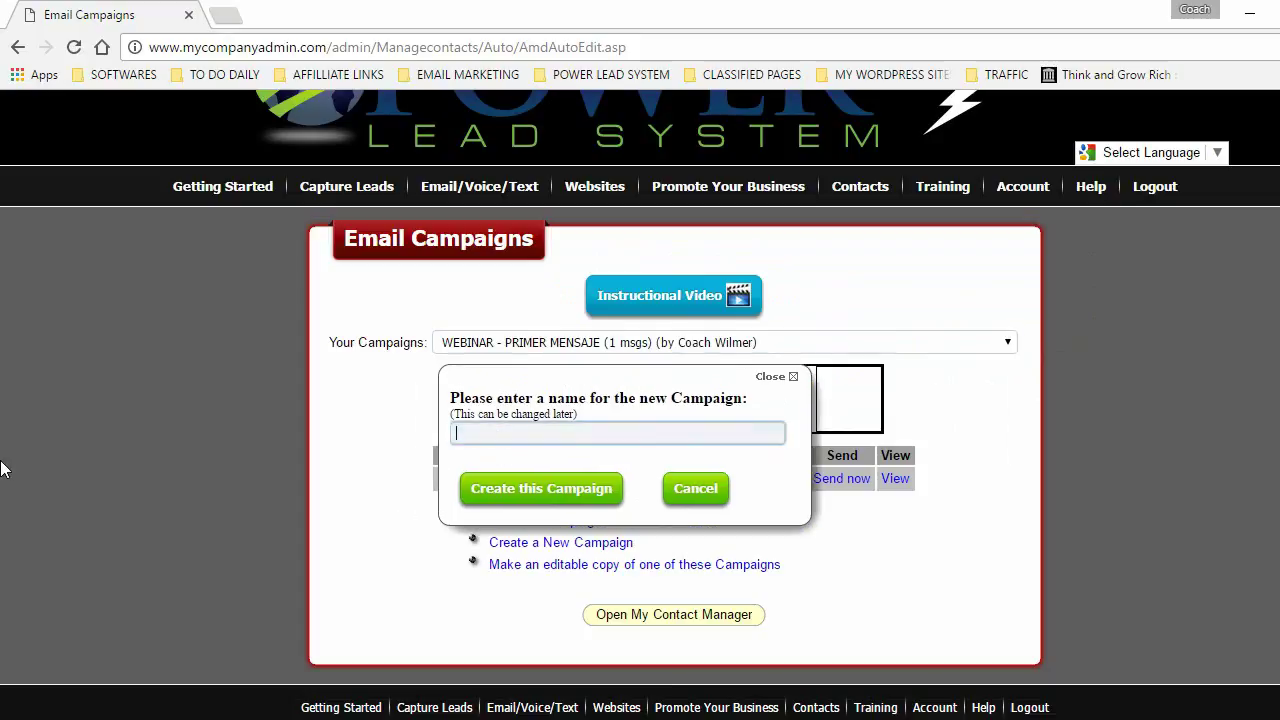
{"action": "type", "text": "WEBINAR"}
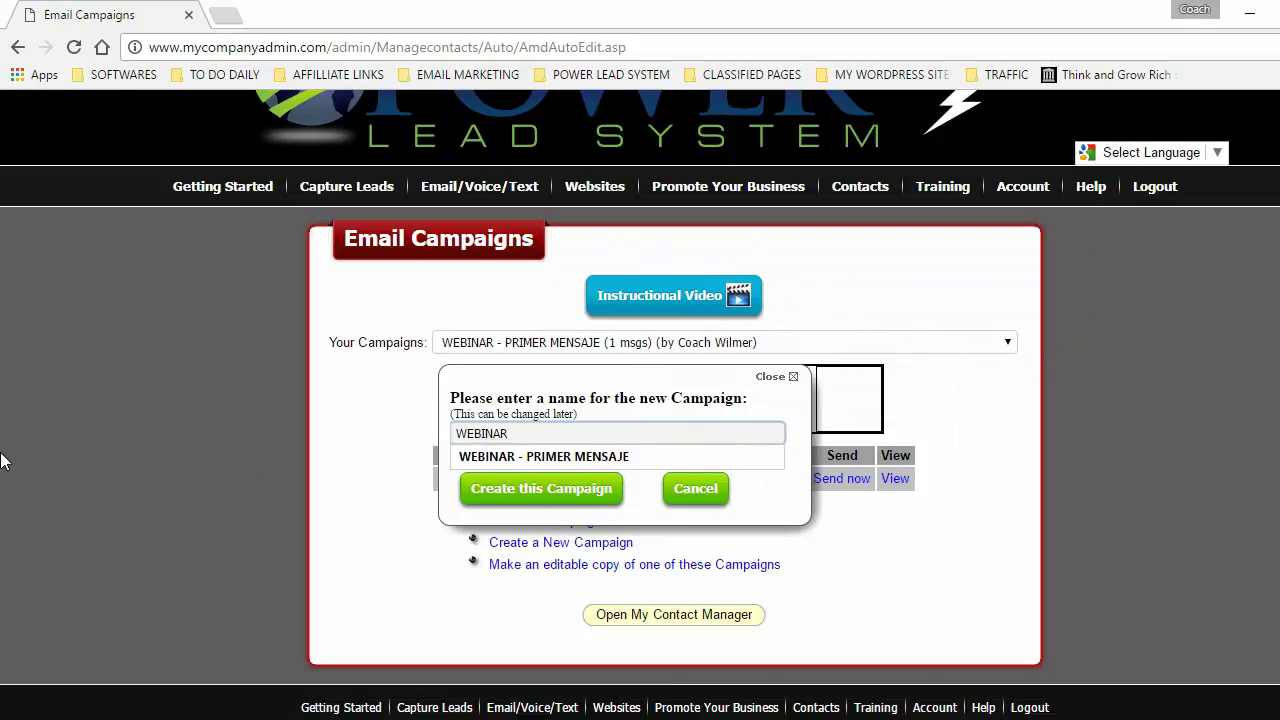
{"action": "type", "text": "-"}
{"action": "key", "text": "BackSpace"}
{"action": "key", "text": "BackSpace"}
{"action": "key", "text": "BackSpace"}
{"action": "type", "text": "- PRIMER MENSAJE"}
{"action": "left_click", "coordinate": [527, 497]}
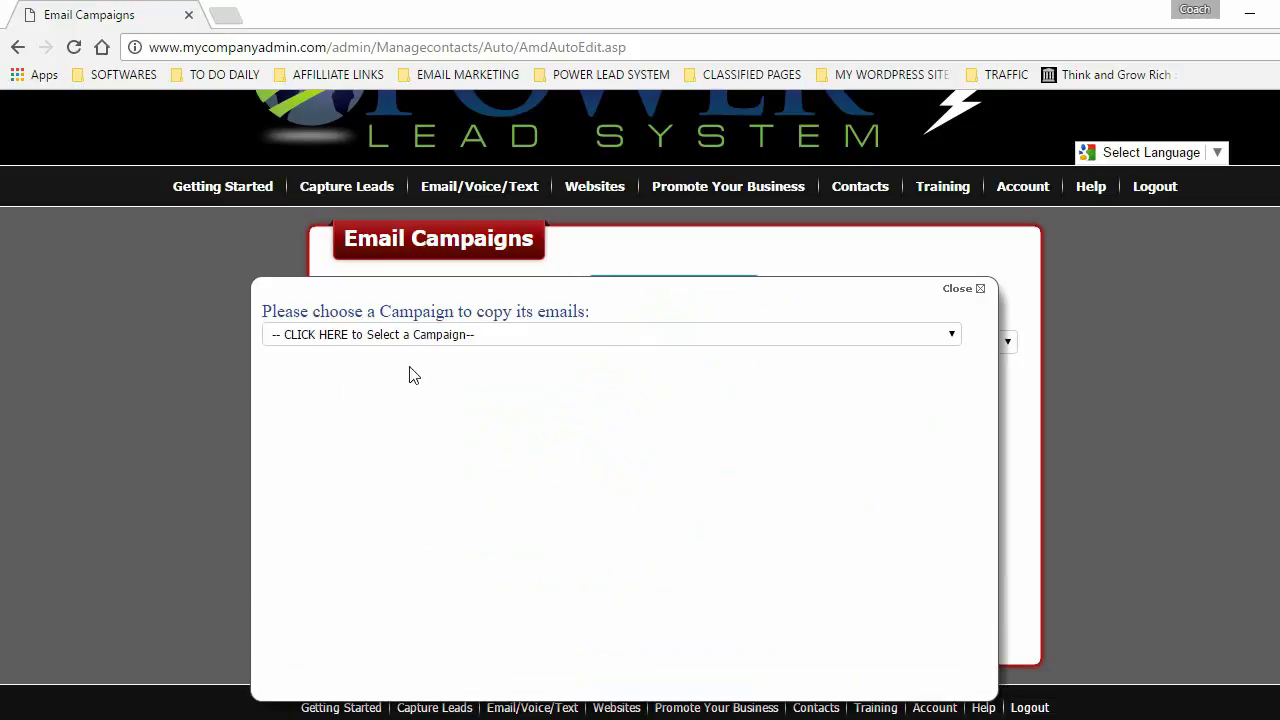
- Copy the WEBINAR - PRIMER MENSAJE (1 msgs) email into the new campaign and check Your Campaigns
{"action": "left_click", "coordinate": [952, 336]}
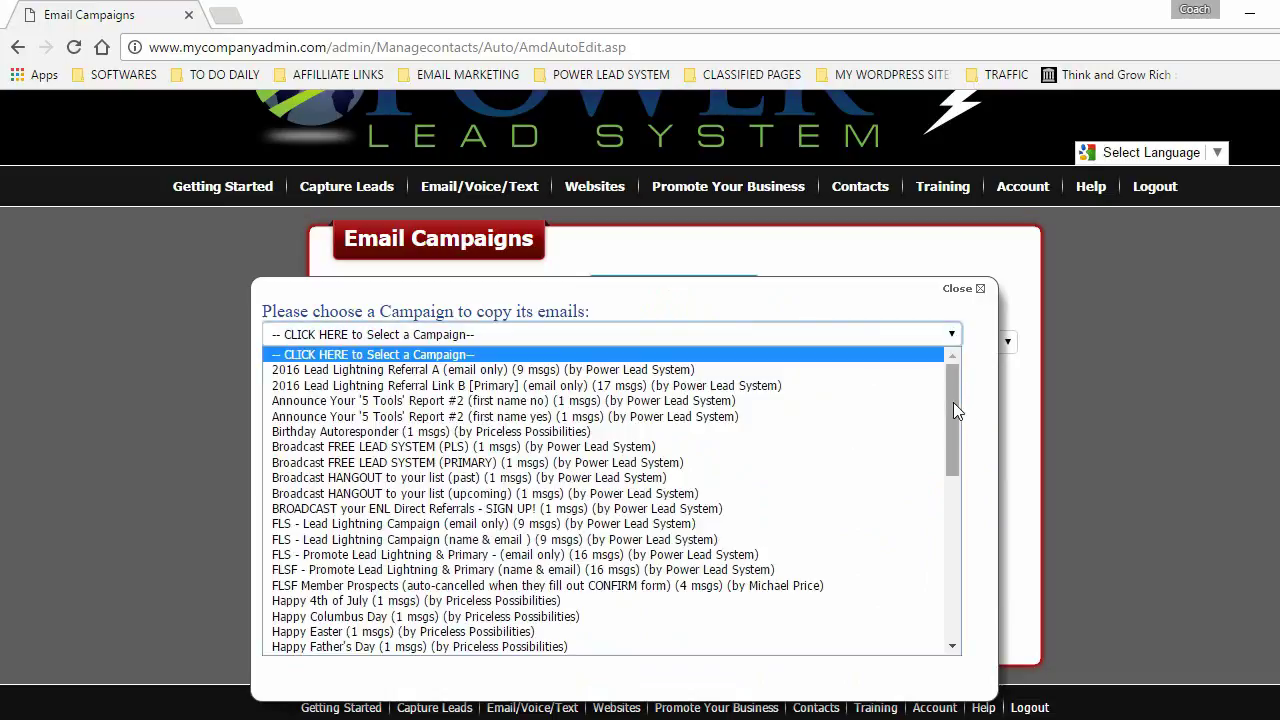
{"action": "left_click_drag", "start_coordinate": [953, 402], "coordinate": [960, 575]}
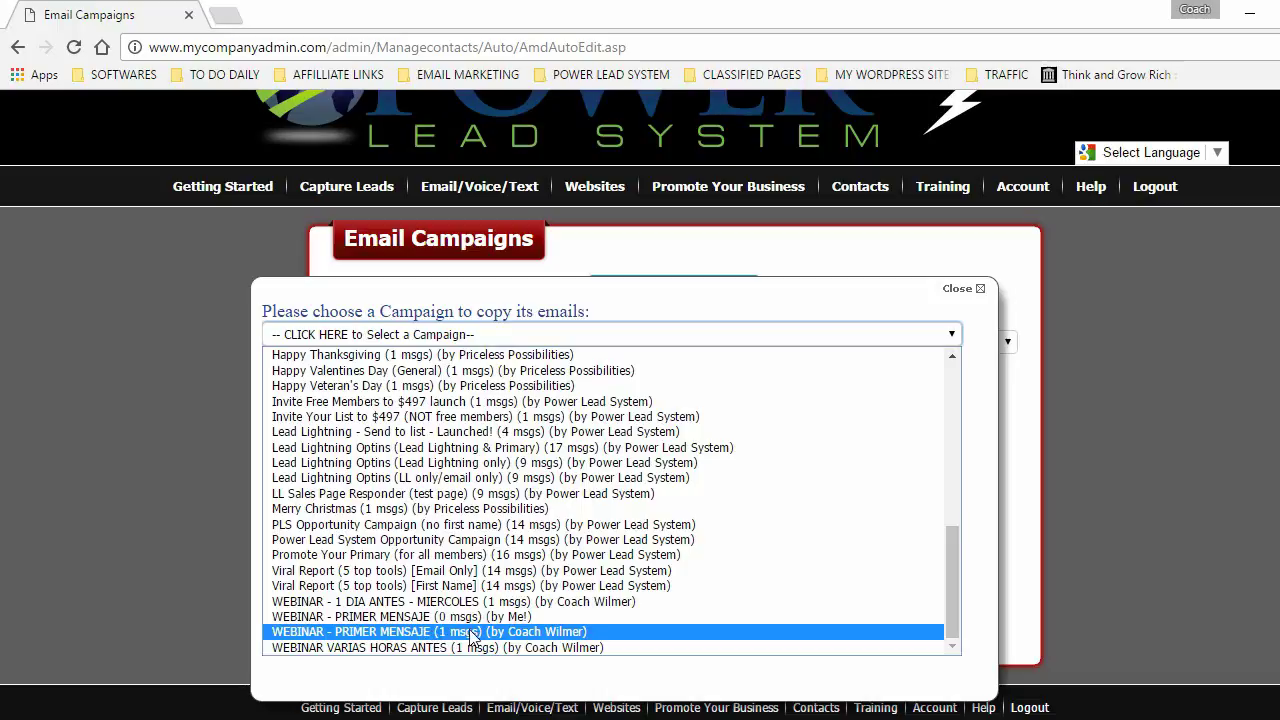
{"action": "left_click", "coordinate": [412, 632]}
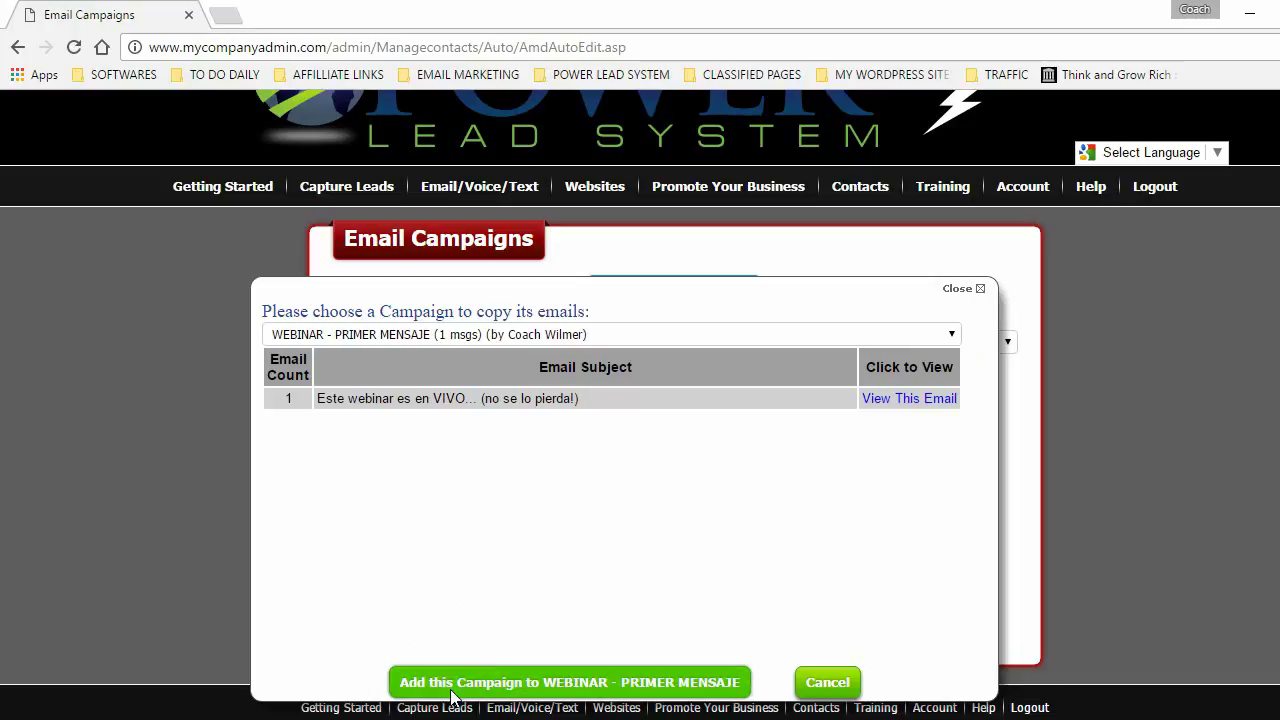
{"action": "left_click", "coordinate": [622, 683]}
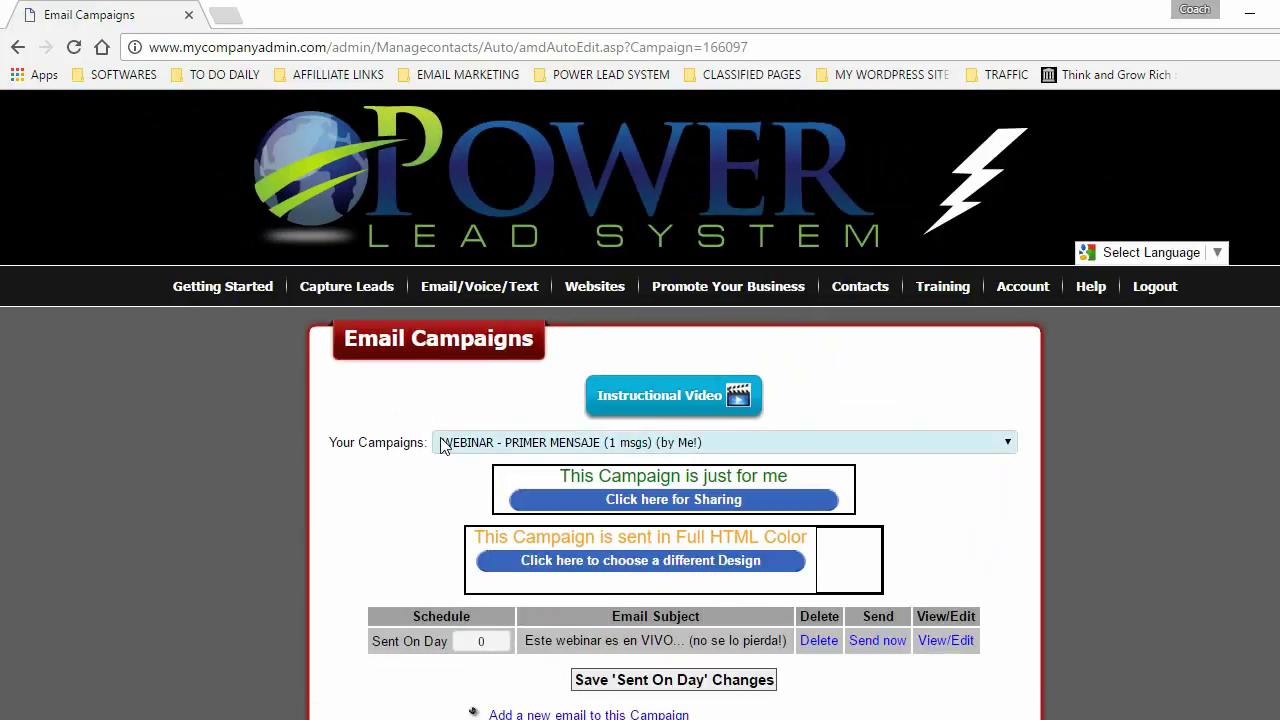
{"action": "left_click", "coordinate": [445, 444]}
- Close the Your Campaigns list to leave the email campaigns
{"action": "left_click", "coordinate": [663, 440]}
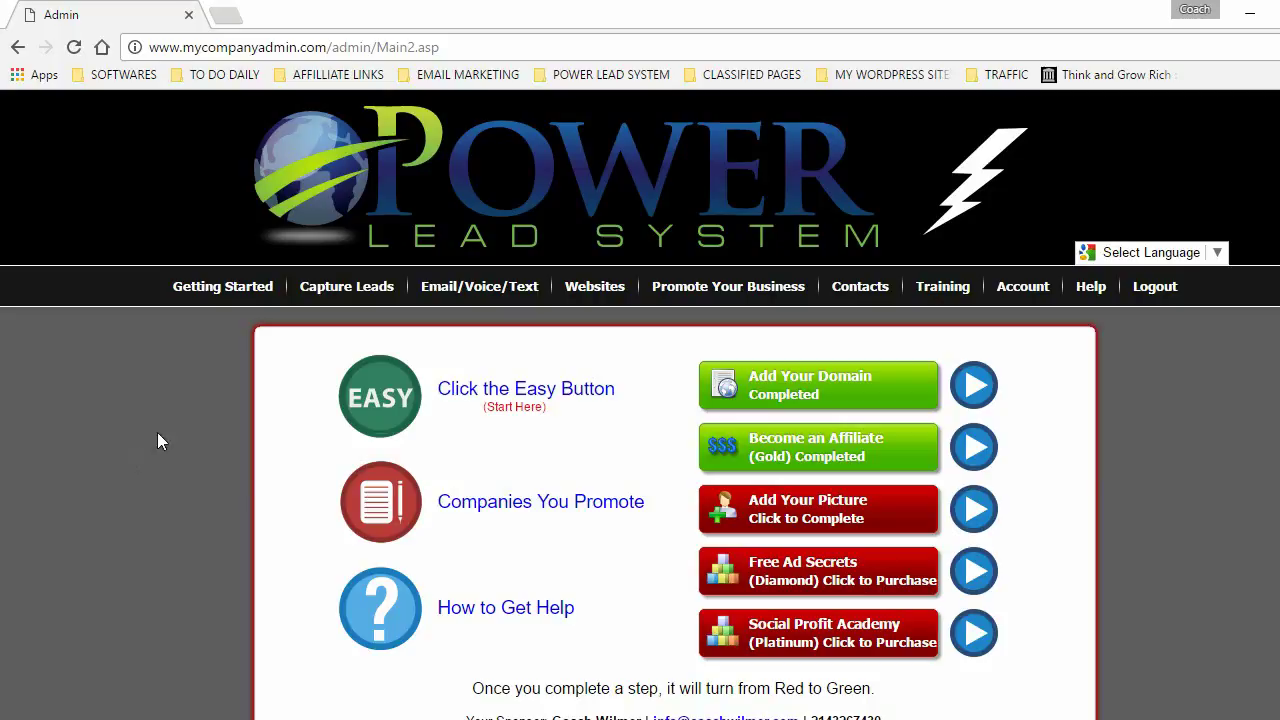
- Add Webinars-Excellence to Companies You Promote and save the selection
{"action": "left_click", "coordinate": [217, 288]}
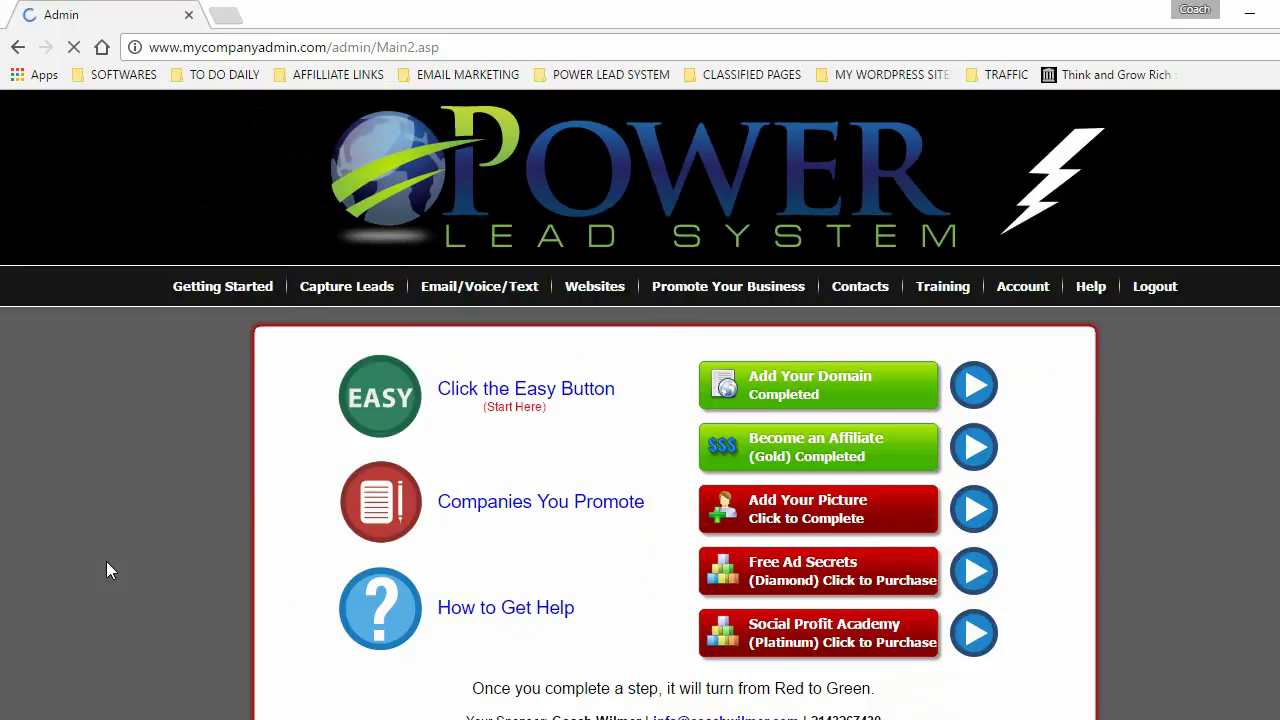
{"action": "left_click", "coordinate": [521, 507]}
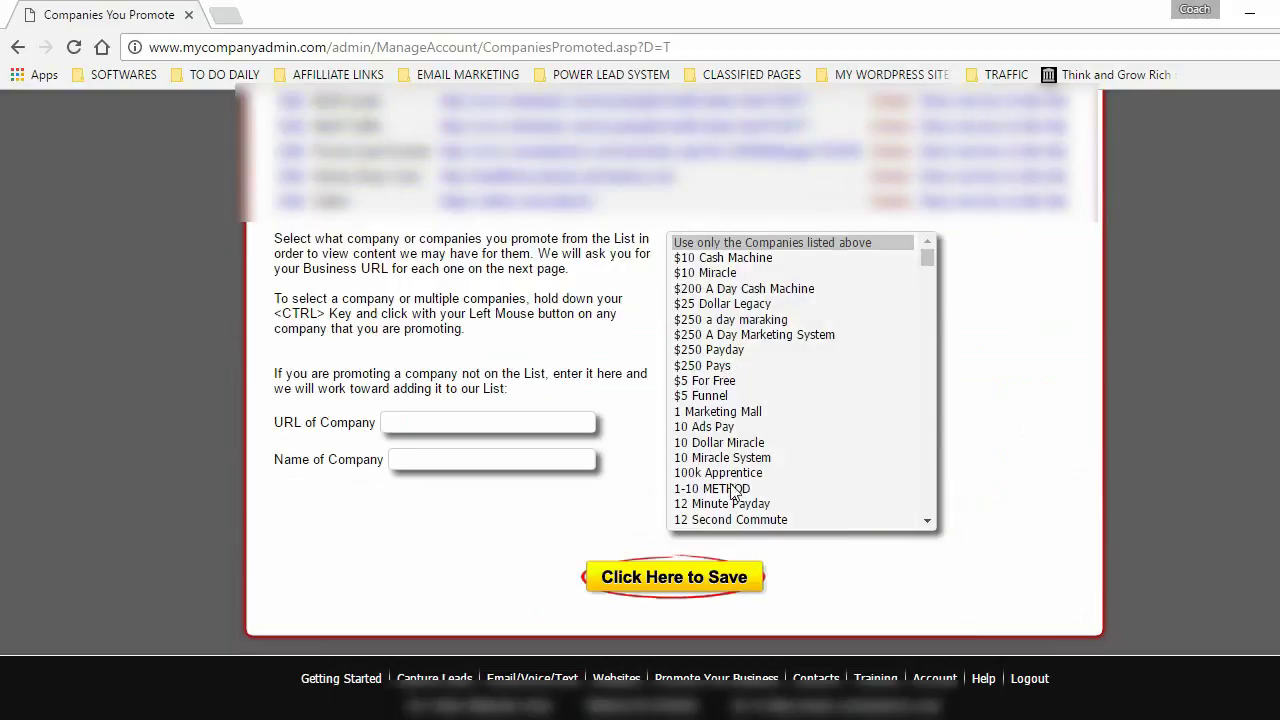
{"action": "left_click_drag", "start_coordinate": [927, 257], "coordinate": [929, 520]}
{"action": "scroll", "coordinate": [931, 304], "scroll_direction": "up", "scroll_amount": 5}
{"action": "scroll", "coordinate": [931, 304], "scroll_direction": "up", "scroll_amount": 20}
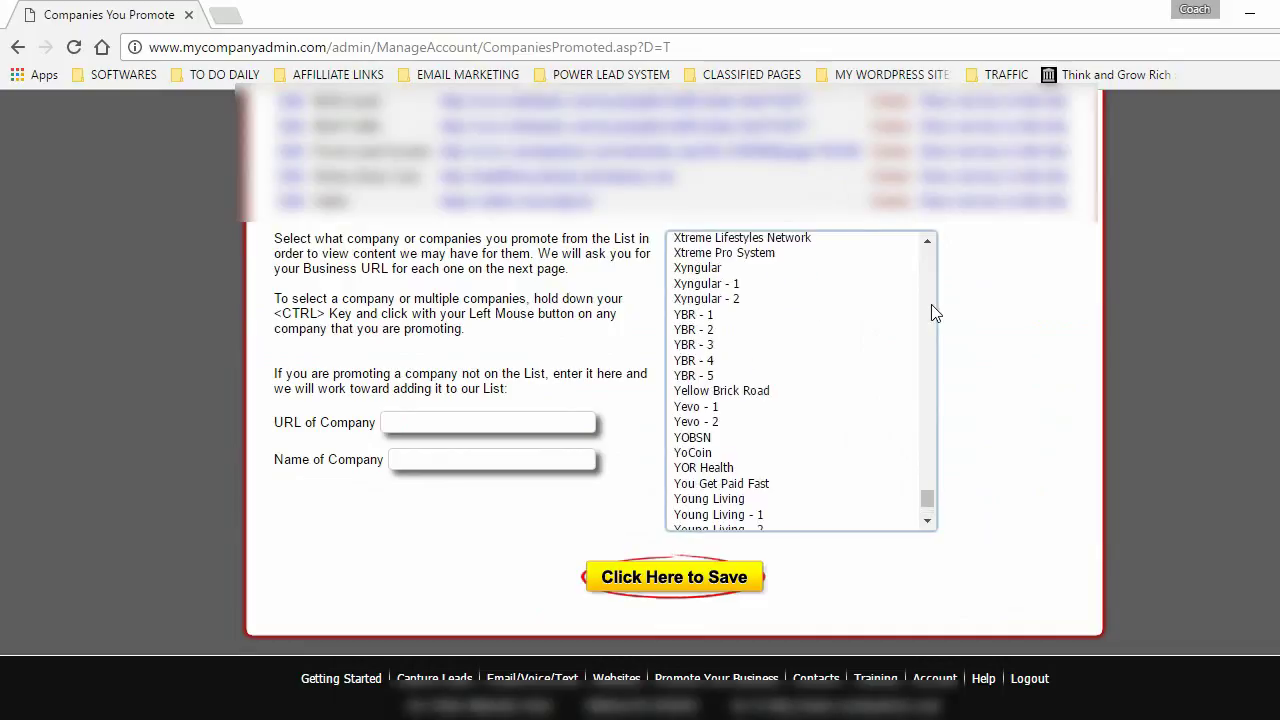
{"action": "left_click", "coordinate": [705, 459]}
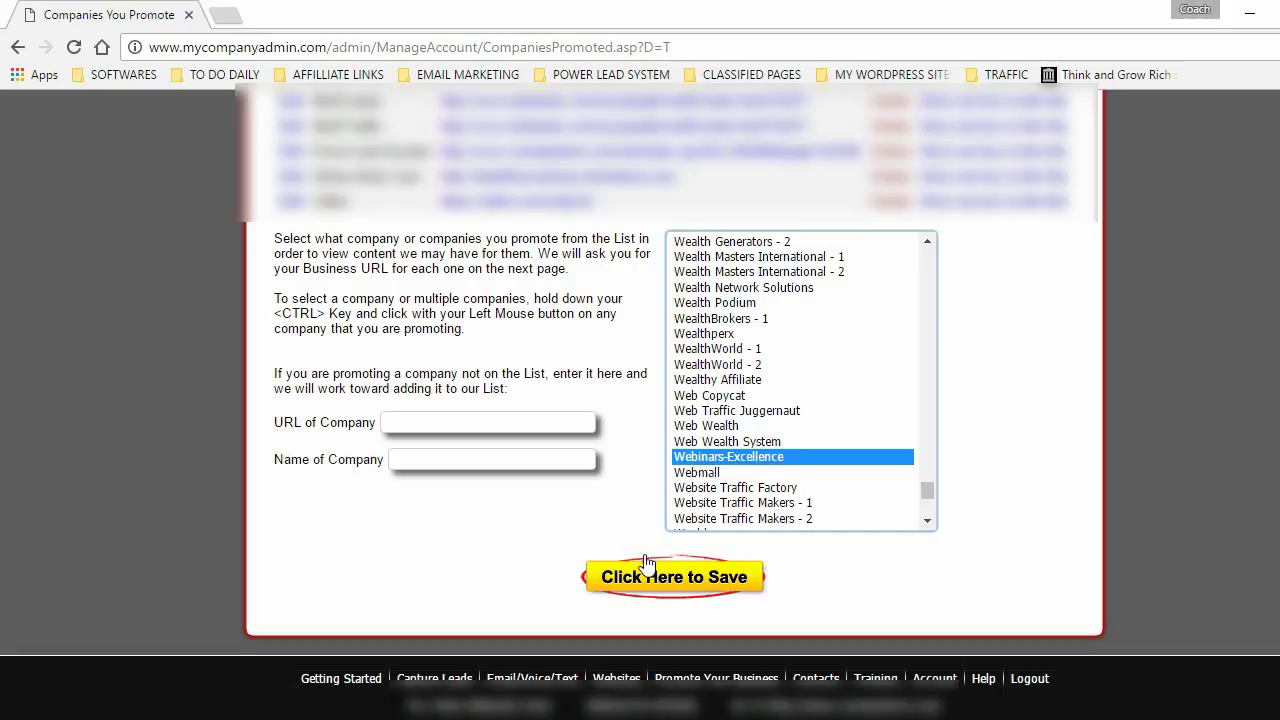
{"action": "left_click", "coordinate": [688, 584]}
{"action": "left_click", "coordinate": [578, 508]}
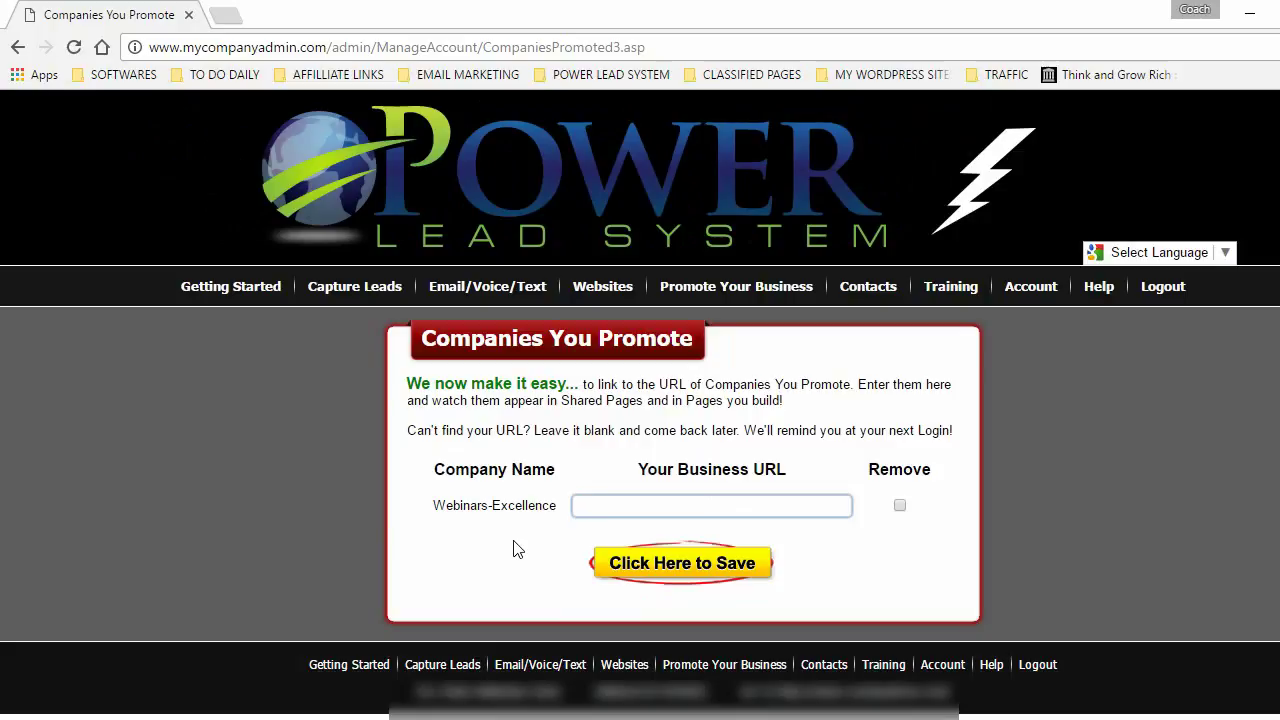
{"action": "type", "text": "htt"}
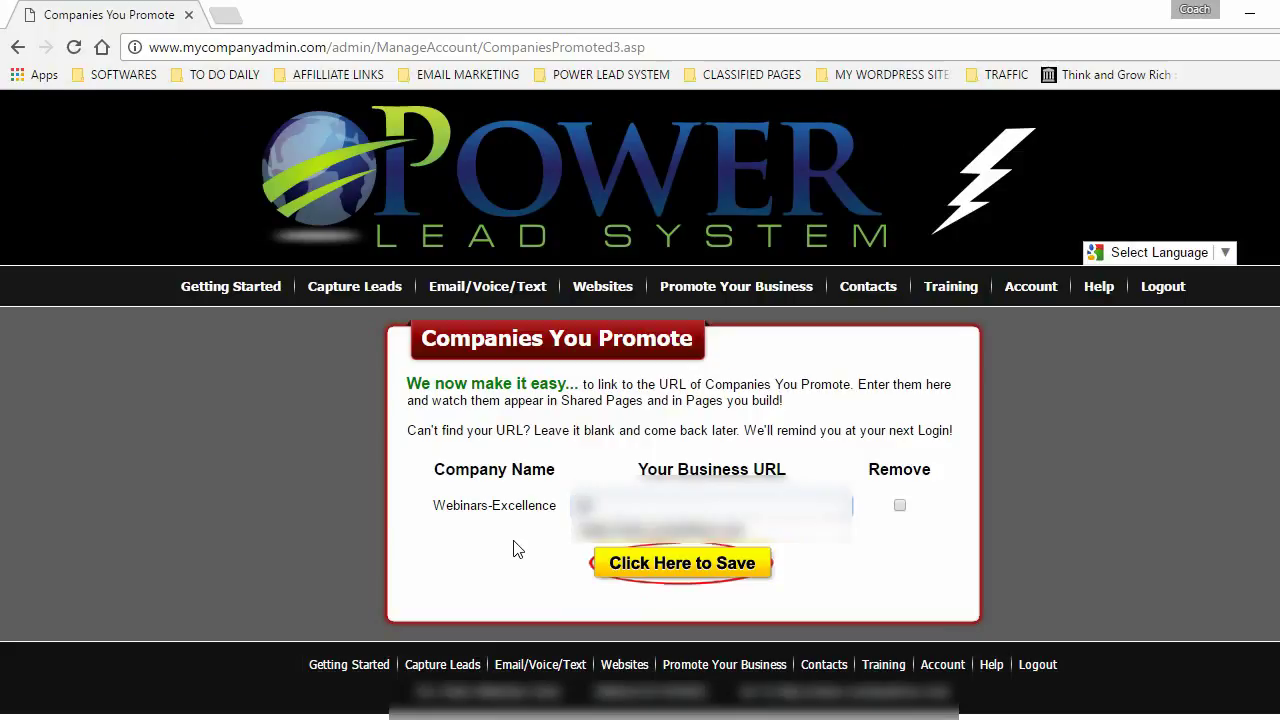
{"action": "type", "text": "p://www"}
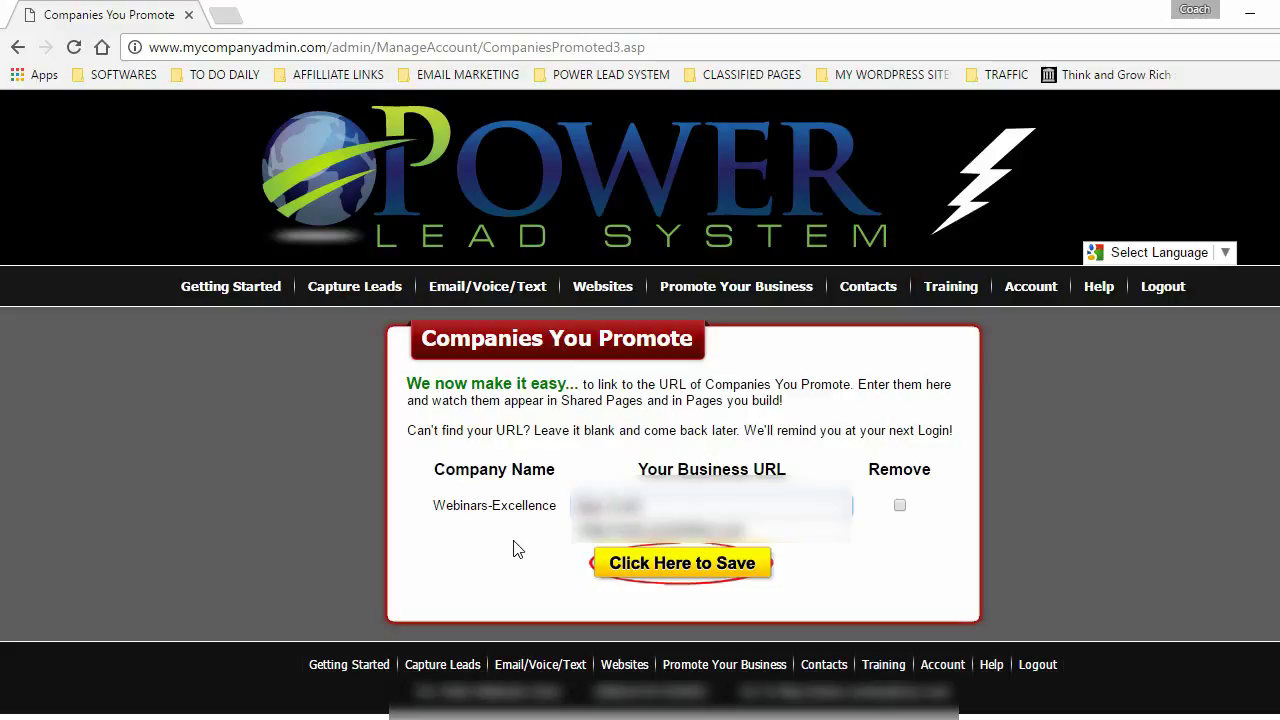
{"action": "type", "text": ".webinars-exc"}
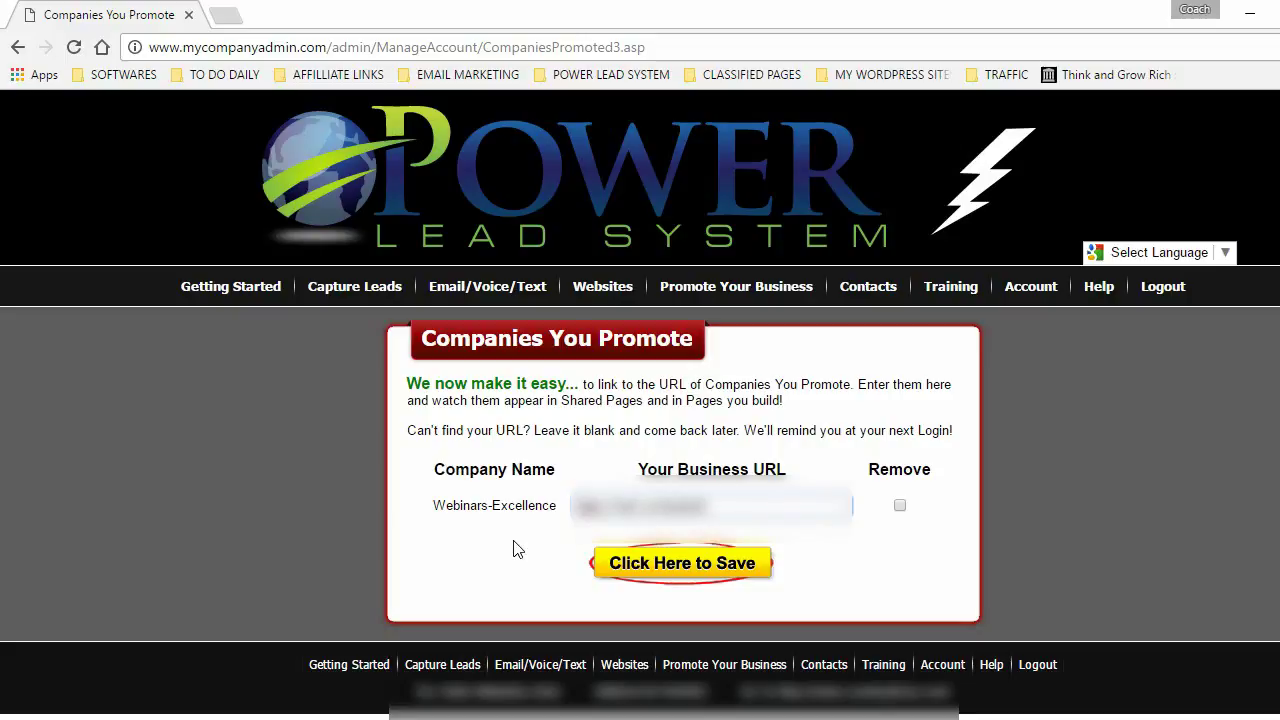
{"action": "type", "text": "ellen"}
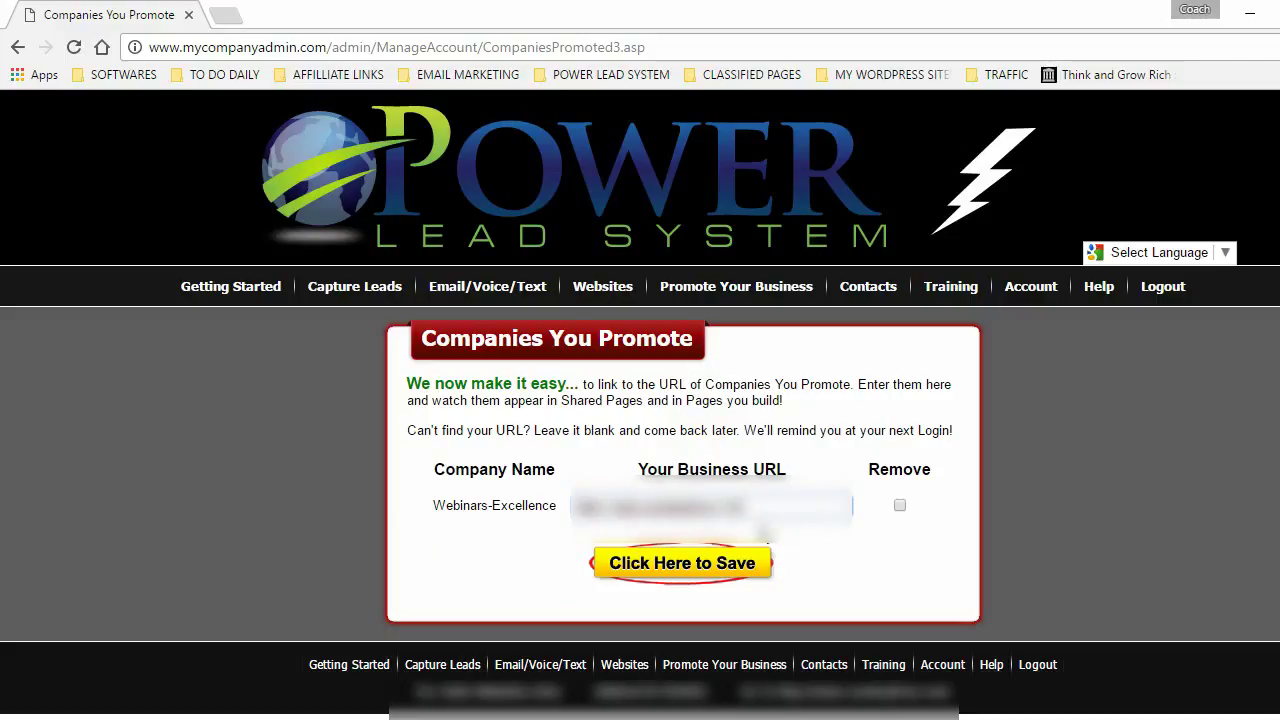
{"action": "left_click", "coordinate": [670, 567]}
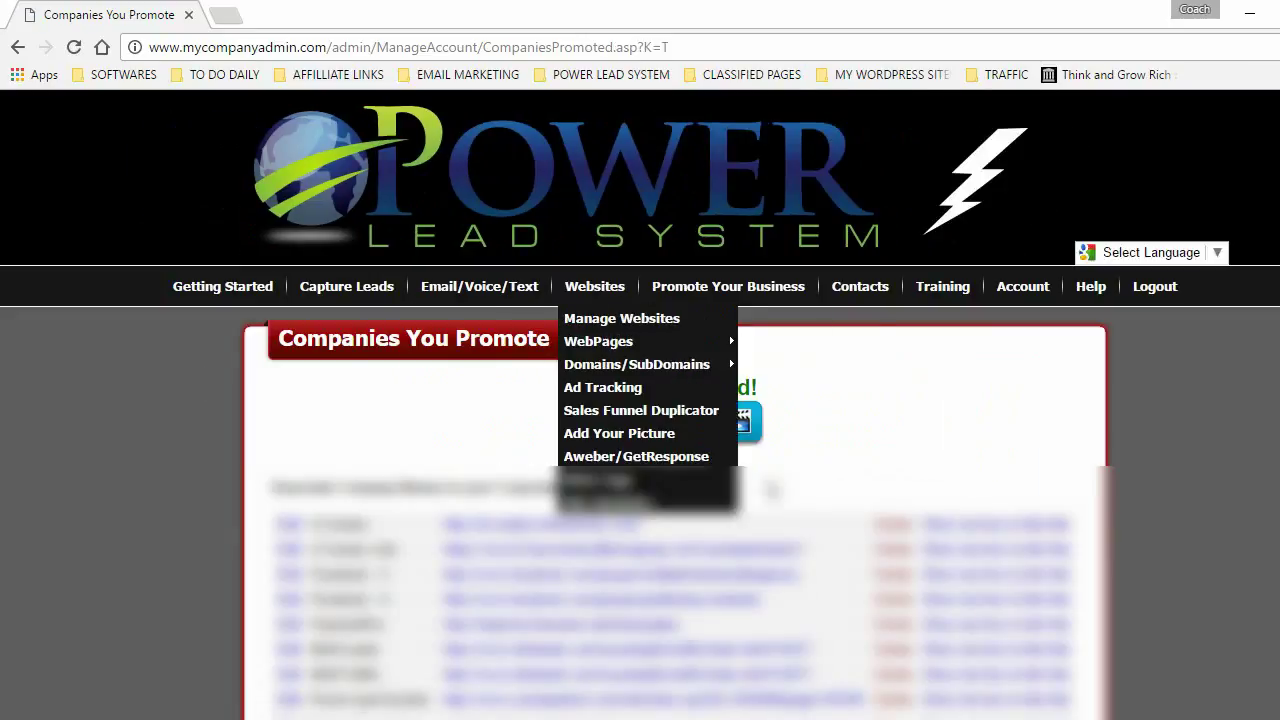
- Scroll to the Webinars-Excellence entry and open its business URL in a new tab
{"action": "scroll", "coordinate": [316, 566], "scroll_direction": "down", "scroll_amount": 3}
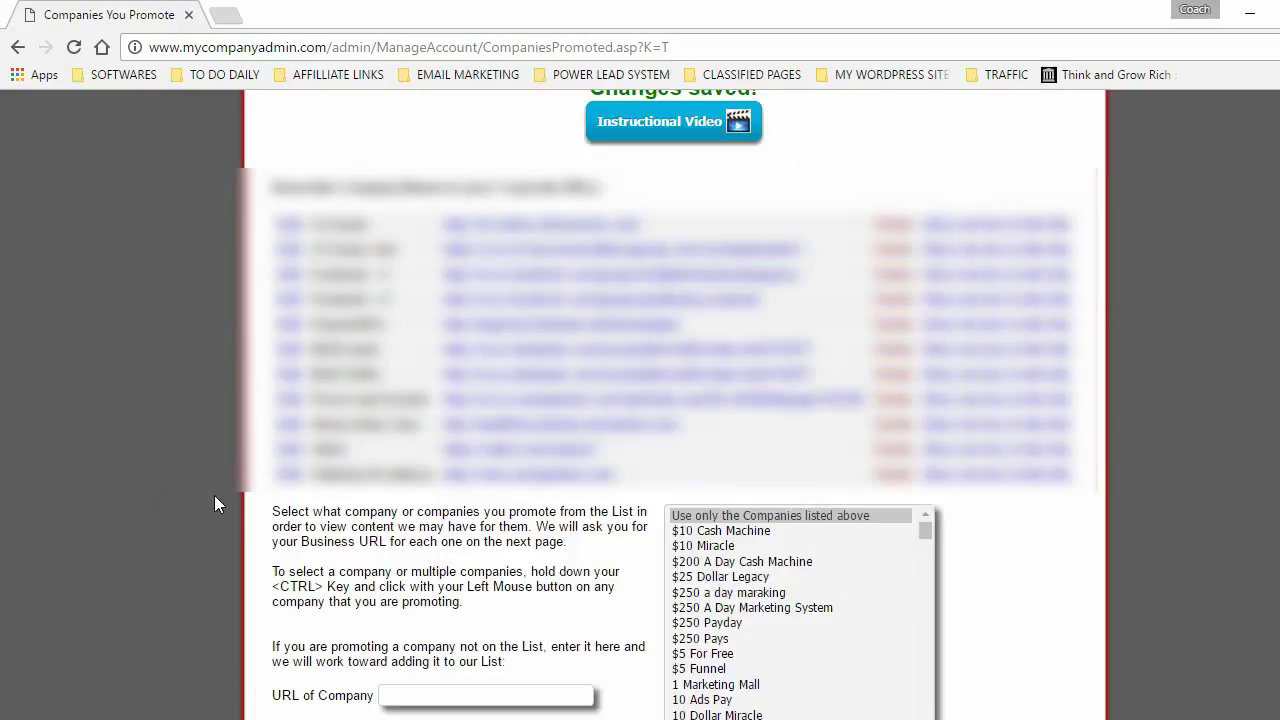
{"action": "left_click_drag", "start_coordinate": [318, 474], "coordinate": [427, 474]}
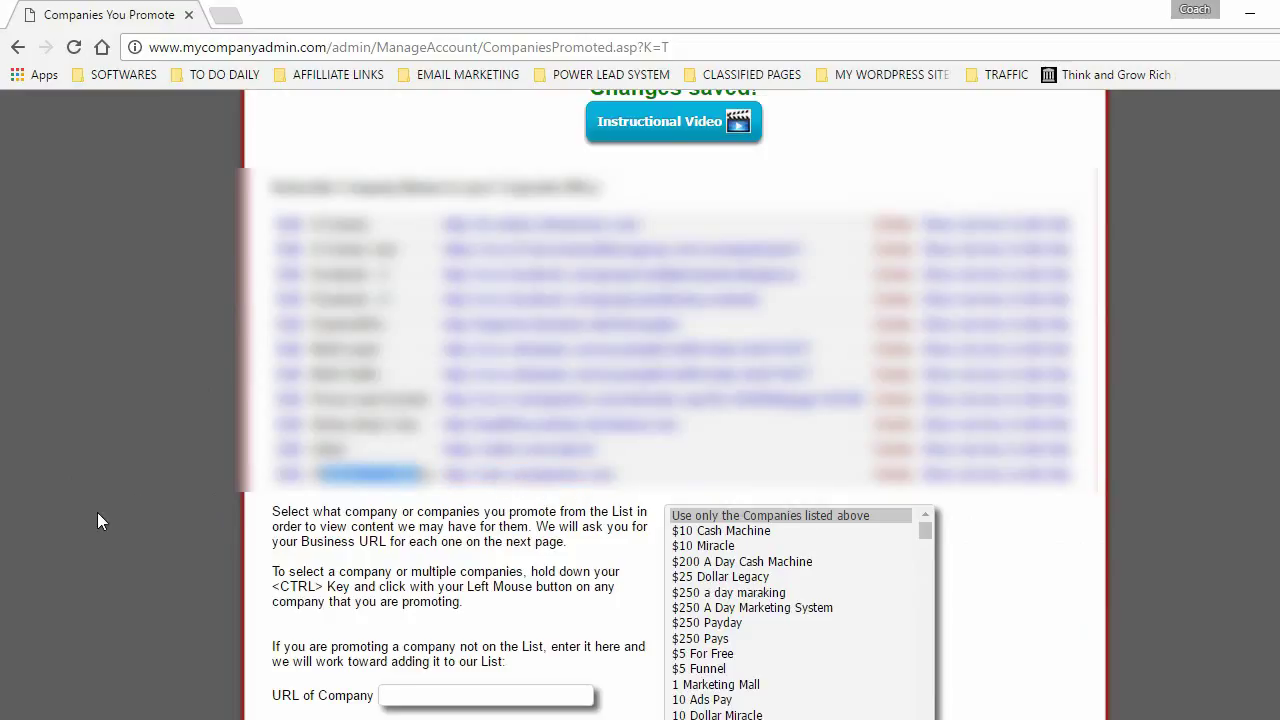
{"action": "right_click", "coordinate": [529, 488]}
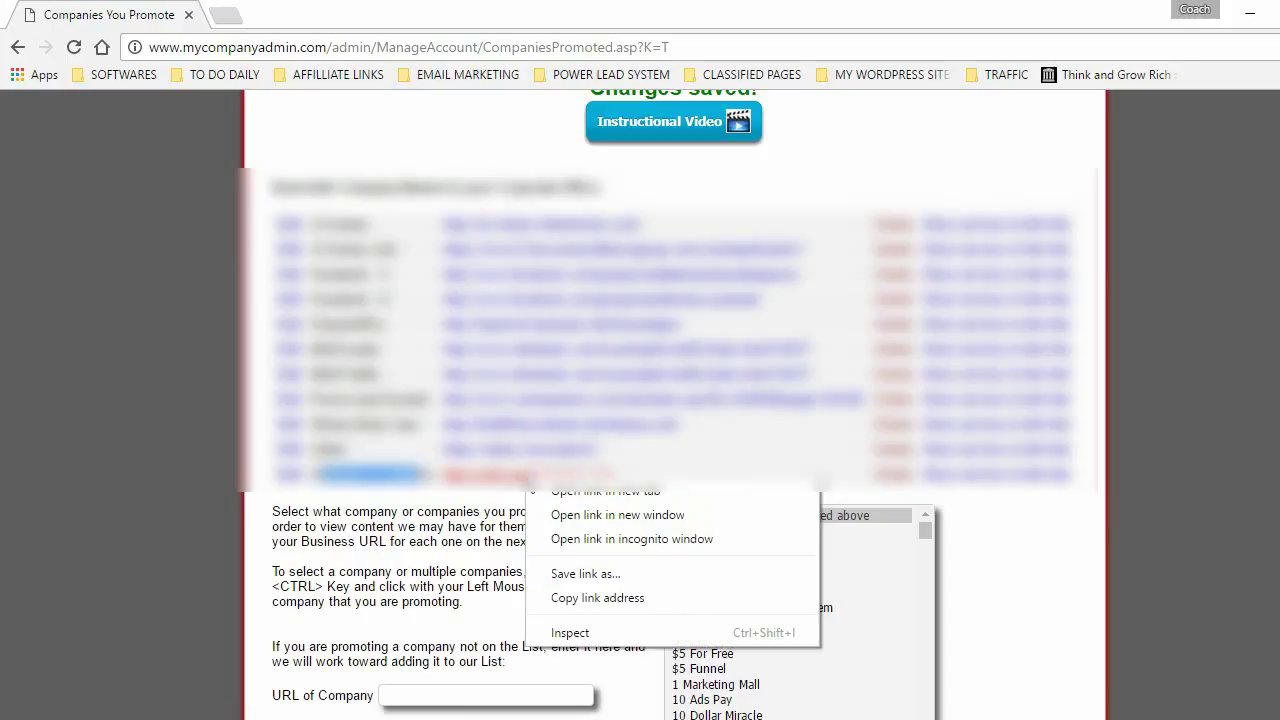
{"action": "left_click", "coordinate": [614, 492]}
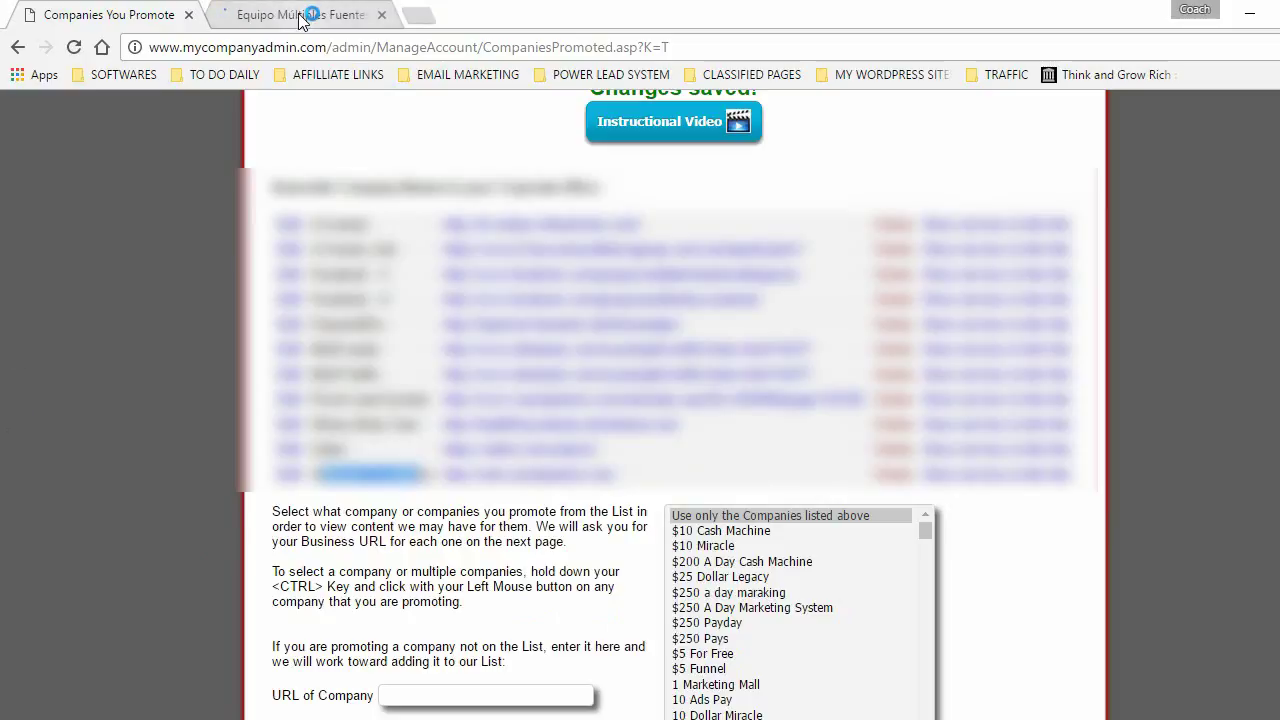
- Check that the Equipo Múltiples Fuentes de Ingresos page loads, then close that tab
{"action": "left_click", "coordinate": [300, 18]}
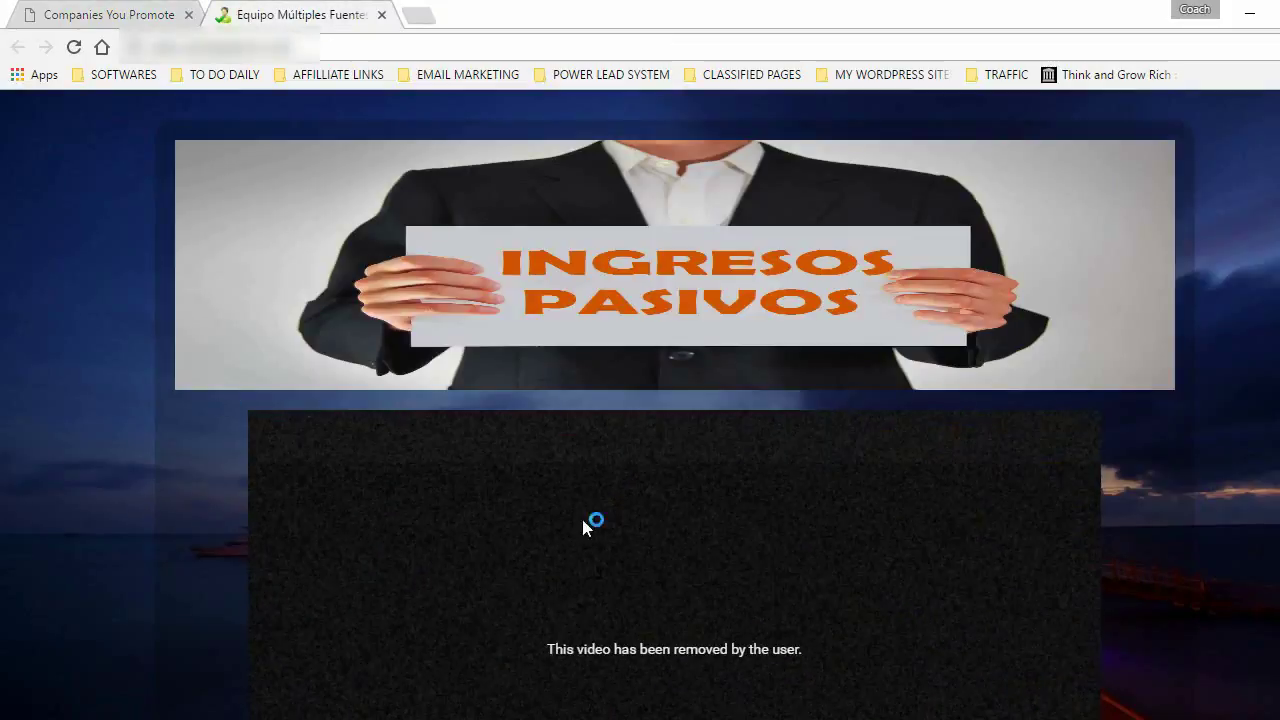
{"action": "scroll", "coordinate": [586, 525], "scroll_direction": "down", "scroll_amount": 4}
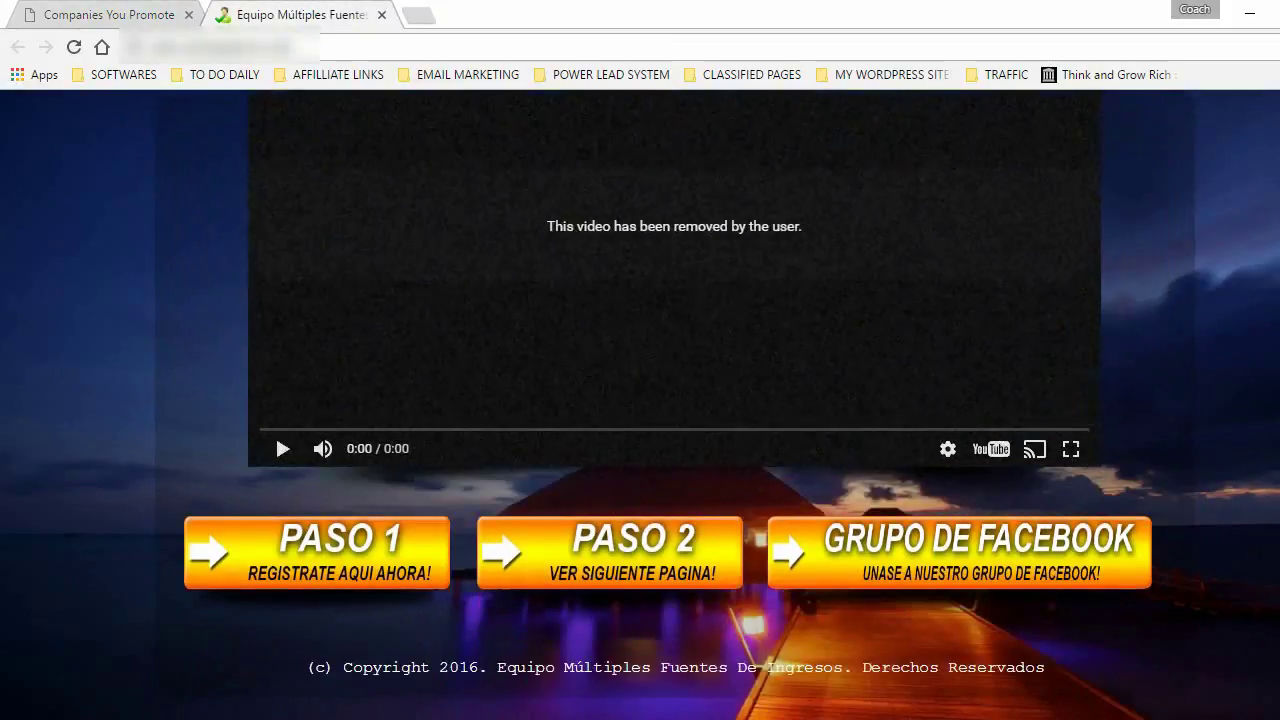
{"action": "scroll", "coordinate": [431, 106], "scroll_direction": "up", "scroll_amount": 4}
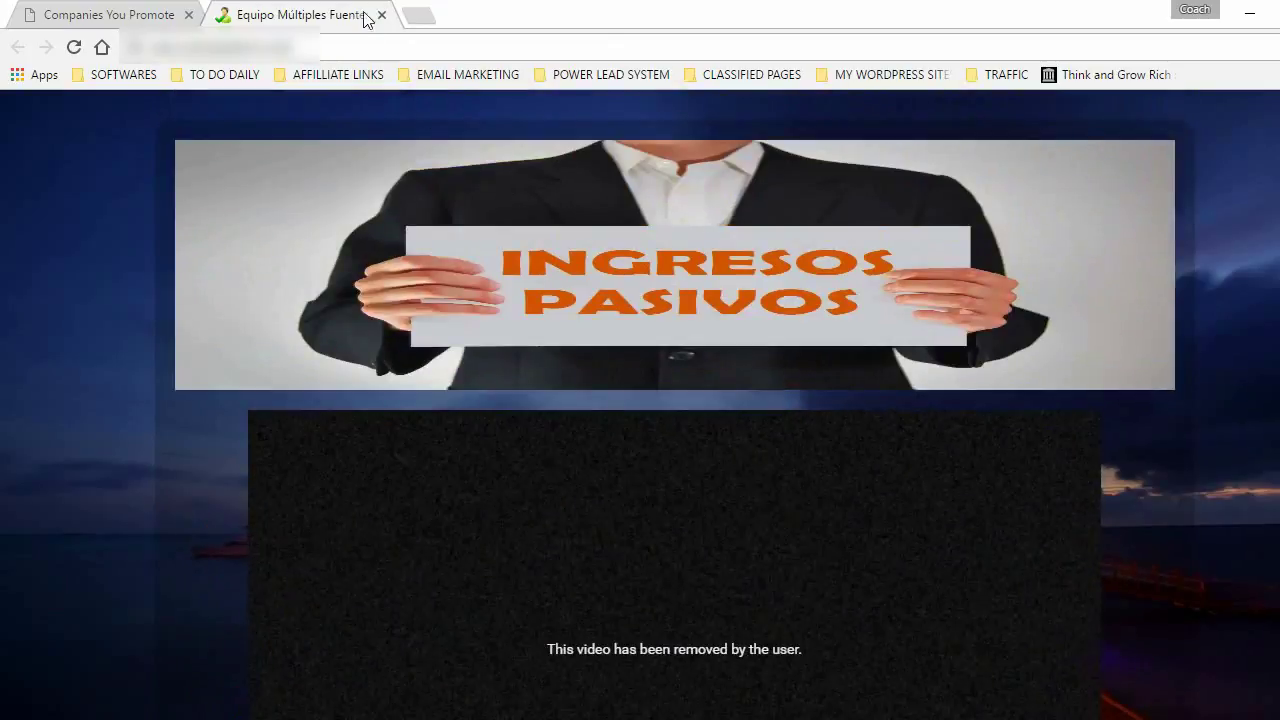
{"action": "left_click", "coordinate": [381, 15]}
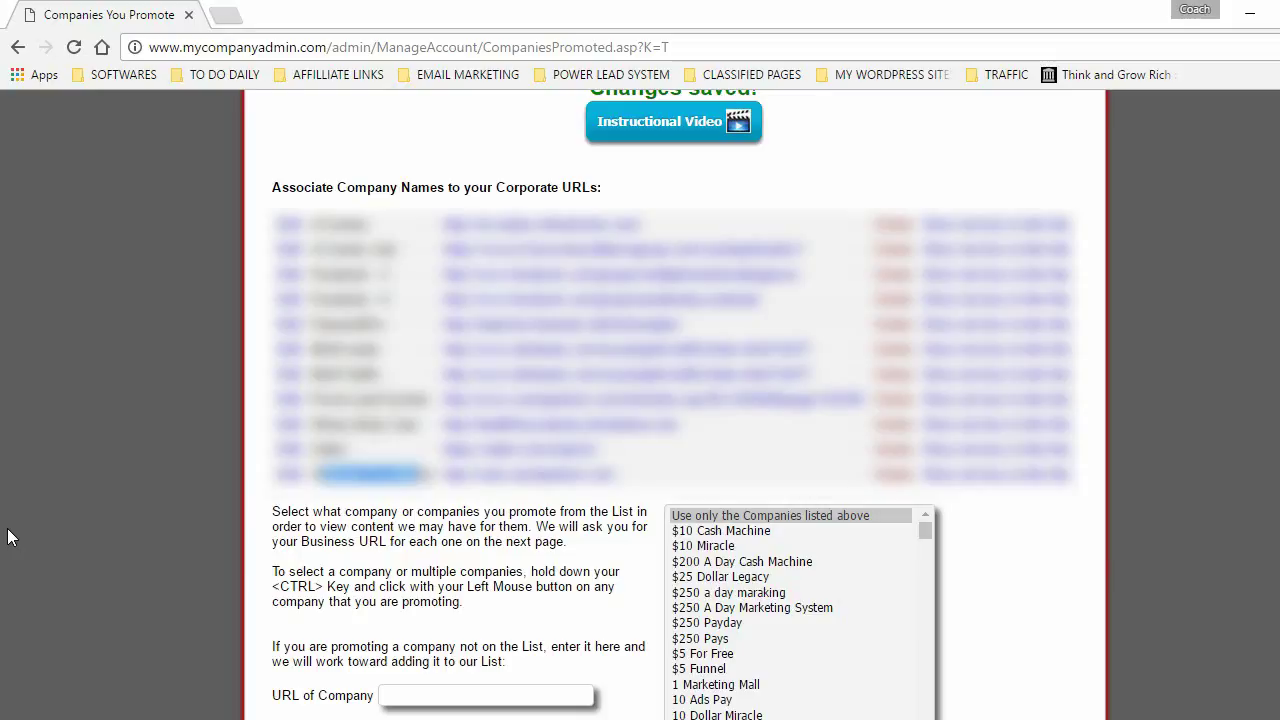
- Scroll to the top and bring up the Email/Voice/Text > Email menu
{"action": "scroll", "coordinate": [122, 304], "scroll_direction": "up", "scroll_amount": 3}
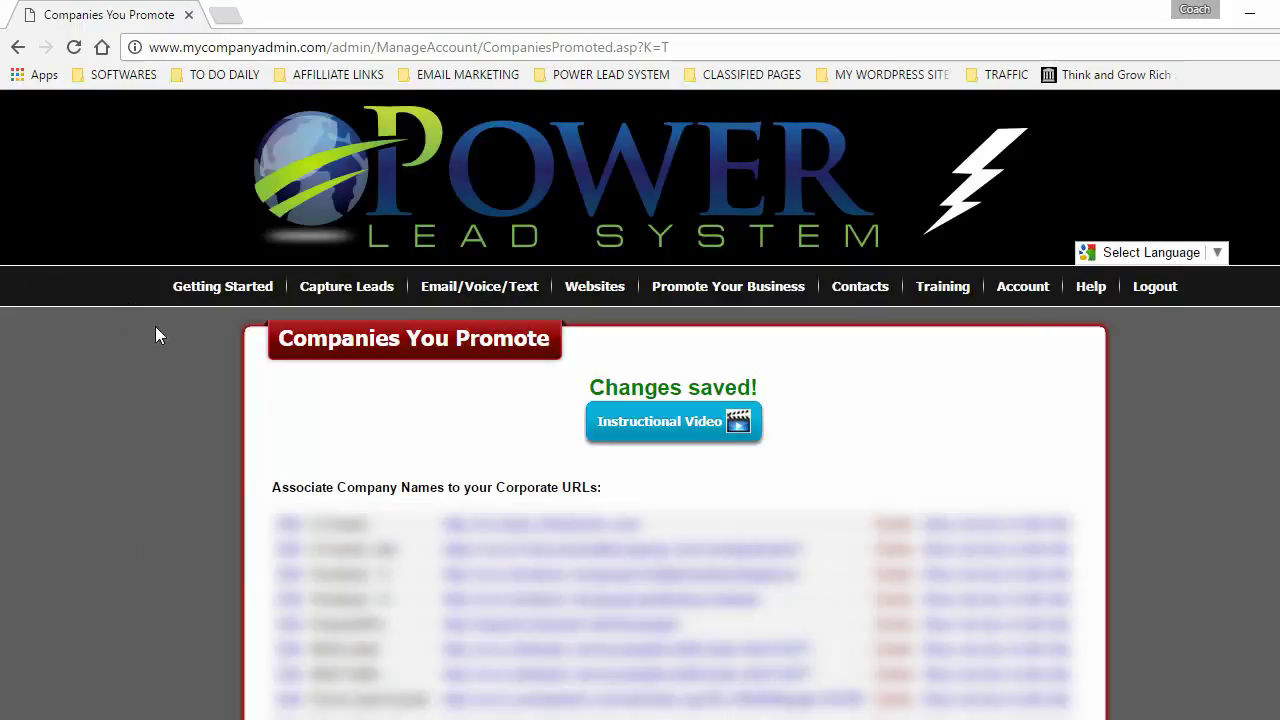
{"action": "mouse_move", "coordinate": [495, 286]}
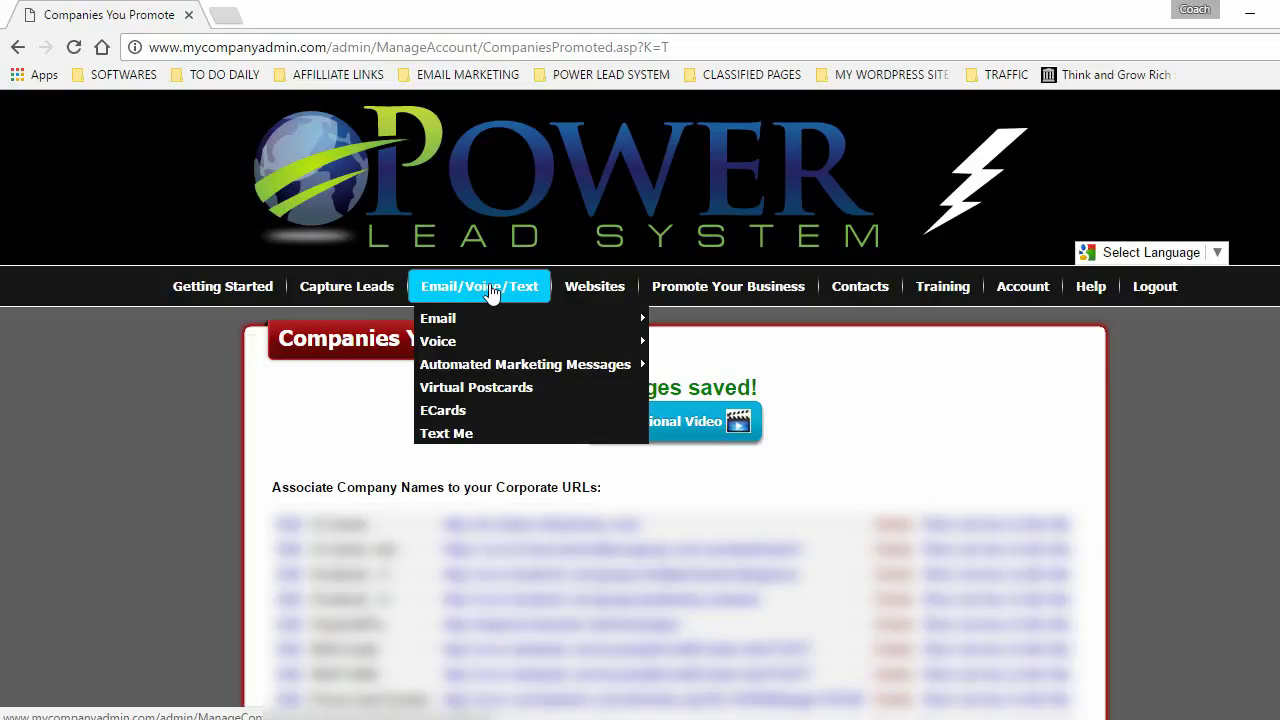
{"action": "mouse_move", "coordinate": [455, 322]}
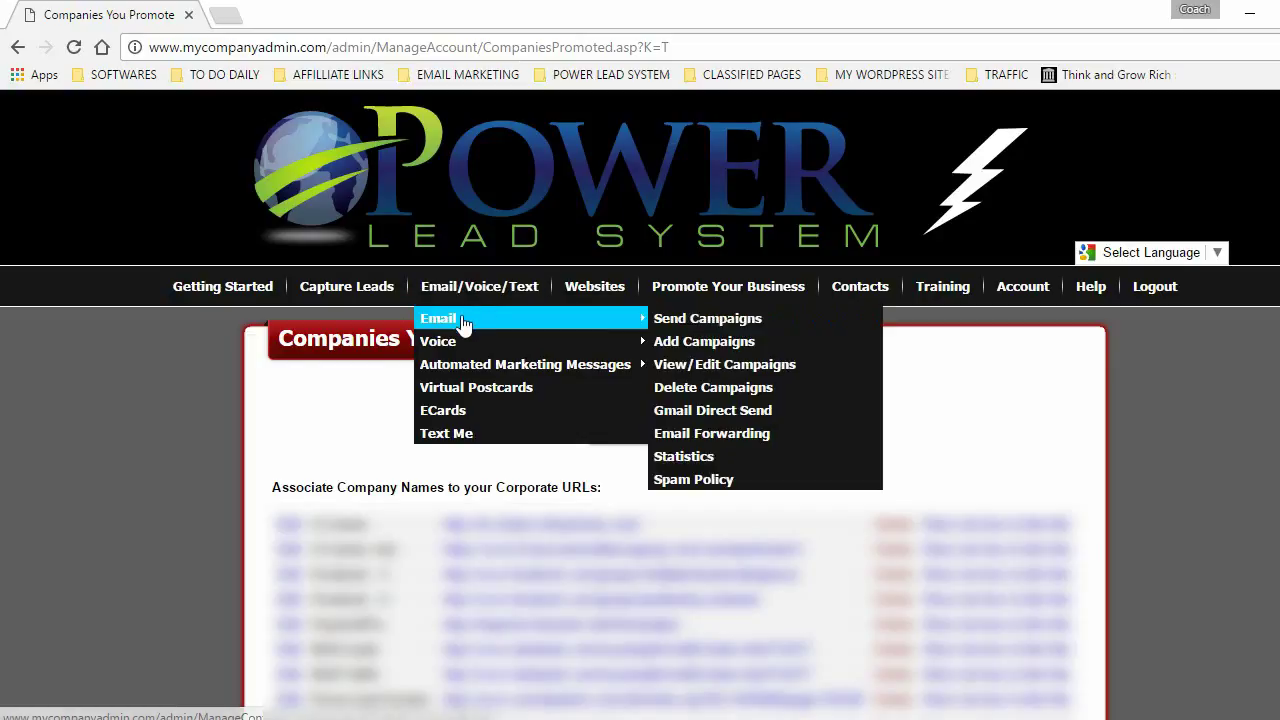
- Choose the WEBINAR - 1 DIA ANTES - MIERCOLES campaign and tick the second contact group as recipients
{"action": "left_click", "coordinate": [710, 320]}
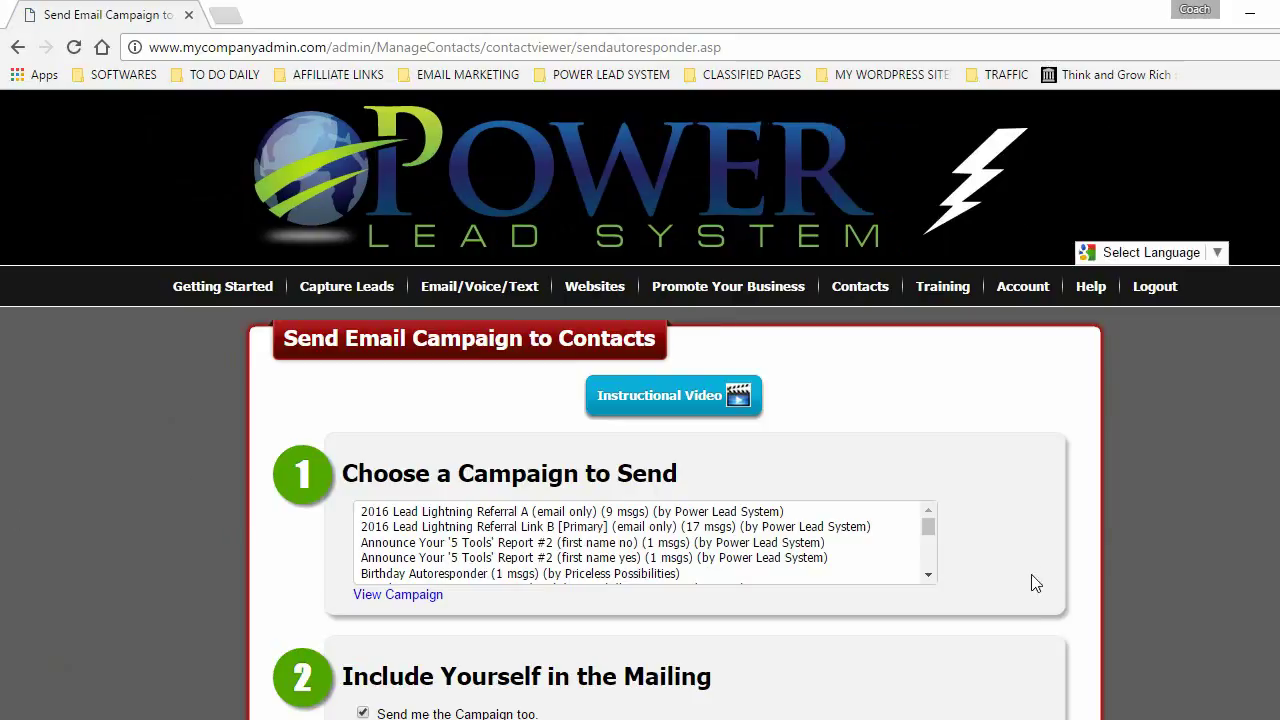
{"action": "left_click", "coordinate": [929, 527]}
{"action": "left_click_drag", "start_coordinate": [930, 523], "coordinate": [930, 576]}
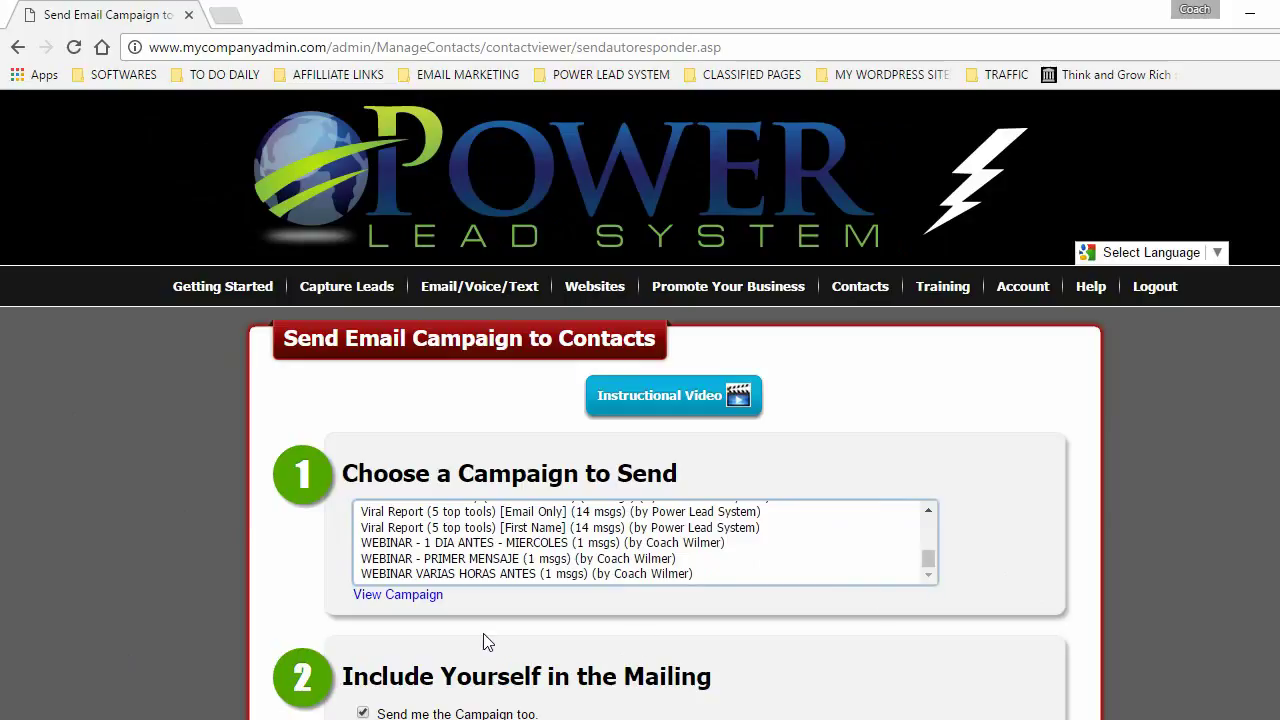
{"action": "left_click", "coordinate": [474, 545]}
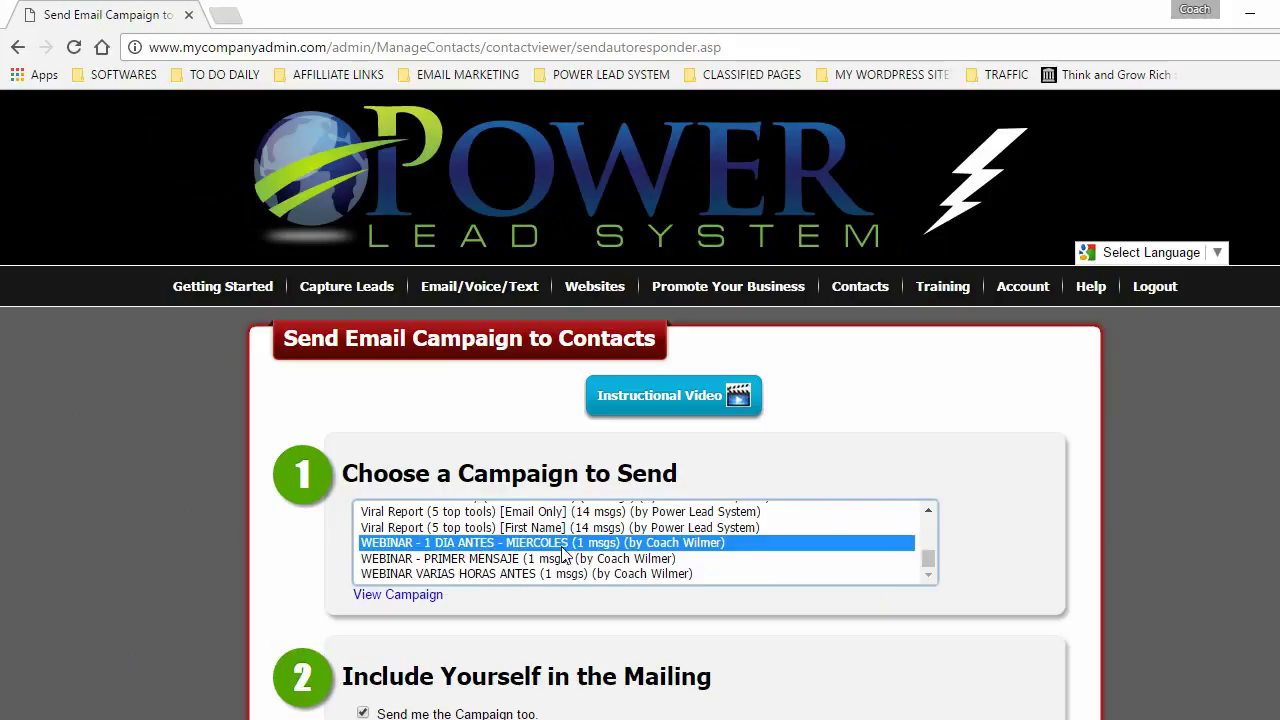
{"action": "left_click", "coordinate": [163, 578]}
{"action": "scroll", "coordinate": [148, 557], "scroll_direction": "down", "scroll_amount": 5}
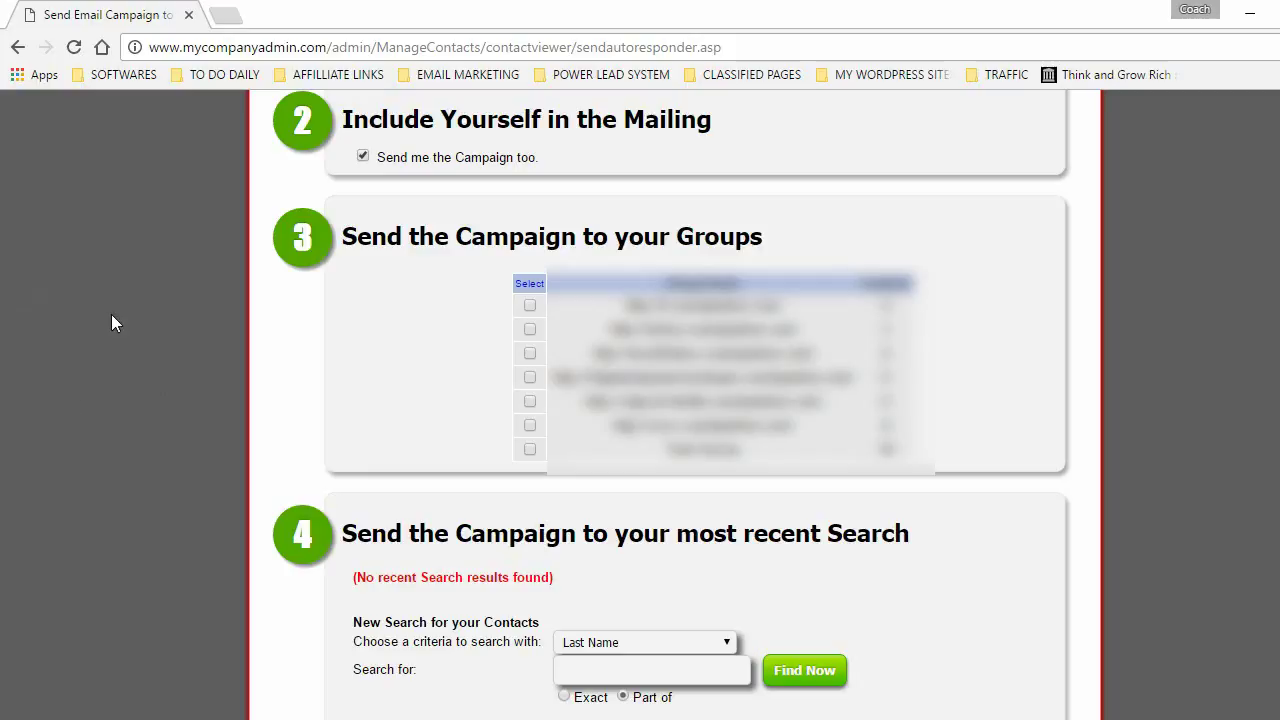
{"action": "left_click", "coordinate": [531, 334]}
{"action": "scroll", "coordinate": [640, 400], "scroll_direction": "down", "scroll_amount": 6}
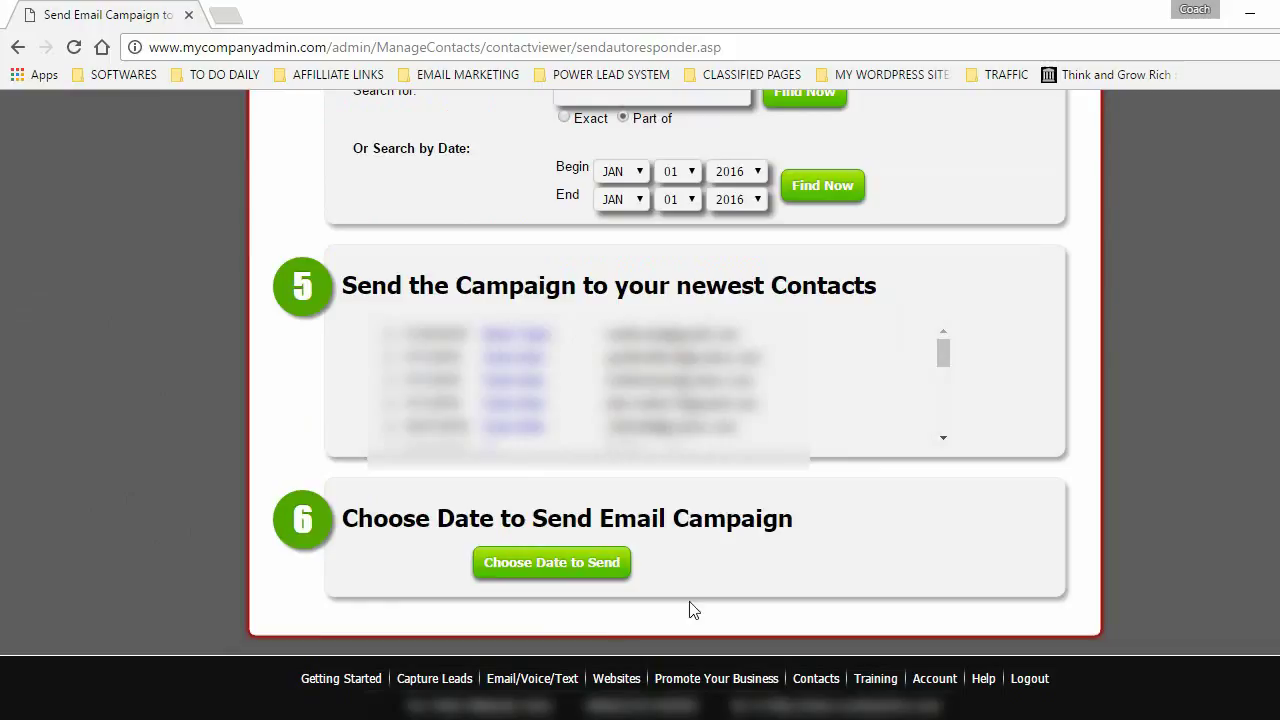
- Continue to the send confirmation page and agree to the spam policies
{"action": "left_click", "coordinate": [564, 564]}
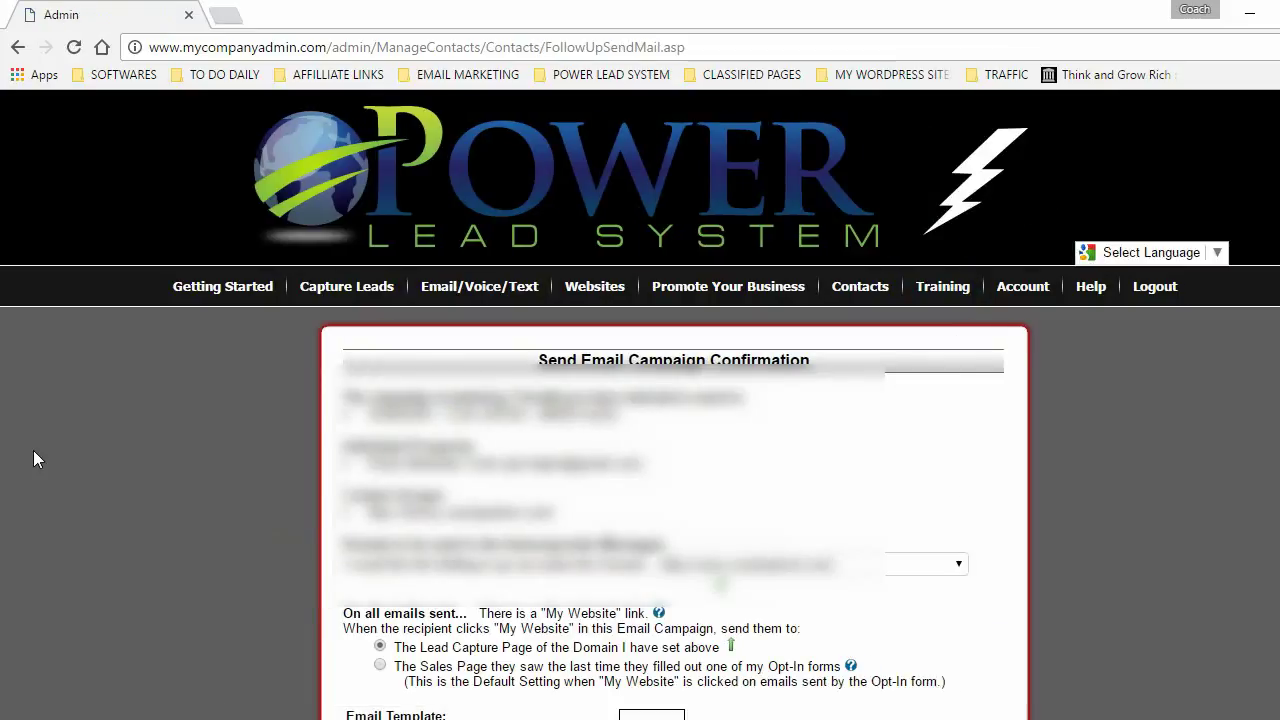
{"action": "left_click_drag", "start_coordinate": [368, 412], "coordinate": [616, 412]}
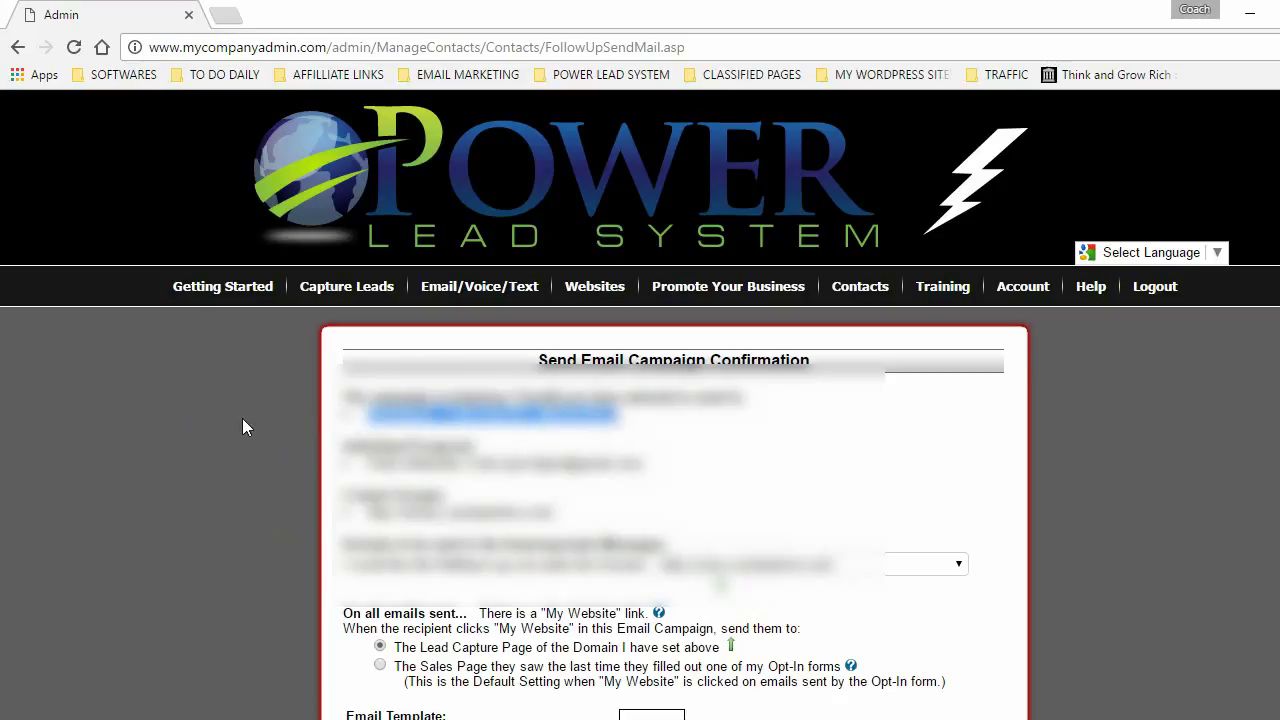
{"action": "left_click", "coordinate": [177, 418]}
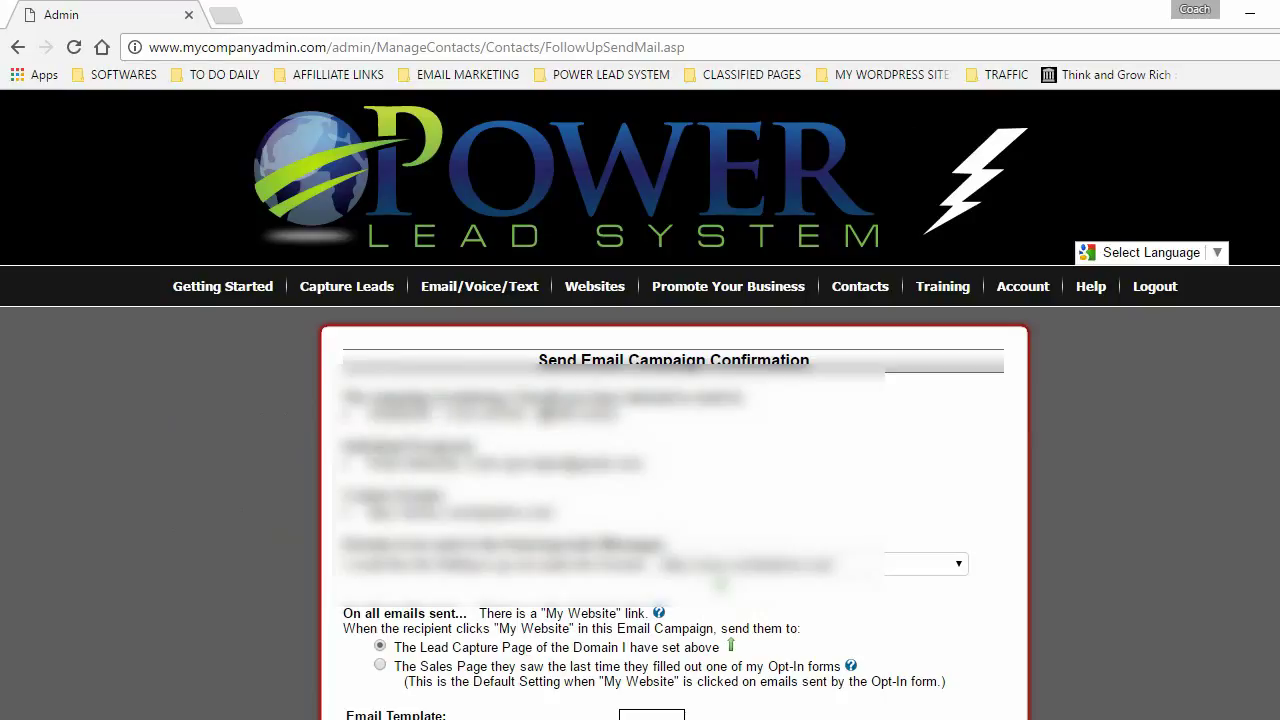
{"action": "scroll", "coordinate": [503, 340], "scroll_direction": "down", "scroll_amount": 5}
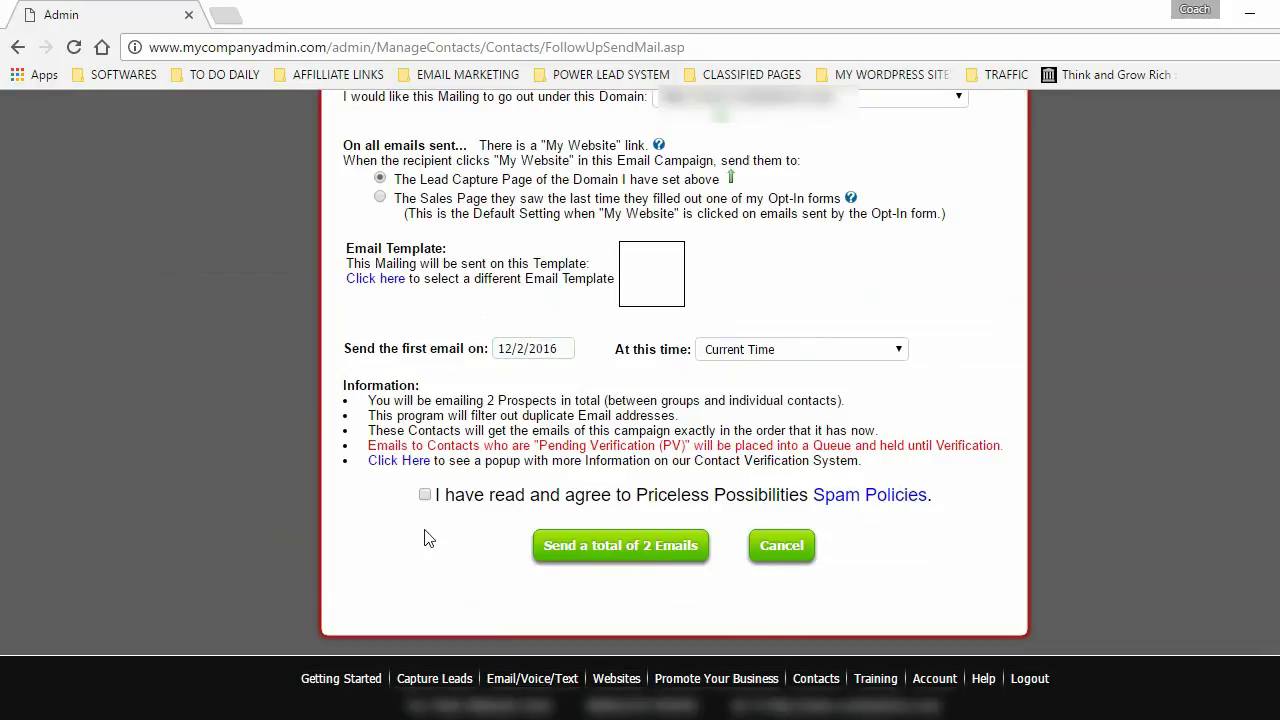
{"action": "left_click", "coordinate": [425, 494]}
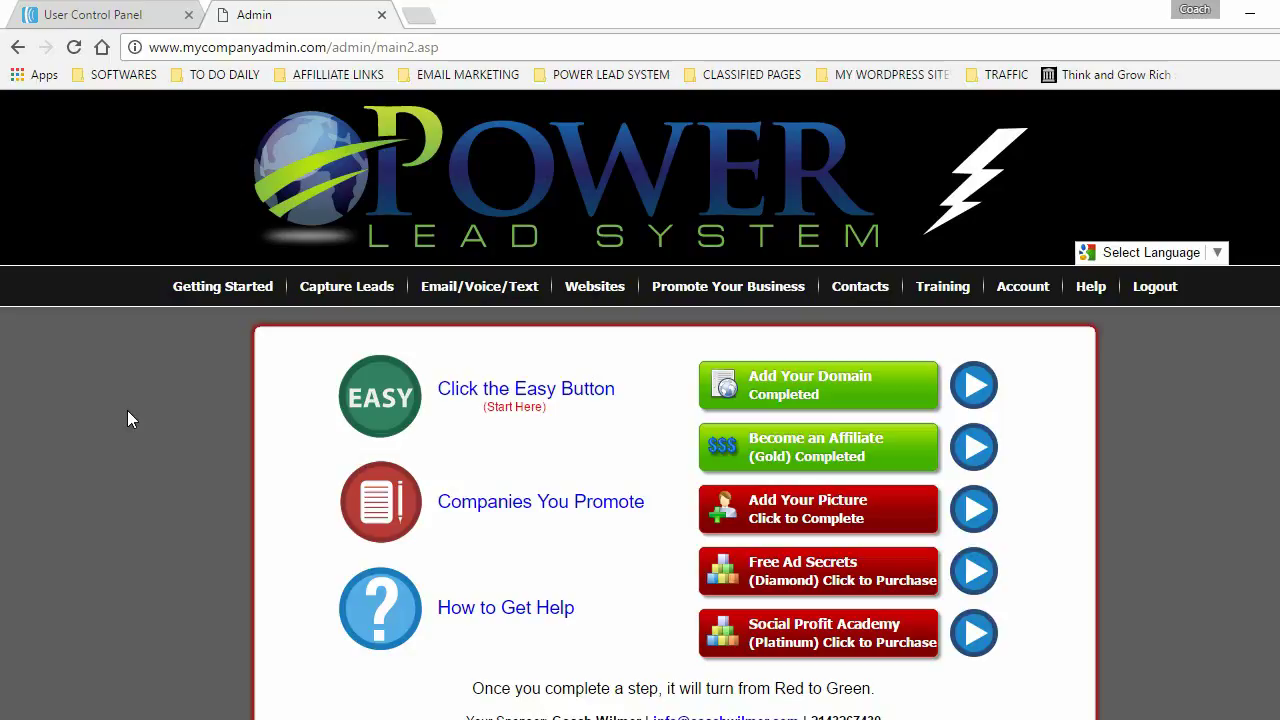
- Return to the Getting Started dashboard, then switch to the AWeber User Control Panel tab
{"action": "left_click", "coordinate": [222, 288]}
{"action": "left_click", "coordinate": [70, 16]}
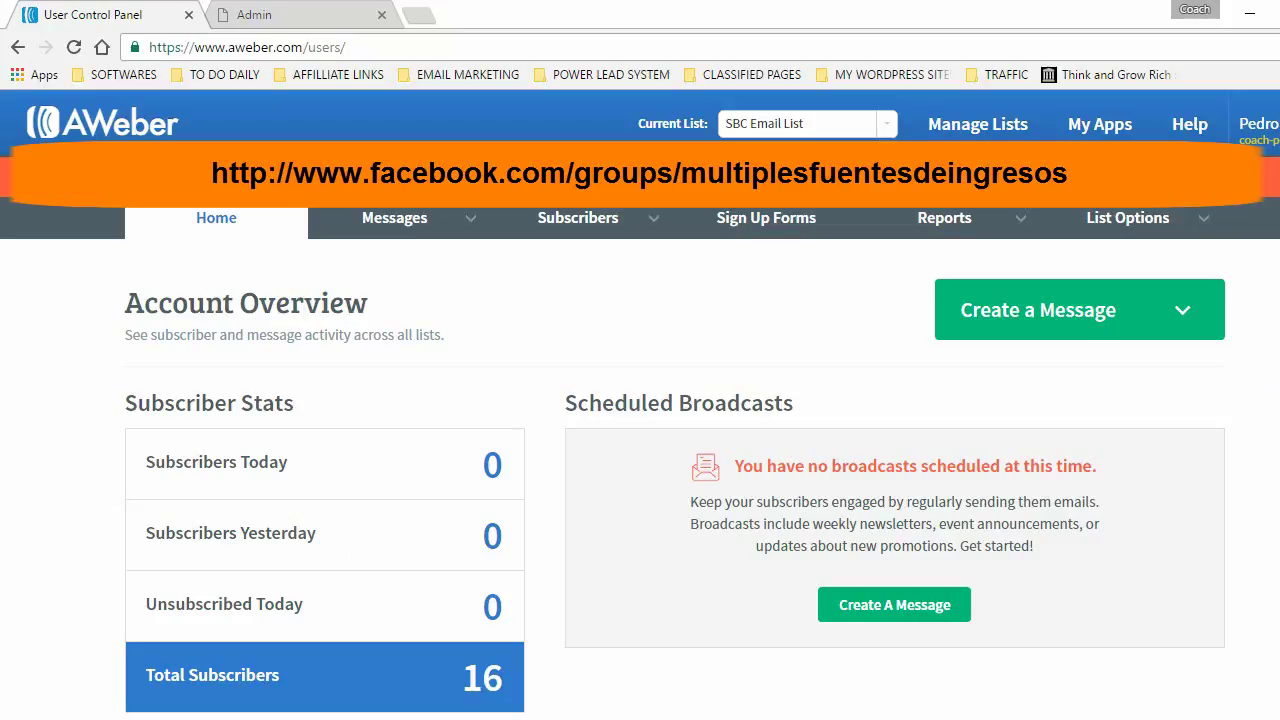
- Scroll to the AWeber lists table and choose Create A New List
{"action": "scroll", "coordinate": [43, 406], "scroll_direction": "down", "scroll_amount": 15}
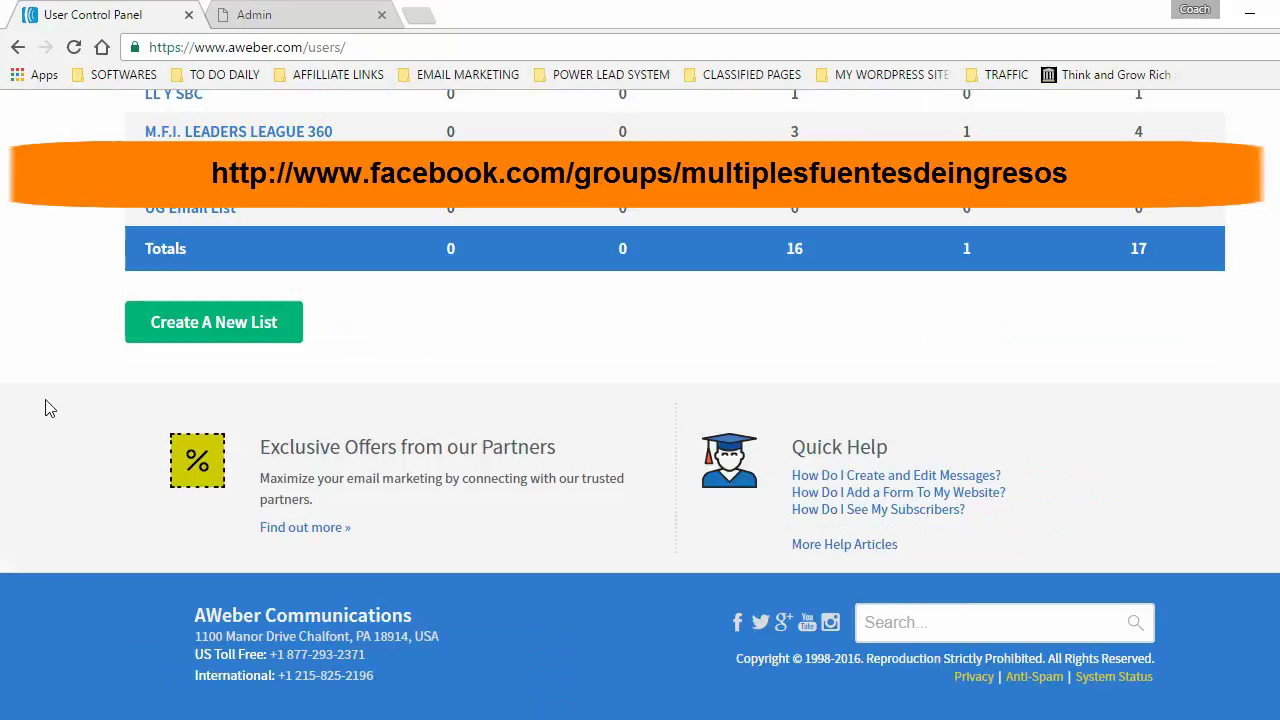
{"action": "left_click", "coordinate": [203, 326]}
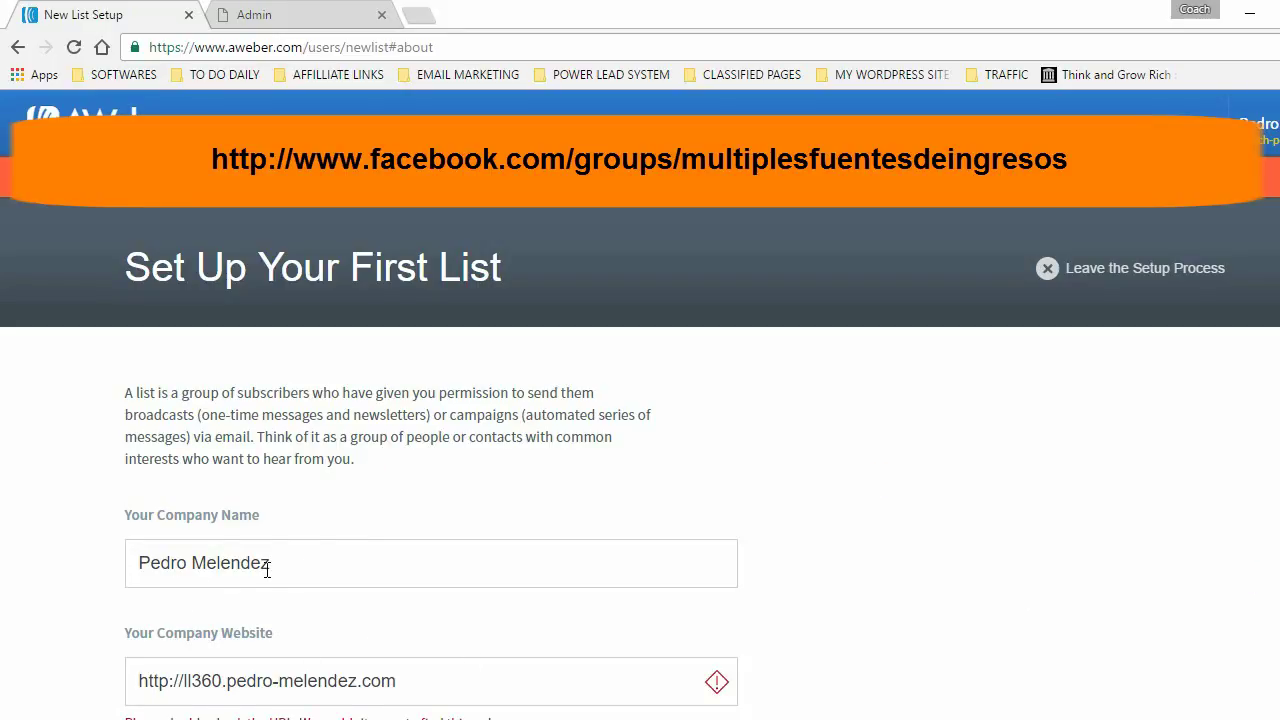
{"action": "scroll", "coordinate": [290, 425], "scroll_direction": "down", "scroll_amount": 2}
{"action": "left_click", "coordinate": [292, 428]}
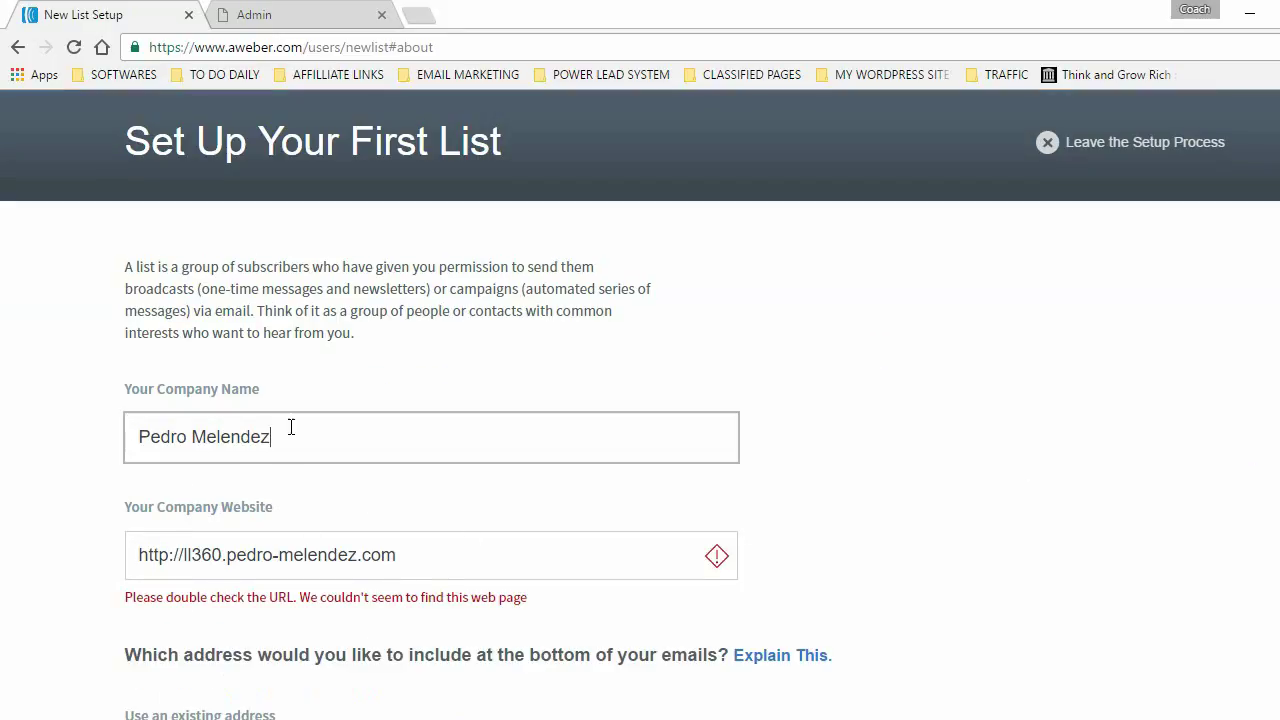
{"action": "key", "text": "BackSpace"}
{"action": "key", "text": "BackSpace"}
{"action": "key", "text": "BackSpace"}
{"action": "key", "text": "BackSpace"}
{"action": "key", "text": "BackSpace"}
{"action": "key", "text": "BackSpace"}
{"action": "key", "text": "BackSpace"}
{"action": "key", "text": "BackSpace"}
{"action": "left_click_drag", "start_coordinate": [430, 557], "coordinate": [27, 562]}
{"action": "key", "text": "BackSpace"}
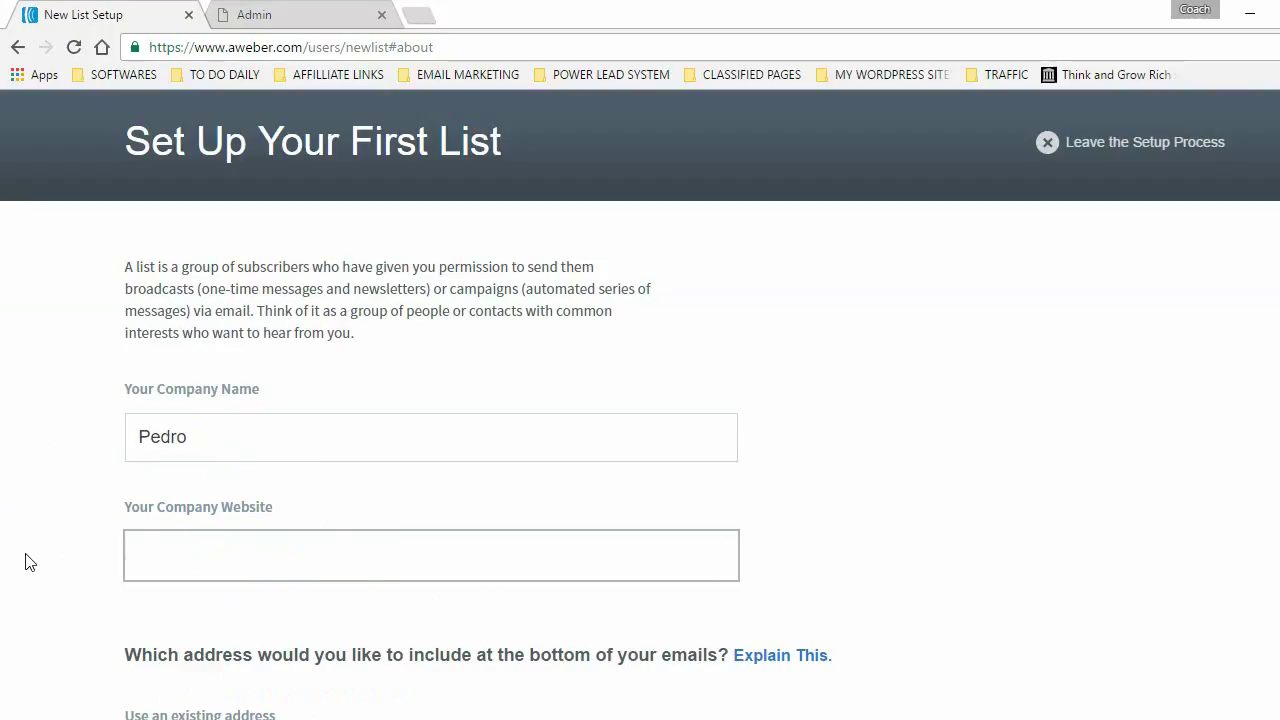
{"action": "type", "text": "http"}
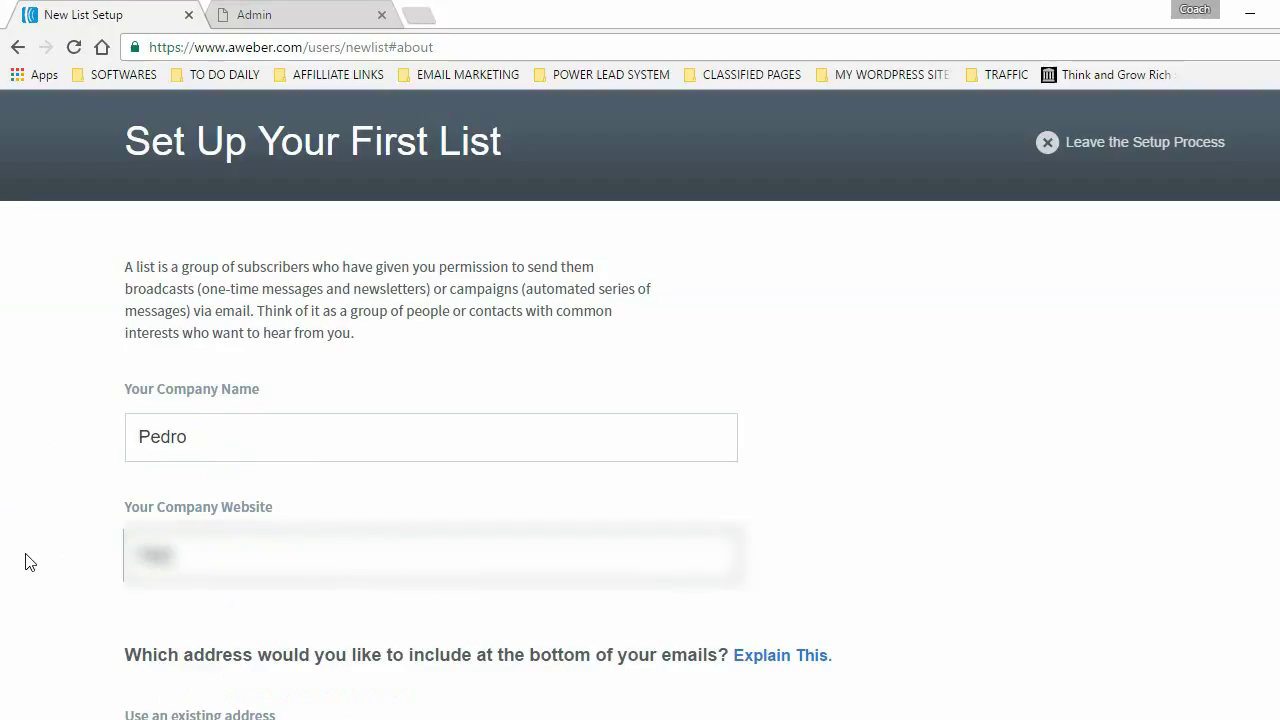
{"action": "type", "text": "://www.ped"}
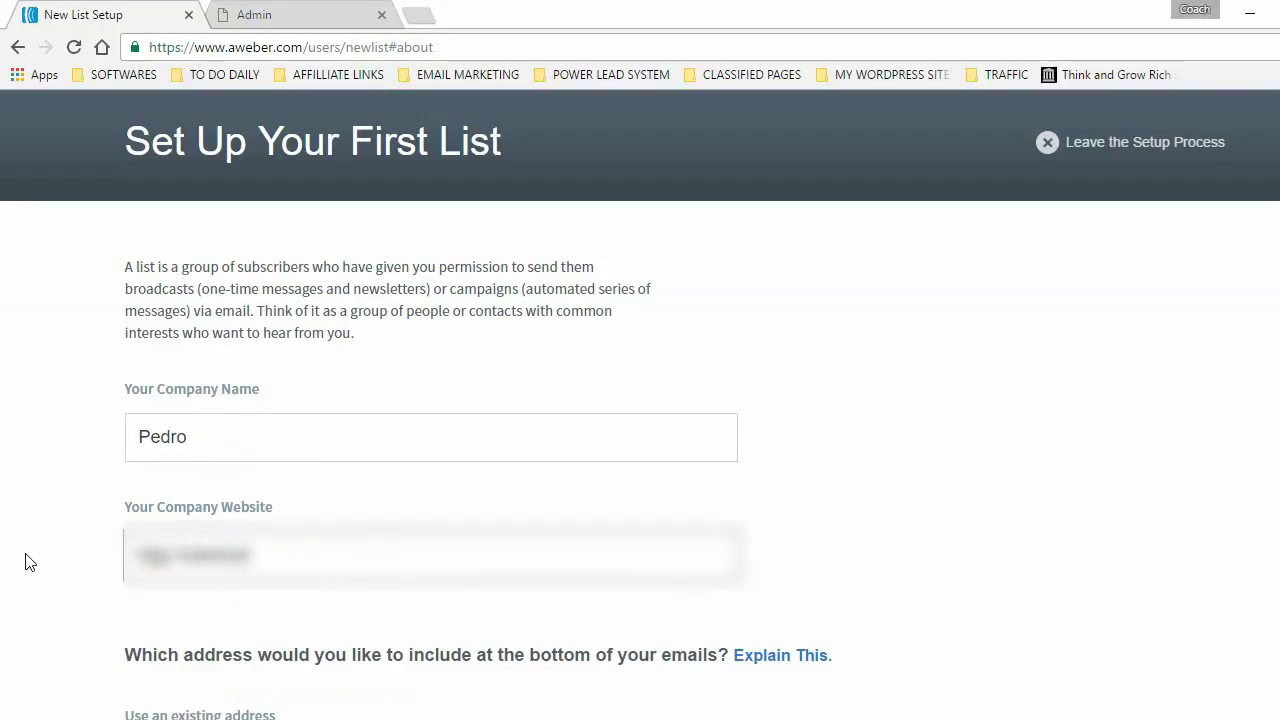
{"action": "scroll", "coordinate": [30, 562], "scroll_direction": "up", "scroll_amount": 1}
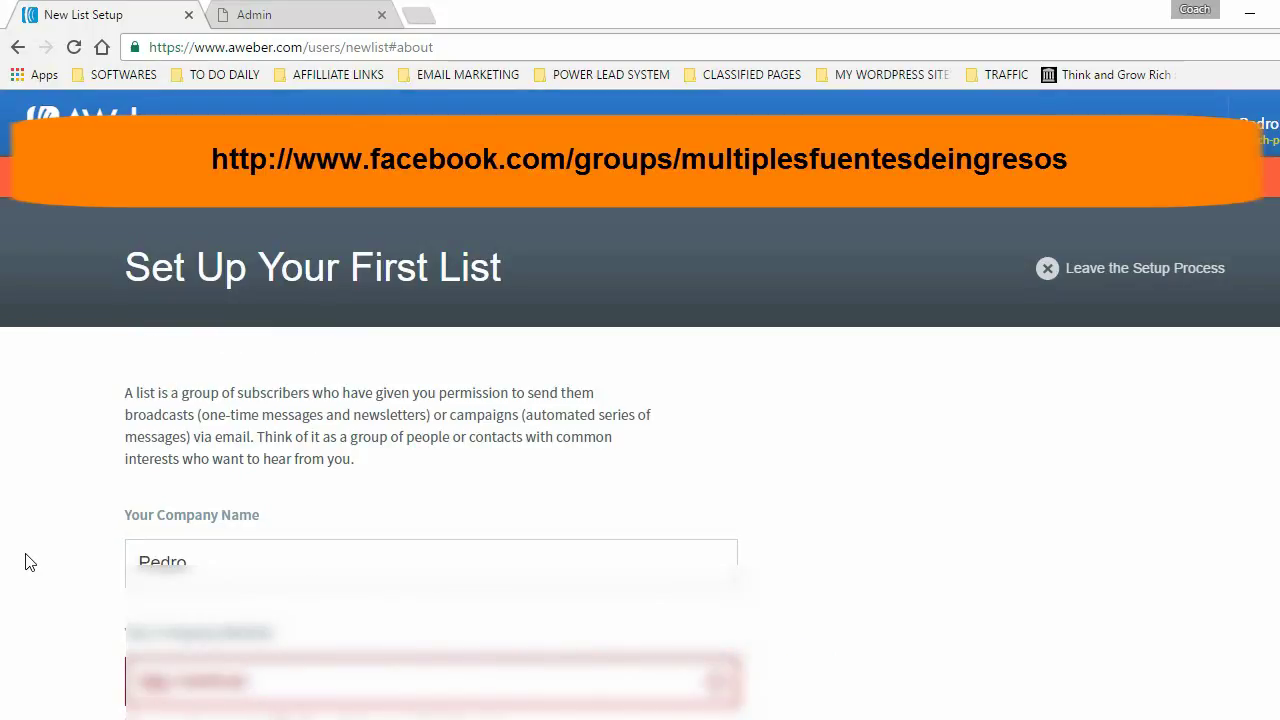
{"action": "type", "text": "rocoach.com"}
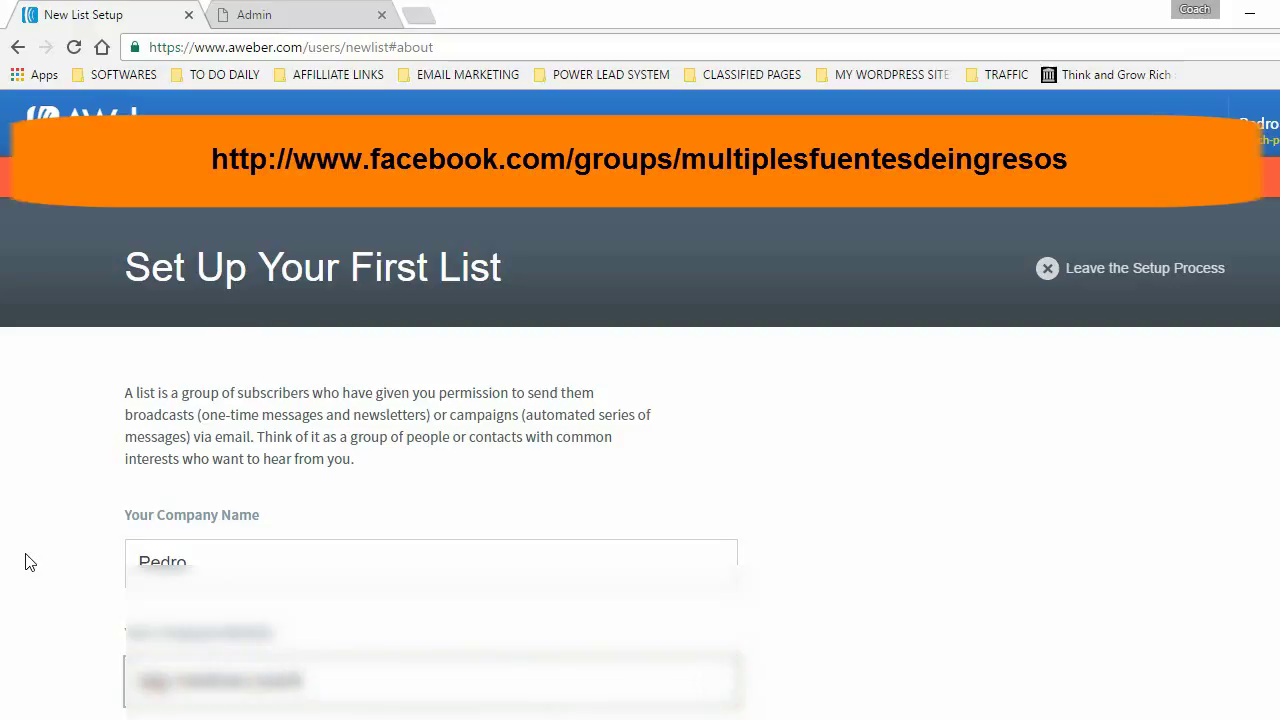
{"action": "type", "text": "/index.html"}
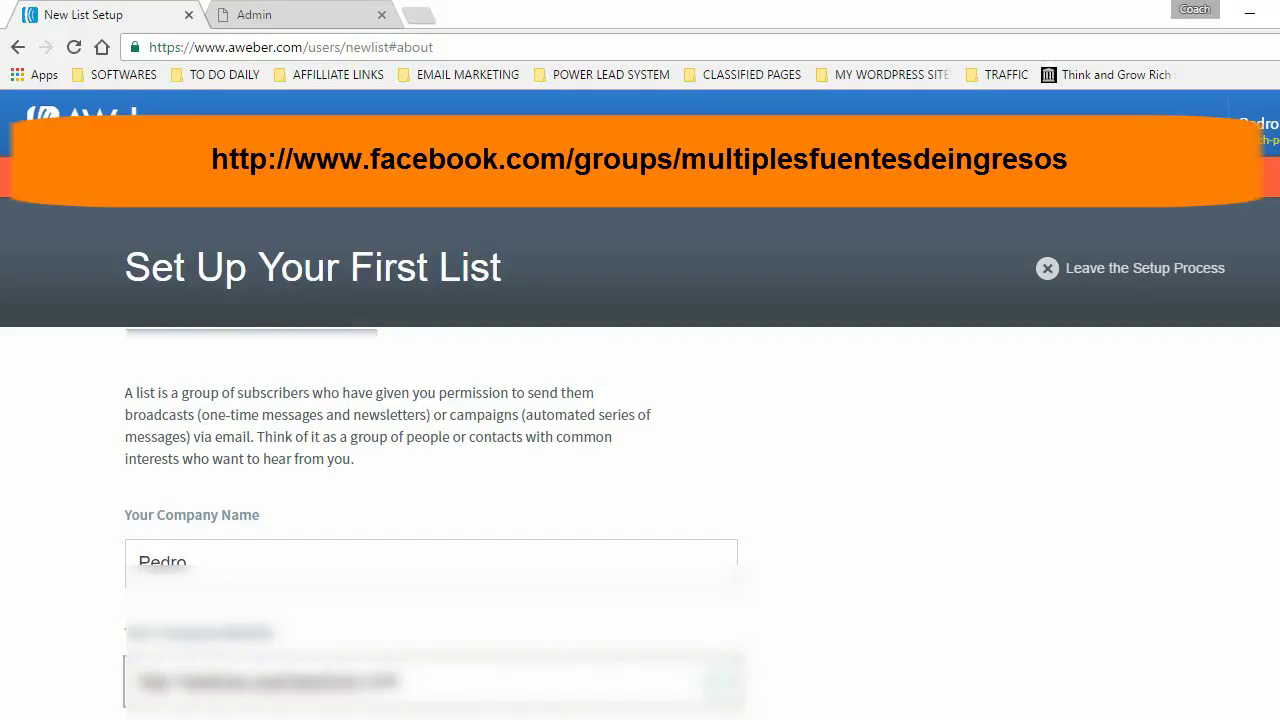
{"action": "scroll", "coordinate": [228, 363], "scroll_direction": "down", "scroll_amount": 6}
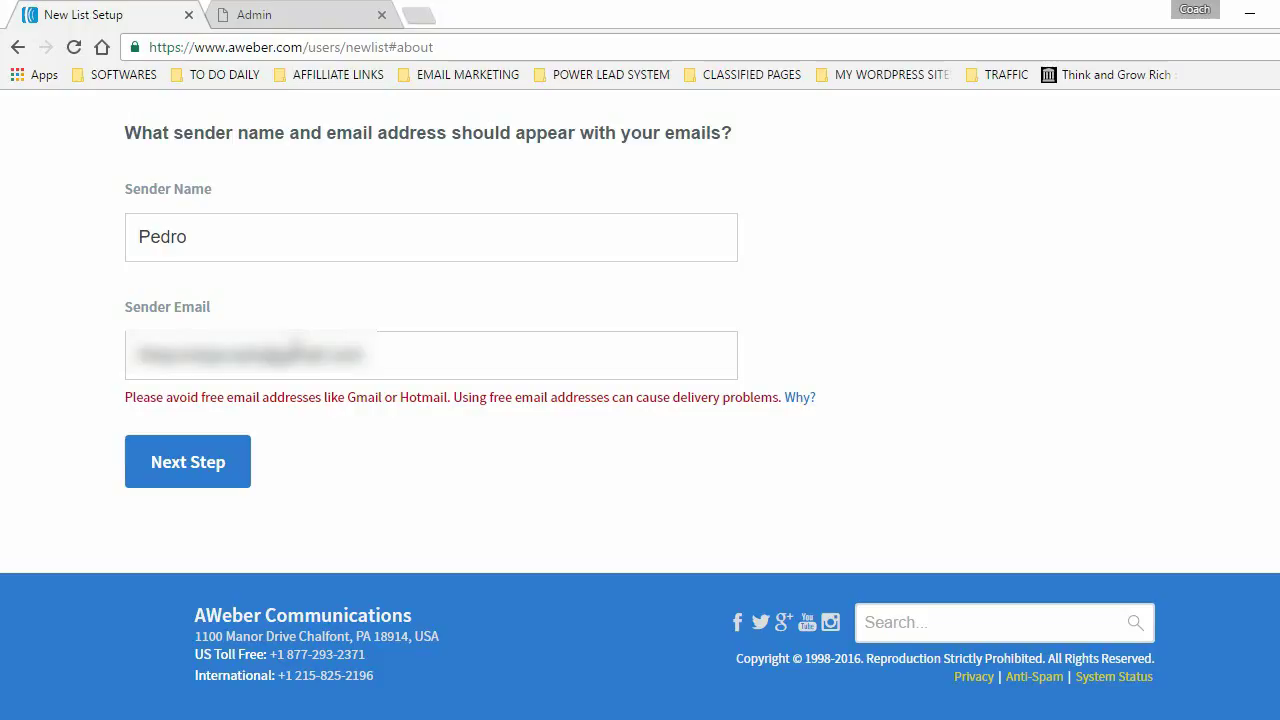
{"action": "left_click", "coordinate": [190, 470]}
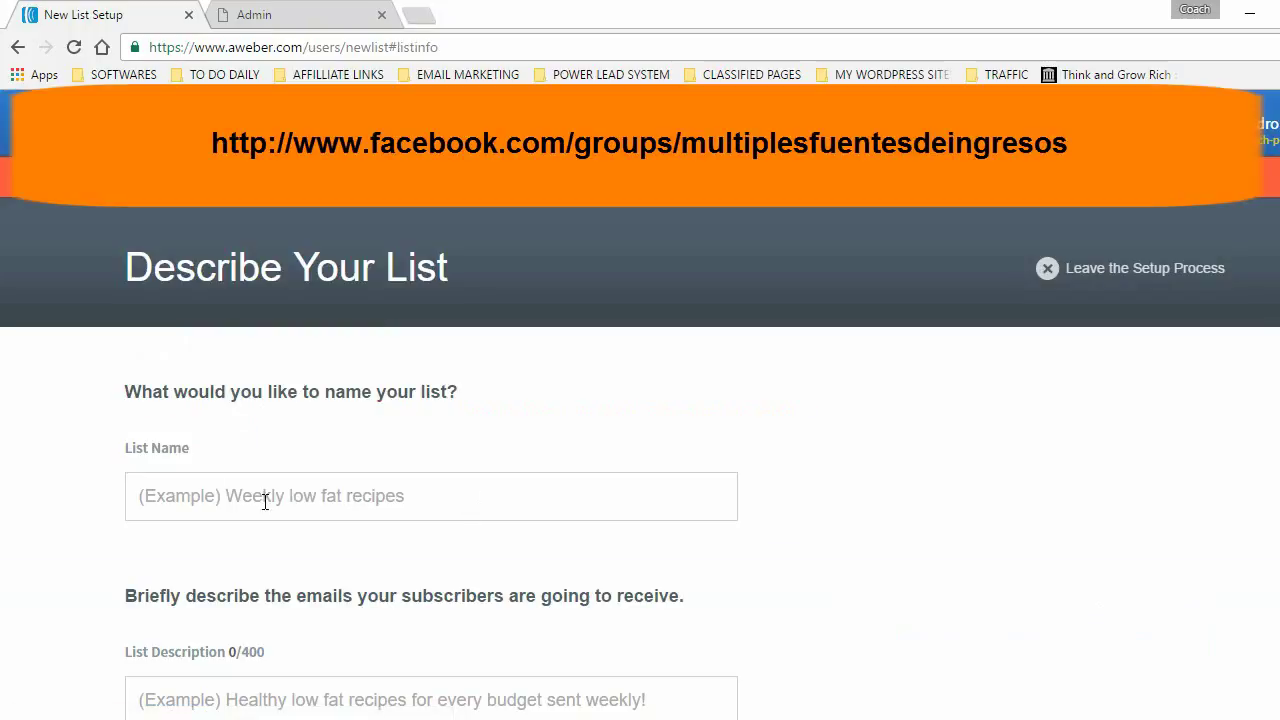
- Enter 'Registración Para M.F.I.' as the list name
{"action": "left_click", "coordinate": [220, 498]}
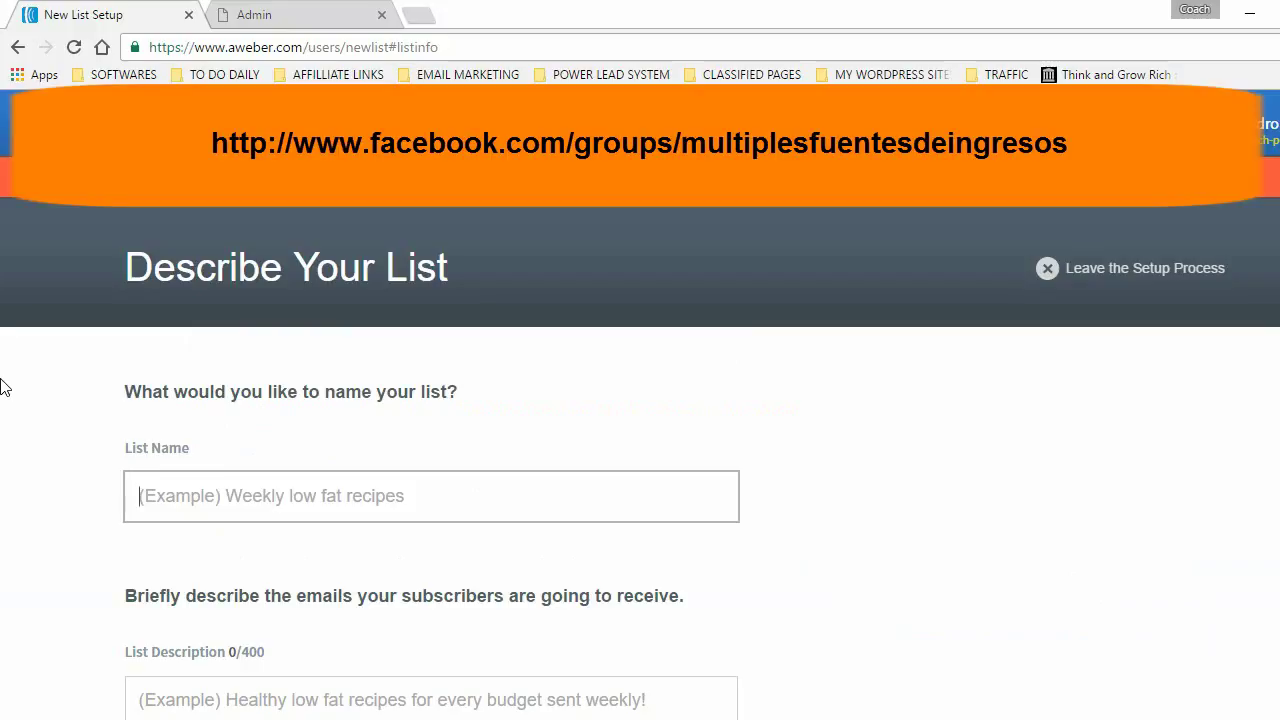
{"action": "type", "text": "Registraci"}
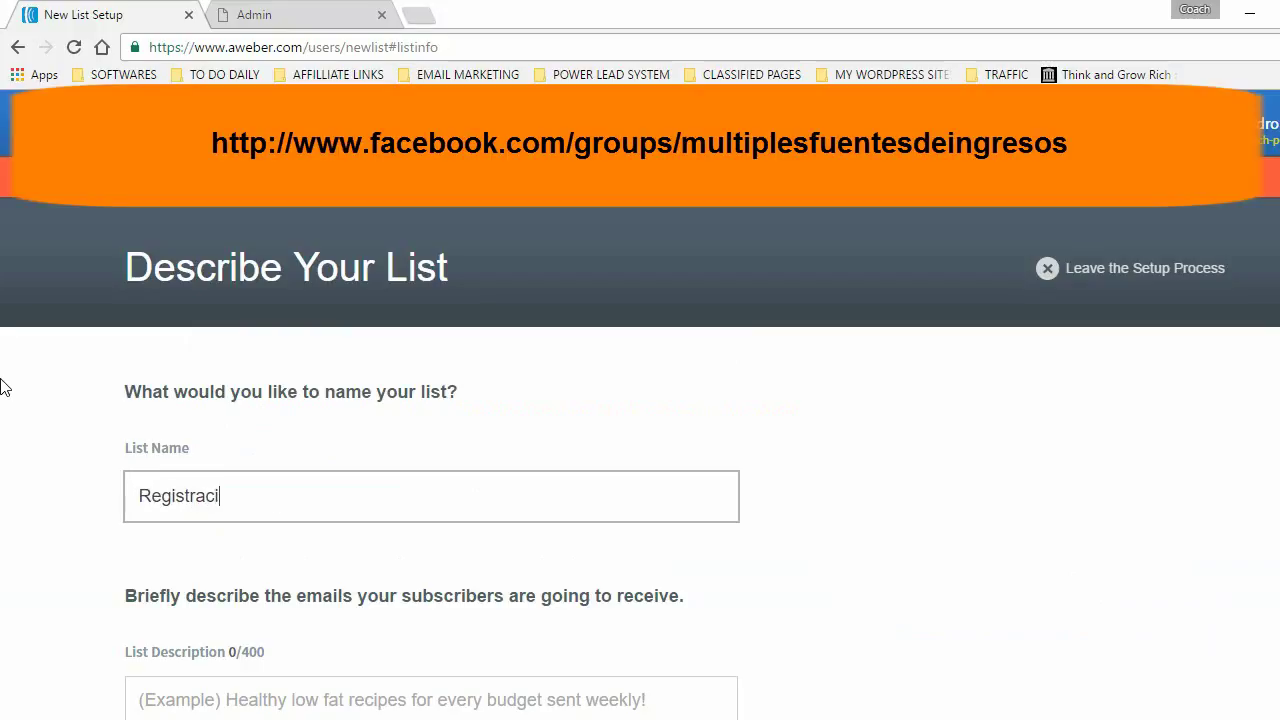
{"action": "type", "text": "ón Para El We"}
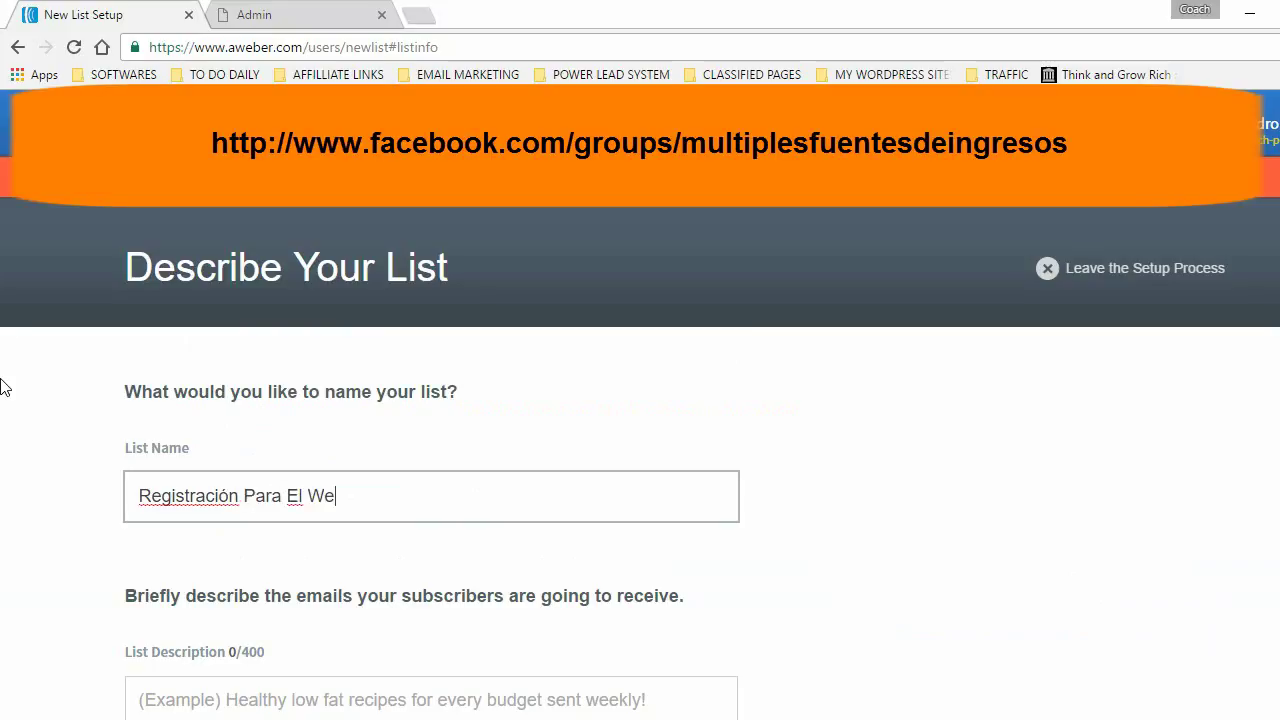
{"action": "type", "text": "binar Del"}
{"action": "key", "text": "BackSpace"}
{"action": "key", "text": "BackSpace"}
{"action": "key", "text": "BackSpace"}
{"action": "key", "text": "BackSpace"}
{"action": "key", "text": "BackSpace"}
{"action": "key", "text": "BackSpace"}
{"action": "key", "text": "BackSpace"}
{"action": "key", "text": "BackSpace"}
{"action": "key", "text": "BackSpace"}
{"action": "key", "text": "BackSpace"}
{"action": "key", "text": "BackSpace"}
{"action": "key", "text": "BackSpace"}
{"action": "key", "text": "BackSpace"}
{"action": "key", "text": "BackSpace"}
{"action": "type", "text": "M.F.I."}
- Write a Spanish list description about the Múltiples Fuentes De Ingresos team changing lives
{"action": "scroll", "coordinate": [77, 486], "scroll_direction": "down", "scroll_amount": 2}
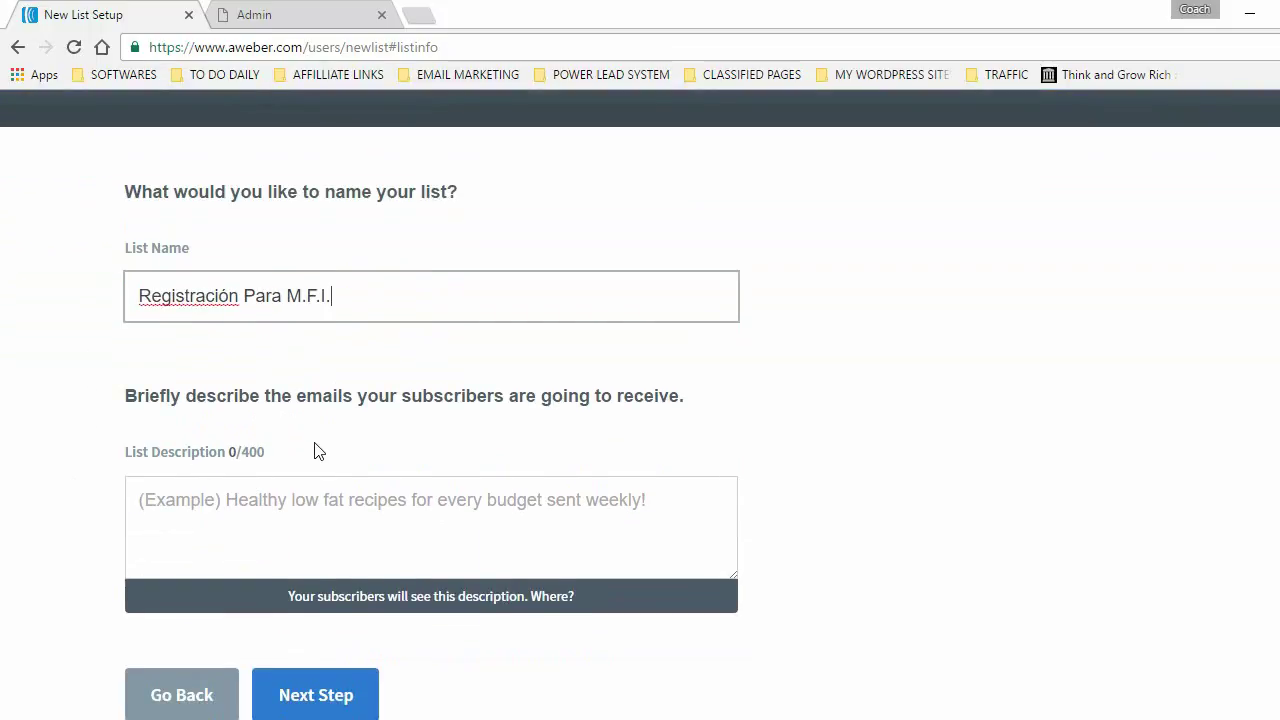
{"action": "left_click", "coordinate": [226, 503]}
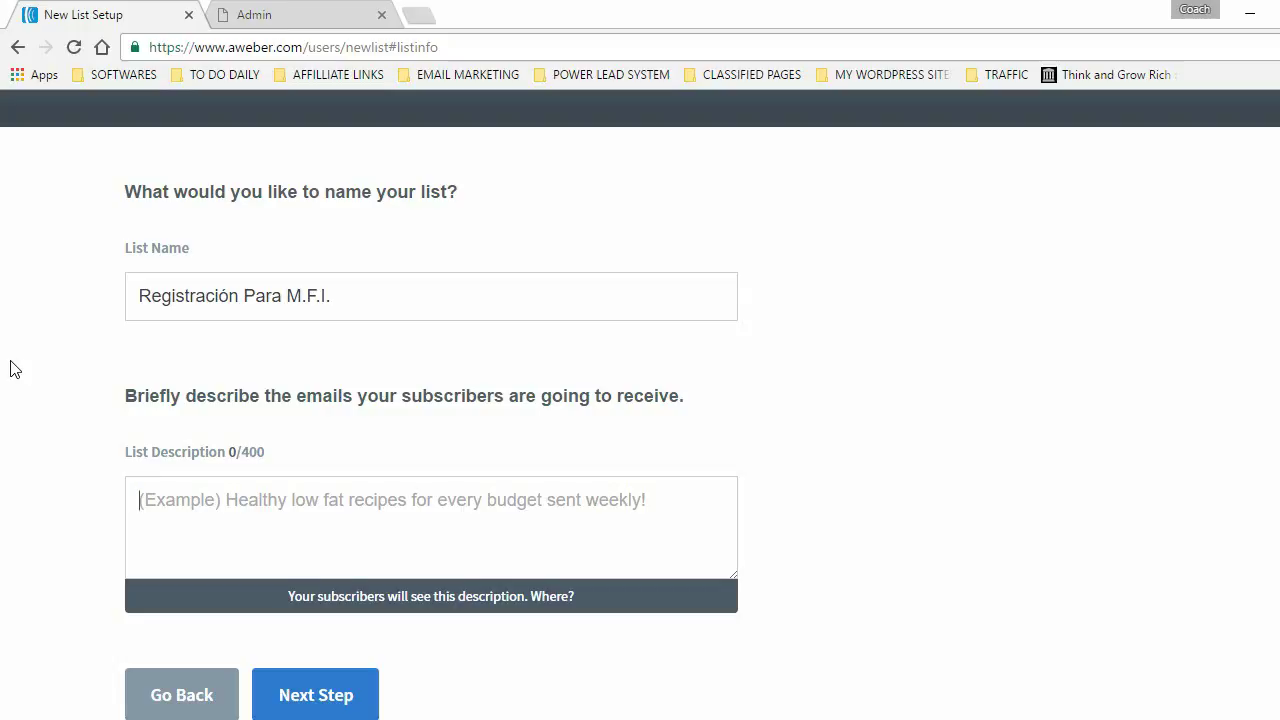
{"action": "type", "text": "Dejeme mostrarle como nuestro equipo de M"}
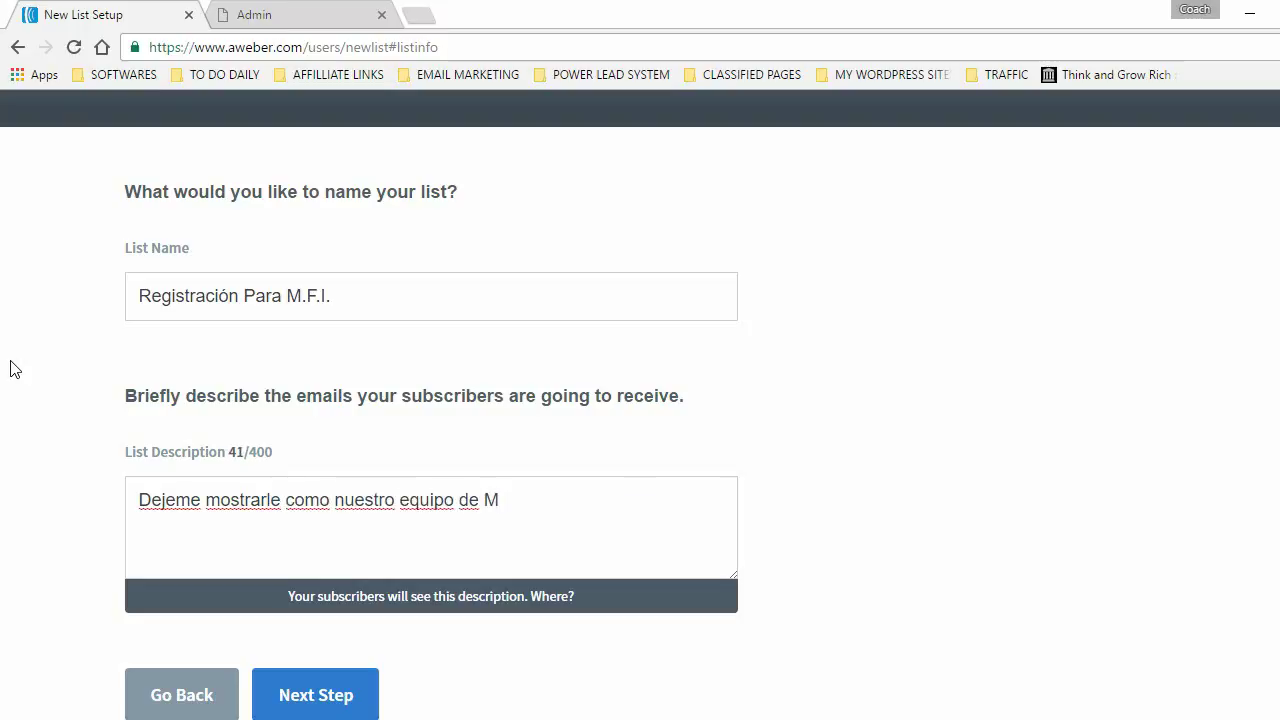
{"action": "type", "text": "últiples Fuentes De INgre"}
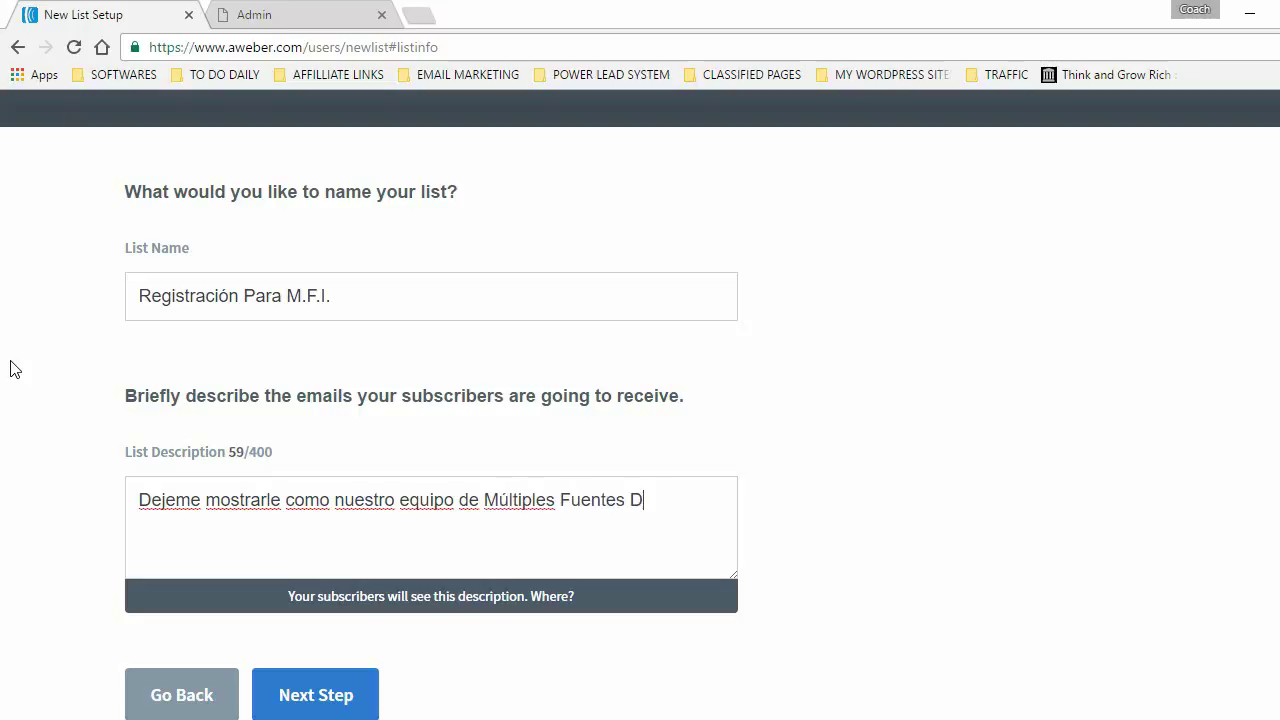
{"action": "key", "text": "BackSpace"}
{"action": "key", "text": "BackSpace"}
{"action": "key", "text": "BackSpace"}
{"action": "key", "text": "BackSpace"}
{"action": "type", "text": "ngresos est"}
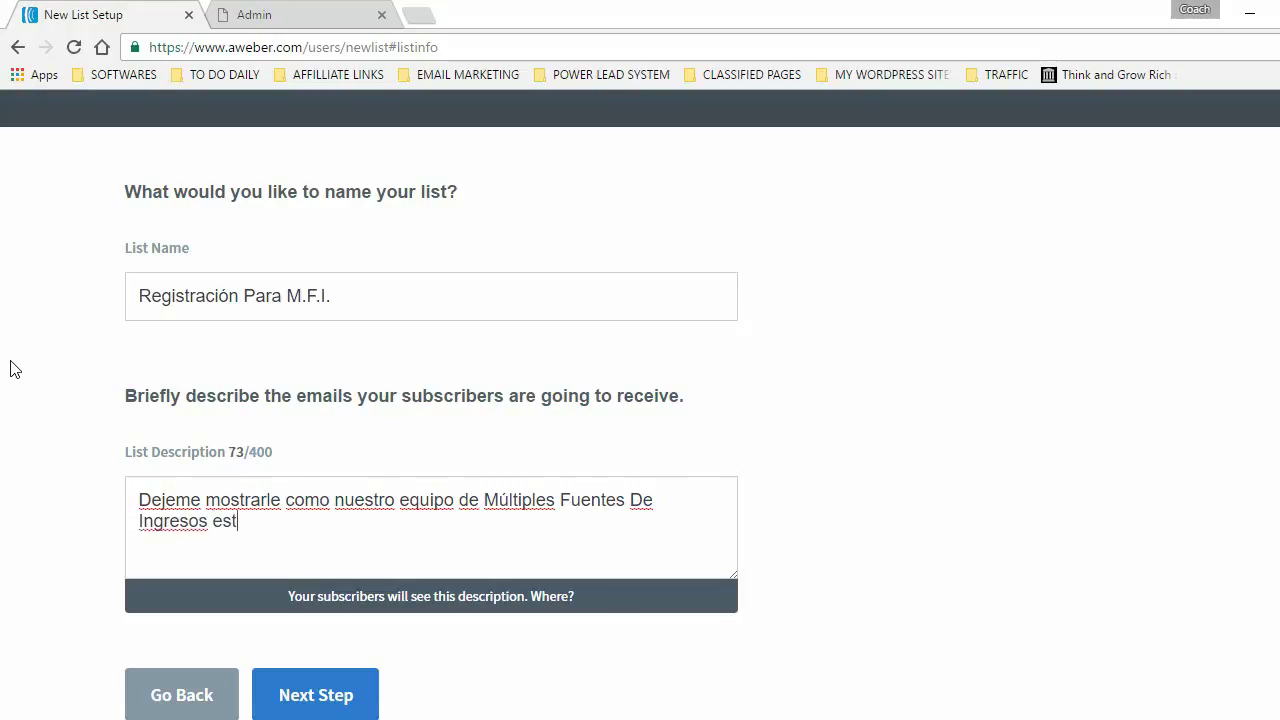
{"action": "type", "text": "á cambiando vidas. Conozca a n"}
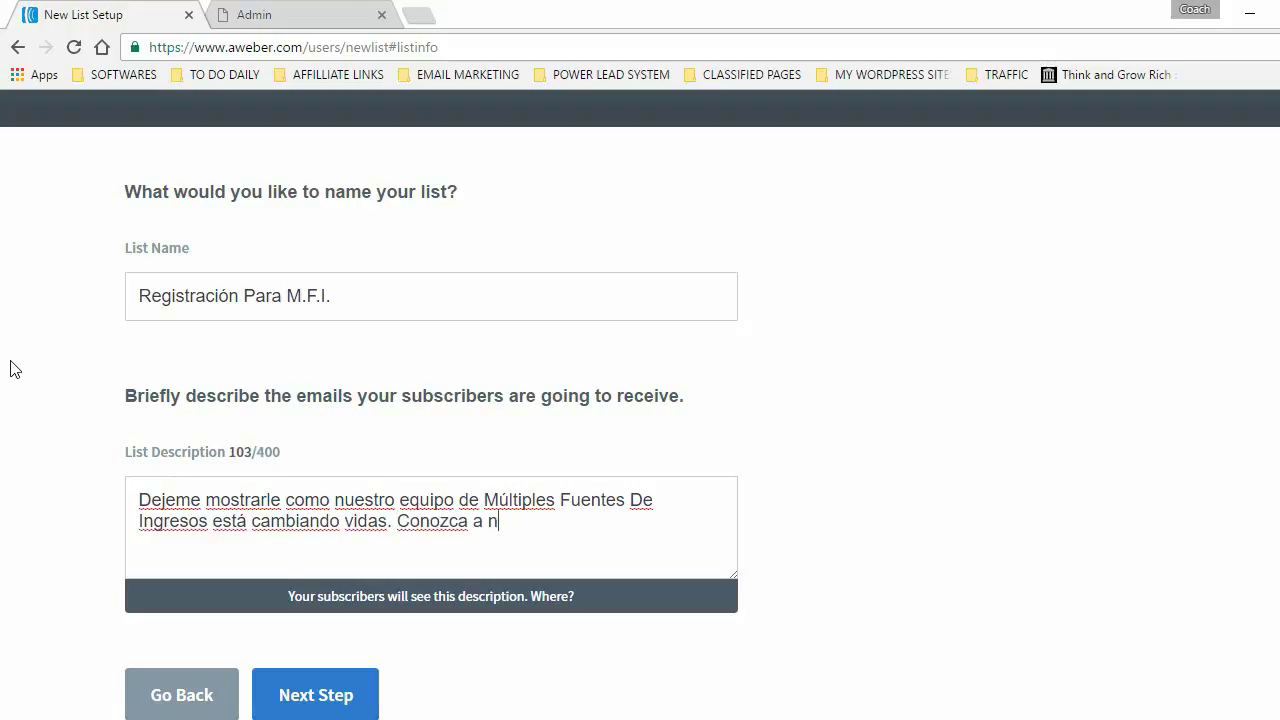
{"action": "type", "text": "uestro inv"}
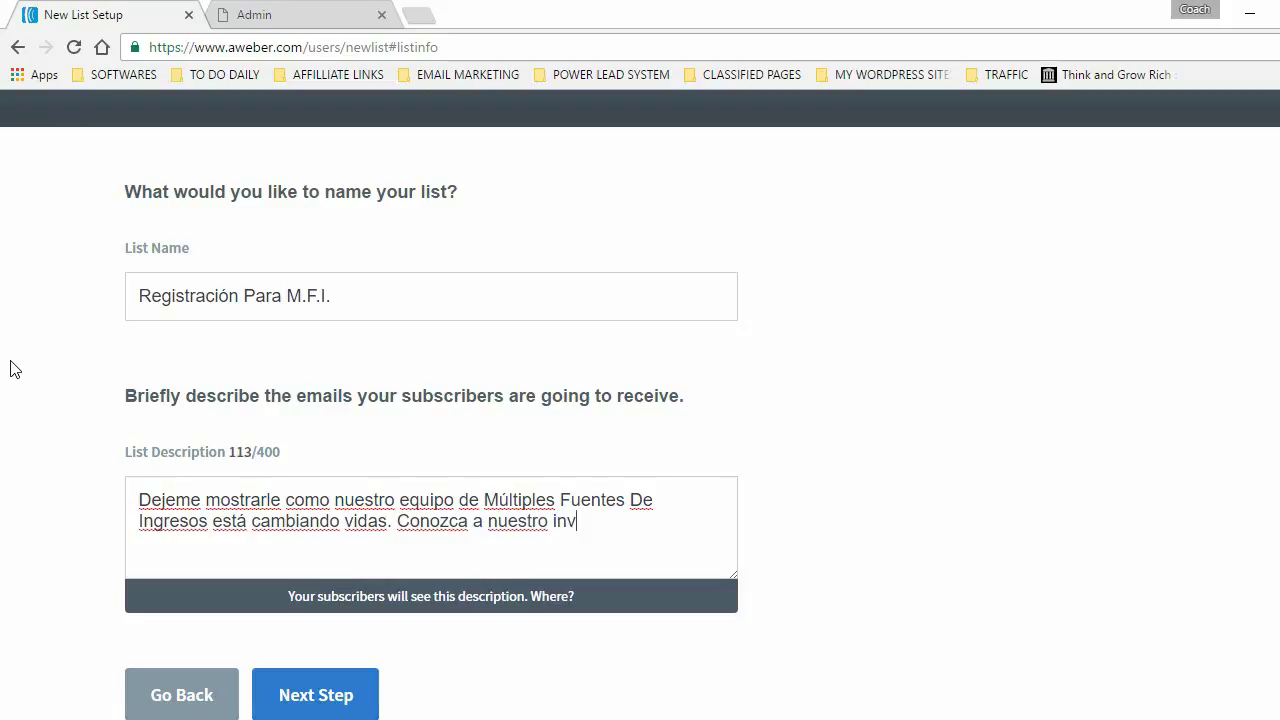
{"action": "type", "text": "itado especial "}
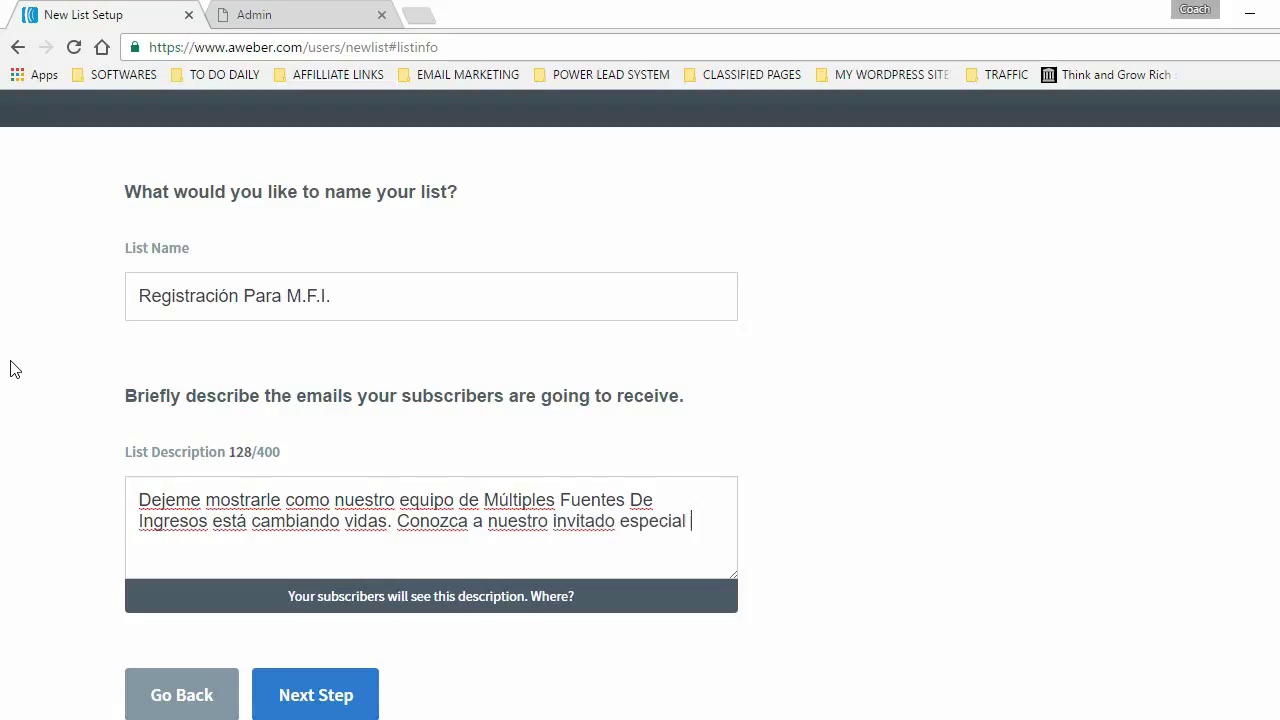
{"action": "type", "text": "que está generando sobre $,"}
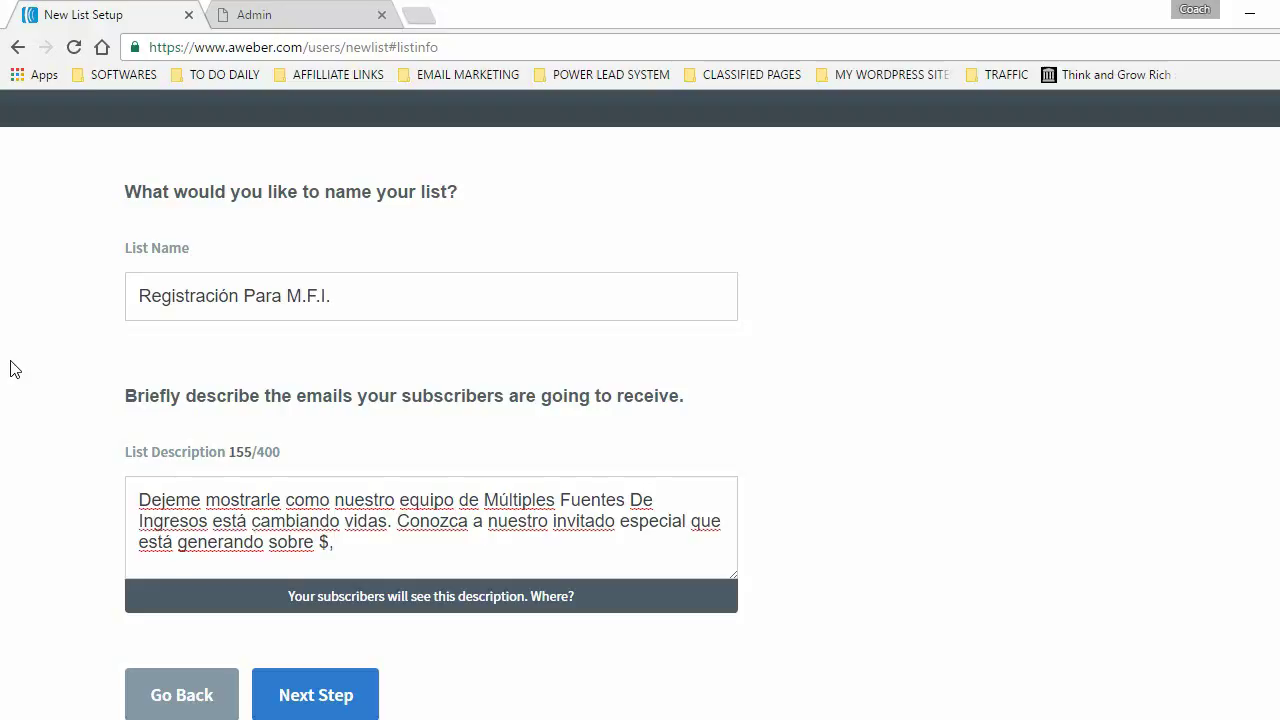
{"action": "key", "text": "BackSpace"}
{"action": "key", "text": "BackSpace"}
{"action": "key", "text": "BackSpace"}
{"action": "key", "text": "BackSpace"}
{"action": "key", "text": "BackSpace"}
{"action": "key", "text": "BackSpace"}
{"action": "key", "text": "BackSpace"}
{"action": "key", "text": "BackSpace"}
{"action": "key", "text": "BackSpace"}
{"action": "key", "text": "BackSpace"}
{"action": "key", "text": "BackSpace"}
{"action": "key", "text": "BackSpace"}
{"action": "key", "text": "BackSpace"}
{"action": "key", "text": "BackSpace"}
{"action": "key", "text": "BackSpace"}
{"action": "key", "text": "BackSpace"}
{"action": "key", "text": "BackSpace"}
{"action": "key", "text": "BackSpace"}
{"action": "key", "text": "BackSpace"}
{"action": "key", "text": "BackSpace"}
{"action": "key", "text": "BackSpace"}
{"action": "key", "text": "BackSpace"}
{"action": "key", "text": "BackSpace"}
{"action": "key", "text": "BackSpace"}
{"action": "key", "text": "BackSpace"}
{"action": "key", "text": "BackSpace"}
{"action": "key", "text": "BackSpace"}
{"action": "key", "text": "BackSpace"}
{"action": "key", "text": "BackSpace"}
{"action": "key", "text": "BackSpace"}
{"action": "key", "text": "BackSpace"}
{"action": "key", "text": "BackSpace"}
{"action": "key", "text": "BackSpace"}
{"action": "key", "text": "BackSpace"}
{"action": "key", "text": "BackSpace"}
{"action": "key", "text": "BackSpace"}
{"action": "key", "text": "BackSpace"}
{"action": "key", "text": "BackSpace"}
{"action": "key", "text": "BackSpace"}
{"action": "key", "text": "BackSpace"}
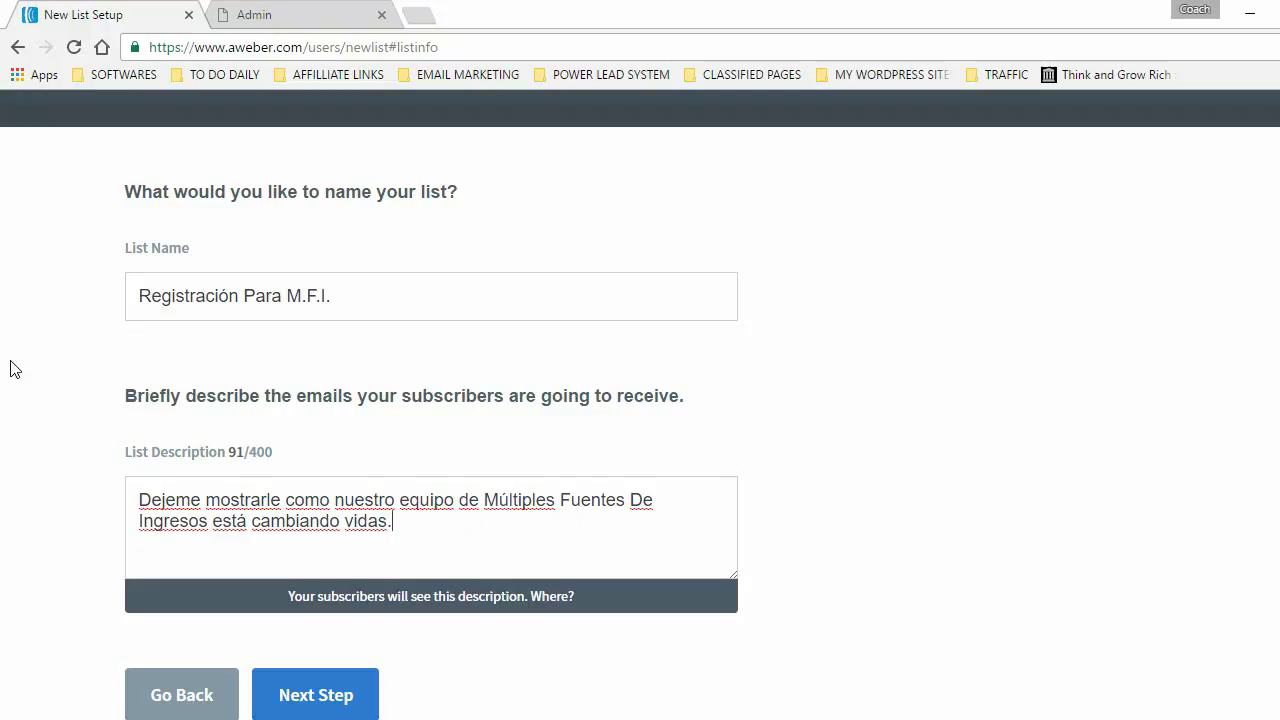
{"action": "left_click", "coordinate": [337, 697]}
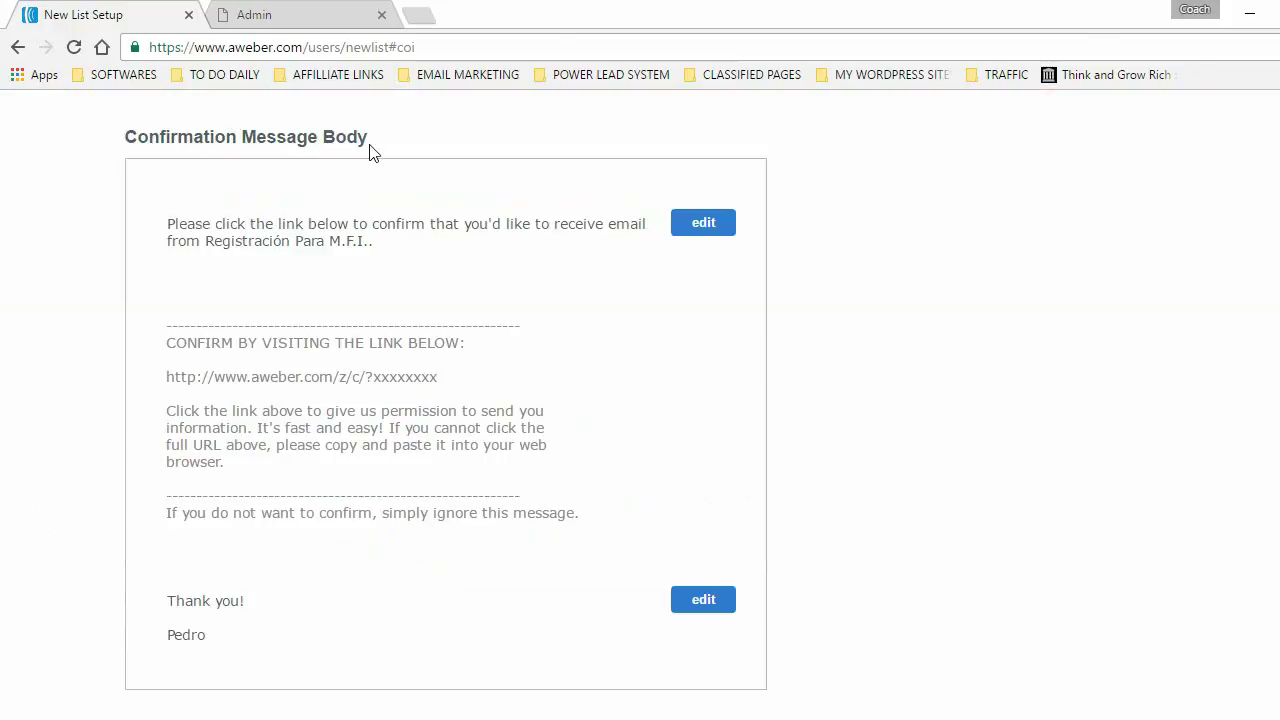
- Replace the English first paragraph with 'Por favor, presione el siguiente link para confirmar su email.'
{"action": "left_click", "coordinate": [704, 224]}
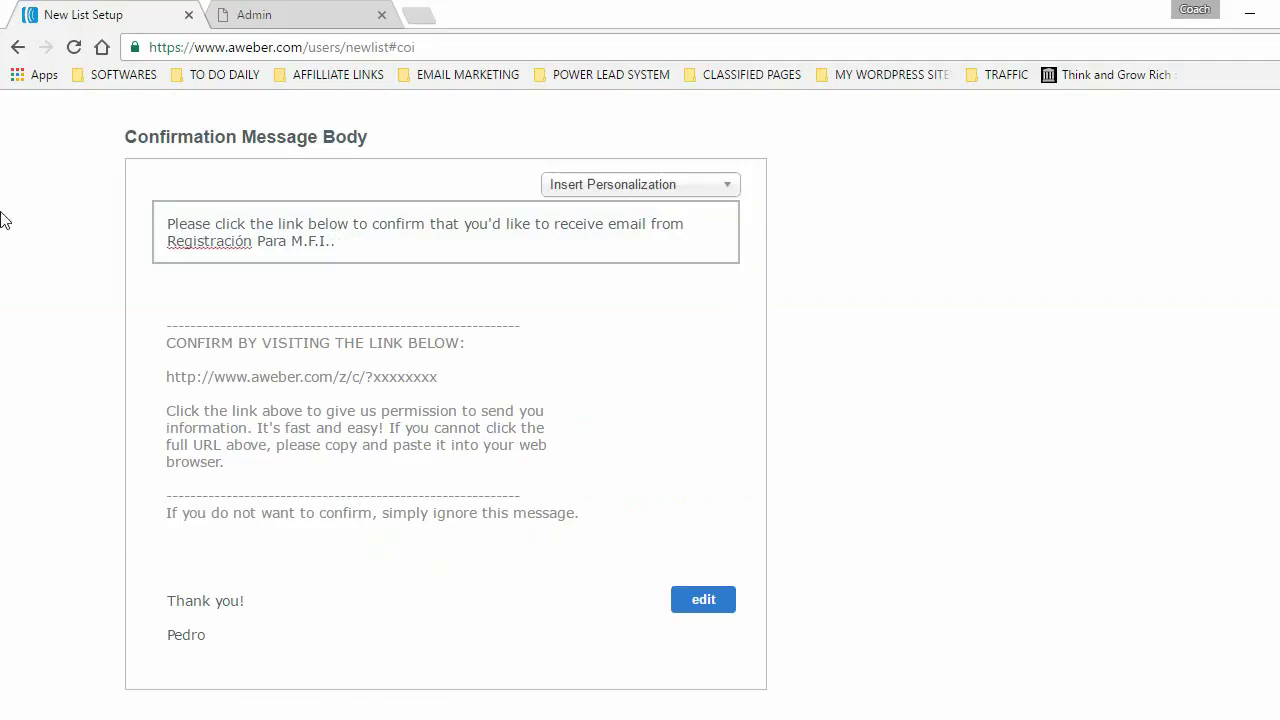
{"action": "key", "text": "Delete"}
{"action": "type", "text": "Por fabo"}
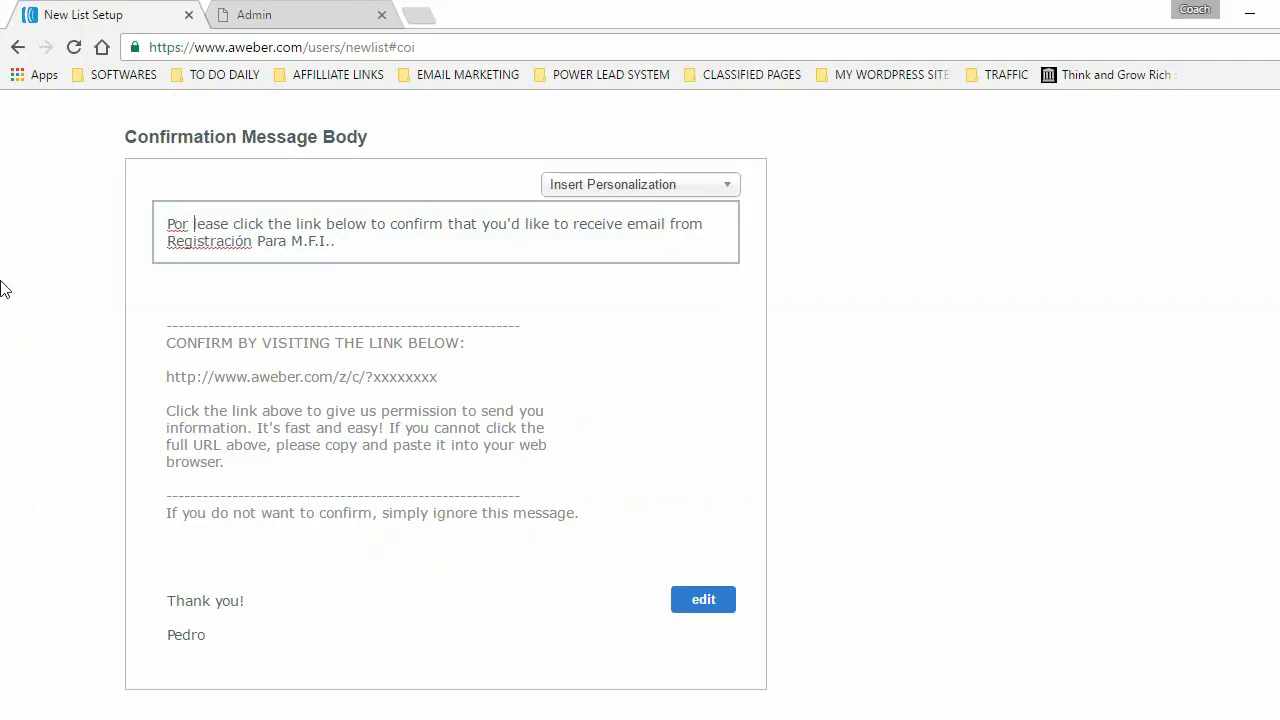
{"action": "key", "text": "Delete"}
{"action": "key", "text": "BackSpace"}
{"action": "key", "text": "BackSpace"}
{"action": "type", "text": "vor, "}
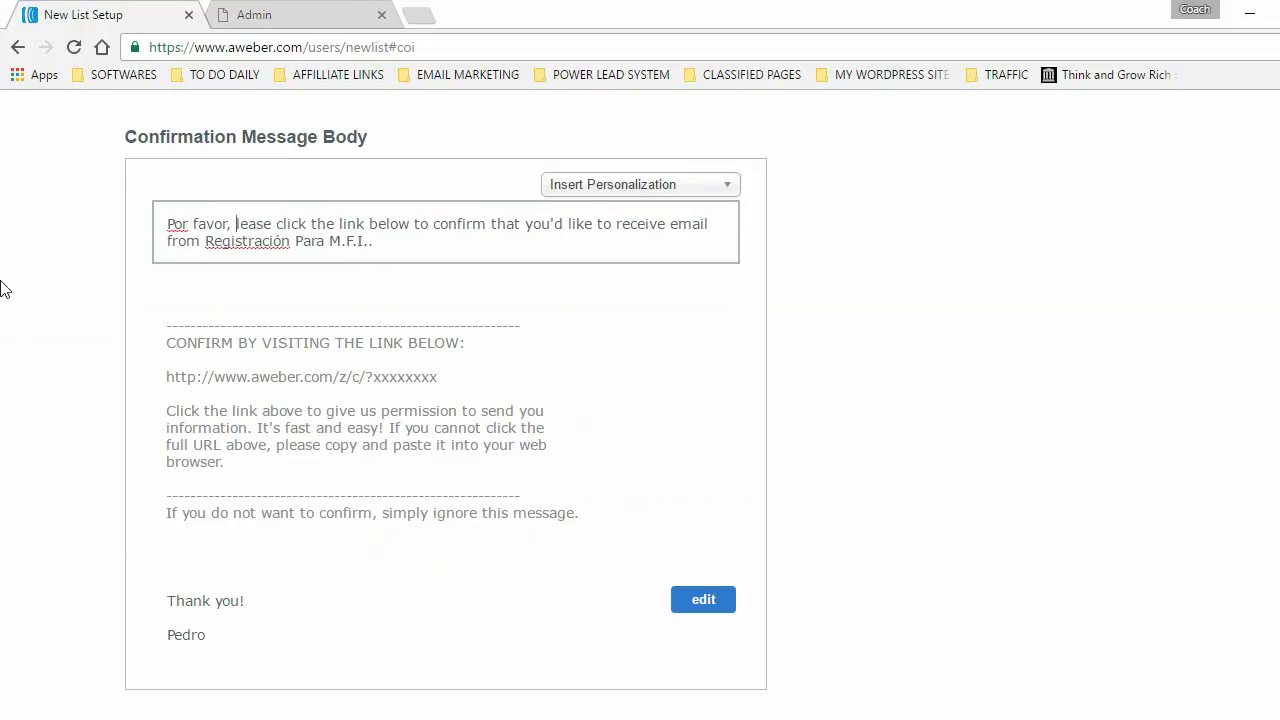
{"action": "type", "text": "presiones"}
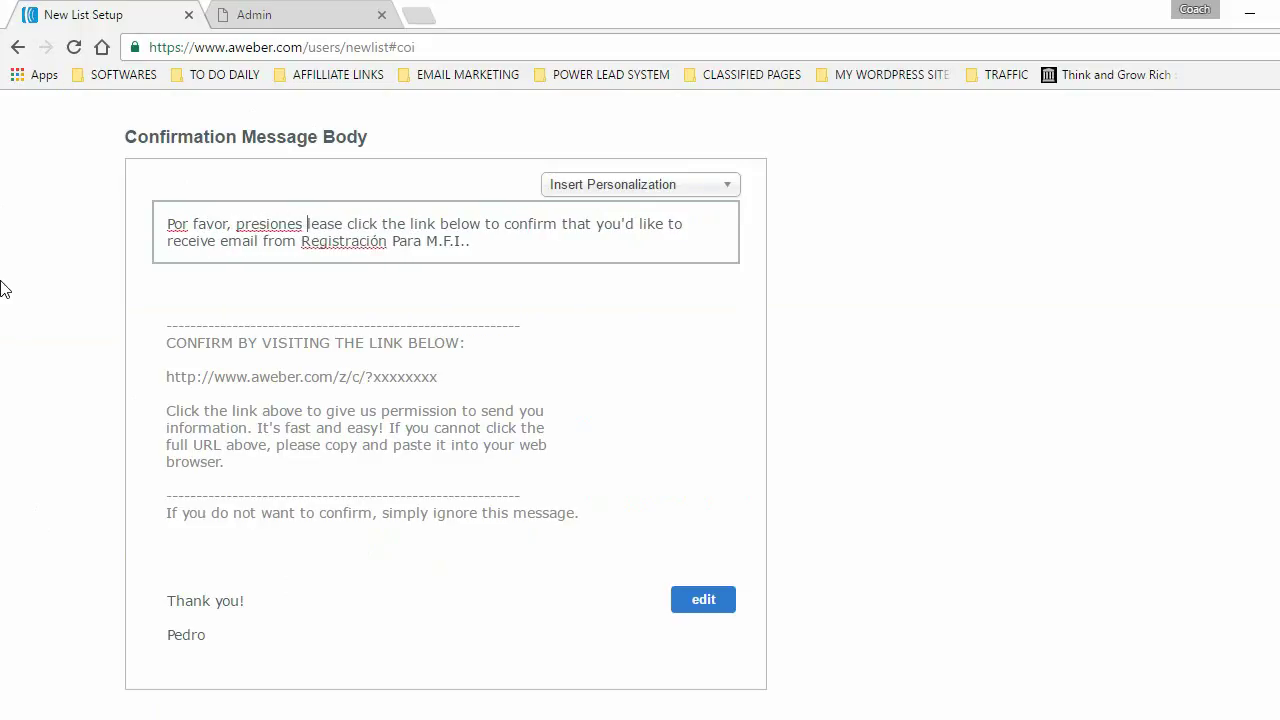
{"action": "key", "text": "BackSpace"}
{"action": "key", "text": "BackSpace"}
{"action": "type", "text": "el "}
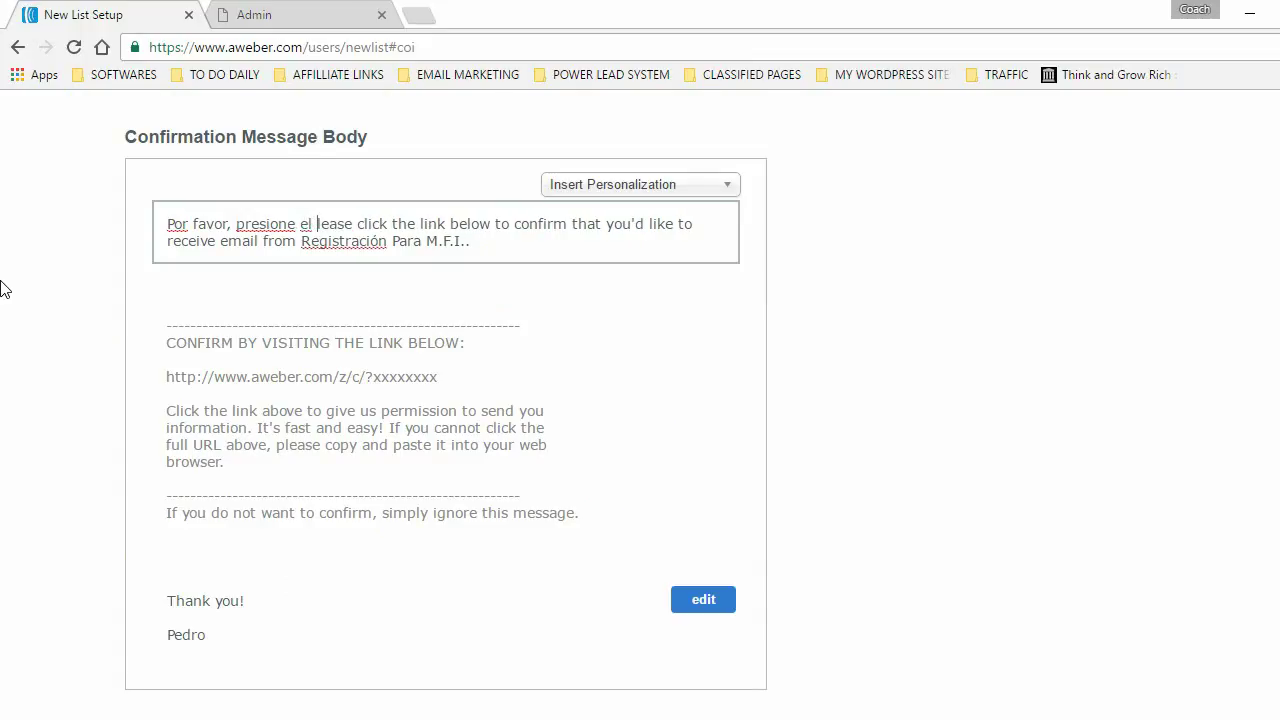
{"action": "type", "text": "siguiente ling"}
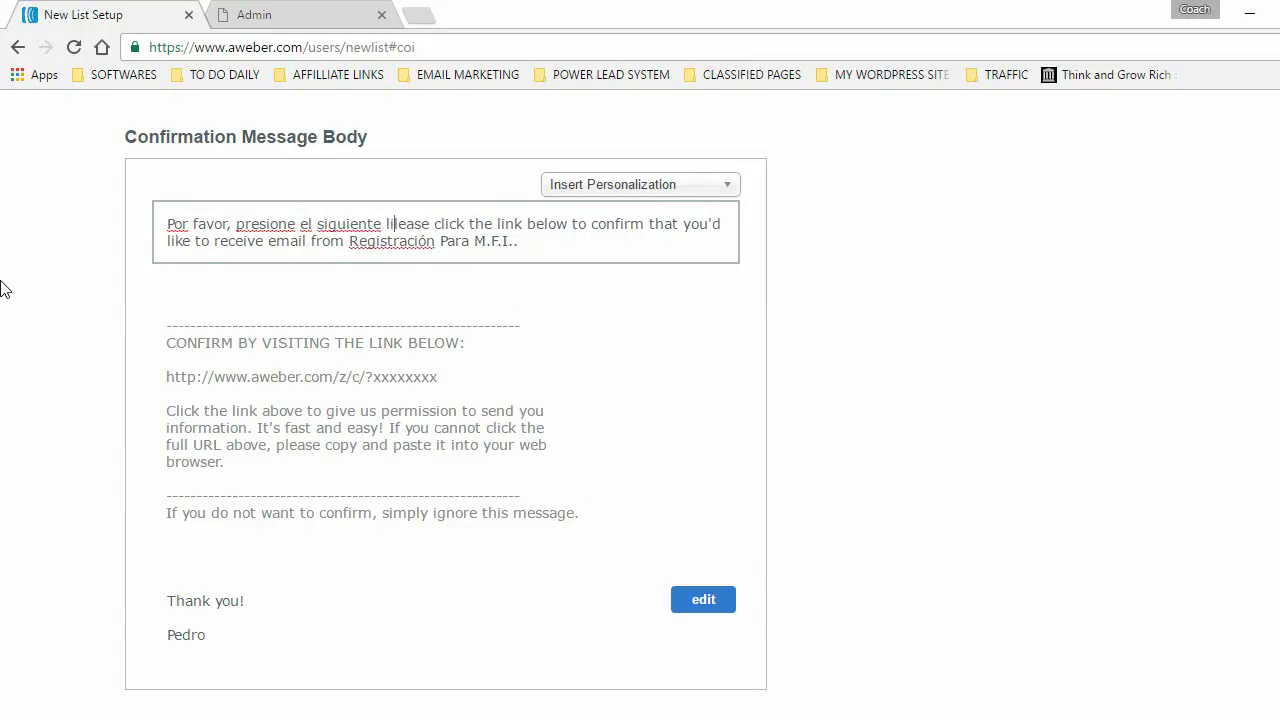
{"action": "key", "text": "BackSpace"}
{"action": "type", "text": "k para "}
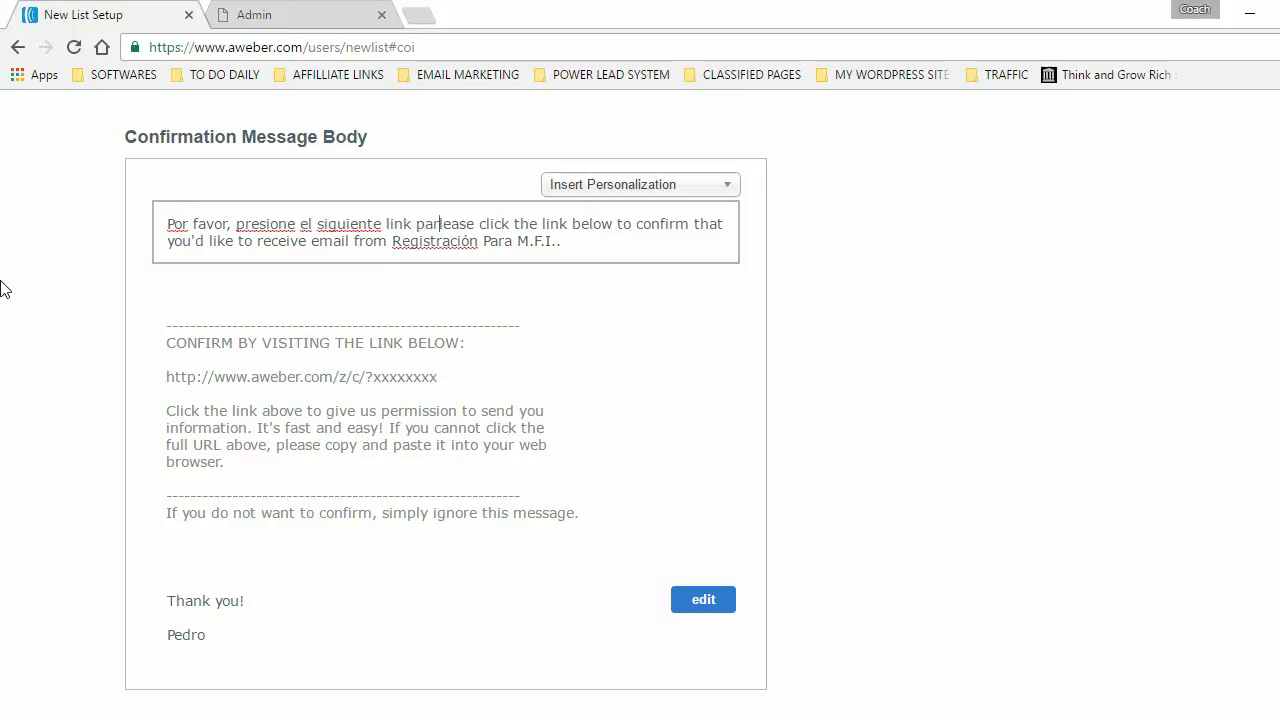
{"action": "type", "text": "confirmar su "}
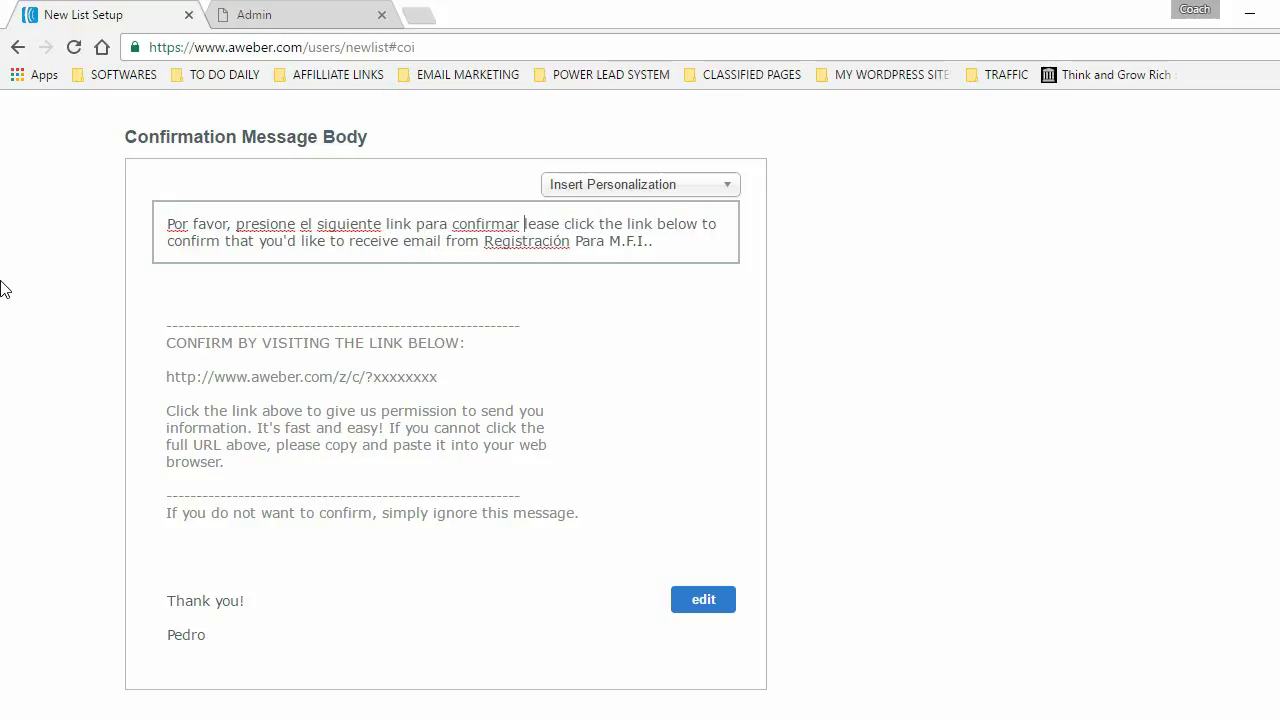
{"action": "type", "text": "email."}
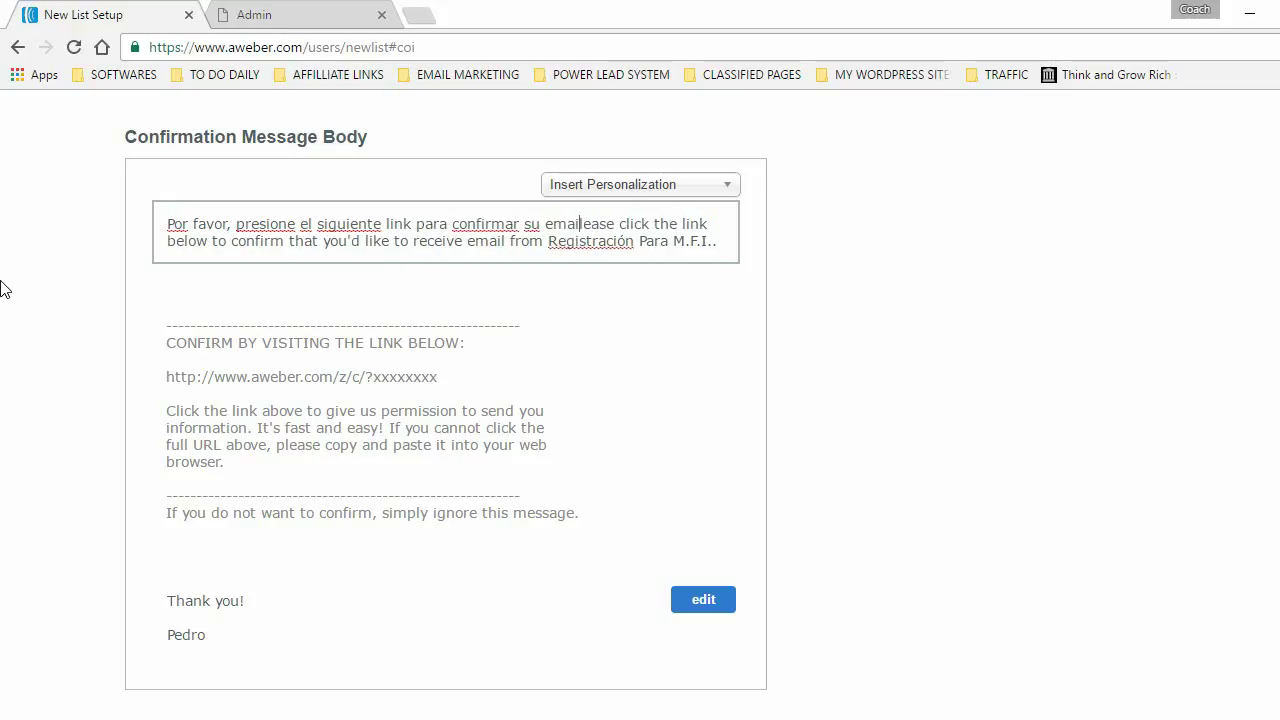
{"action": "key", "text": "Delete"}
{"action": "key", "text": "Delete"}
{"action": "key", "text": "Delete"}
{"action": "key", "text": "Delete"}
{"action": "key", "text": "Delete"}
{"action": "key", "text": "Delete"}
{"action": "key", "text": "Delete"}
{"action": "key", "text": "Delete"}
{"action": "key", "text": "Delete"}
{"action": "key", "text": "Delete"}
{"action": "key", "text": "Delete"}
{"action": "key", "text": "Delete"}
{"action": "key", "text": "Delete"}
{"action": "key", "text": "Delete"}
{"action": "key", "text": "Delete"}
{"action": "key", "text": "Delete"}
{"action": "key", "text": "Delete"}
{"action": "key", "text": "Delete"}
{"action": "key", "text": "Delete"}
{"action": "key", "text": "Delete"}
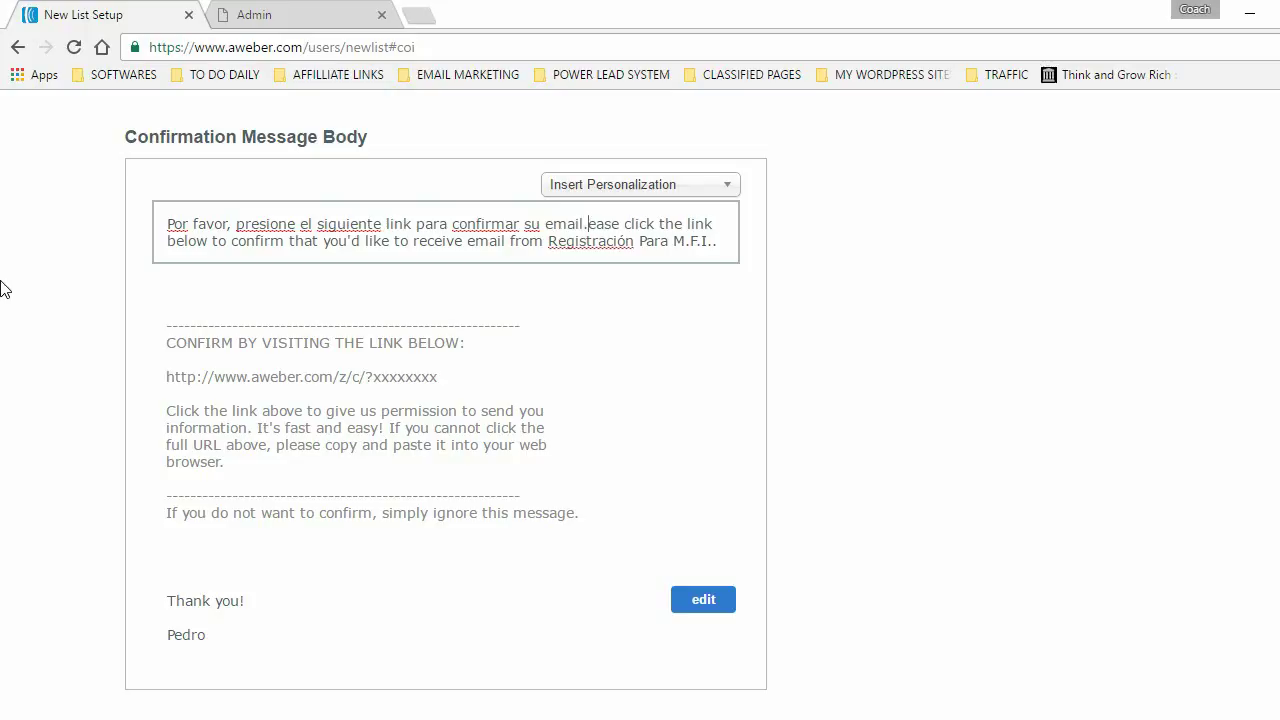
{"action": "key", "text": "Delete"}
{"action": "key", "text": "Delete"}
{"action": "key", "text": "Delete"}
{"action": "key", "text": "Delete"}
{"action": "key", "text": "Delete"}
{"action": "key", "text": "Delete"}
{"action": "key", "text": "Delete"}
{"action": "key", "text": "Delete"}
{"action": "key", "text": "Delete"}
{"action": "key", "text": "Delete"}
{"action": "key", "text": "Delete"}
{"action": "key", "text": "Delete"}
{"action": "key", "text": "Delete"}
{"action": "key", "text": "Delete"}
{"action": "key", "text": "Delete"}
{"action": "key", "text": "Delete"}
{"action": "key", "text": "Delete"}
{"action": "key", "text": "Delete"}
{"action": "key", "text": "Delete"}
{"action": "key", "text": "Delete"}
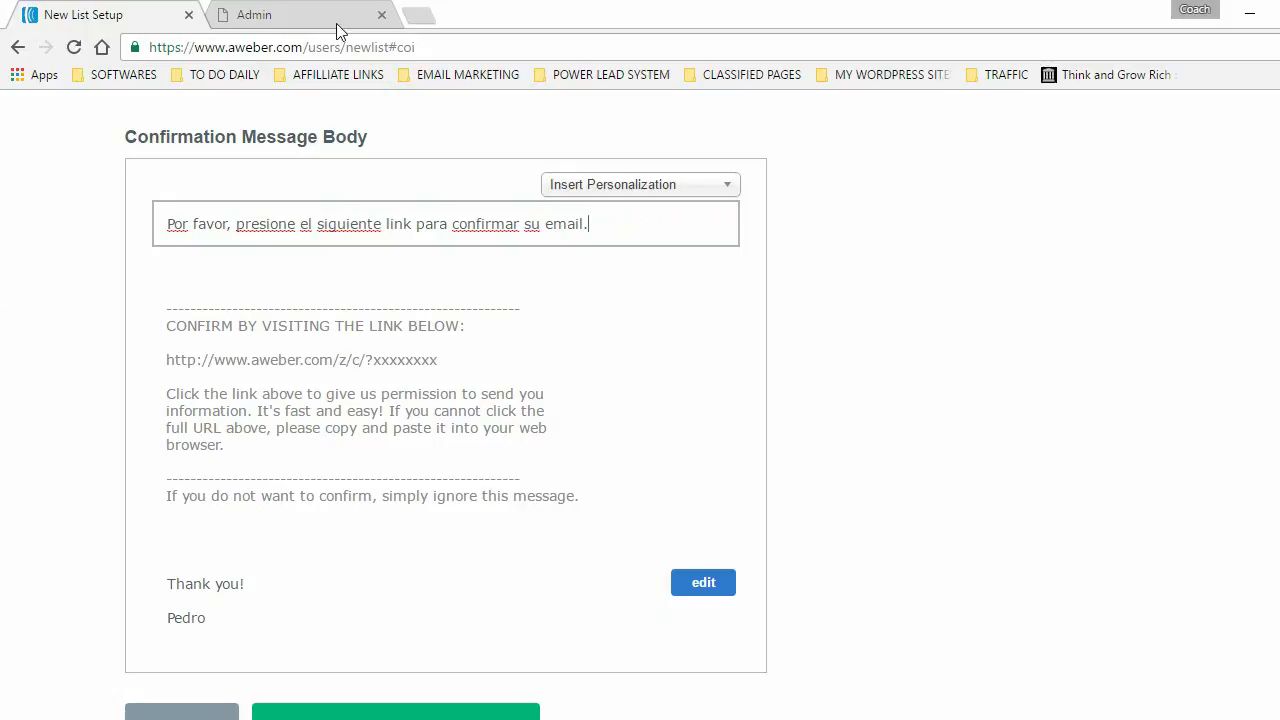
- Replace the 'Thank you!' sign-off with 'Gracias!' above the sender's name in the confirmation message
{"action": "left_click", "coordinate": [704, 588]}
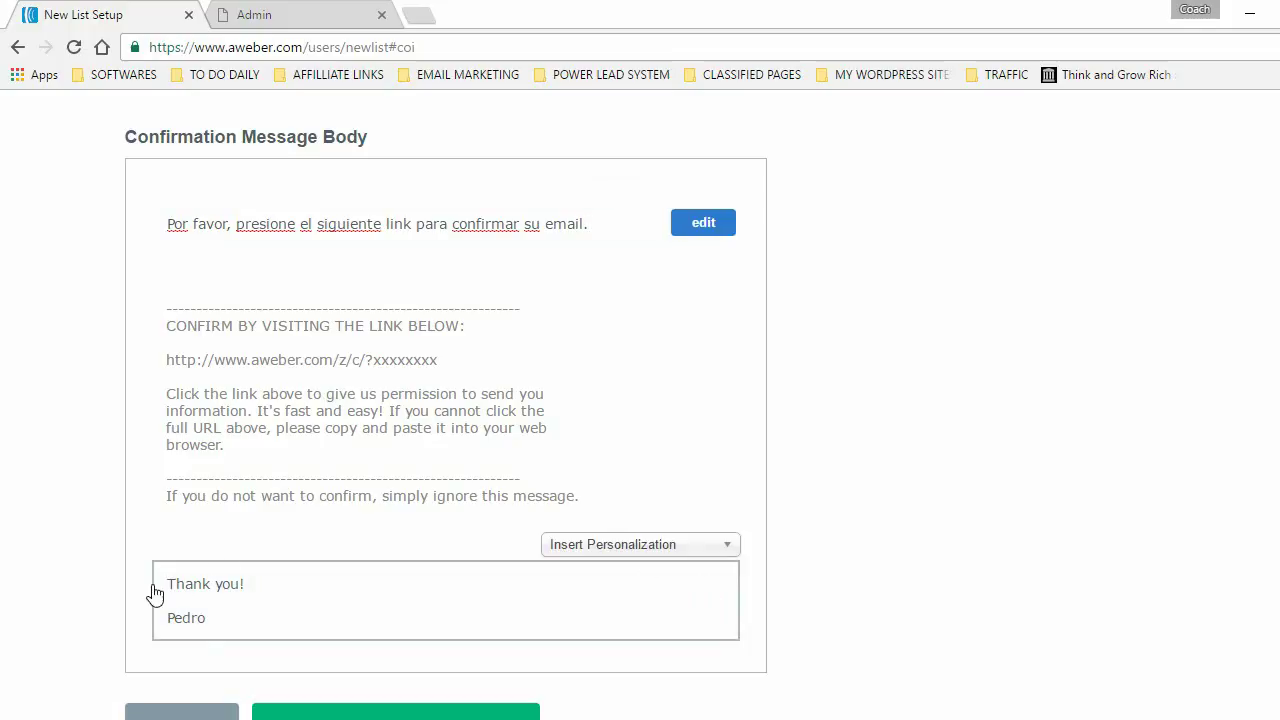
{"action": "type", "text": "Gracias"}
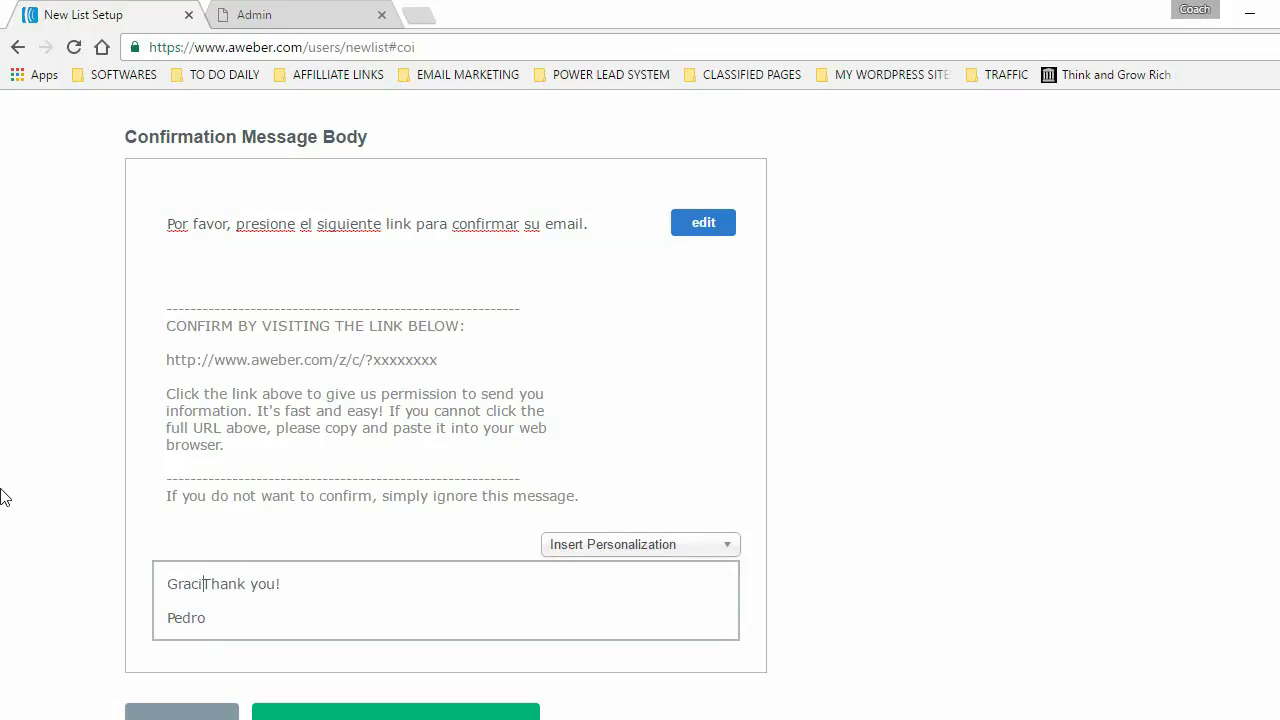
{"action": "key", "text": "Delete"}
{"action": "key", "text": "Delete"}
{"action": "key", "text": "Delete"}
{"action": "key", "text": "Delete"}
{"action": "key", "text": "Delete"}
{"action": "key", "text": "Delete"}
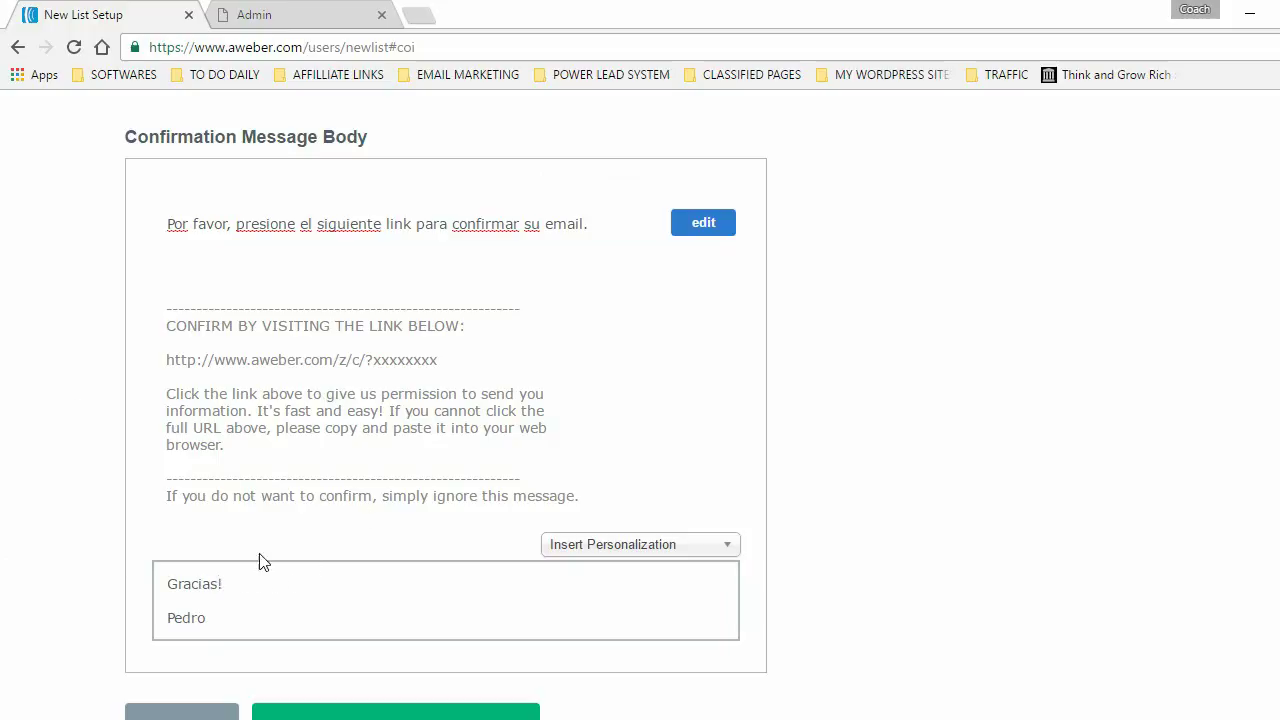
{"action": "left_click", "coordinate": [78, 472]}
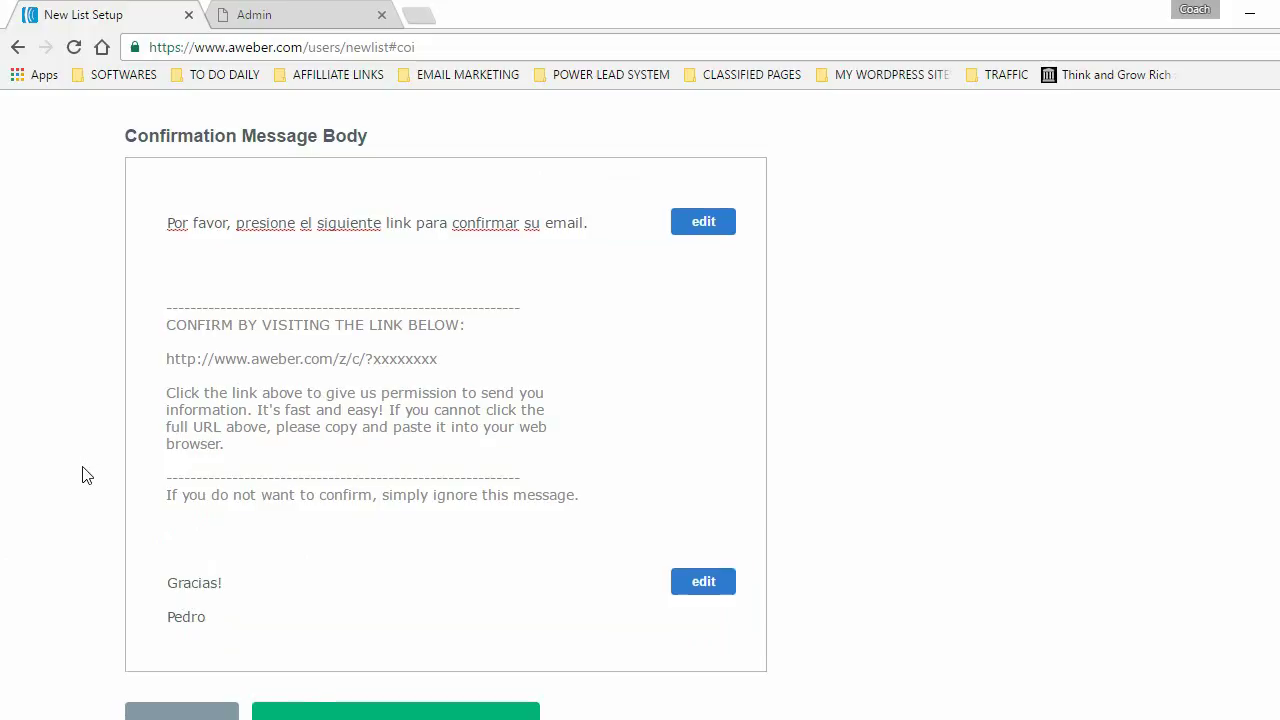
{"action": "scroll", "coordinate": [83, 475], "scroll_direction": "down", "scroll_amount": 2}
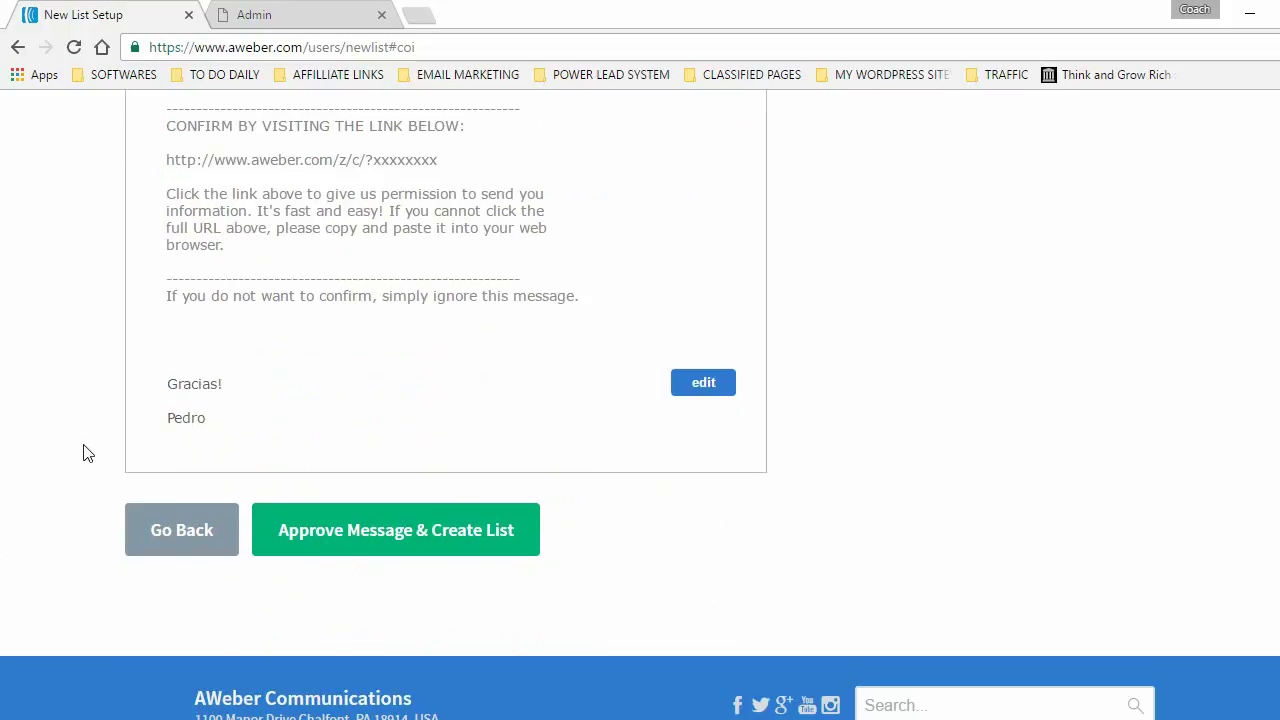
- Approve the Spanish confirmation message to create the list, then go to Sign Up Forms
{"action": "left_click", "coordinate": [418, 533]}
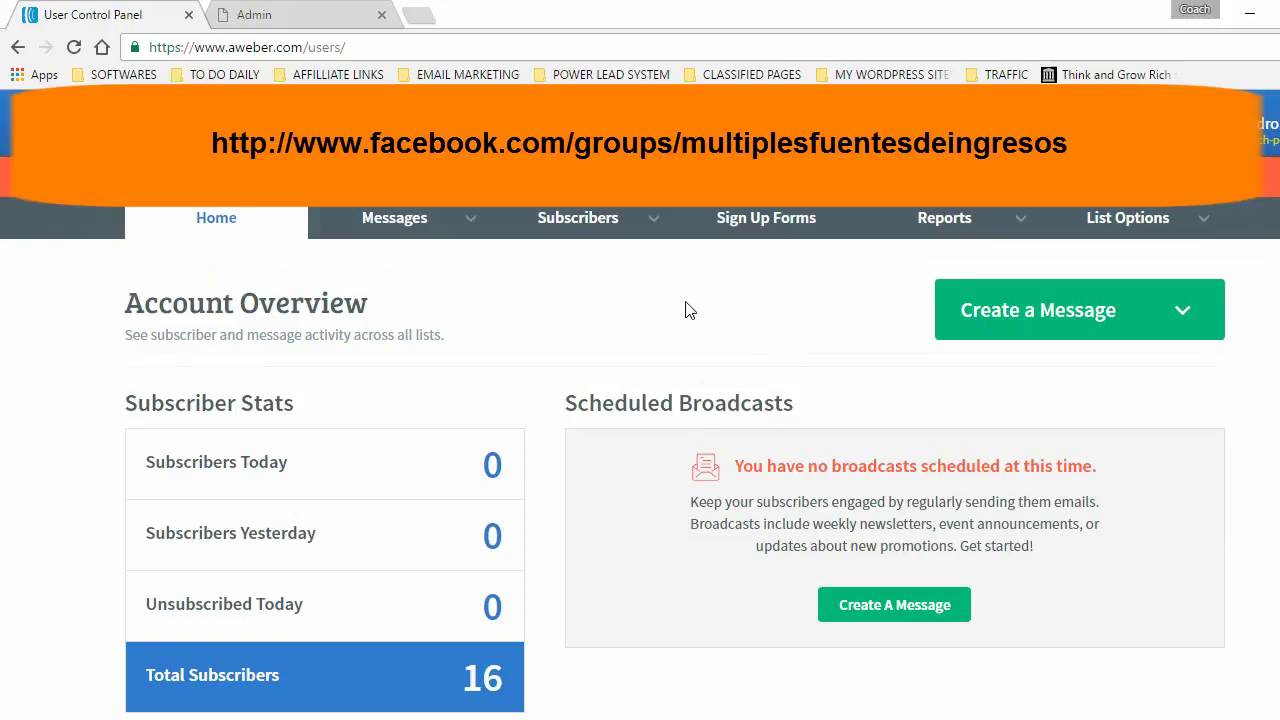
{"action": "left_click", "coordinate": [763, 220]}
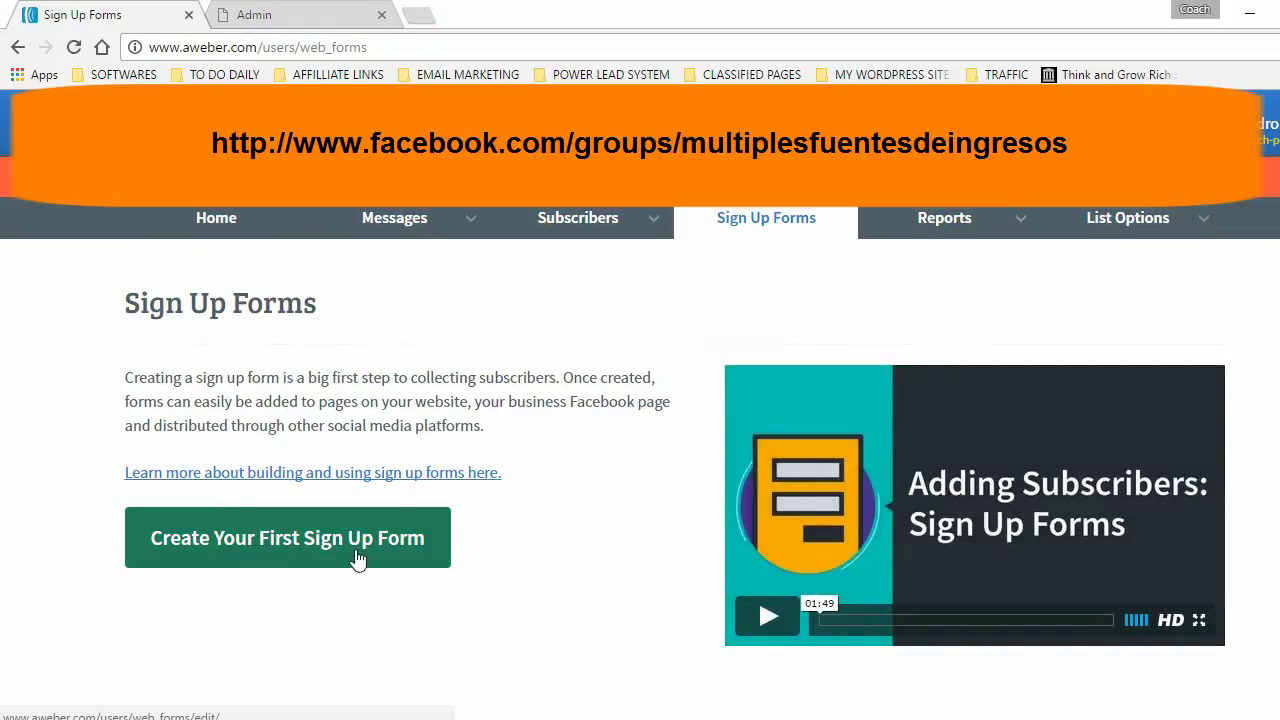
- Start the first sign-up form and load the Basic template from the popular templates
{"action": "left_click", "coordinate": [322, 545]}
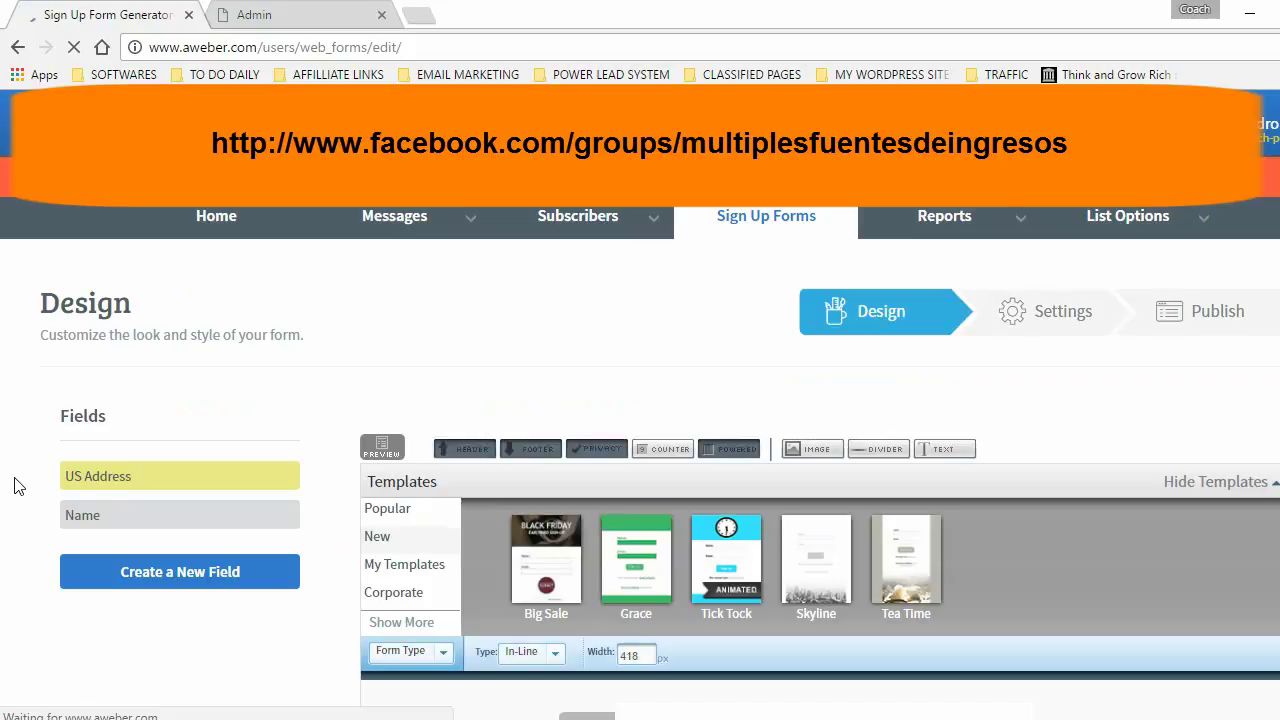
{"action": "left_click", "coordinate": [390, 512]}
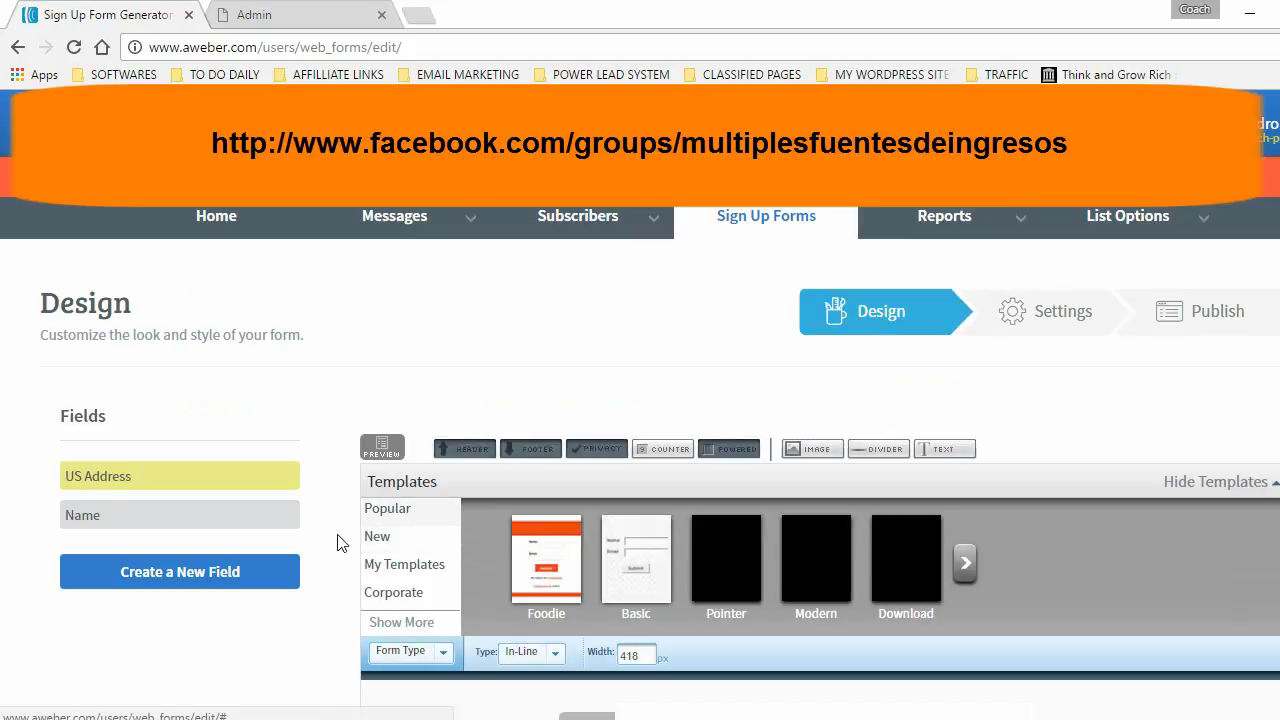
{"action": "left_click", "coordinate": [626, 572]}
{"action": "scroll", "coordinate": [383, 537], "scroll_direction": "down", "scroll_amount": 3}
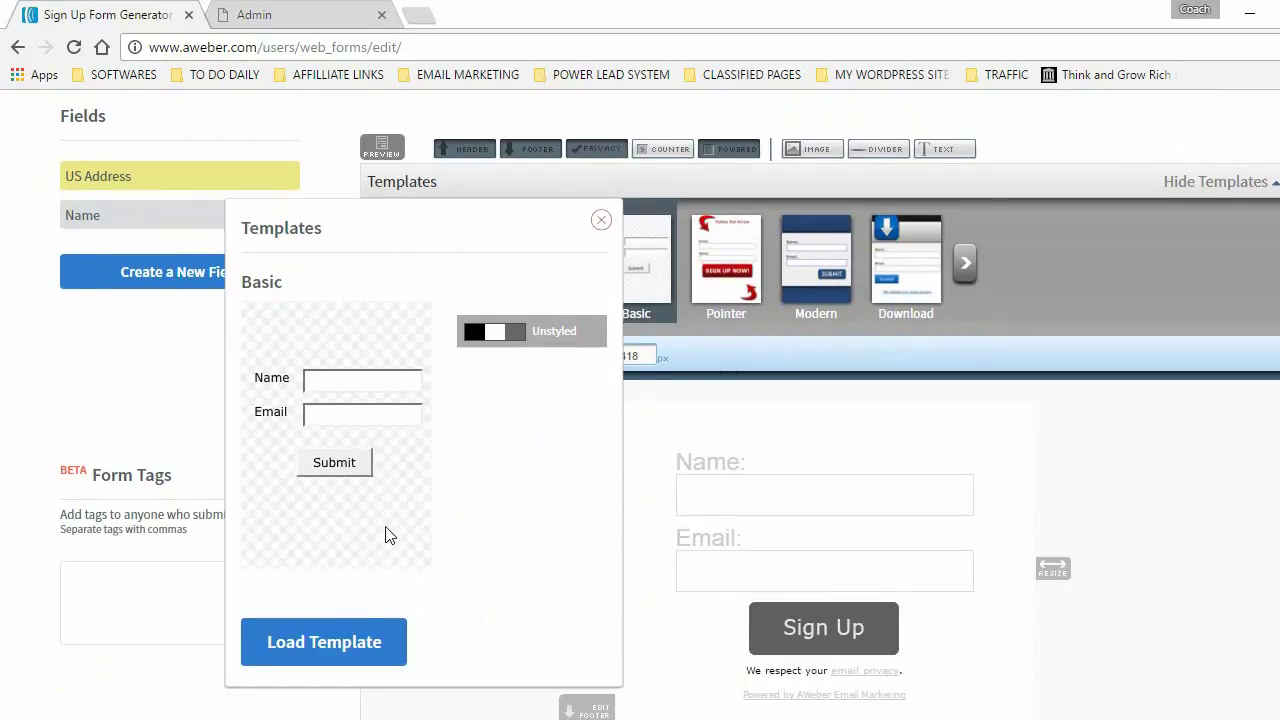
{"action": "left_click", "coordinate": [337, 641]}
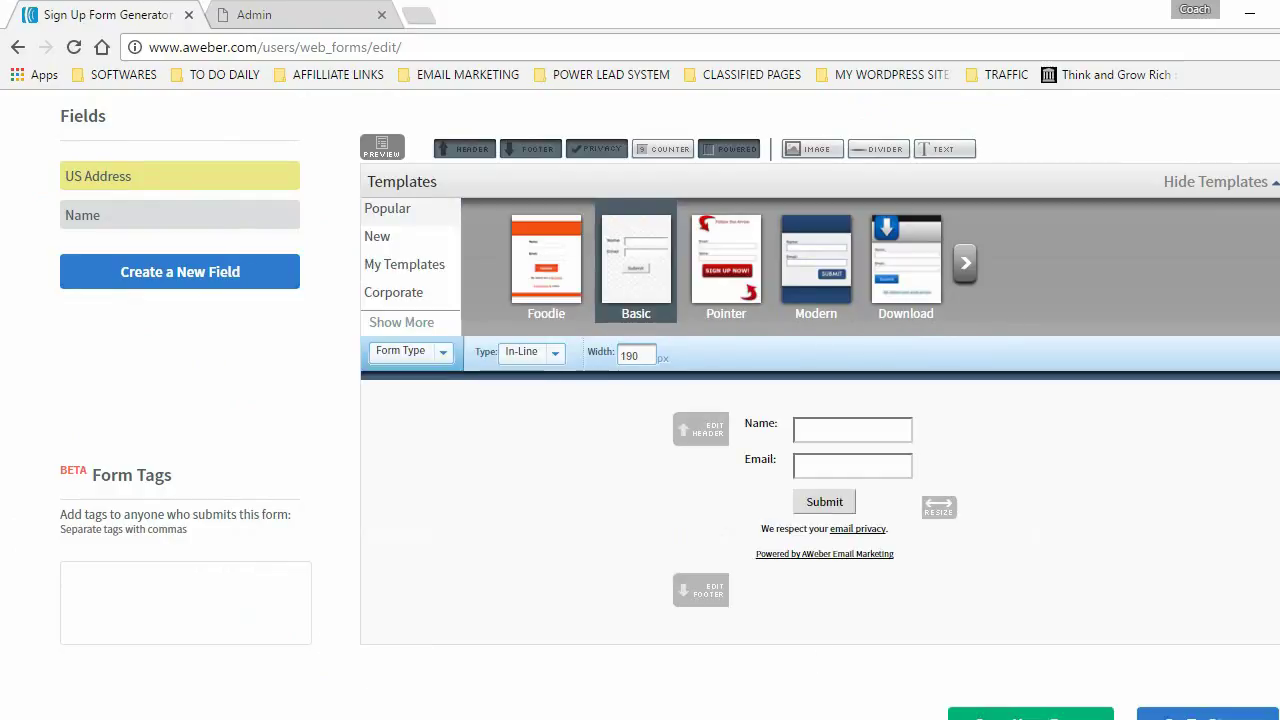
{"action": "scroll", "coordinate": [820, 400], "scroll_direction": "down", "scroll_amount": 1}
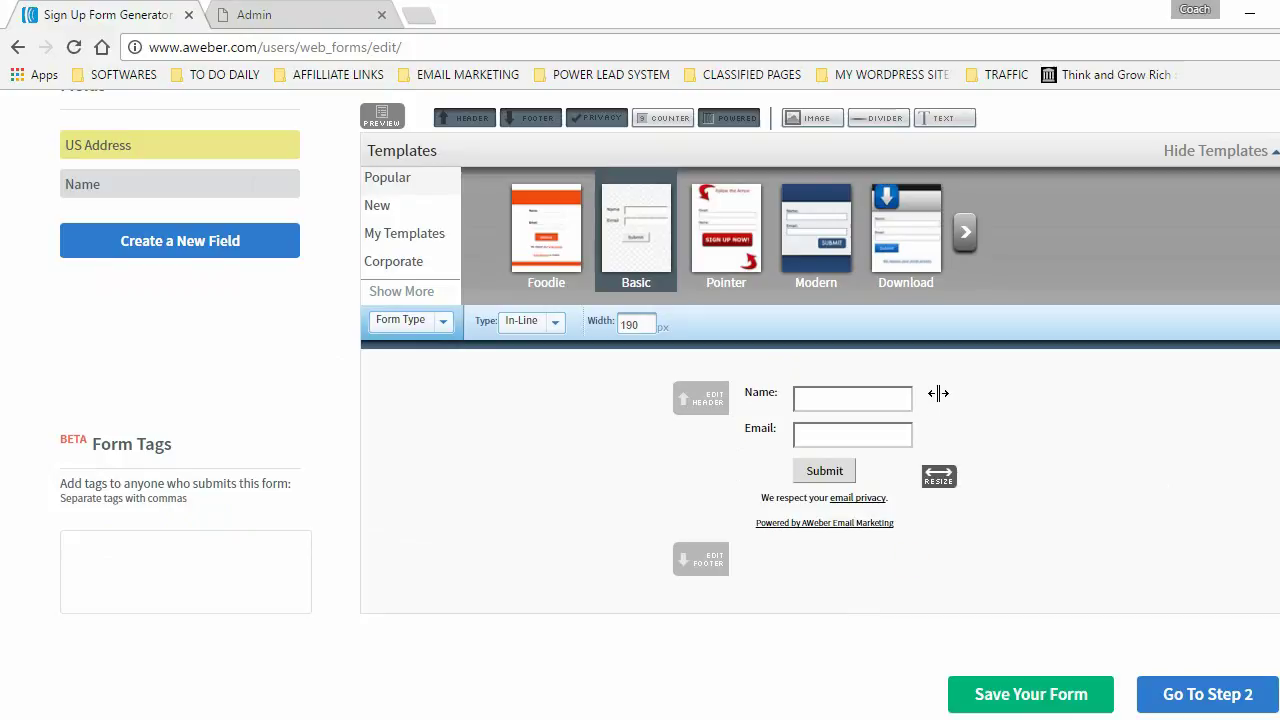
- Delete the Powered by AWeber line and footer block, then save the form design
{"action": "mouse_move", "coordinate": [910, 379]}
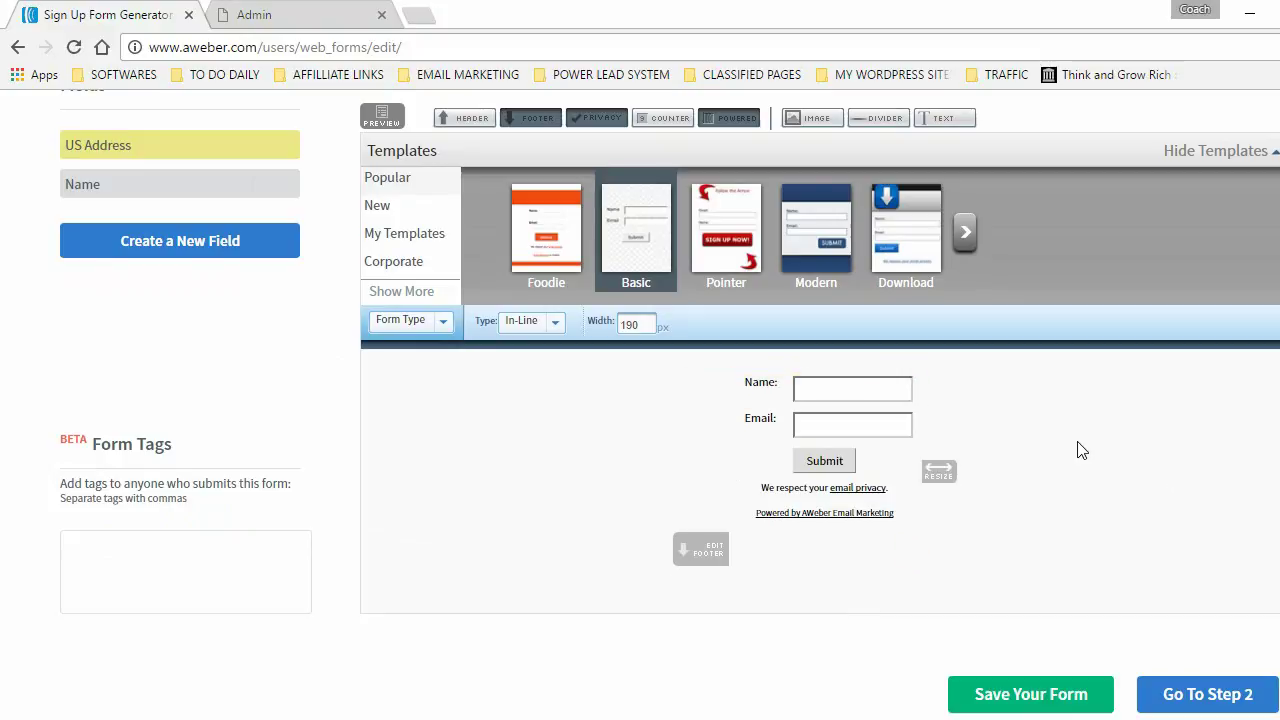
{"action": "mouse_move", "coordinate": [790, 515]}
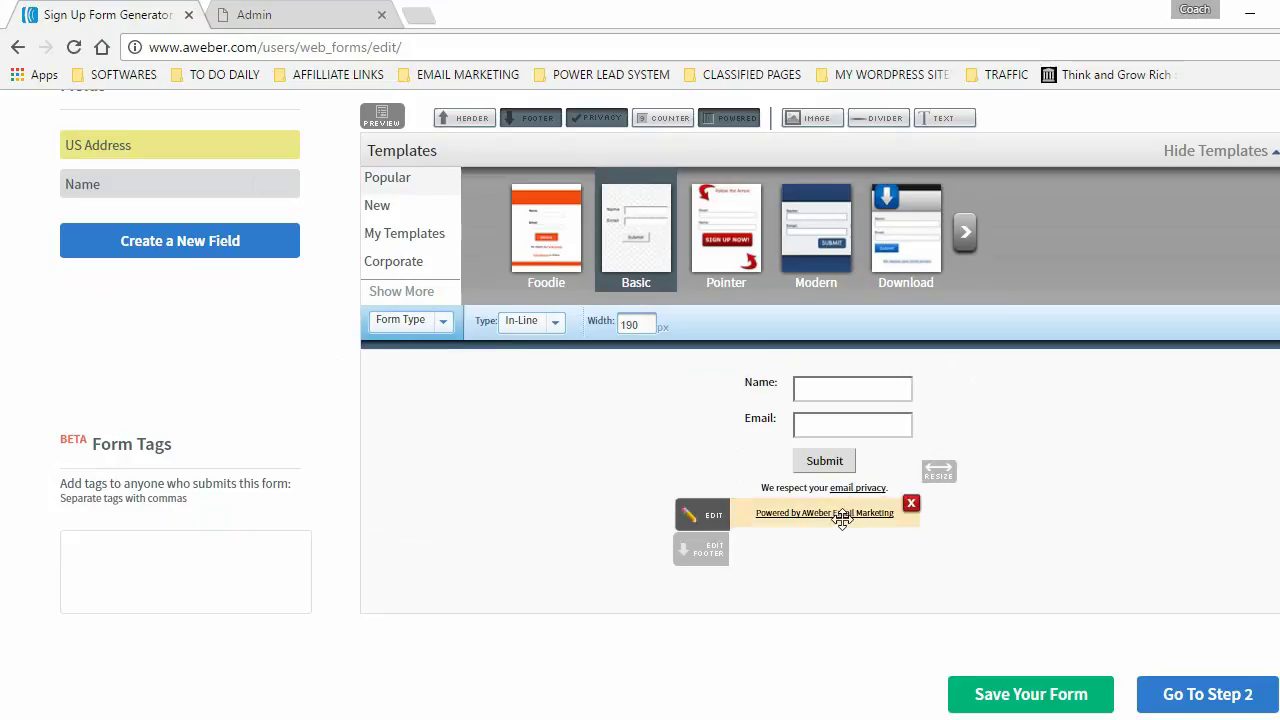
{"action": "left_click", "coordinate": [911, 505]}
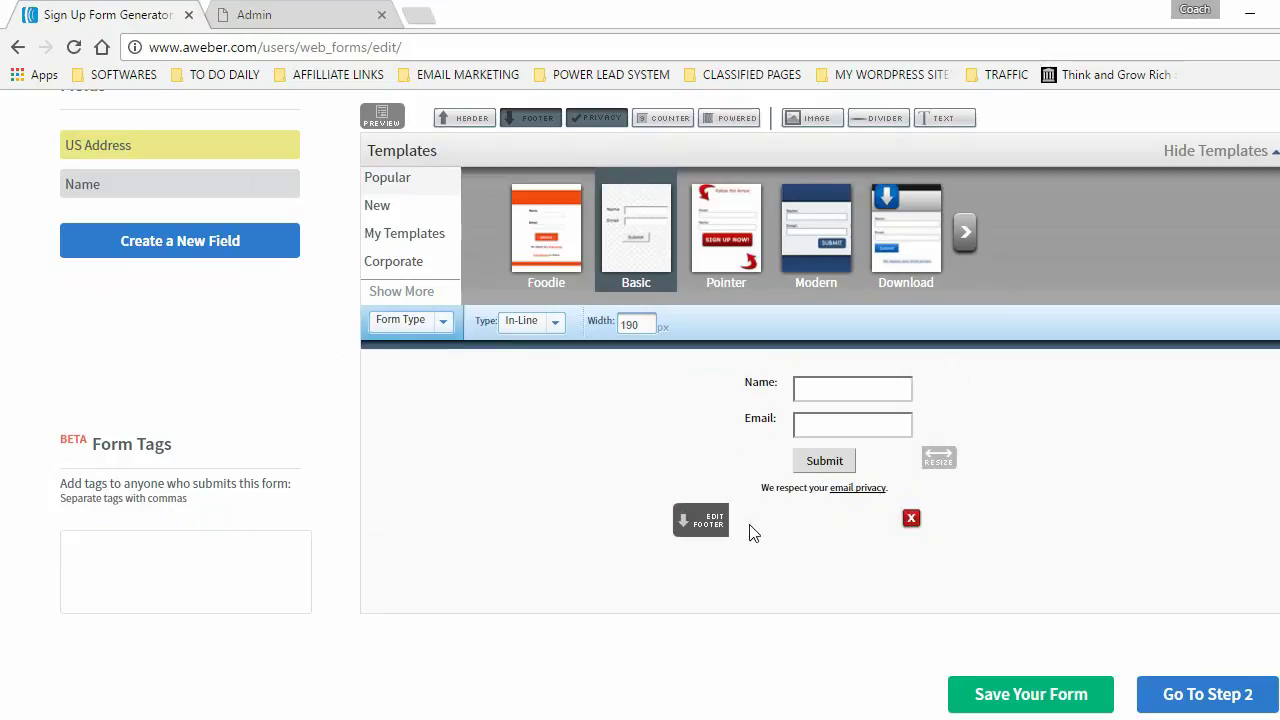
{"action": "left_click", "coordinate": [911, 518]}
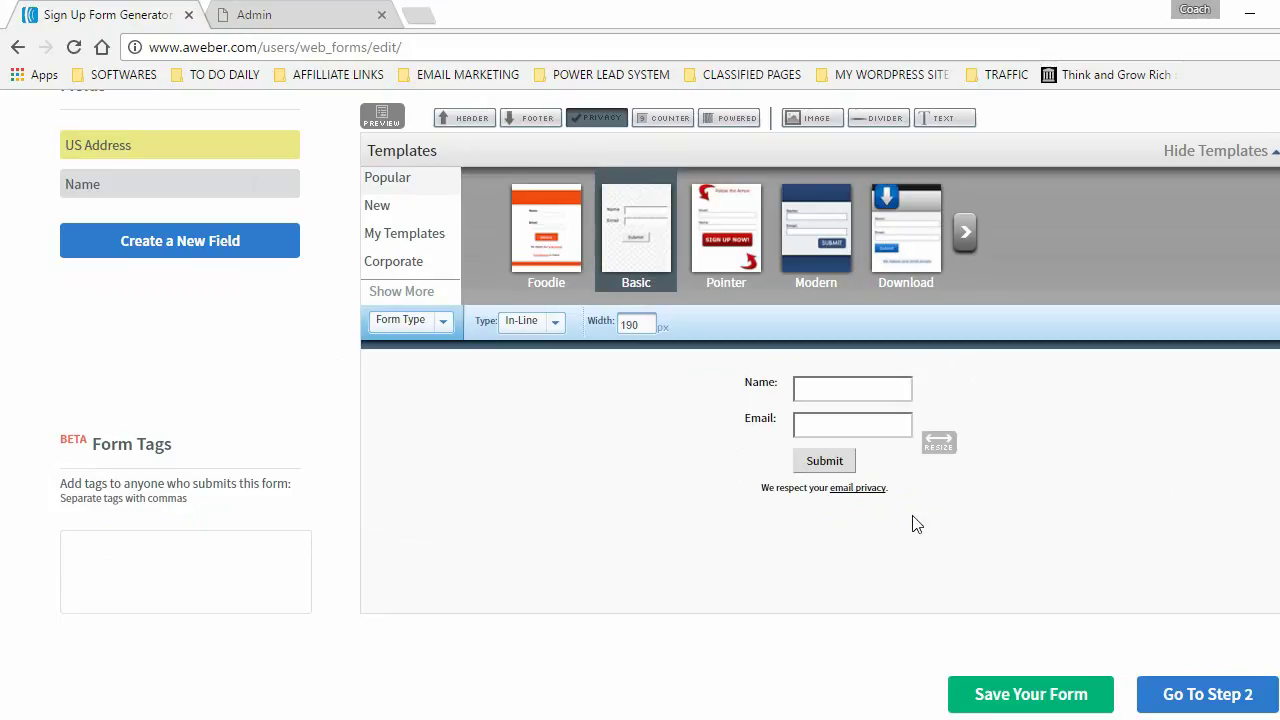
{"action": "left_click", "coordinate": [1010, 694]}
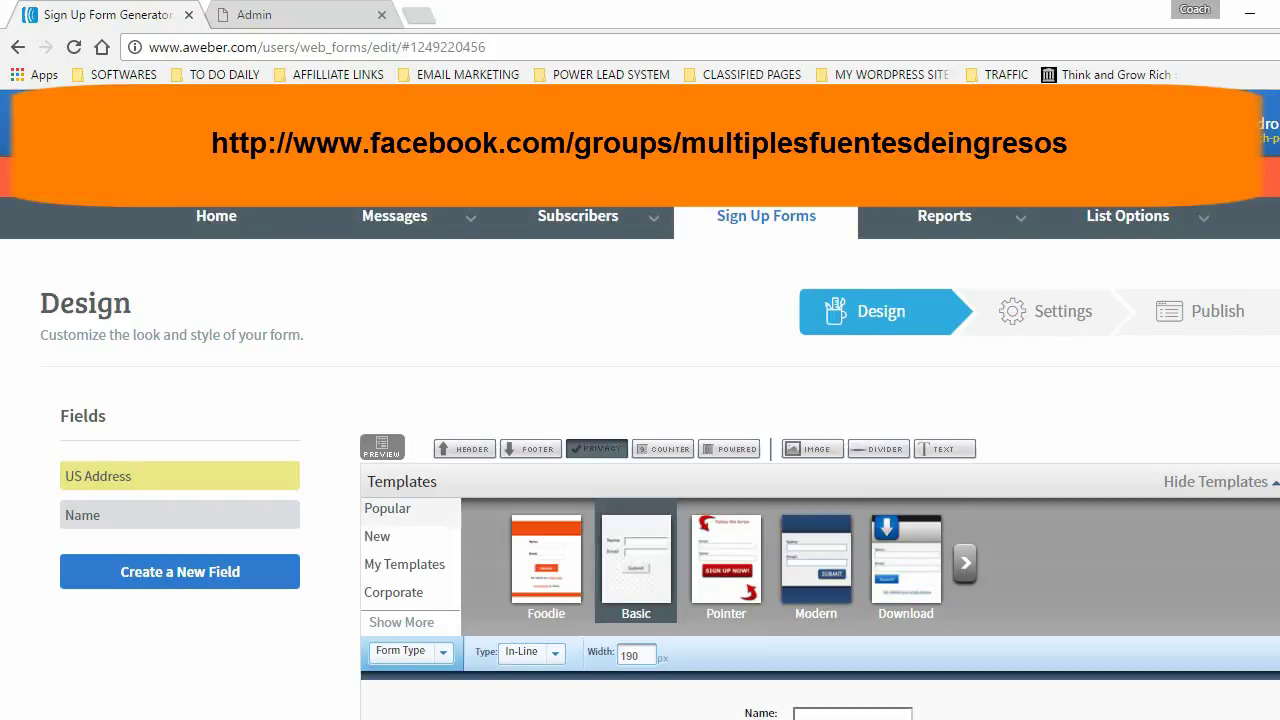
{"action": "scroll", "coordinate": [1166, 389], "scroll_direction": "down", "scroll_amount": 6}
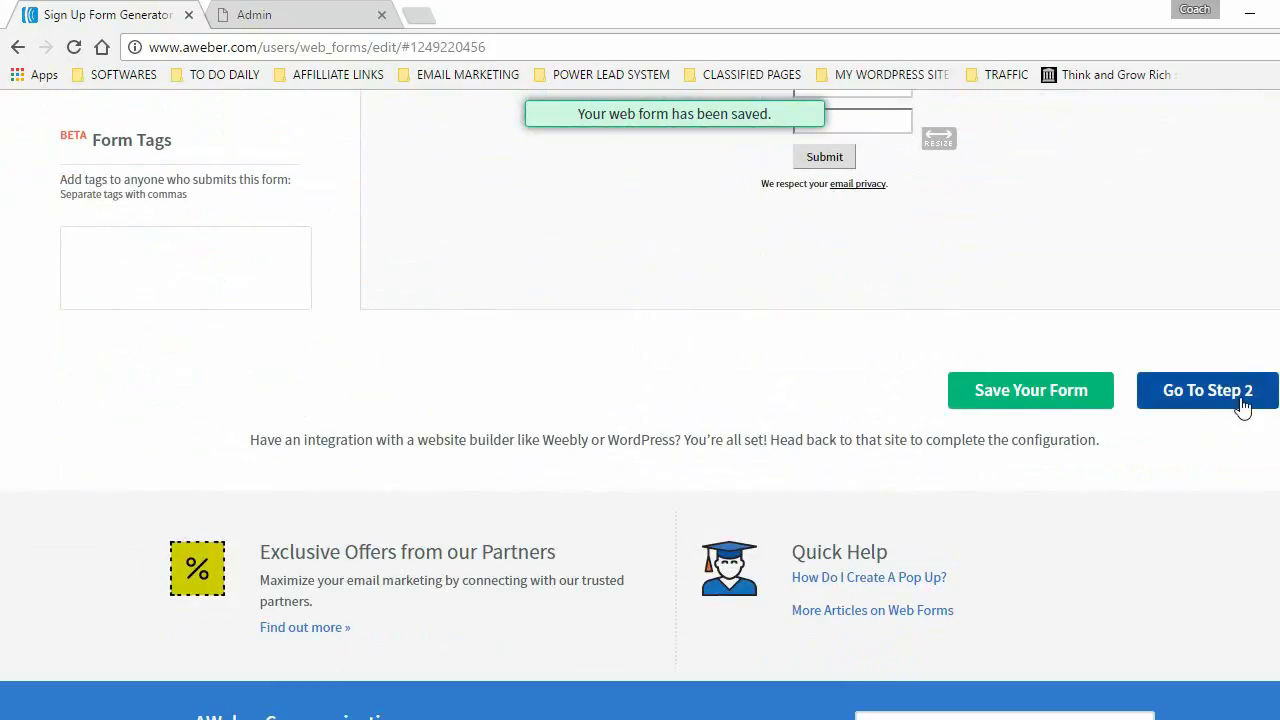
- In Step 2 settings, rename the form from 'My Web Form' to 'Registración Para M.F.I.'
{"action": "left_click", "coordinate": [1214, 394]}
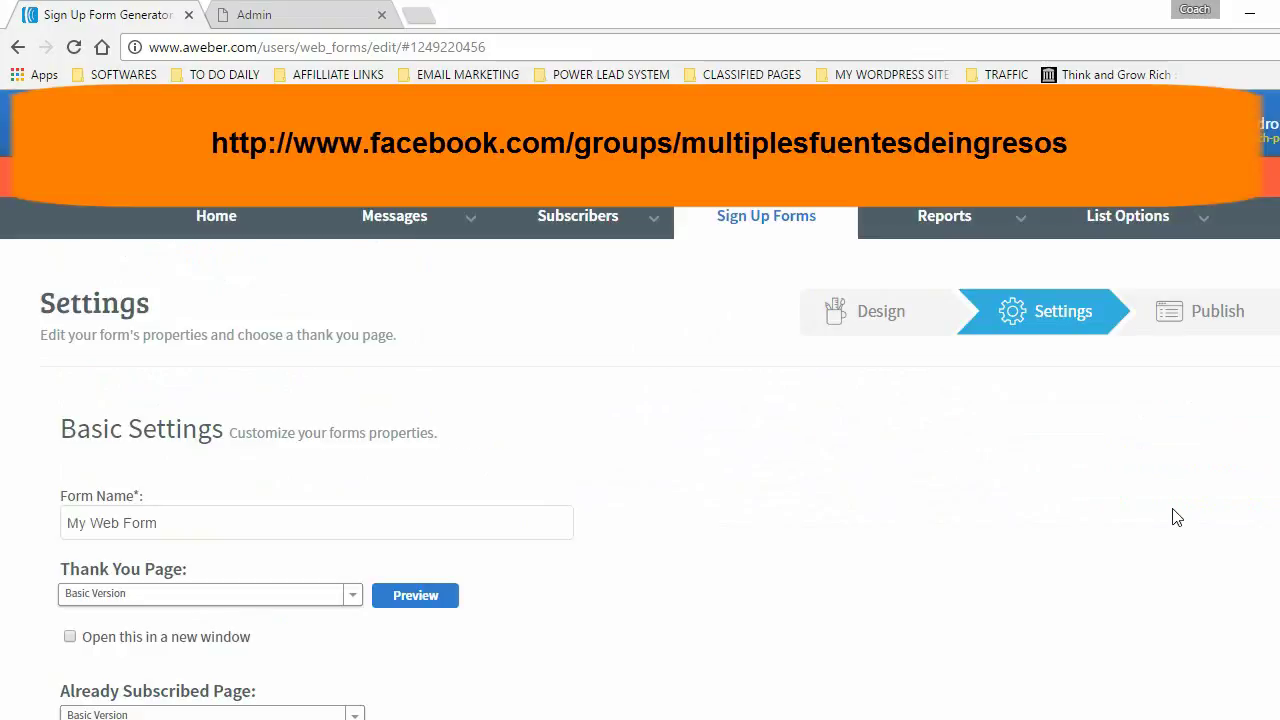
{"action": "left_click", "coordinate": [98, 514]}
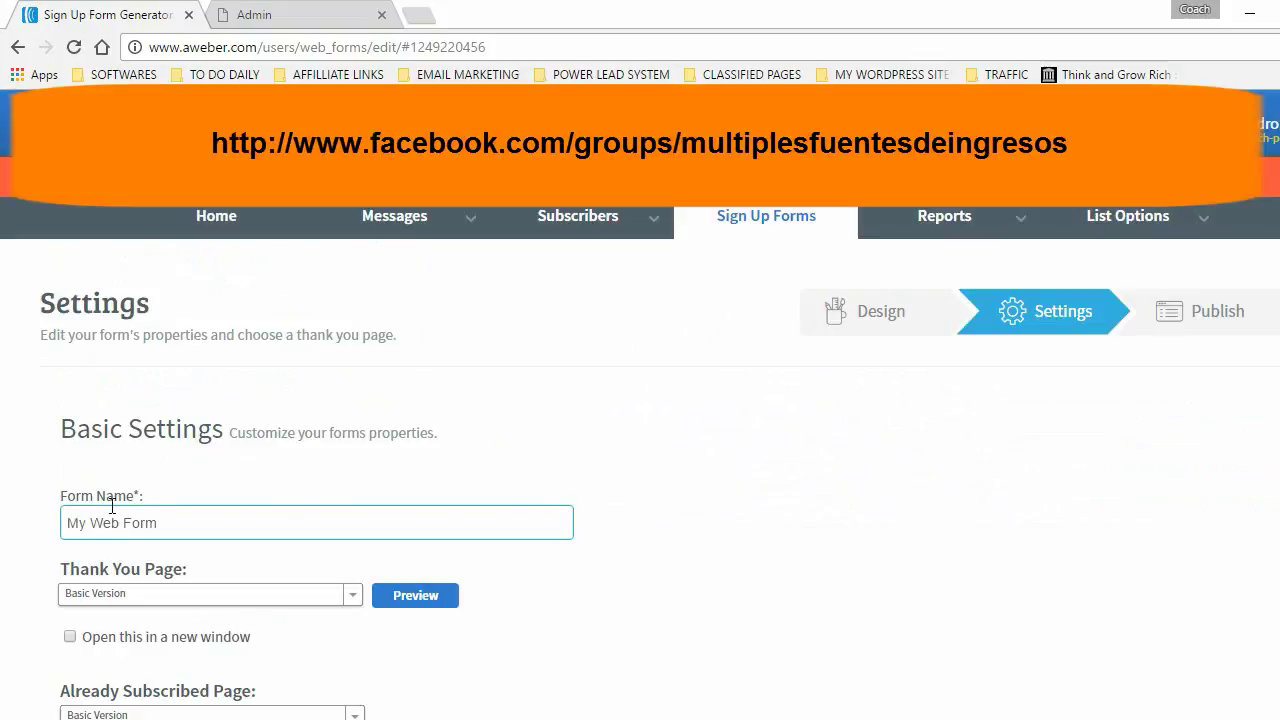
{"action": "left_click_drag", "start_coordinate": [183, 520], "coordinate": [14, 529]}
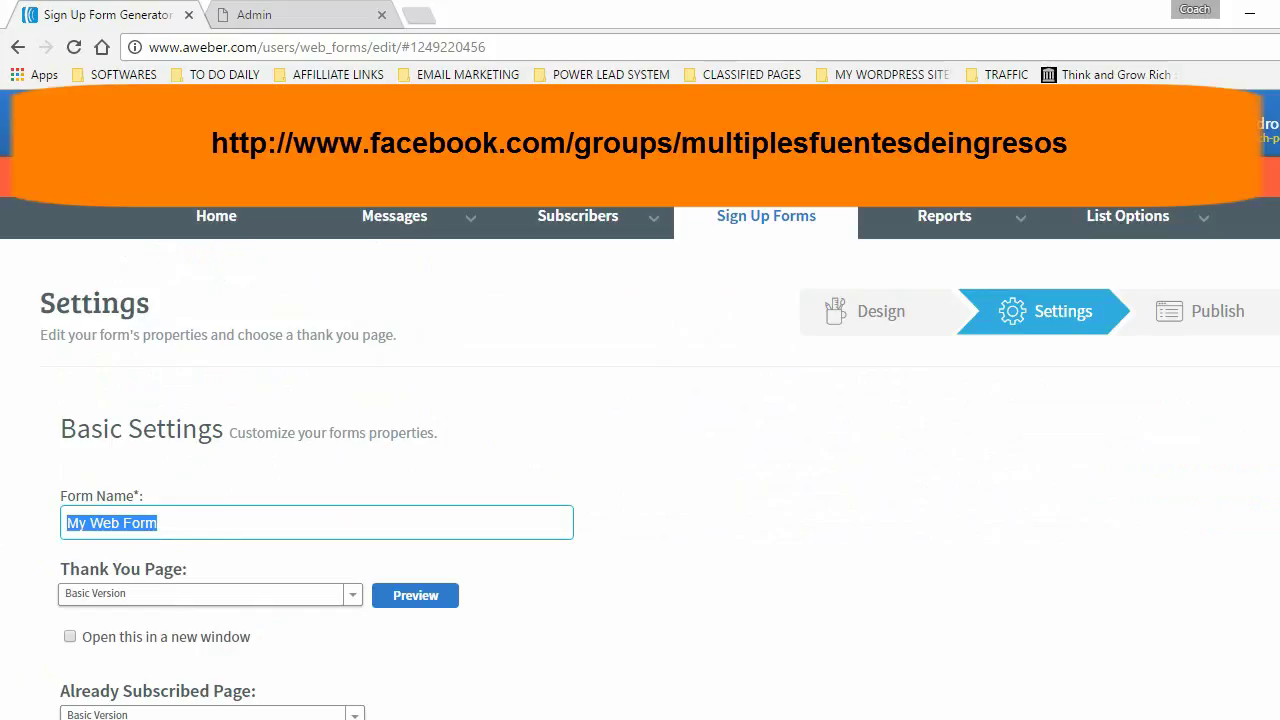
{"action": "type", "text": "Registraci"}
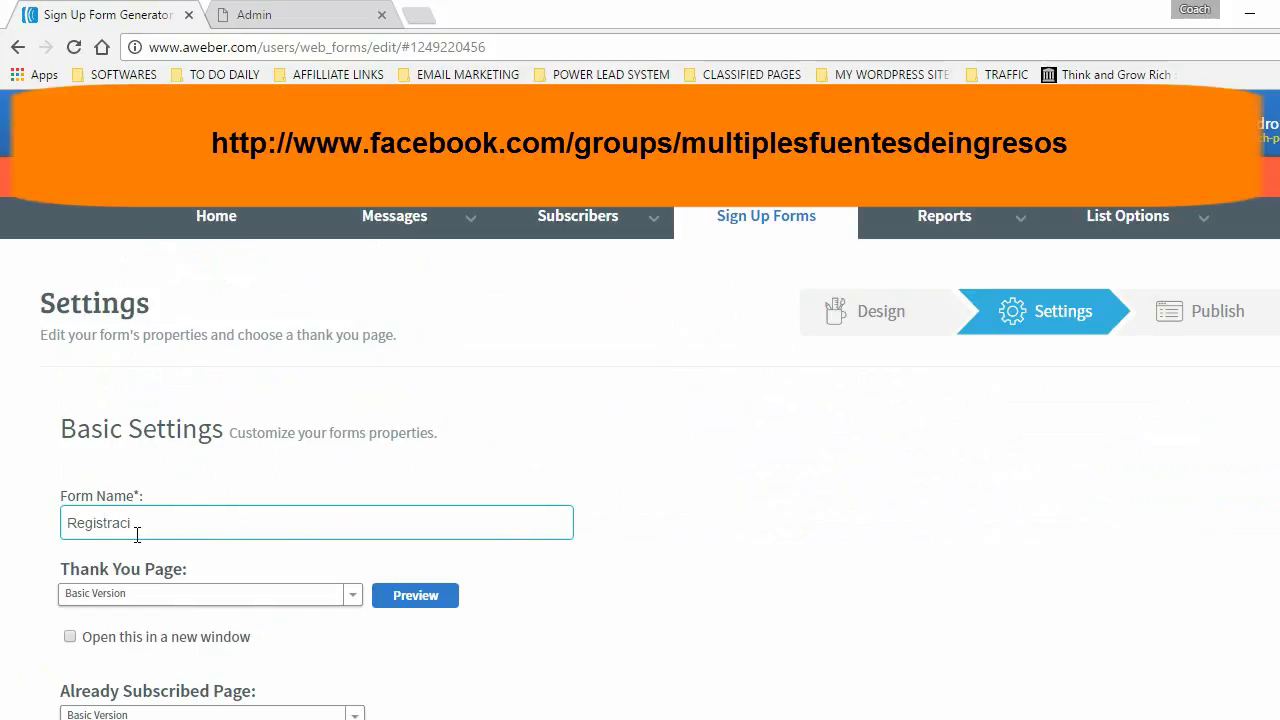
{"action": "type", "text": "ón Para M.F.I."}
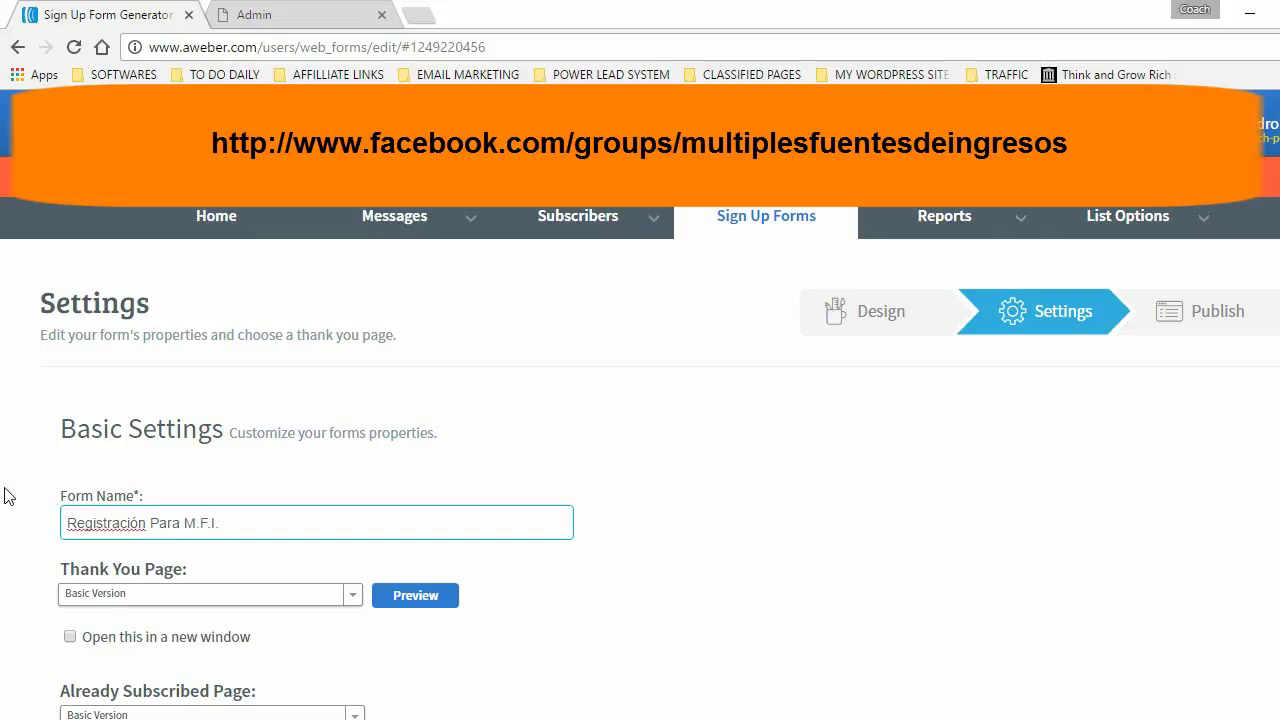
{"action": "left_click", "coordinate": [32, 466]}
- Save the form's settings and continue to the Step 3 publish page
{"action": "scroll", "coordinate": [32, 475], "scroll_direction": "down", "scroll_amount": 1}
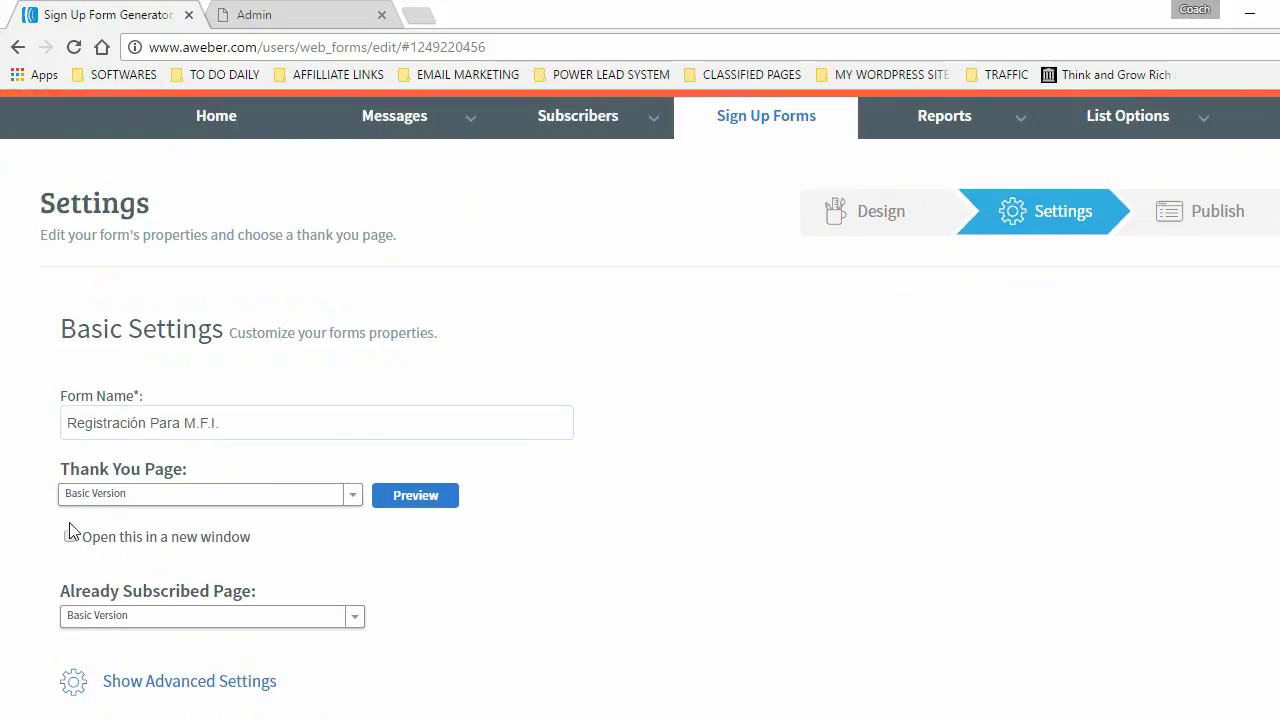
{"action": "scroll", "coordinate": [10, 510], "scroll_direction": "down", "scroll_amount": 1}
{"action": "scroll", "coordinate": [6, 504], "scroll_direction": "down", "scroll_amount": 1}
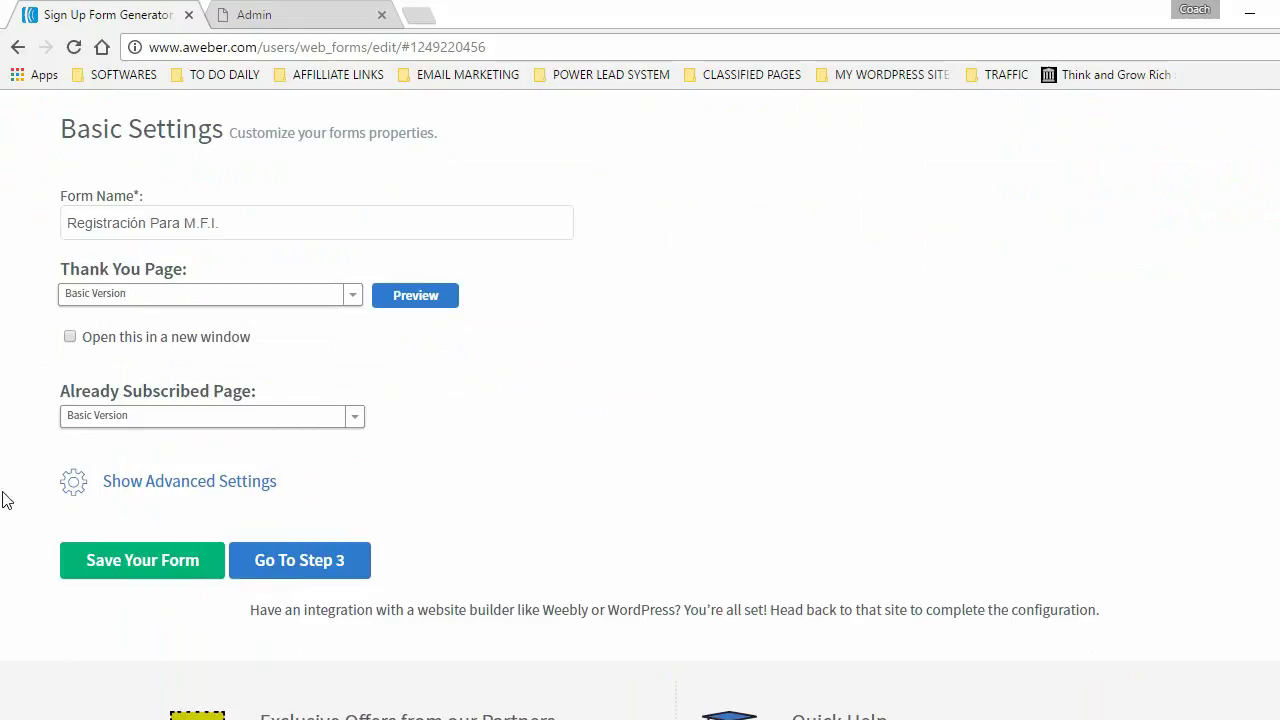
{"action": "left_click", "coordinate": [140, 563]}
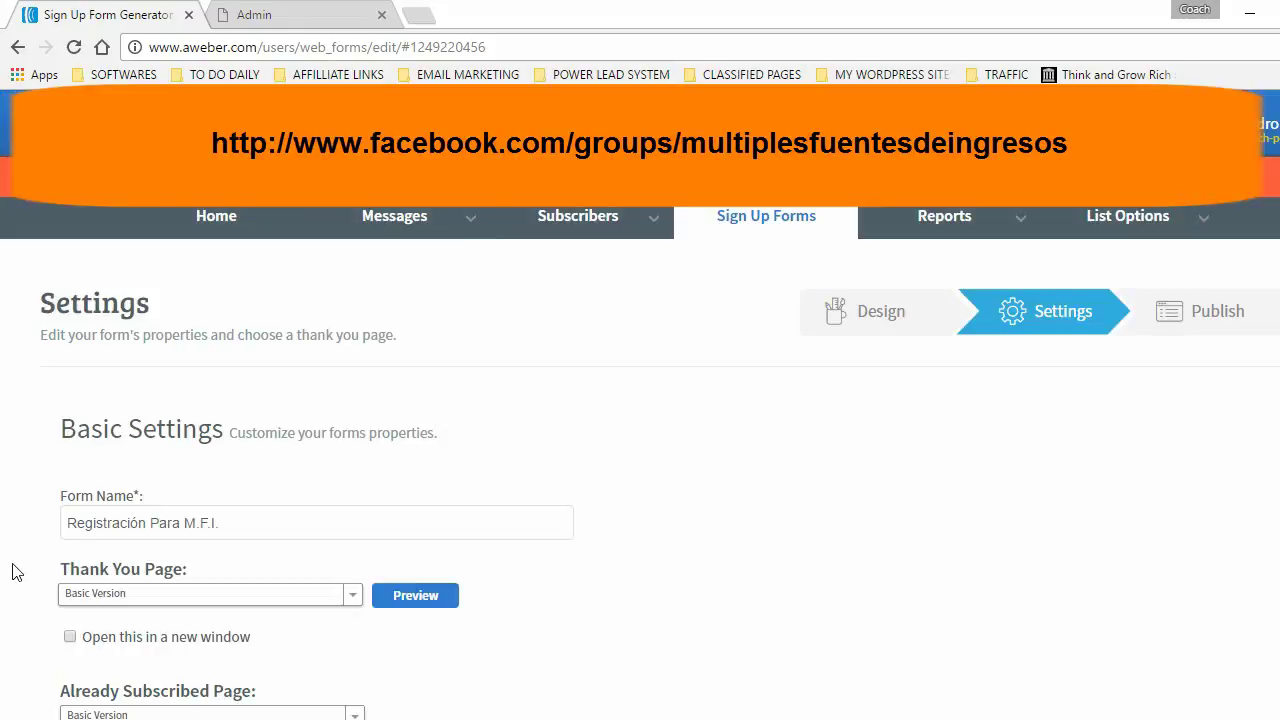
{"action": "scroll", "coordinate": [14, 572], "scroll_direction": "down", "scroll_amount": 4}
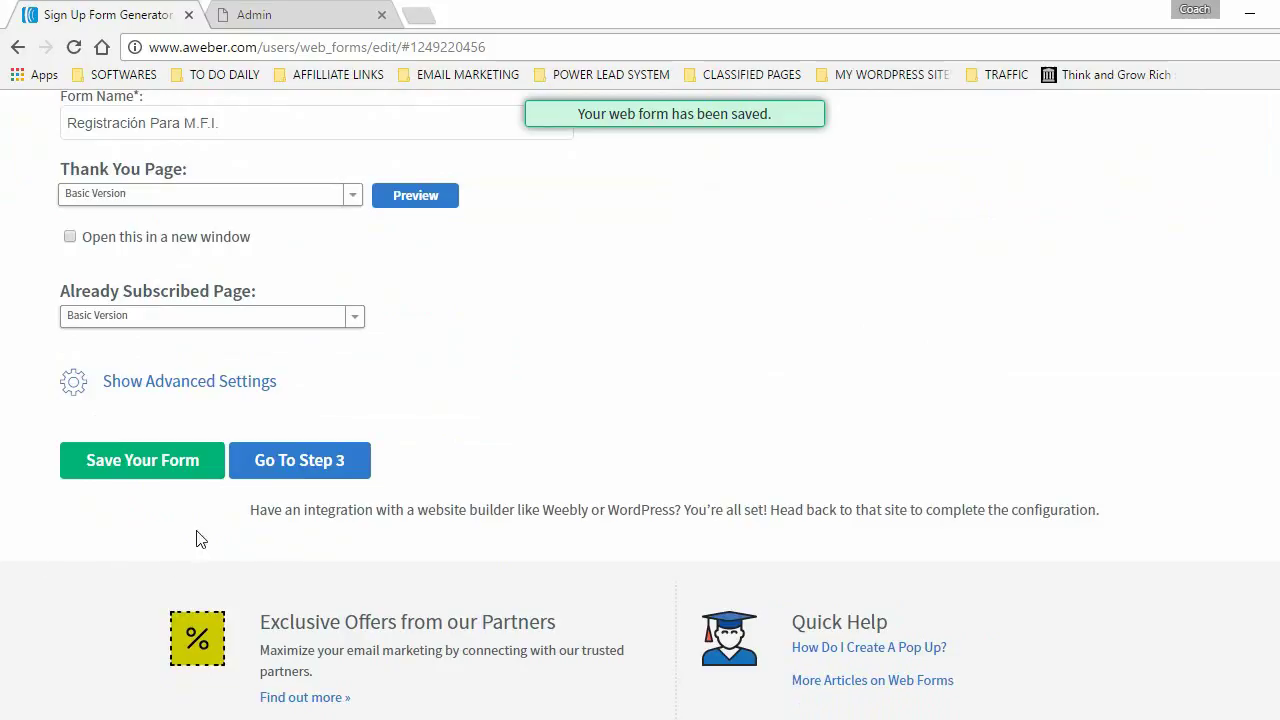
{"action": "left_click", "coordinate": [316, 468]}
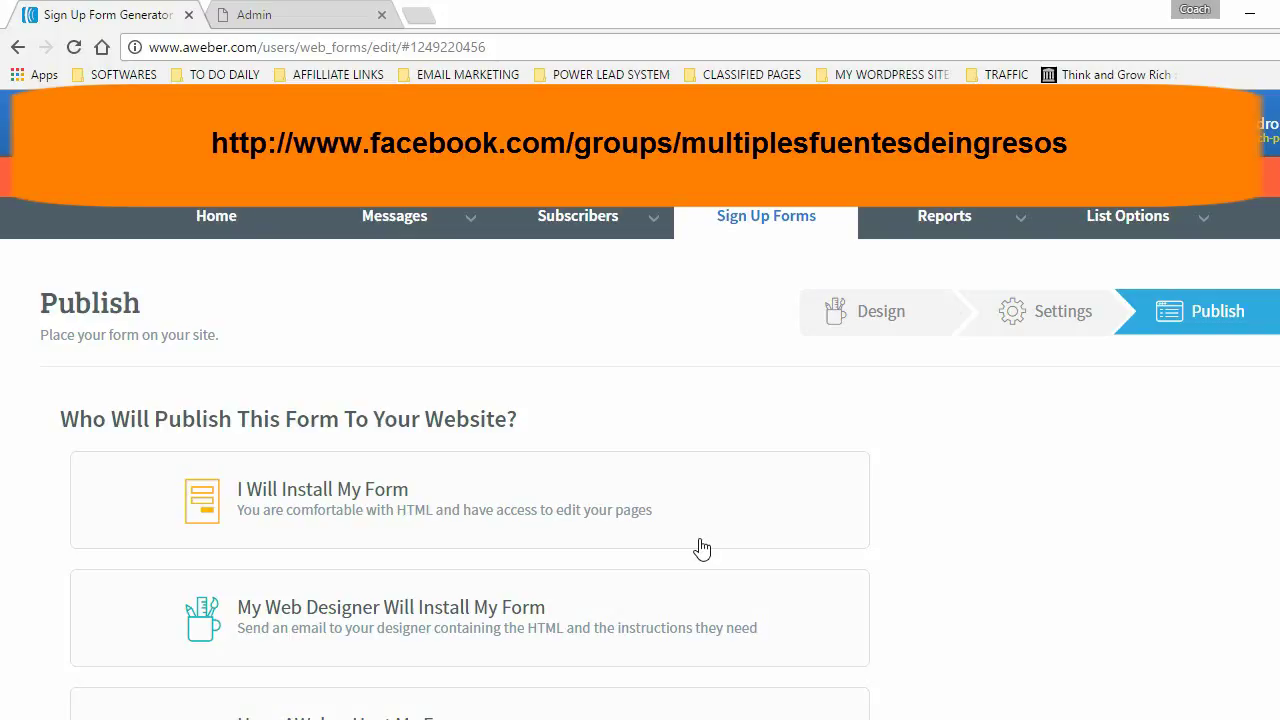
- Go to the Legacy Follow Up Series under Messages and open its campaign sharing section
{"action": "left_click", "coordinate": [404, 216]}
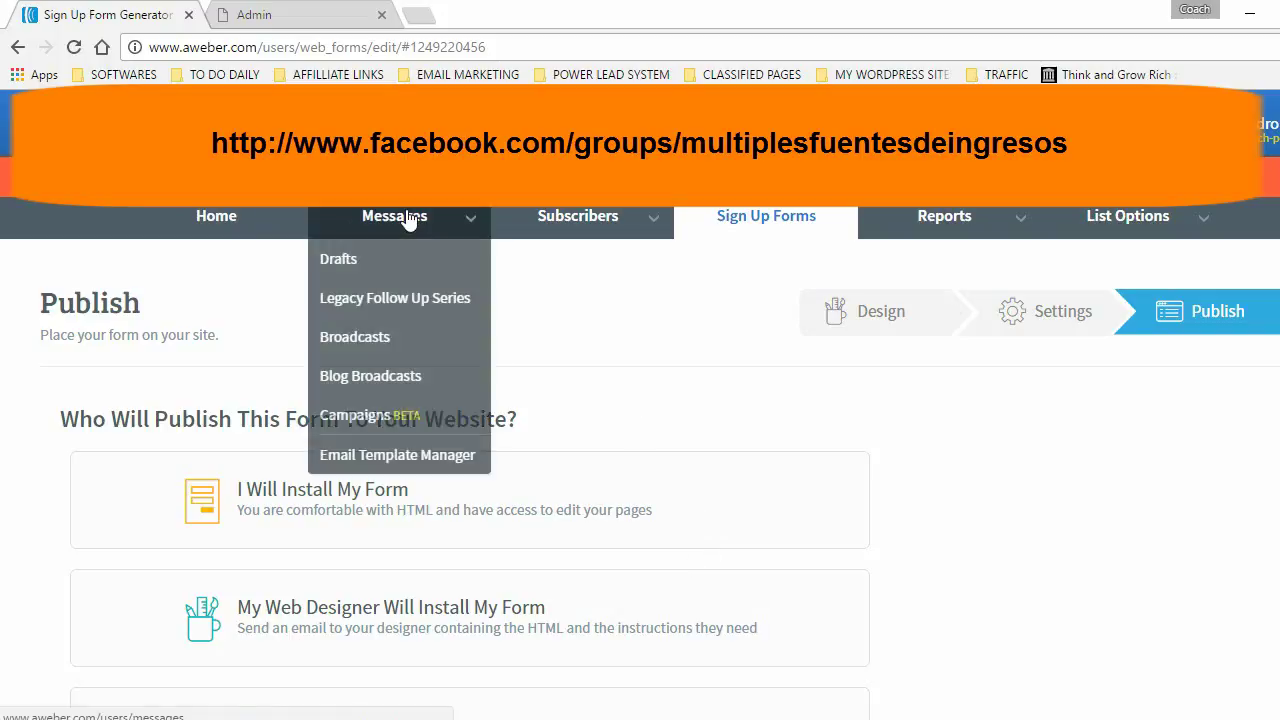
{"action": "left_click", "coordinate": [400, 300]}
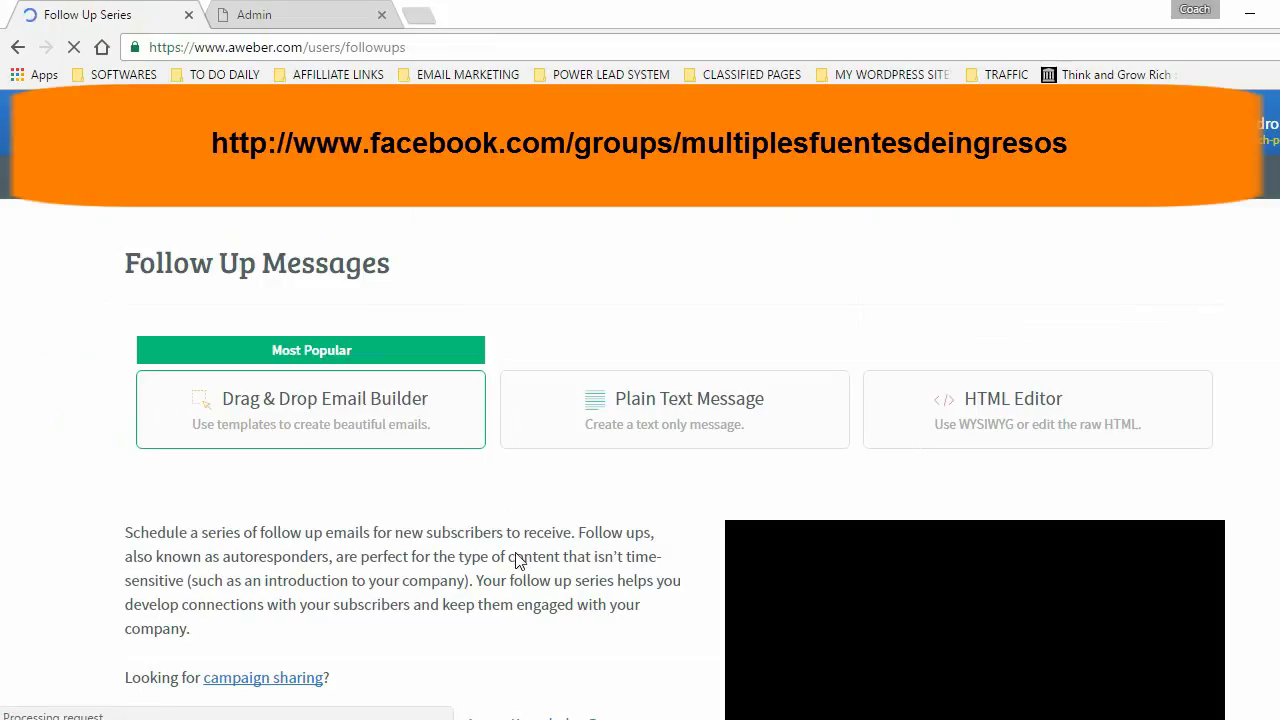
{"action": "scroll", "coordinate": [469, 566], "scroll_direction": "down", "scroll_amount": 3}
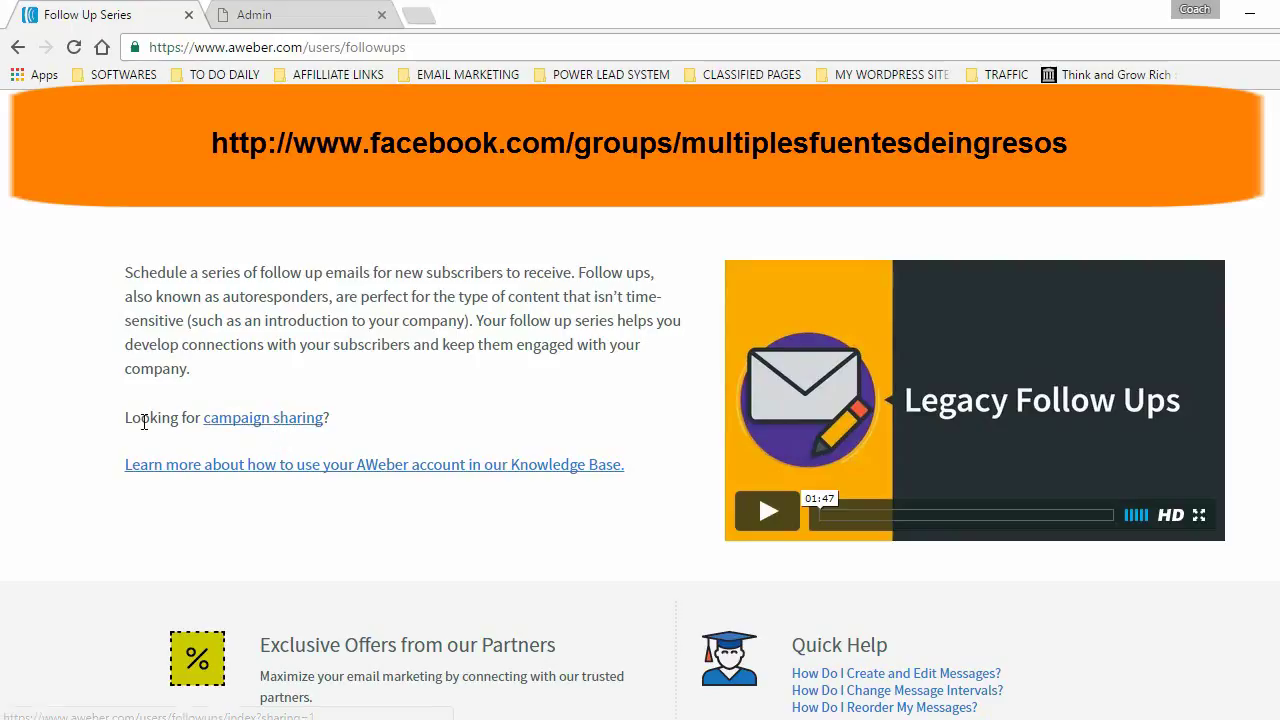
{"action": "left_click", "coordinate": [272, 425]}
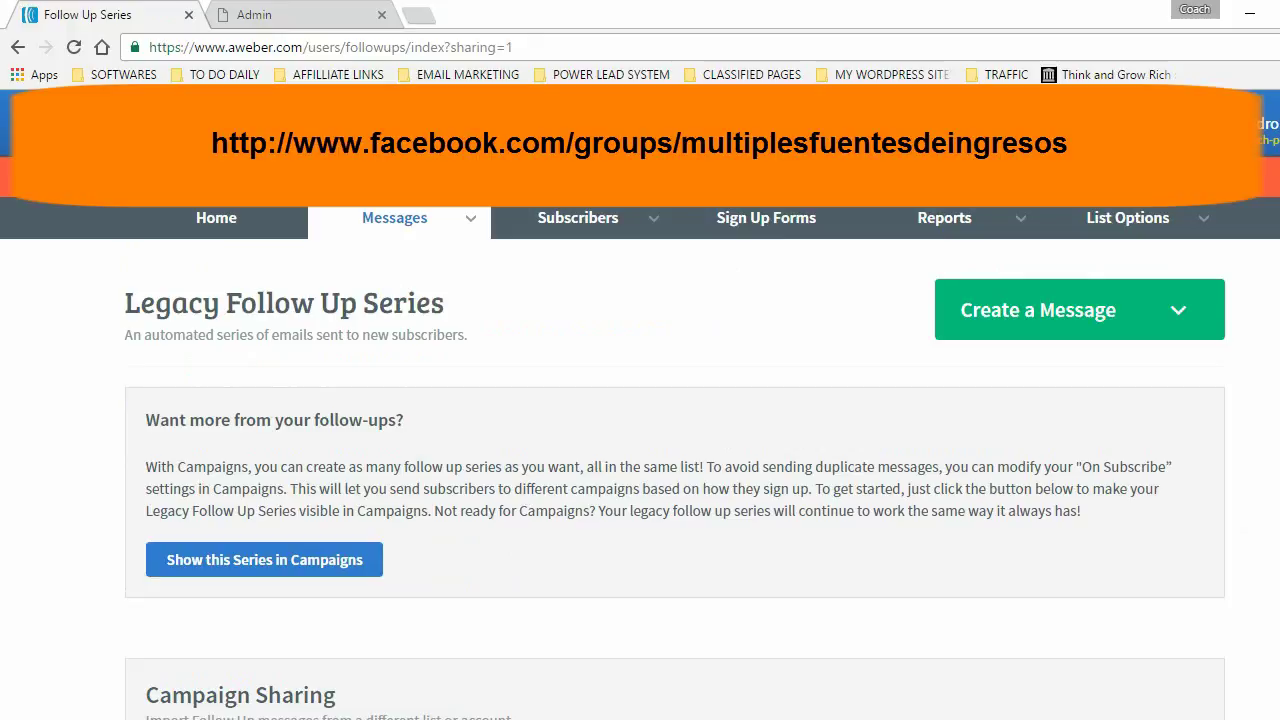
- Copy the shared campaign code from the Notepad note
{"action": "scroll", "coordinate": [557, 650], "scroll_direction": "down", "scroll_amount": 4}
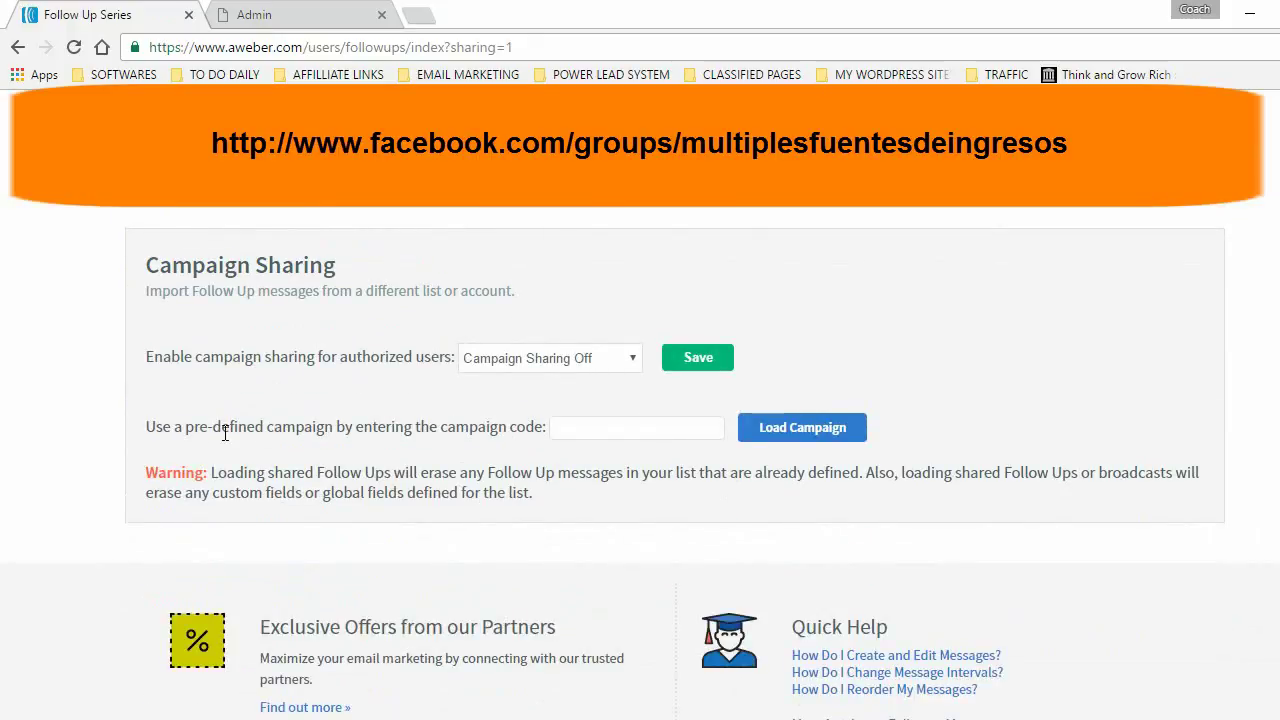
{"action": "left_click", "coordinate": [594, 430]}
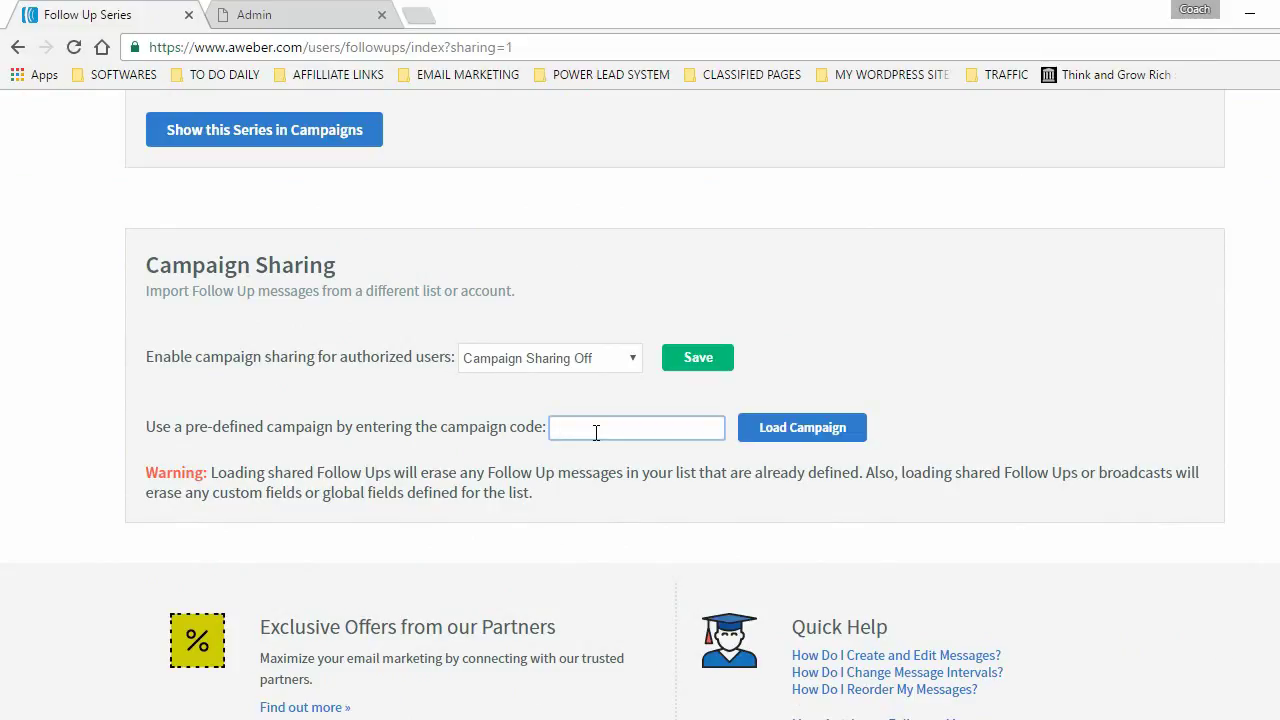
{"action": "key", "text": "alt+Tab"}
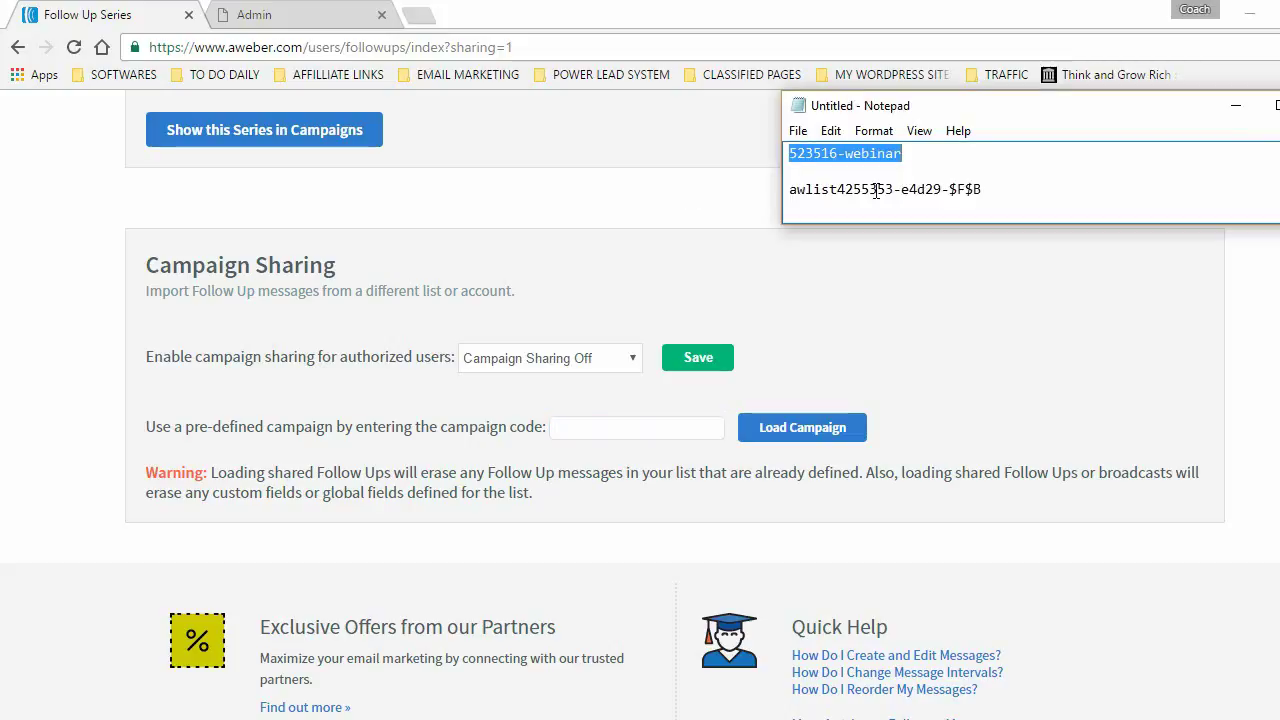
{"action": "left_click_drag", "start_coordinate": [982, 190], "coordinate": [790, 190]}
{"action": "right_click", "coordinate": [866, 189]}
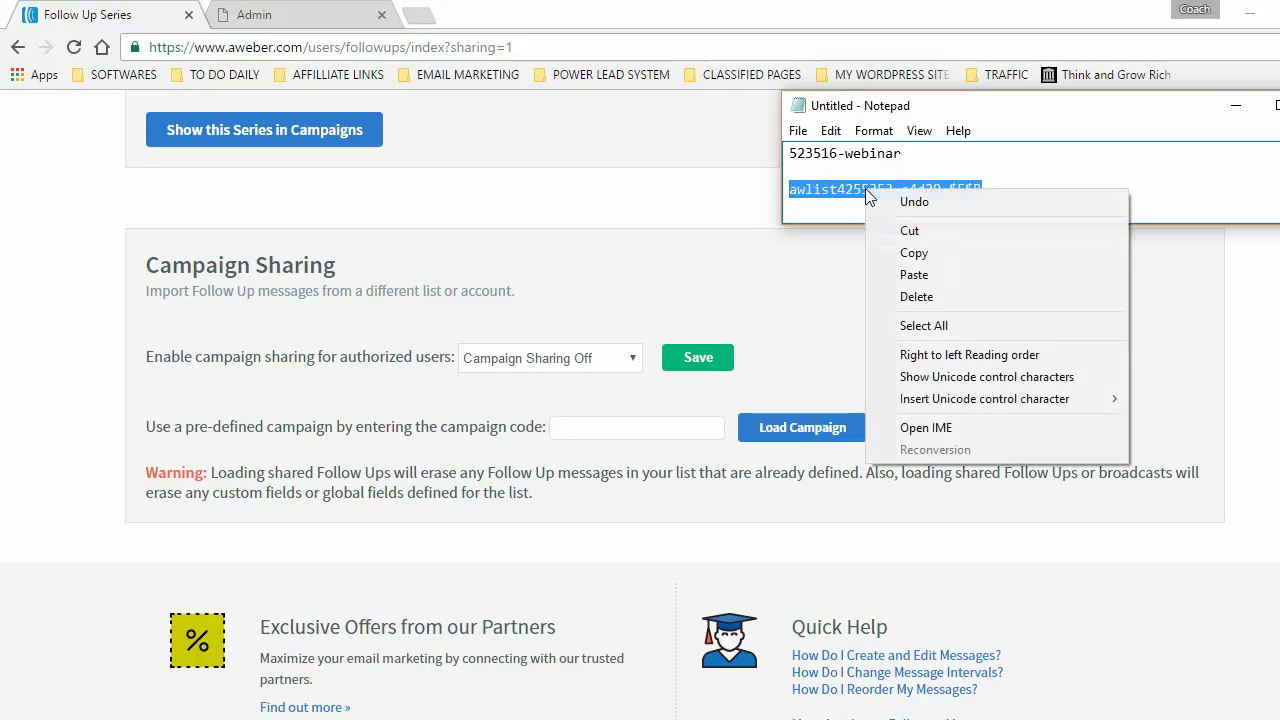
{"action": "left_click", "coordinate": [880, 255]}
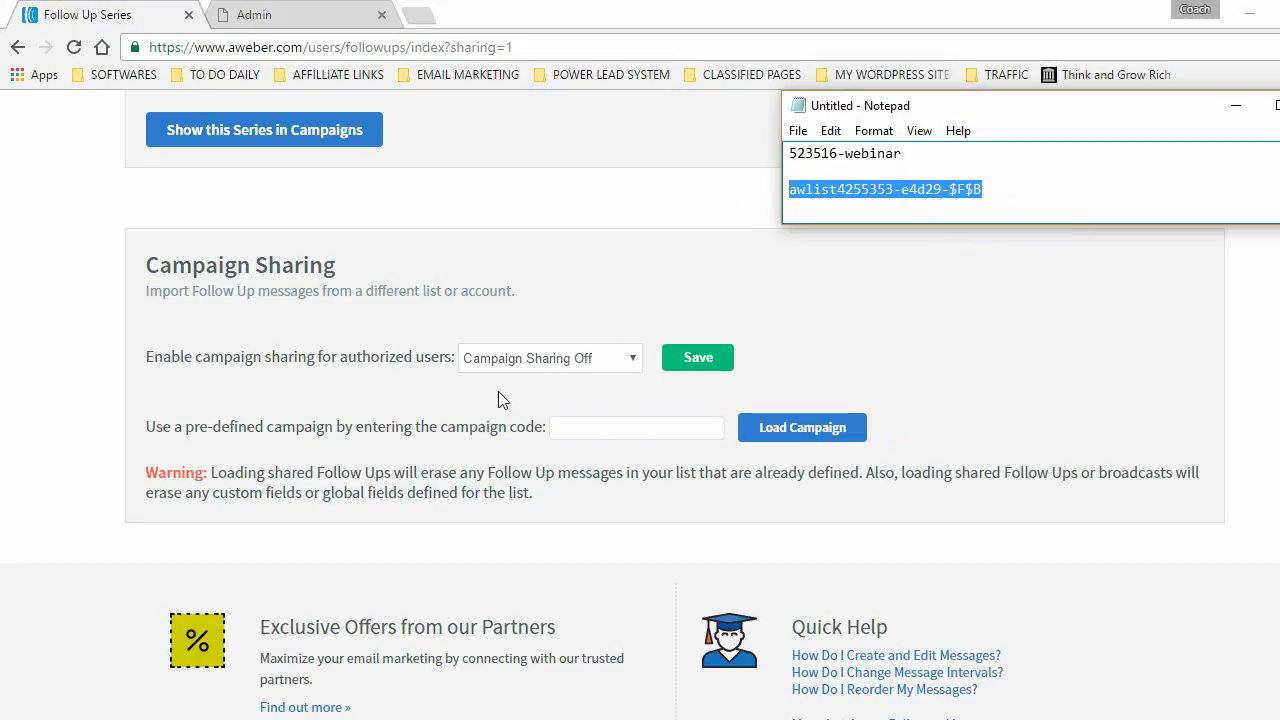
- Paste the campaign code into the campaign code field and load the shared campaign
{"action": "left_click", "coordinate": [582, 432]}
{"action": "right_click", "coordinate": [577, 431]}
{"action": "left_click", "coordinate": [625, 551]}
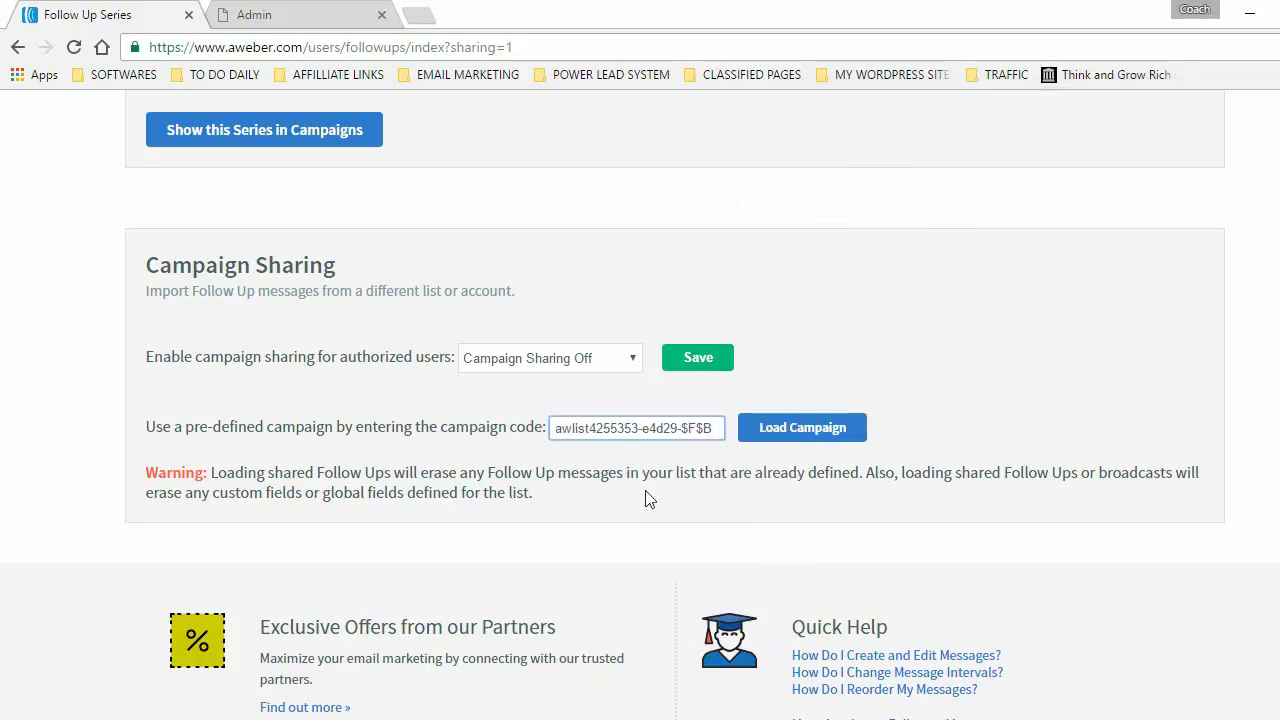
{"action": "left_click", "coordinate": [805, 428]}
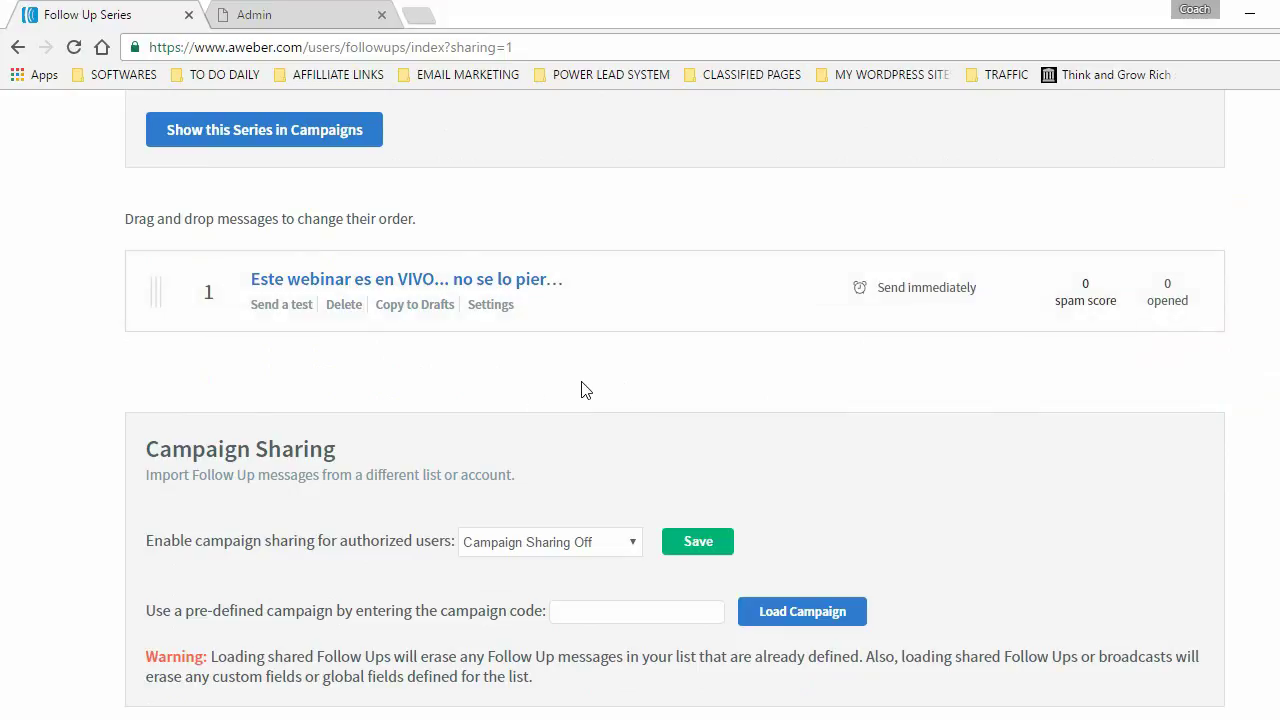
- Open the imported live-webinar reminder message and select its 'PRESIONE AQUI!' link text
{"action": "left_click", "coordinate": [384, 283]}
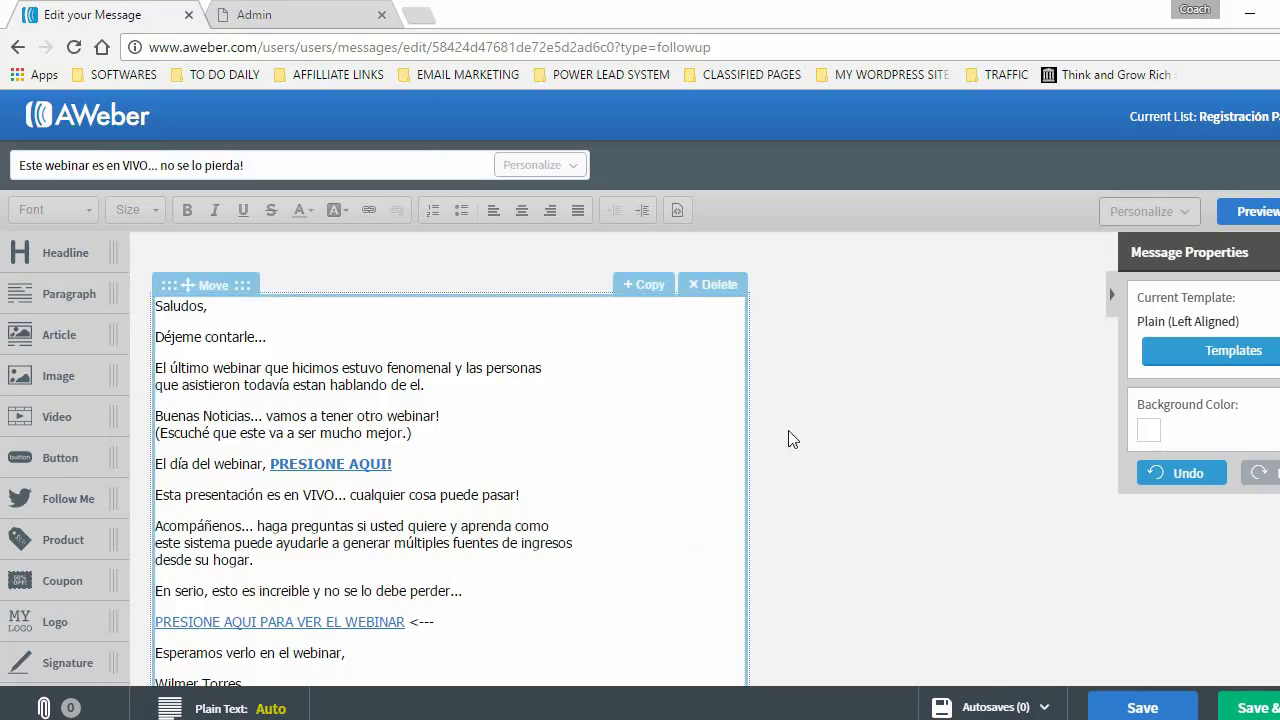
{"action": "scroll", "coordinate": [798, 456], "scroll_direction": "down", "scroll_amount": 1}
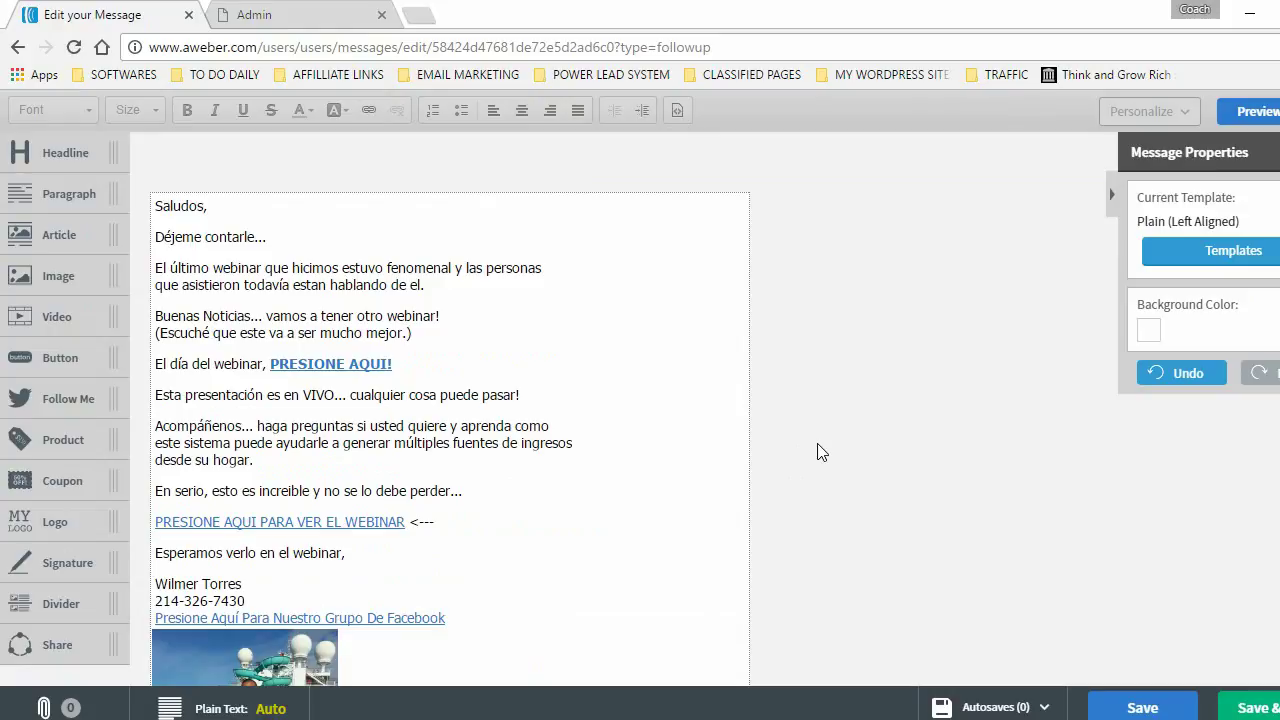
{"action": "scroll", "coordinate": [818, 455], "scroll_direction": "down", "scroll_amount": 2}
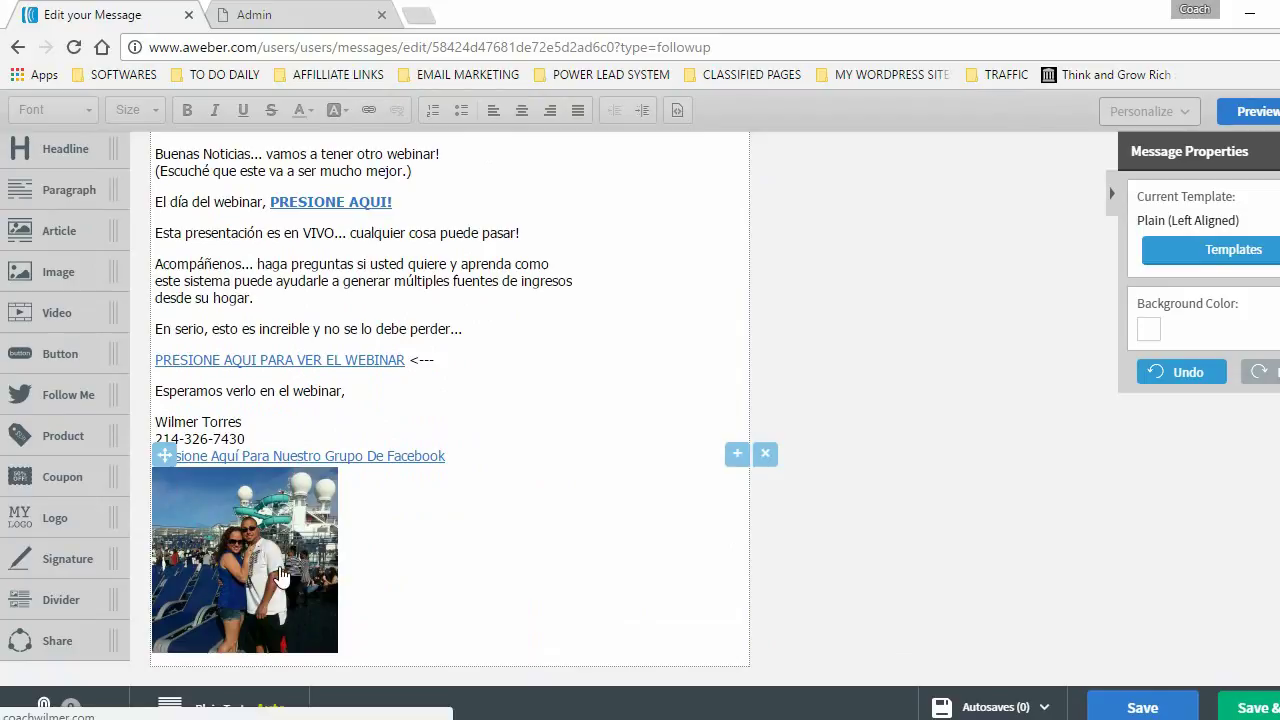
{"action": "scroll", "coordinate": [610, 325], "scroll_direction": "up", "scroll_amount": 1}
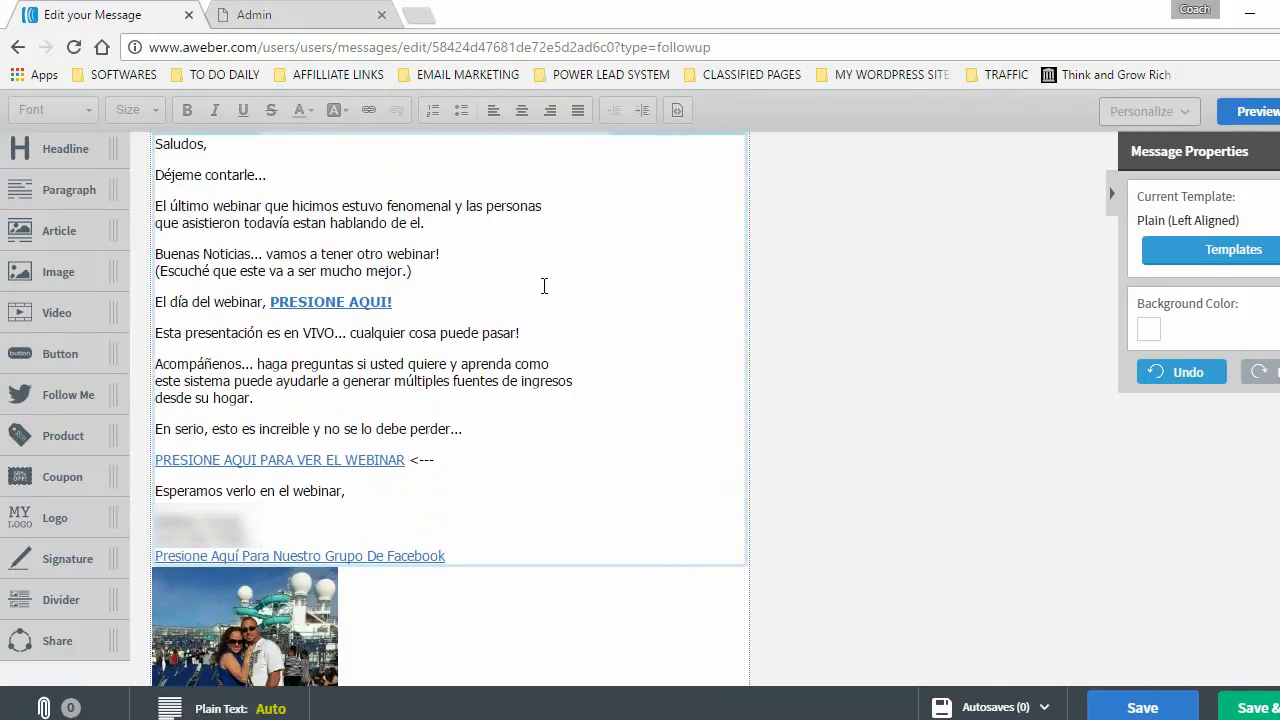
{"action": "left_click_drag", "start_coordinate": [268, 301], "coordinate": [395, 302]}
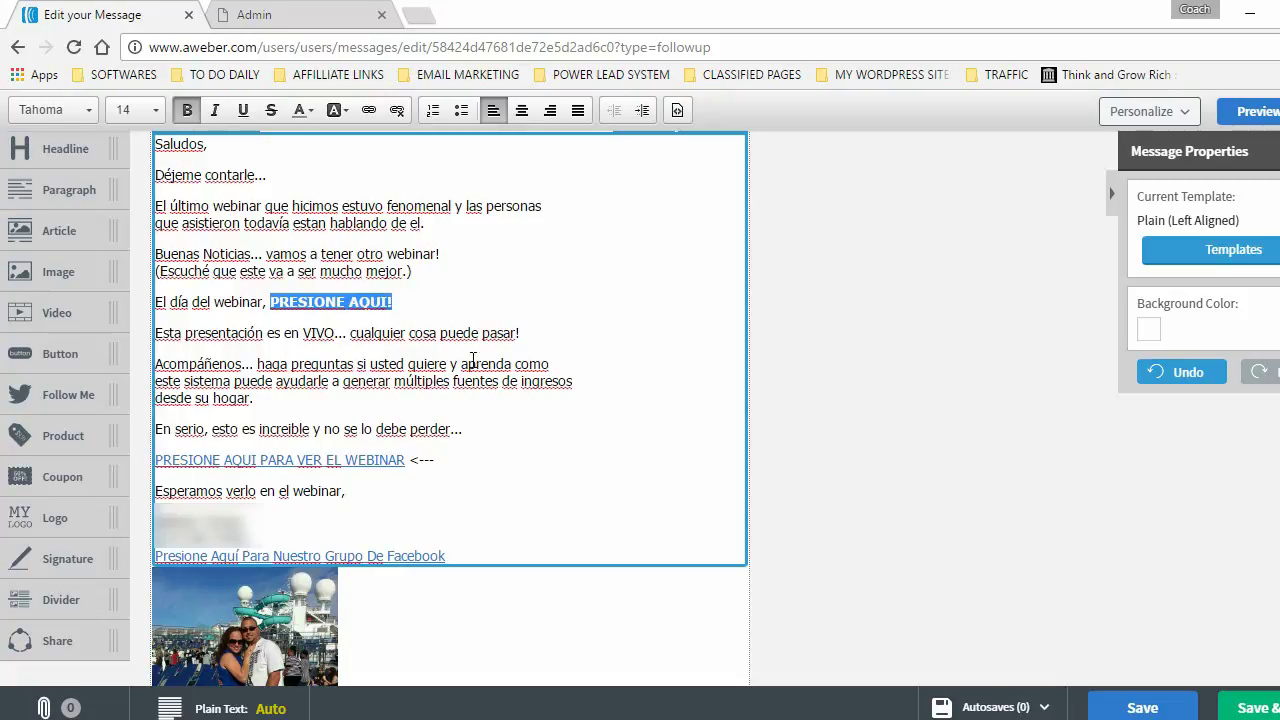
- Repoint the 'PRESIONE AQUI!' link to the new address ending 'binar.com/registro'
{"action": "left_click", "coordinate": [368, 111]}
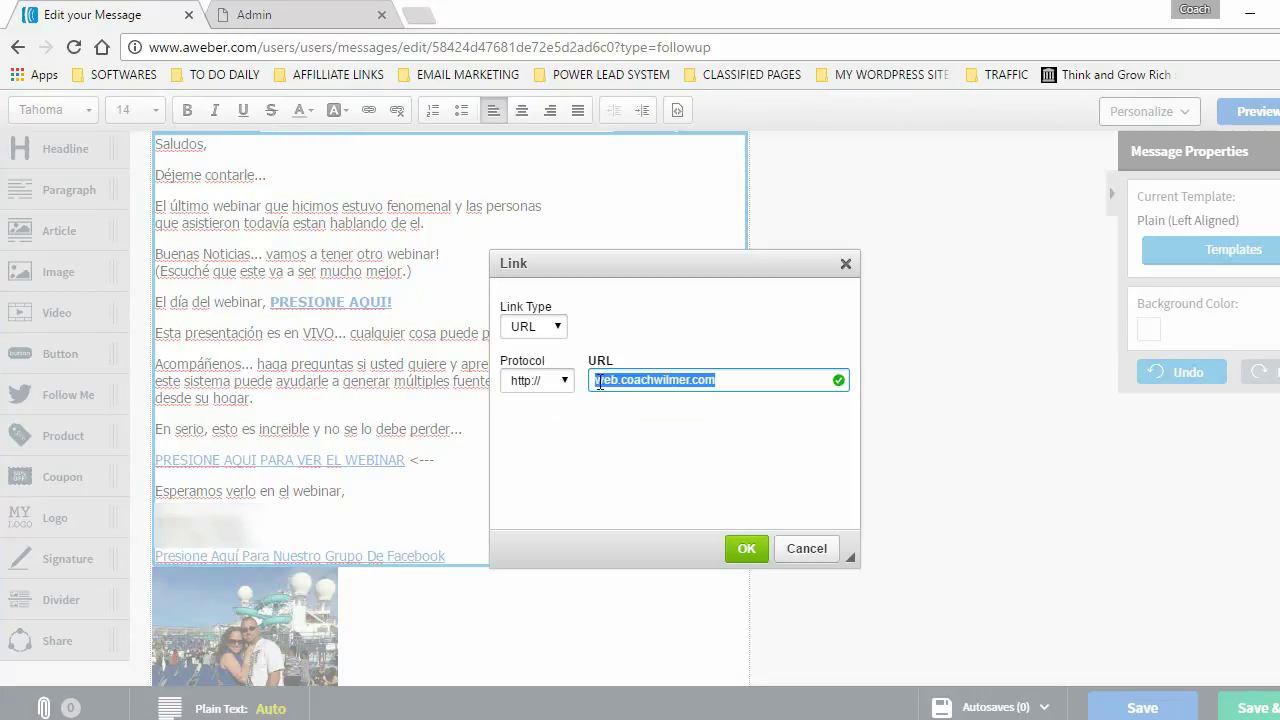
{"action": "left_click", "coordinate": [732, 379]}
{"action": "key", "text": "BackSpace"}
{"action": "key", "text": "BackSpace"}
{"action": "key", "text": "BackSpace"}
{"action": "key", "text": "BackSpace"}
{"action": "key", "text": "BackSpace"}
{"action": "key", "text": "BackSpace"}
{"action": "key", "text": "BackSpace"}
{"action": "key", "text": "BackSpace"}
{"action": "key", "text": "BackSpace"}
{"action": "key", "text": "BackSpace"}
{"action": "key", "text": "BackSpace"}
{"action": "key", "text": "BackSpace"}
{"action": "key", "text": "BackSpace"}
{"action": "key", "text": "BackSpace"}
{"action": "key", "text": "BackSpace"}
{"action": "key", "text": "BackSpace"}
{"action": "key", "text": "BackSpace"}
{"action": "key", "text": "BackSpace"}
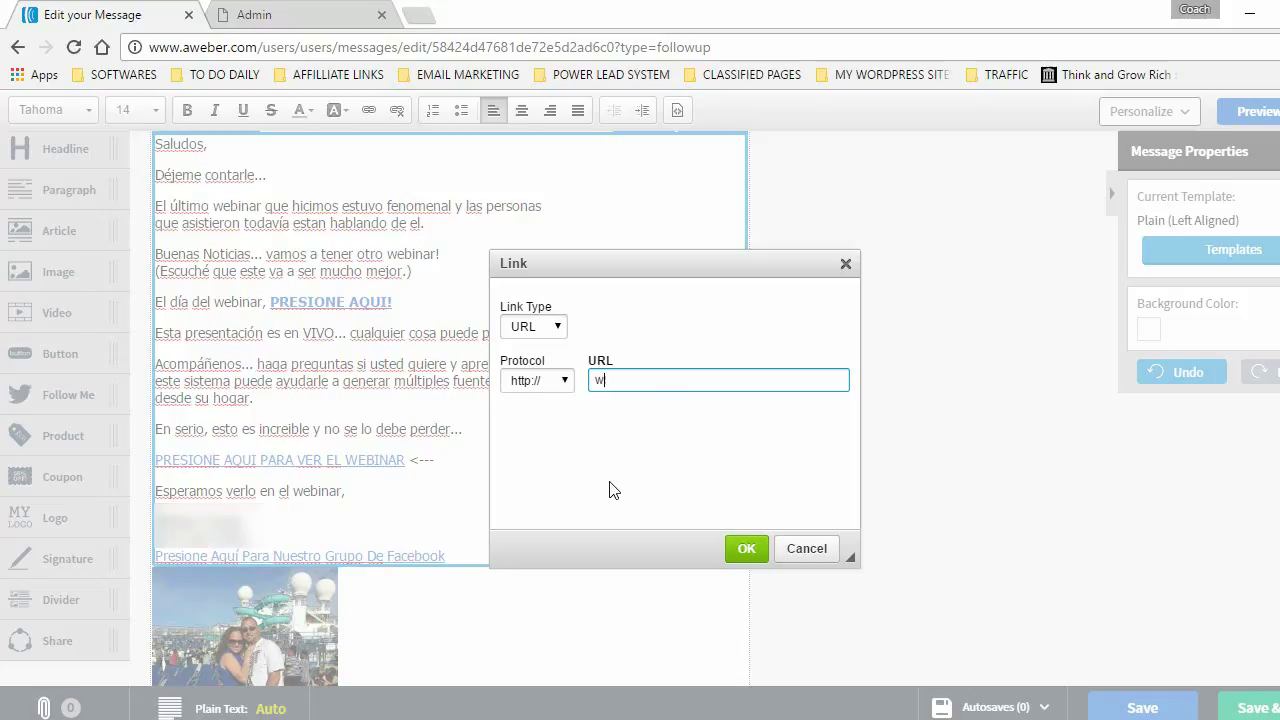
{"action": "type", "text": "binar.com/registro"}
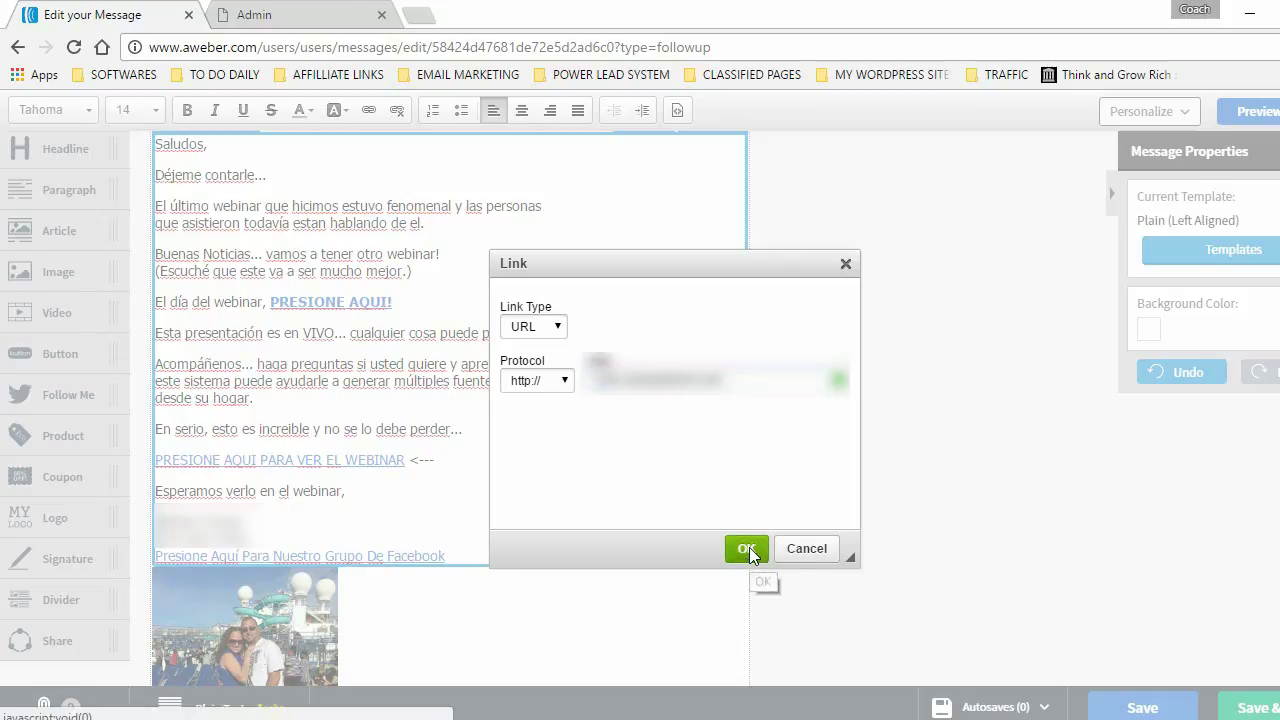
{"action": "left_click", "coordinate": [749, 547]}
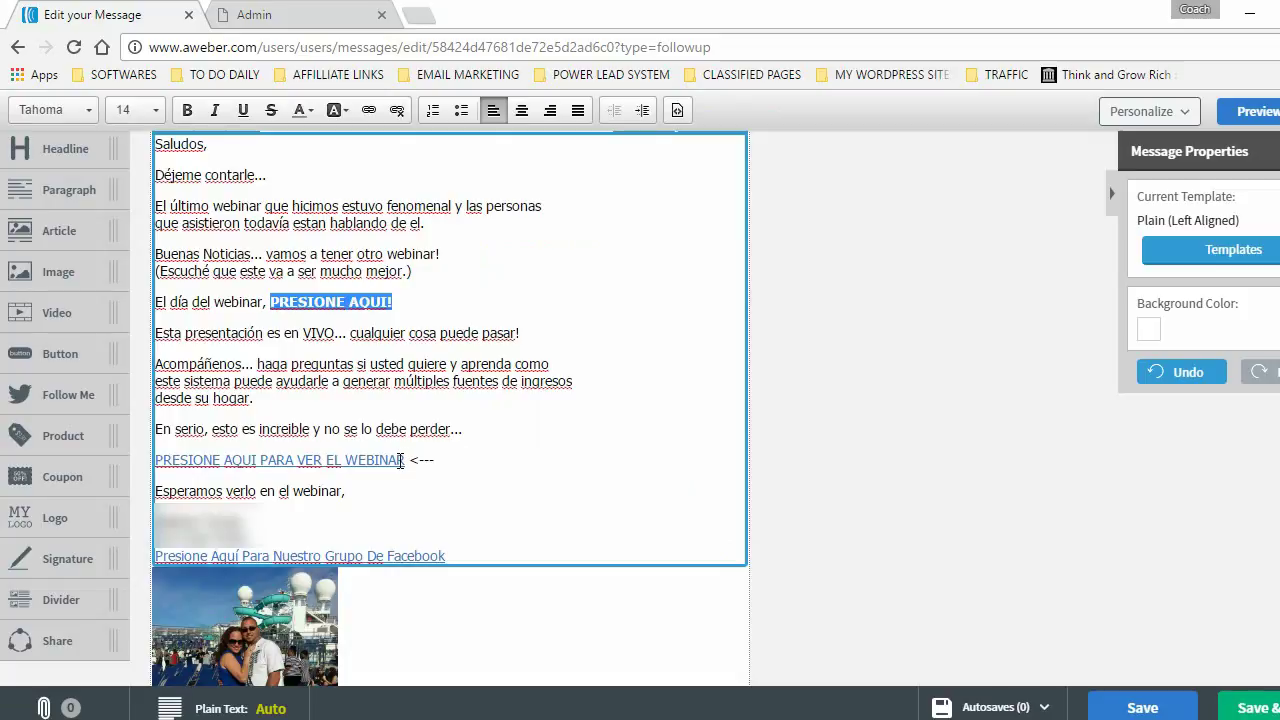
- Paste the new registration URL into the 'PRESIONE AQUI PARA VER EL WEBINAR' link
{"action": "left_click_drag", "start_coordinate": [404, 460], "coordinate": [155, 462]}
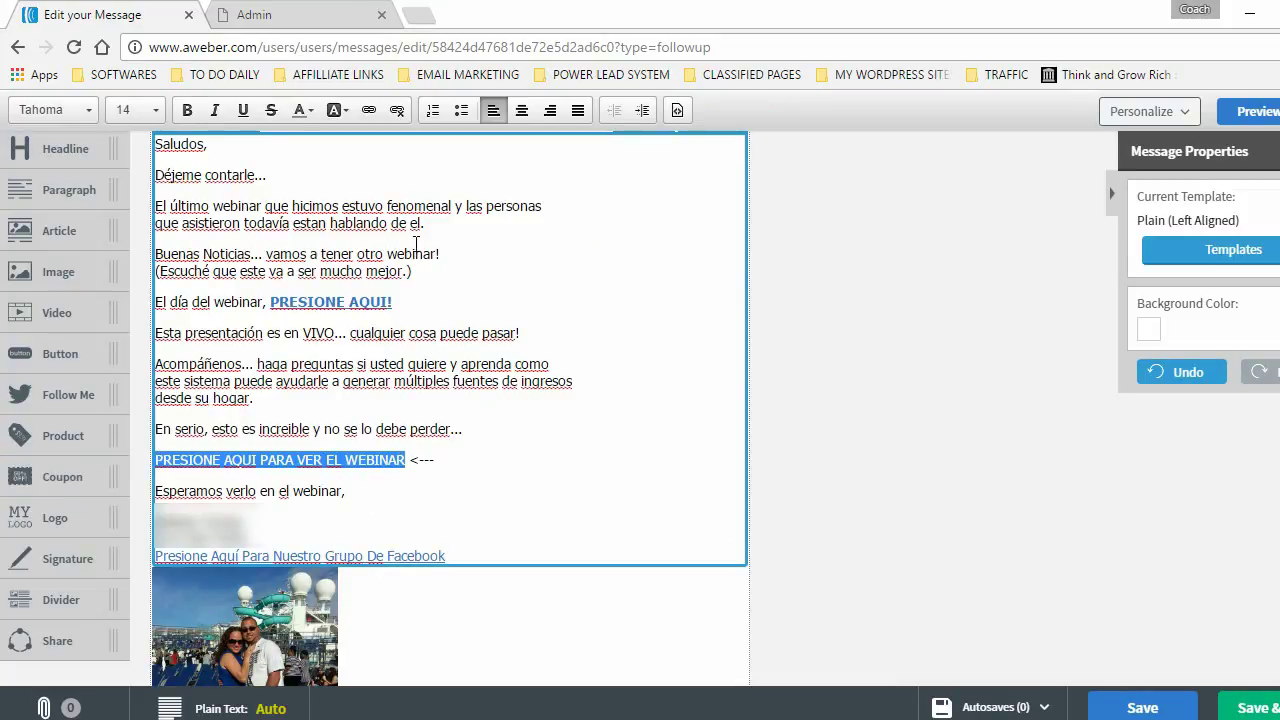
{"action": "left_click", "coordinate": [369, 111]}
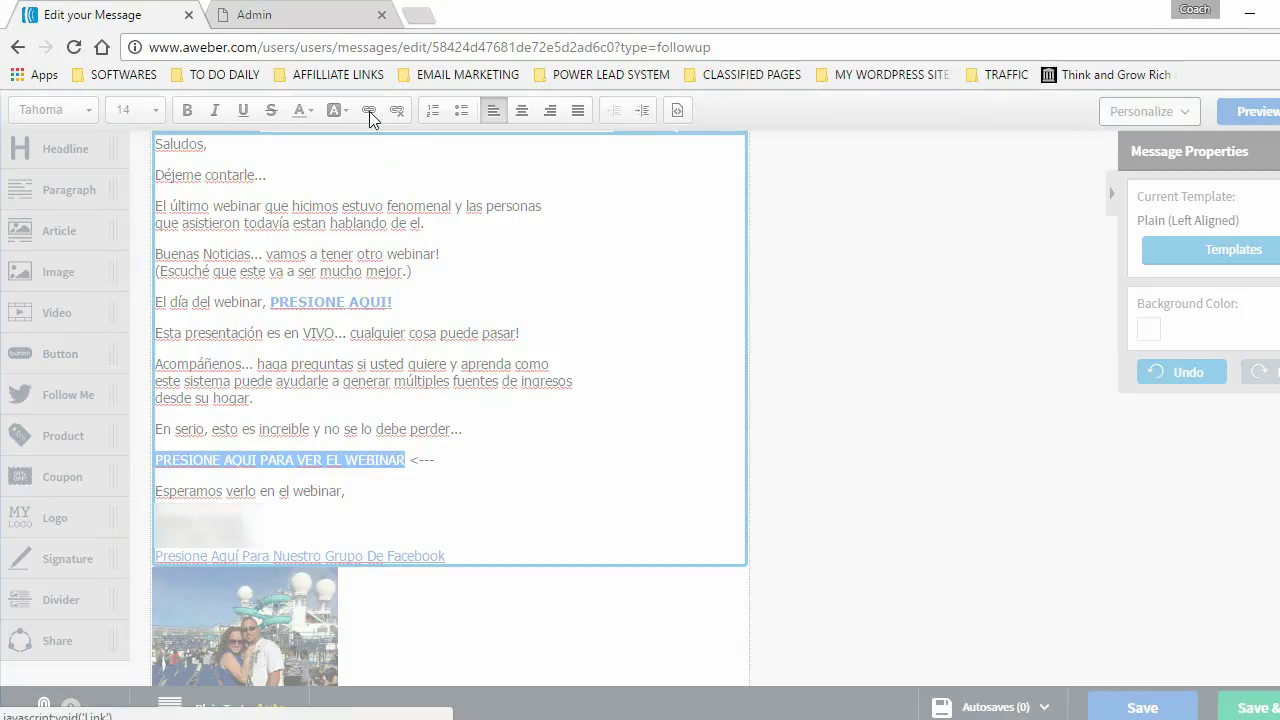
{"action": "key", "text": "BackSpace"}
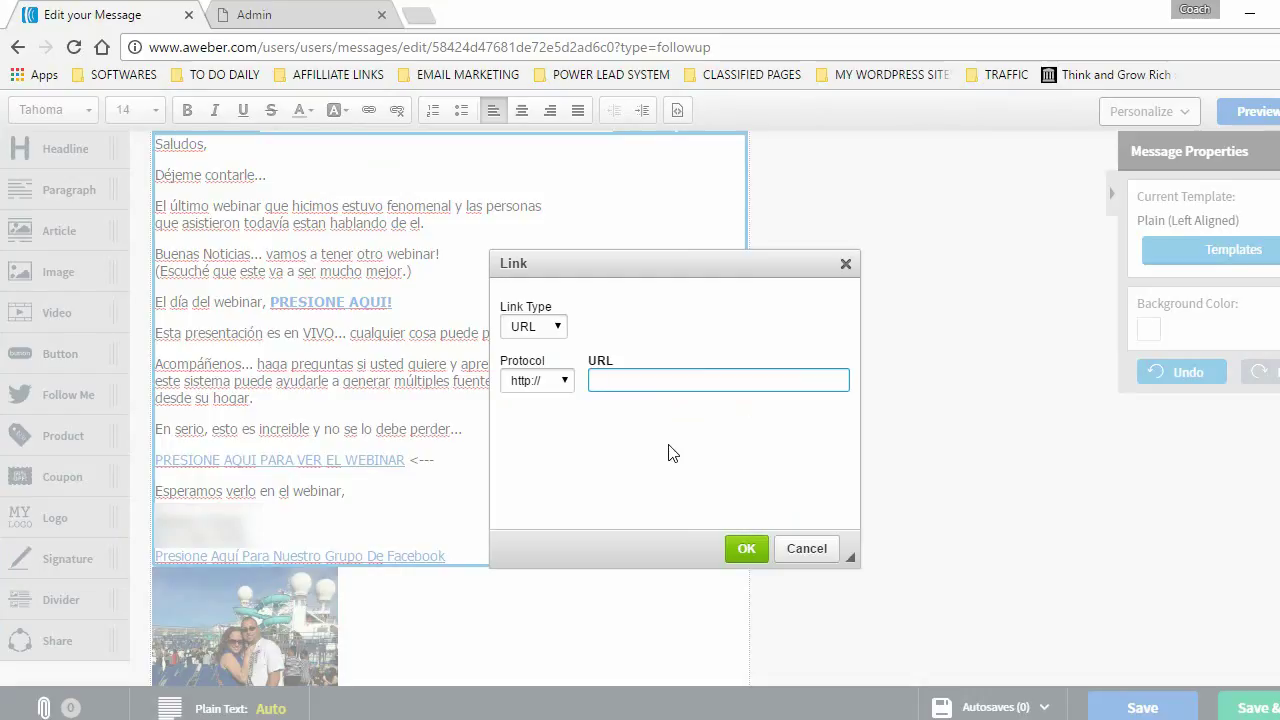
{"action": "key", "text": "ctrl+v"}
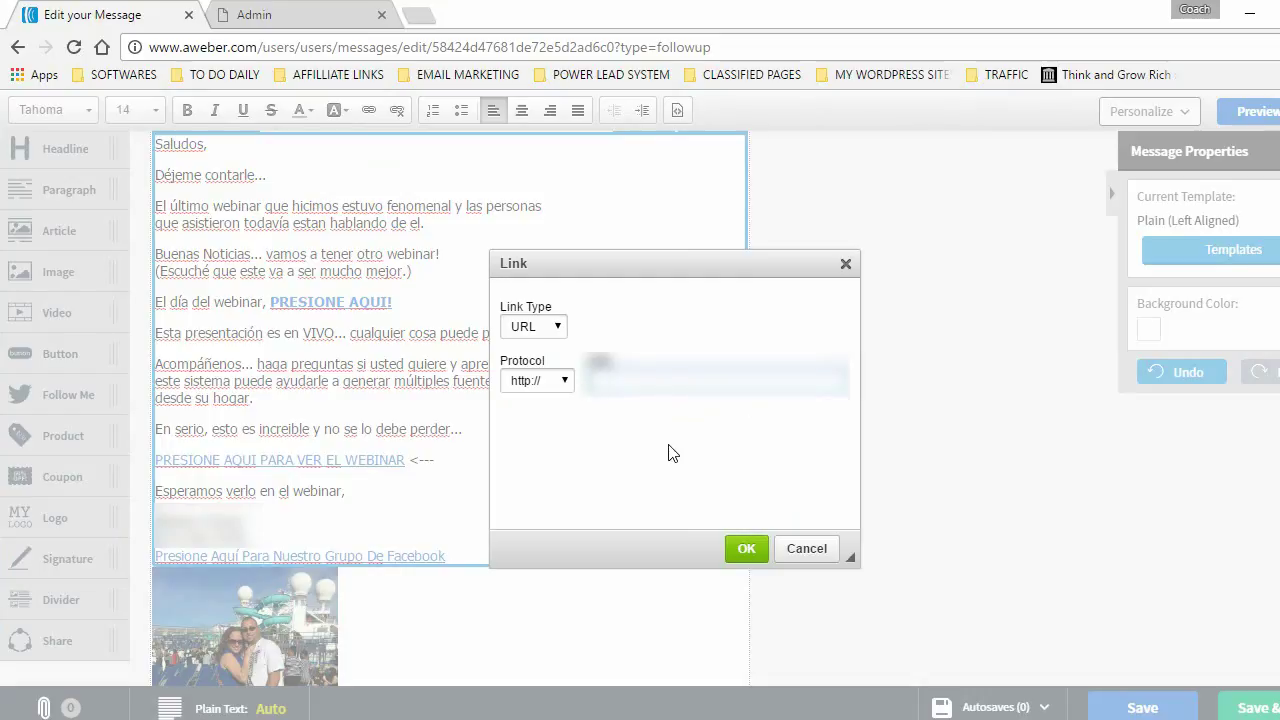
{"action": "left_click", "coordinate": [745, 549]}
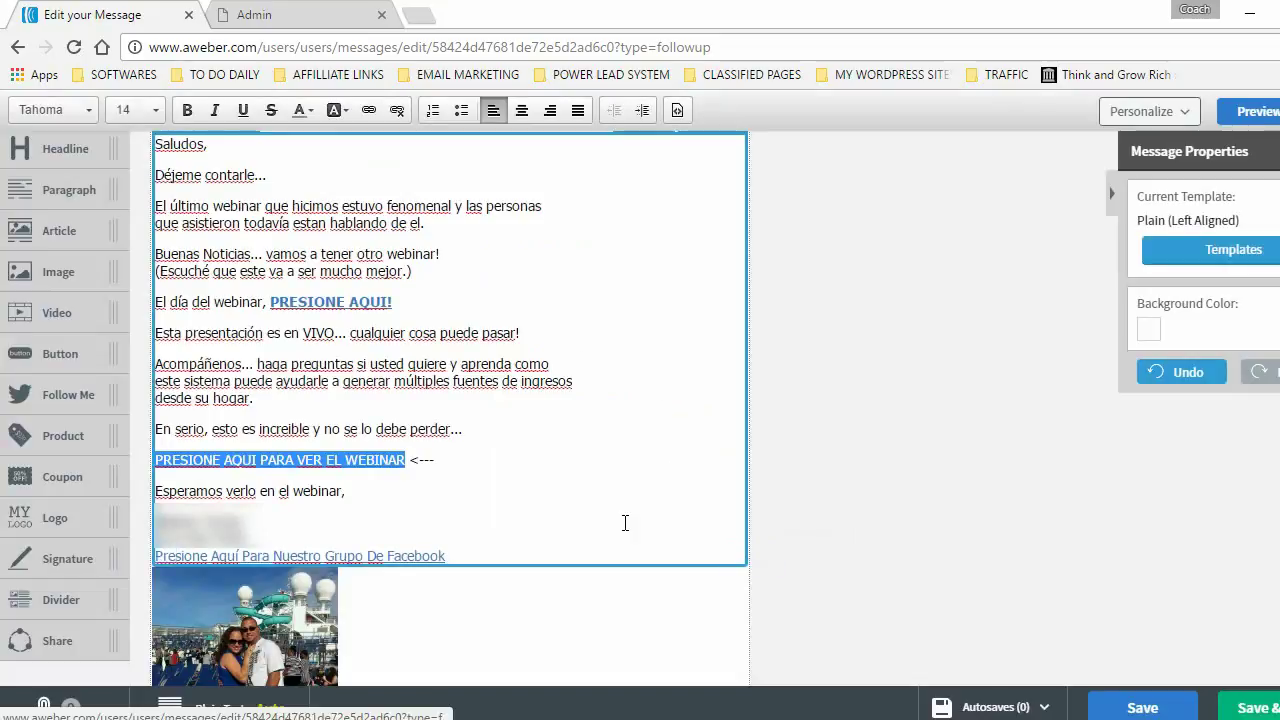
{"action": "left_click", "coordinate": [533, 481]}
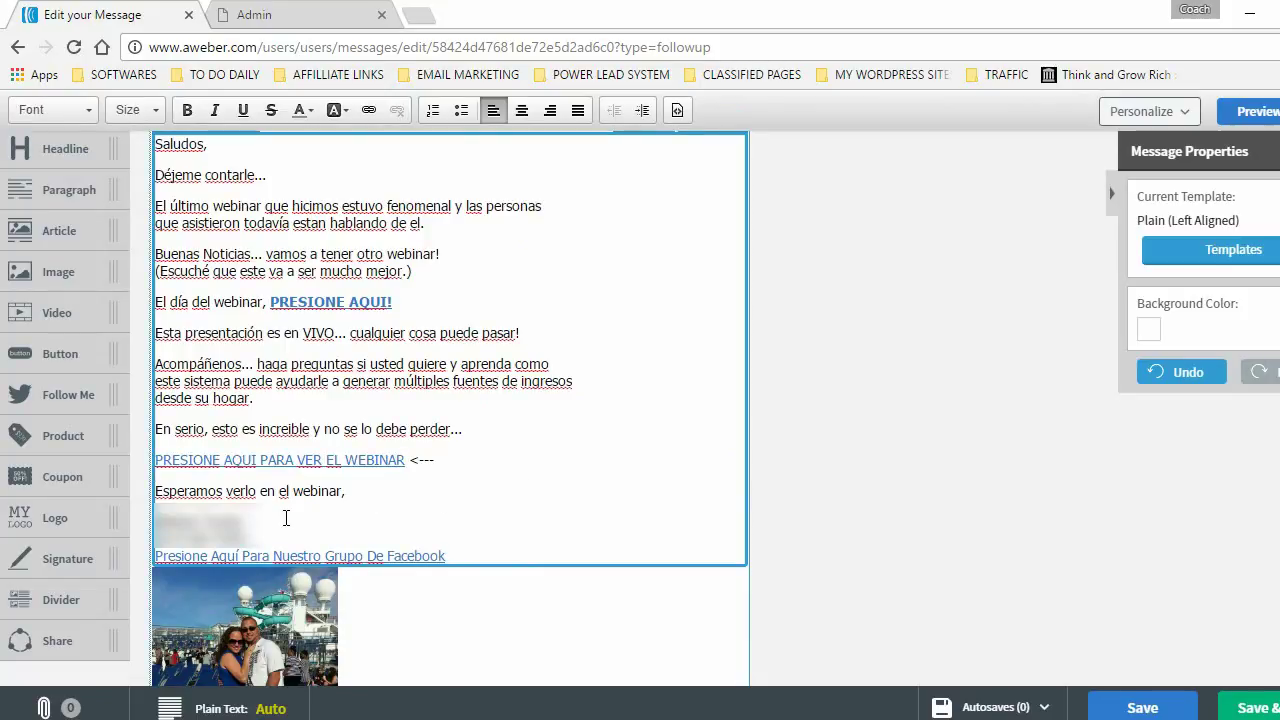
- Select the photo below the signature to bring up its image settings
{"action": "mouse_move", "coordinate": [156, 522]}
{"action": "left_mouse_down"}
{"action": "mouse_move", "coordinate": [250, 522]}
{"action": "mouse_move", "coordinate": [155, 524]}
{"action": "left_mouse_up"}
{"action": "left_click", "coordinate": [250, 522]}
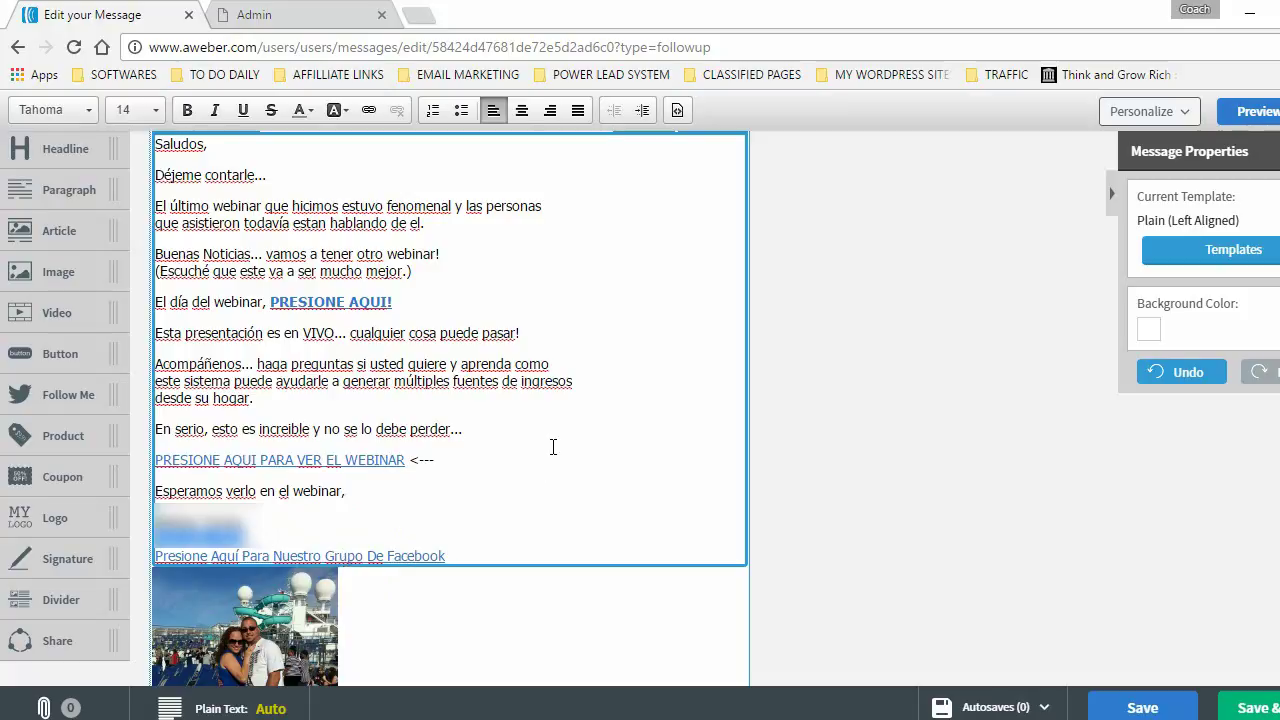
{"action": "scroll", "coordinate": [337, 617], "scroll_direction": "down", "scroll_amount": 1}
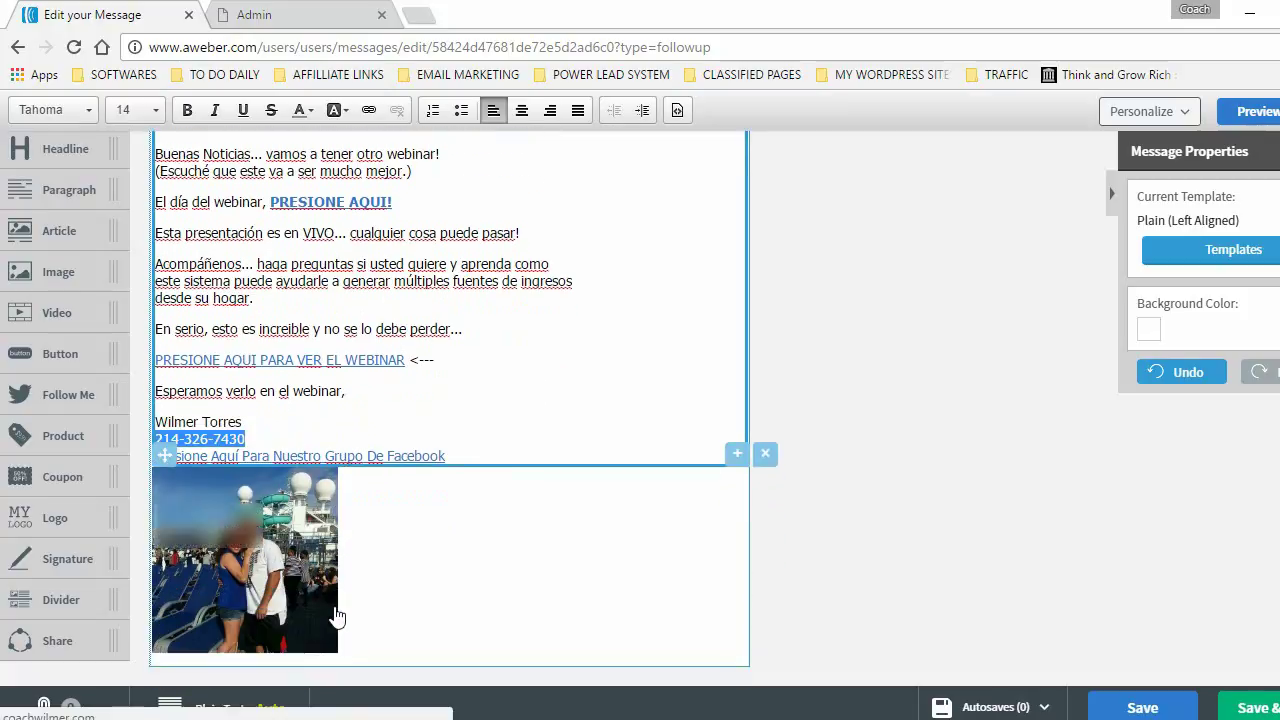
{"action": "left_click", "coordinate": [258, 562]}
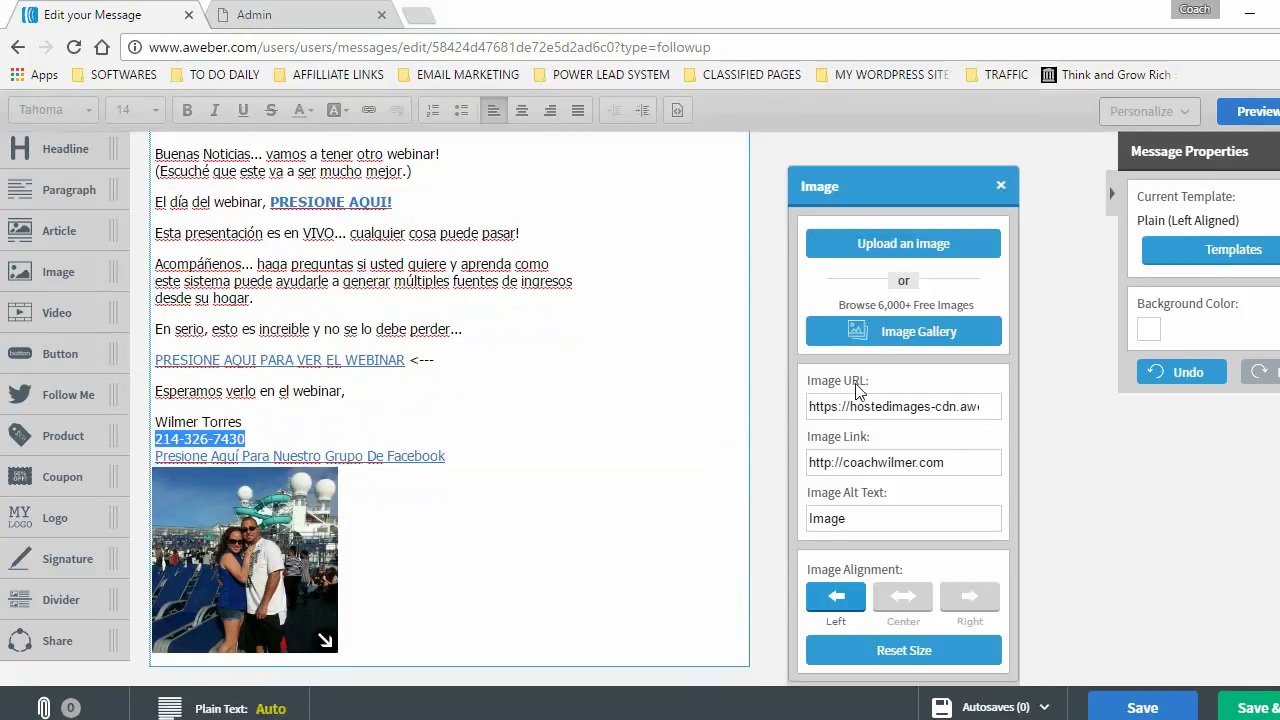
{"action": "left_click", "coordinate": [1000, 185]}
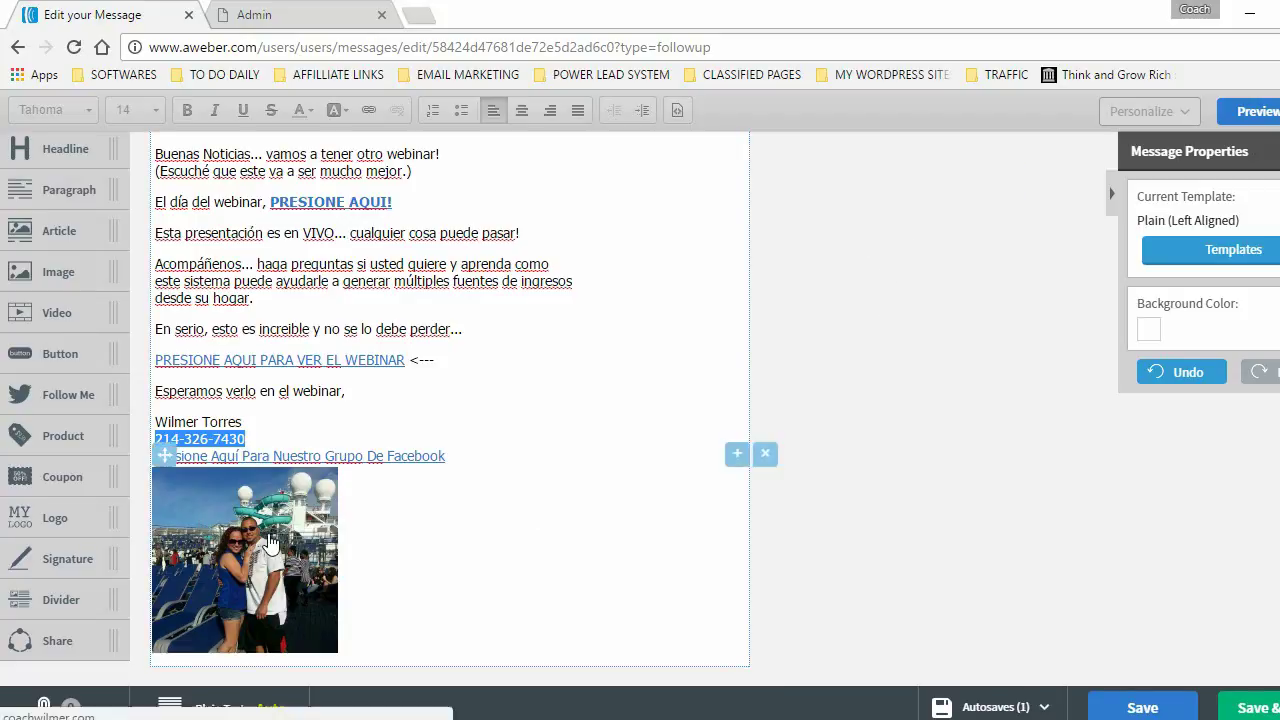
{"action": "left_click", "coordinate": [265, 540]}
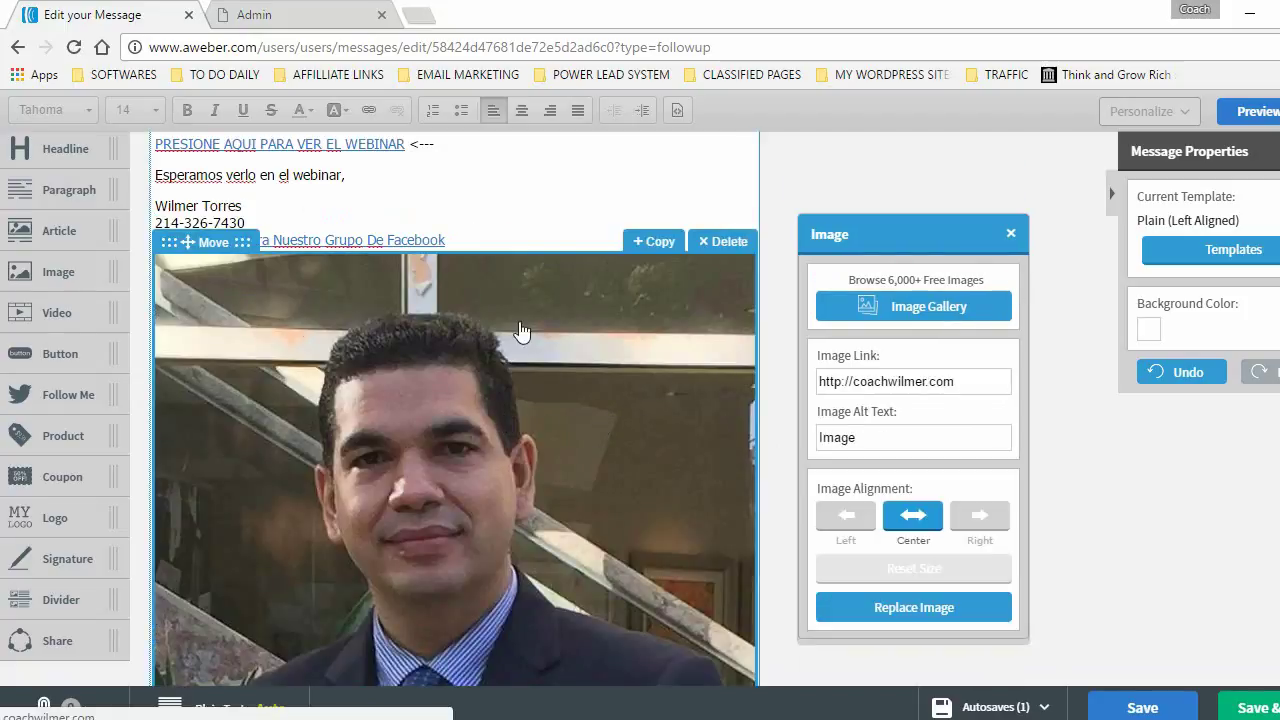
- Shrink the portrait to a small thumbnail, align it left, and save the message
{"action": "scroll", "coordinate": [519, 455], "scroll_direction": "down", "scroll_amount": 2}
{"action": "scroll", "coordinate": [519, 455], "scroll_direction": "down", "scroll_amount": 1}
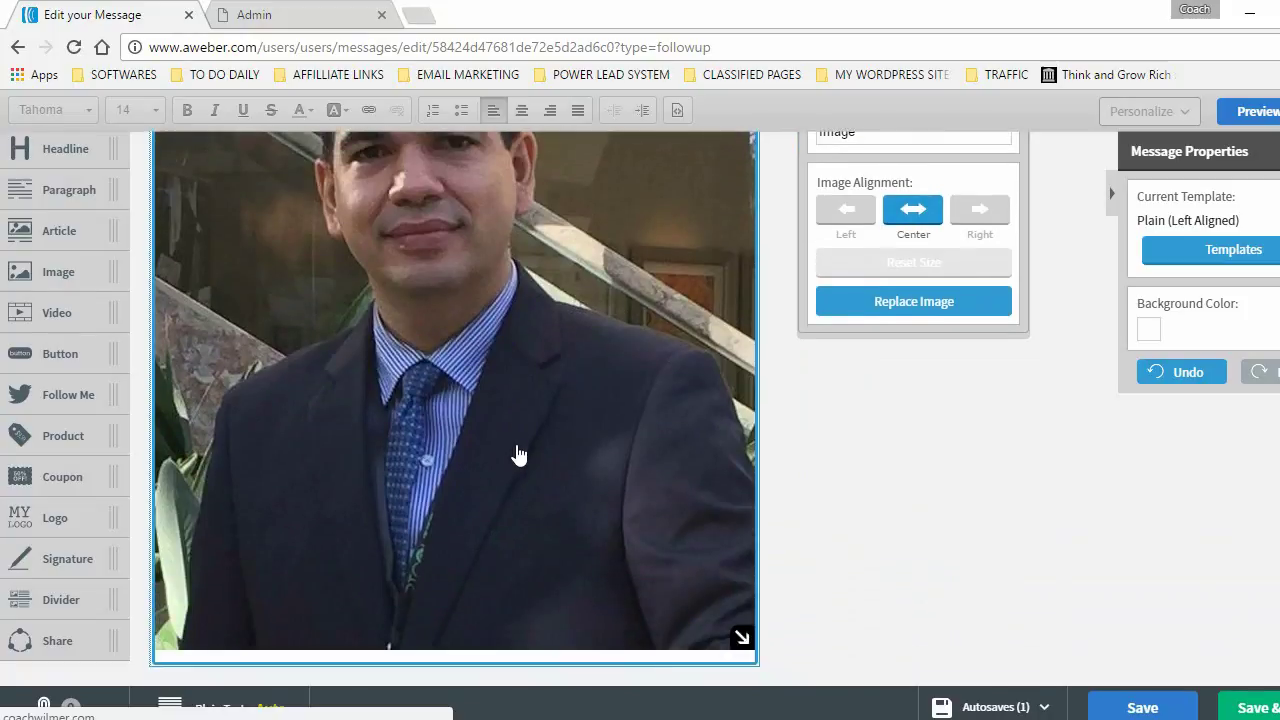
{"action": "left_click_drag", "start_coordinate": [737, 634], "coordinate": [726, 629]}
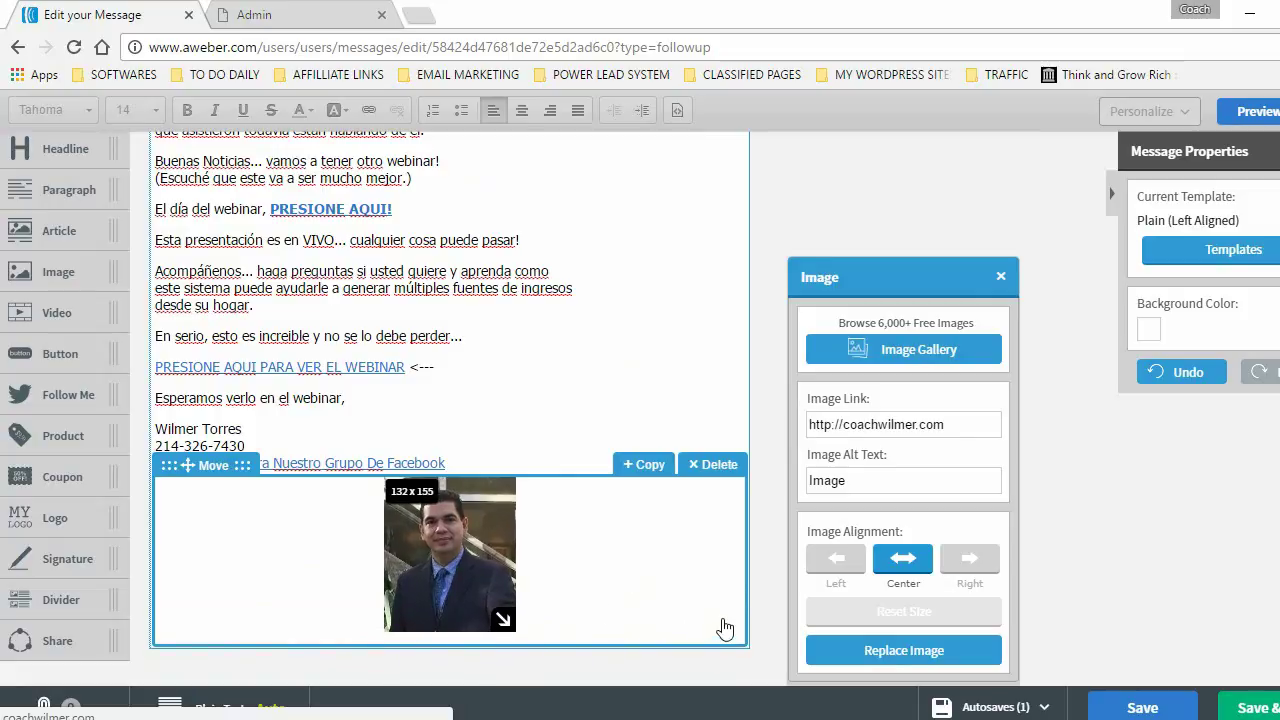
{"action": "left_click", "coordinate": [836, 558]}
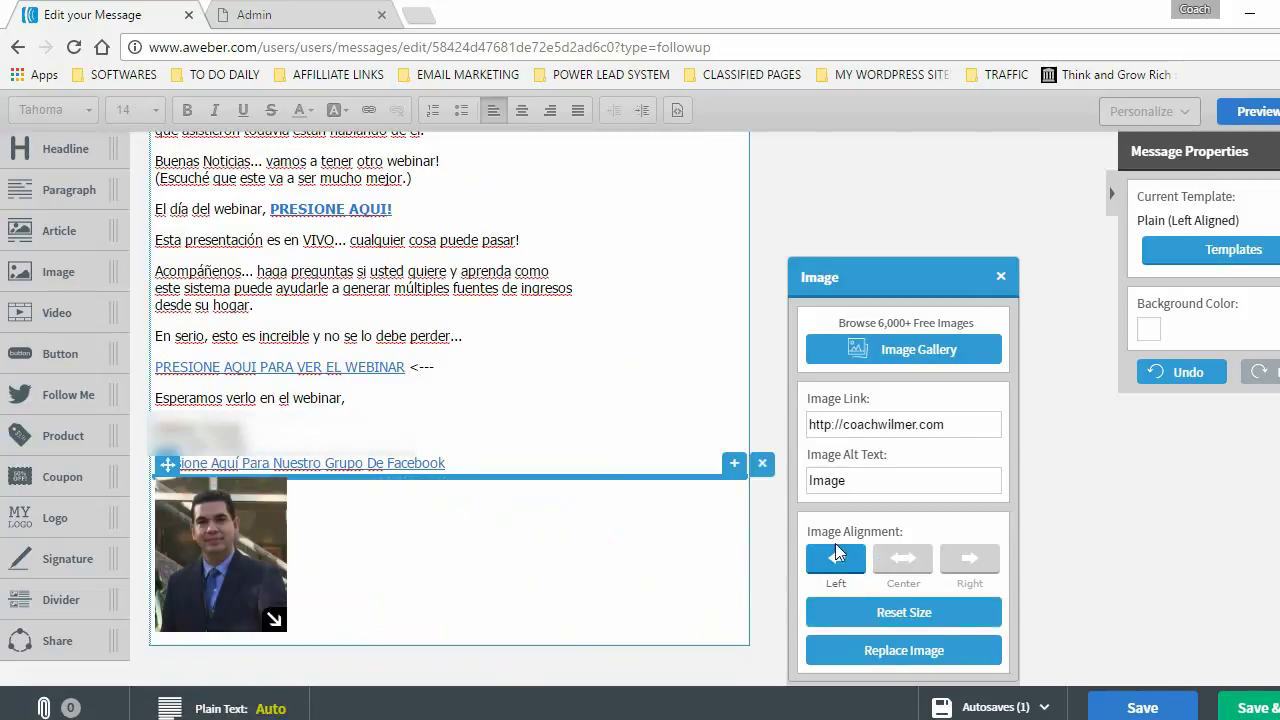
{"action": "left_click", "coordinate": [538, 378]}
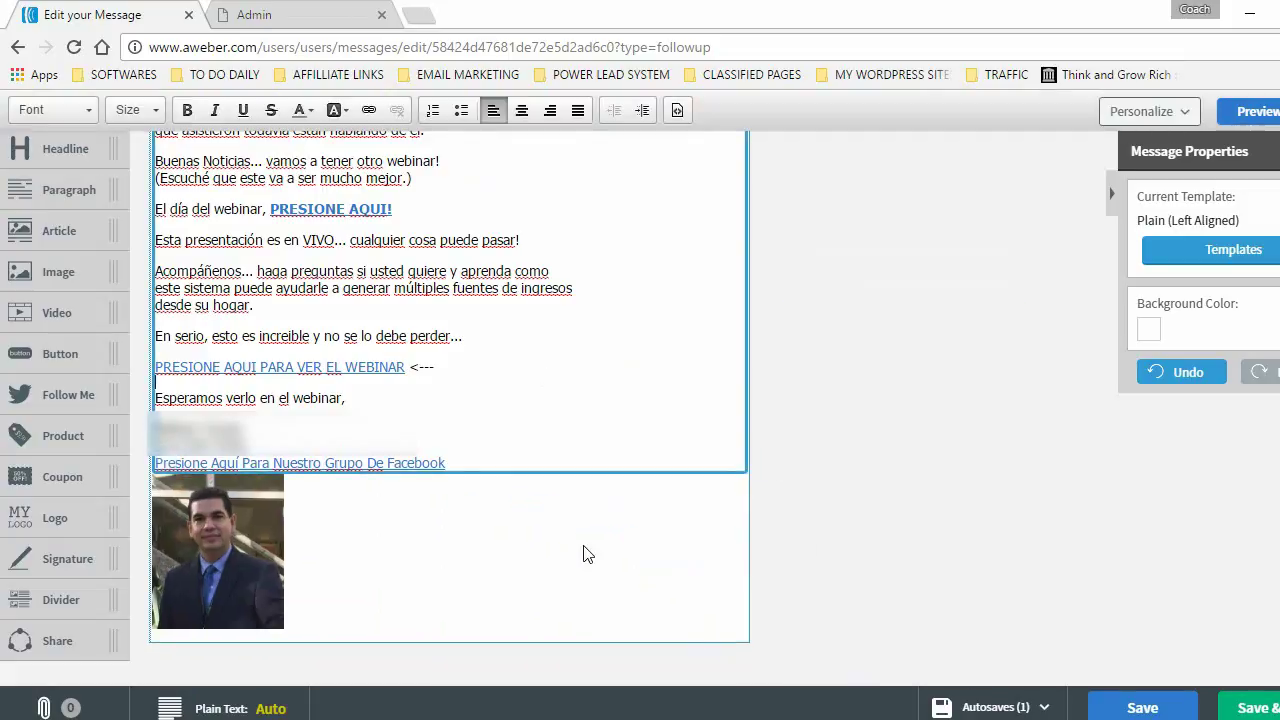
{"action": "left_click", "coordinate": [543, 549]}
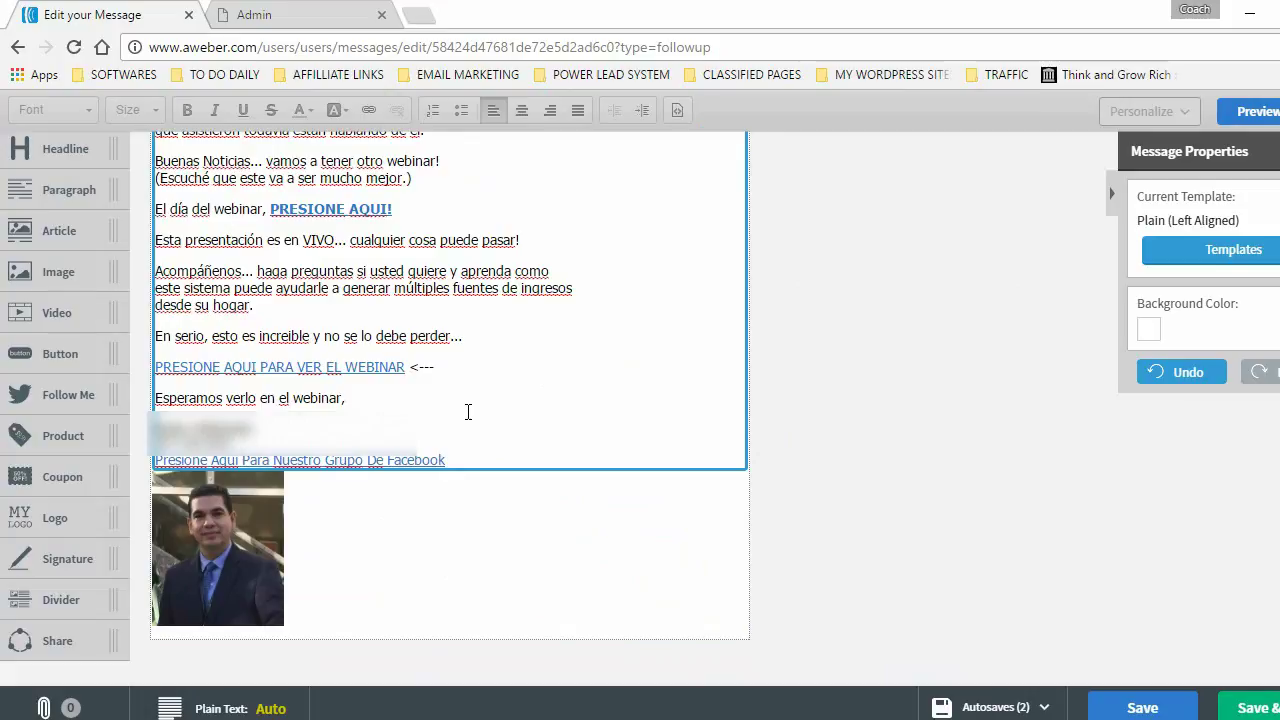
{"action": "left_click", "coordinate": [1097, 509]}
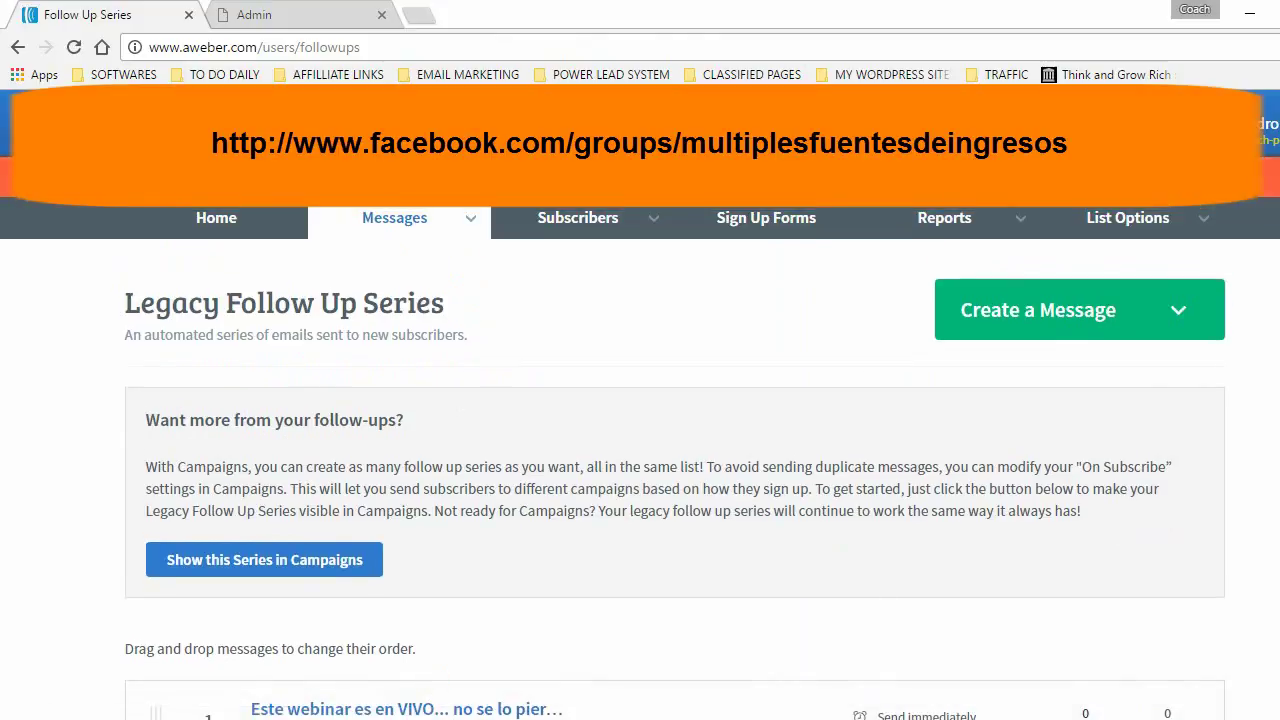
- Open the list's List Settings page from the account overview
{"action": "key", "text": "alt+Left"}
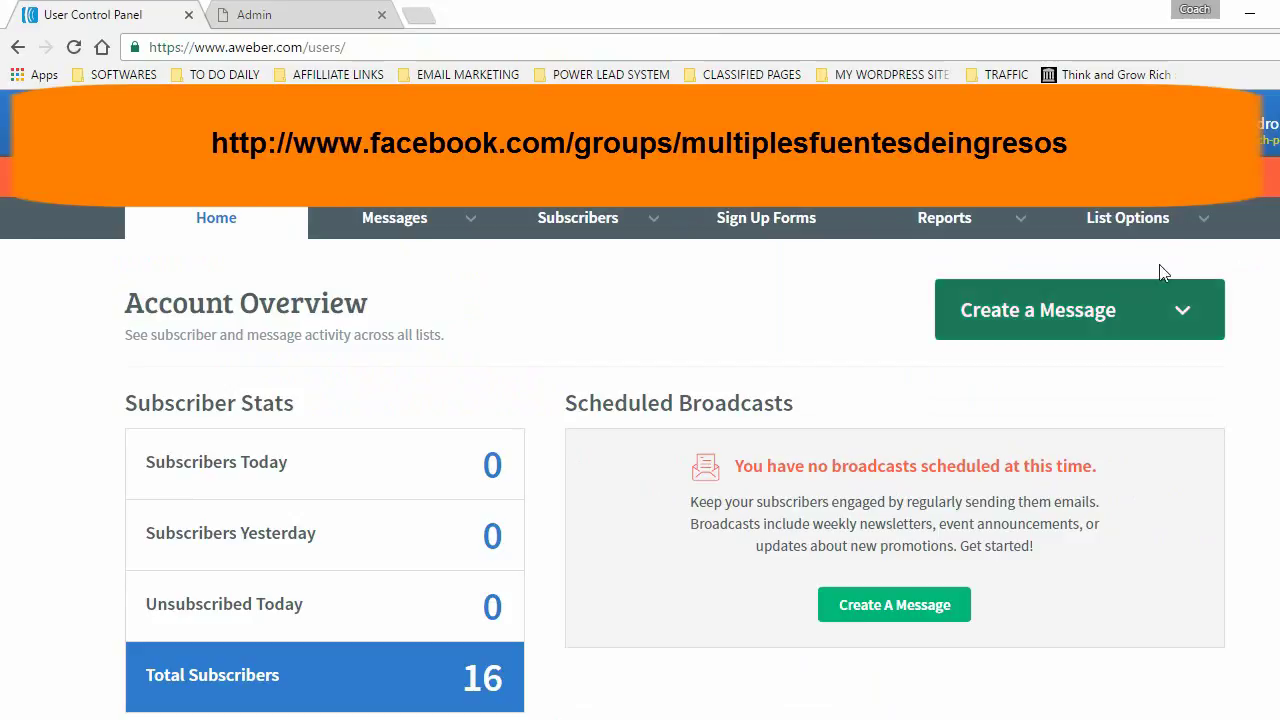
{"action": "mouse_move", "coordinate": [1163, 220]}
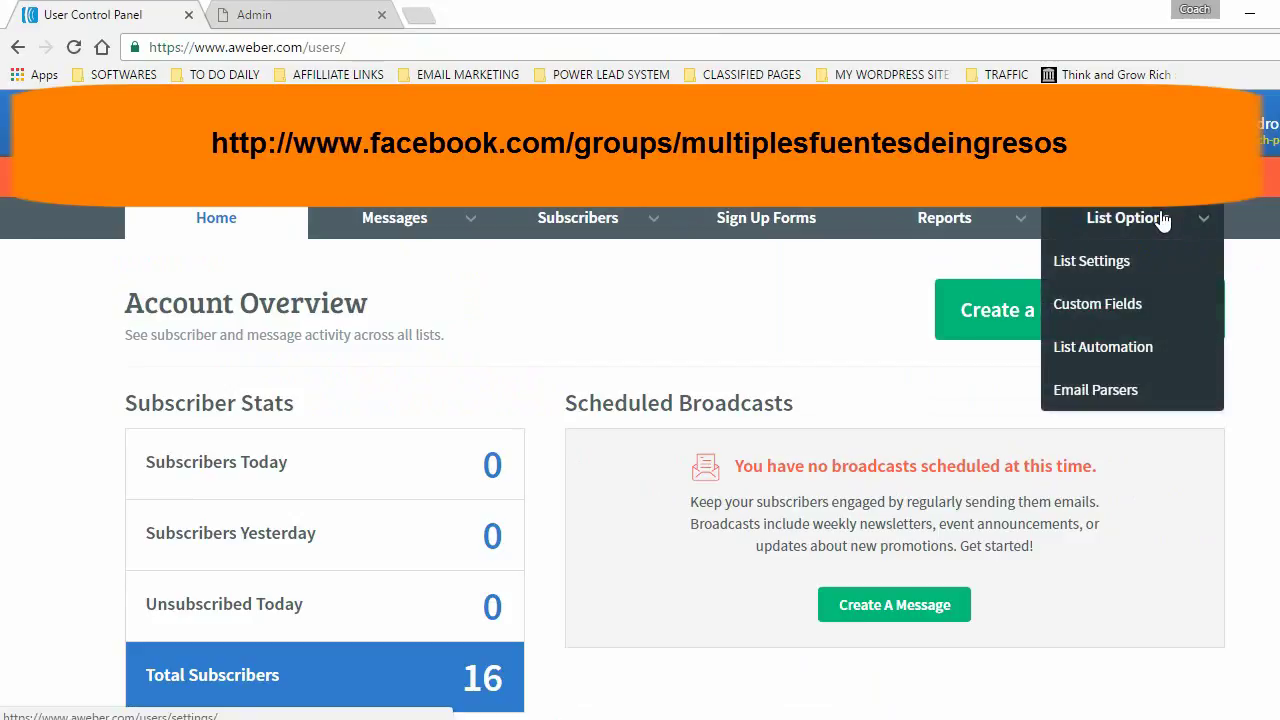
{"action": "left_click", "coordinate": [1092, 261]}
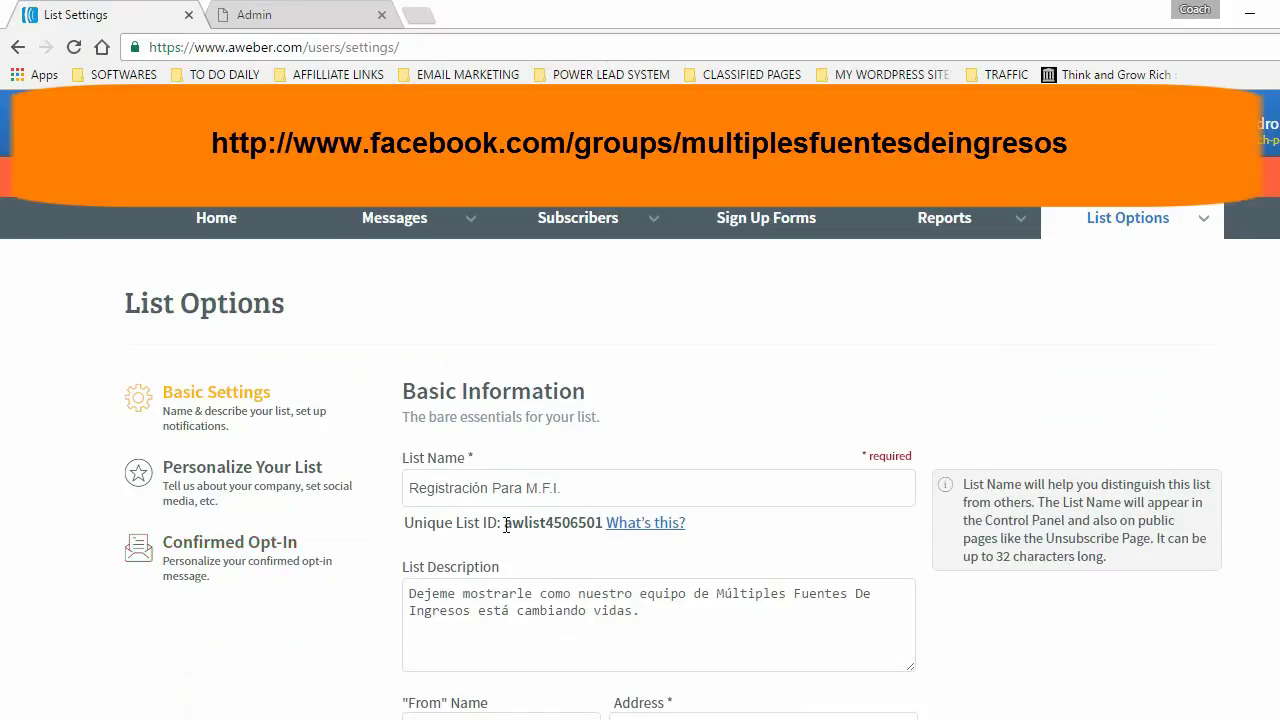
- Copy the Unique List ID and switch to the Power Lead System admin page
{"action": "left_click_drag", "start_coordinate": [506, 525], "coordinate": [605, 524]}
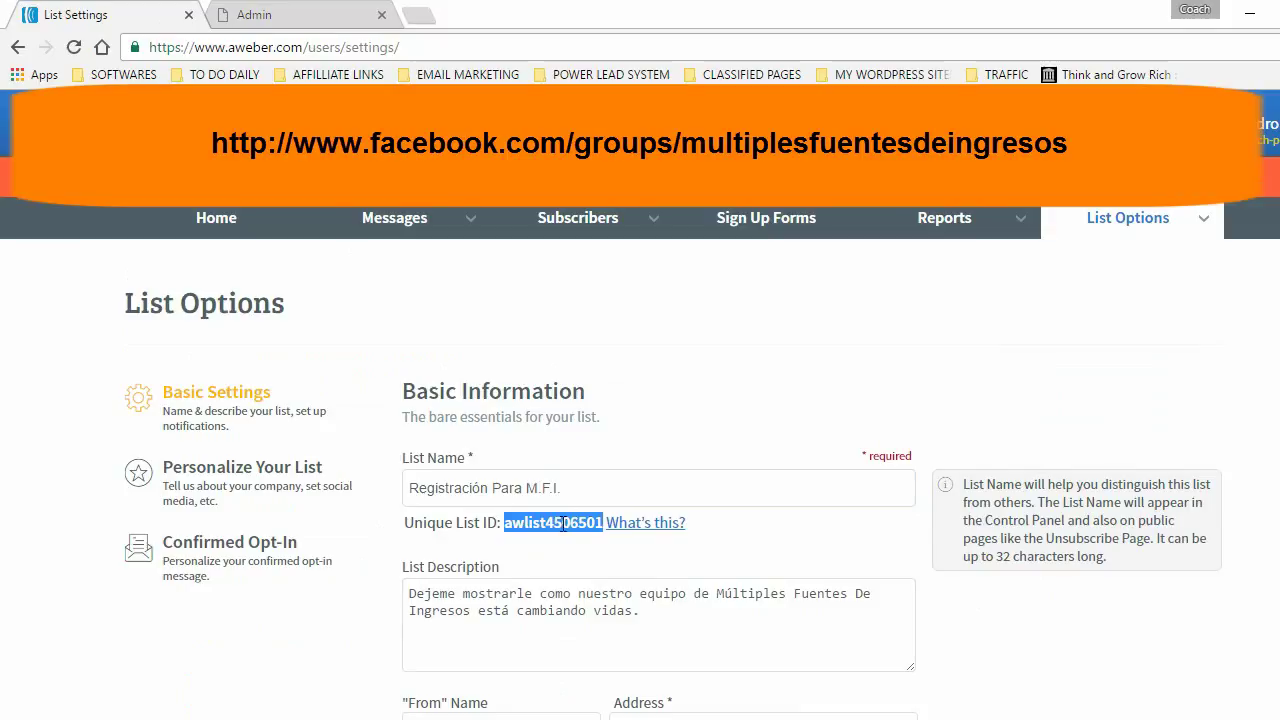
{"action": "right_click", "coordinate": [565, 522]}
{"action": "left_click", "coordinate": [610, 541]}
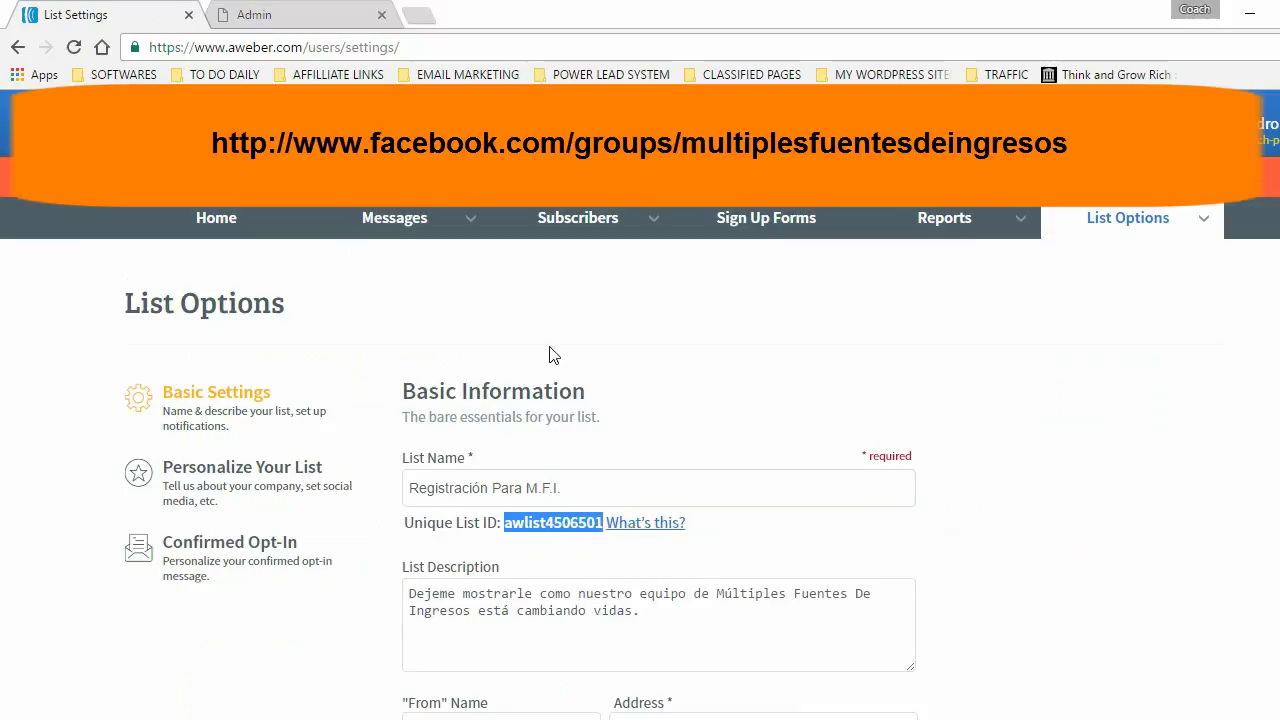
{"action": "left_click", "coordinate": [277, 14]}
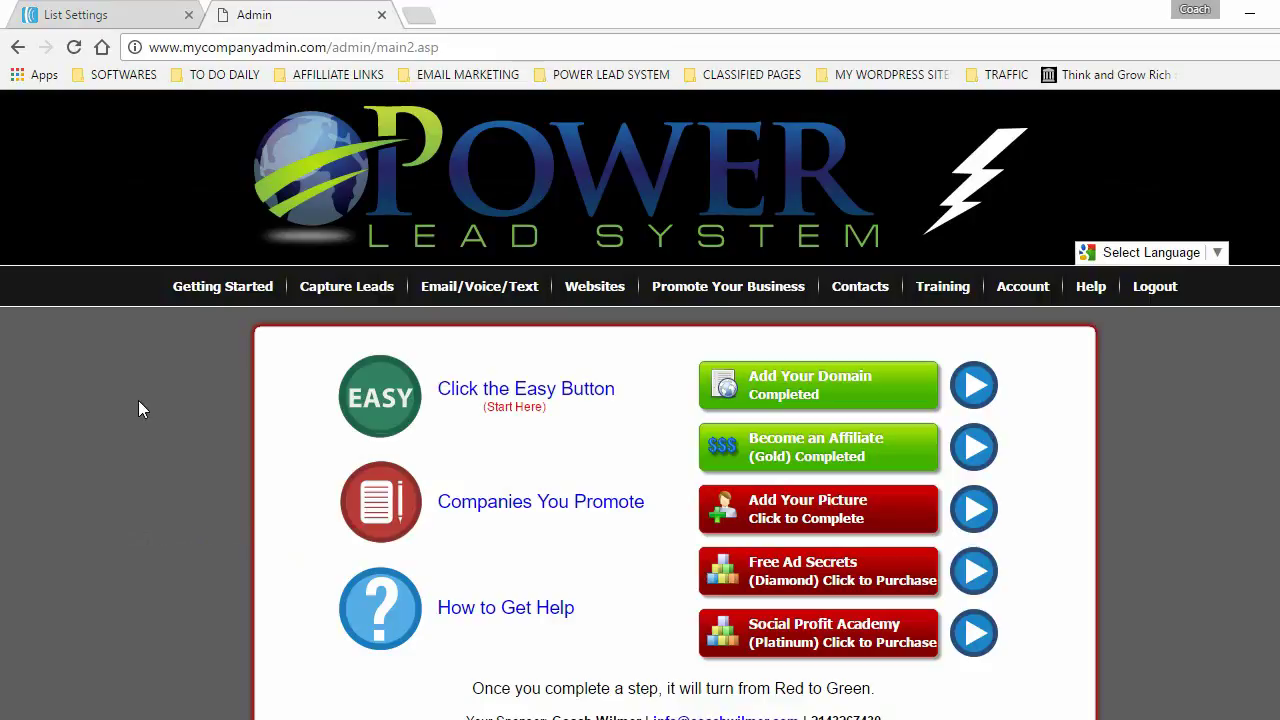
- Open the Manage Websites page and scroll through the landing page choices
{"action": "mouse_move", "coordinate": [600, 290]}
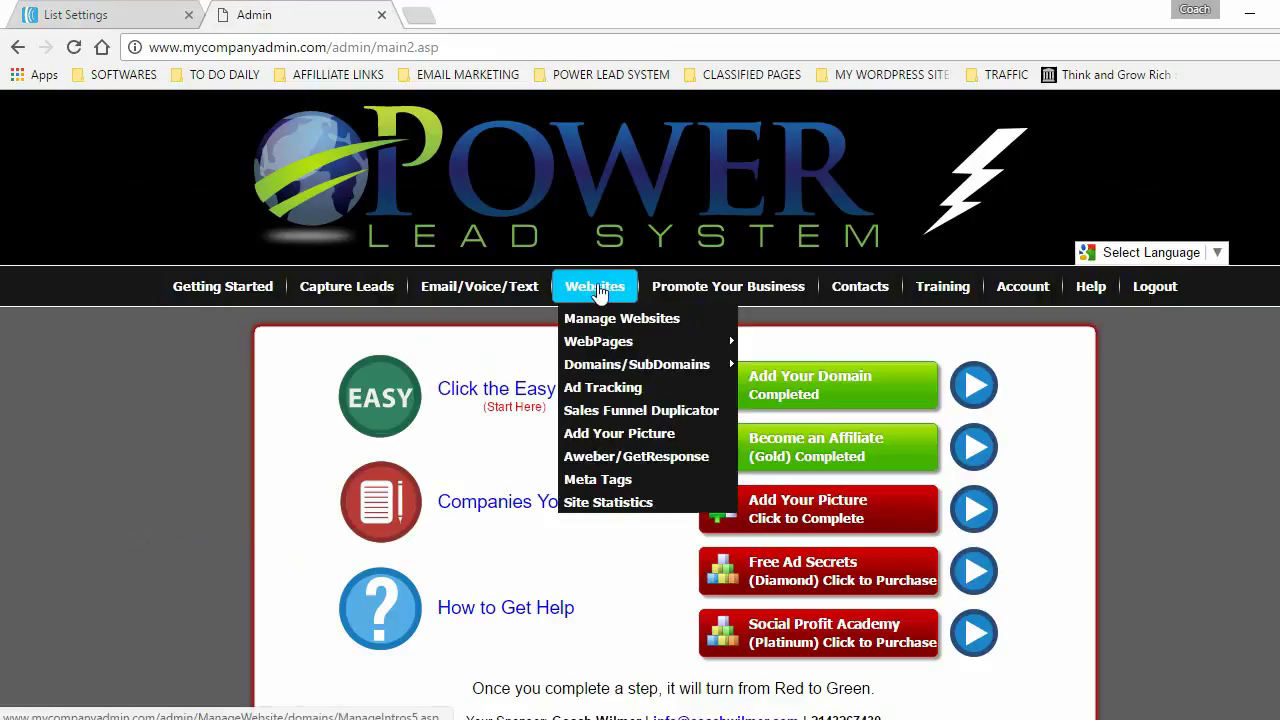
{"action": "left_click", "coordinate": [597, 288]}
{"action": "scroll", "coordinate": [614, 224], "scroll_direction": "down", "scroll_amount": 7}
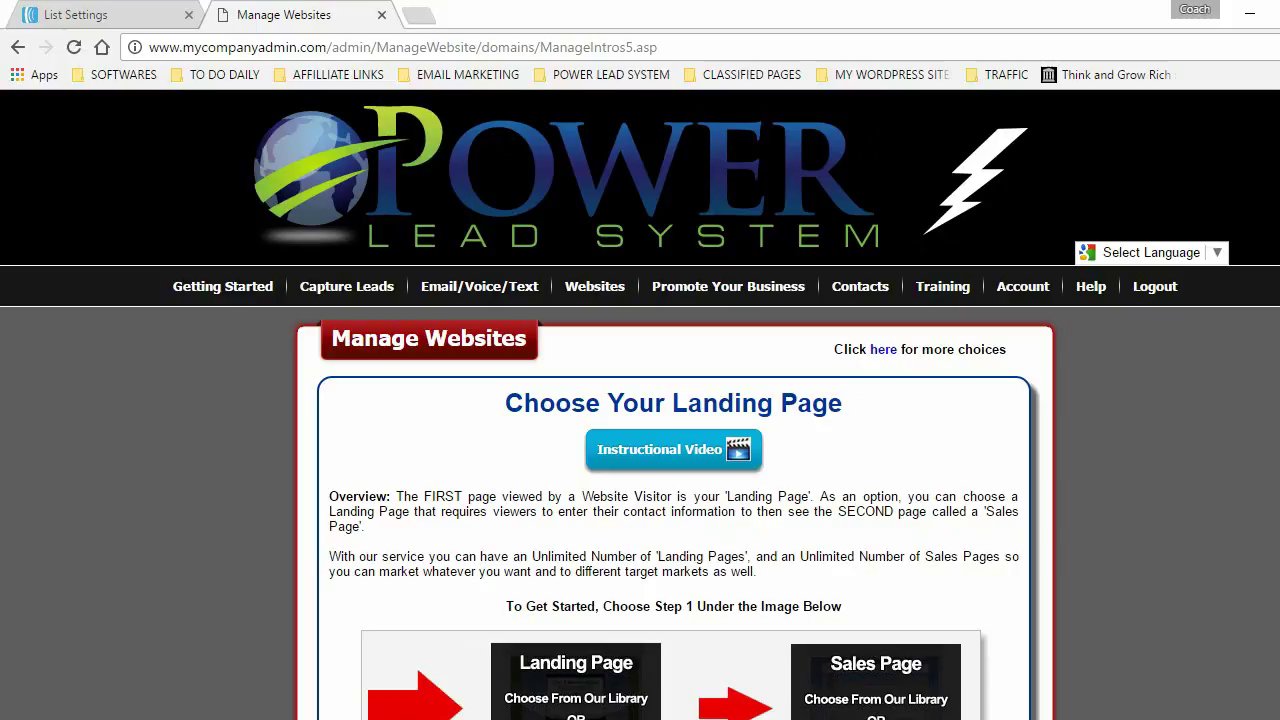
{"action": "scroll", "coordinate": [640, 450], "scroll_direction": "down", "scroll_amount": 7}
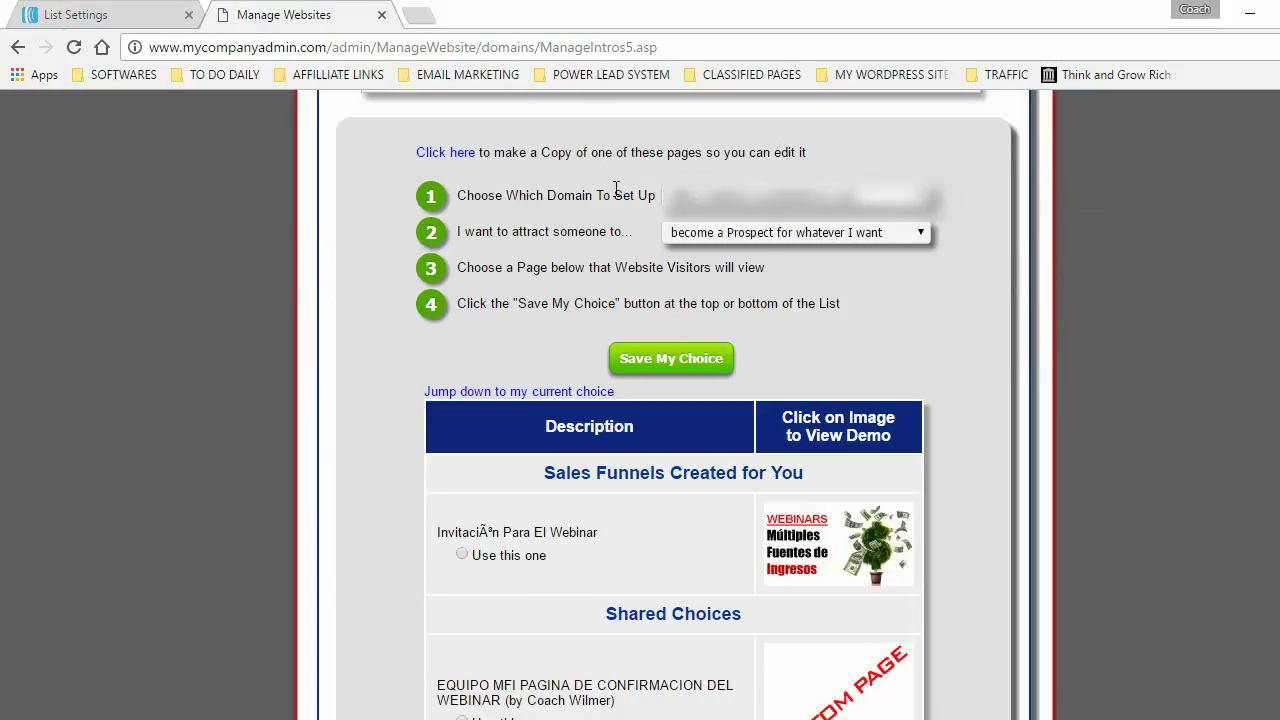
{"action": "scroll", "coordinate": [591, 131], "scroll_direction": "down", "scroll_amount": 10}
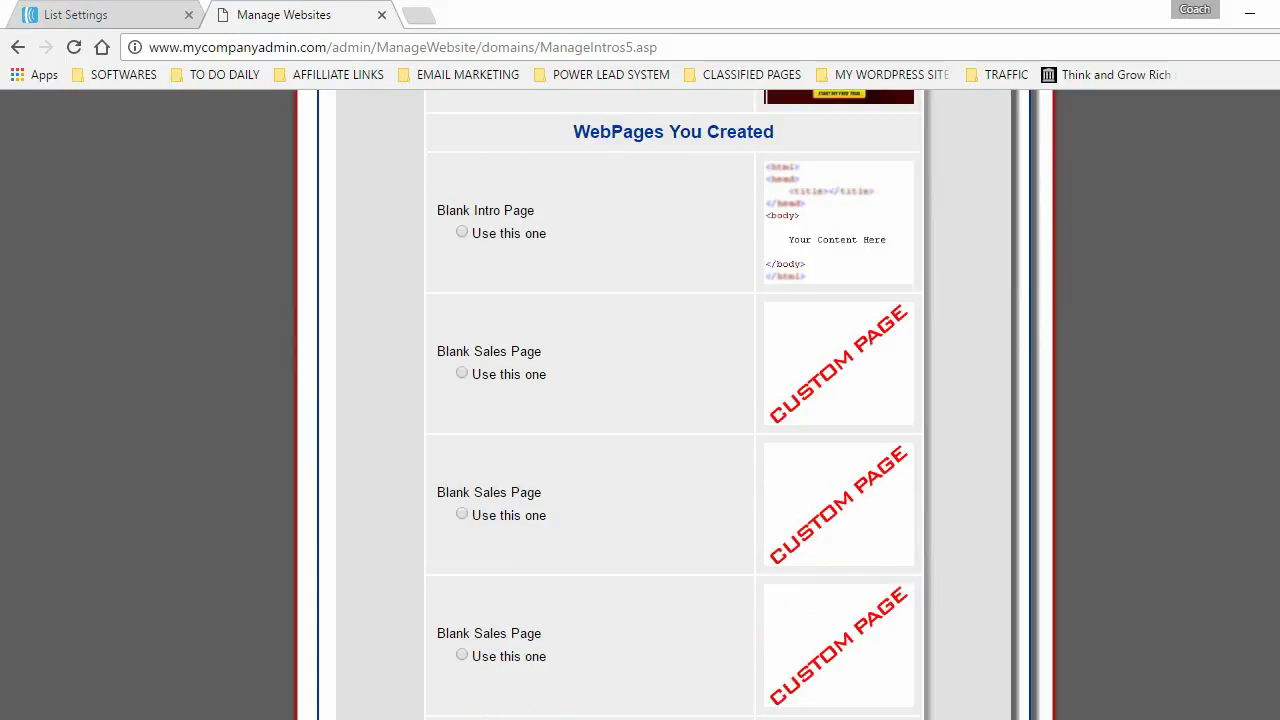
{"action": "scroll", "coordinate": [553, 301], "scroll_direction": "down", "scroll_amount": 10}
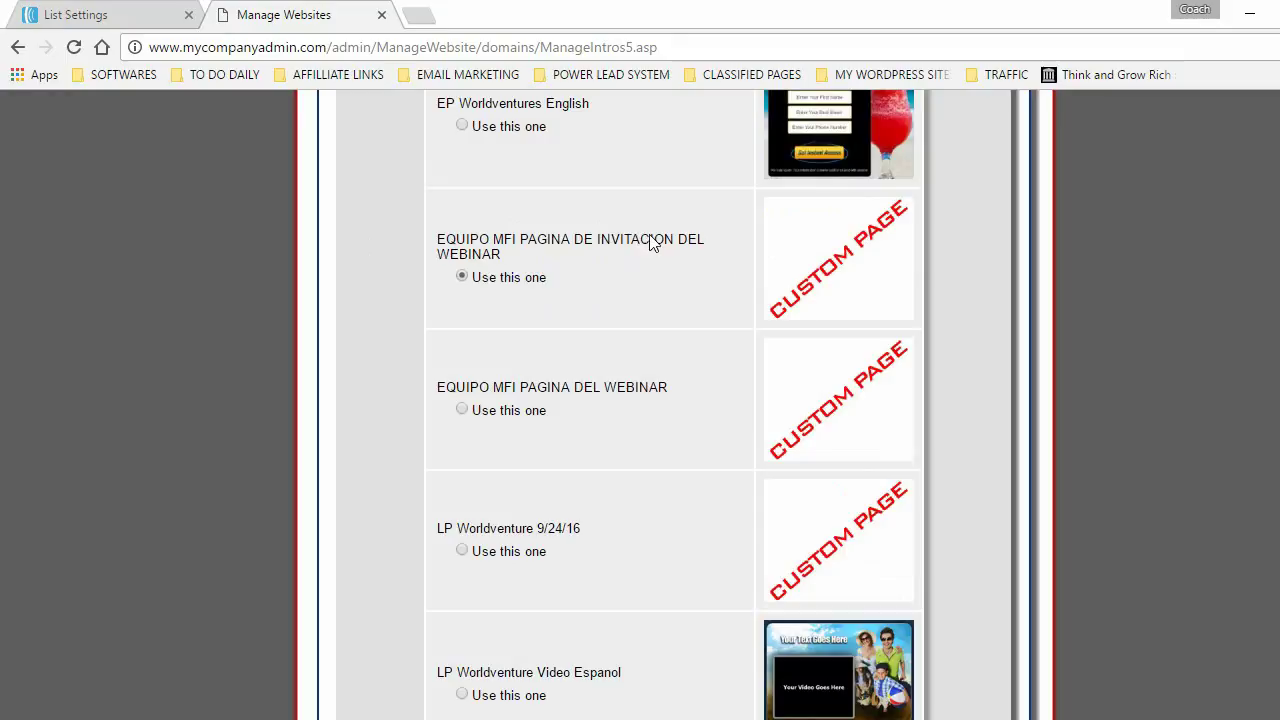
- Preview the webinar invitation page through its test link
{"action": "left_click", "coordinate": [846, 264]}
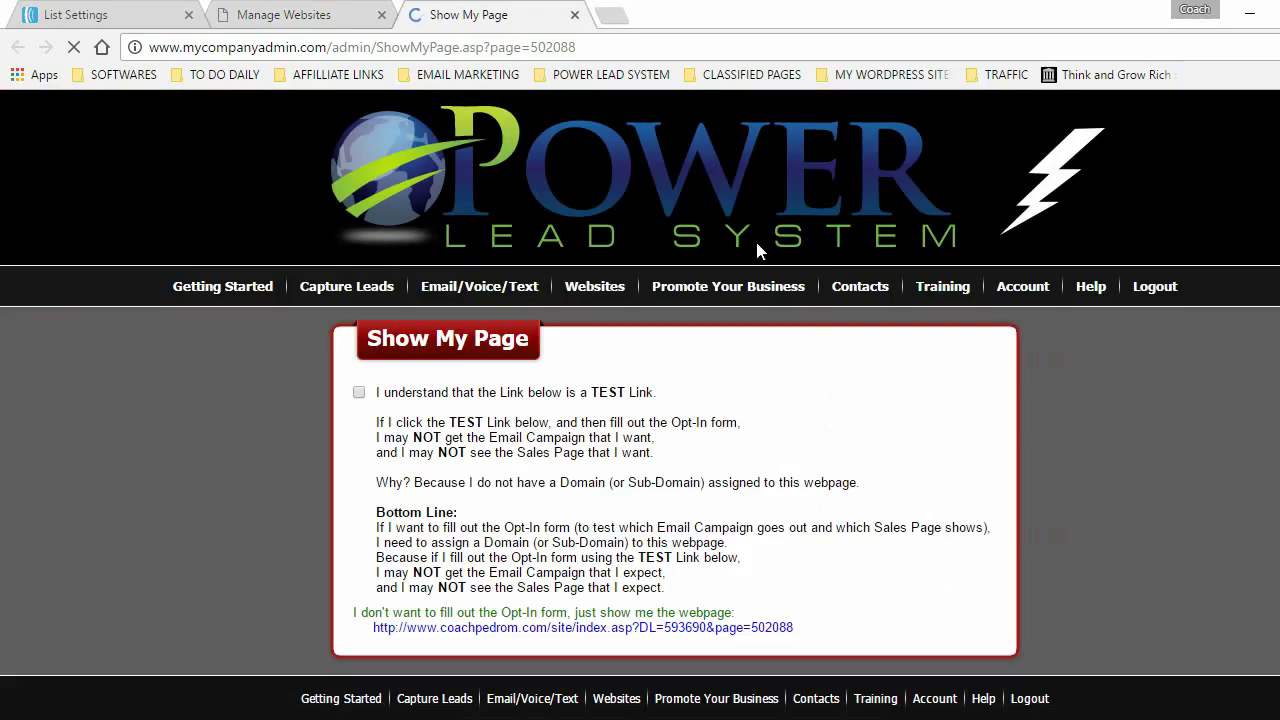
{"action": "left_click", "coordinate": [572, 628]}
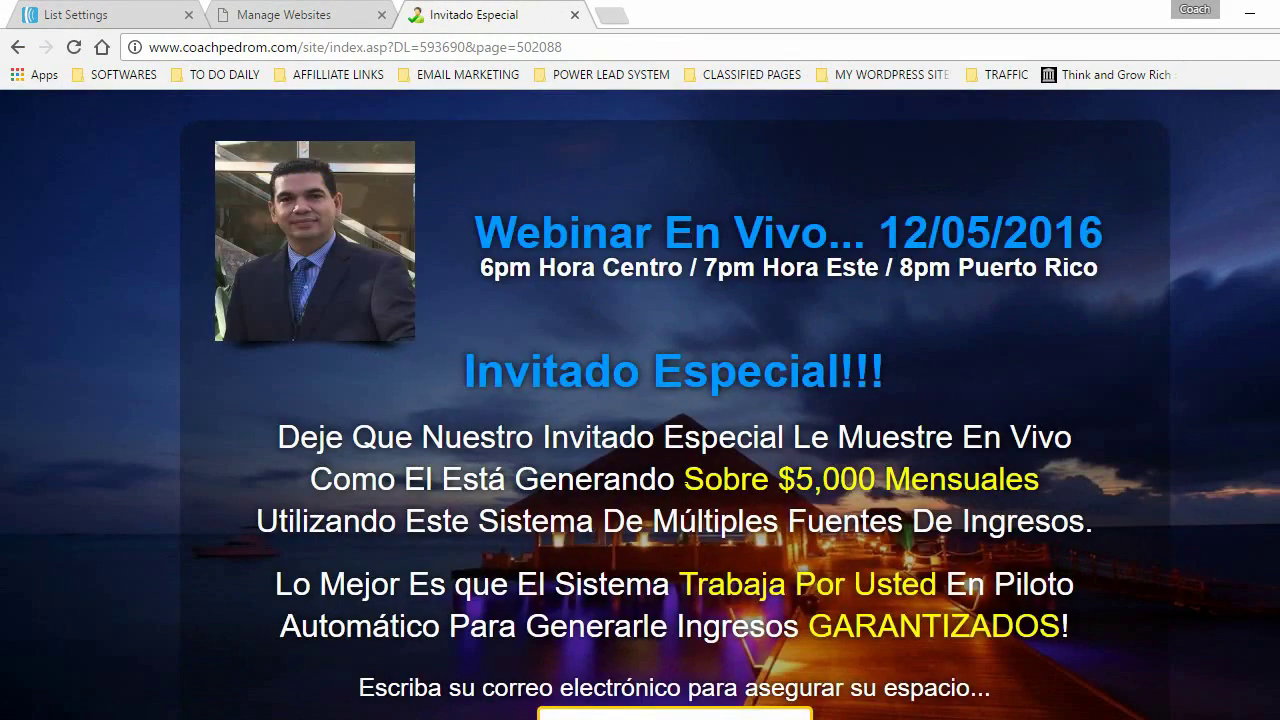
{"action": "scroll", "coordinate": [640, 400], "scroll_direction": "down", "scroll_amount": 3}
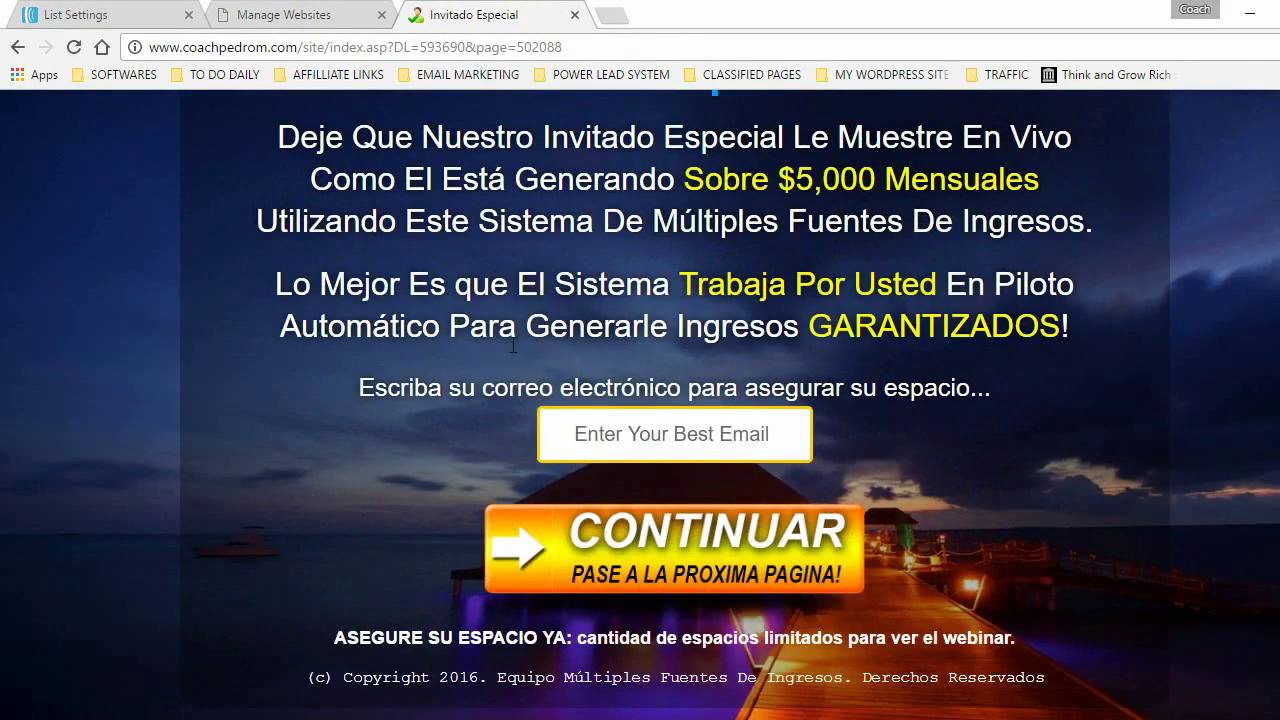
{"action": "scroll", "coordinate": [513, 345], "scroll_direction": "up", "scroll_amount": 3}
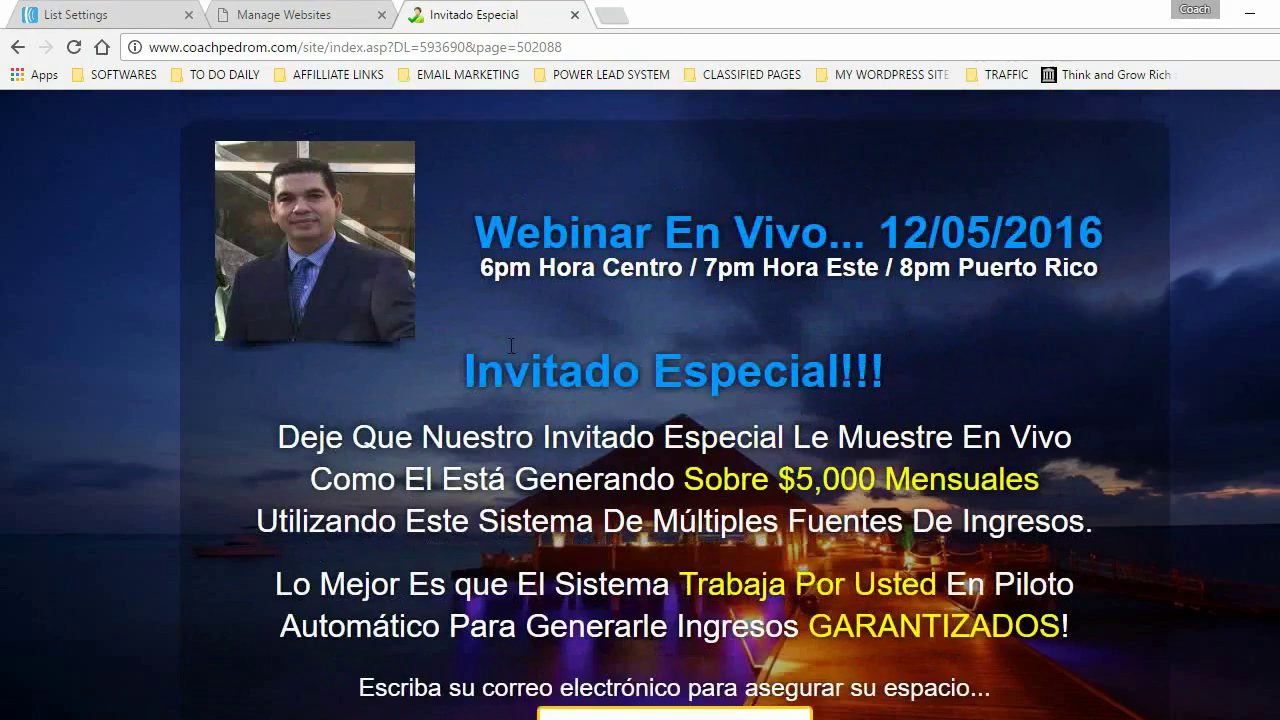
{"action": "left_click", "coordinate": [574, 14]}
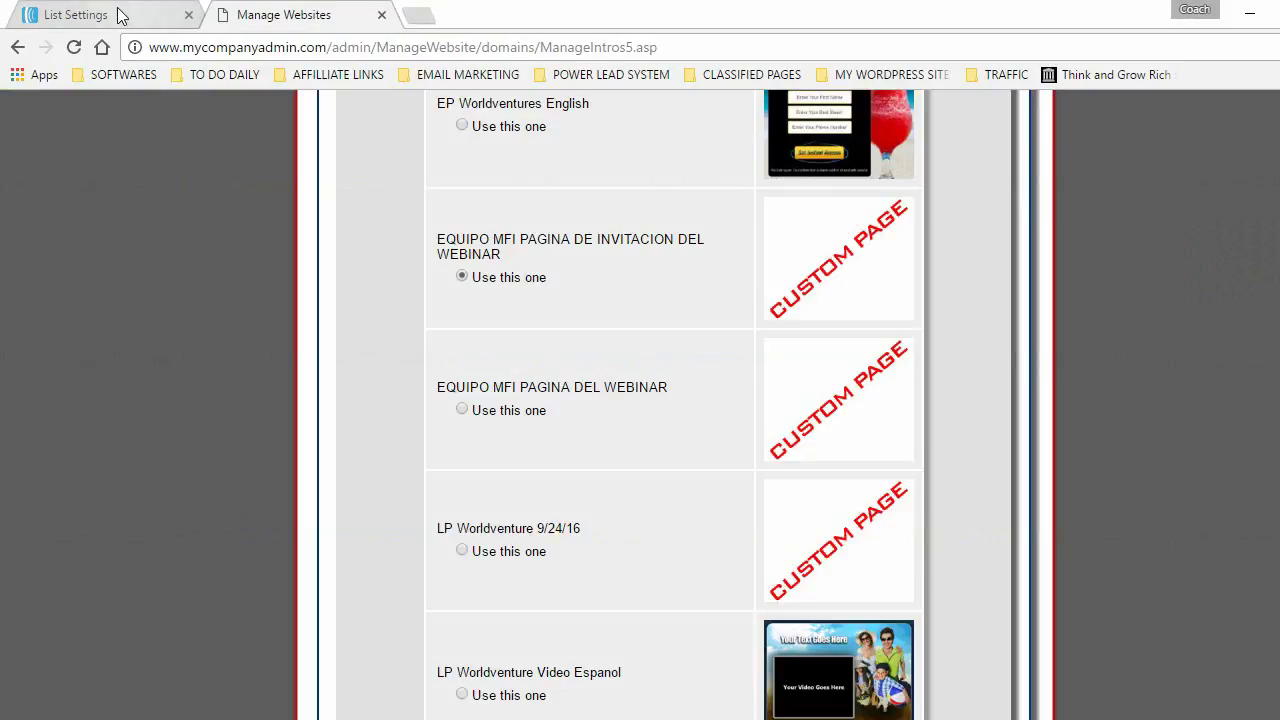
- Save EQUIPO MFI PAGINA DE INVITACION DEL WEBINAR as the landing page
{"action": "left_click", "coordinate": [462, 277]}
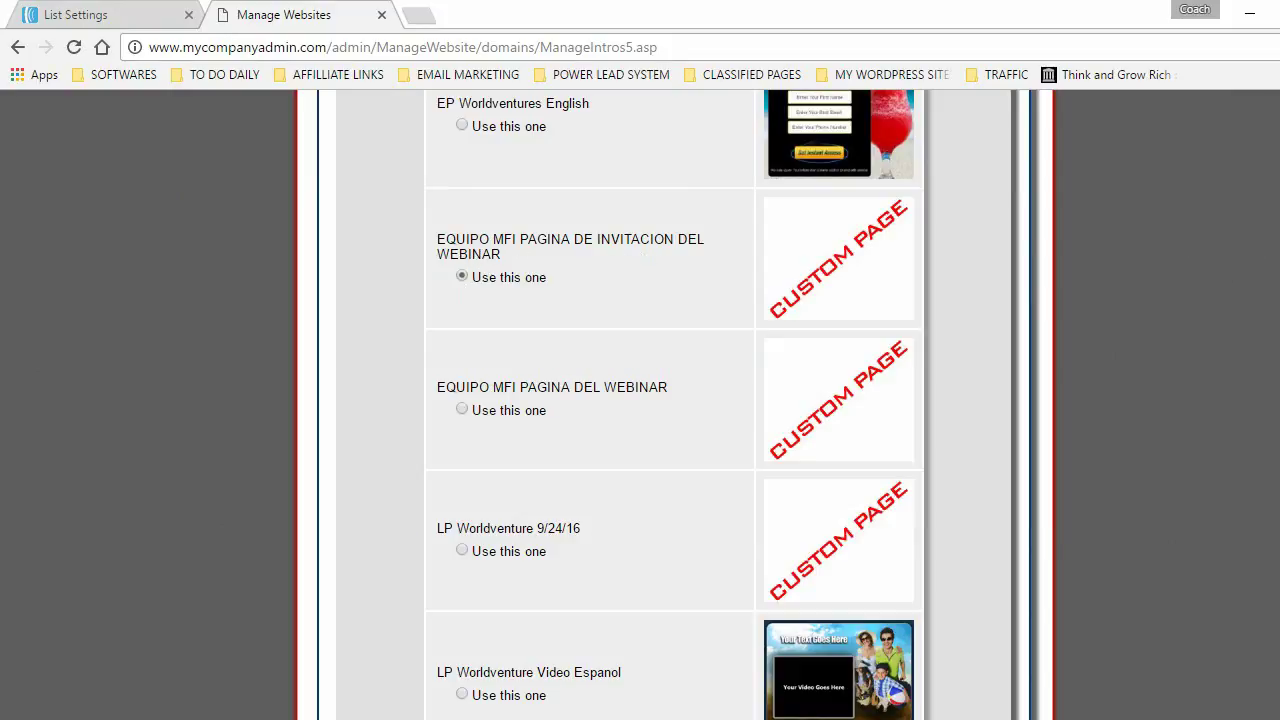
{"action": "scroll", "coordinate": [1064, 715], "scroll_direction": "down", "scroll_amount": 4}
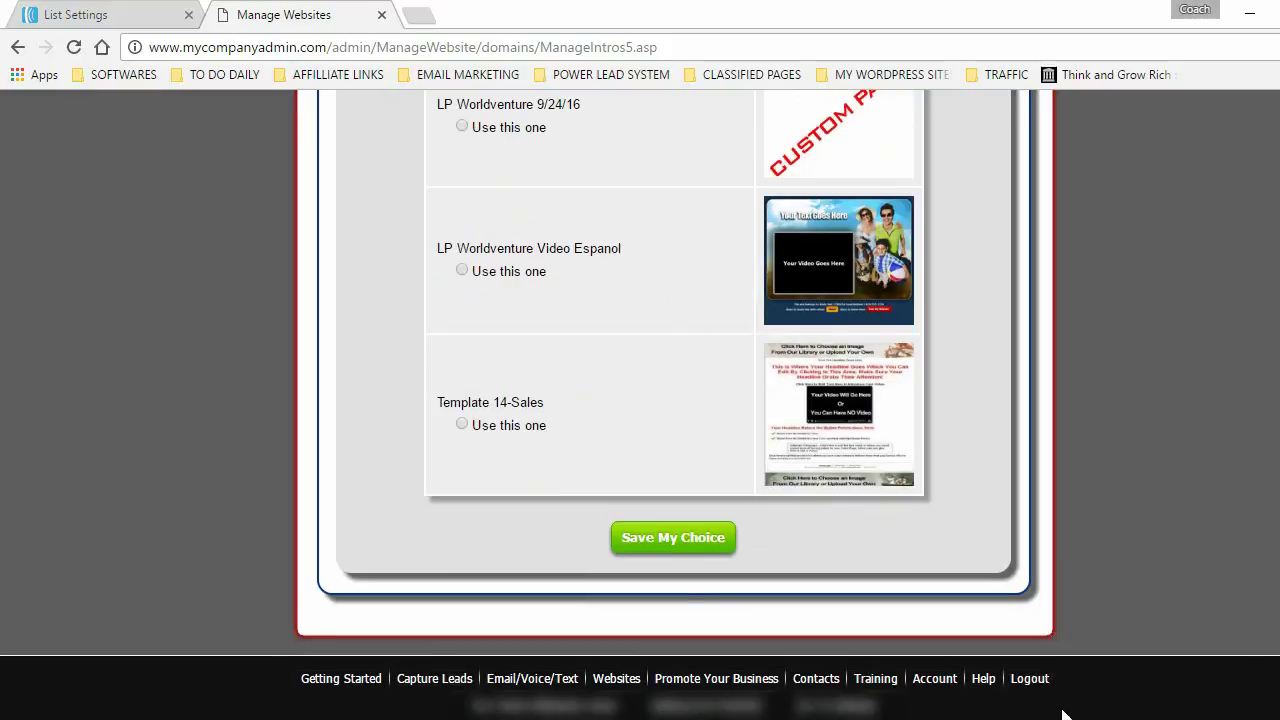
{"action": "left_click", "coordinate": [671, 537]}
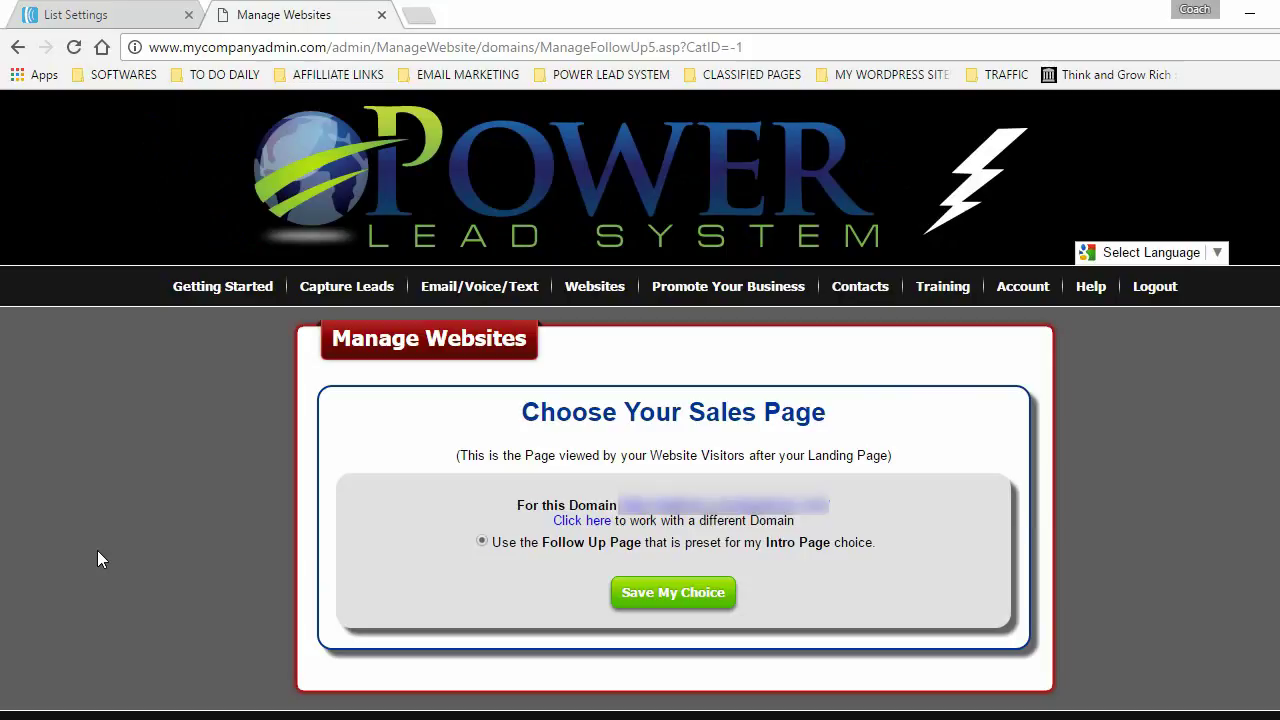
- Keep the preset follow-up page as the sales page
{"action": "left_click", "coordinate": [62, 18]}
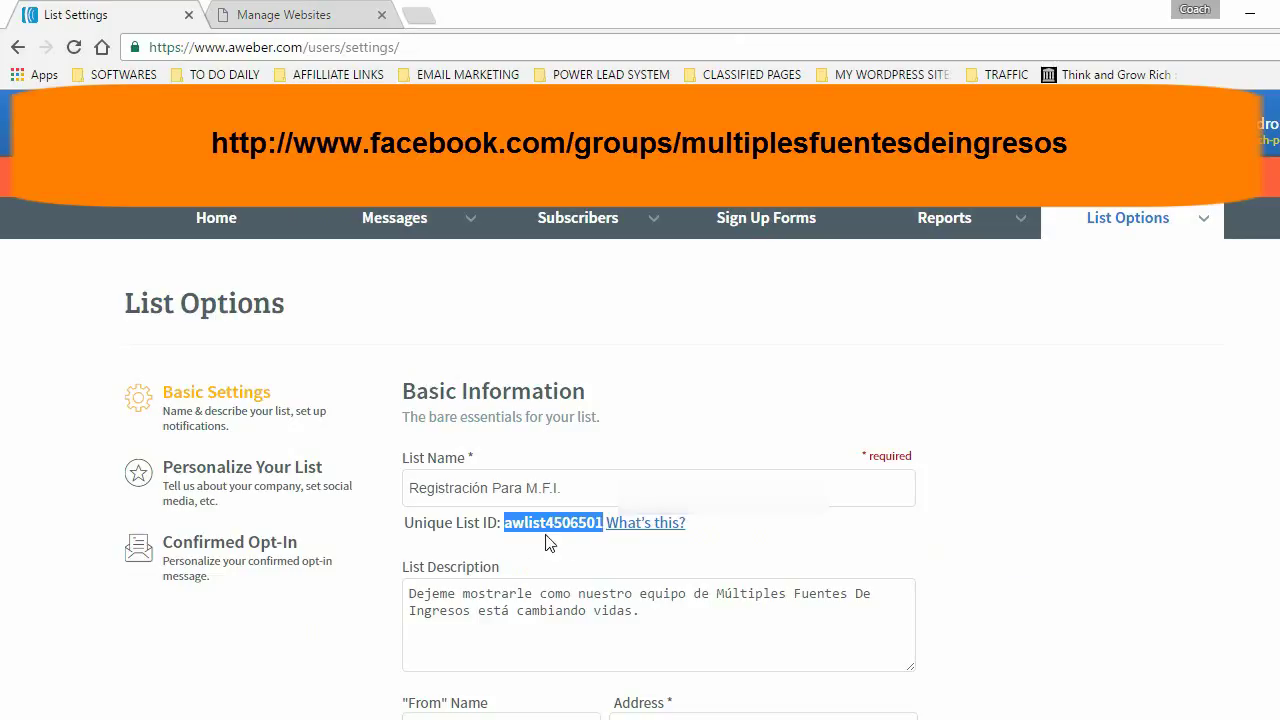
{"action": "left_click", "coordinate": [272, 15]}
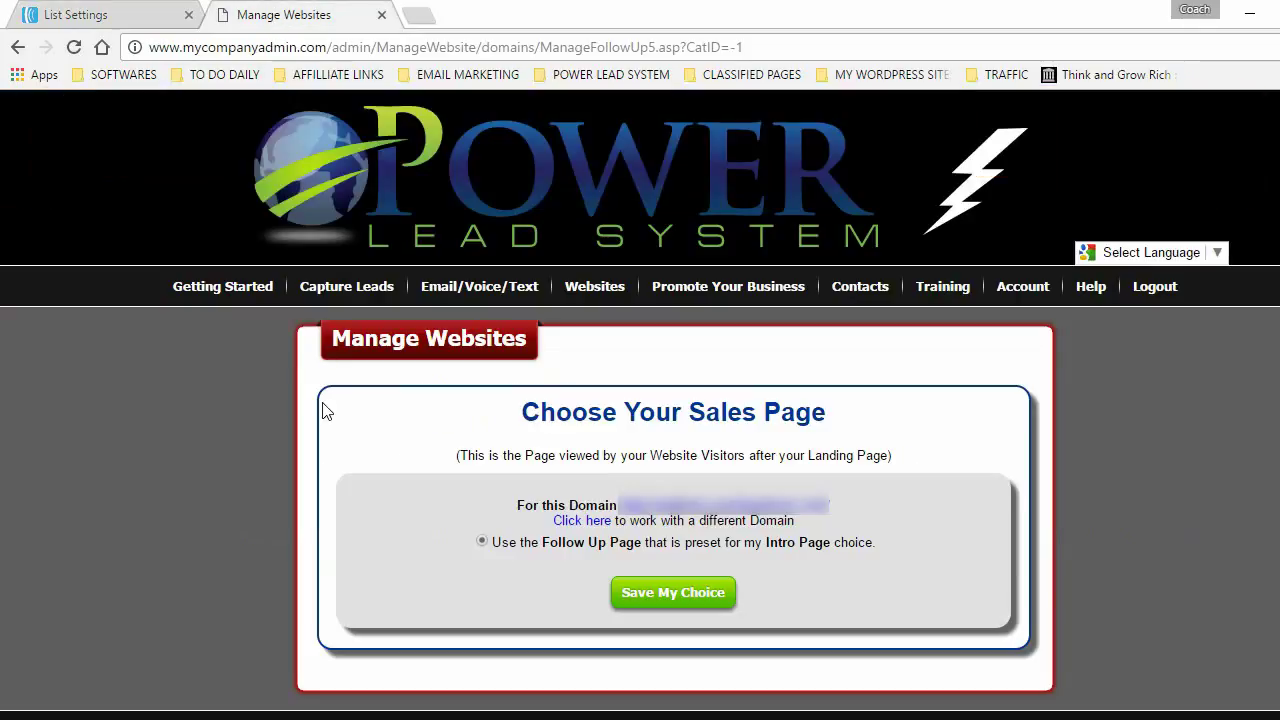
{"action": "left_click", "coordinate": [637, 593]}
- Tick Add Opt-In (Lead) to AWeber, submit, and open the AWeber Permission Page
{"action": "scroll", "coordinate": [312, 500], "scroll_direction": "down", "scroll_amount": 1}
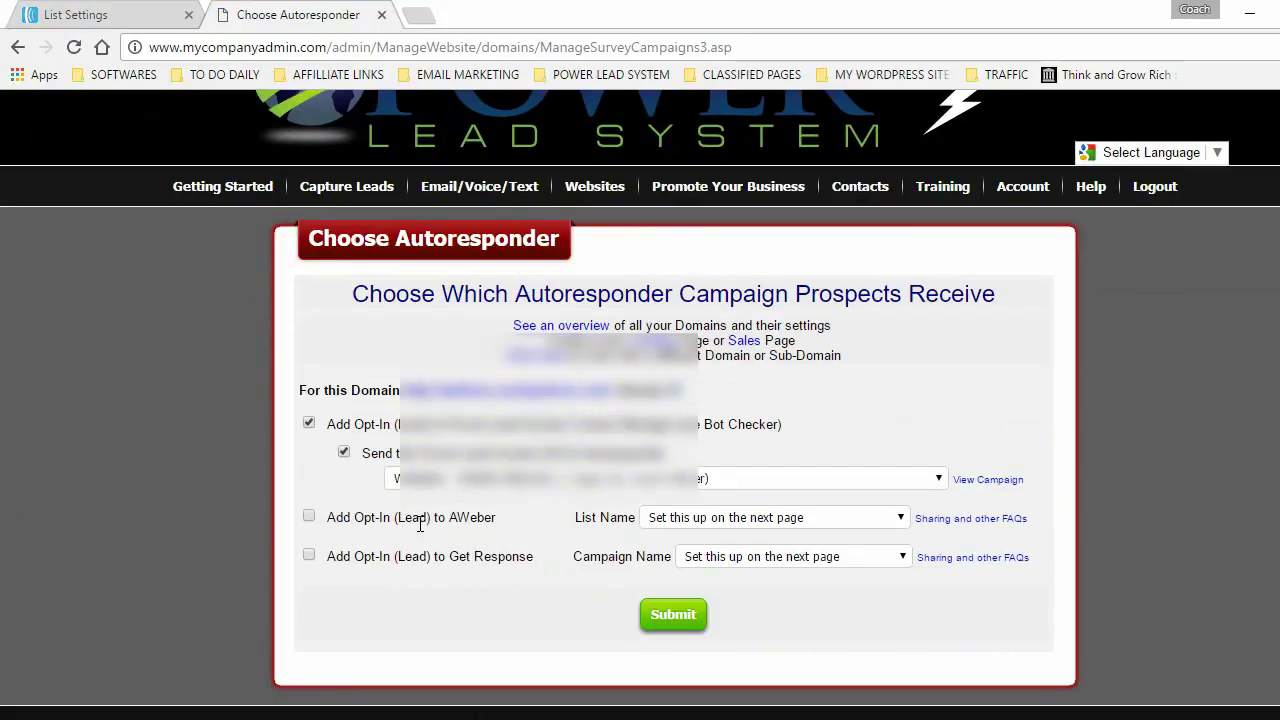
{"action": "left_click", "coordinate": [309, 518]}
{"action": "left_click", "coordinate": [690, 615]}
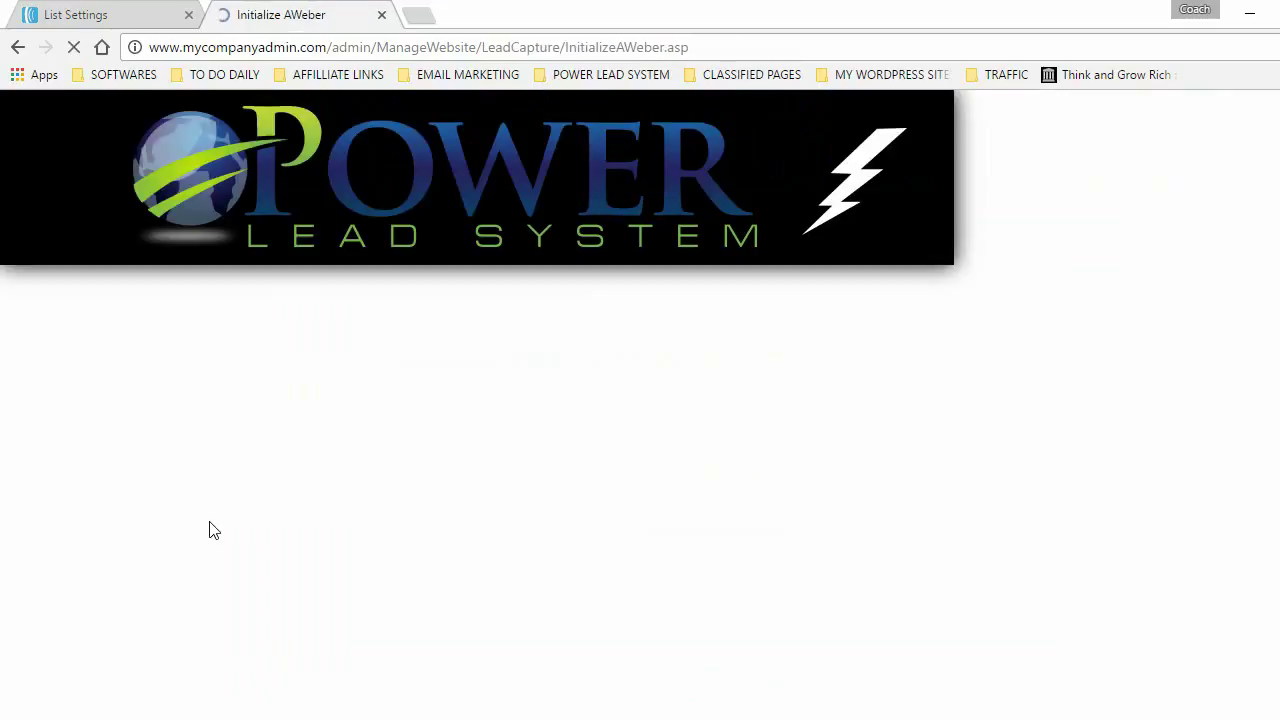
{"action": "scroll", "coordinate": [308, 490], "scroll_direction": "down", "scroll_amount": 2}
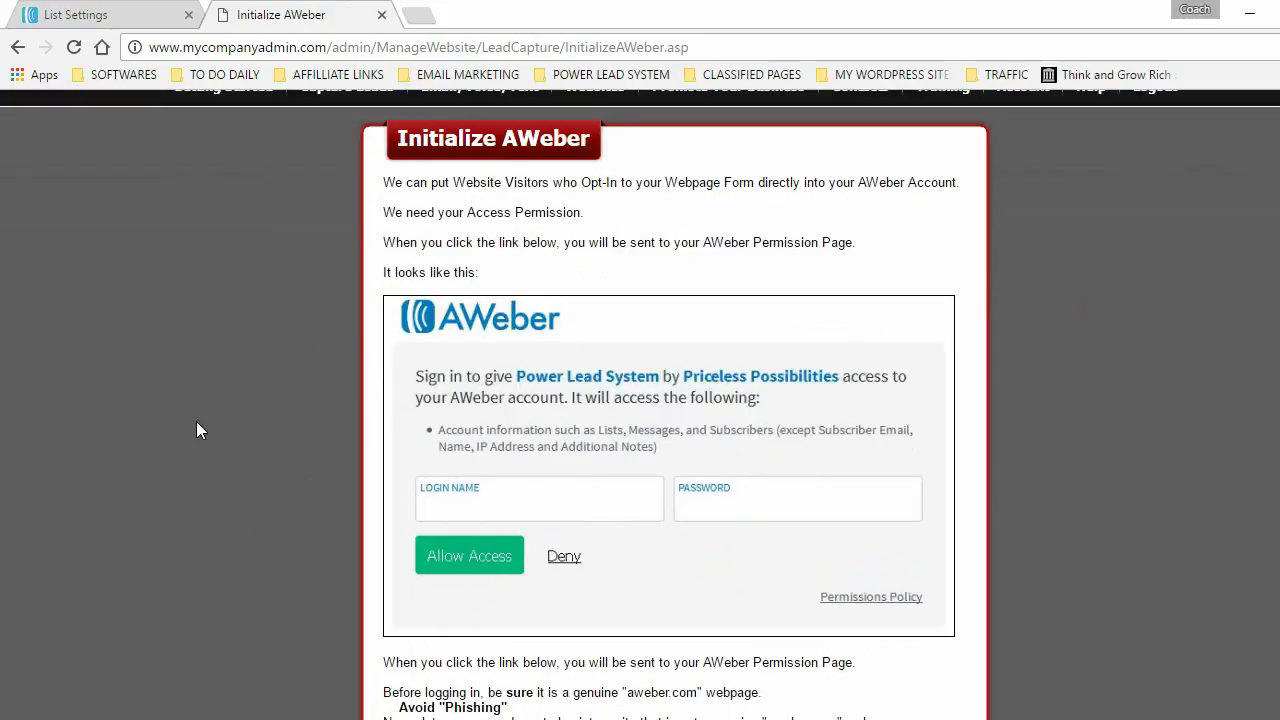
{"action": "scroll", "coordinate": [231, 440], "scroll_direction": "down", "scroll_amount": 3}
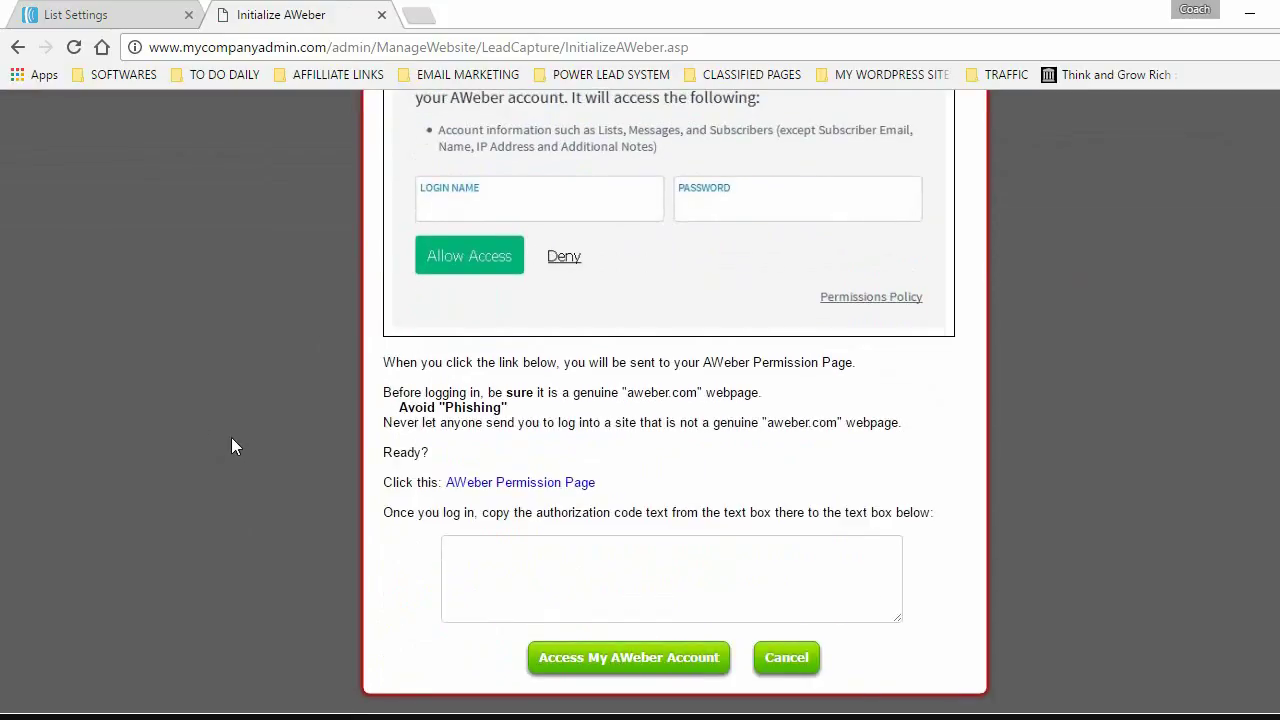
{"action": "left_click", "coordinate": [520, 484]}
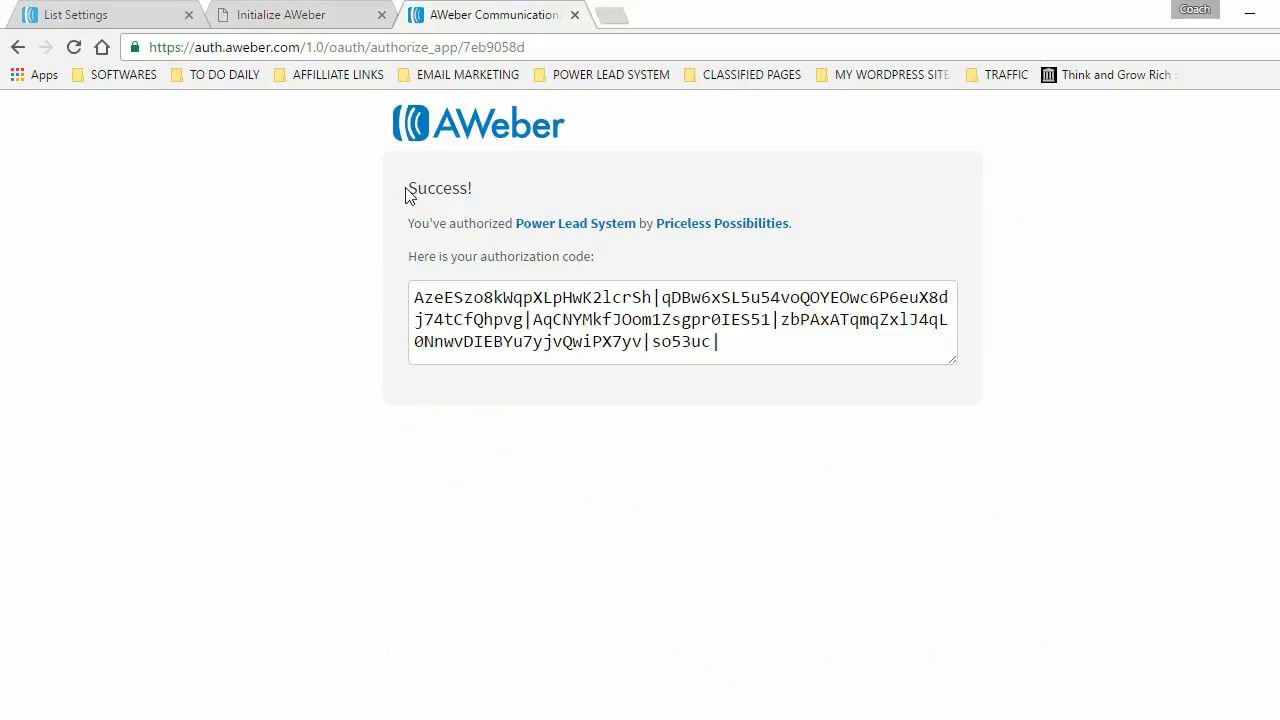
- Copy the full AWeber authorization code and return to the Initialize AWeber tab
{"action": "left_click_drag", "start_coordinate": [410, 188], "coordinate": [477, 186]}
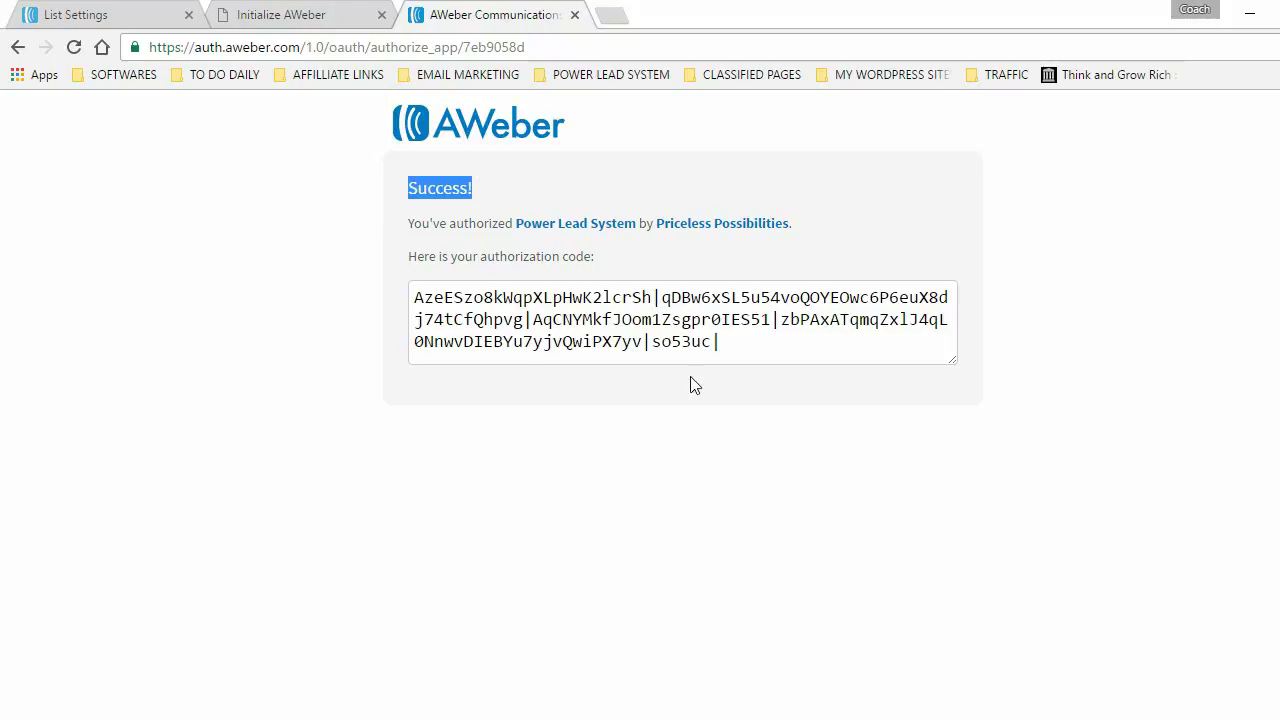
{"action": "left_click_drag", "start_coordinate": [775, 336], "coordinate": [418, 297]}
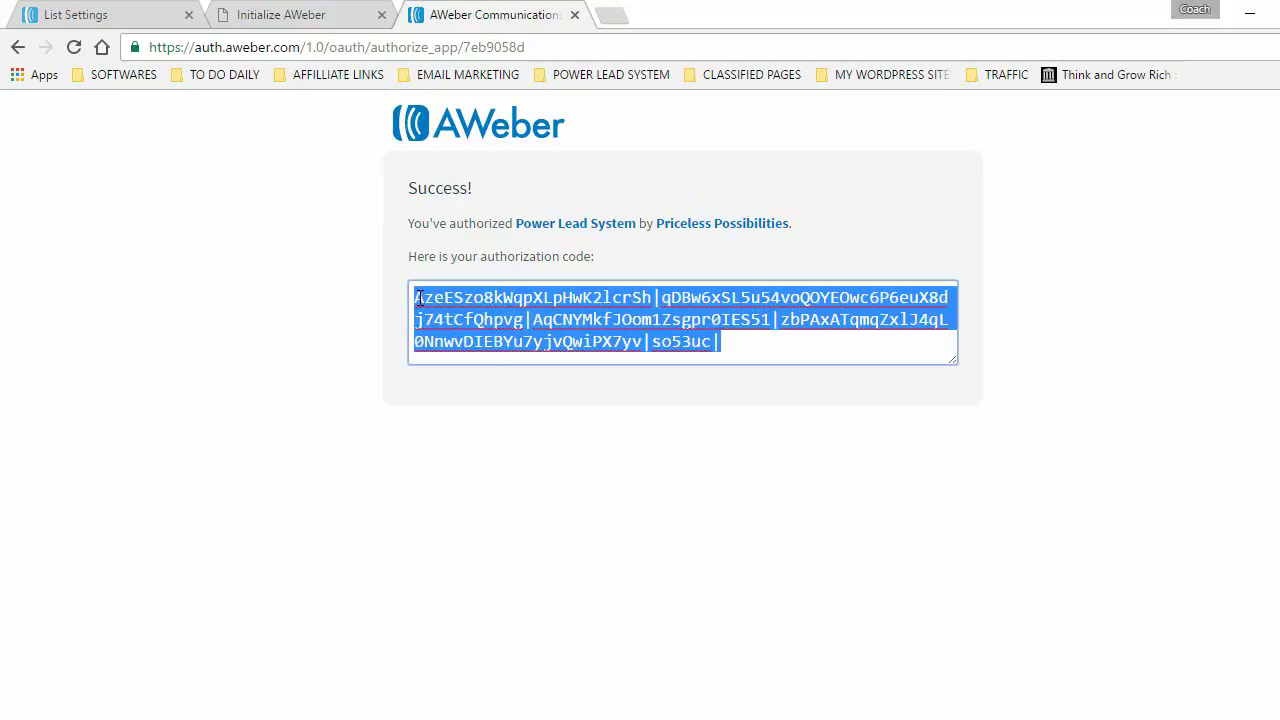
{"action": "right_click", "coordinate": [557, 316]}
{"action": "left_click", "coordinate": [603, 354]}
{"action": "left_click", "coordinate": [278, 15]}
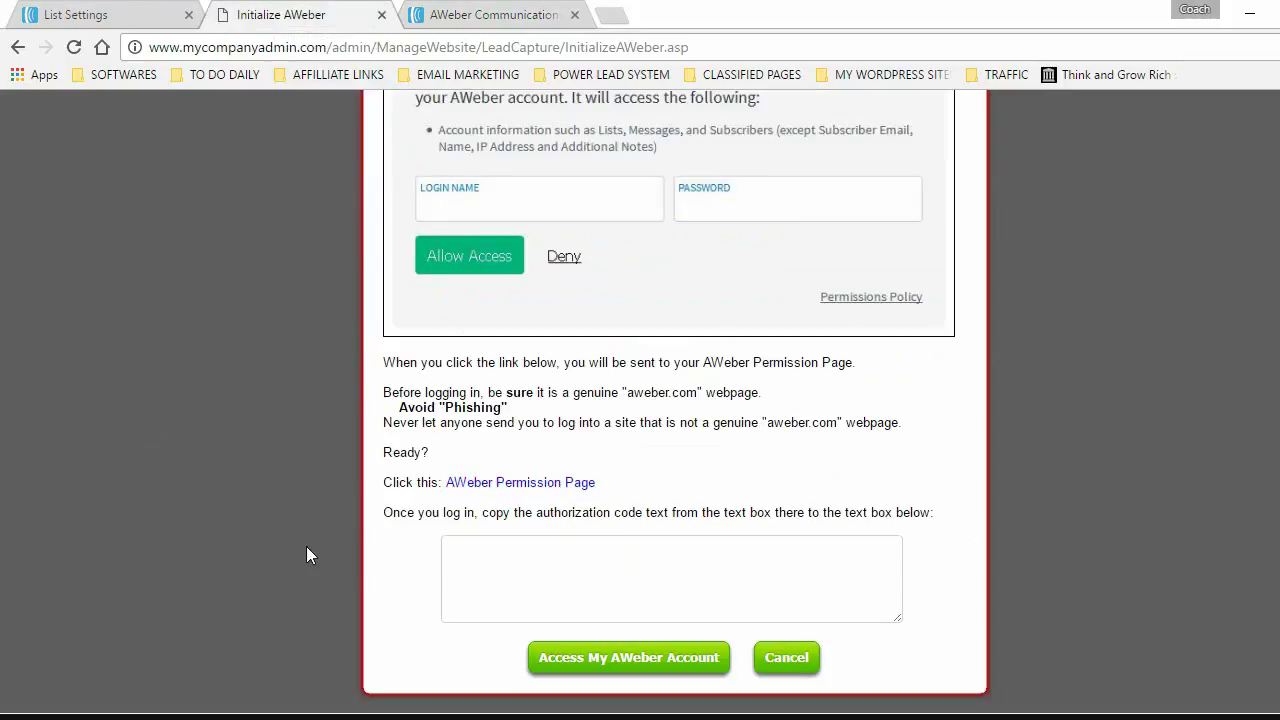
- Paste the authorization code and connect the AWeber account
{"action": "left_click", "coordinate": [467, 553]}
{"action": "right_click", "coordinate": [458, 548]}
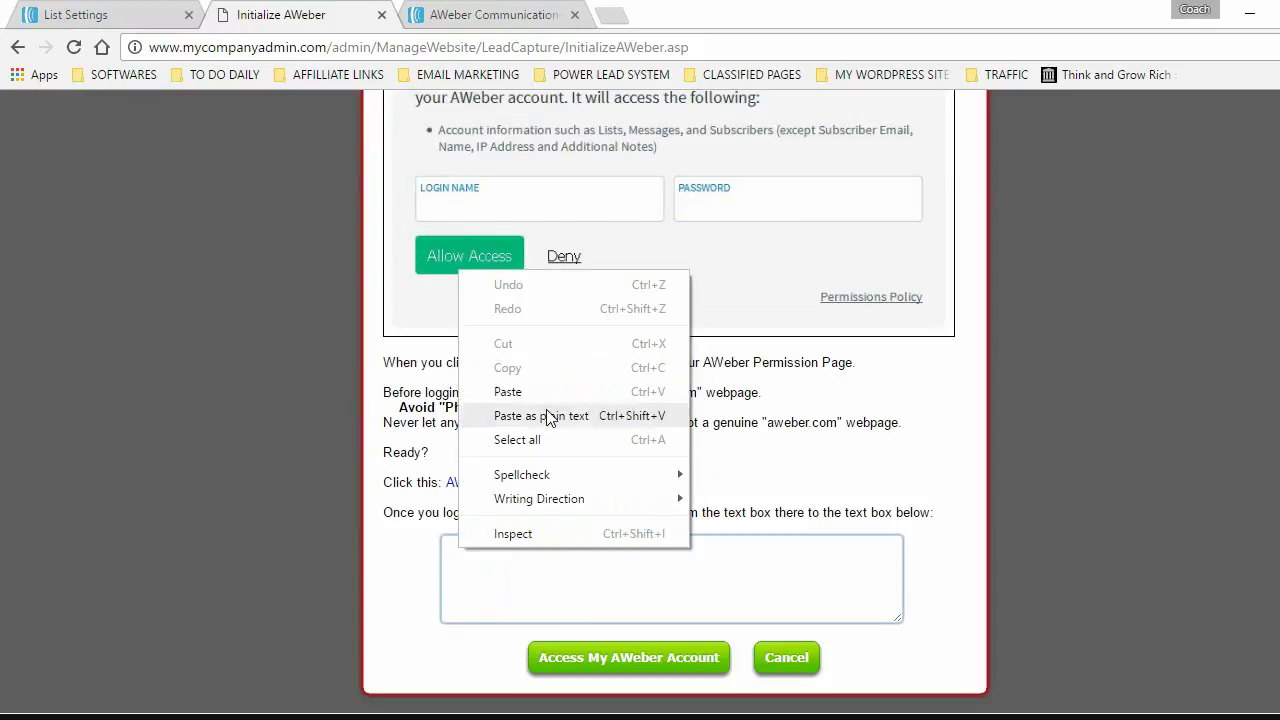
{"action": "left_click", "coordinate": [518, 395]}
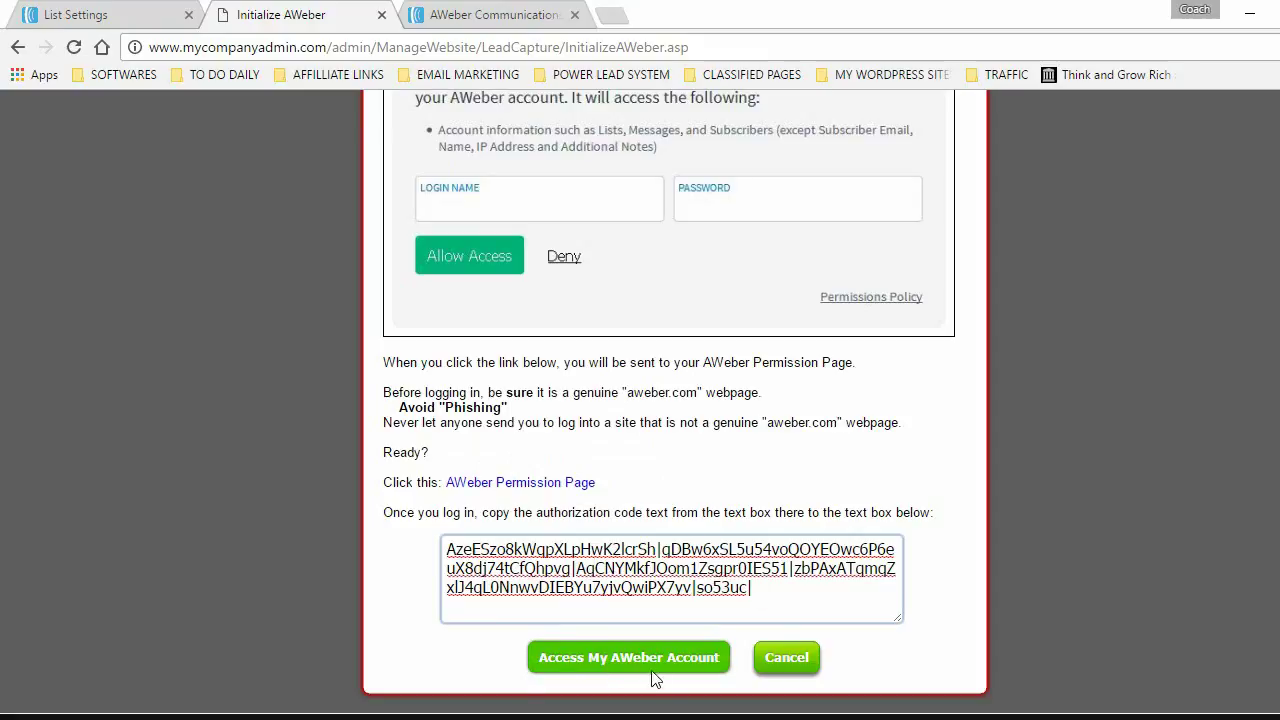
{"action": "left_click", "coordinate": [600, 657]}
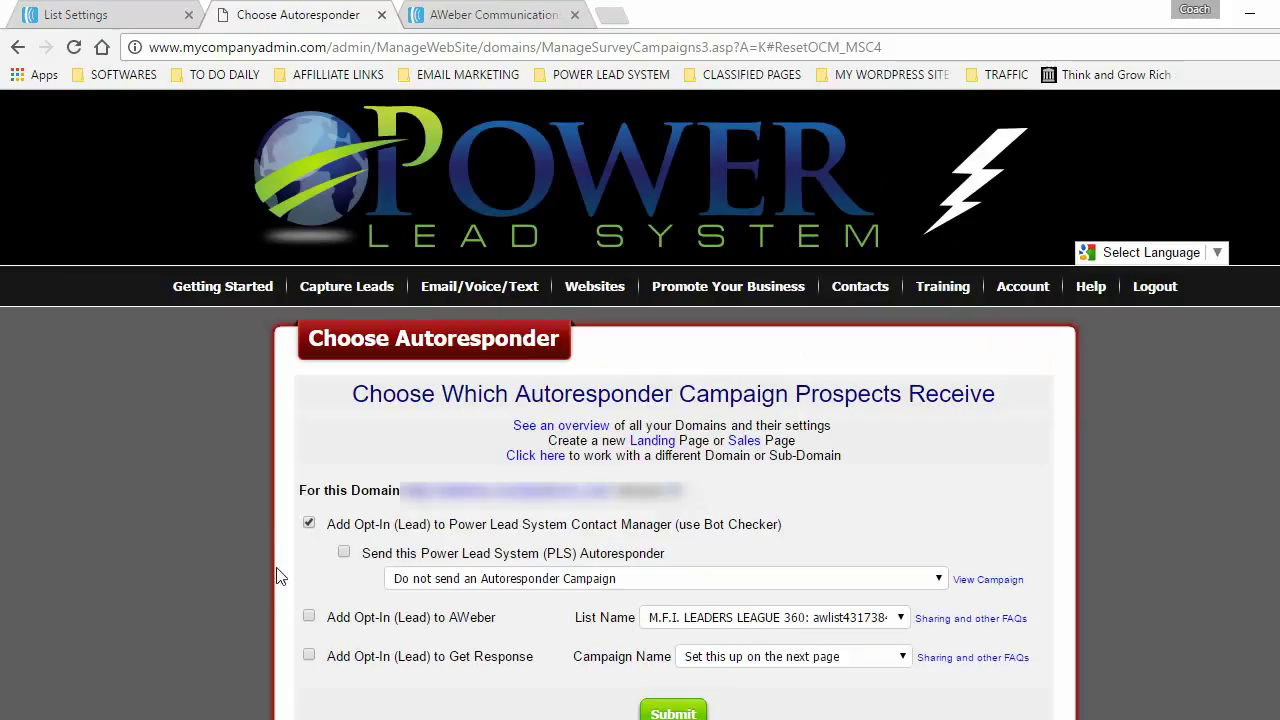
- Send opt-ins to the AWeber list Registración Para M.F.I. and submit the settings
{"action": "left_click", "coordinate": [309, 617]}
{"action": "left_click", "coordinate": [85, 17]}
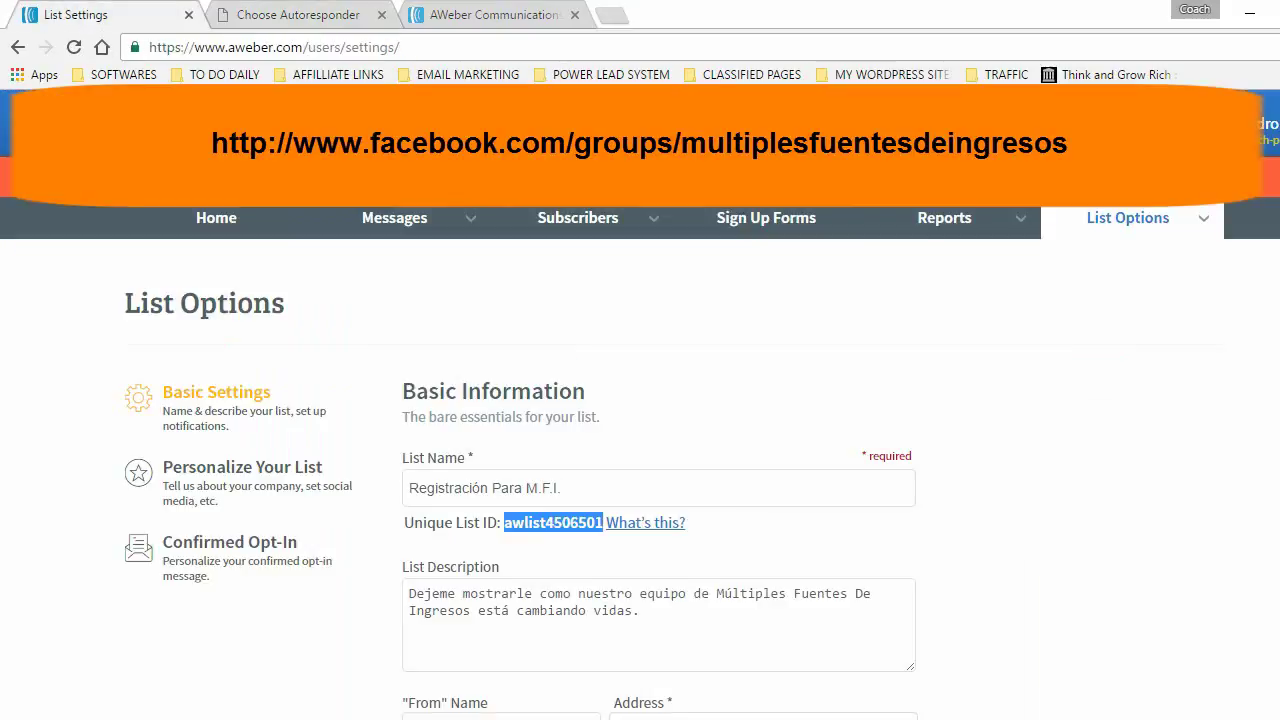
{"action": "left_click", "coordinate": [290, 15]}
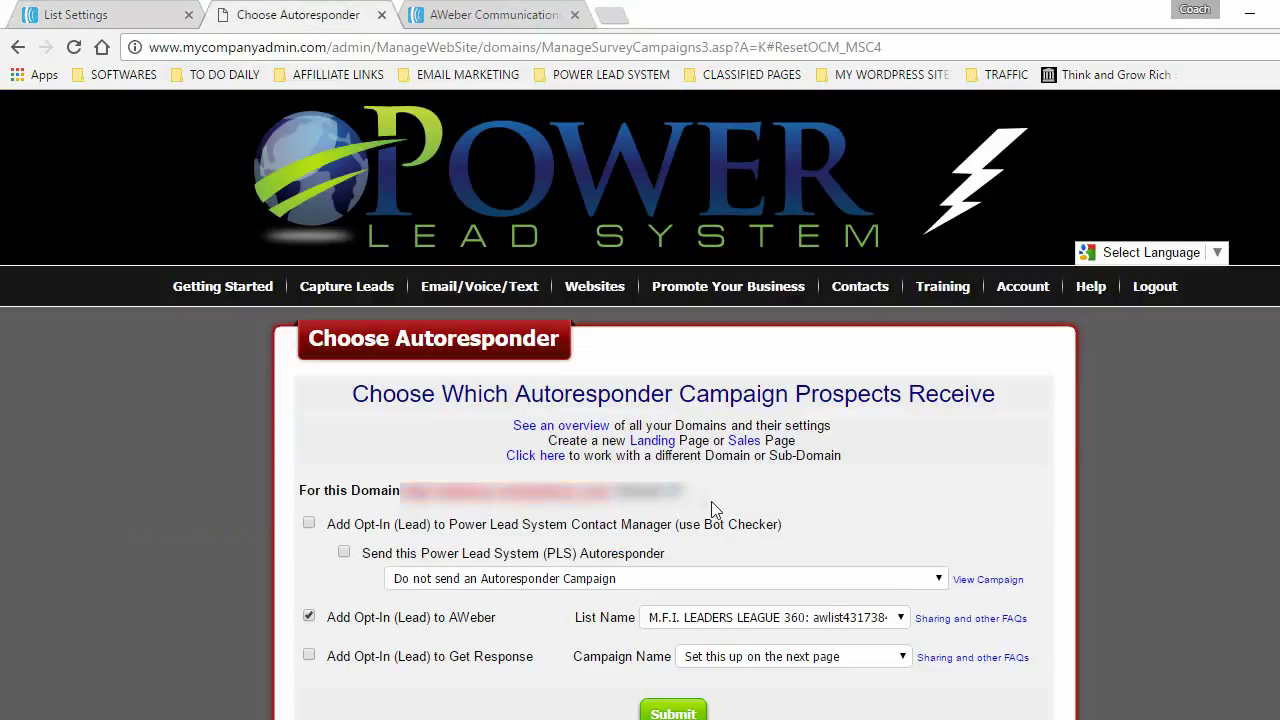
{"action": "left_click", "coordinate": [886, 617]}
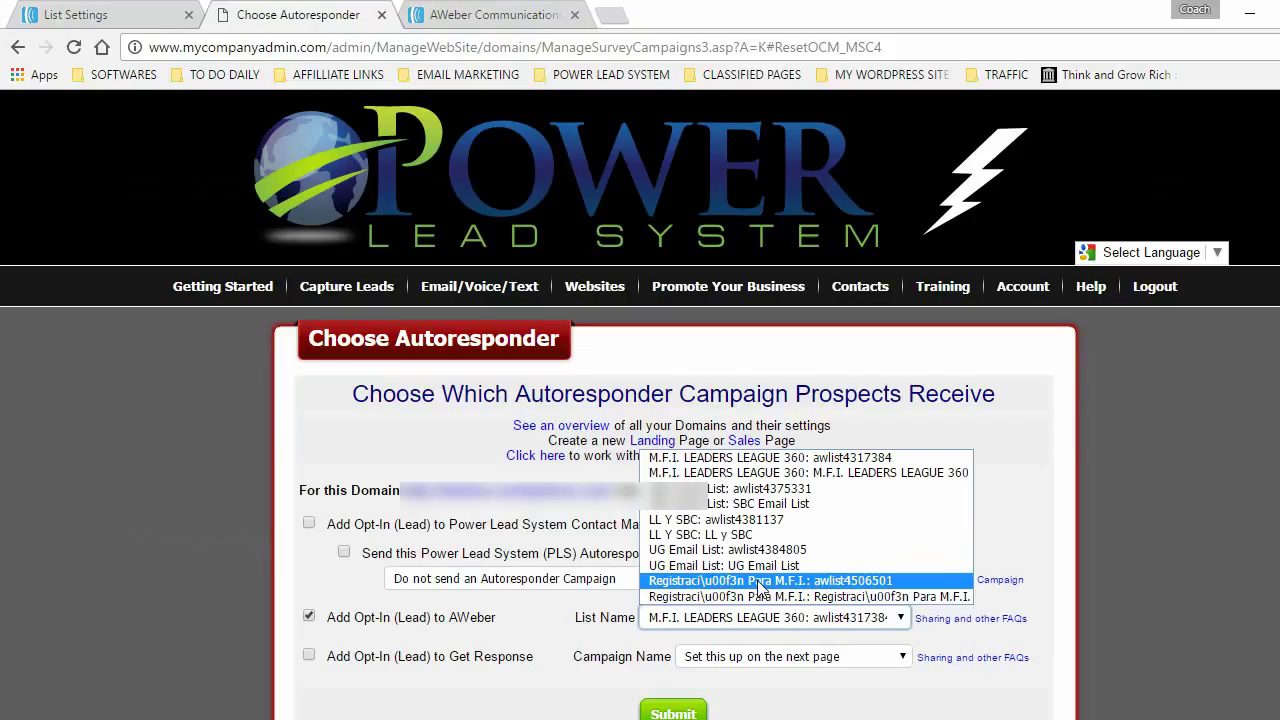
{"action": "left_click", "coordinate": [826, 581]}
{"action": "left_click", "coordinate": [681, 713]}
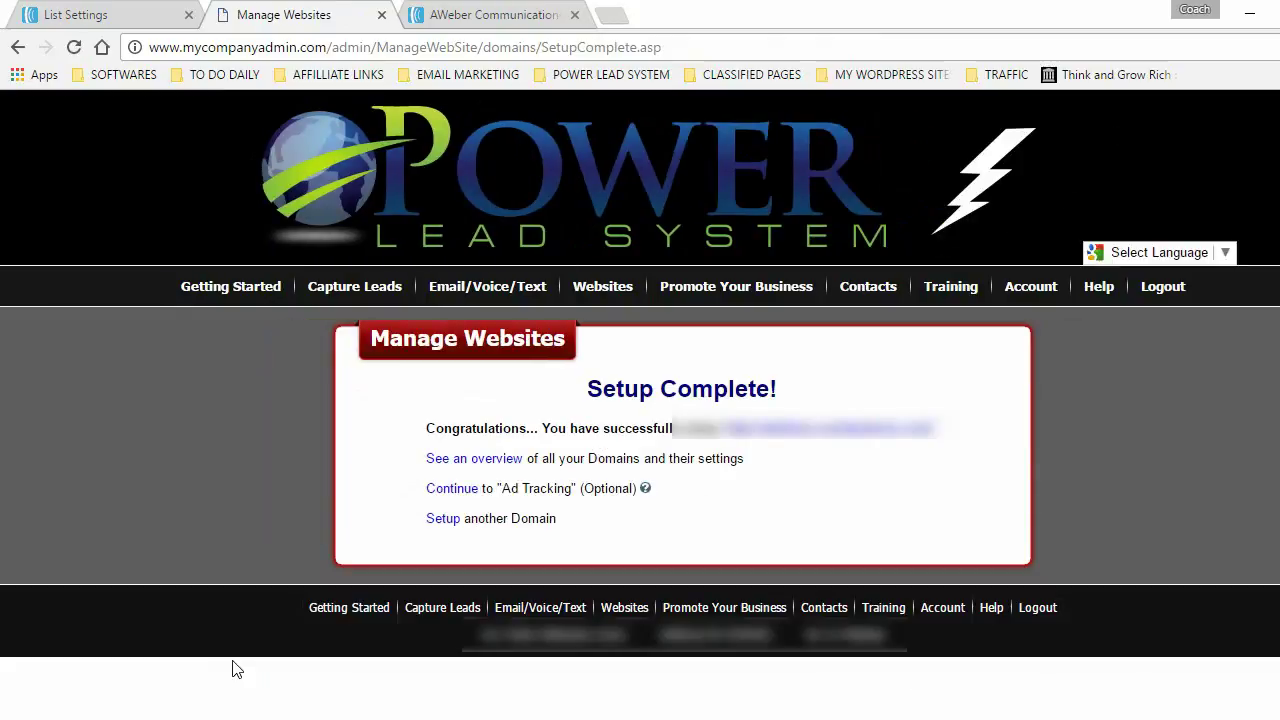
- Preview the live Invitado Especial webinar page from the domain link, then return to AWeber List Settings
{"action": "left_click", "coordinate": [843, 440]}
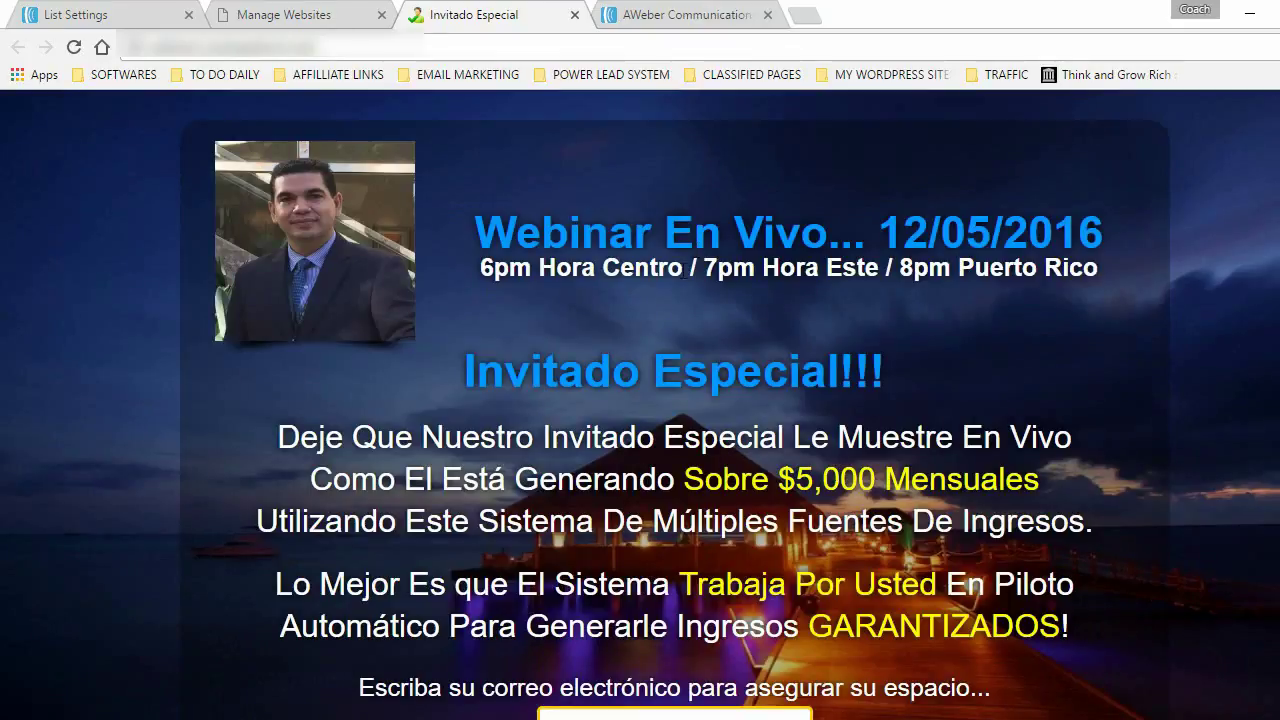
{"action": "scroll", "coordinate": [596, 404], "scroll_direction": "down", "scroll_amount": 3}
{"action": "scroll", "coordinate": [596, 404], "scroll_direction": "up", "scroll_amount": 3}
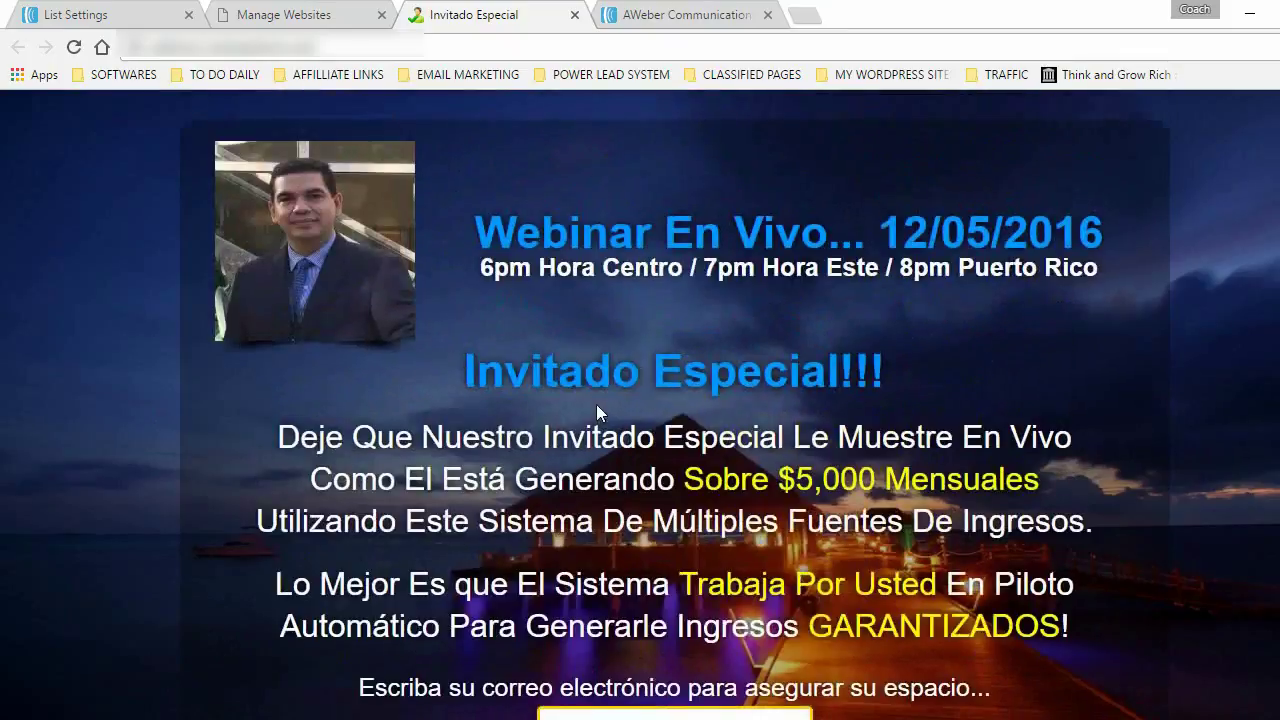
{"action": "left_click", "coordinate": [574, 14]}
{"action": "left_click", "coordinate": [75, 14]}
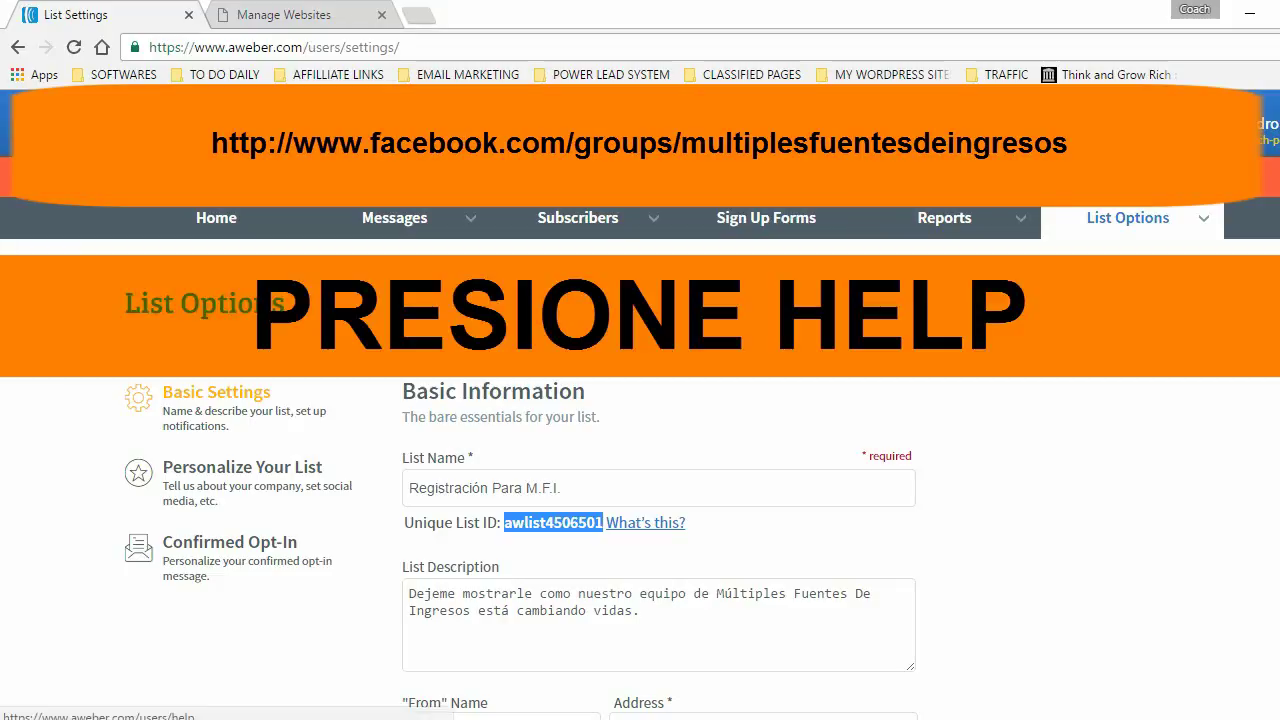
- Bring up AWeber's help form and set the inquiry type to Other
{"action": "left_click", "coordinate": [1200, 125]}
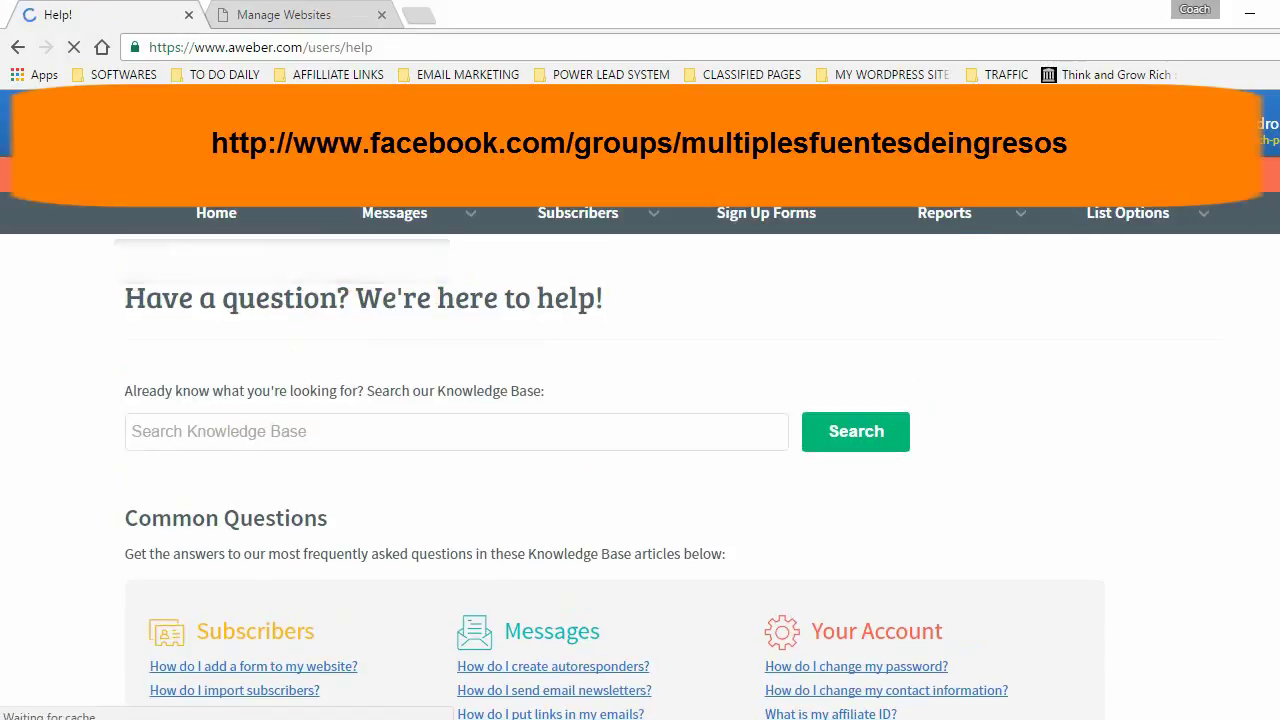
{"action": "scroll", "coordinate": [136, 142], "scroll_direction": "down", "scroll_amount": 8}
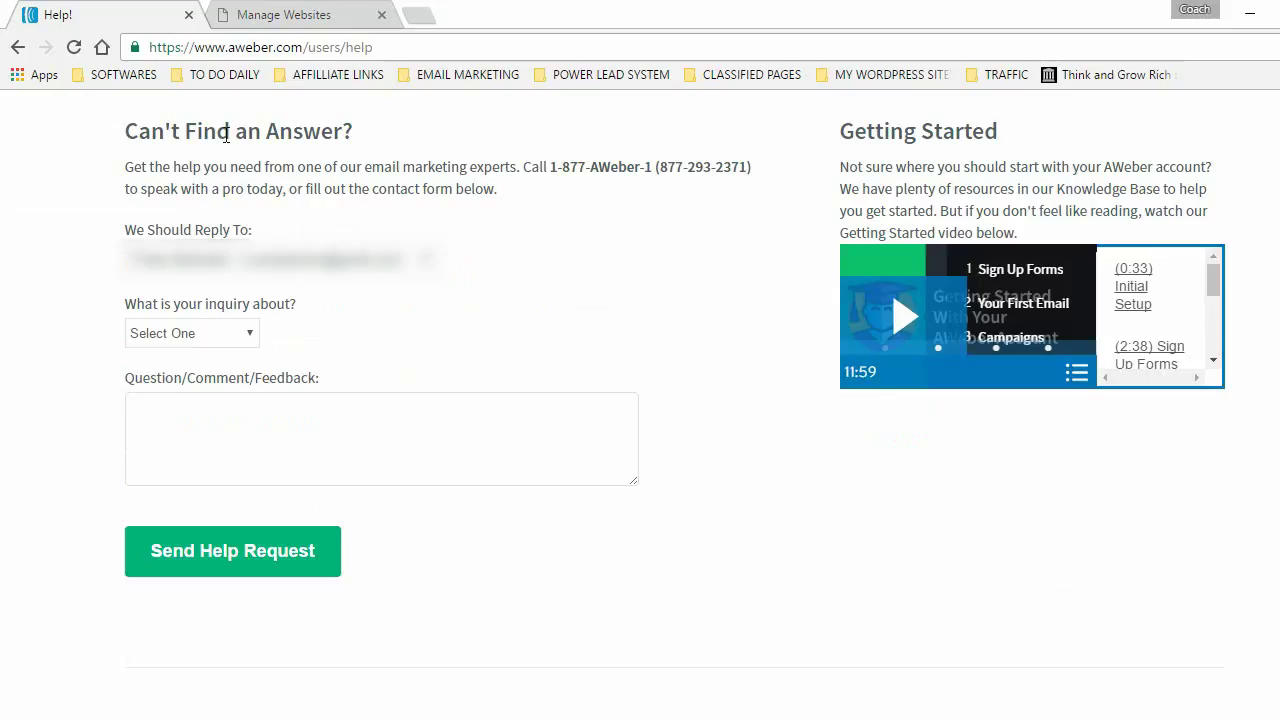
{"action": "left_click", "coordinate": [135, 420]}
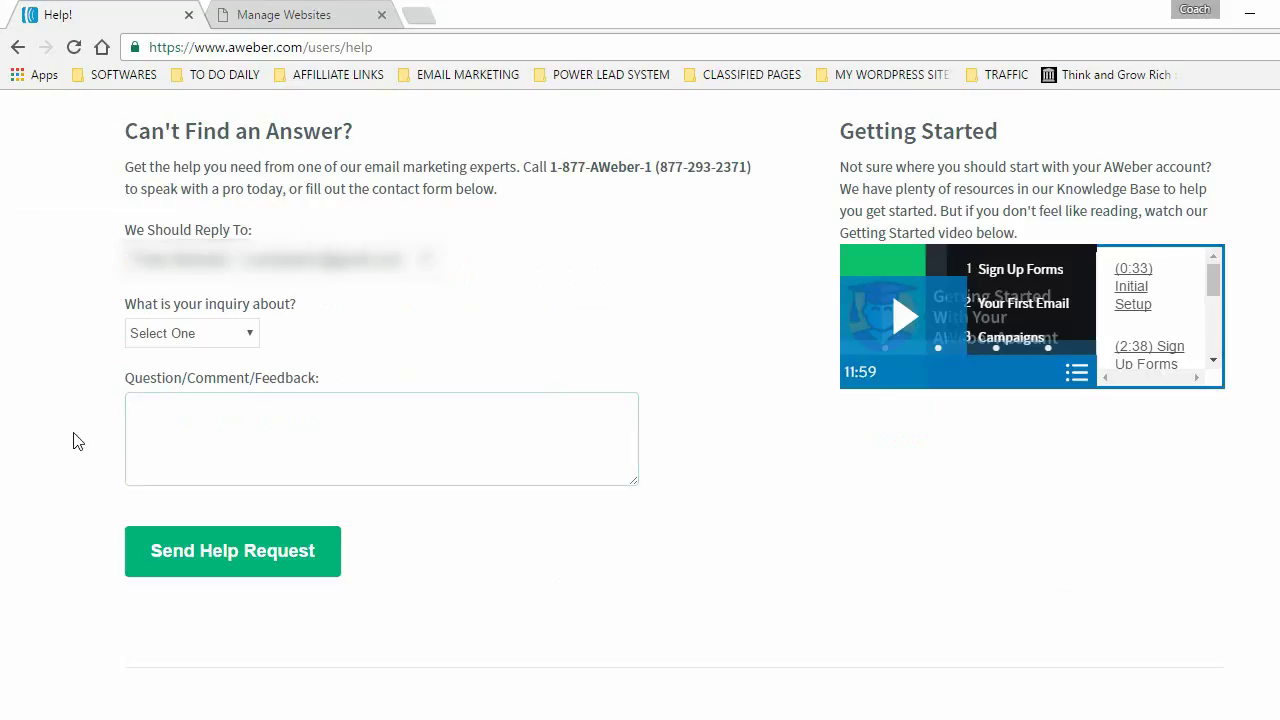
{"action": "left_click", "coordinate": [249, 335]}
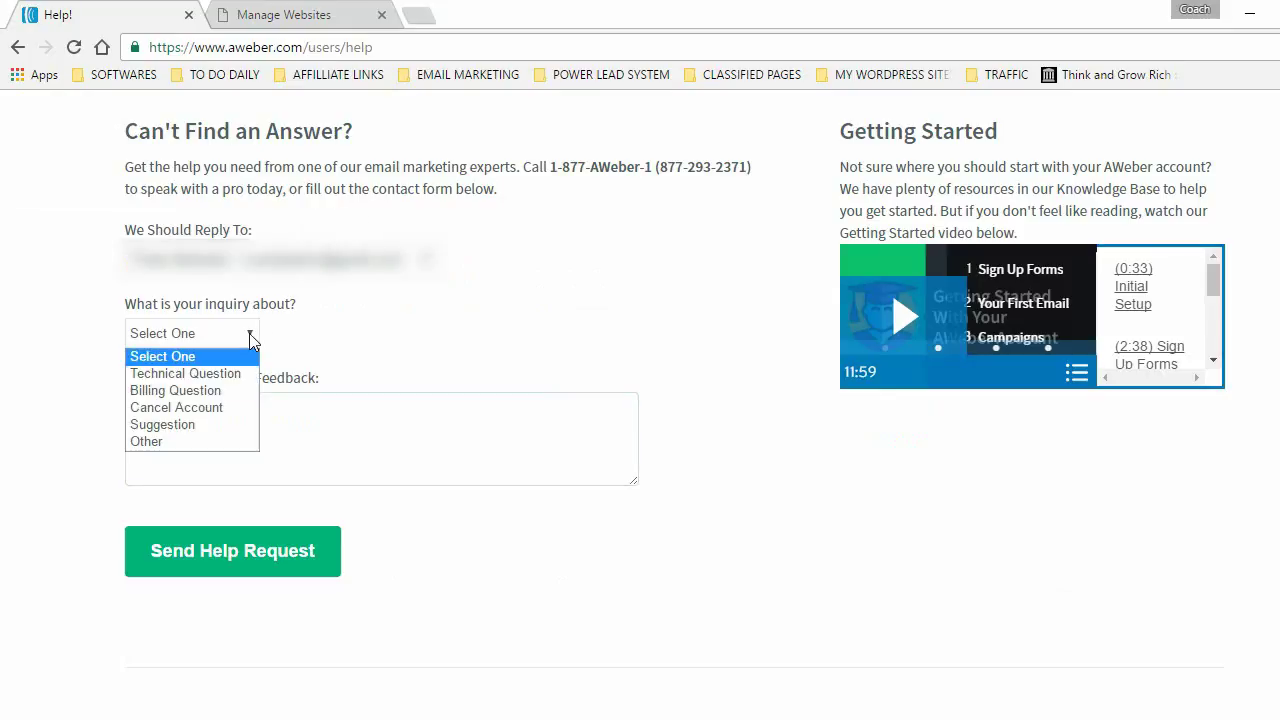
{"action": "left_click", "coordinate": [168, 441]}
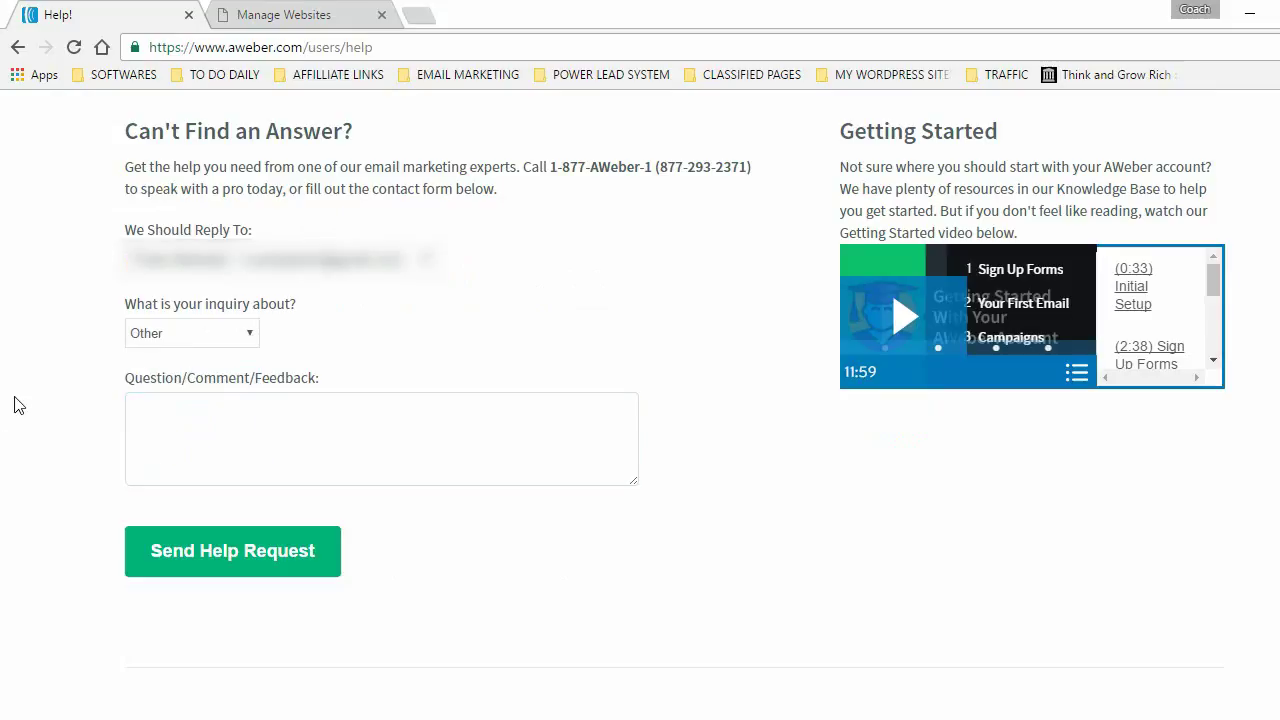
- Write 'Hello,' and ask support to turn off double opt-in for list 'Registración Para M.F.I.'
{"action": "left_click", "coordinate": [150, 418]}
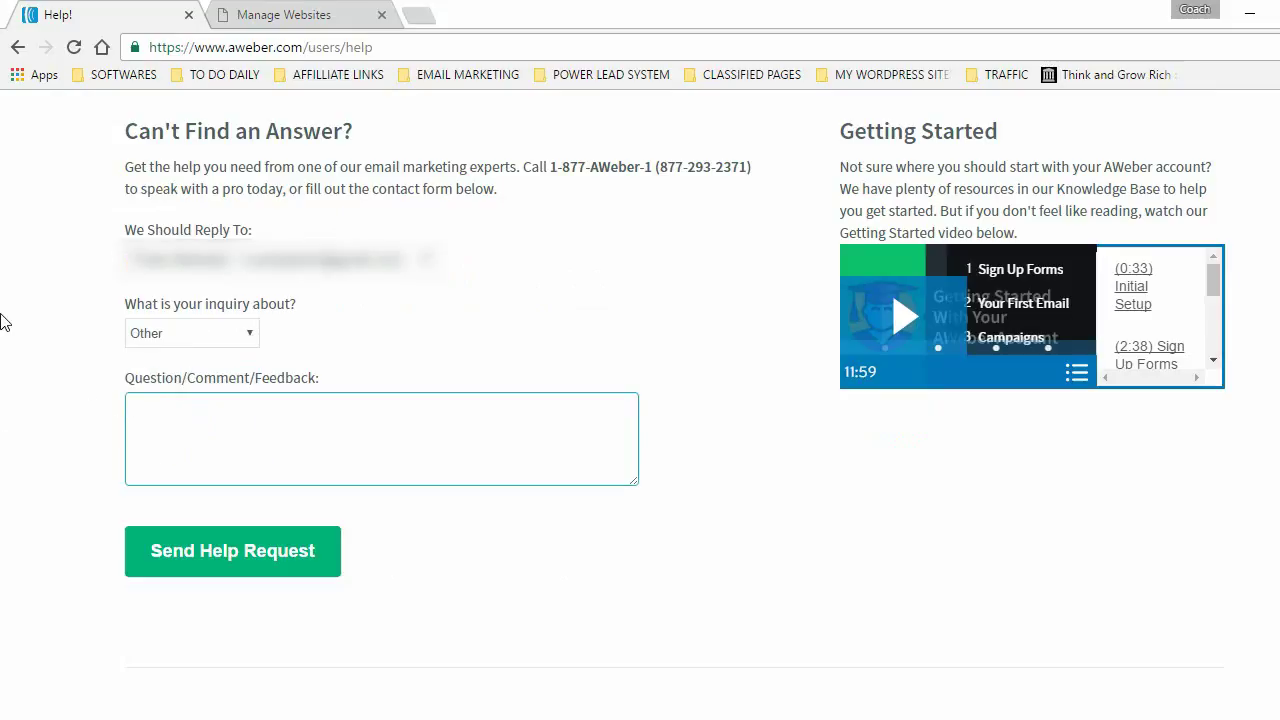
{"action": "type", "text": "Hello,"}
{"action": "key", "text": "Return"}
{"action": "key", "text": "Return"}
{"action": "type", "text": "Can you please turn off"}
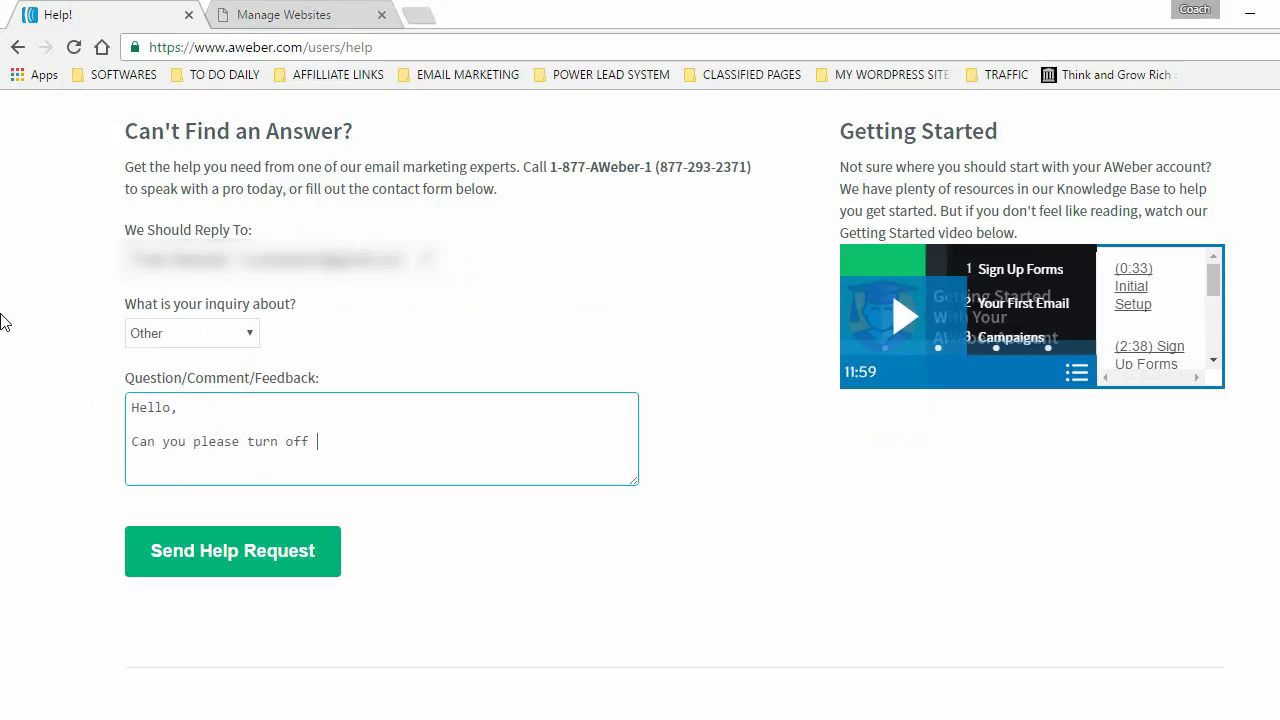
{"action": "type", "text": " the double opt in optio"}
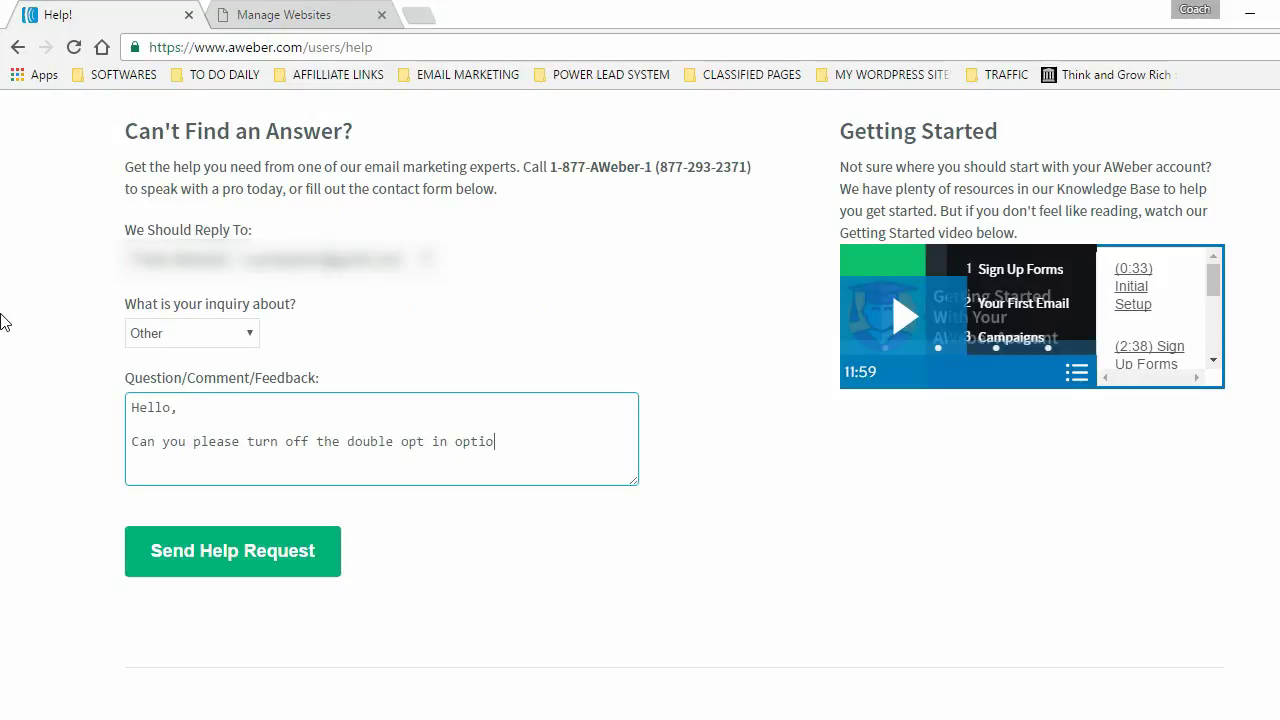
{"action": "type", "text": "n for the list \"Registra"}
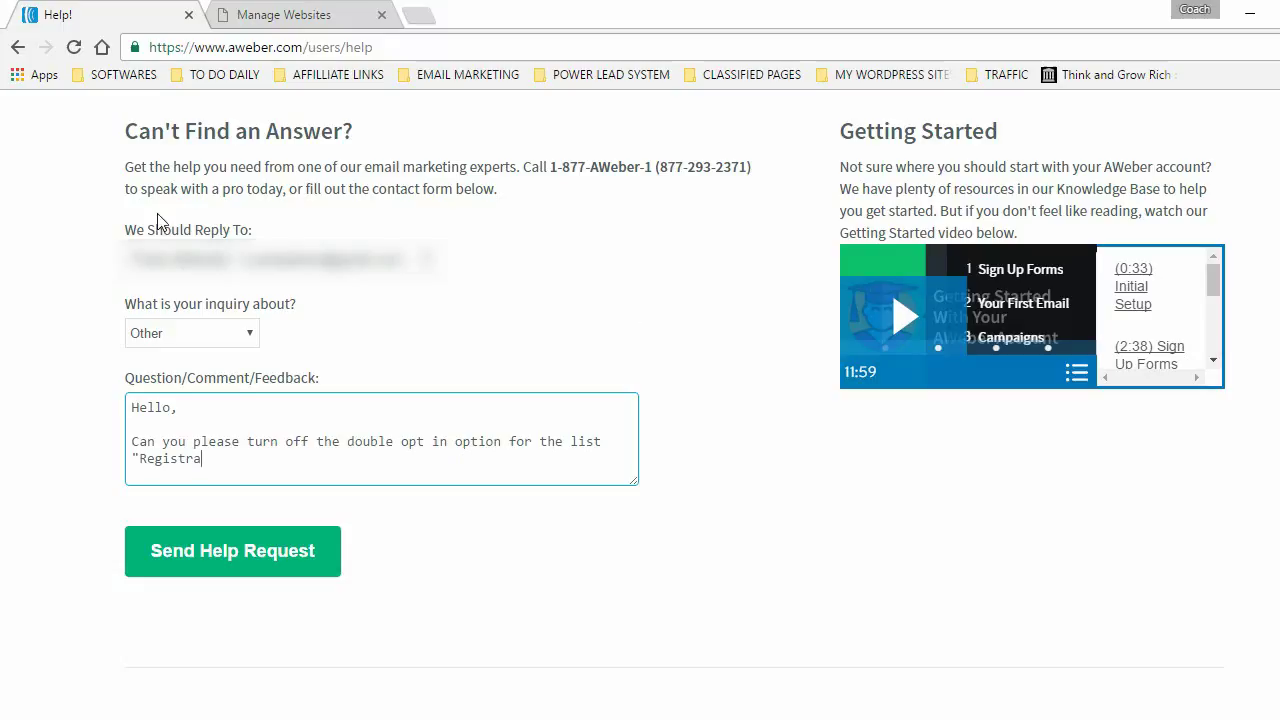
{"action": "scroll", "coordinate": [14, 414], "scroll_direction": "down", "scroll_amount": 1}
{"action": "type", "text": "ci"}
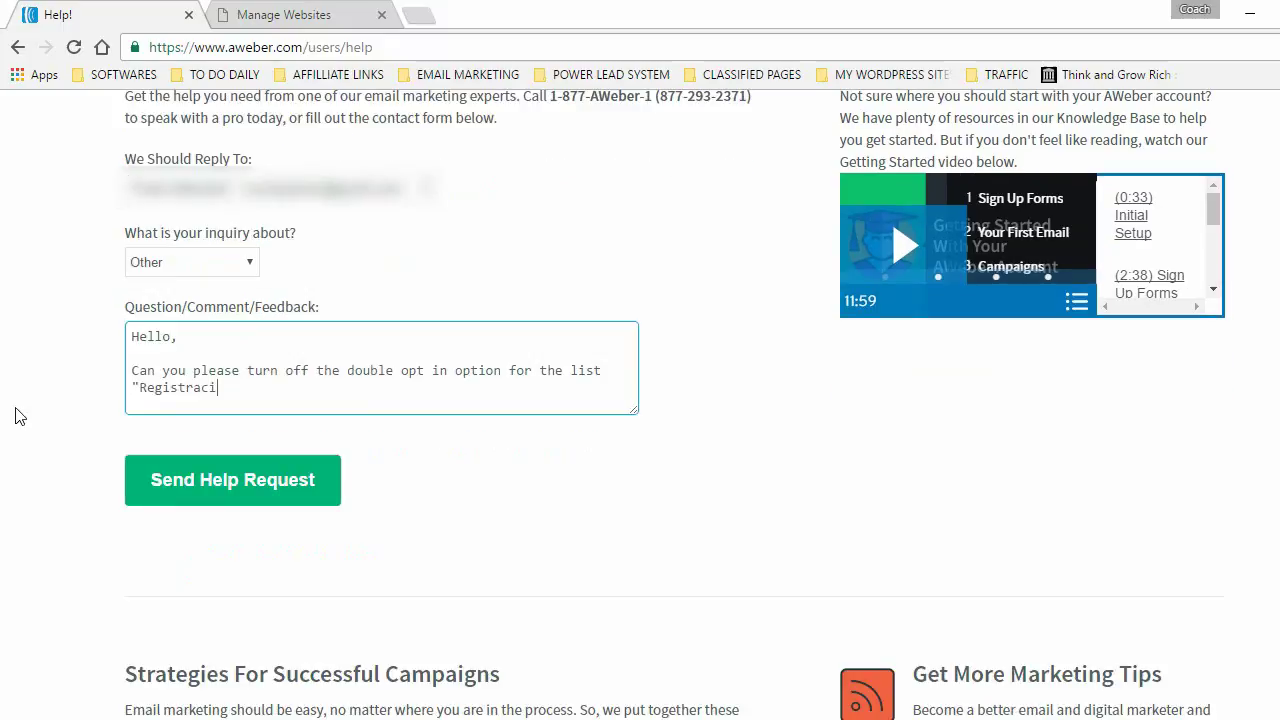
{"action": "type", "text": "ón Para M.F.I.\"?"}
- Add 'Thank you' and a signature name, then send the help request
{"action": "key", "text": "Return"}
{"action": "key", "text": "Return"}
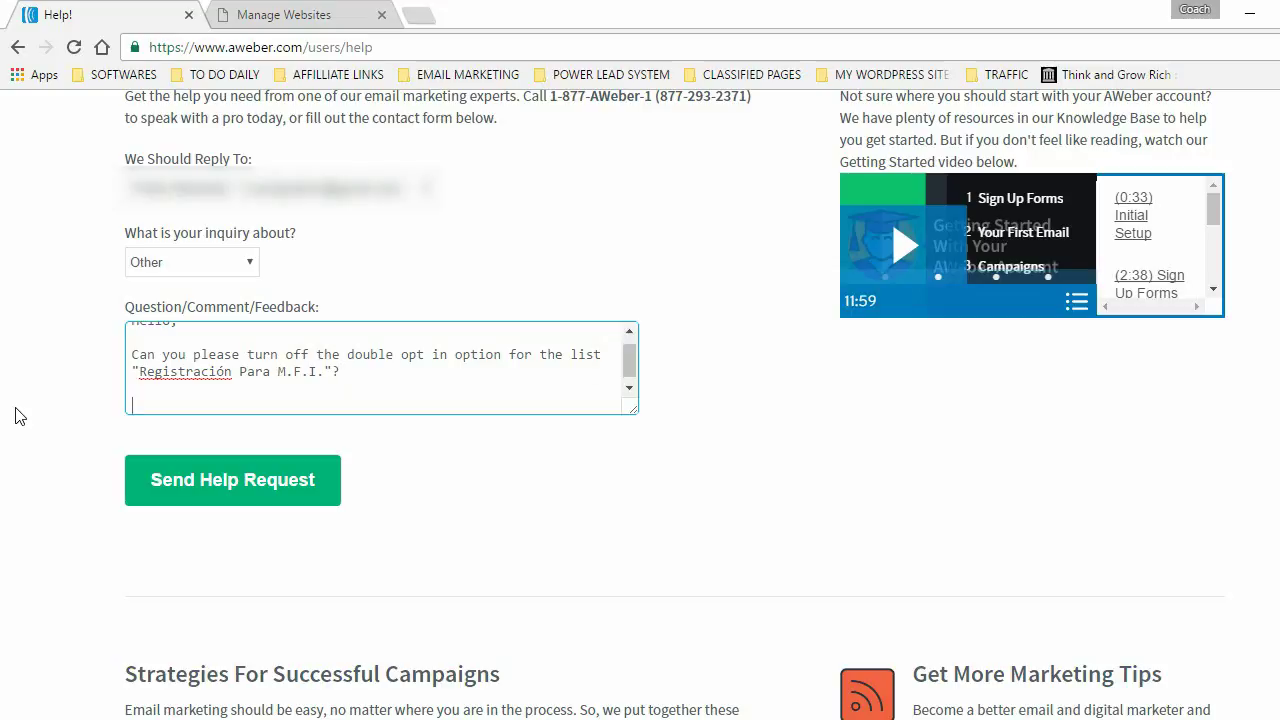
{"action": "type", "text": "Thank hyou"}
{"action": "key", "text": "BackSpace"}
{"action": "key", "text": "BackSpace"}
{"action": "key", "text": "BackSpace"}
{"action": "key", "text": "BackSpace"}
{"action": "type", "text": "you"}
{"action": "key", "text": "Return"}
{"action": "key", "text": "Return"}
{"action": "type", "text": "Pedro"}
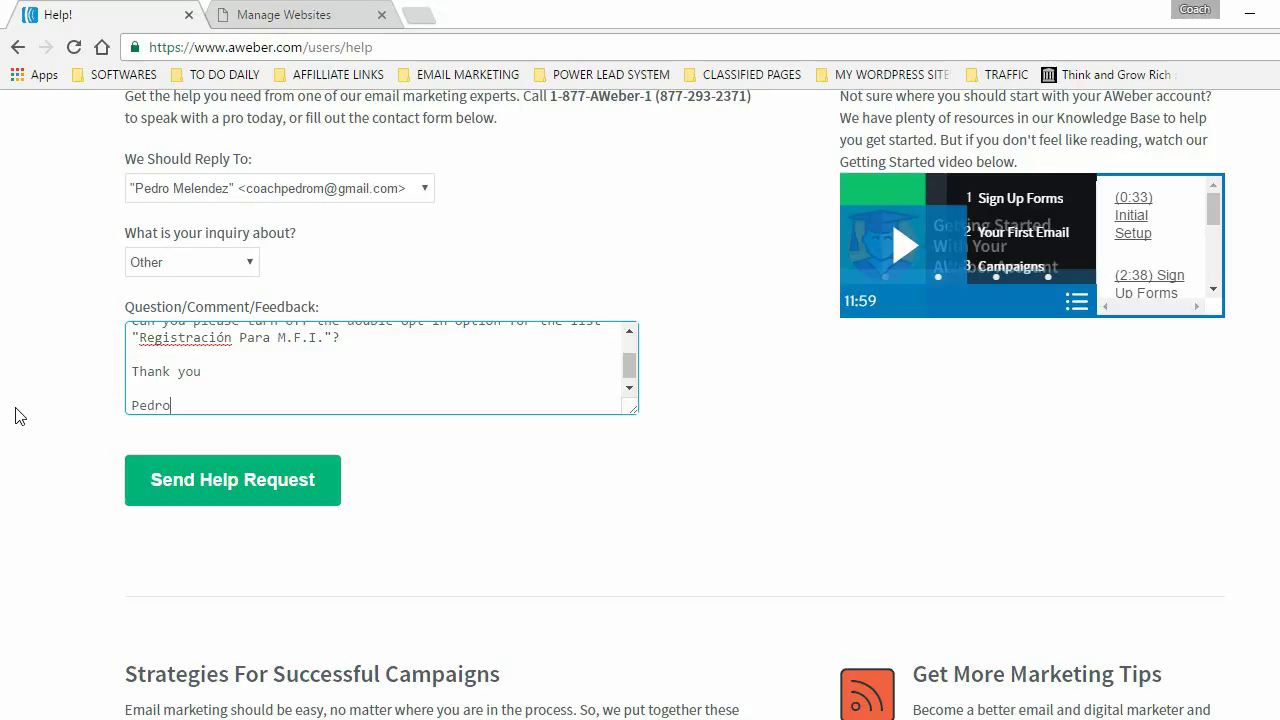
{"action": "left_click", "coordinate": [244, 483]}
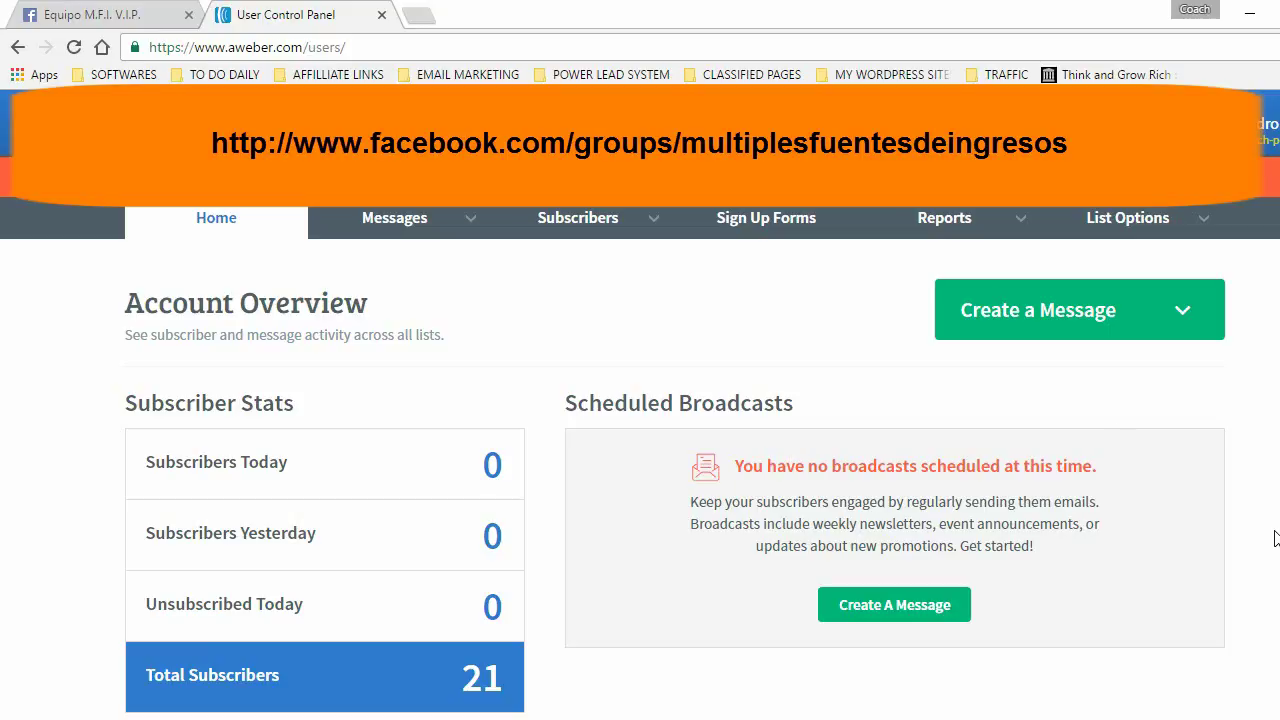
- Switch to the Equipo M.F.I. V.I.P. Facebook group tab
{"action": "left_click", "coordinate": [88, 14]}
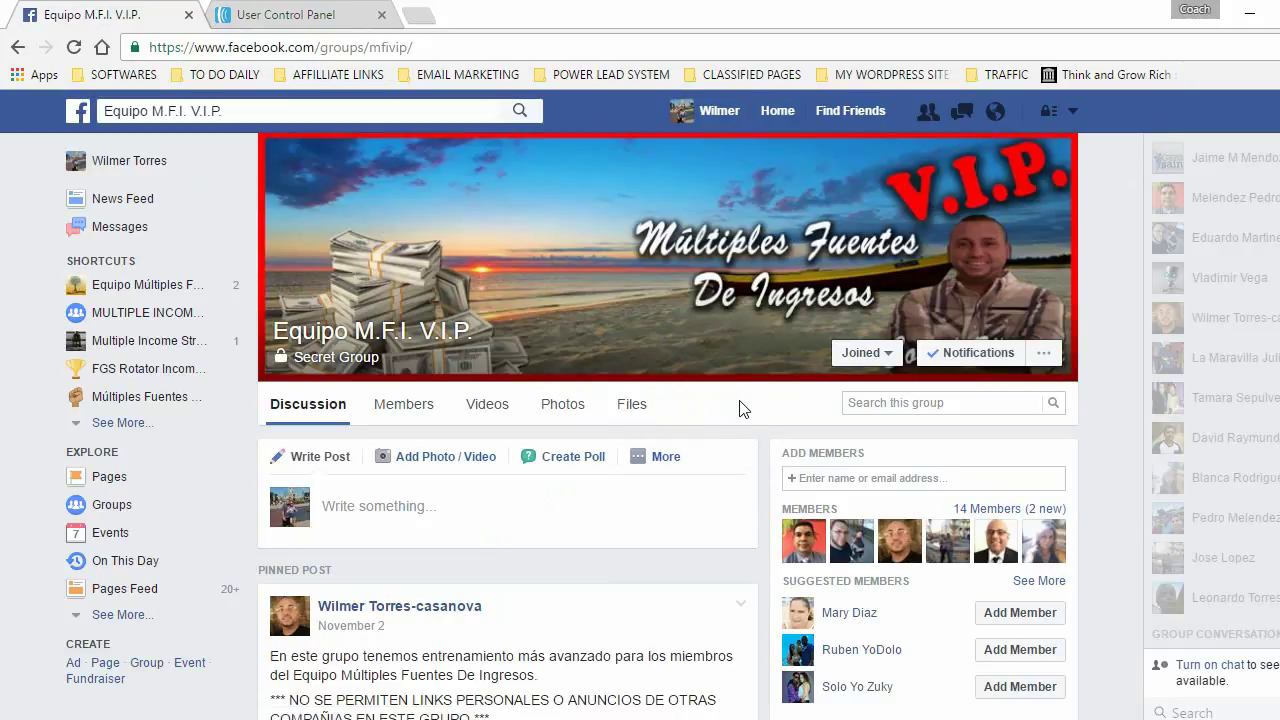
- Copy the title 'Recuerde el webinar de mañana...' from the group's AWEBER: WEBINAR note
{"action": "left_click", "coordinate": [633, 411]}
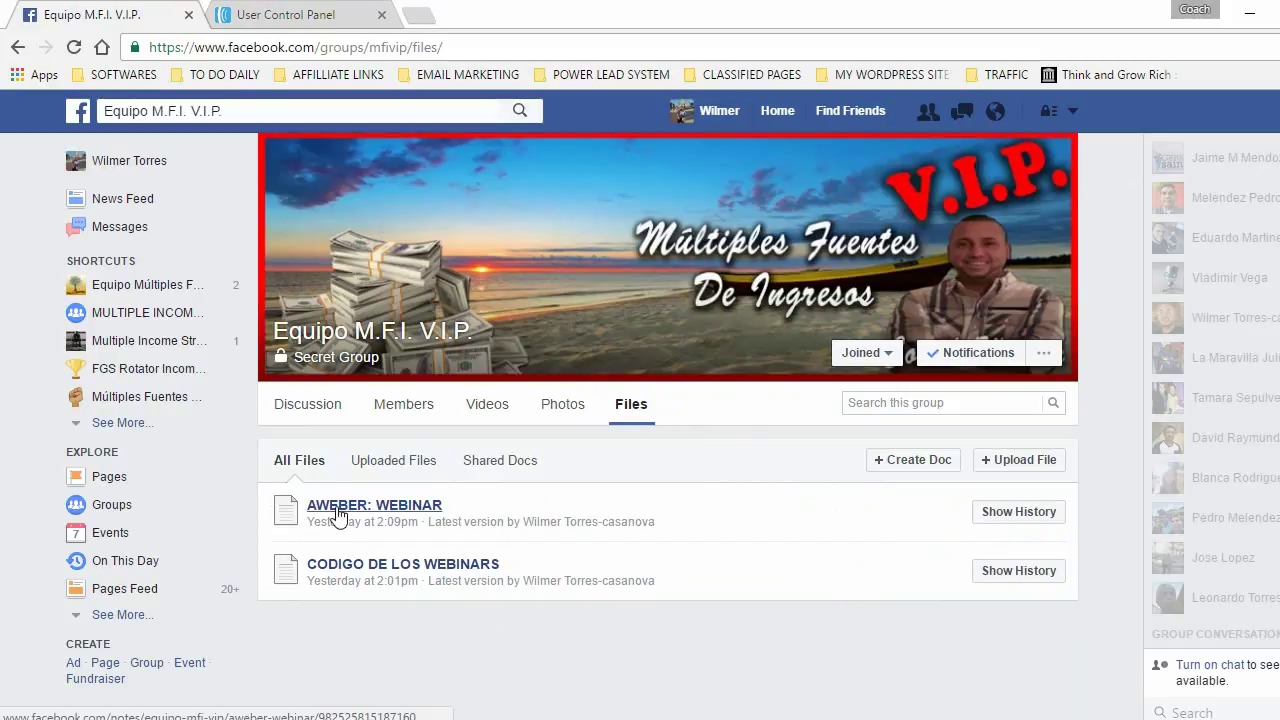
{"action": "left_click", "coordinate": [371, 514]}
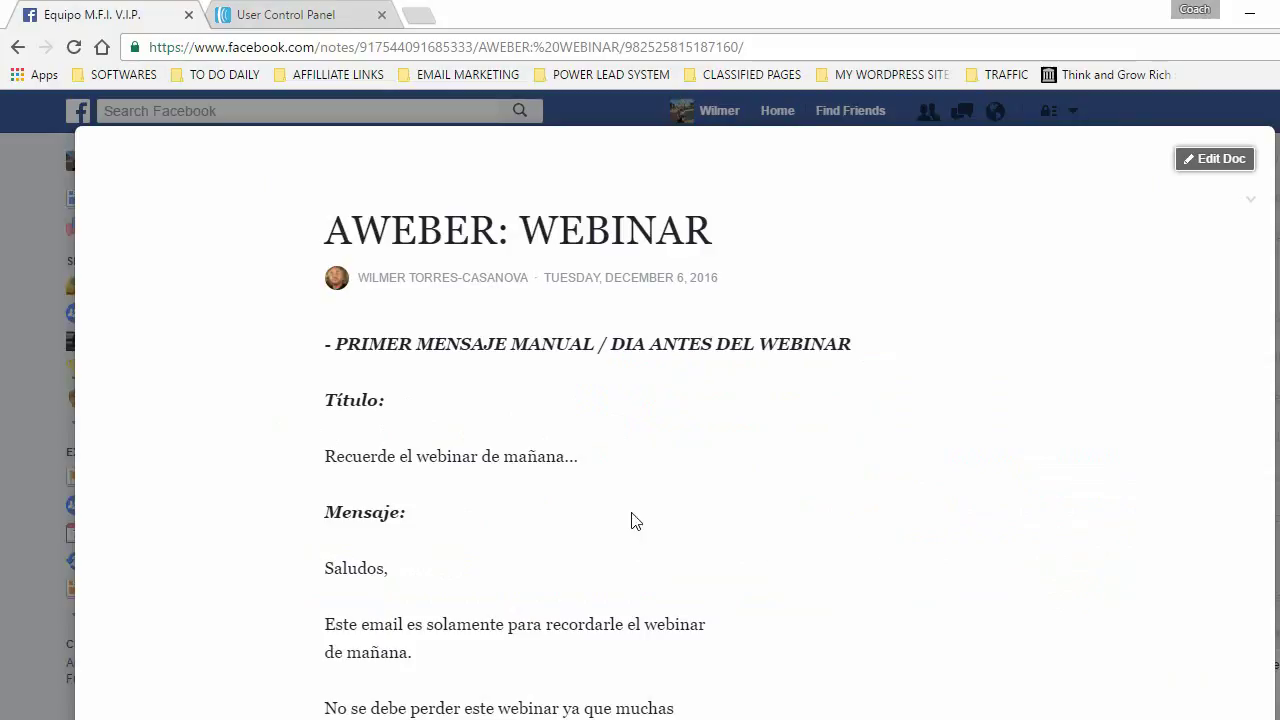
{"action": "left_click_drag", "start_coordinate": [329, 343], "coordinate": [853, 346]}
{"action": "scroll", "coordinate": [893, 433], "scroll_direction": "down", "scroll_amount": 2}
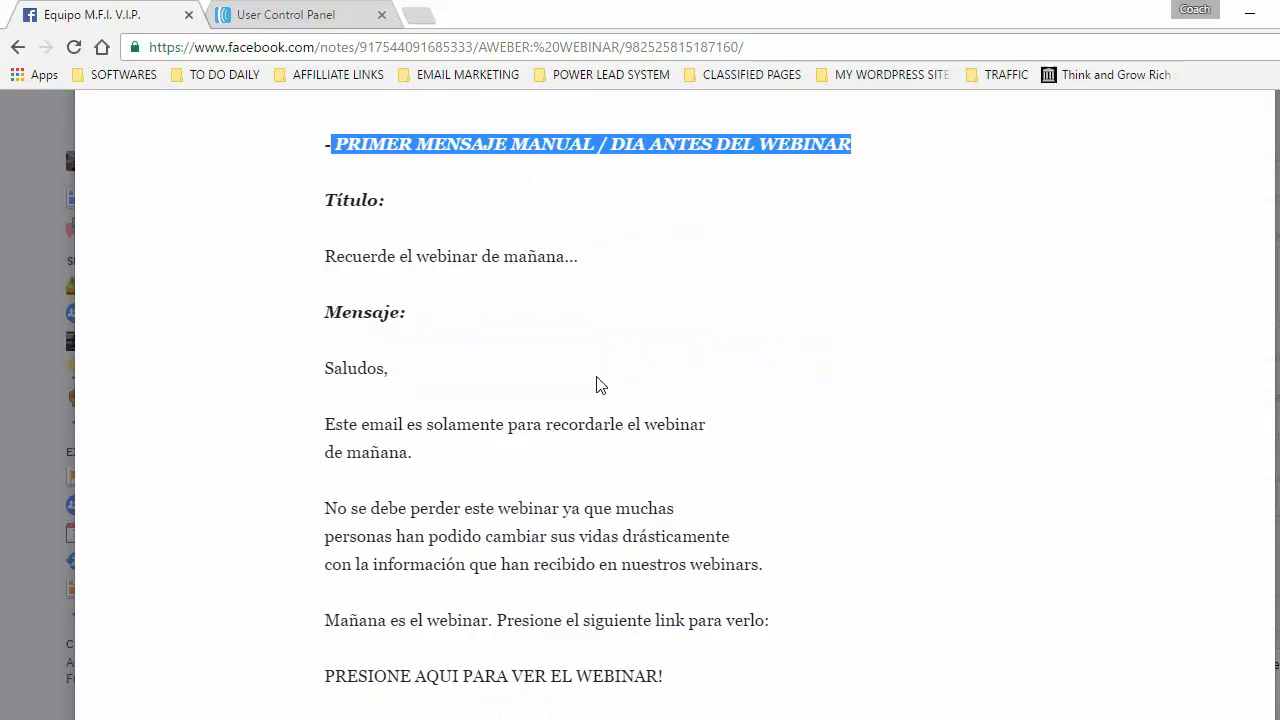
{"action": "left_click", "coordinate": [327, 260]}
{"action": "left_click_drag", "start_coordinate": [327, 260], "coordinate": [582, 259]}
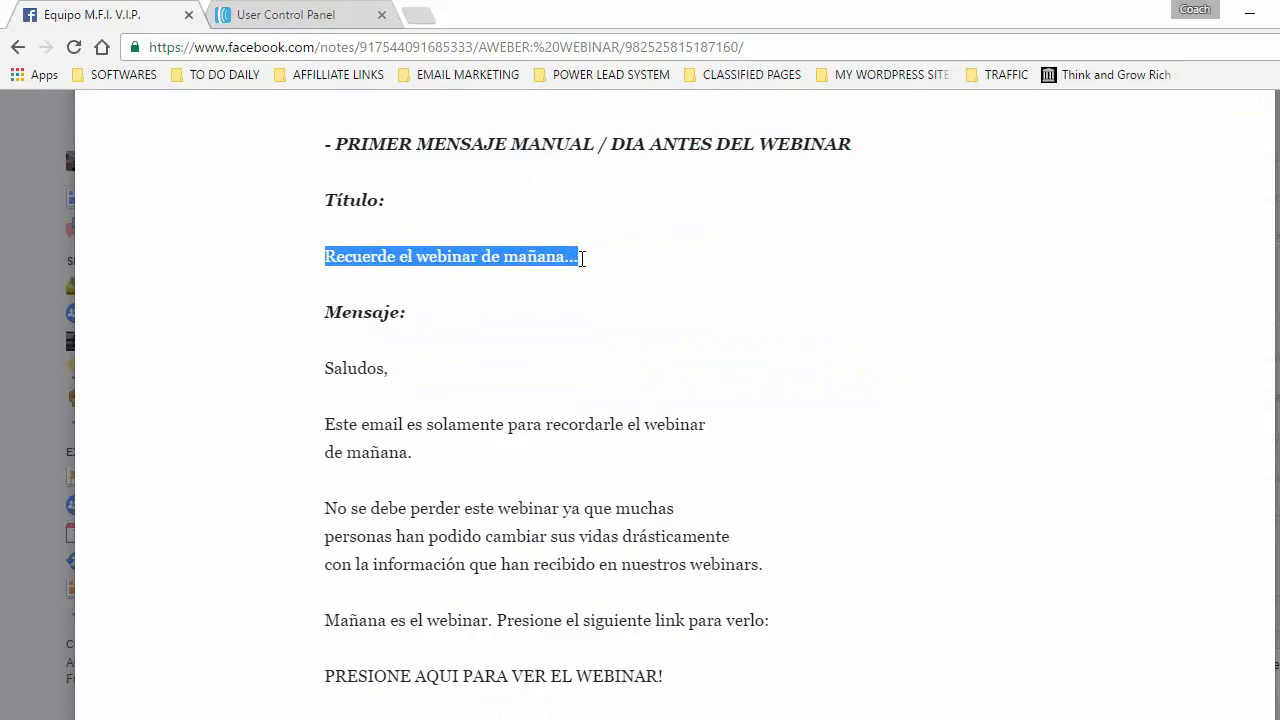
{"action": "right_click", "coordinate": [497, 256]}
{"action": "left_click", "coordinate": [527, 267]}
{"action": "left_click", "coordinate": [280, 15]}
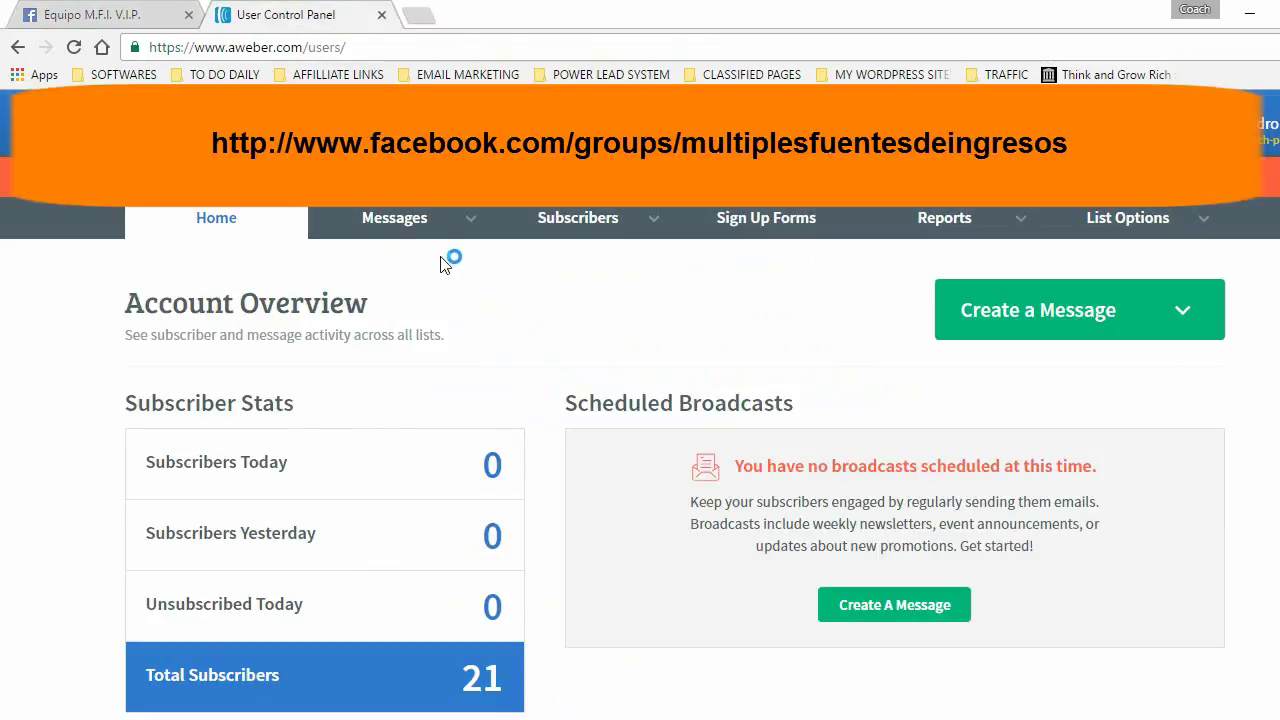
- Start a Drag & Drop broadcast and paste 'Recuerde el webinar de mañana...' as its subject
{"action": "mouse_move", "coordinate": [390, 229]}
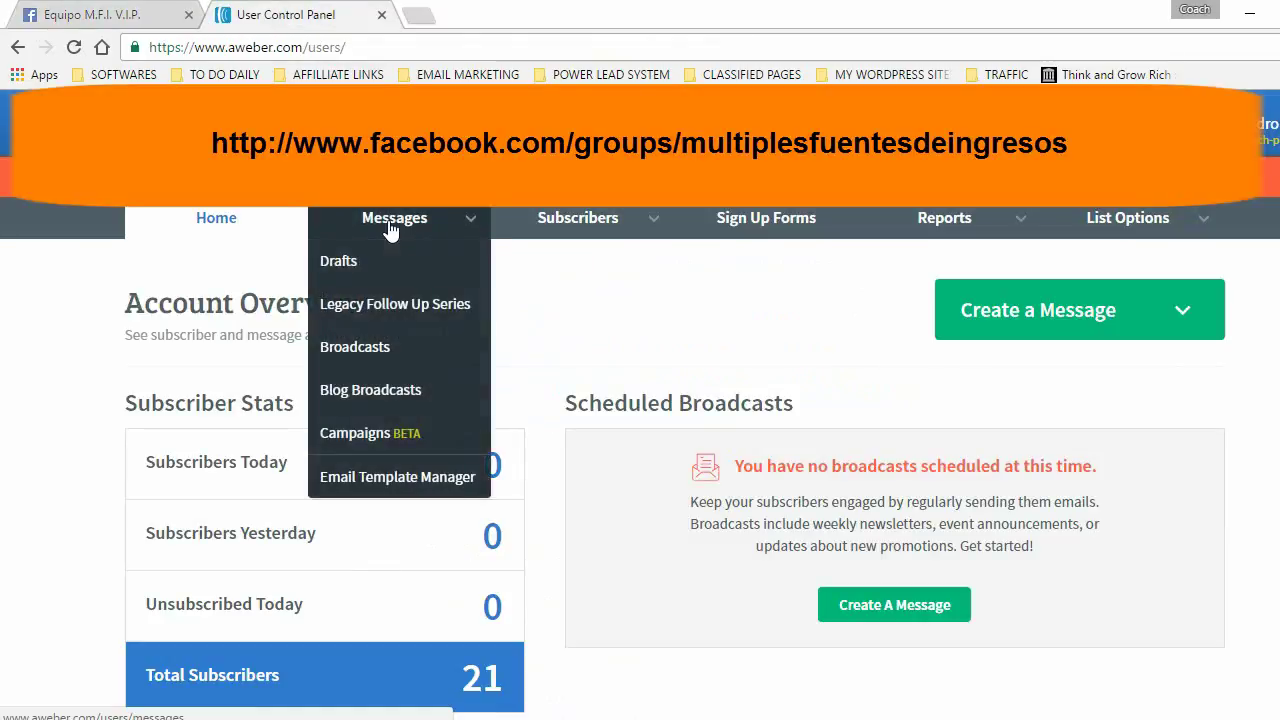
{"action": "left_click", "coordinate": [354, 348]}
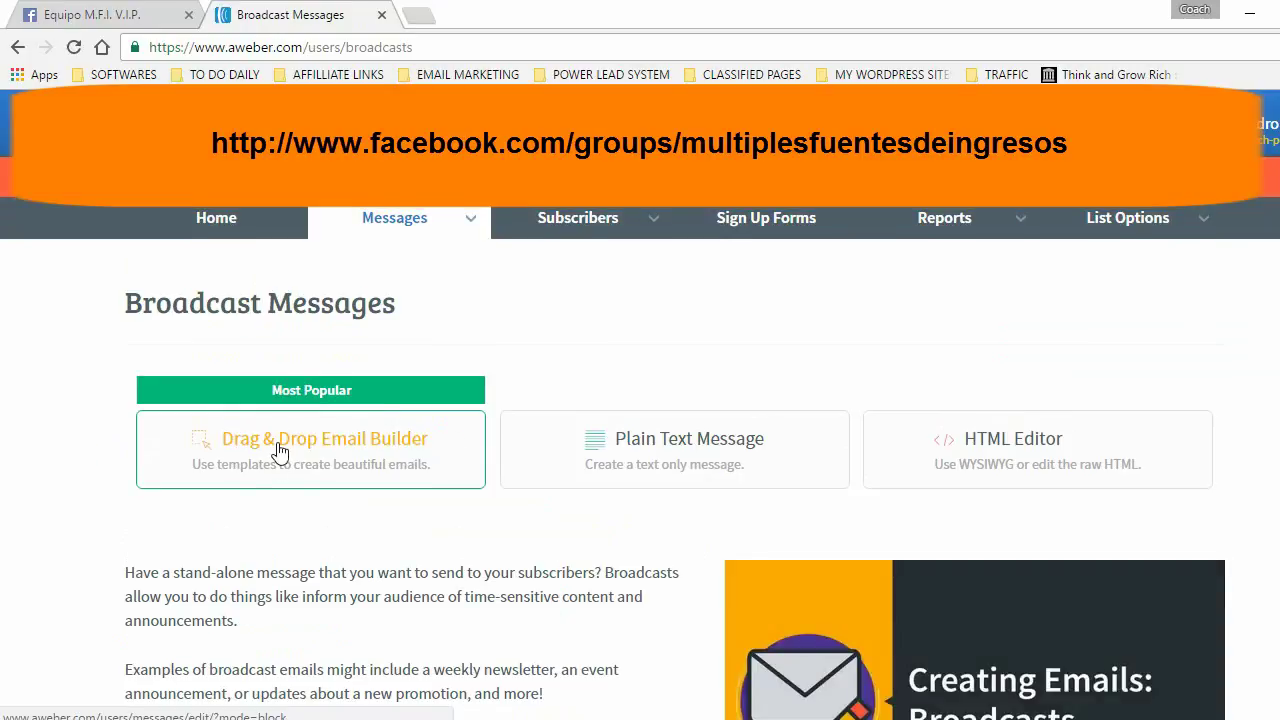
{"action": "left_click", "coordinate": [330, 447]}
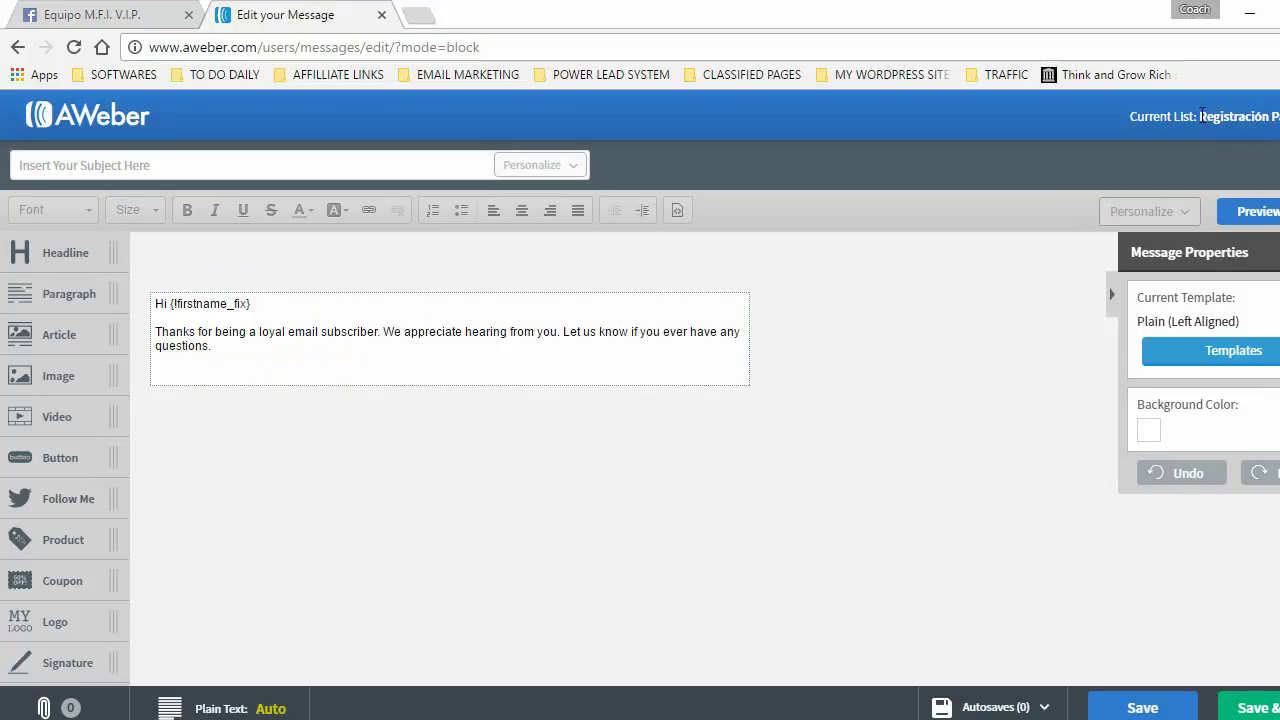
{"action": "left_click_drag", "start_coordinate": [1202, 114], "coordinate": [1279, 115]}
{"action": "left_click", "coordinate": [33, 160]}
{"action": "left_click", "coordinate": [34, 165]}
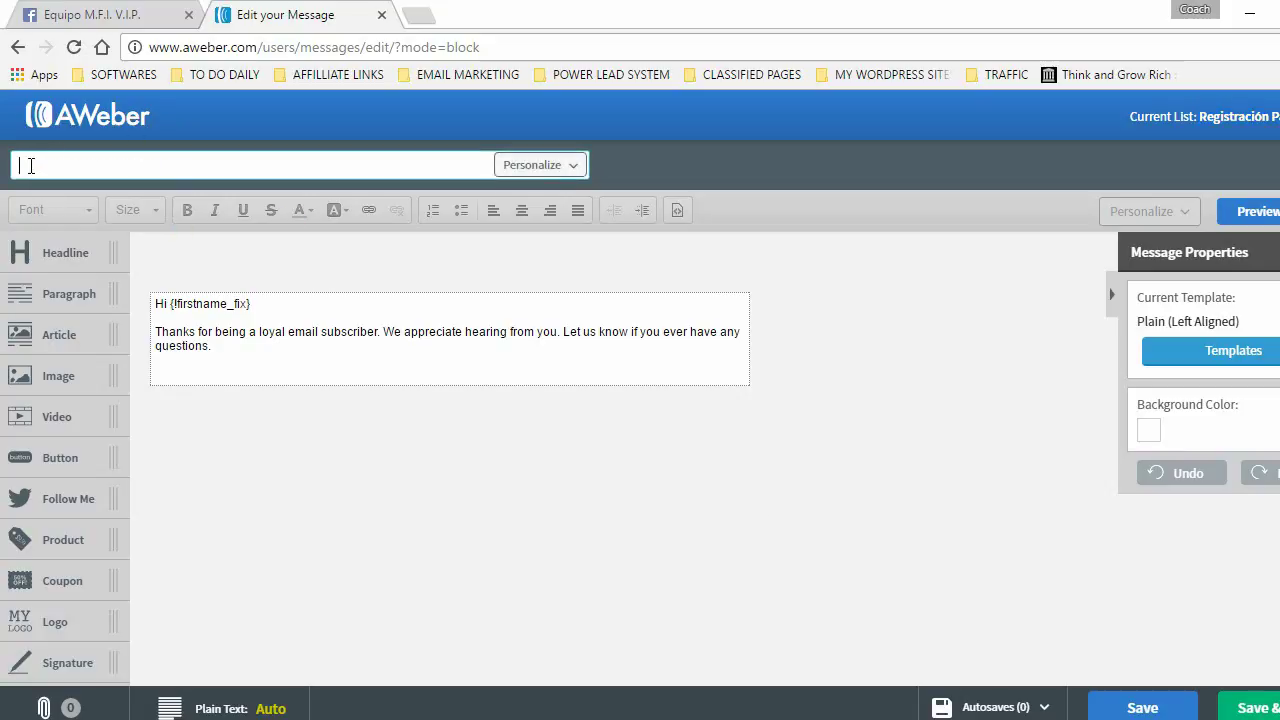
{"action": "key", "text": "ctrl+v"}
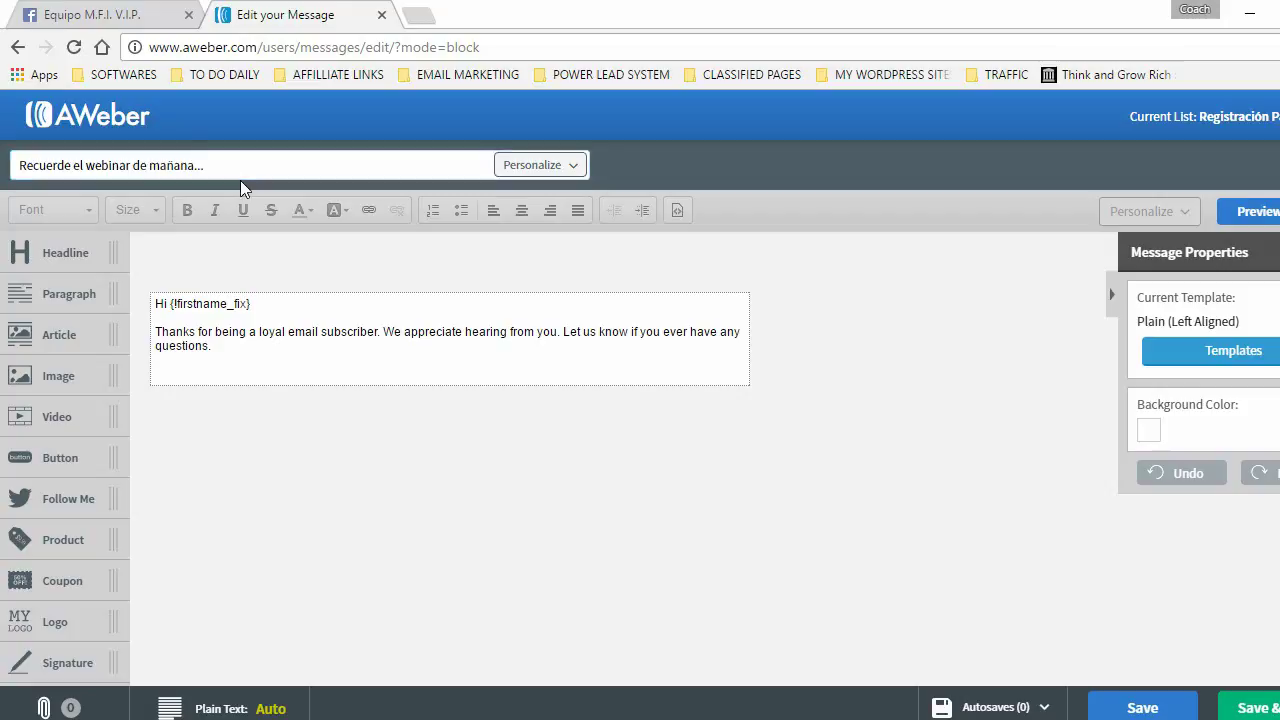
- Copy the first reminder's body, from Saludos through the Facebook group line, in the note
{"action": "left_click", "coordinate": [98, 12]}
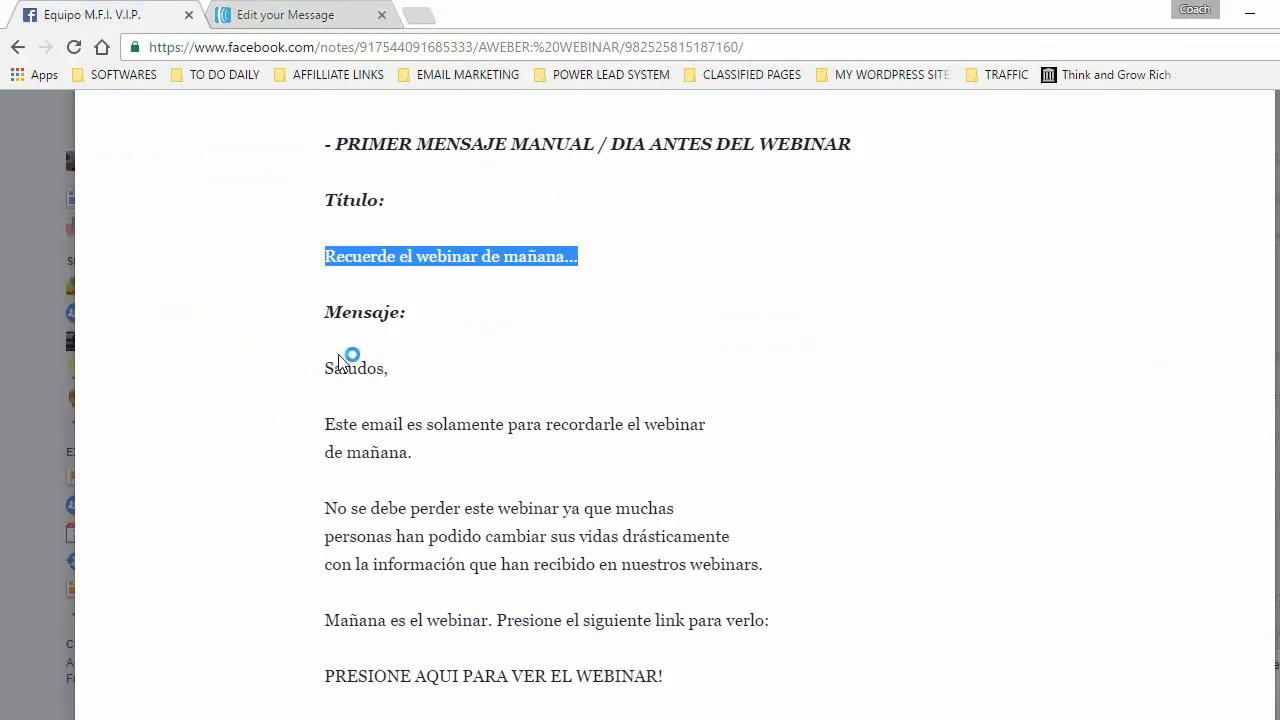
{"action": "left_click_drag", "start_coordinate": [325, 368], "coordinate": [594, 486]}
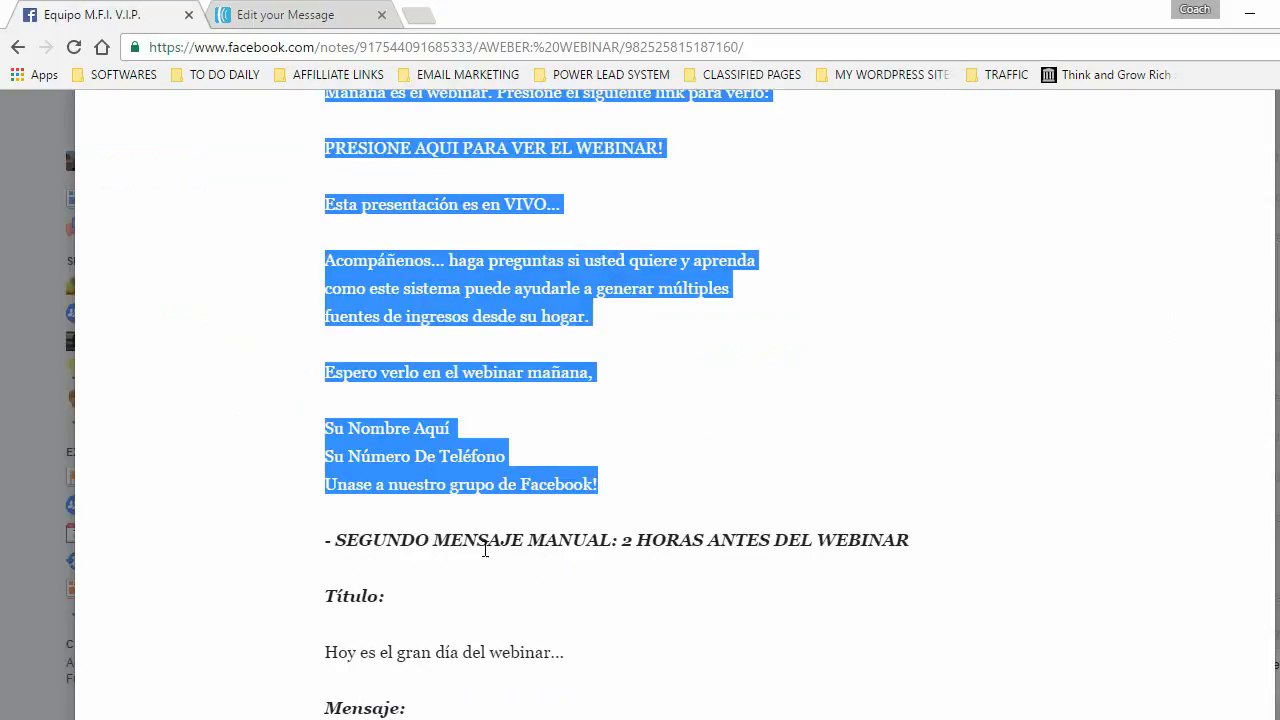
{"action": "right_click", "coordinate": [373, 270]}
{"action": "left_click", "coordinate": [410, 287]}
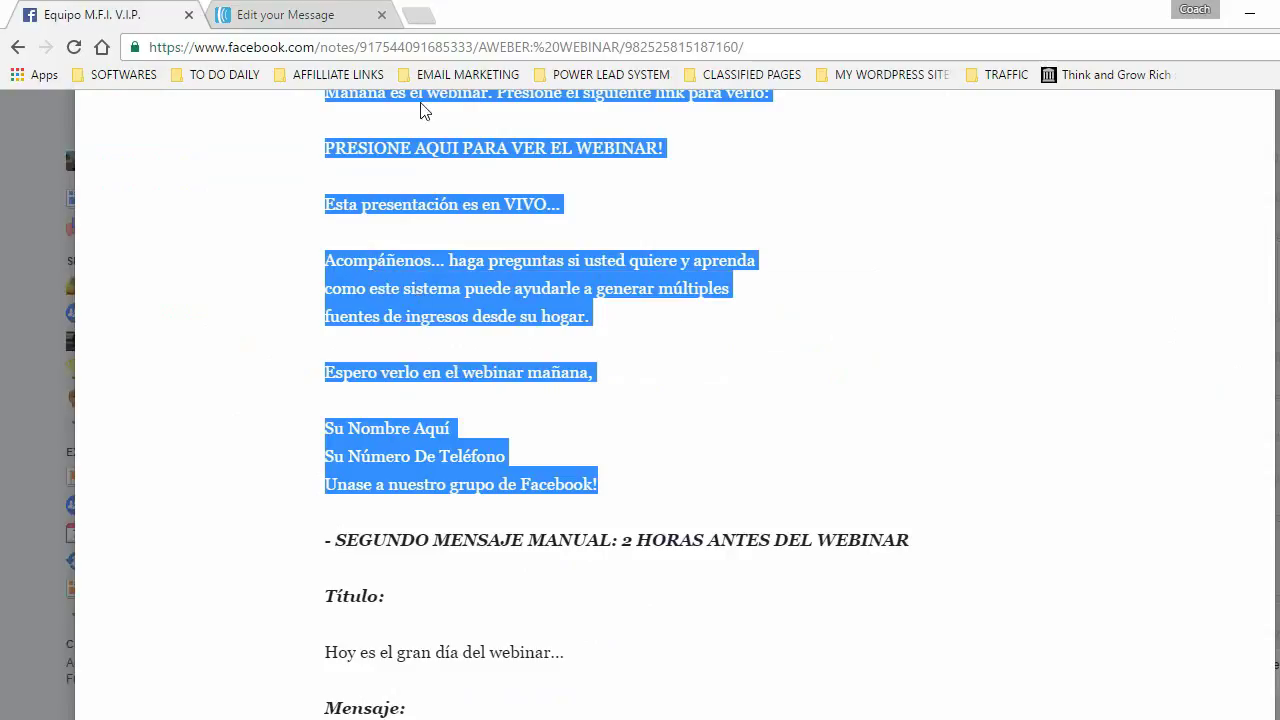
- Replace the template placeholder text with the pasted reminder body and select the PRESIONE AQUI line
{"action": "left_click", "coordinate": [257, 14]}
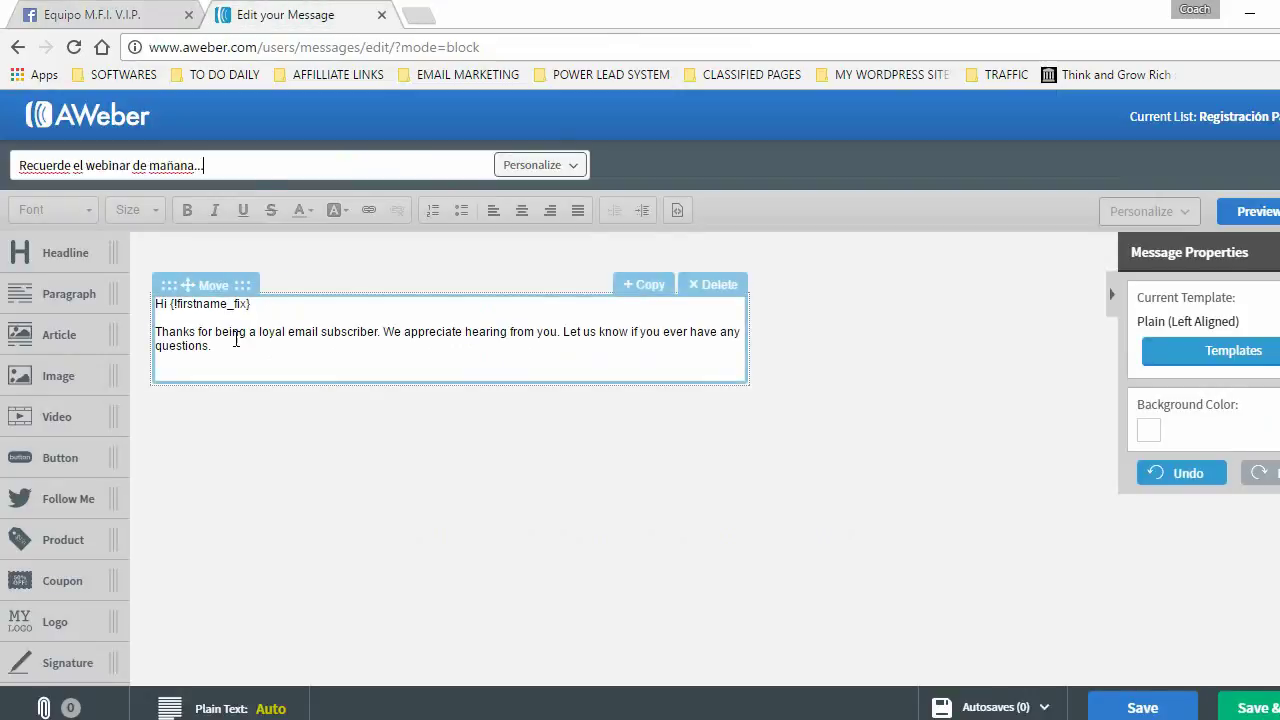
{"action": "left_click_drag", "start_coordinate": [228, 348], "coordinate": [155, 300]}
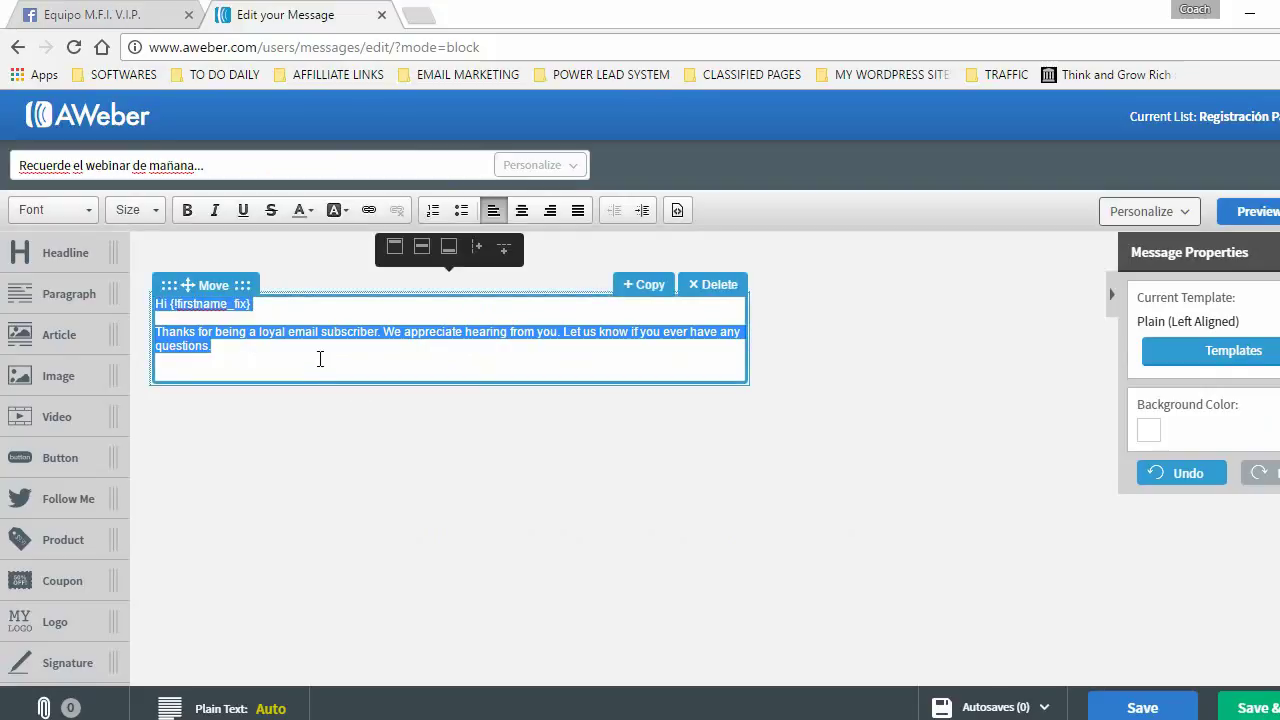
{"action": "key", "text": "ctrl+v"}
{"action": "key", "text": "ctrl+v"}
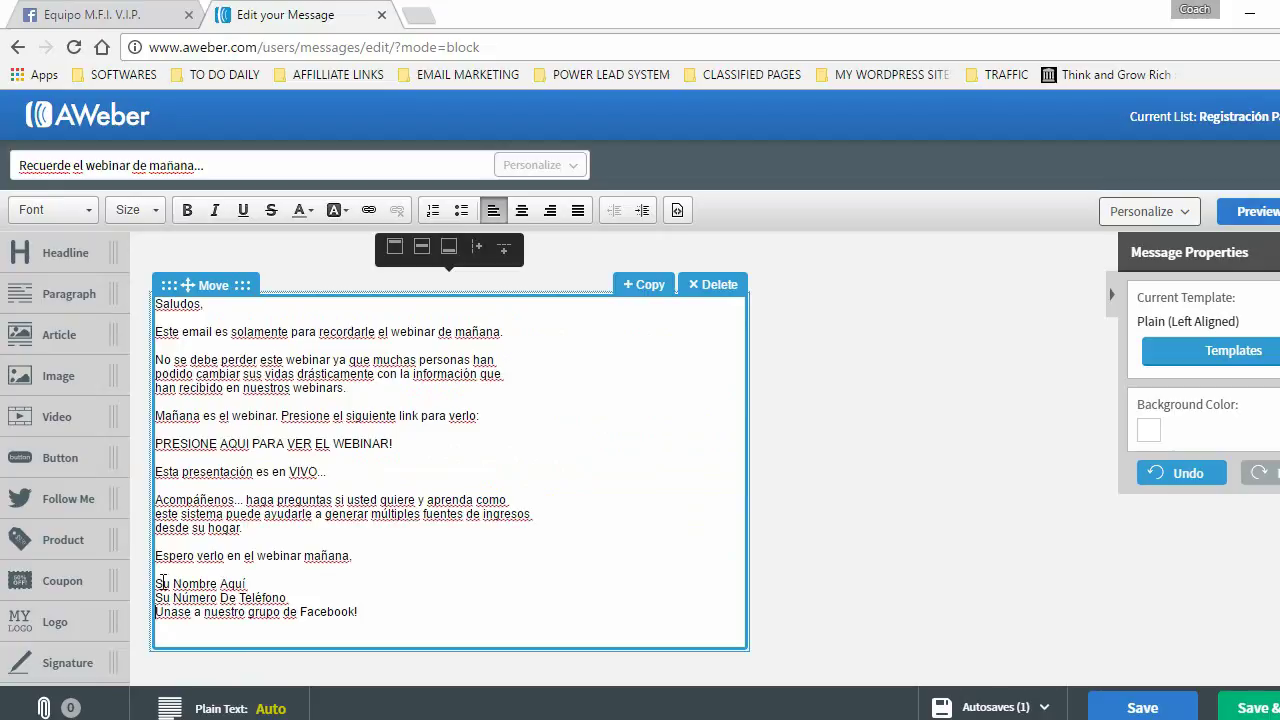
{"action": "left_click_drag", "start_coordinate": [157, 583], "coordinate": [258, 583]}
{"action": "left_click", "coordinate": [214, 612]}
{"action": "left_click_drag", "start_coordinate": [158, 612], "coordinate": [360, 612]}
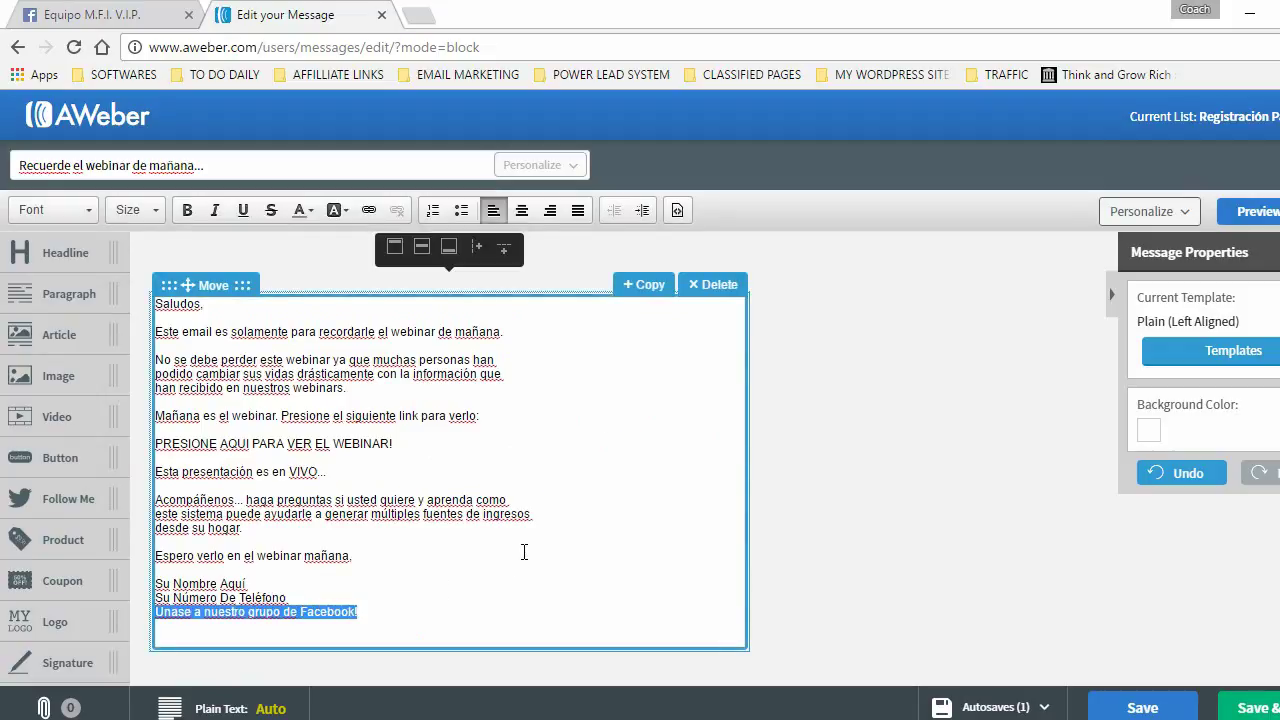
{"action": "left_click", "coordinate": [554, 450]}
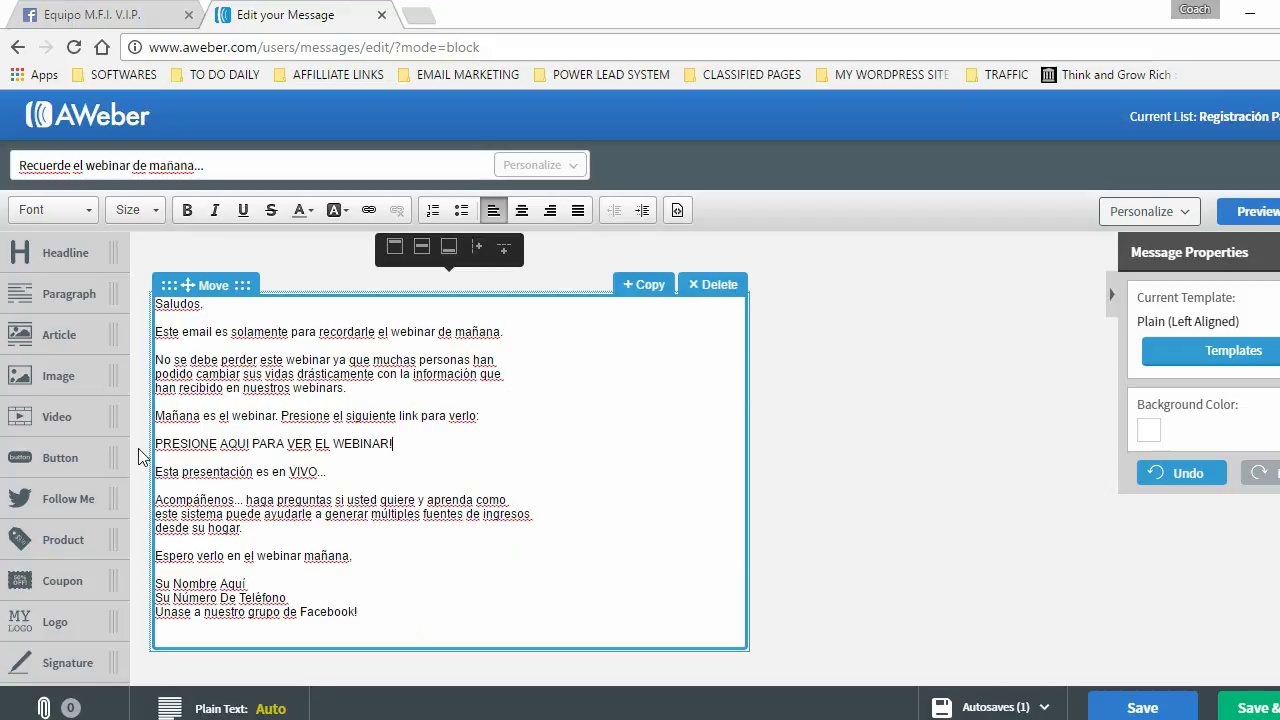
{"action": "left_click_drag", "start_coordinate": [156, 444], "coordinate": [398, 444]}
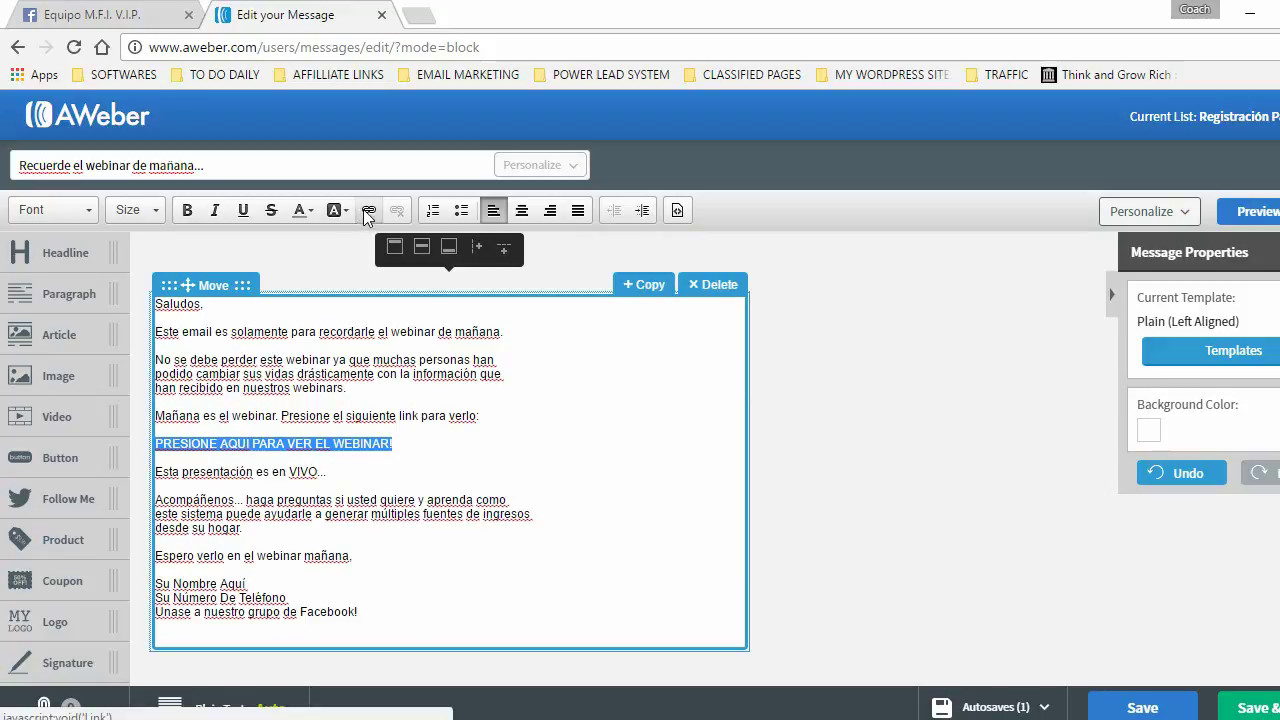
{"action": "left_click", "coordinate": [363, 210]}
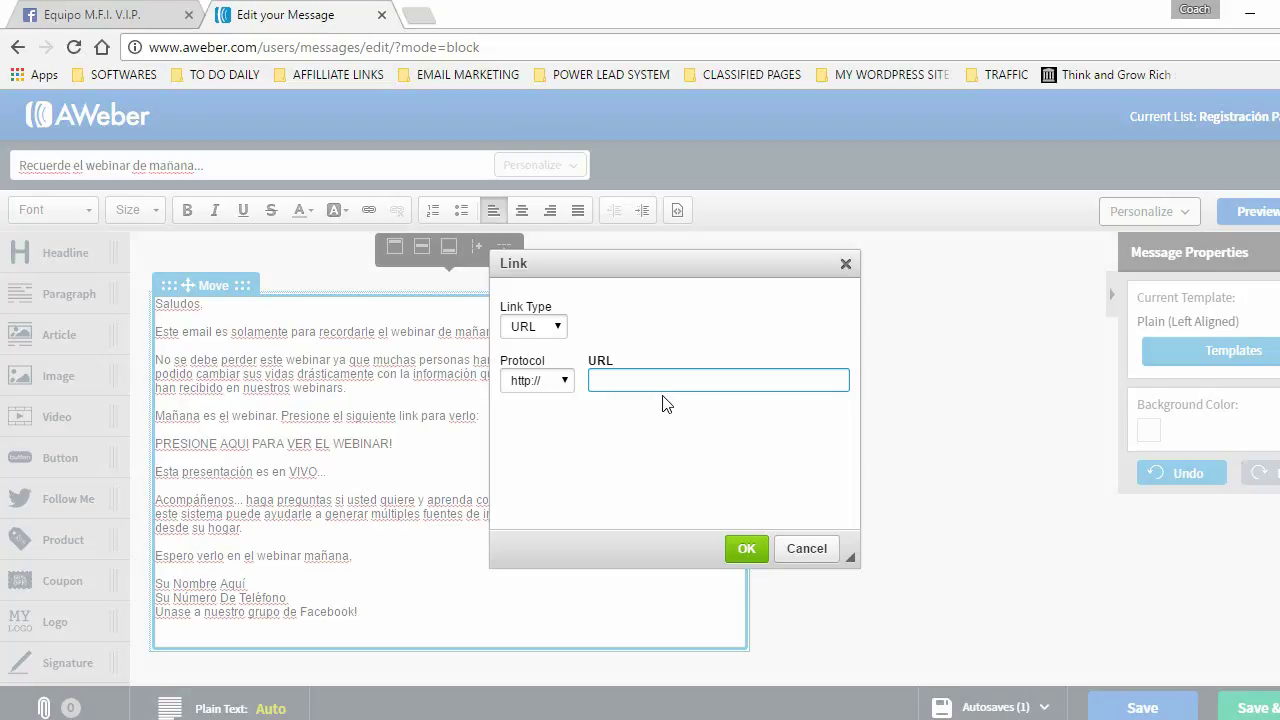
{"action": "left_click", "coordinate": [746, 548]}
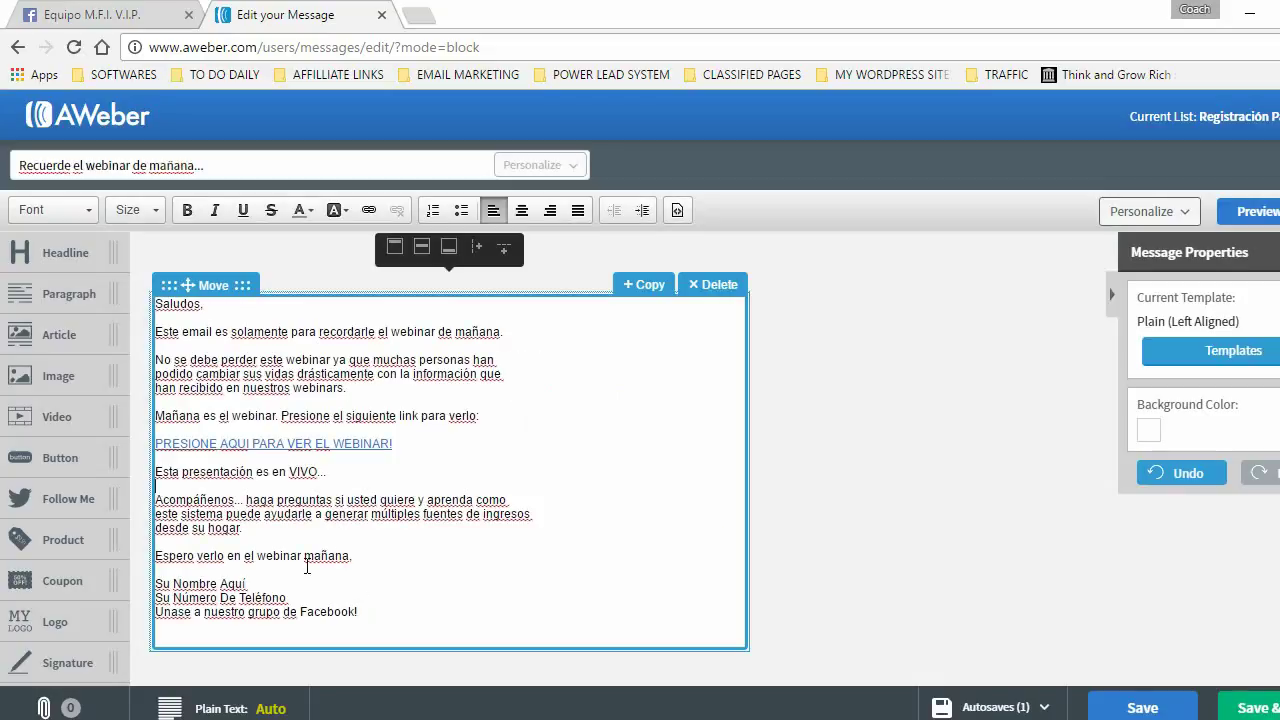
{"action": "left_click_drag", "start_coordinate": [370, 612], "coordinate": [156, 612]}
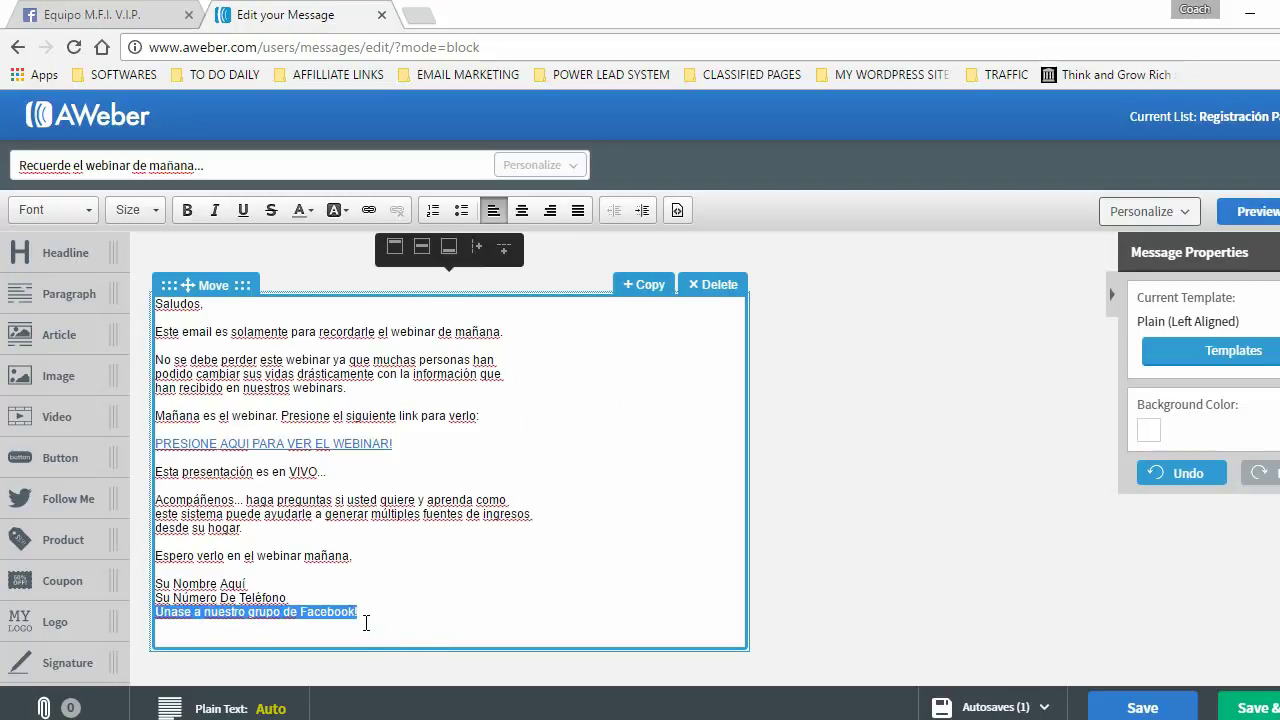
{"action": "left_click", "coordinate": [365, 211]}
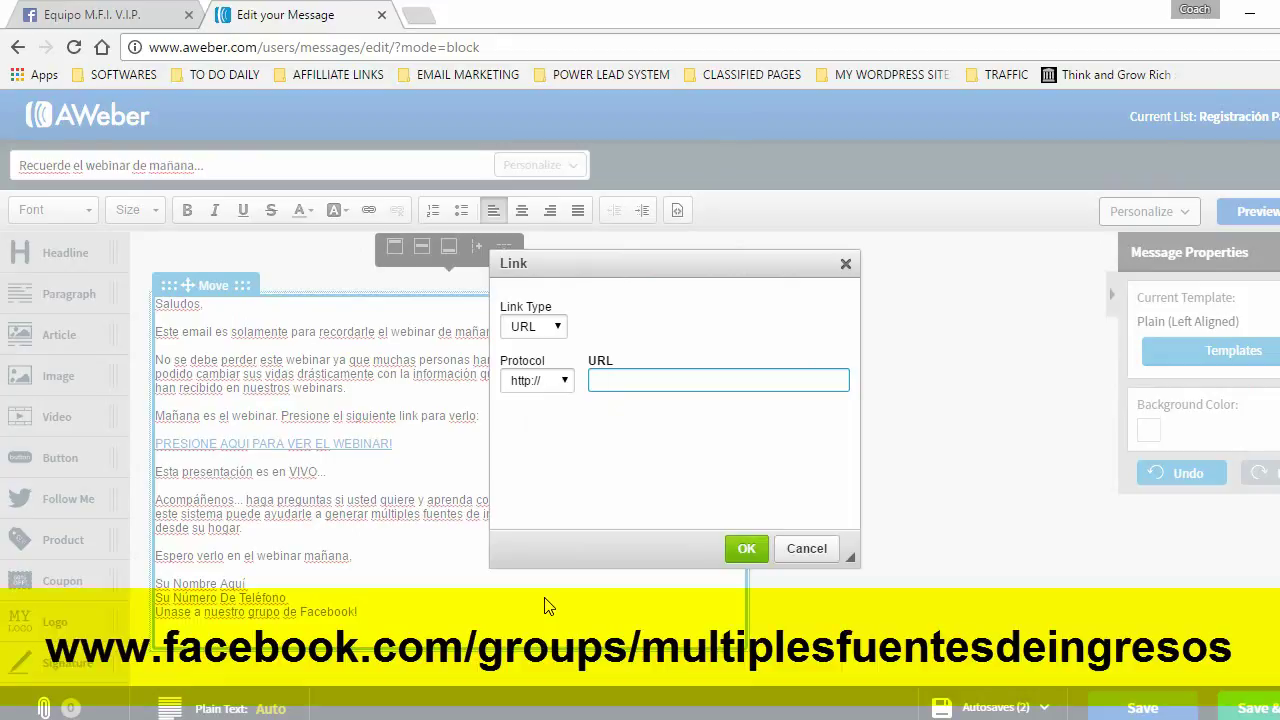
{"action": "type", "text": "www.facebook.com"}
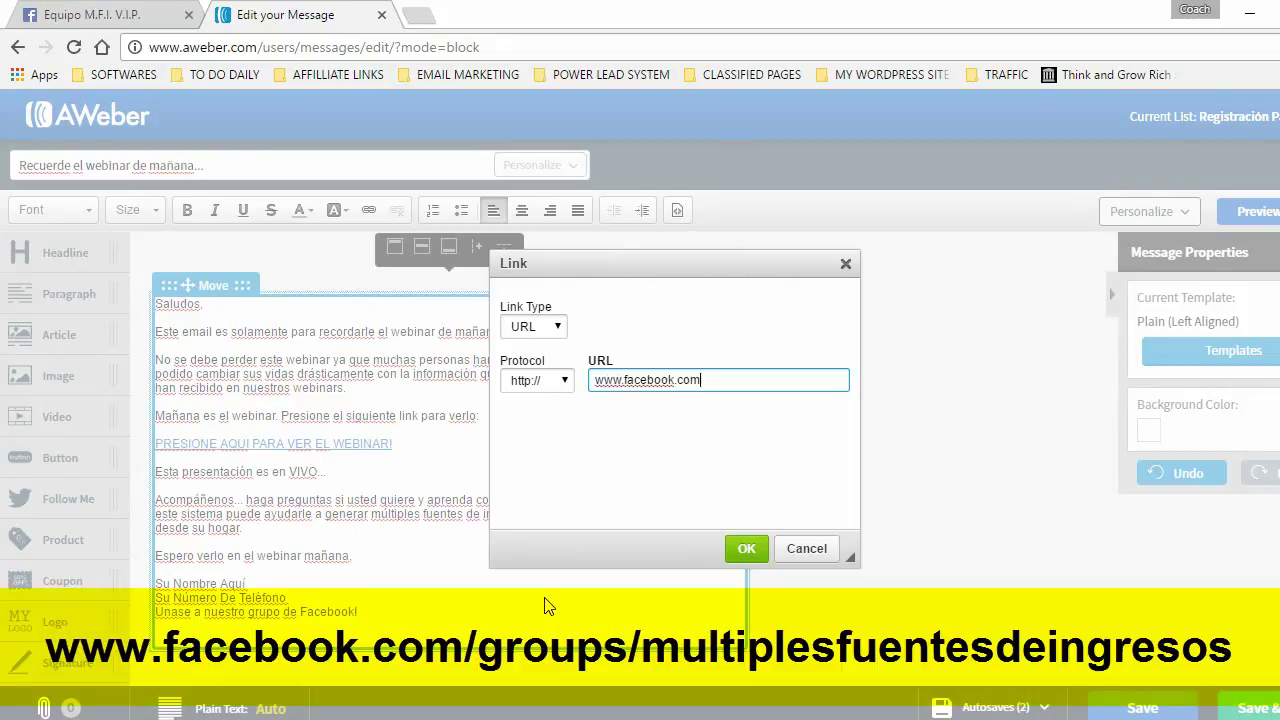
{"action": "type", "text": "/groups/multiplesfuentesdeingreso"}
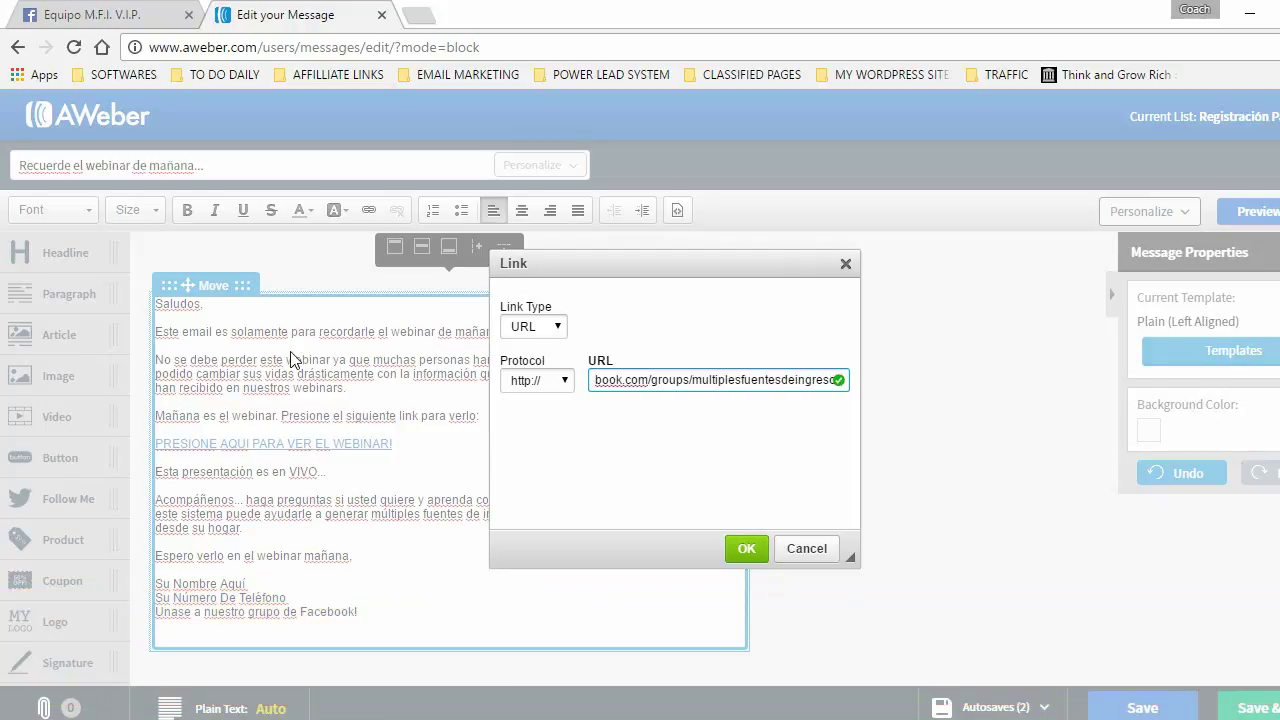
{"action": "left_click", "coordinate": [733, 548]}
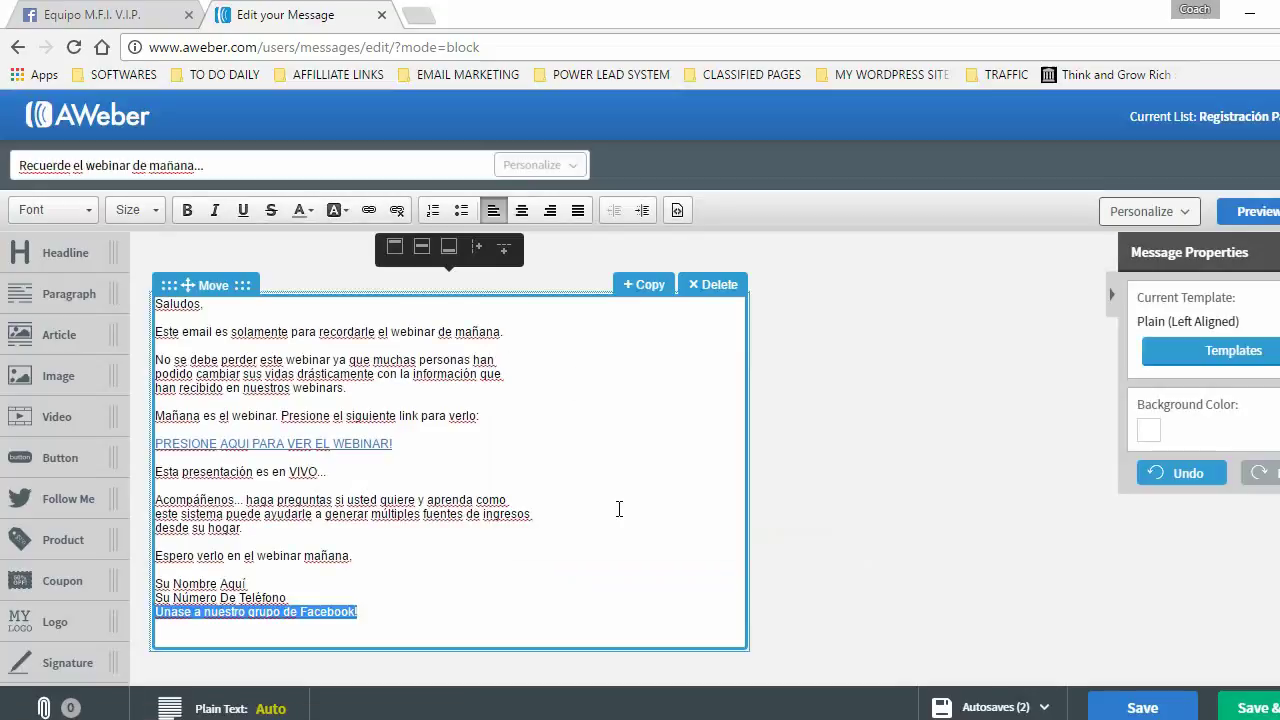
- Set the whole message text to Tahoma at size 14
{"action": "left_click", "coordinate": [416, 591]}
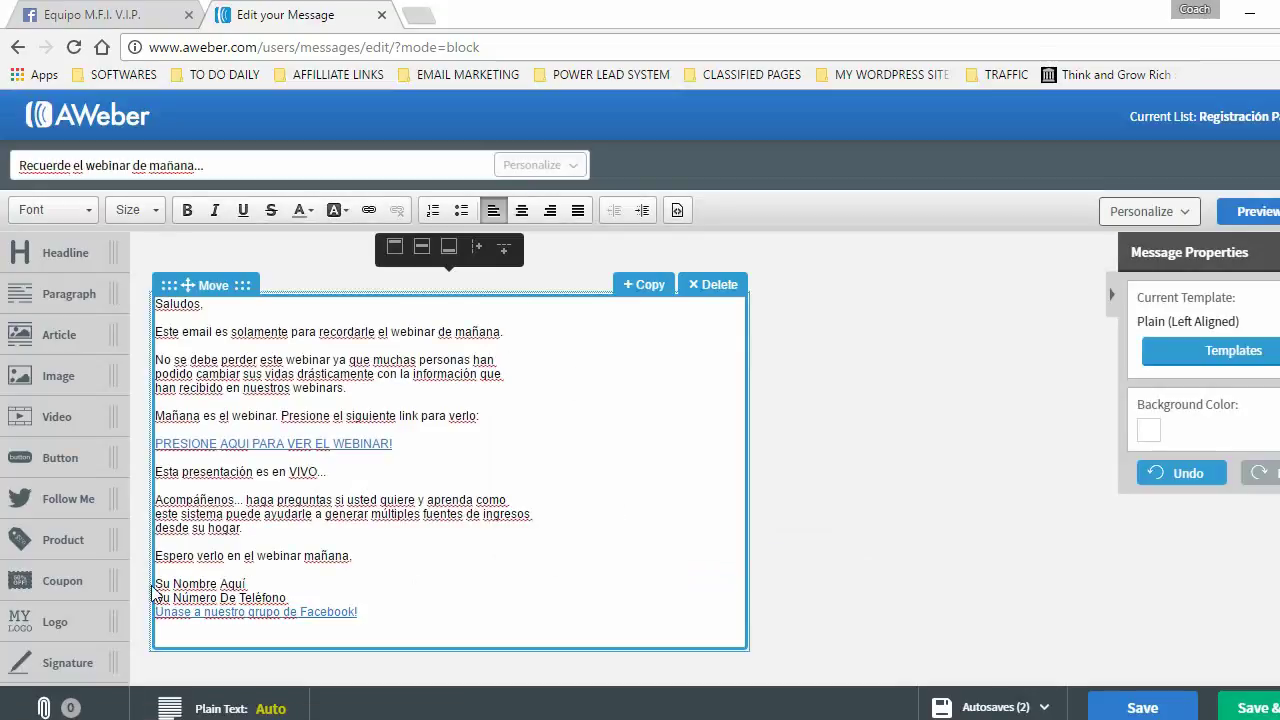
{"action": "left_click_drag", "start_coordinate": [155, 584], "coordinate": [249, 584]}
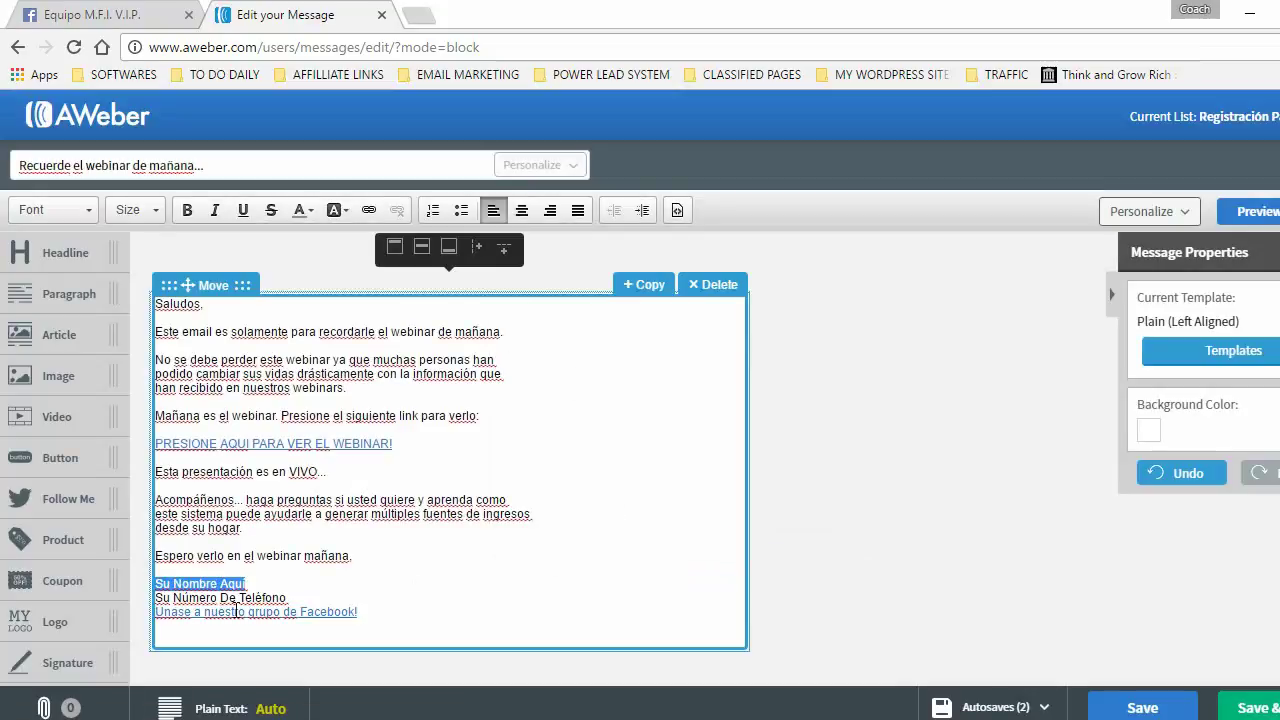
{"action": "left_click_drag", "start_coordinate": [163, 598], "coordinate": [157, 304]}
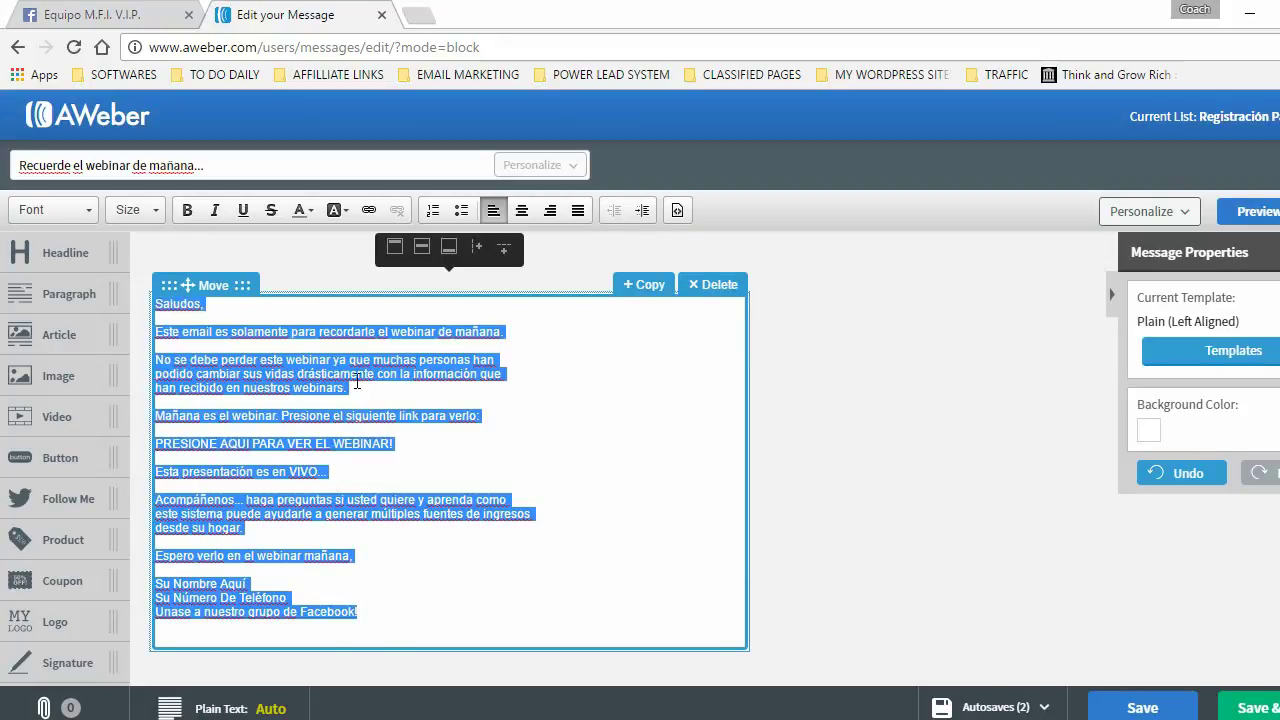
{"action": "left_click", "coordinate": [131, 210]}
{"action": "left_click", "coordinate": [123, 355]}
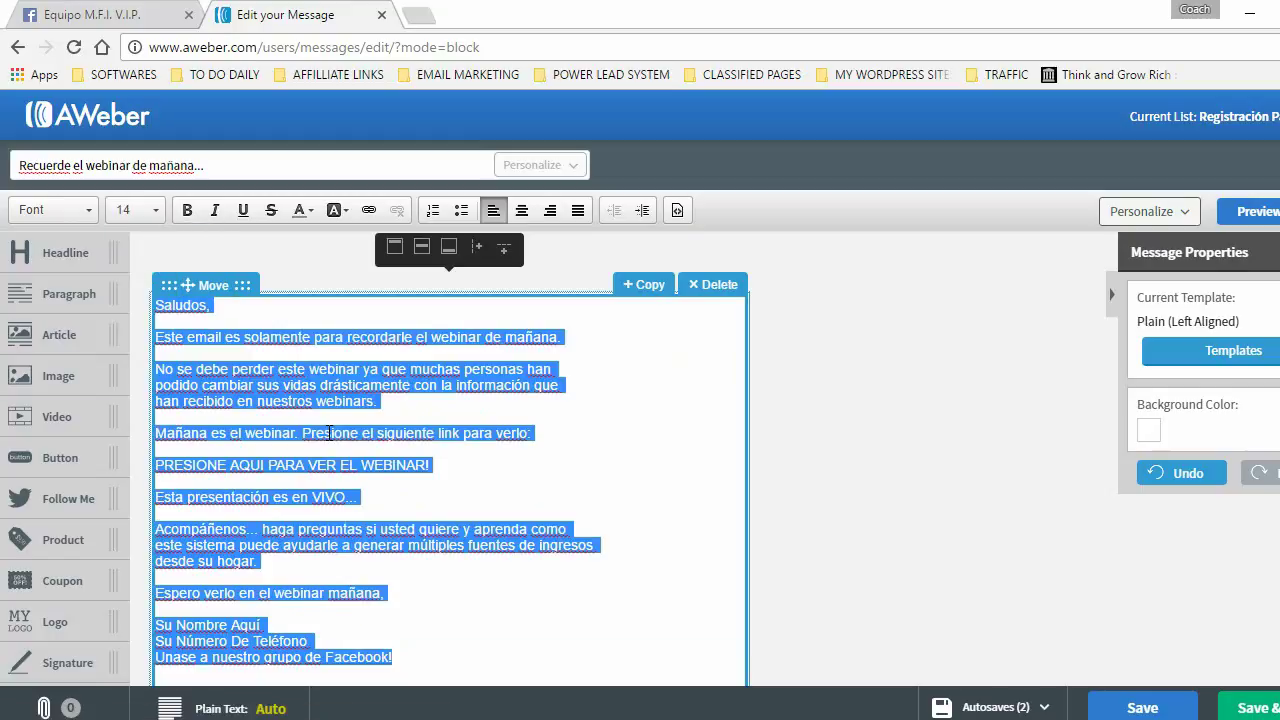
{"action": "left_click", "coordinate": [83, 211]}
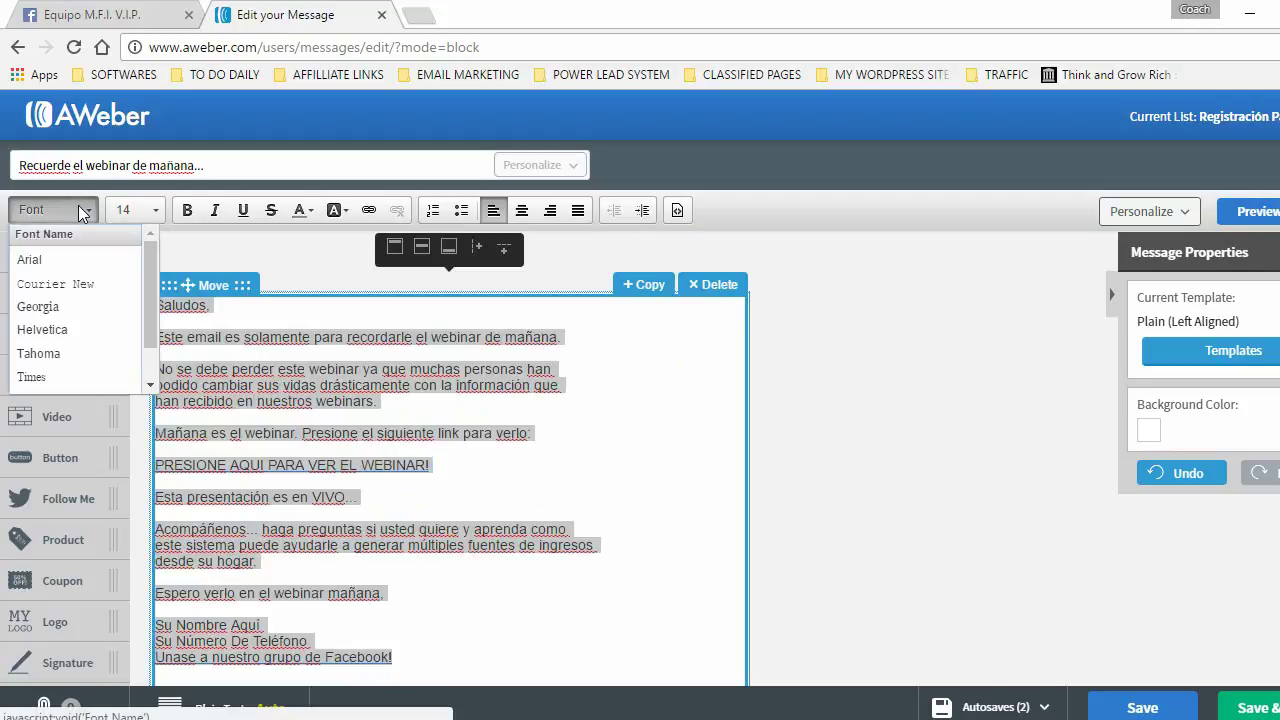
{"action": "left_click", "coordinate": [38, 353]}
- Check the formatted placeholder lines and save the reminder to Drafts
{"action": "left_click", "coordinate": [572, 416]}
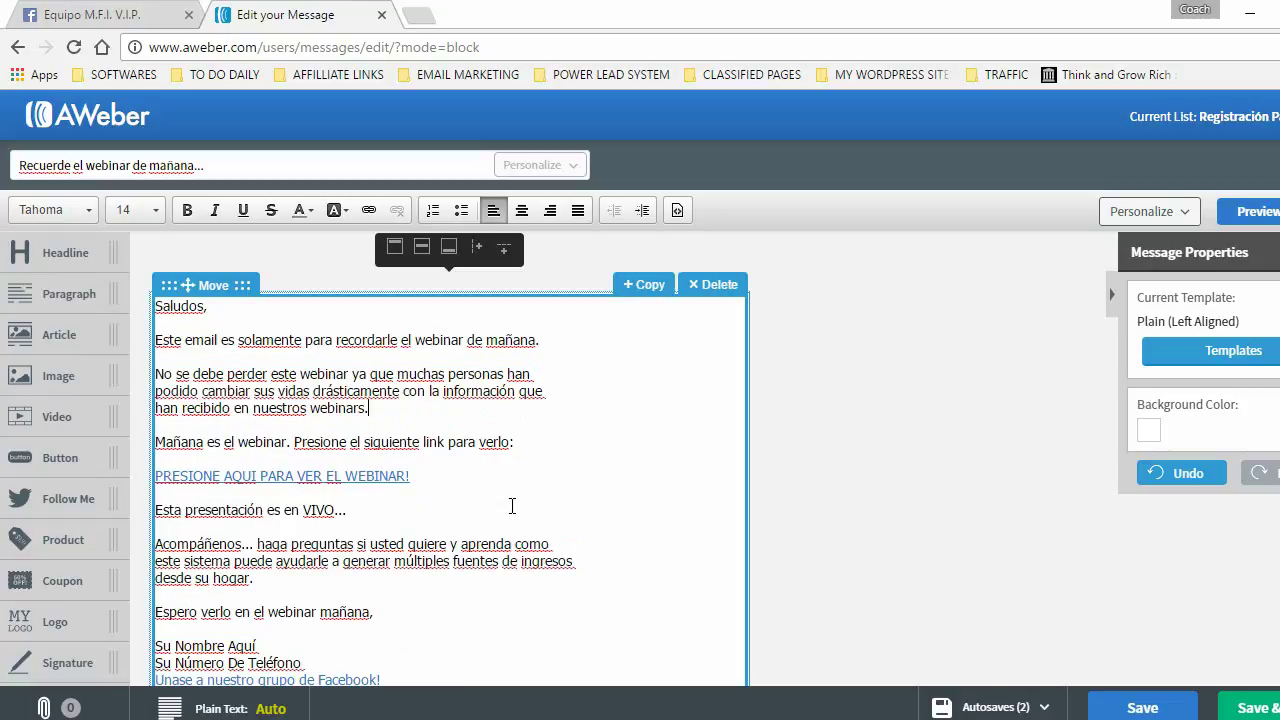
{"action": "scroll", "coordinate": [591, 460], "scroll_direction": "down", "scroll_amount": 2}
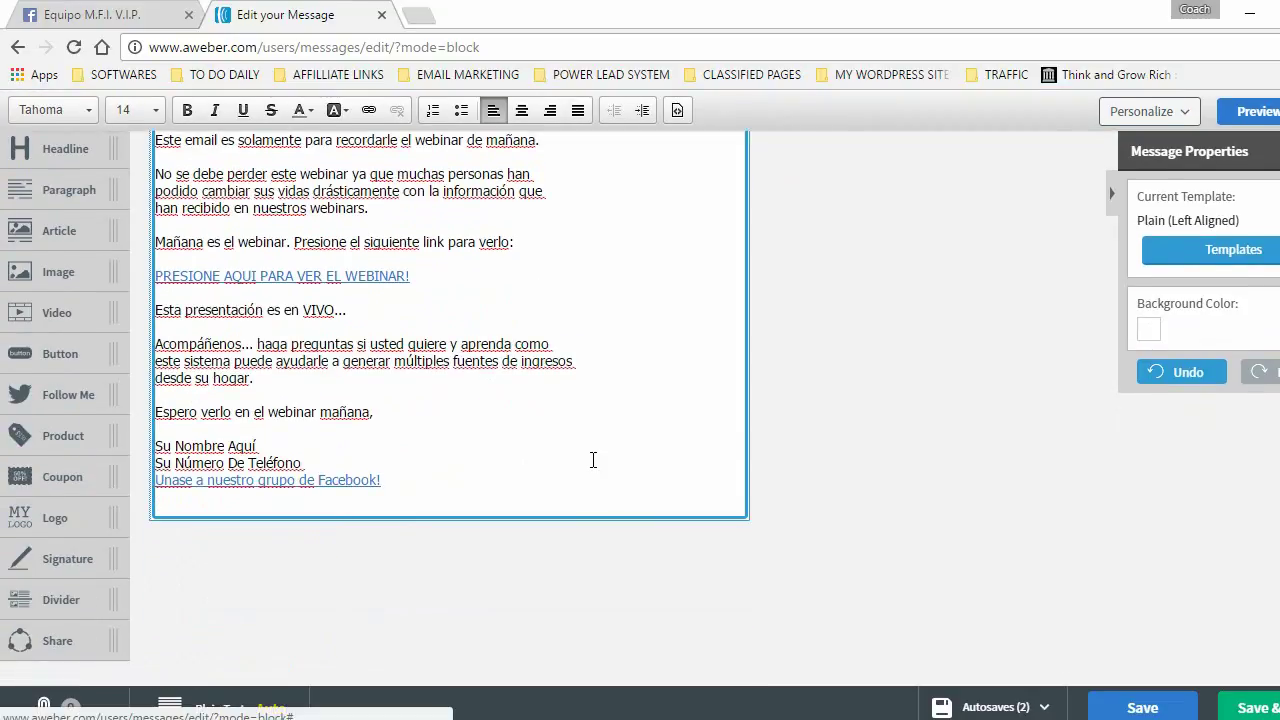
{"action": "left_click_drag", "start_coordinate": [156, 447], "coordinate": [258, 445]}
{"action": "left_click", "coordinate": [173, 463]}
{"action": "left_click_drag", "start_coordinate": [175, 464], "coordinate": [343, 466]}
{"action": "left_click", "coordinate": [490, 437]}
{"action": "scroll", "coordinate": [504, 420], "scroll_direction": "up", "scroll_amount": 1}
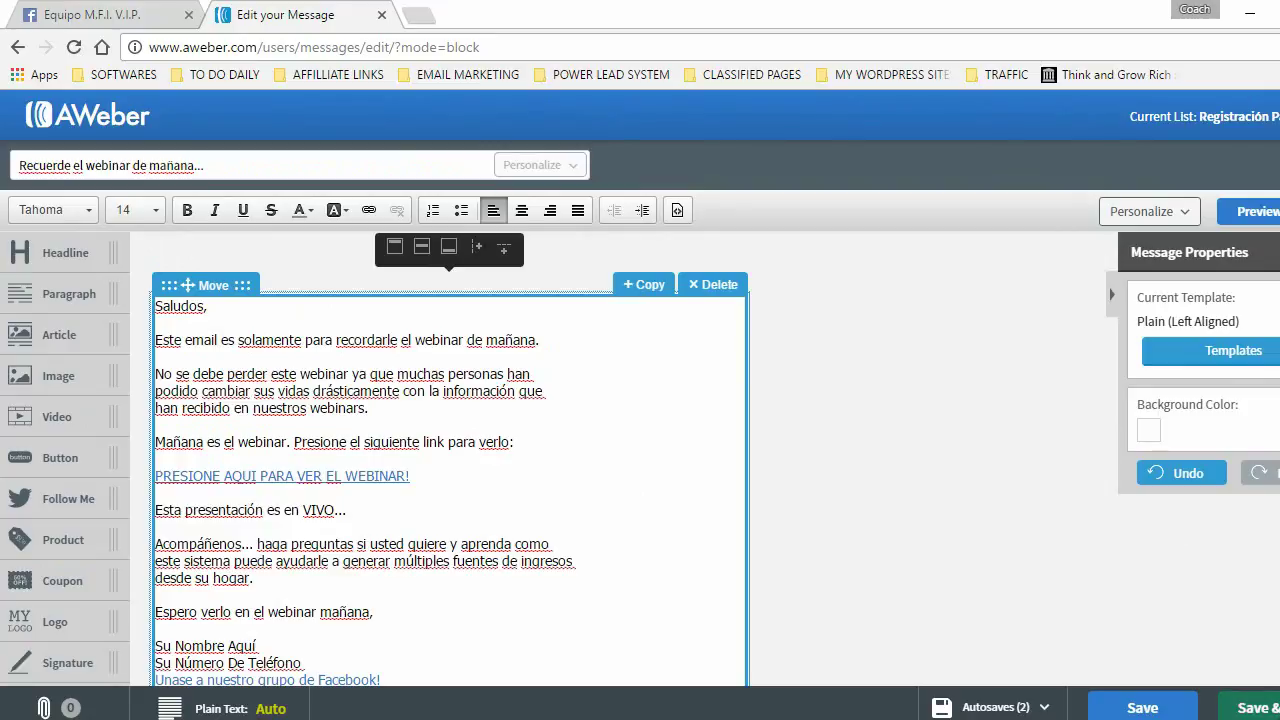
{"action": "left_click", "coordinate": [1252, 707]}
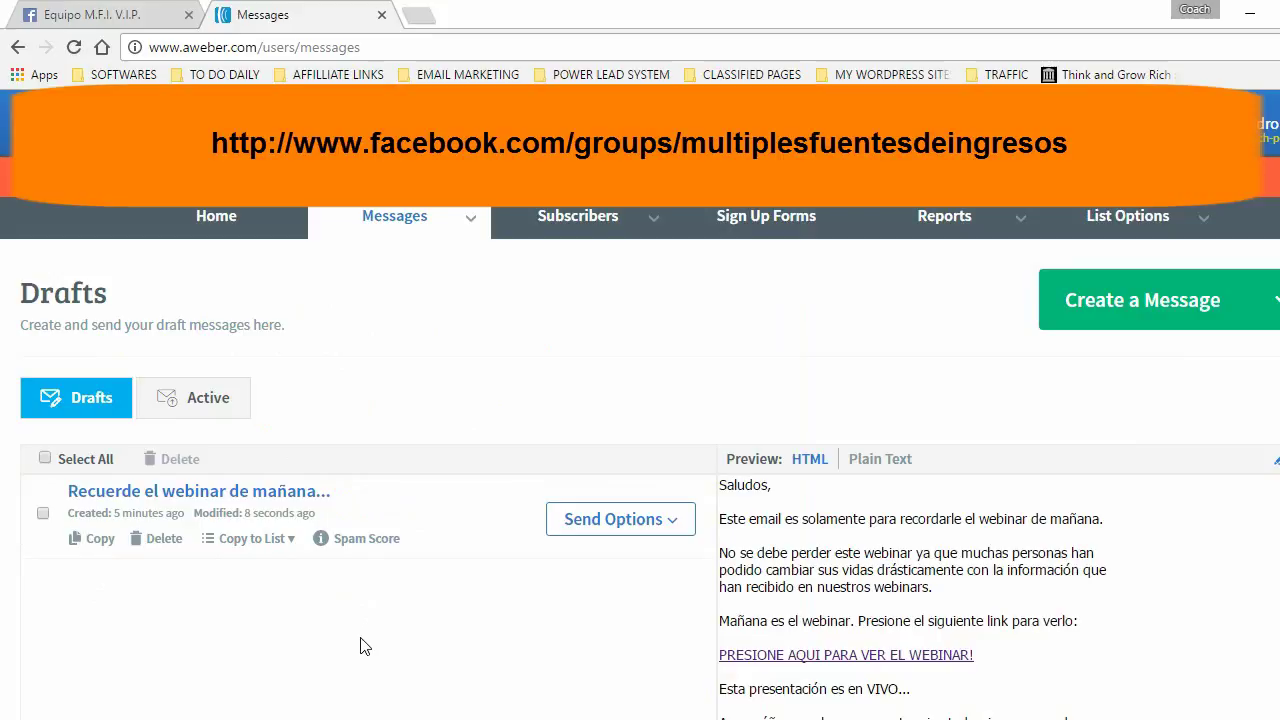
- Copy the second reminder's title 'Hoy es el gran día del webinar...' from the Facebook note
{"action": "left_click", "coordinate": [88, 15]}
{"action": "scroll", "coordinate": [660, 450], "scroll_direction": "down", "scroll_amount": 3}
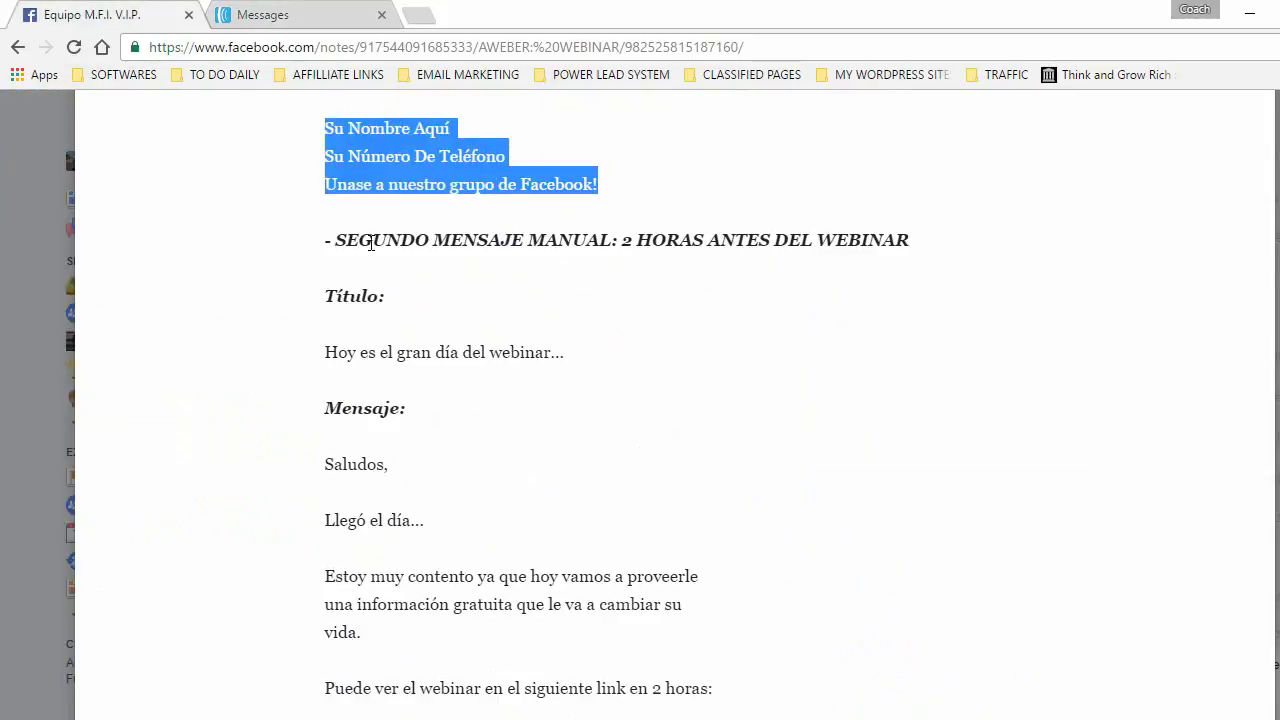
{"action": "left_click_drag", "start_coordinate": [430, 240], "coordinate": [890, 243]}
{"action": "left_click", "coordinate": [323, 300]}
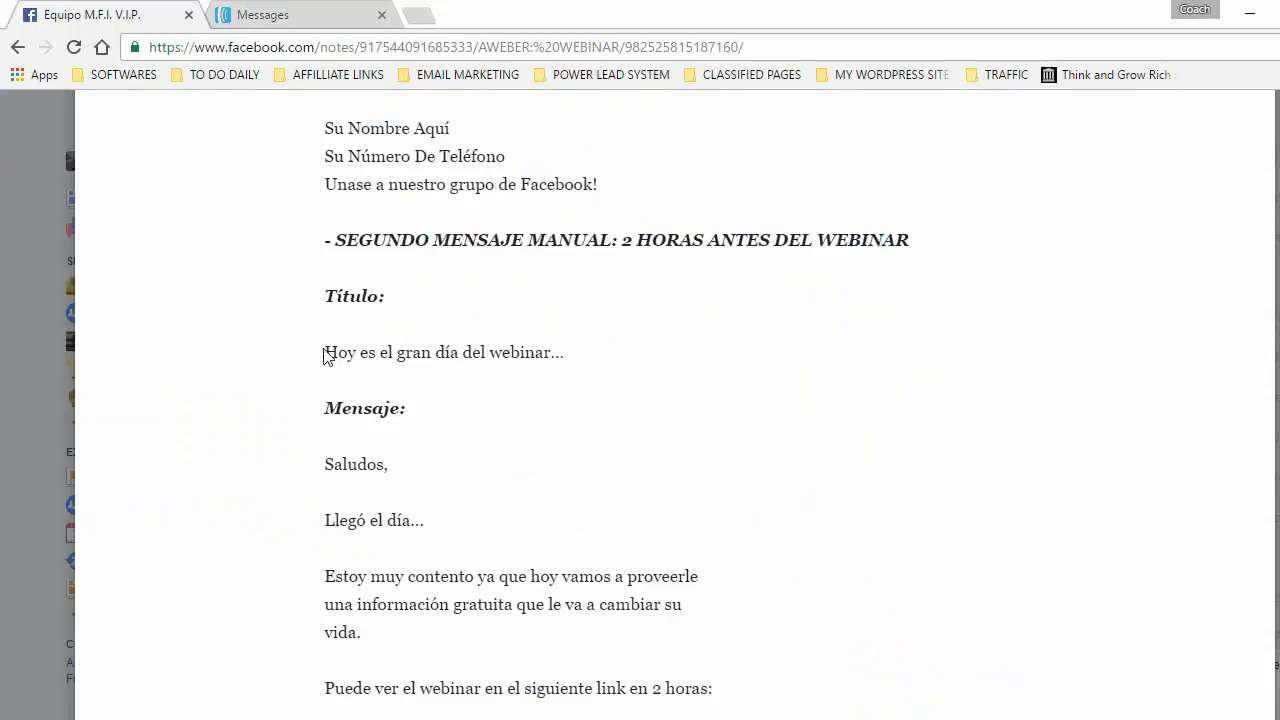
{"action": "left_click_drag", "start_coordinate": [326, 354], "coordinate": [566, 352]}
{"action": "right_click", "coordinate": [540, 355]}
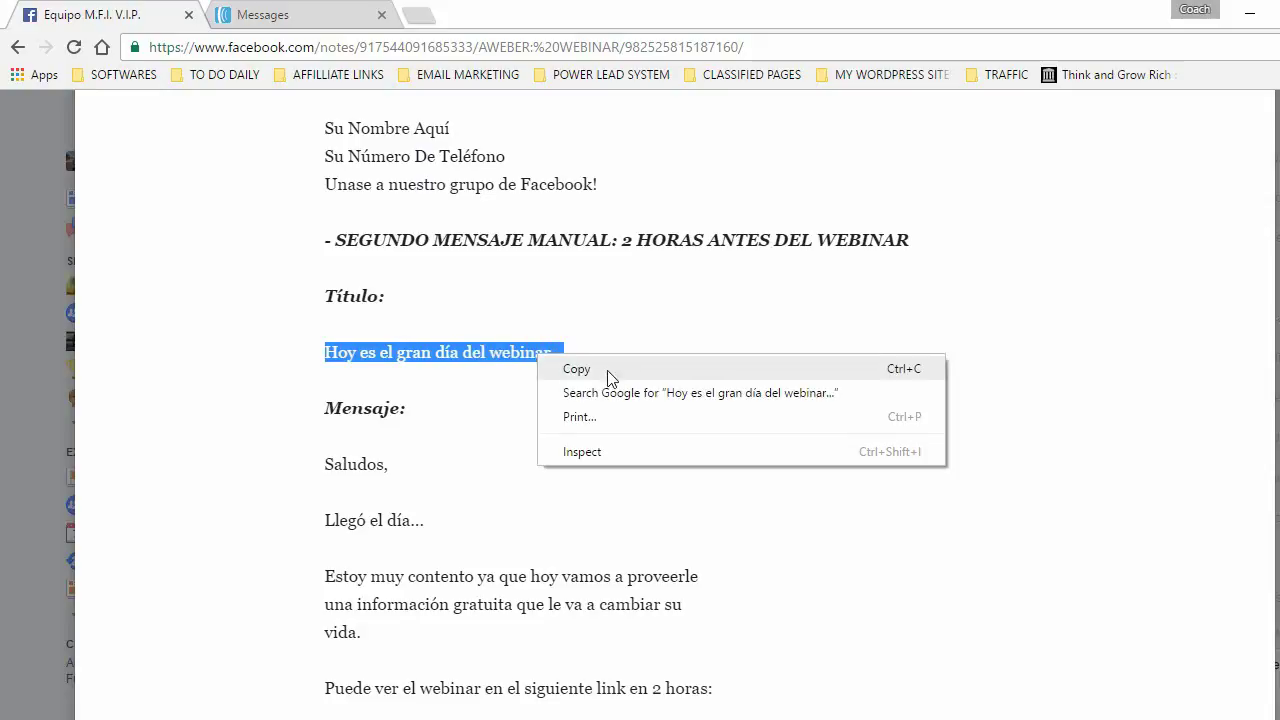
{"action": "left_click", "coordinate": [576, 369]}
{"action": "left_click", "coordinate": [263, 18]}
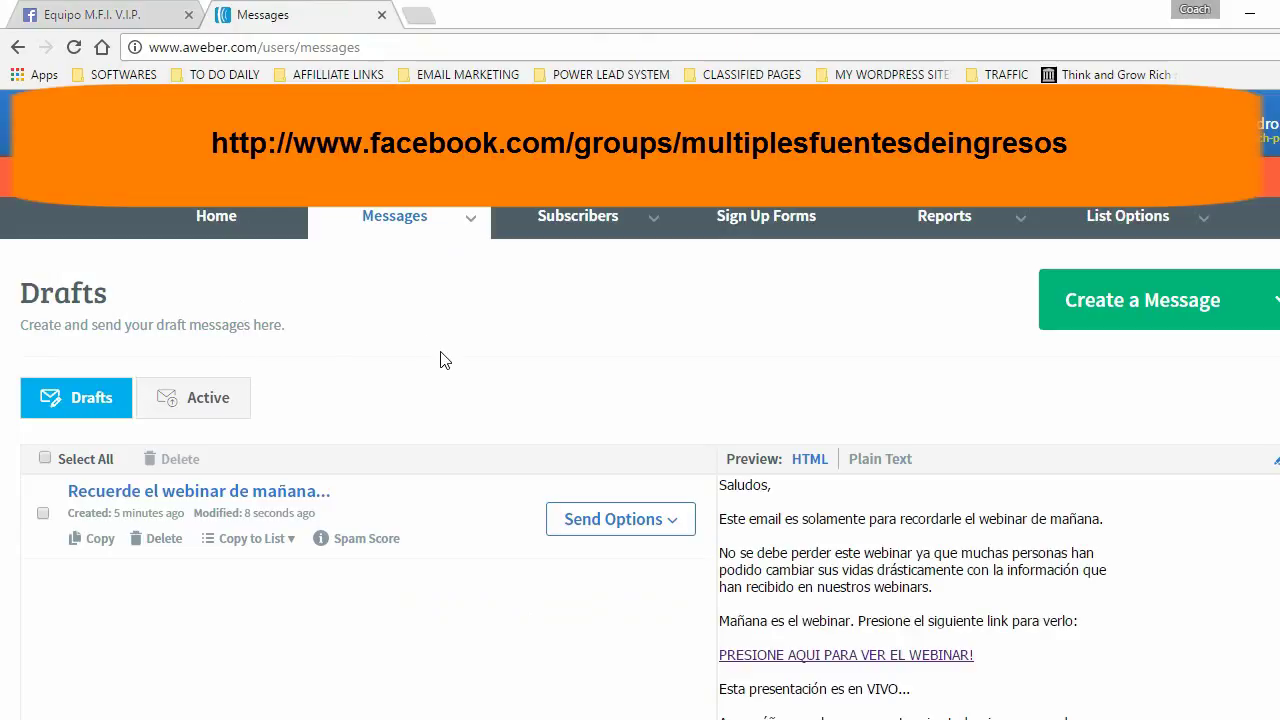
- Start a new drag-and-drop broadcast with the pasted subject 'Hoy es el gran dia del webinar...'
{"action": "mouse_move", "coordinate": [358, 218]}
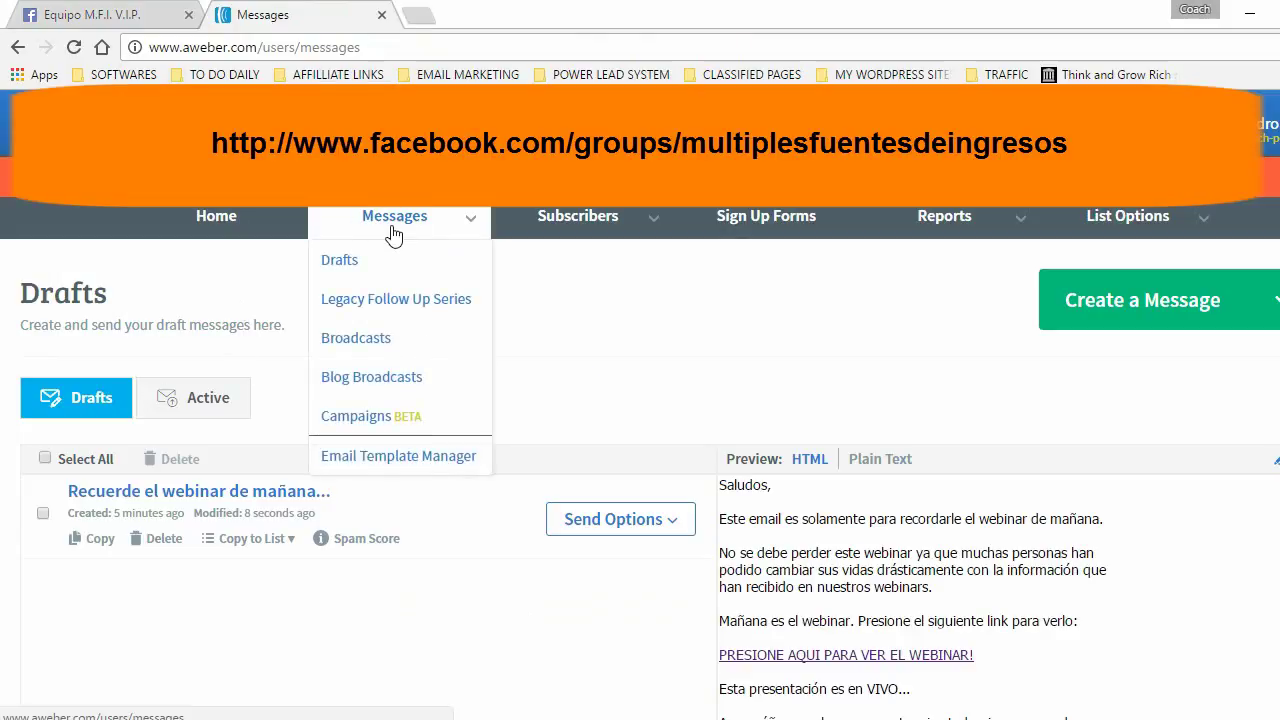
{"action": "left_click", "coordinate": [358, 340]}
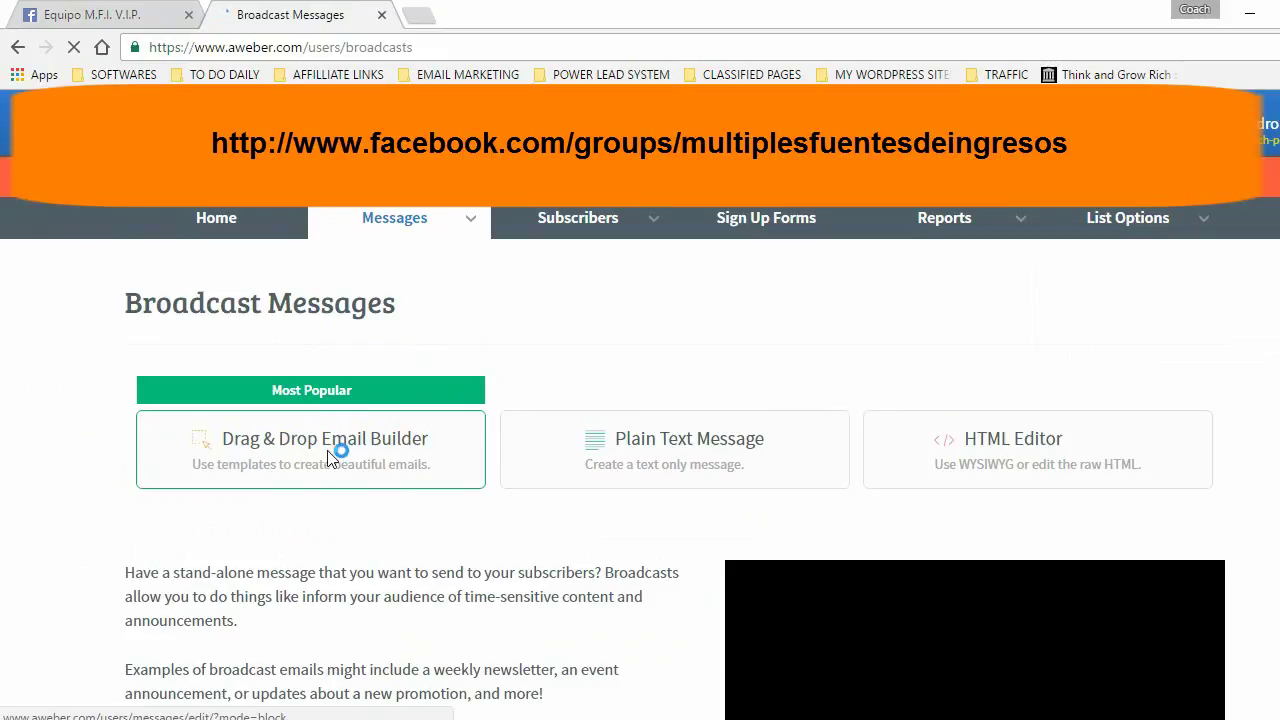
{"action": "left_click", "coordinate": [334, 449]}
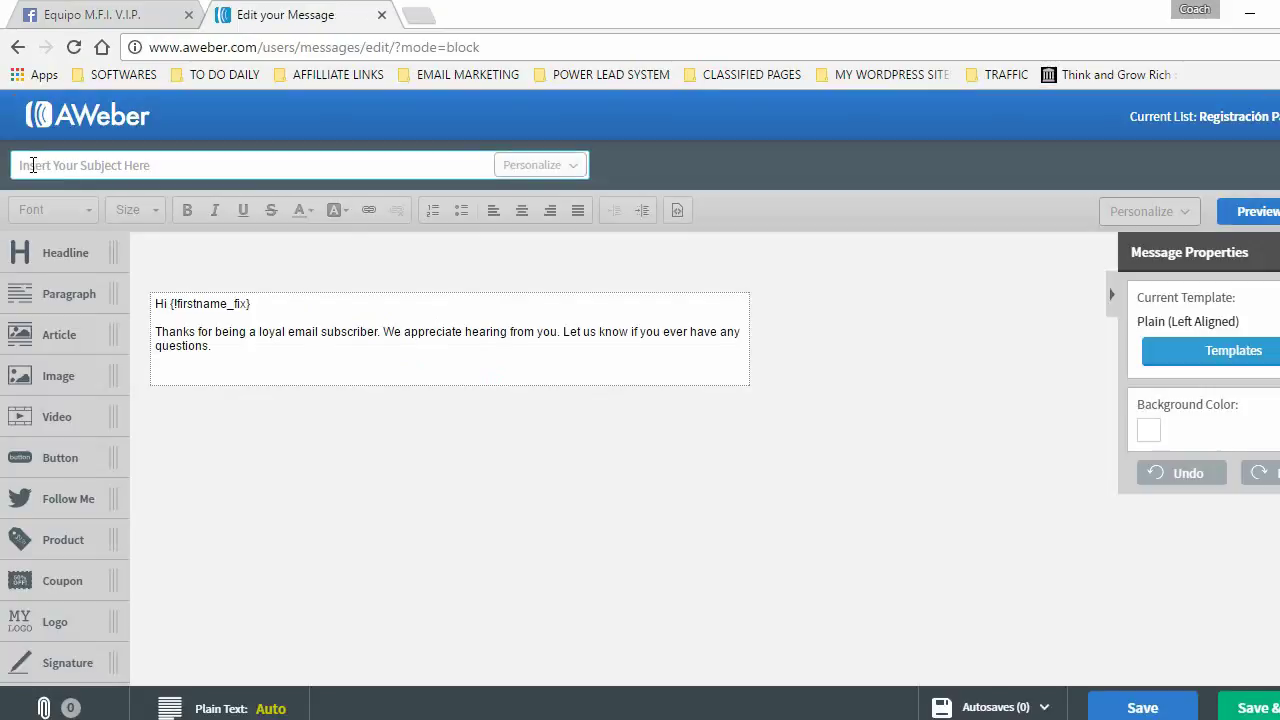
{"action": "left_click", "coordinate": [33, 165]}
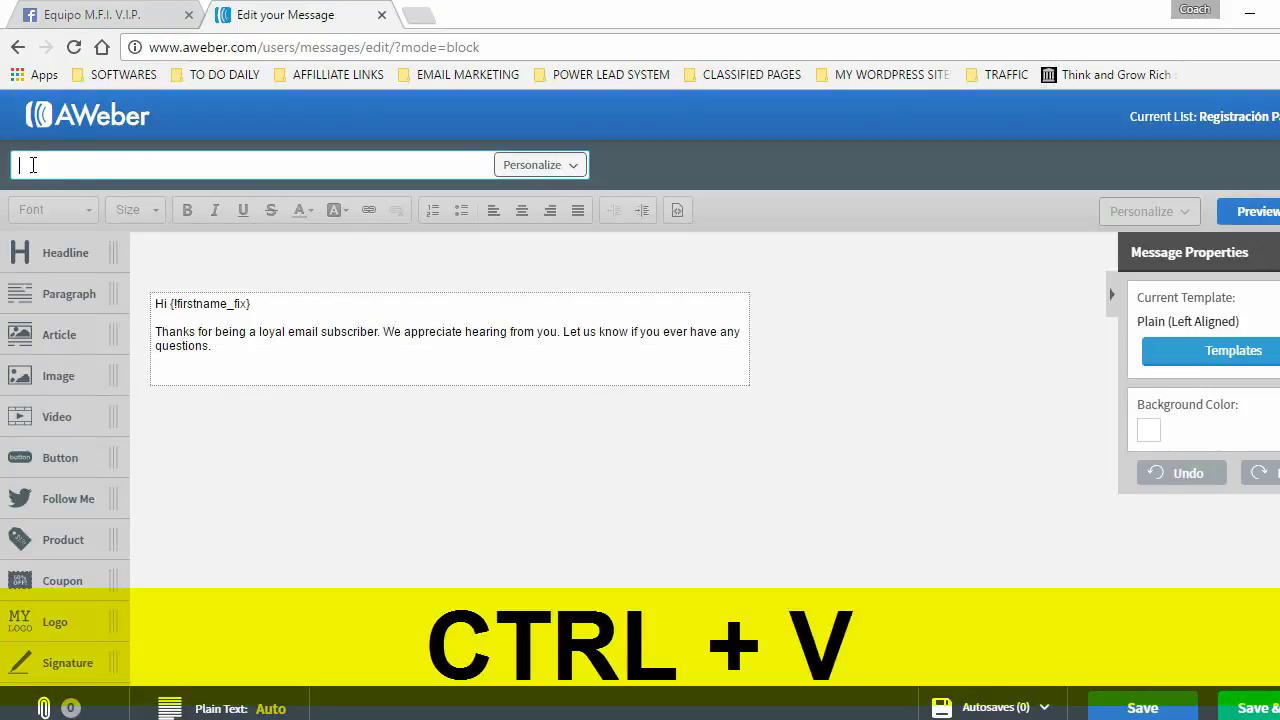
{"action": "key", "text": "ctrl+v"}
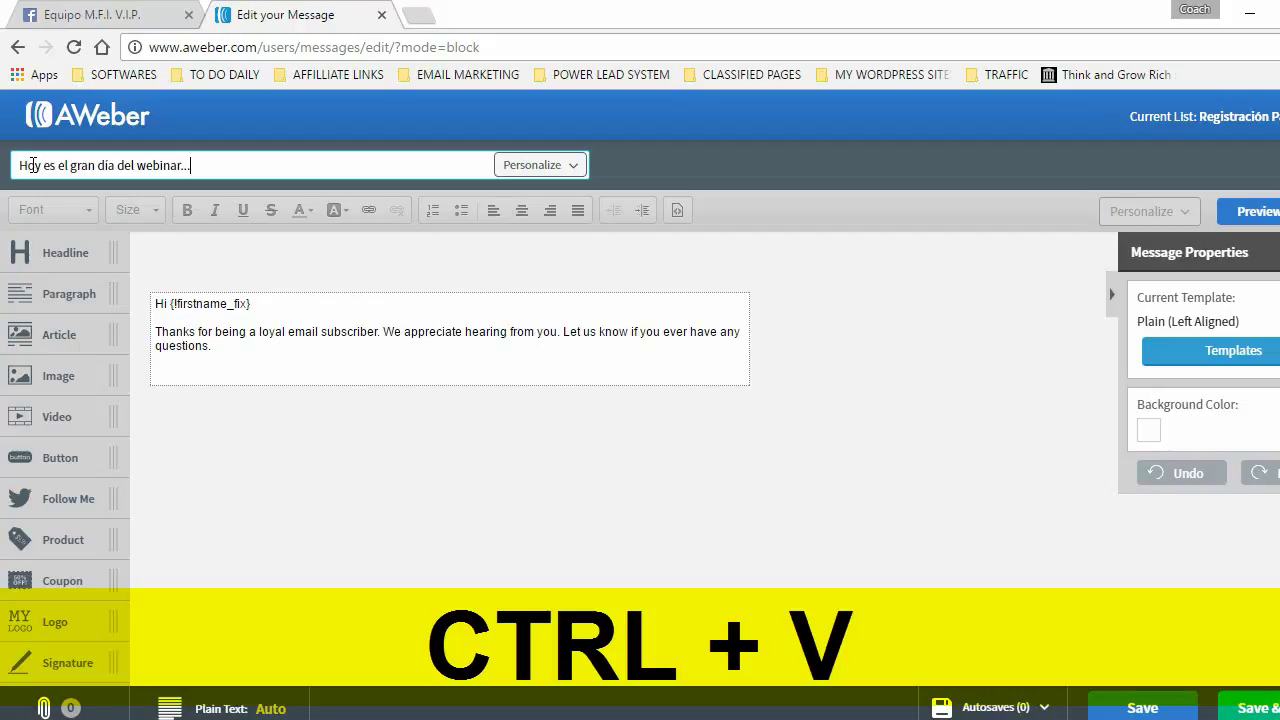
{"action": "left_click", "coordinate": [96, 20]}
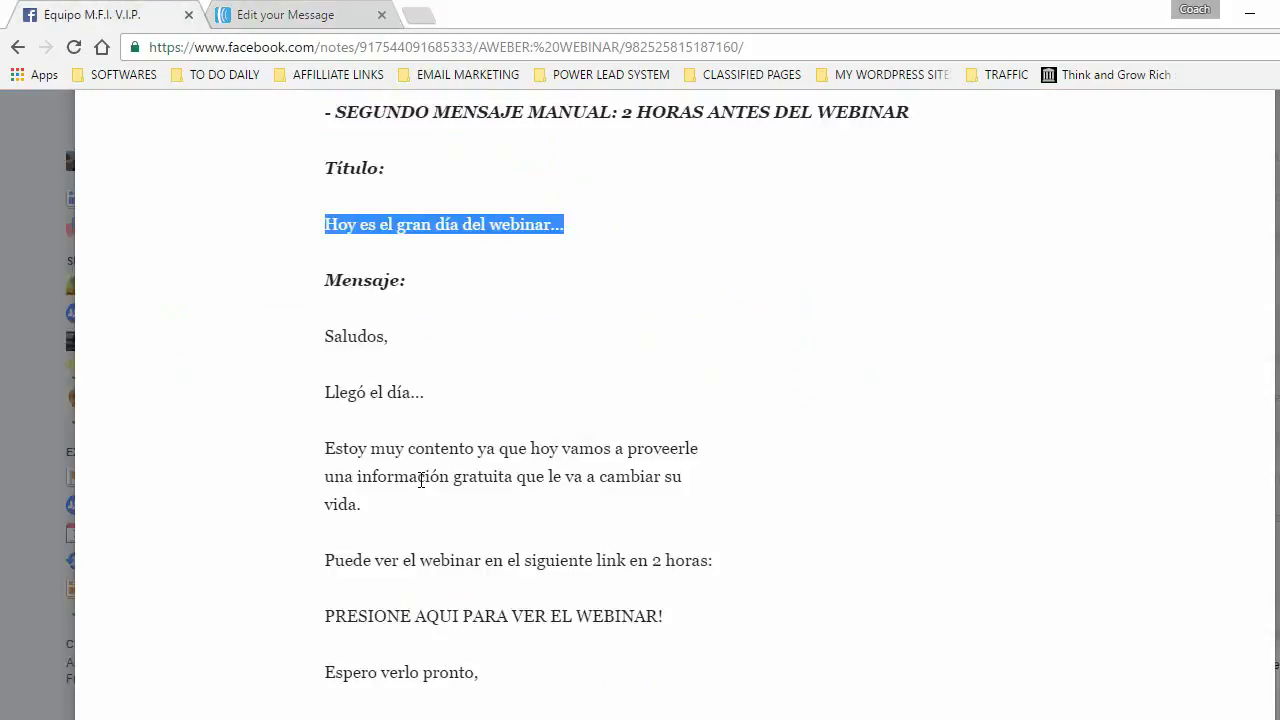
- Copy the second reminder's body, Saludos through the Facebook group invitation, from the note
{"action": "scroll", "coordinate": [421, 480], "scroll_direction": "down", "scroll_amount": 2}
{"action": "left_click_drag", "start_coordinate": [329, 257], "coordinate": [598, 517]}
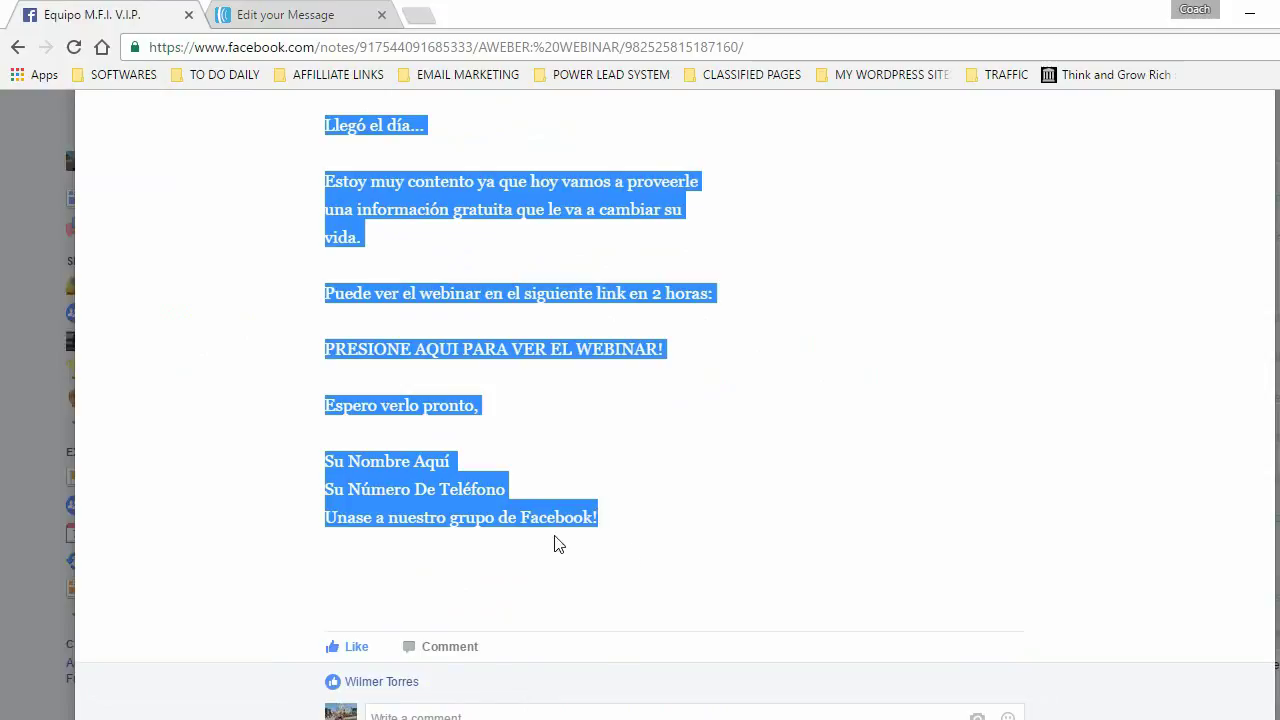
{"action": "right_click", "coordinate": [394, 195]}
{"action": "left_click", "coordinate": [436, 208]}
{"action": "left_click", "coordinate": [264, 18]}
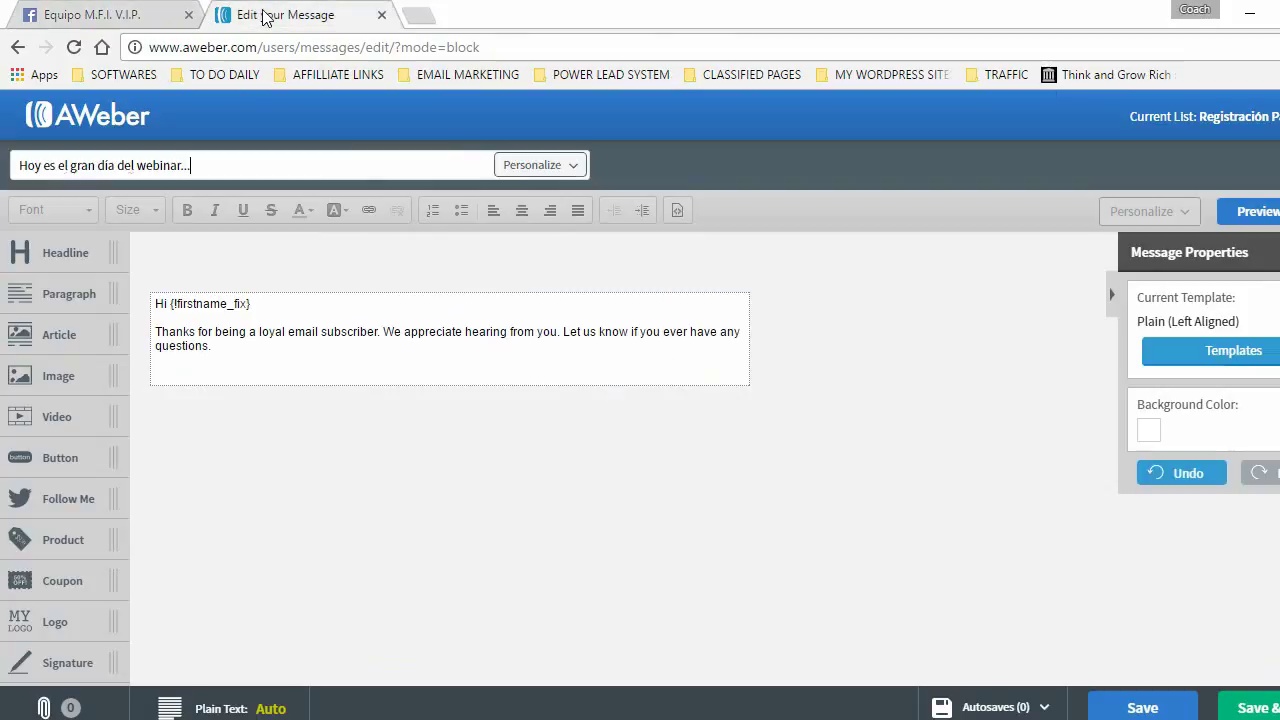
- Paste the reminder body over the default greeting and select the PRESIONE AQUI PARA VER EL WEBINAR! line
{"action": "left_click", "coordinate": [224, 346]}
{"action": "left_click_drag", "start_coordinate": [224, 346], "coordinate": [167, 311]}
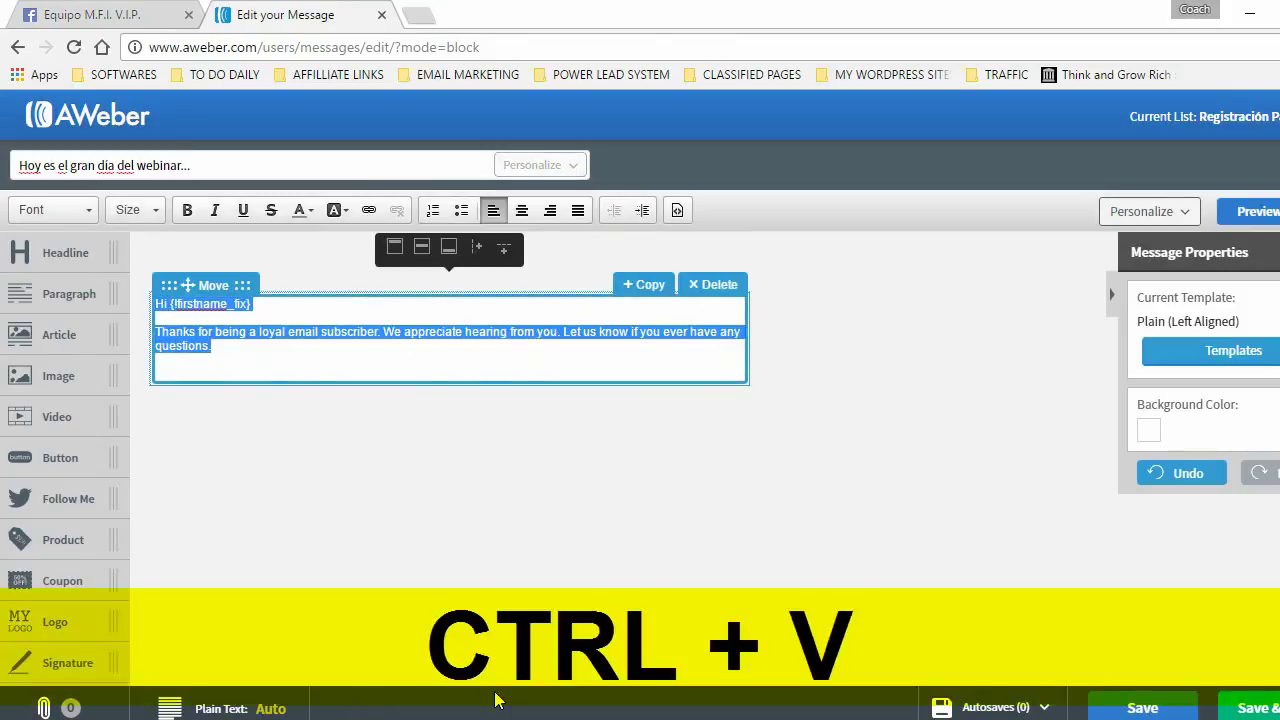
{"action": "key", "text": "ctrl+v"}
{"action": "left_click", "coordinate": [212, 304]}
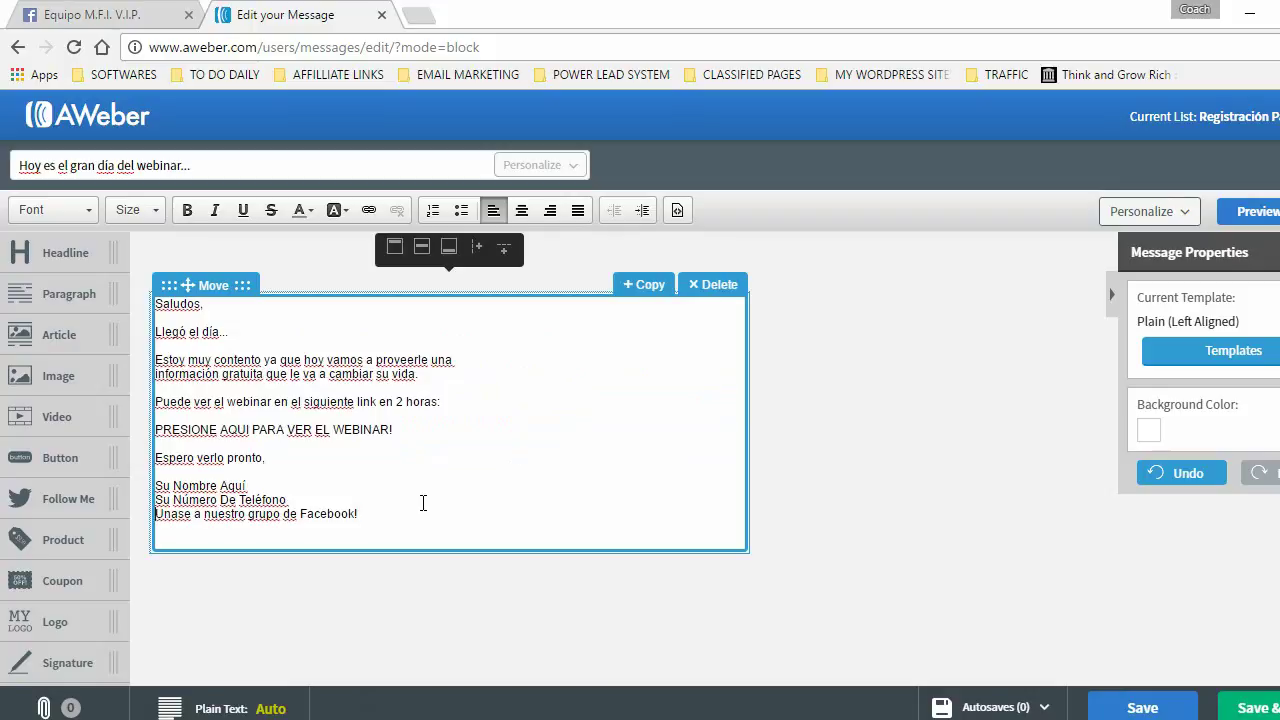
{"action": "left_click_drag", "start_coordinate": [156, 430], "coordinate": [395, 430]}
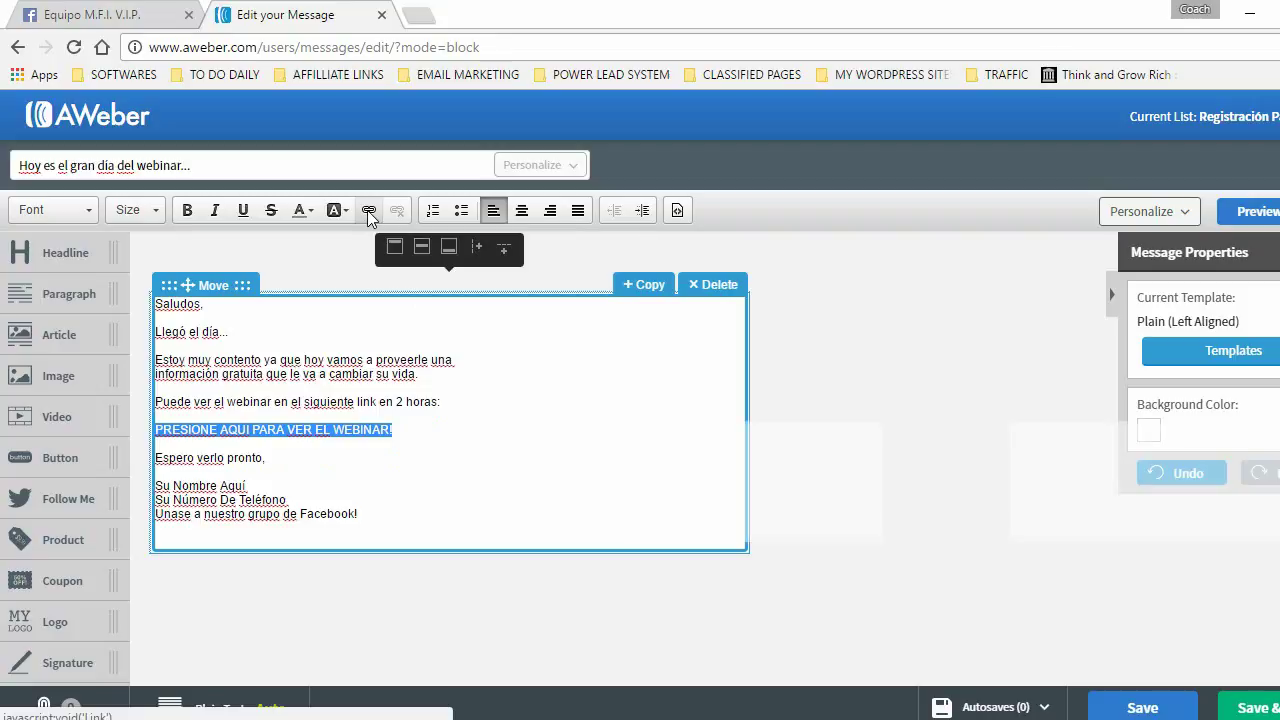
- Turn the PRESIONE AQUI PARA VER EL WEBINAR! line into a link
{"action": "left_click", "coordinate": [368, 212]}
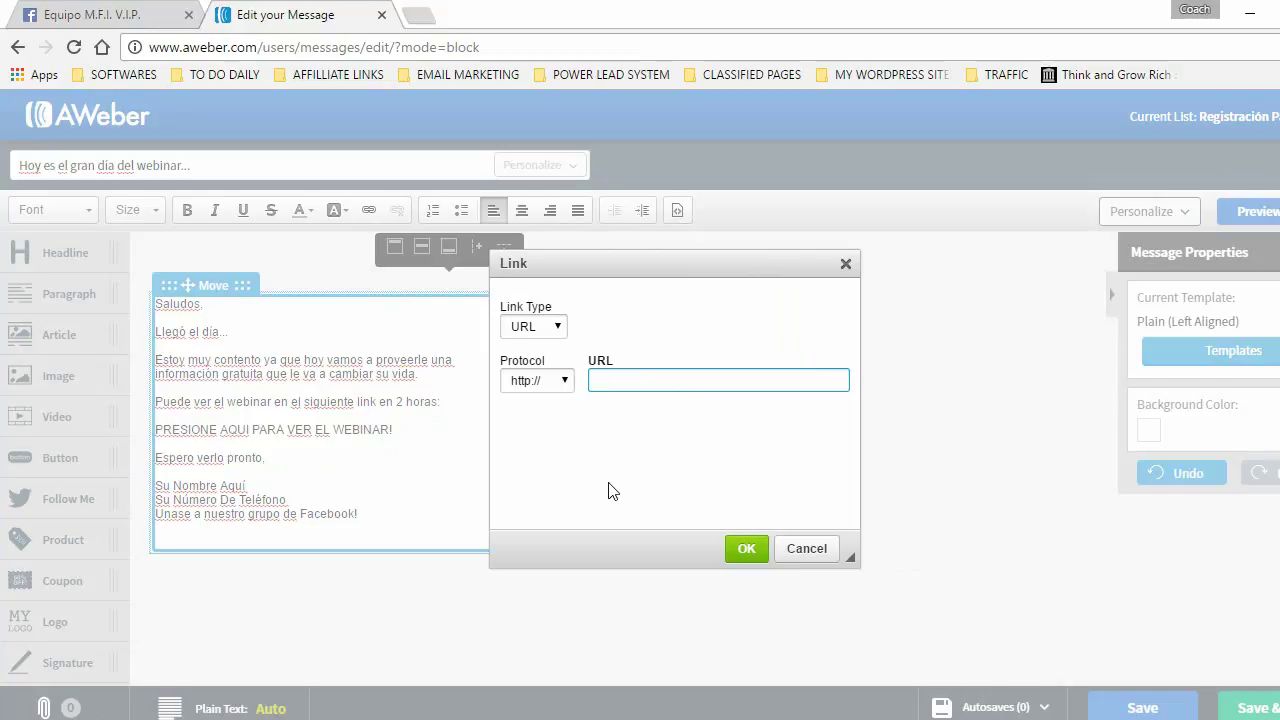
{"action": "key", "text": "Return"}
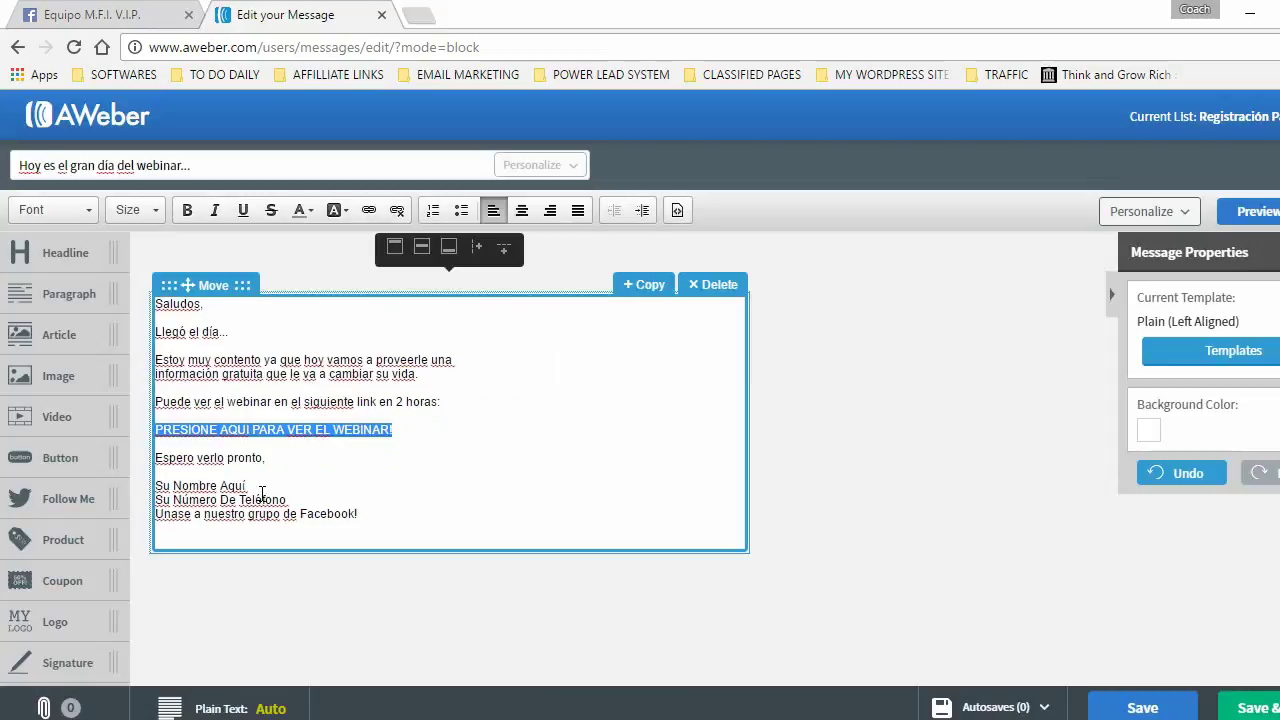
{"action": "left_click_drag", "start_coordinate": [157, 485], "coordinate": [252, 487]}
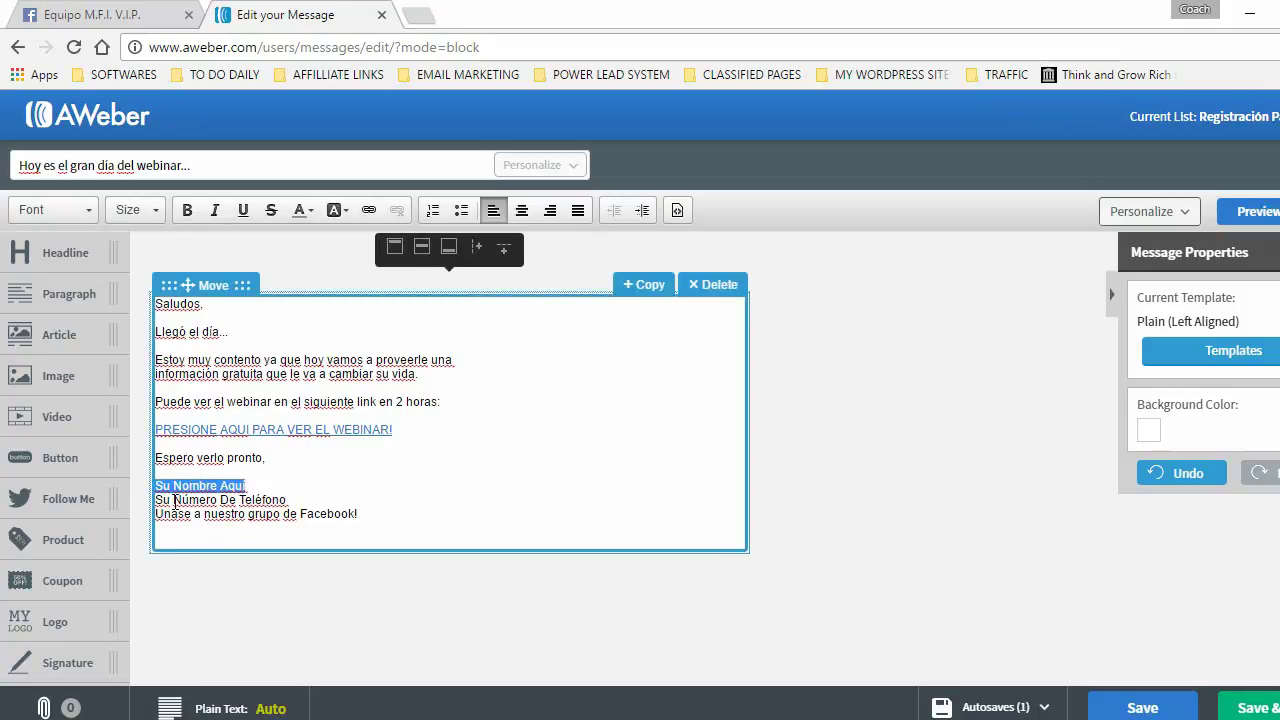
{"action": "left_click_drag", "start_coordinate": [156, 500], "coordinate": [284, 499]}
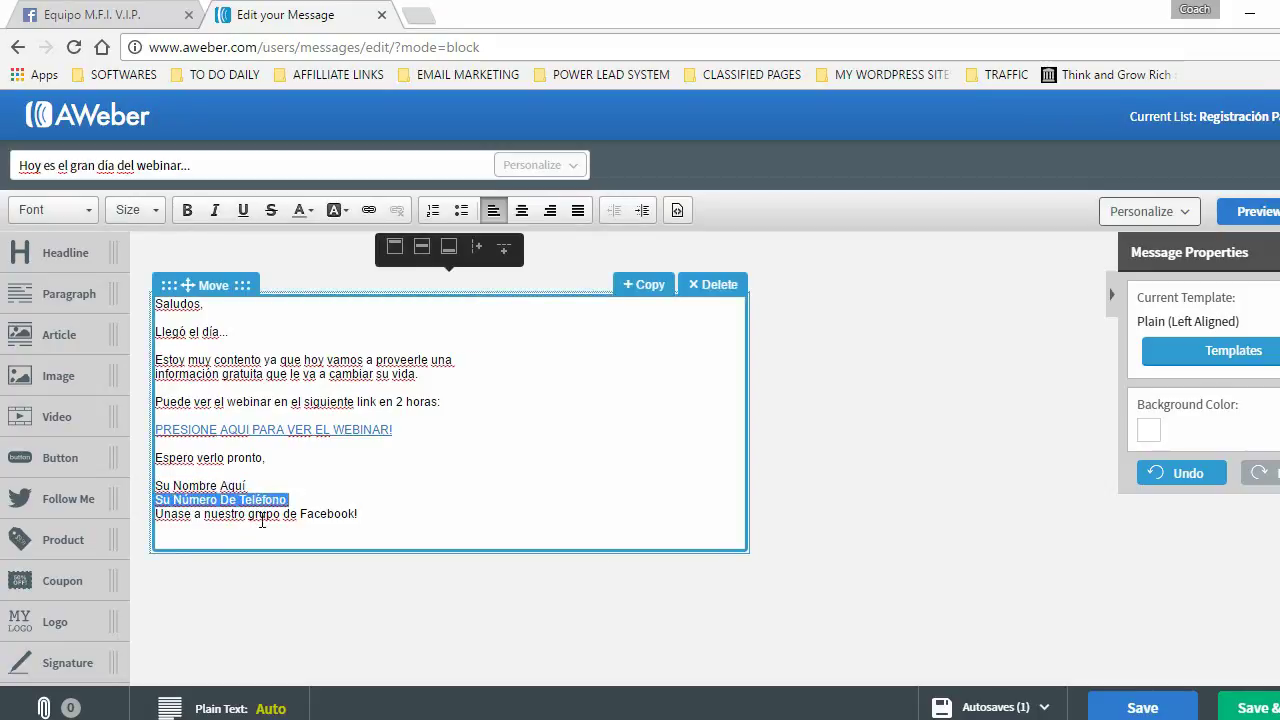
{"action": "left_click", "coordinate": [358, 481]}
{"action": "left_click_drag", "start_coordinate": [360, 513], "coordinate": [157, 513]}
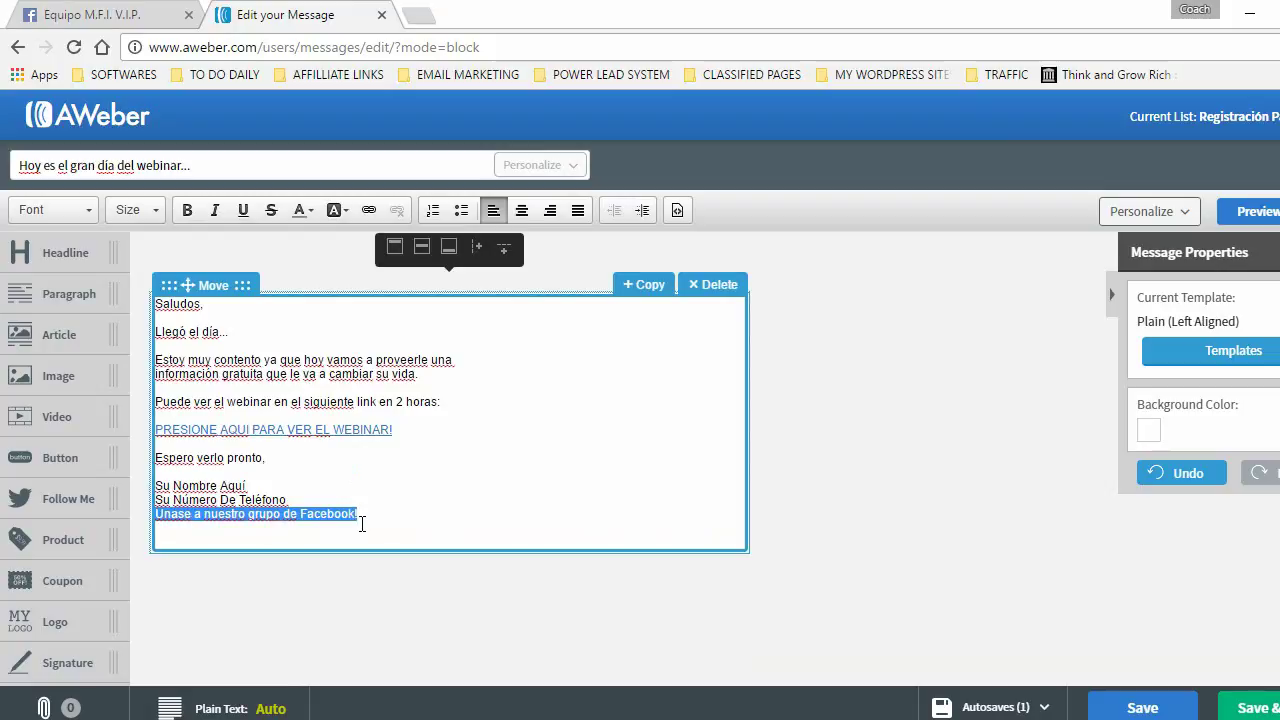
{"action": "left_click", "coordinate": [369, 210]}
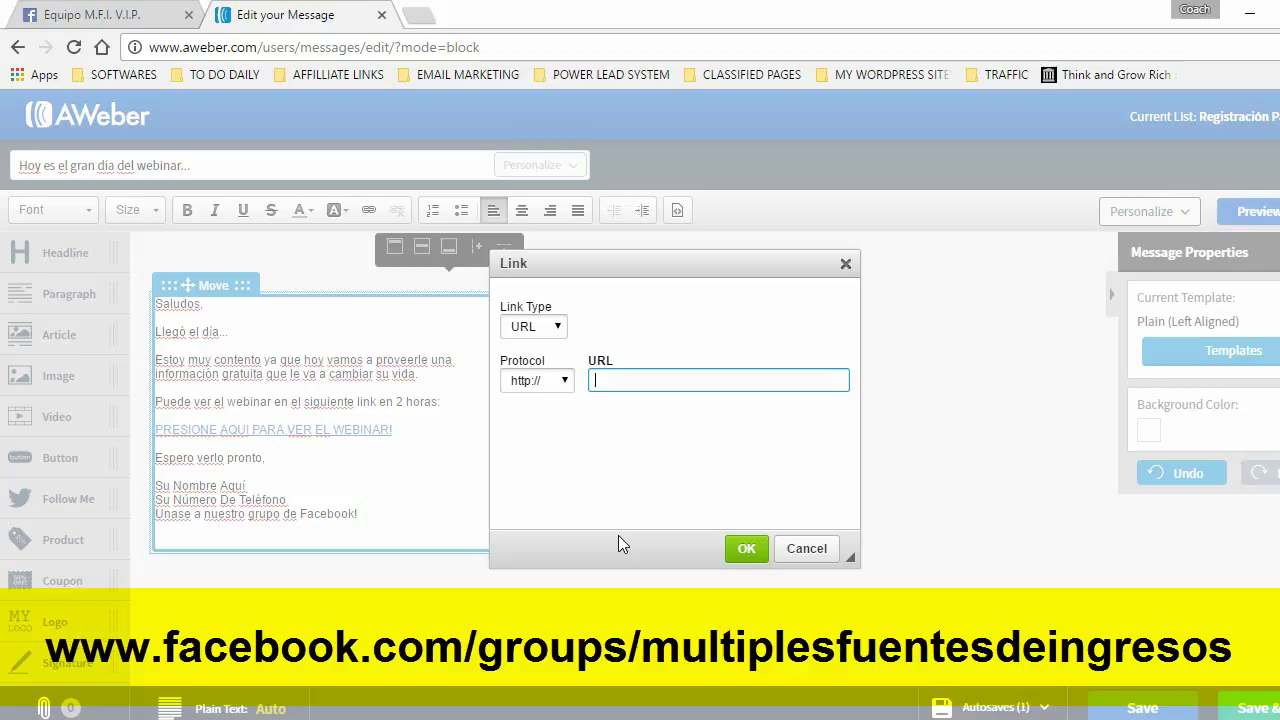
{"action": "type", "text": "ww"}
{"action": "type", "text": "facebook.com/grojups"}
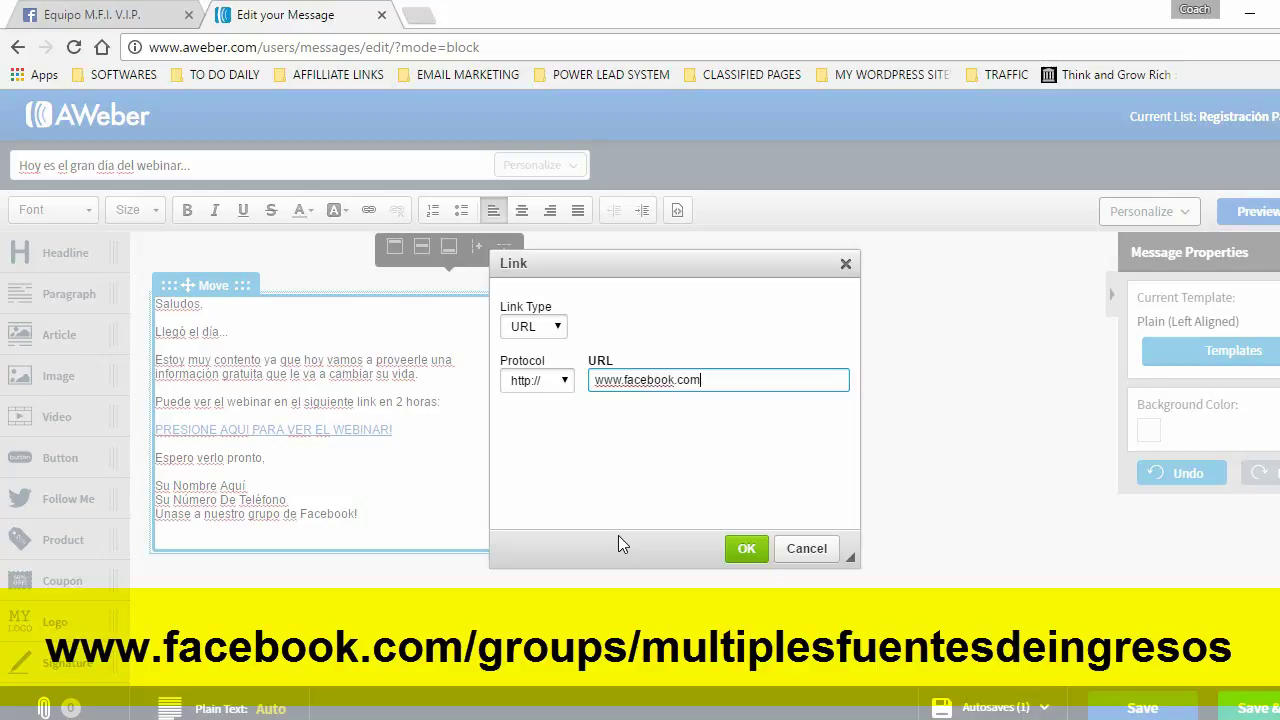
{"action": "key", "text": "BackSpace"}
{"action": "key", "text": "BackSpace"}
{"action": "key", "text": "BackSpace"}
{"action": "key", "text": "BackSpace"}
{"action": "type", "text": "ups/multiplesfuentesdeingresos"}
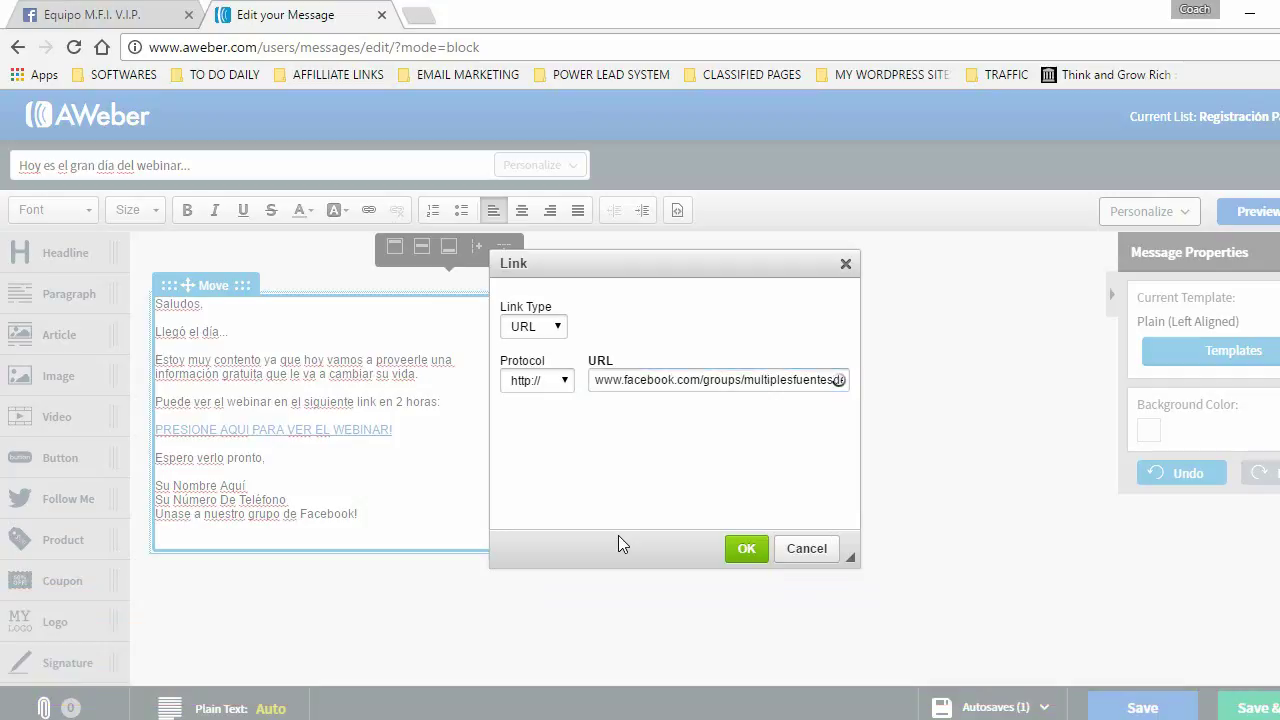
{"action": "left_click", "coordinate": [746, 550]}
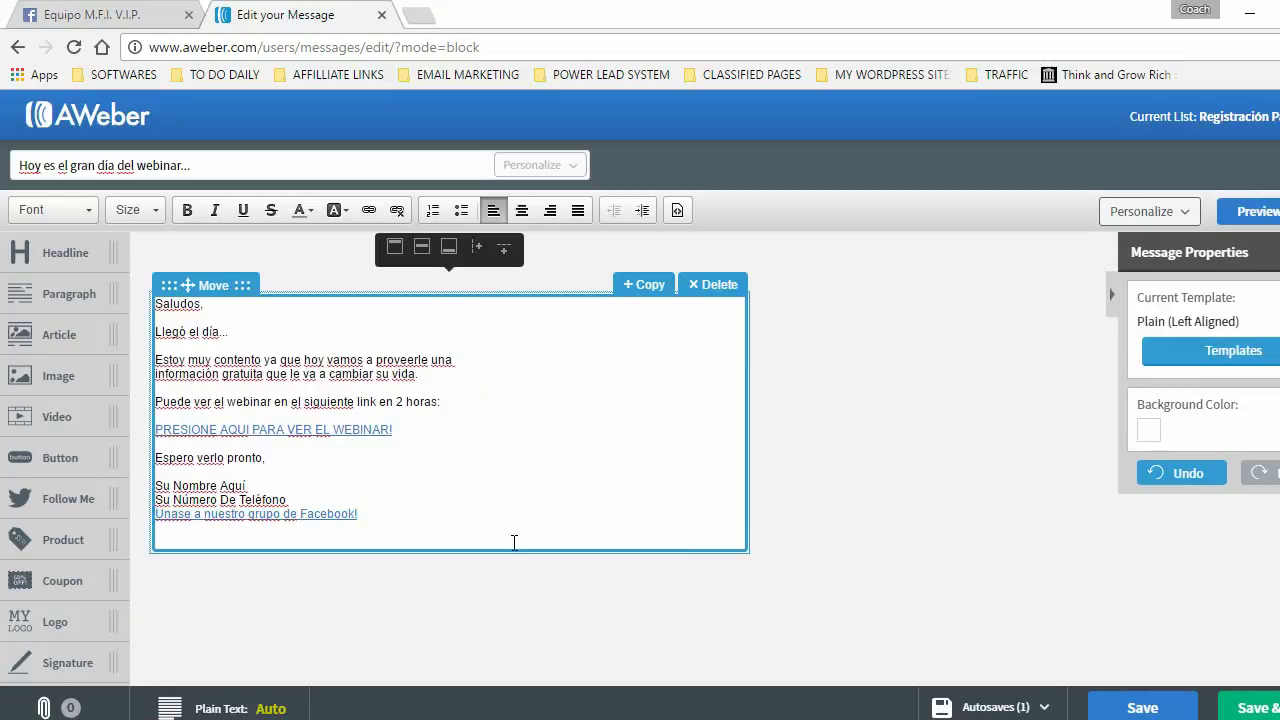
- Format the entire message text as Tahoma, size 14
{"action": "left_click_drag", "start_coordinate": [378, 515], "coordinate": [157, 303]}
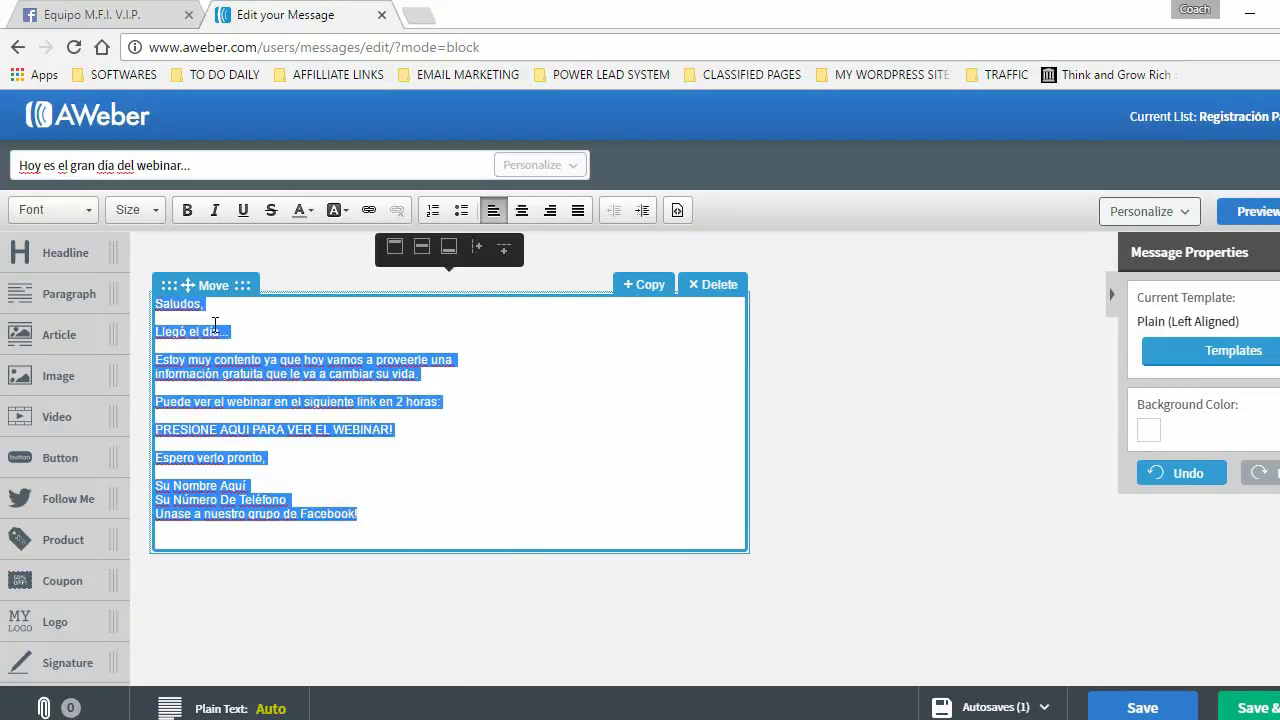
{"action": "left_click", "coordinate": [130, 210]}
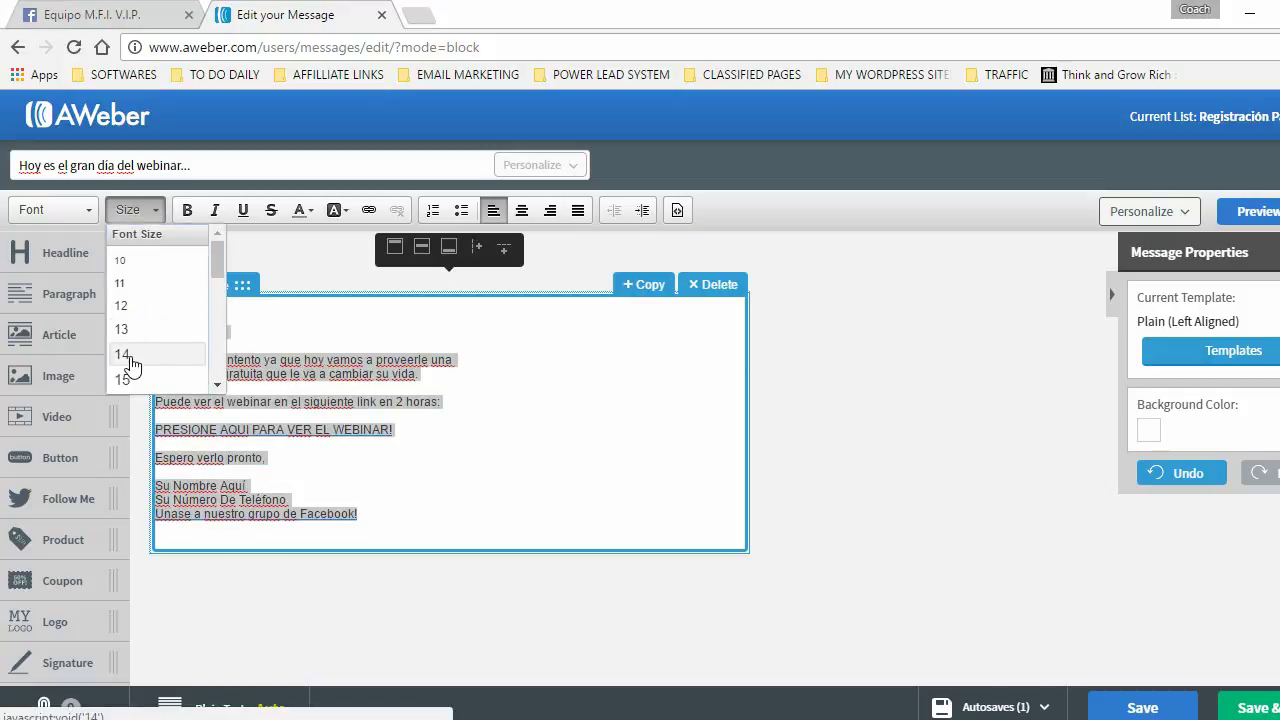
{"action": "left_click", "coordinate": [136, 354]}
{"action": "left_click", "coordinate": [68, 214]}
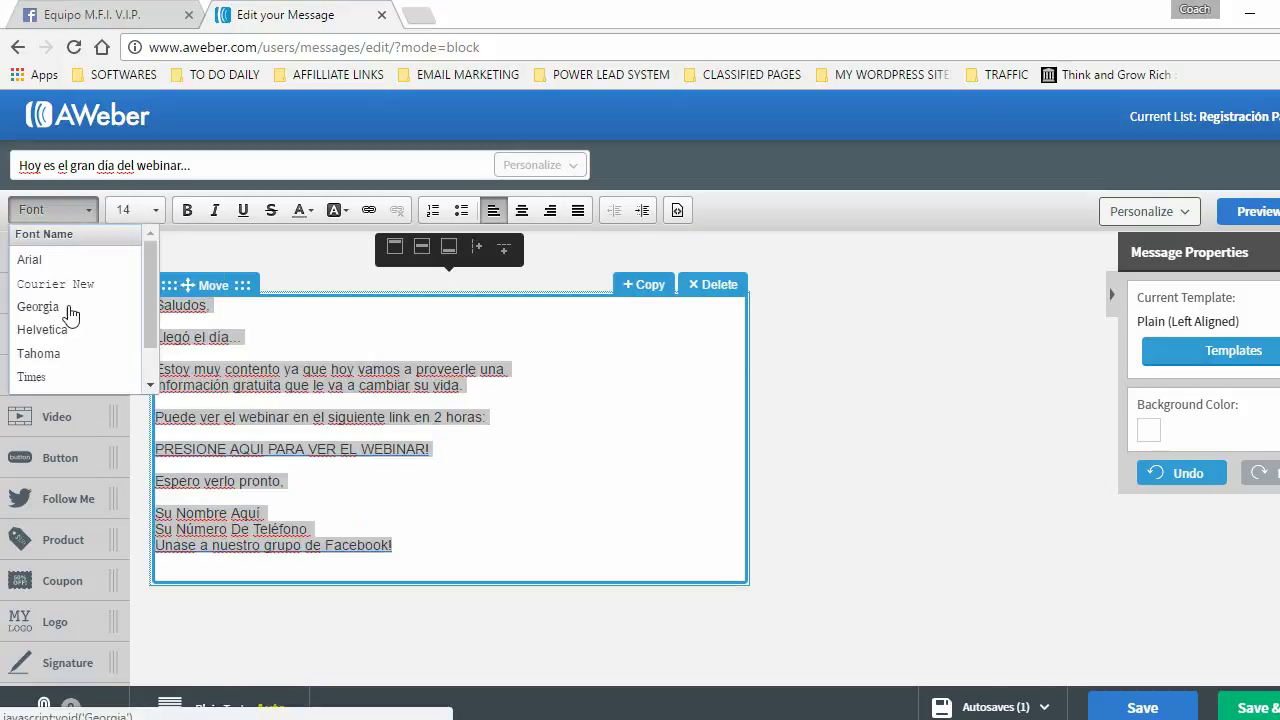
{"action": "left_click", "coordinate": [43, 354]}
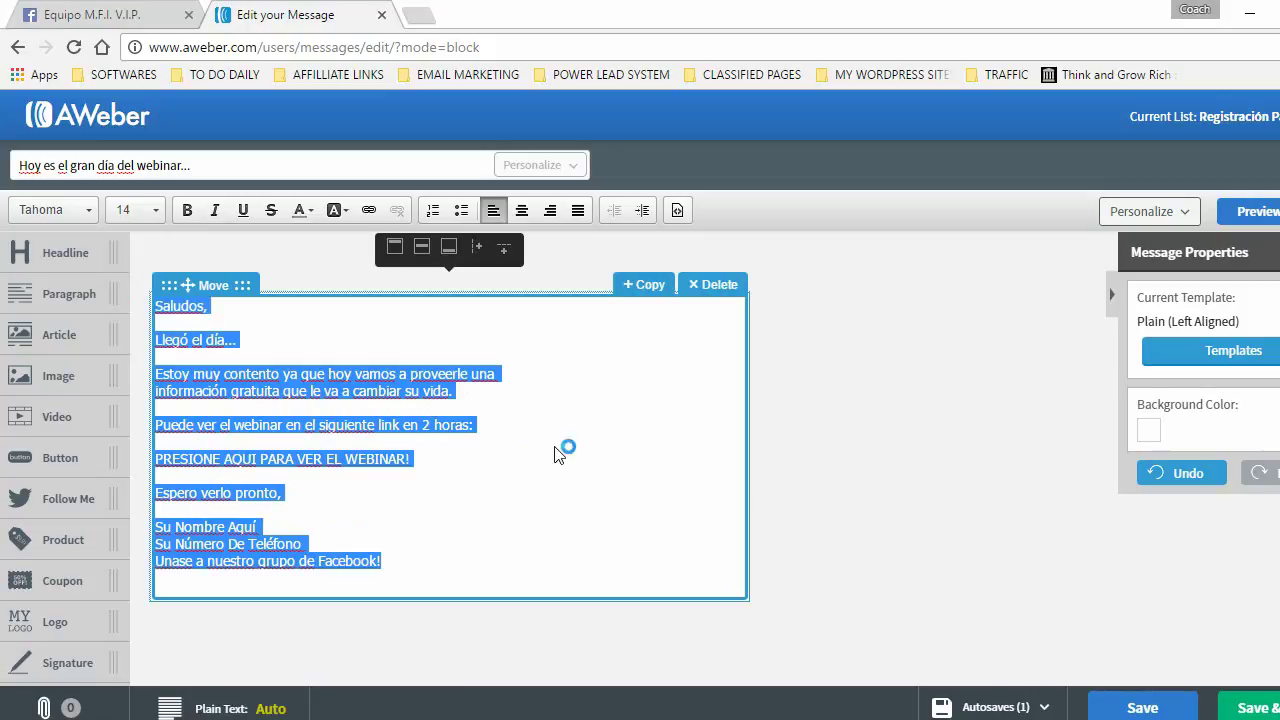
{"action": "left_click", "coordinate": [514, 415]}
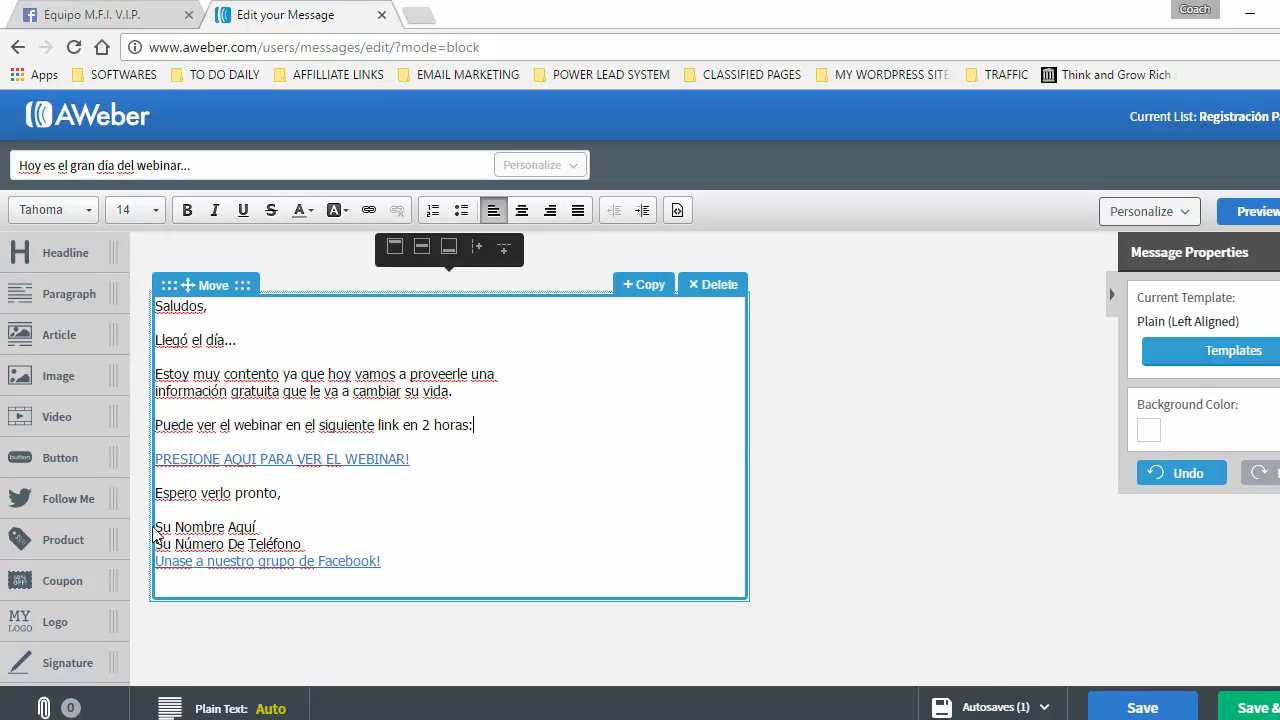
- Review the formatted name and phone lines and finish editing the message block
{"action": "left_click_drag", "start_coordinate": [172, 527], "coordinate": [257, 527]}
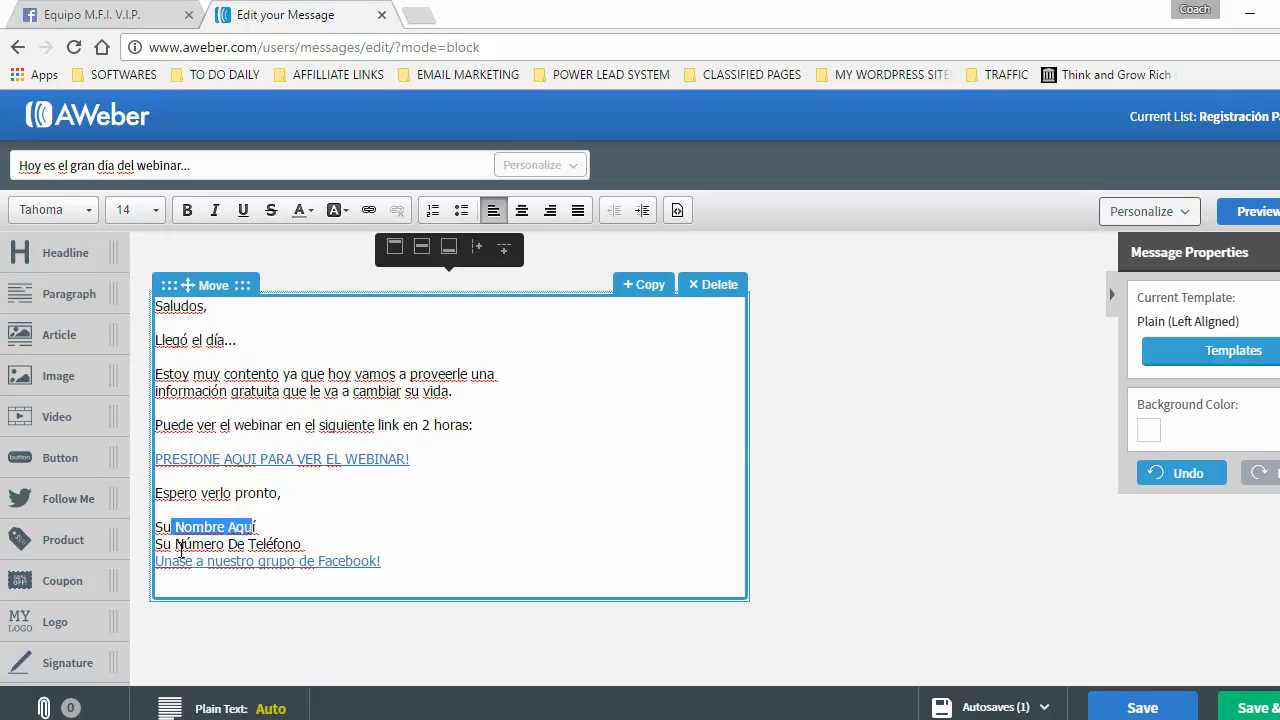
{"action": "left_click", "coordinate": [181, 544]}
{"action": "key", "text": "shift+End"}
{"action": "left_click", "coordinate": [835, 454]}
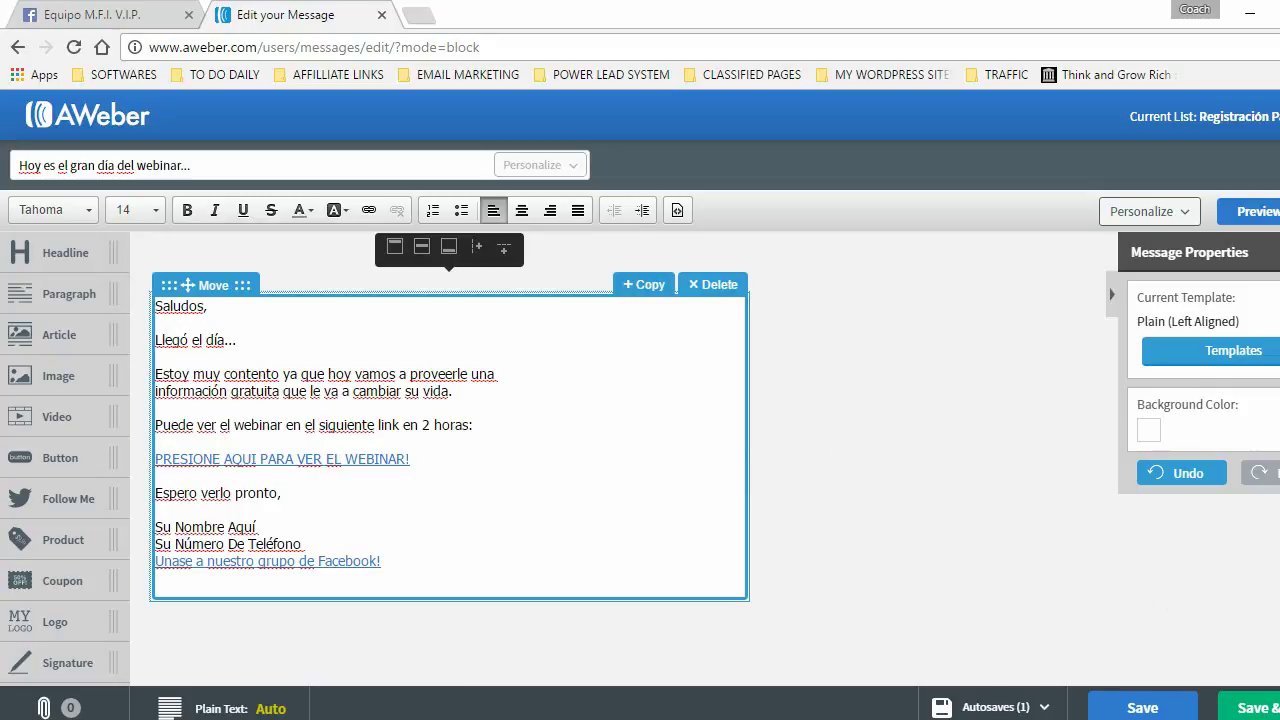
{"action": "left_click", "coordinate": [860, 517]}
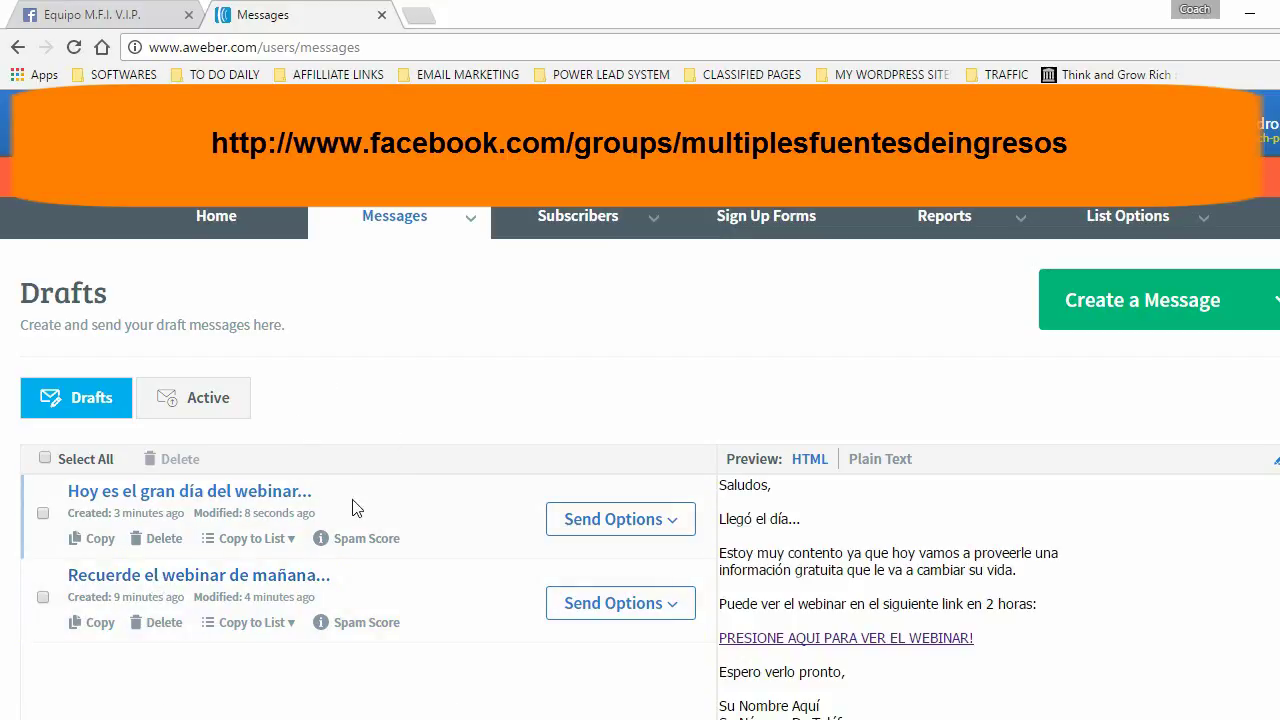
- From Drafts, choose Schedule a Broadcast for the 'Recuerde el webinar de mañana' draft
{"action": "mouse_move", "coordinate": [390, 238]}
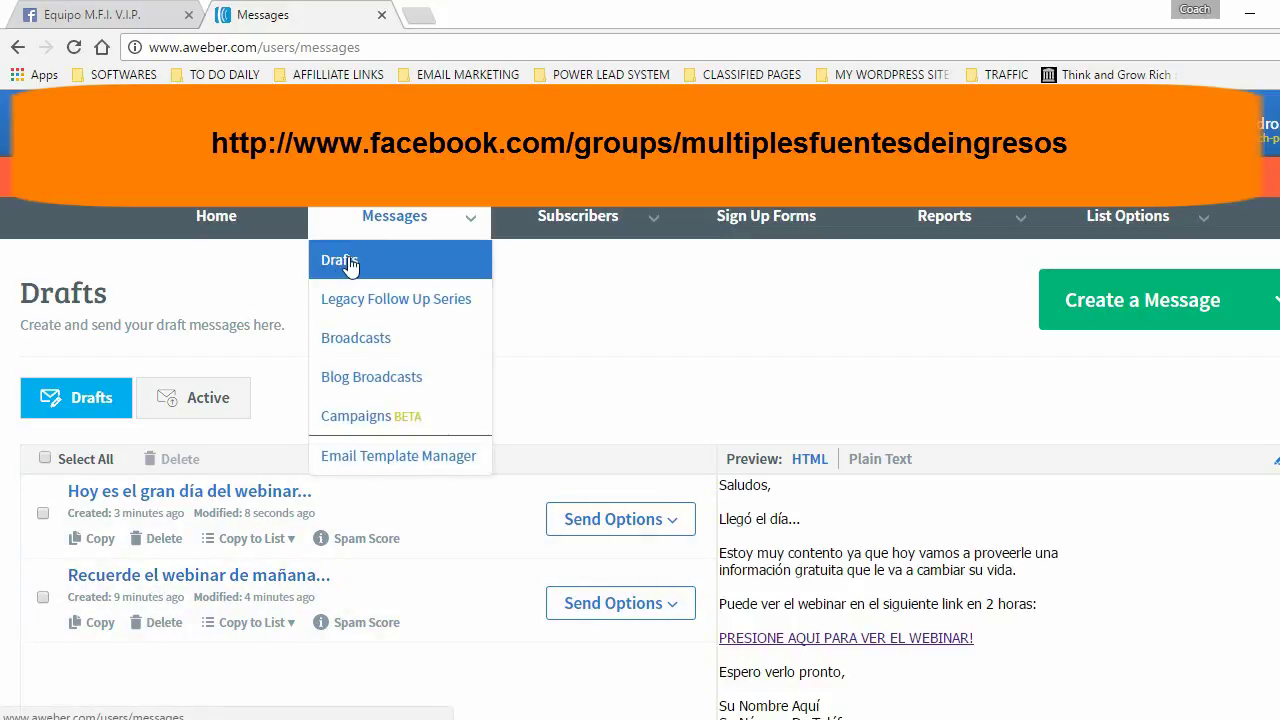
{"action": "left_click", "coordinate": [356, 338]}
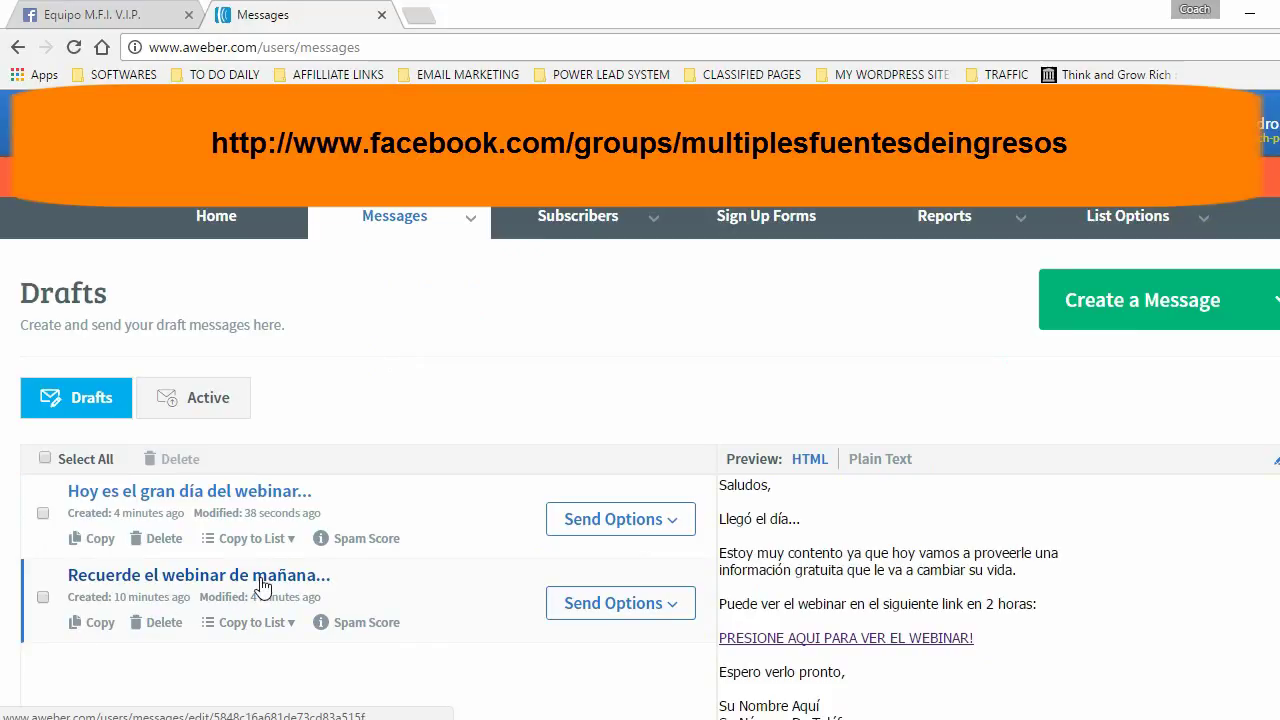
{"action": "left_click", "coordinate": [491, 637]}
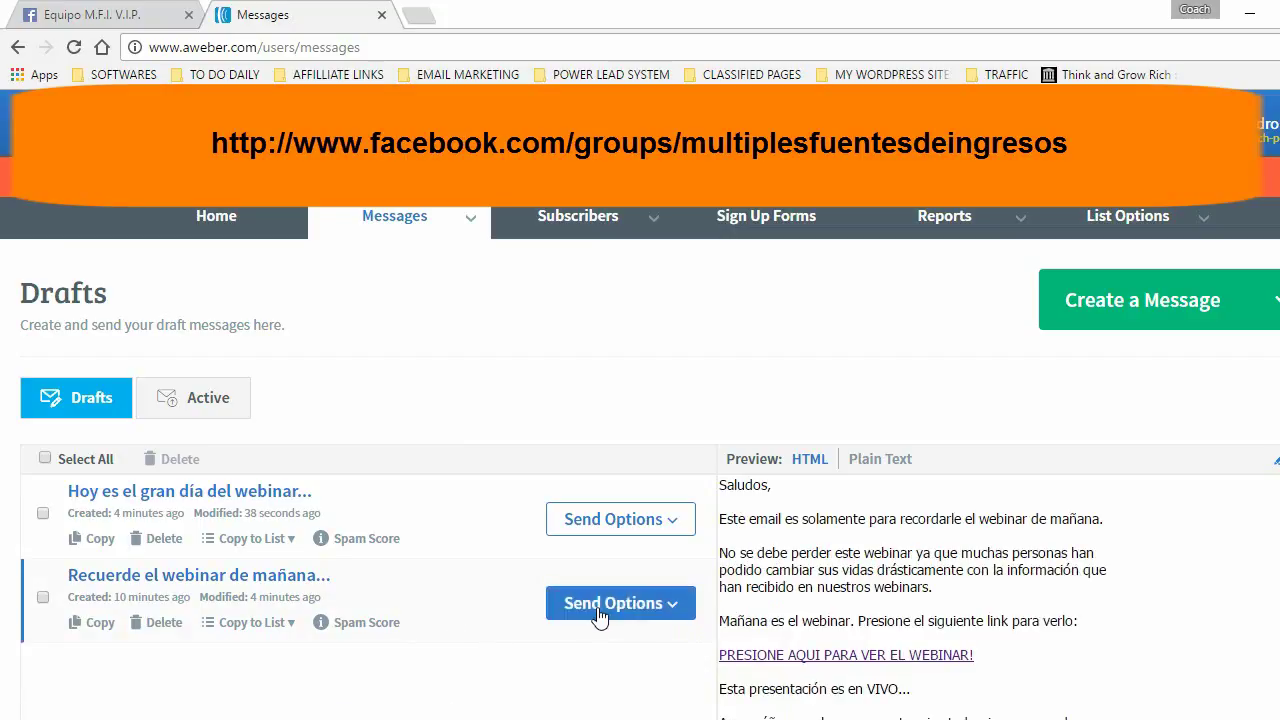
{"action": "left_click", "coordinate": [672, 606]}
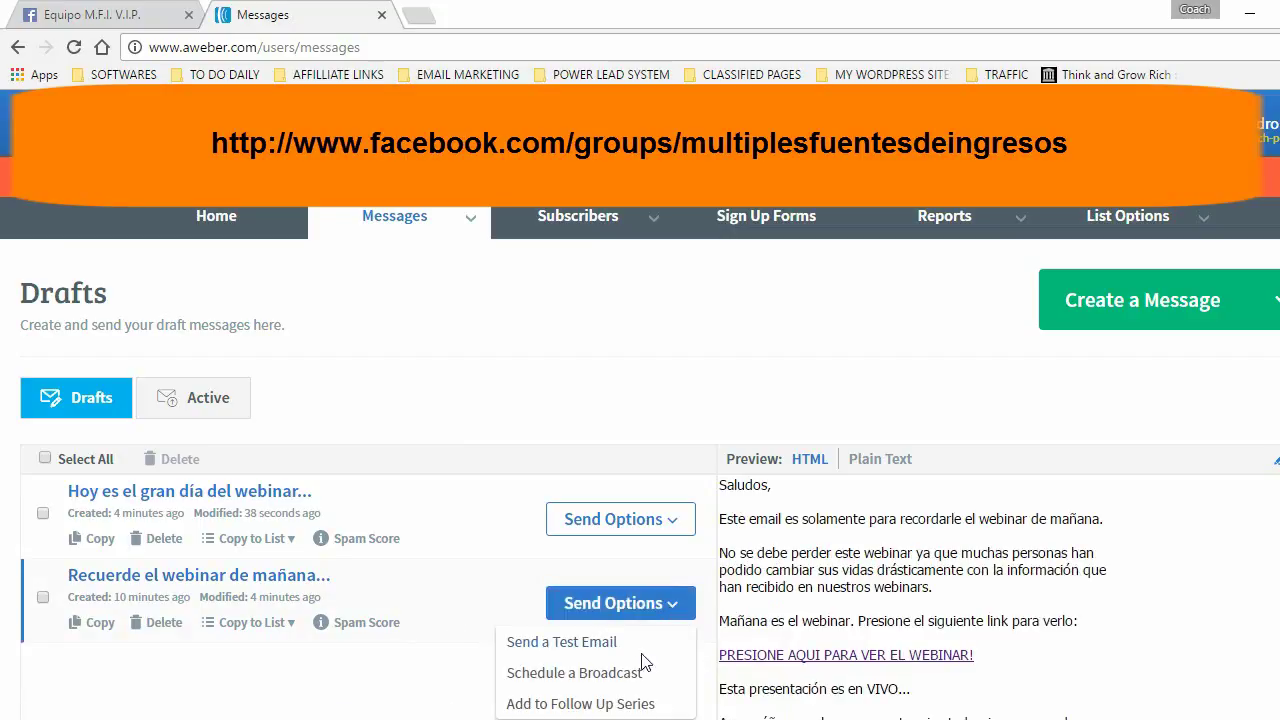
{"action": "left_click", "coordinate": [575, 673]}
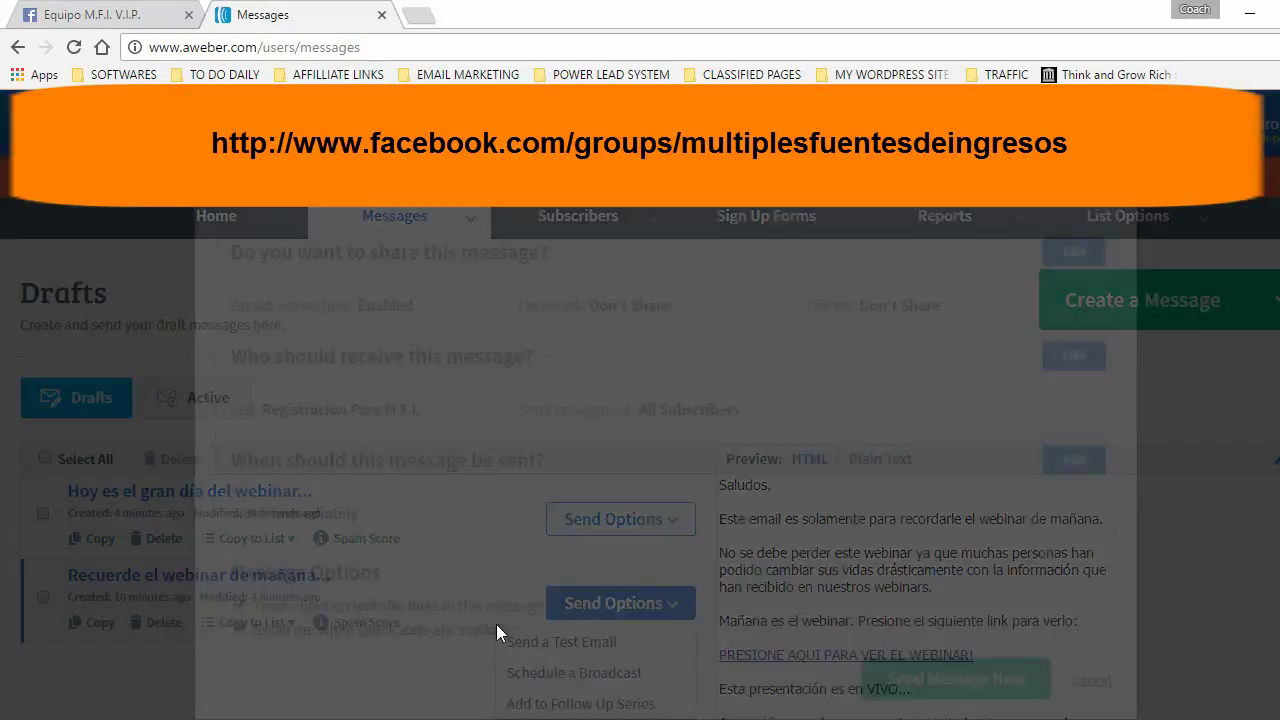